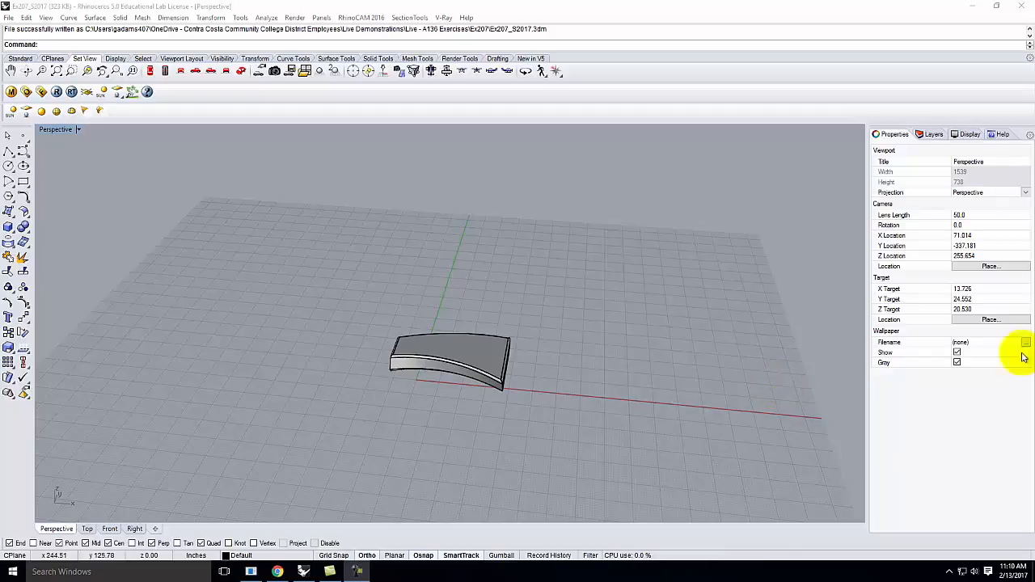
{"action": "right_click_drag", "start_coordinate": [512, 390], "coordinate": [565, 388]}
{"action": "scroll", "coordinate": [439, 363], "scroll_direction": "up", "scroll_amount": 5}
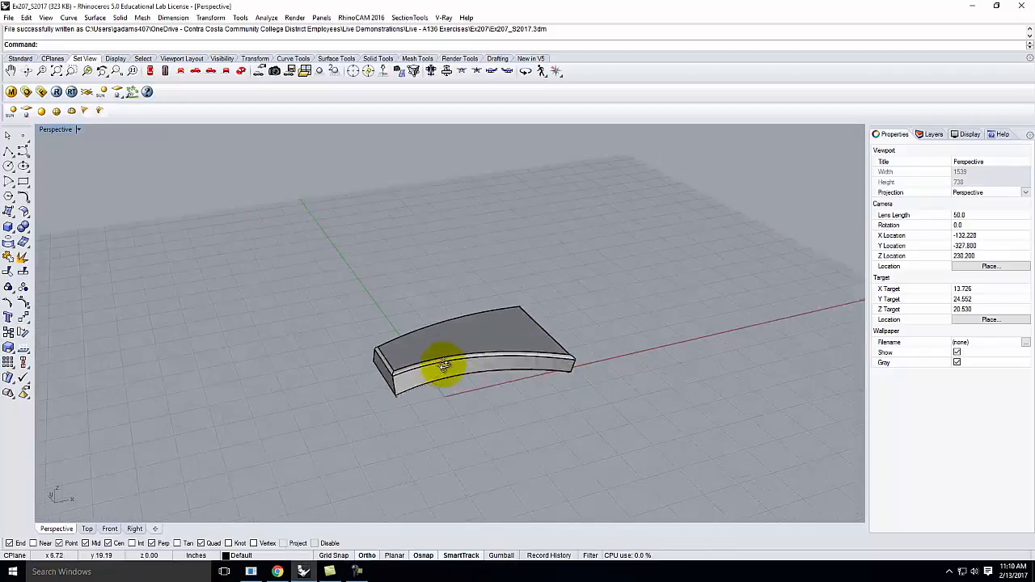
{"action": "mouse_move", "coordinate": [467, 374]}
{"action": "right_mouse_down"}
{"action": "mouse_move", "coordinate": [545, 347]}
{"action": "mouse_move", "coordinate": [479, 365]}
{"action": "right_mouse_up"}
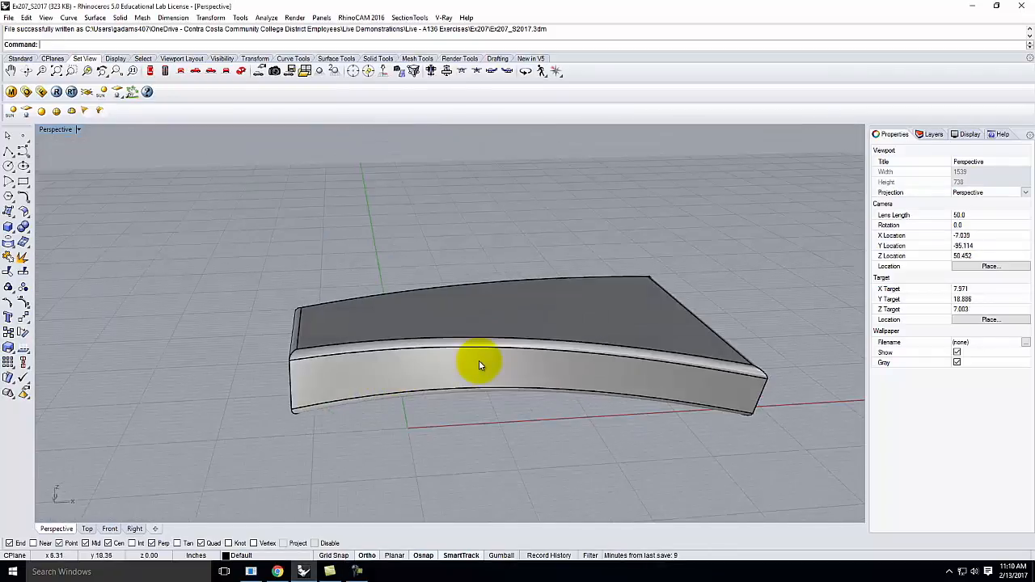
{"action": "scroll", "coordinate": [231, 444], "scroll_direction": "down", "scroll_amount": 5}
{"action": "scroll", "coordinate": [243, 437], "scroll_direction": "down", "scroll_amount": 5}
{"action": "right_click_drag", "start_coordinate": [439, 409], "coordinate": [399, 411]}
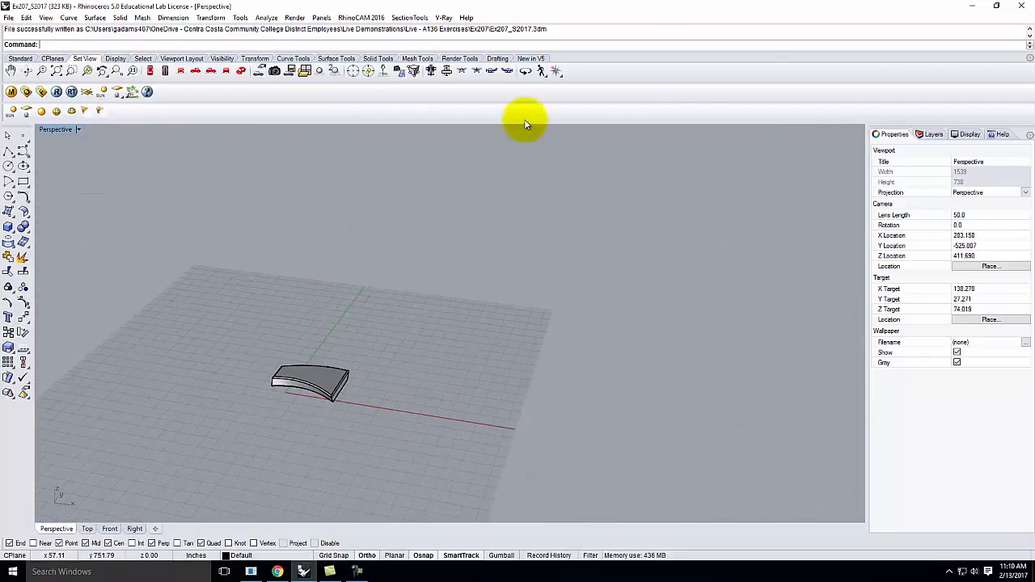
Step: Rename Layer 05 as Environment
{"action": "left_click", "coordinate": [934, 135]}
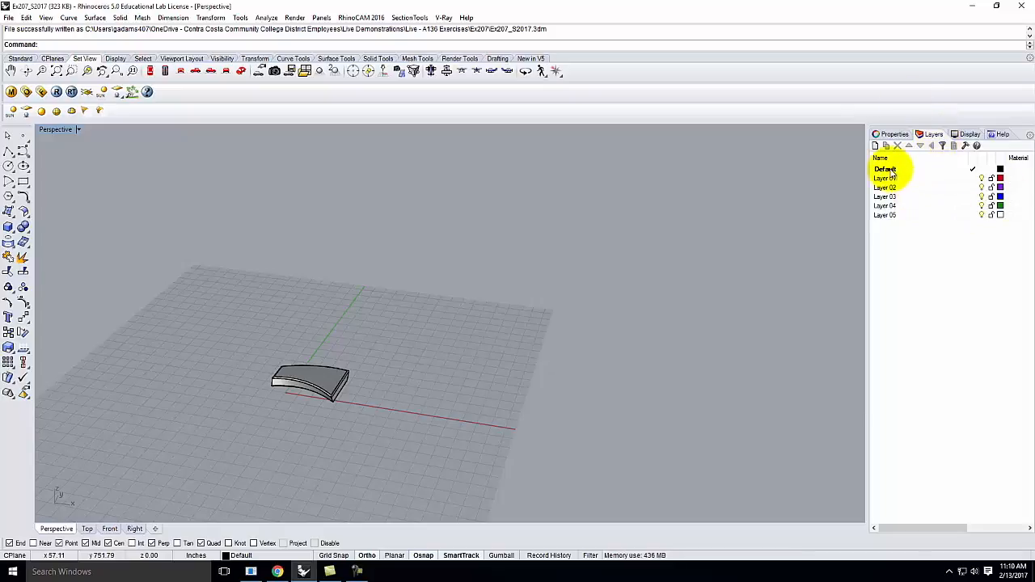
{"action": "left_click", "coordinate": [884, 215]}
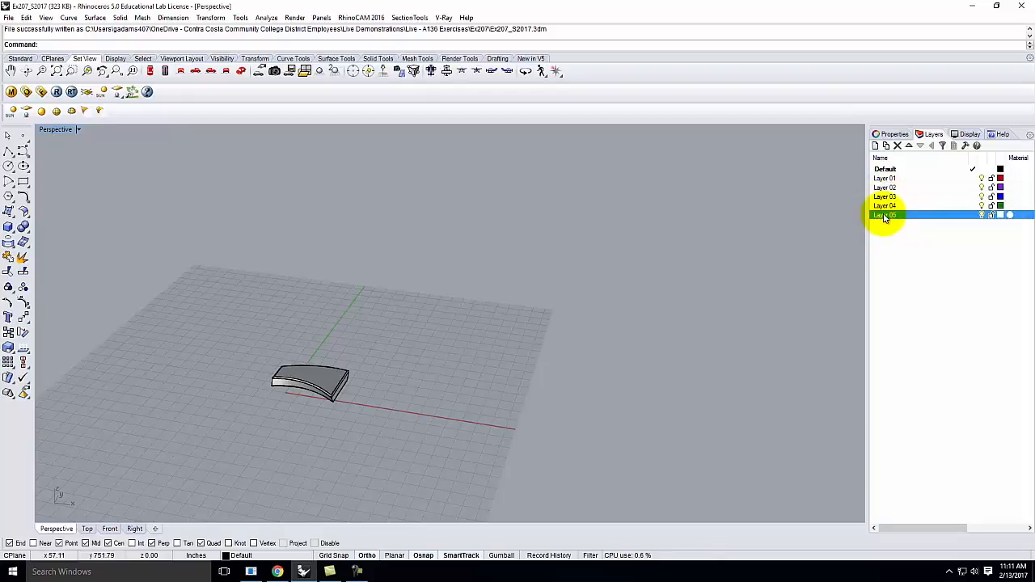
{"action": "left_click", "coordinate": [894, 216]}
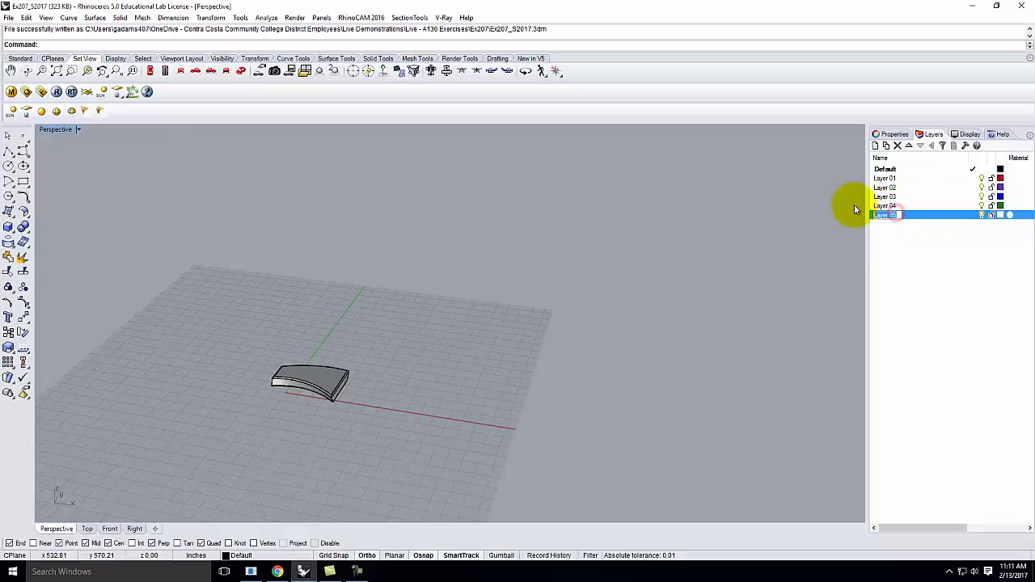
{"action": "type", "text": "Env"}
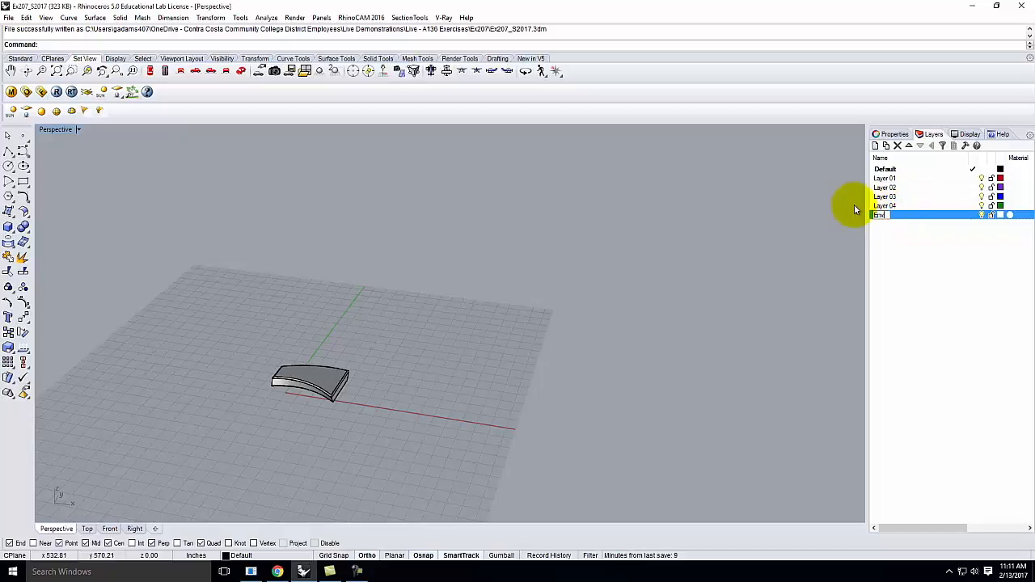
{"action": "type", "text": "ironment"}
{"action": "left_click", "coordinate": [920, 214]}
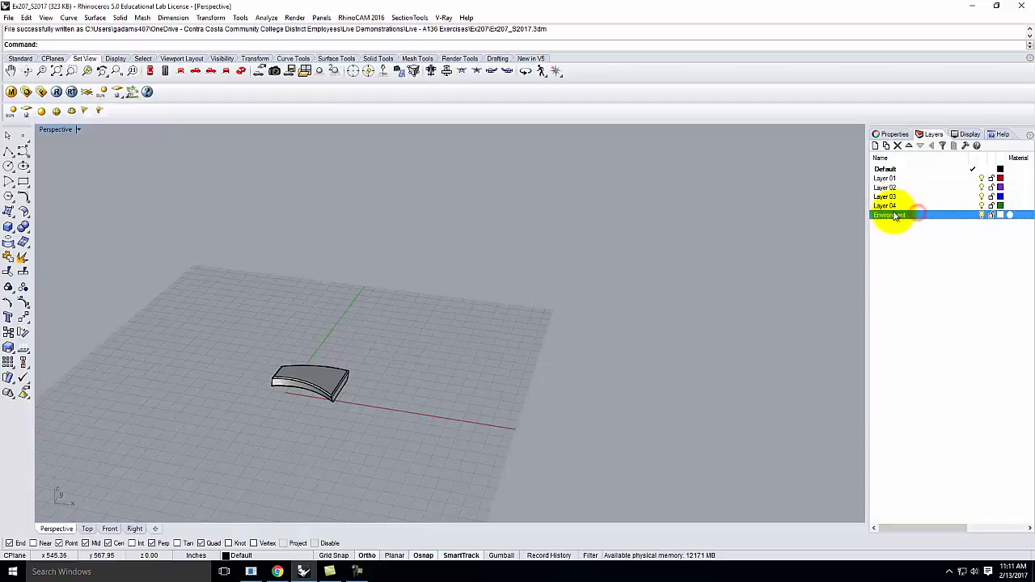
Step: Create two sublayers named Sun and Infinite Plane under the Environment layer
{"action": "left_click", "coordinate": [886, 146]}
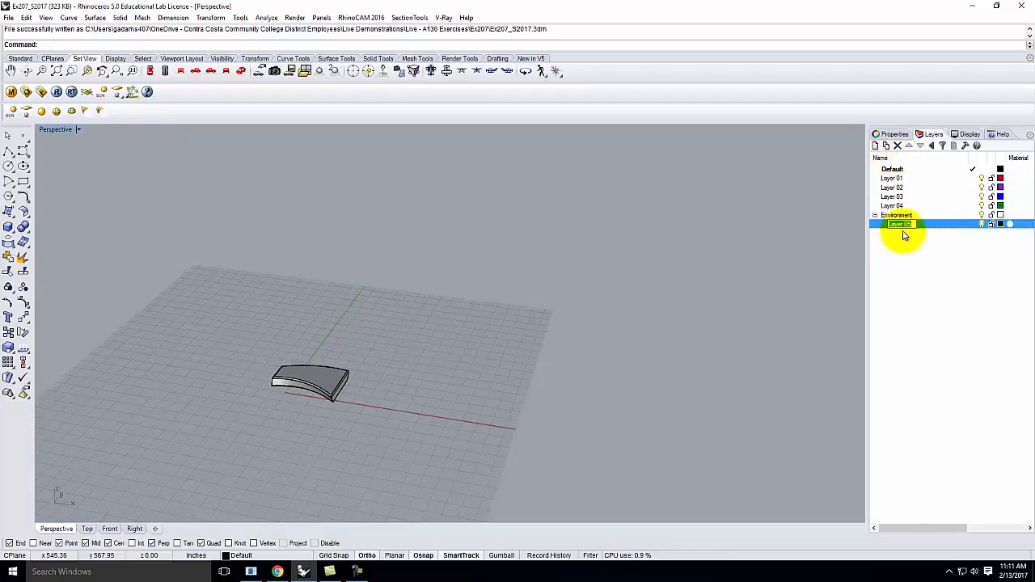
{"action": "type", "text": "Sun"}
{"action": "left_click", "coordinate": [904, 215]}
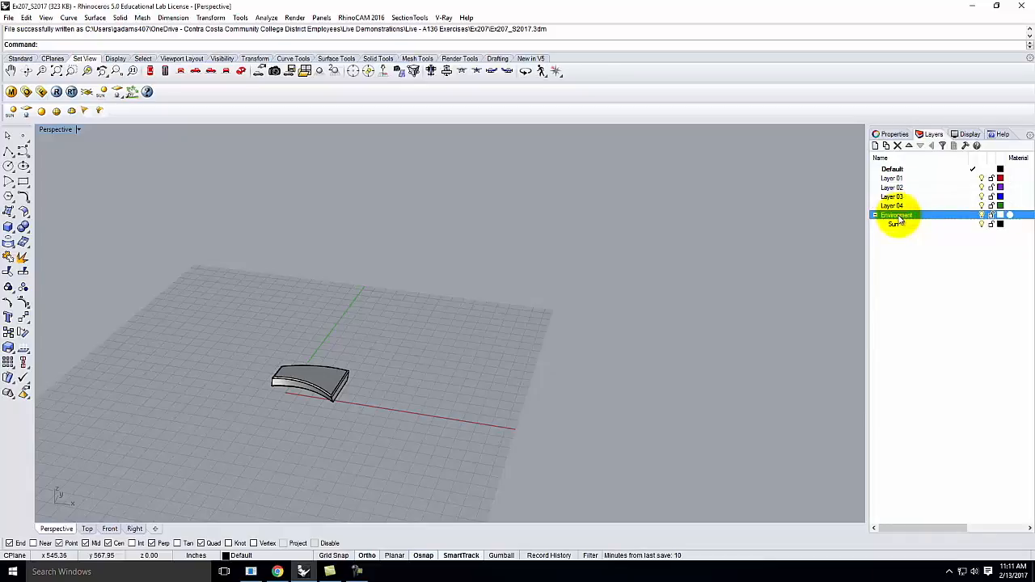
{"action": "left_click", "coordinate": [887, 145]}
{"action": "type", "text": "Infinite Plane"}
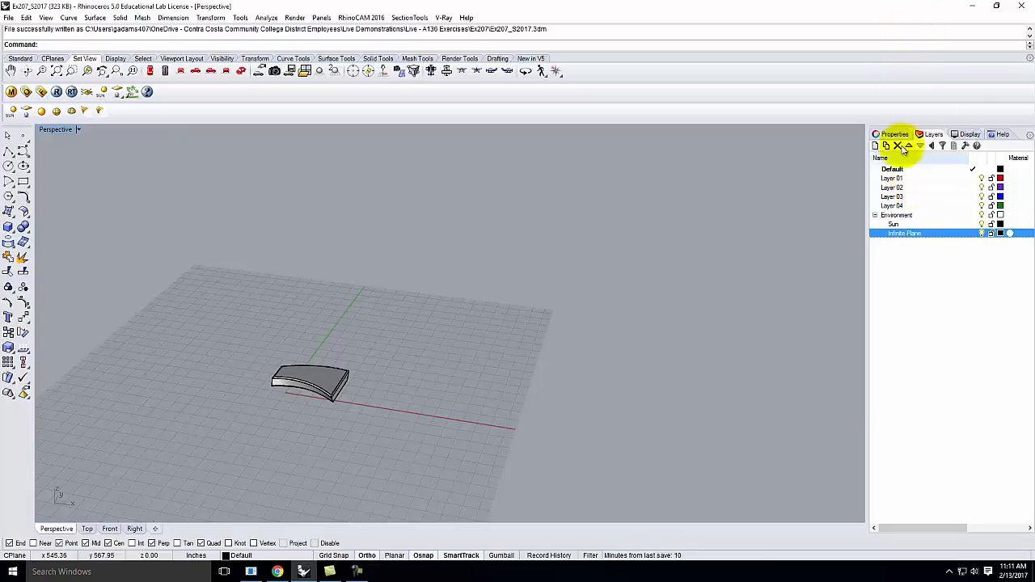
{"action": "left_click", "coordinate": [904, 252]}
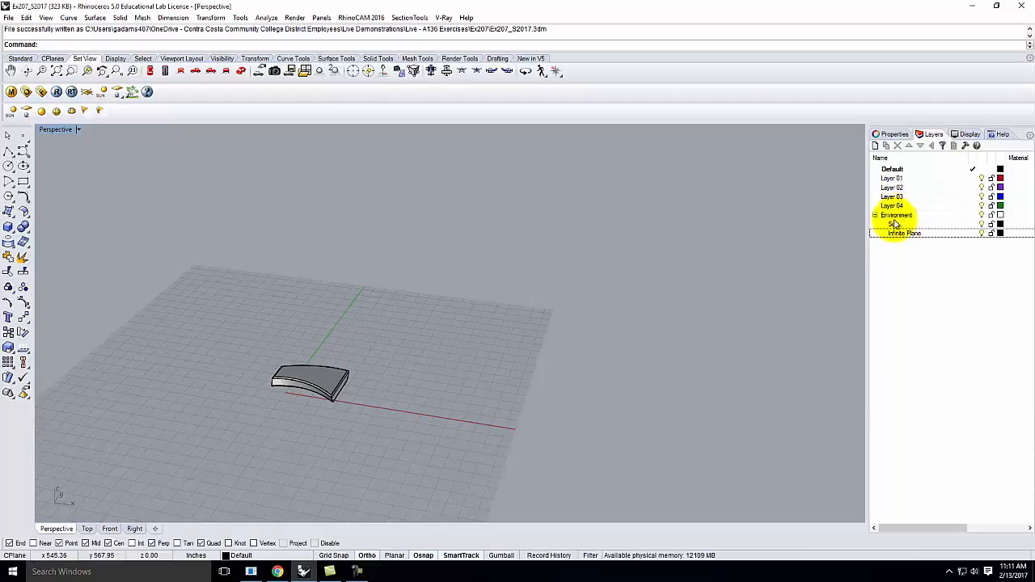
Step: Make the Infinite Plane layer current and add a V-Ray infinite plane beneath the curved solid
{"action": "left_click", "coordinate": [895, 225]}
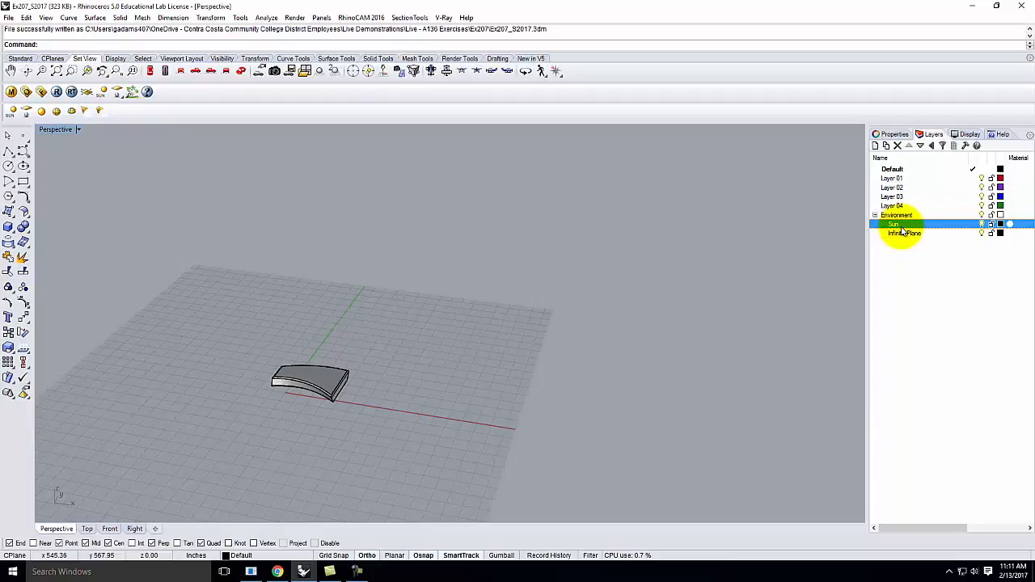
{"action": "left_click", "coordinate": [904, 233]}
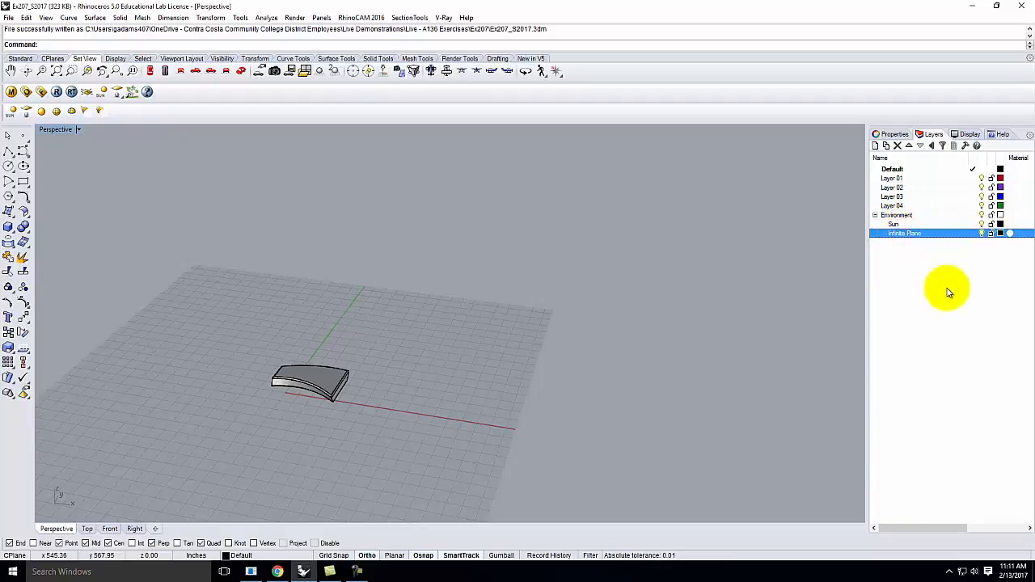
{"action": "double_click", "coordinate": [929, 234]}
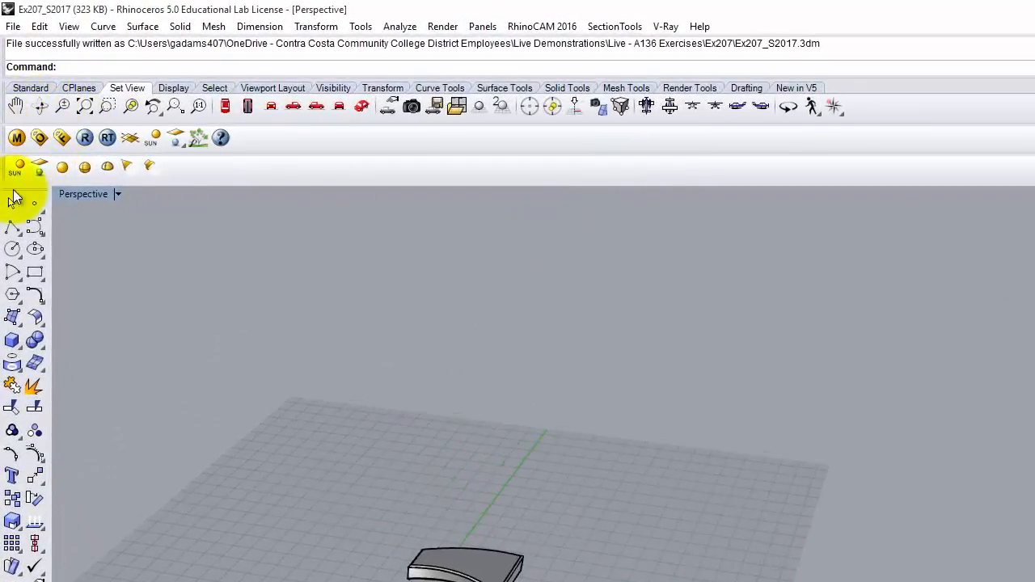
{"action": "left_click", "coordinate": [131, 140]}
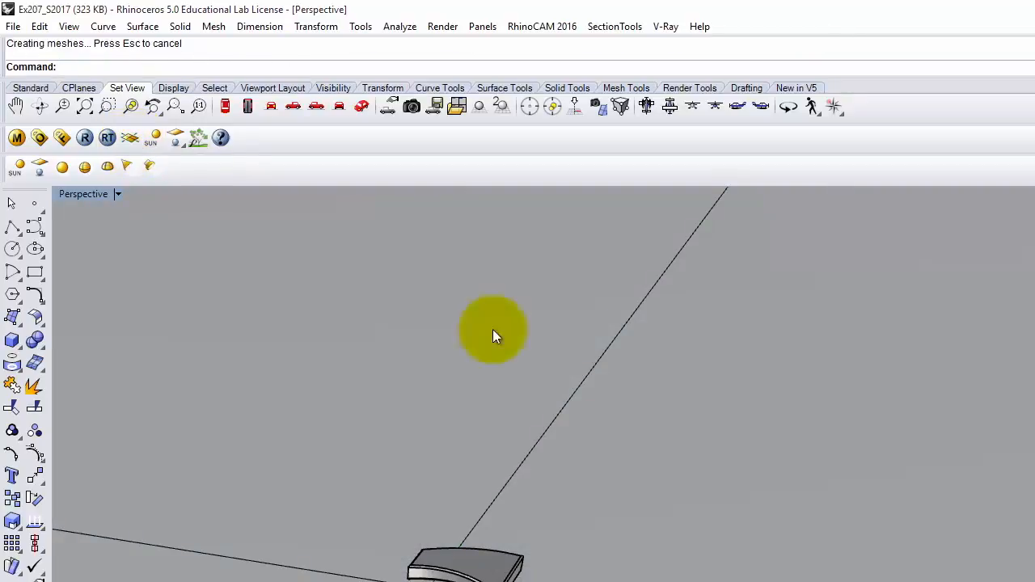
Step: Examine the extent of the infinite plane around the curved solid in the perspective view
{"action": "left_click", "coordinate": [578, 450]}
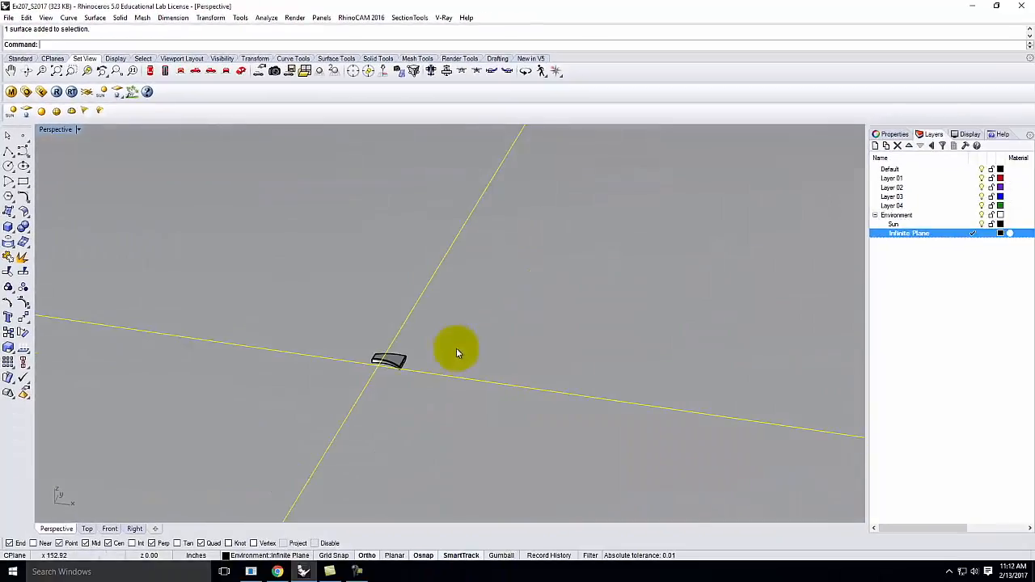
{"action": "scroll", "coordinate": [465, 354], "scroll_direction": "down", "scroll_amount": 3}
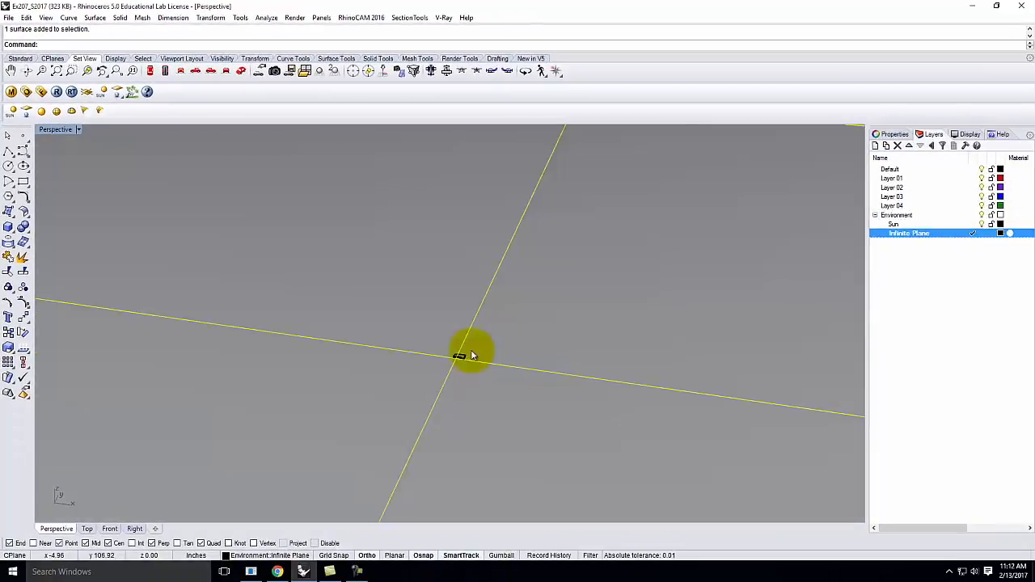
{"action": "scroll", "coordinate": [473, 356], "scroll_direction": "down", "scroll_amount": 5}
{"action": "left_click", "coordinate": [539, 259]}
{"action": "left_click", "coordinate": [479, 340]}
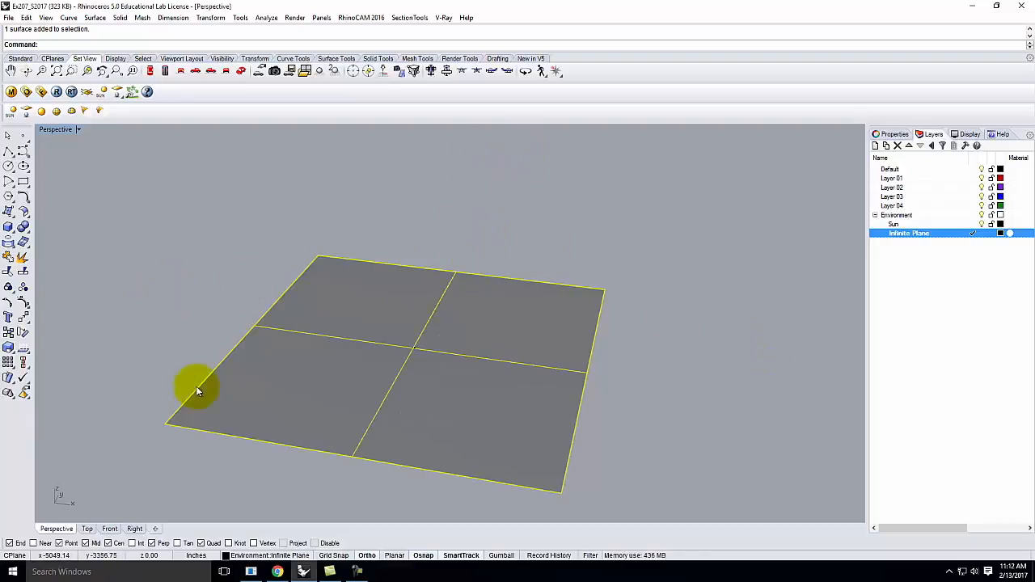
{"action": "scroll", "coordinate": [380, 336], "scroll_direction": "up", "scroll_amount": 3}
{"action": "right_click_drag", "start_coordinate": [511, 391], "coordinate": [501, 372]}
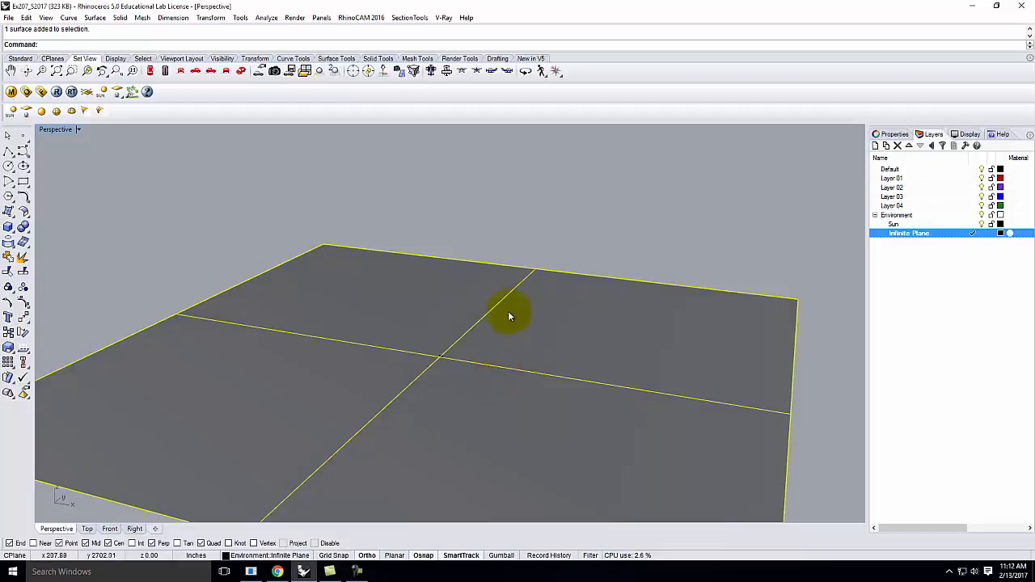
{"action": "left_click", "coordinate": [547, 243]}
{"action": "left_click", "coordinate": [507, 368]}
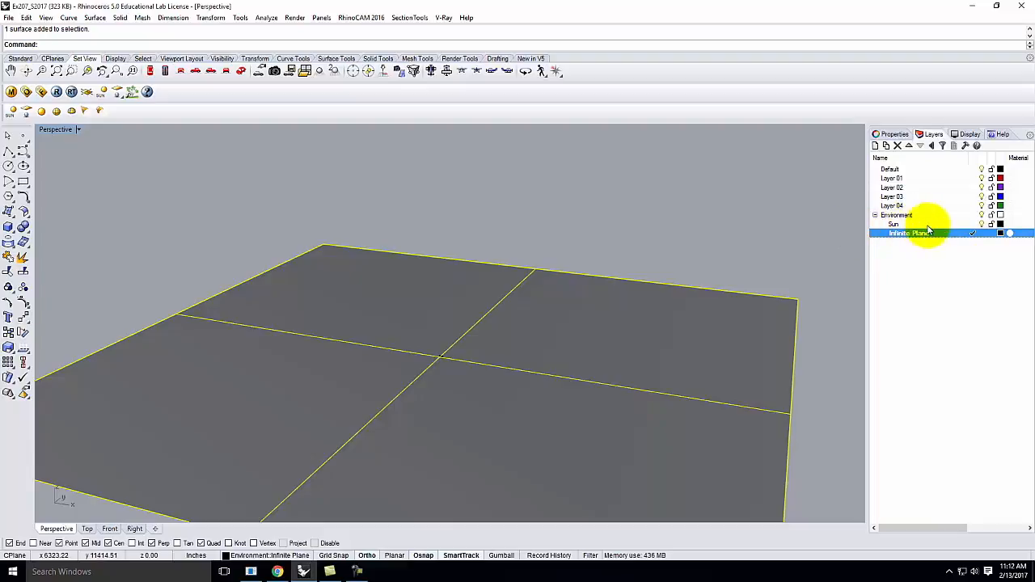
Step: Make the Sun layer current and lock the Infinite Plane layer
{"action": "left_click", "coordinate": [970, 224]}
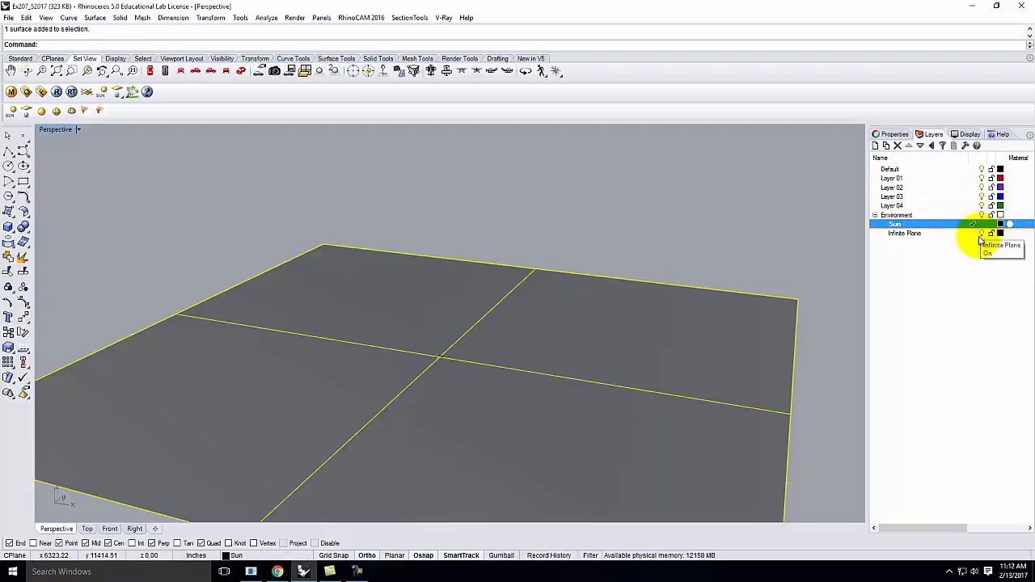
{"action": "left_click", "coordinate": [995, 234]}
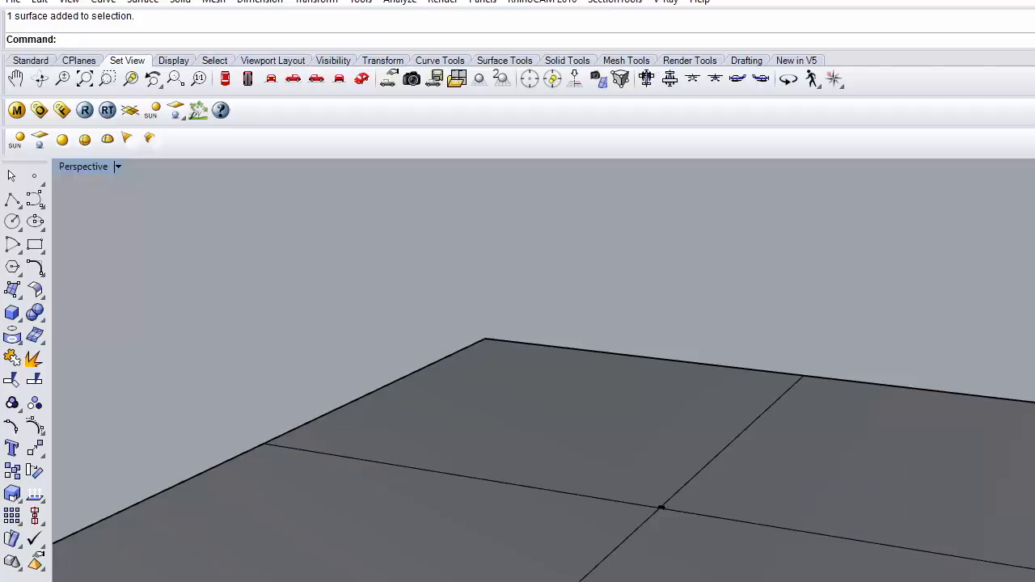
{"action": "left_click", "coordinate": [31, 61]}
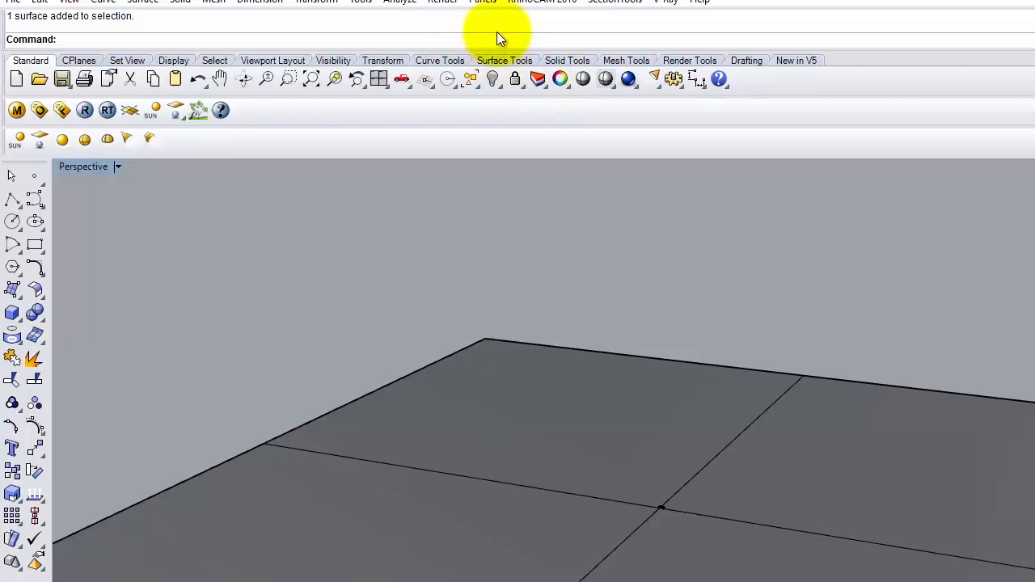
{"action": "left_click", "coordinate": [360, 2]}
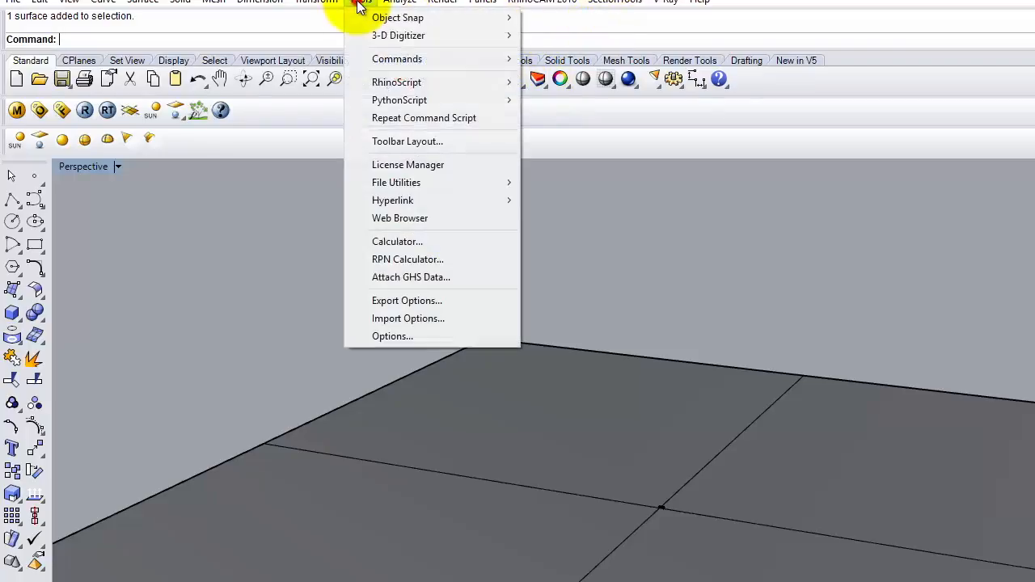
{"action": "left_click", "coordinate": [383, 139]}
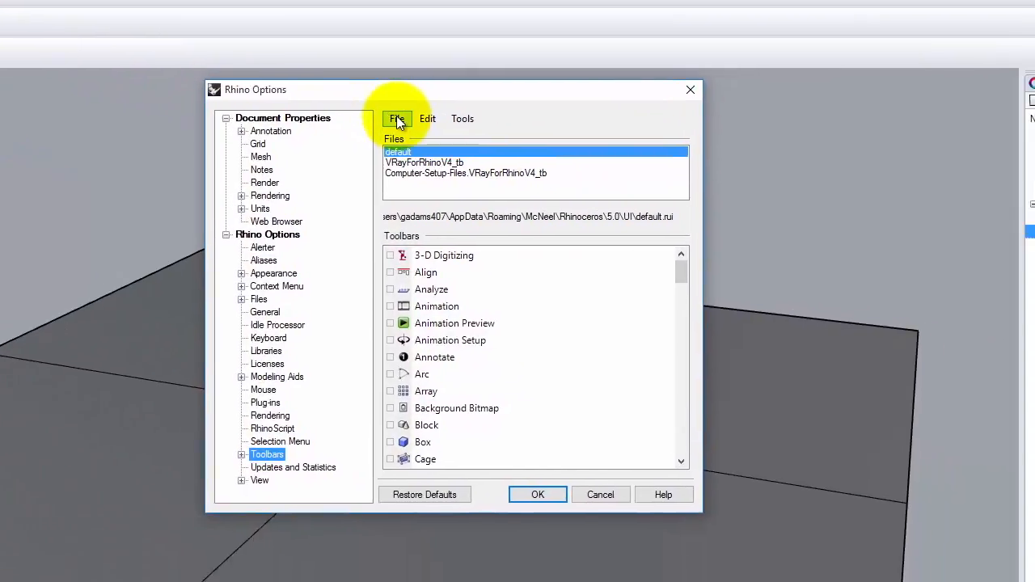
{"action": "left_click", "coordinate": [678, 216]}
{"action": "left_click", "coordinate": [366, 138]}
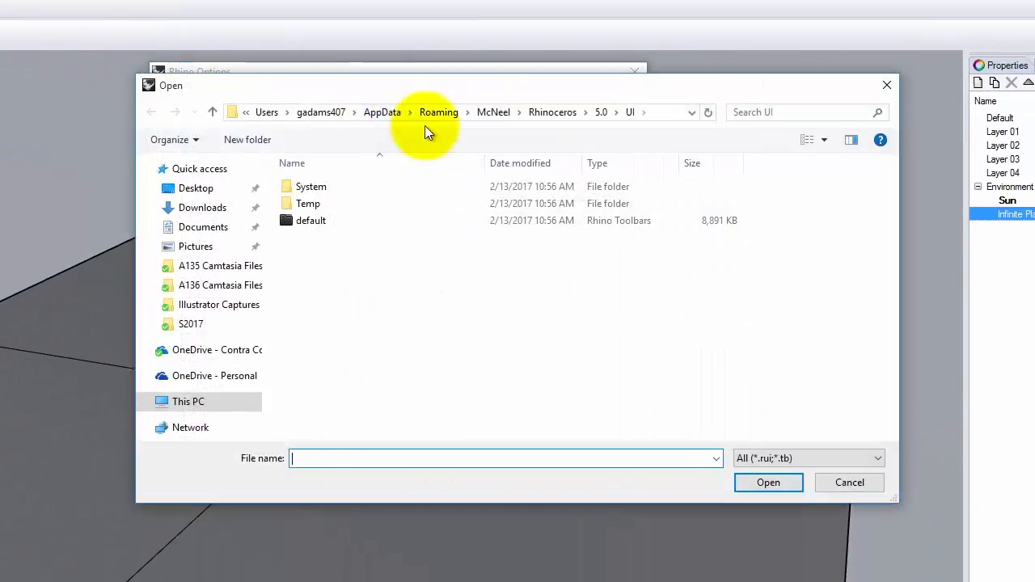
{"action": "left_click", "coordinate": [198, 207]}
{"action": "double_click", "coordinate": [308, 216]}
{"action": "left_click", "coordinate": [324, 194]}
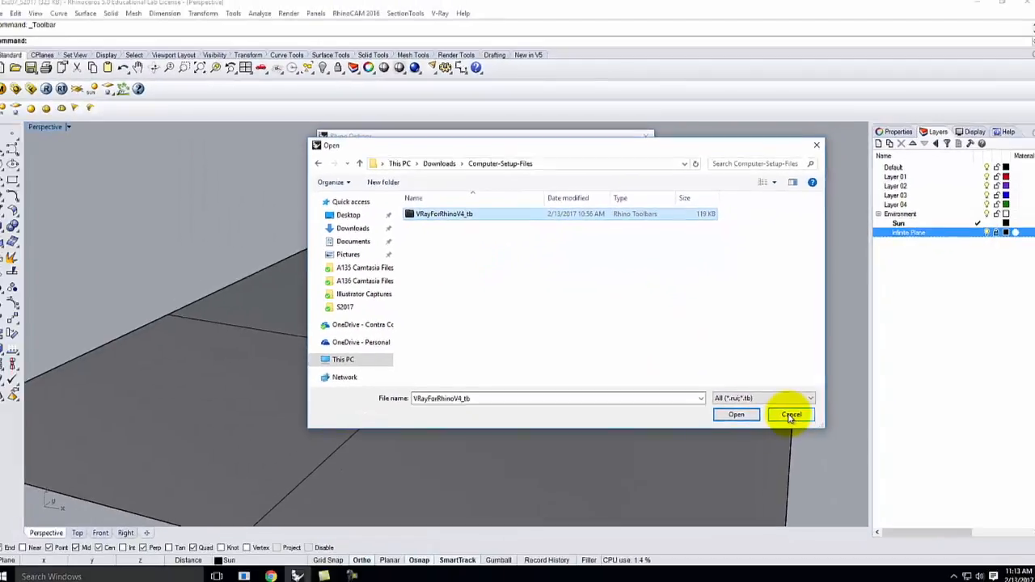
{"action": "left_click", "coordinate": [848, 483]}
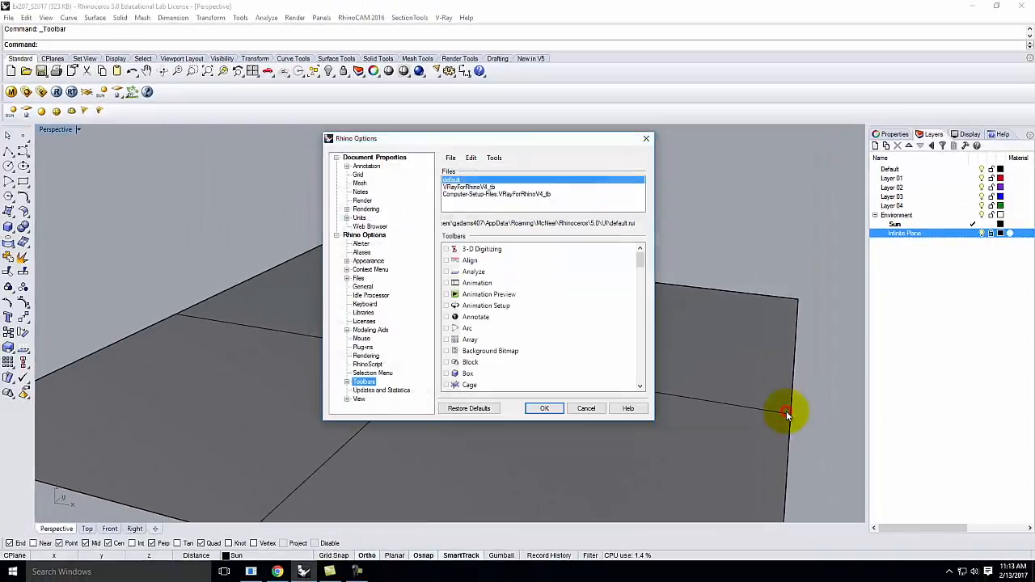
{"action": "left_click", "coordinate": [590, 407]}
{"action": "left_click", "coordinate": [357, 571]}
{"action": "left_click", "coordinate": [983, 522]}
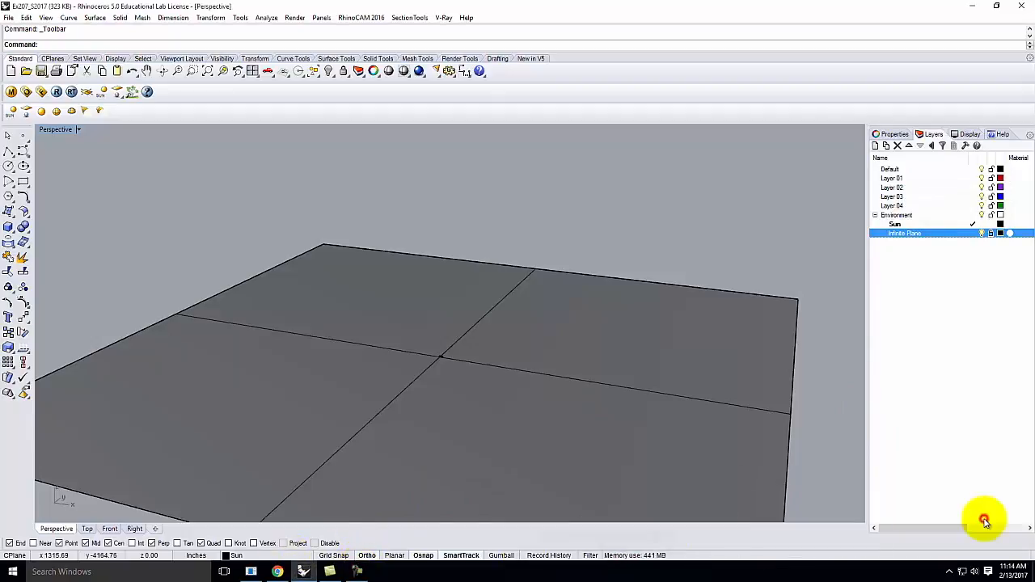
Step: Draw a tall corner-to-corner box beside the curved solid as a guide for the light direction
{"action": "scroll", "coordinate": [526, 368], "scroll_direction": "up", "scroll_amount": 5}
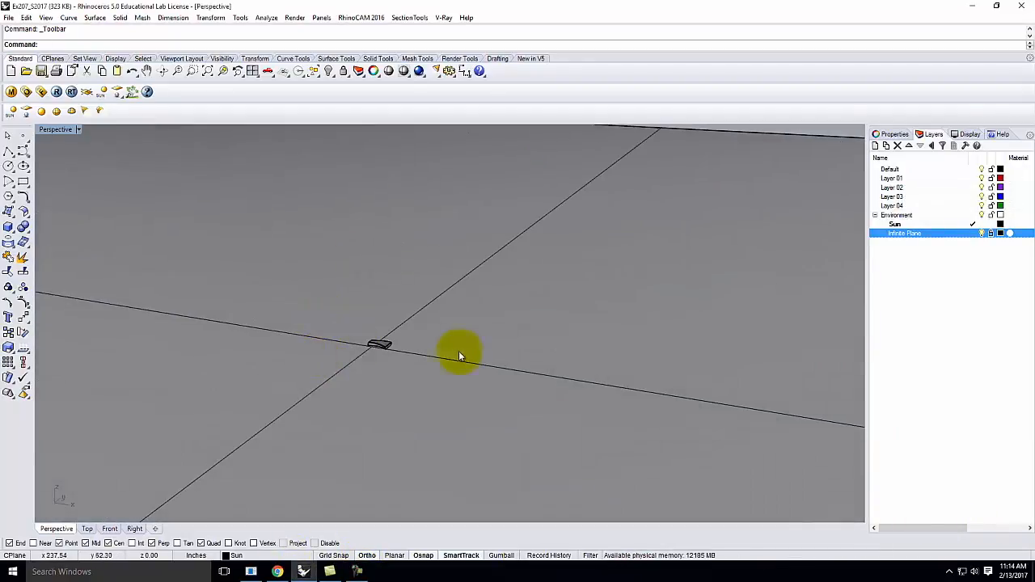
{"action": "right_click_drag", "start_coordinate": [369, 337], "coordinate": [499, 379]}
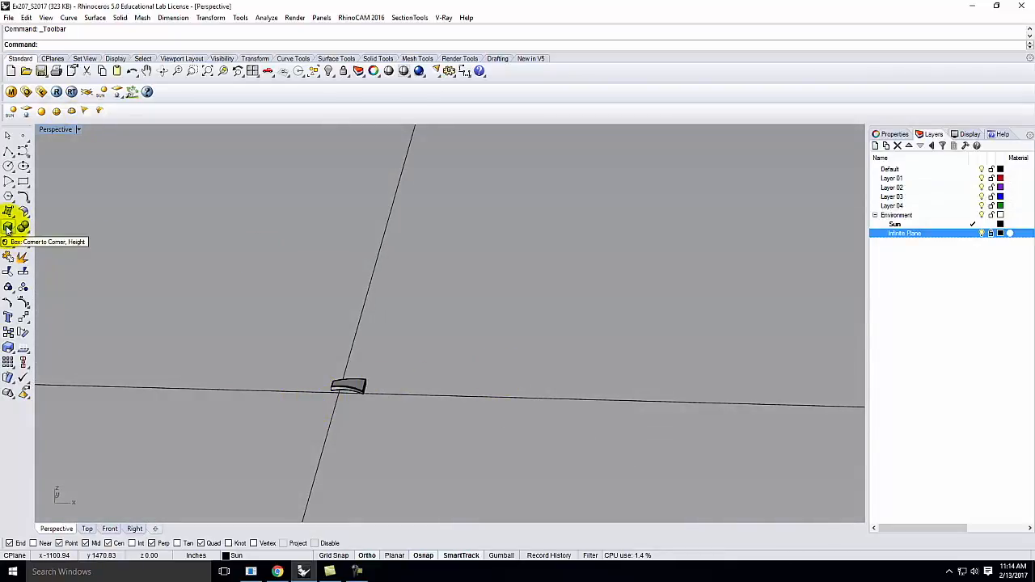
{"action": "left_click", "coordinate": [7, 230]}
{"action": "left_click", "coordinate": [459, 376]}
{"action": "left_click", "coordinate": [548, 433]}
{"action": "left_click", "coordinate": [538, 326]}
Step: Place a directional light aimed from the box's top corner nearest the curved solid to the diagonally opposite bottom corner
{"action": "right_click_drag", "start_coordinate": [687, 386], "coordinate": [631, 384]}
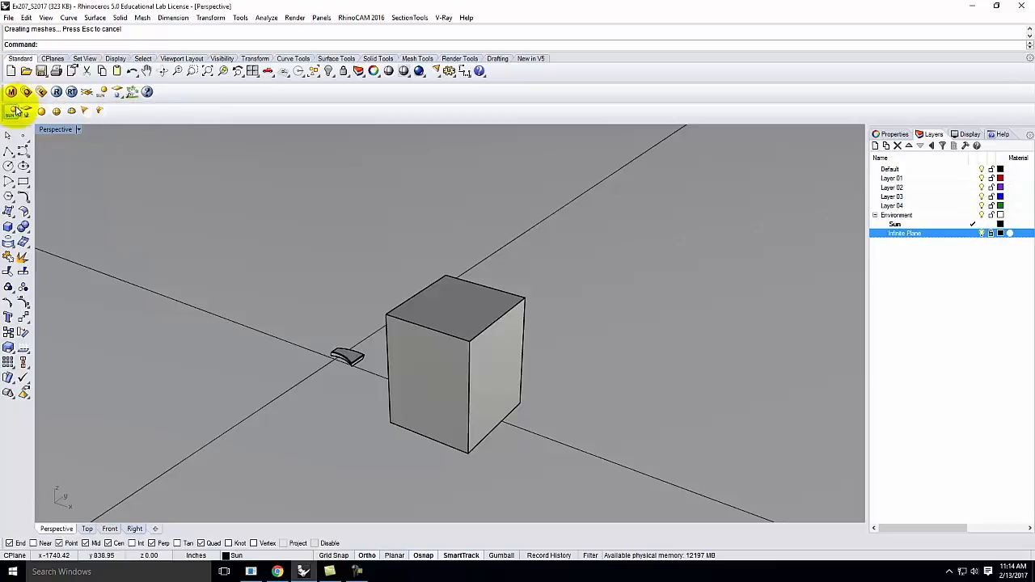
{"action": "left_click", "coordinate": [115, 115]}
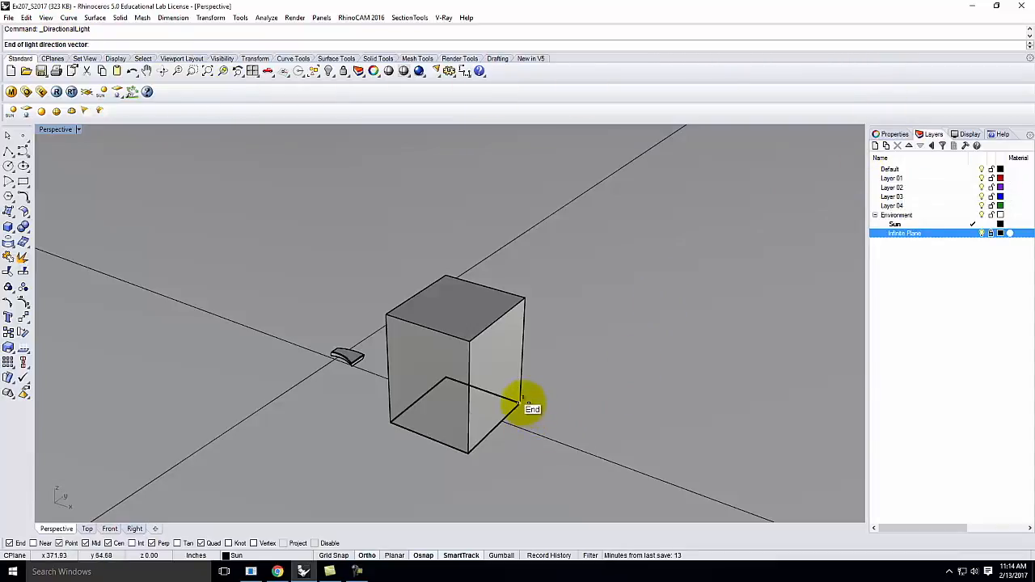
{"action": "left_click", "coordinate": [522, 401]}
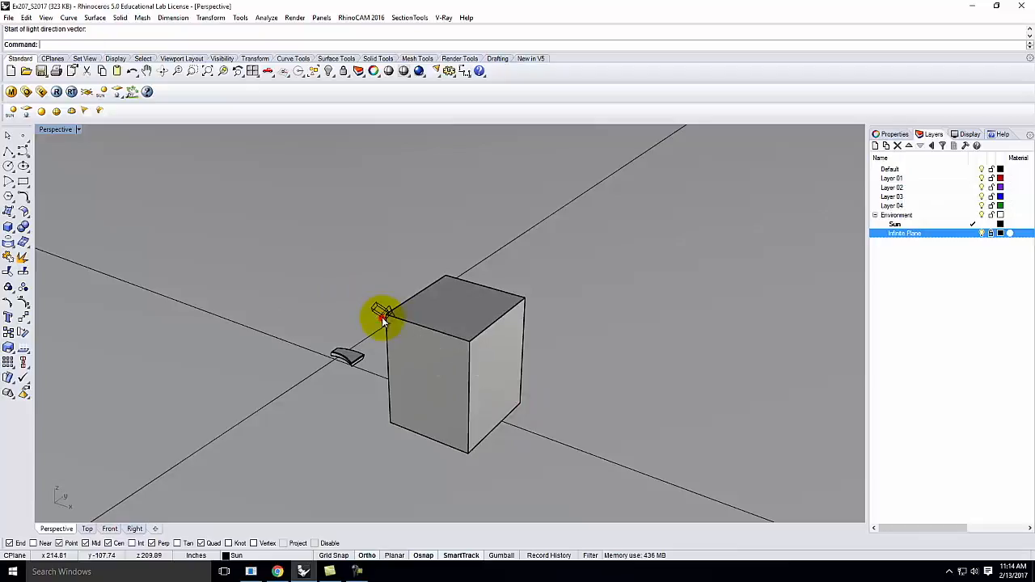
Step: Delete the tall guide box used to aim the directional light
{"action": "left_click", "coordinate": [441, 305]}
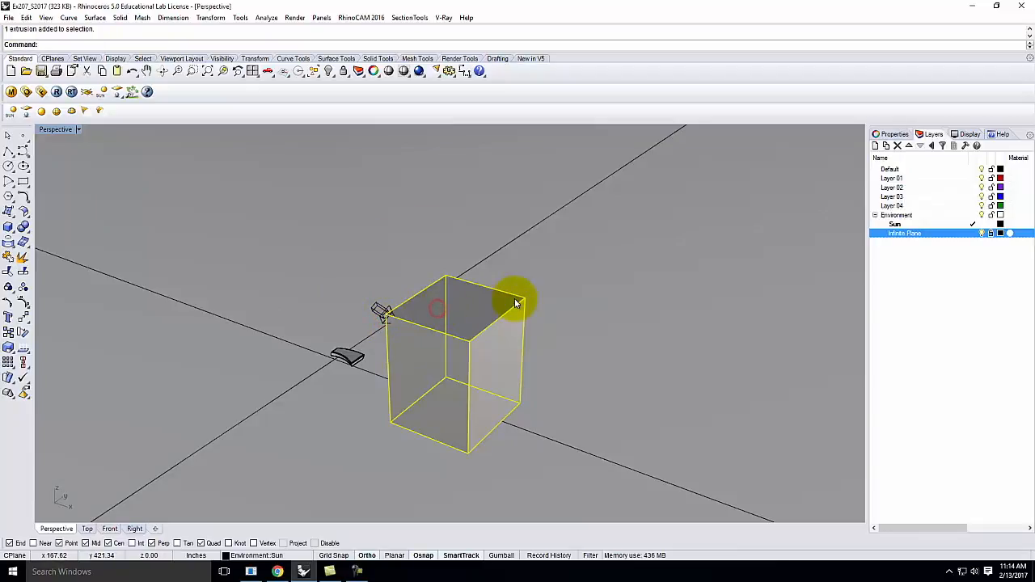
{"action": "key", "text": "Delete"}
{"action": "right_click_drag", "start_coordinate": [522, 323], "coordinate": [563, 340]}
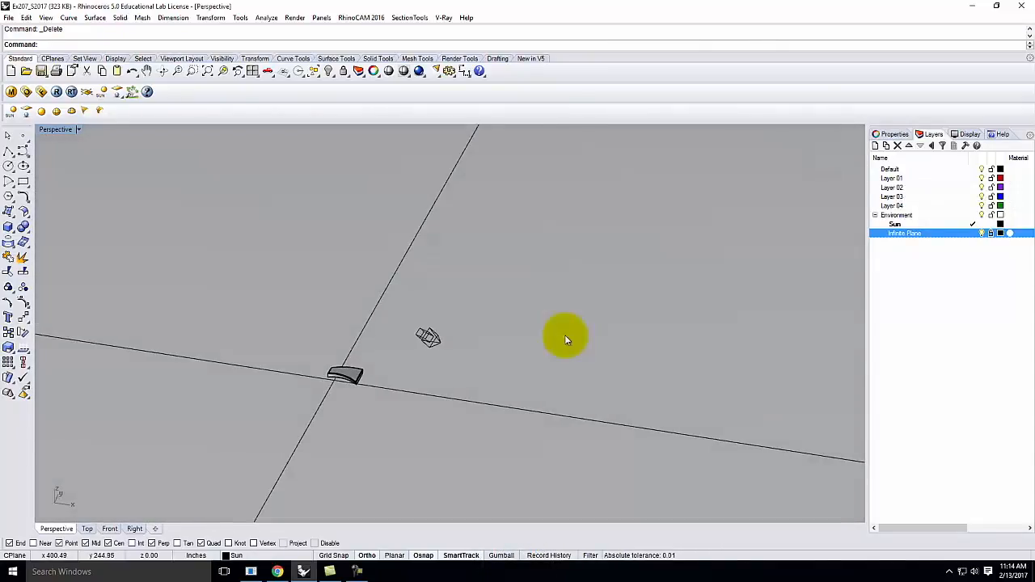
Step: Make the Default layer current and lock the Sun layer holding the directional light
{"action": "left_click", "coordinate": [876, 217]}
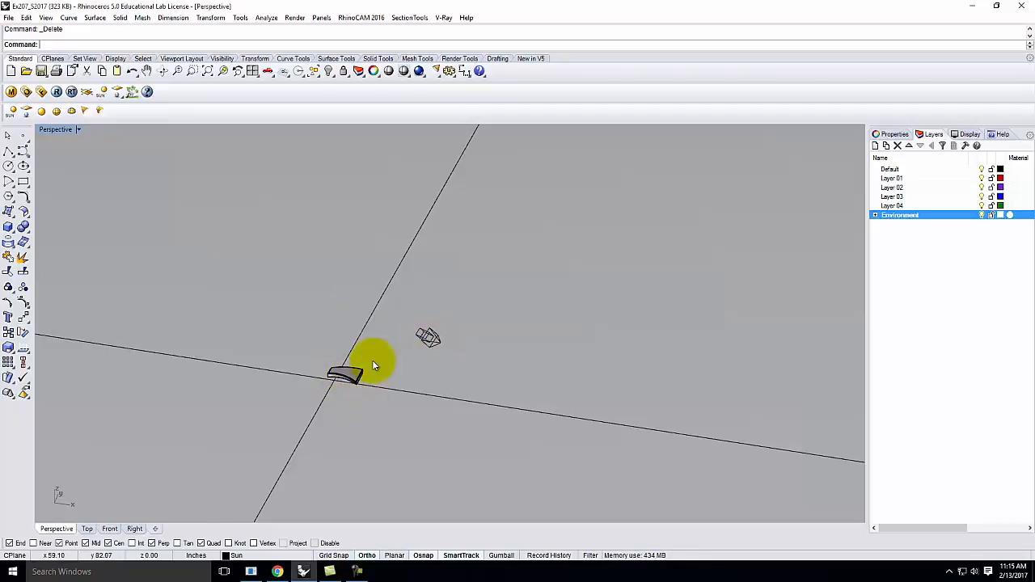
{"action": "left_click", "coordinate": [426, 340]}
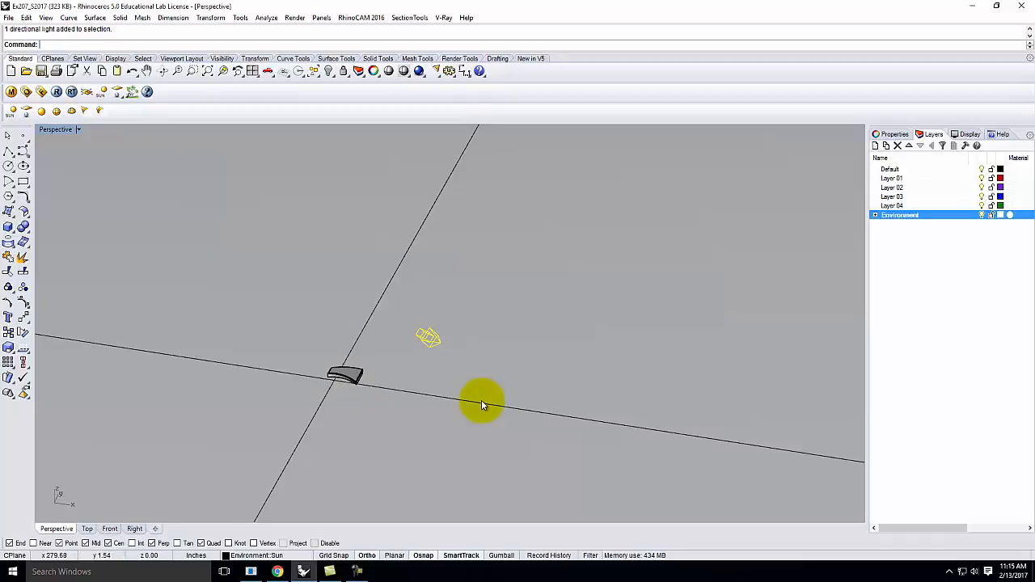
{"action": "left_click", "coordinate": [876, 215]}
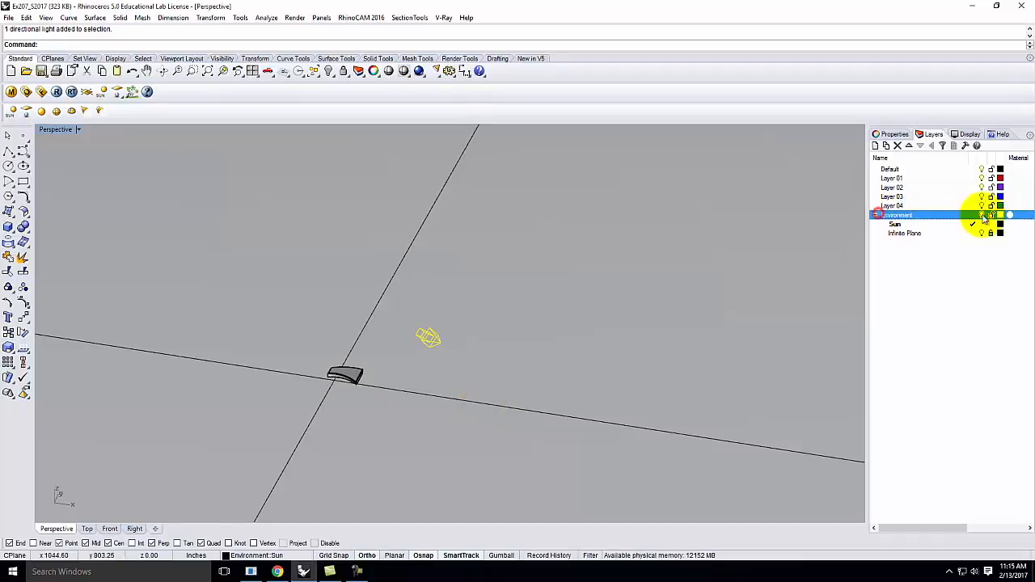
{"action": "left_click", "coordinate": [949, 169]}
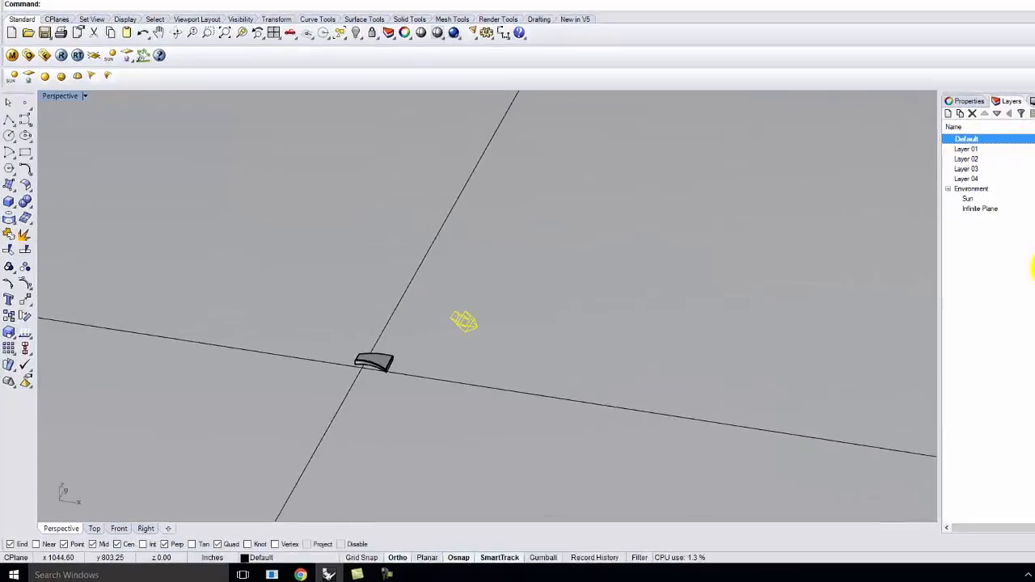
{"action": "left_click", "coordinate": [468, 306]}
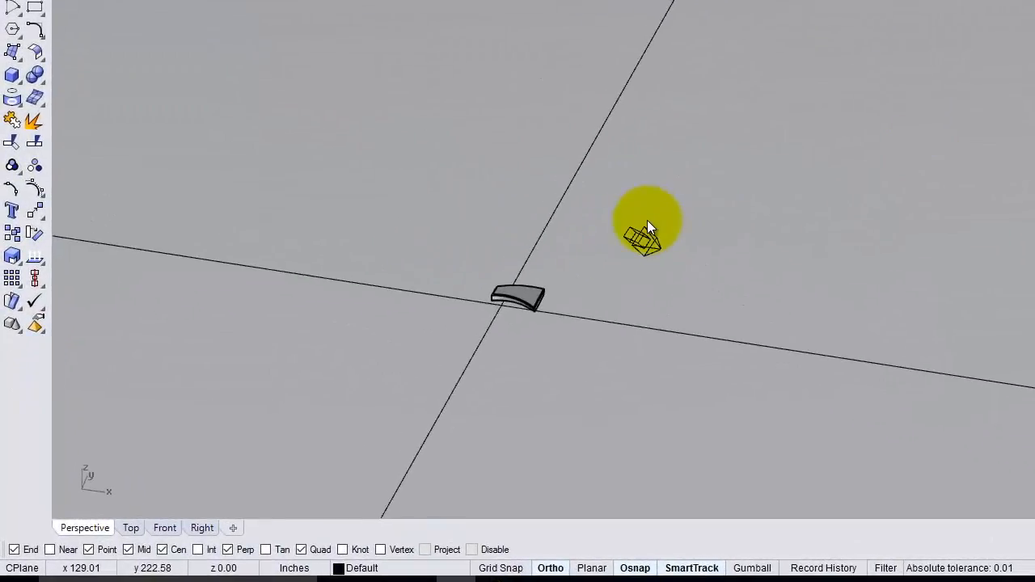
{"action": "left_click", "coordinate": [690, 188]}
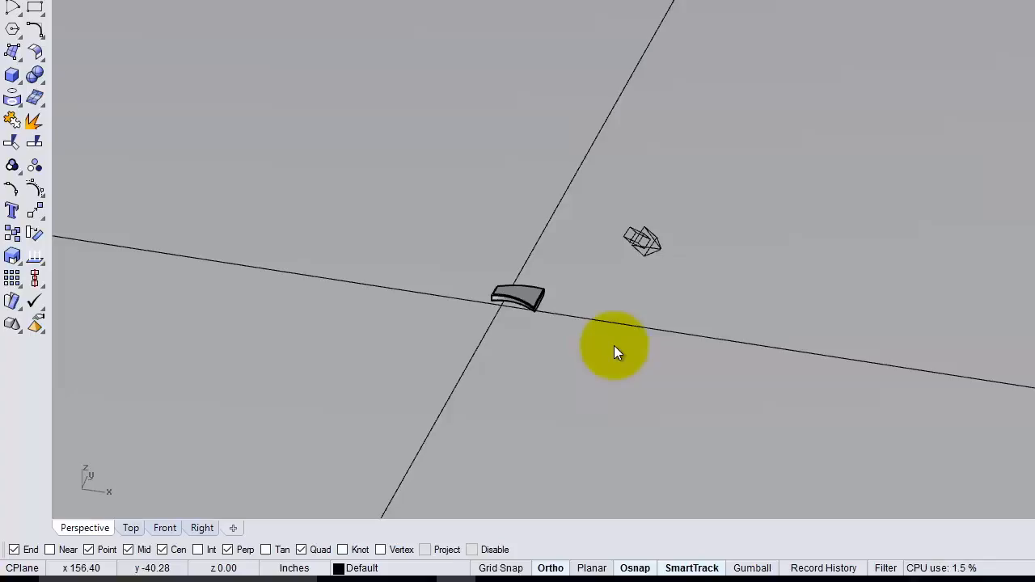
Step: Draw a wall-like box behind the curved solid with a 12' by 1' base and a height of 8'
{"action": "left_click", "coordinate": [12, 75]}
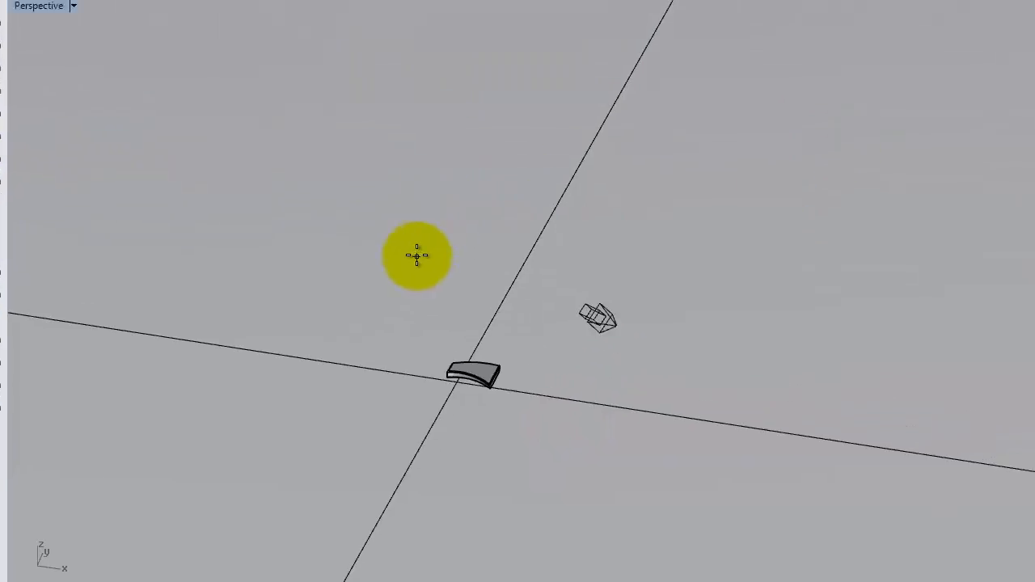
{"action": "left_click", "coordinate": [371, 385]}
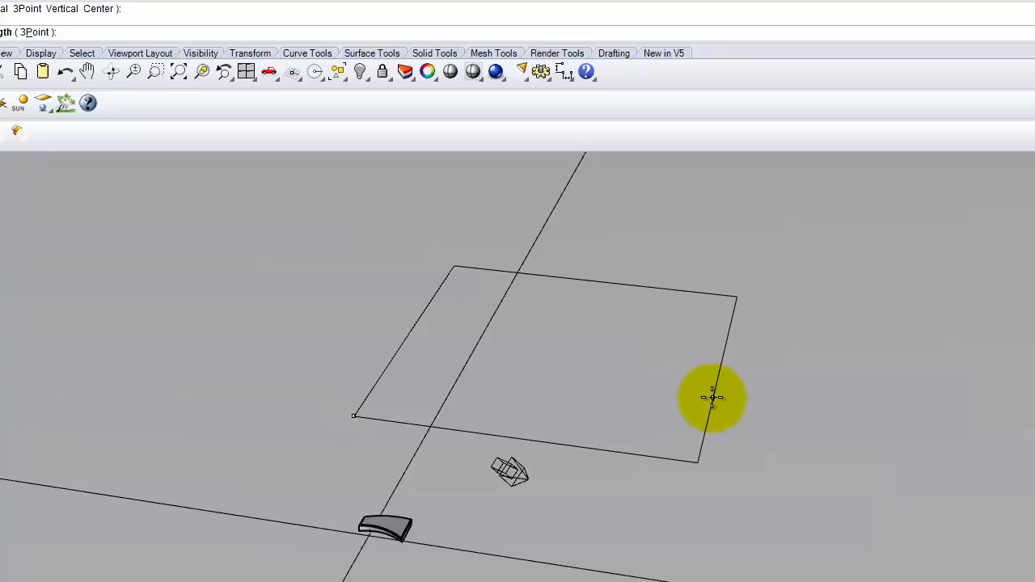
{"action": "type", "text": "@12',1'"}
{"action": "key", "text": "Return"}
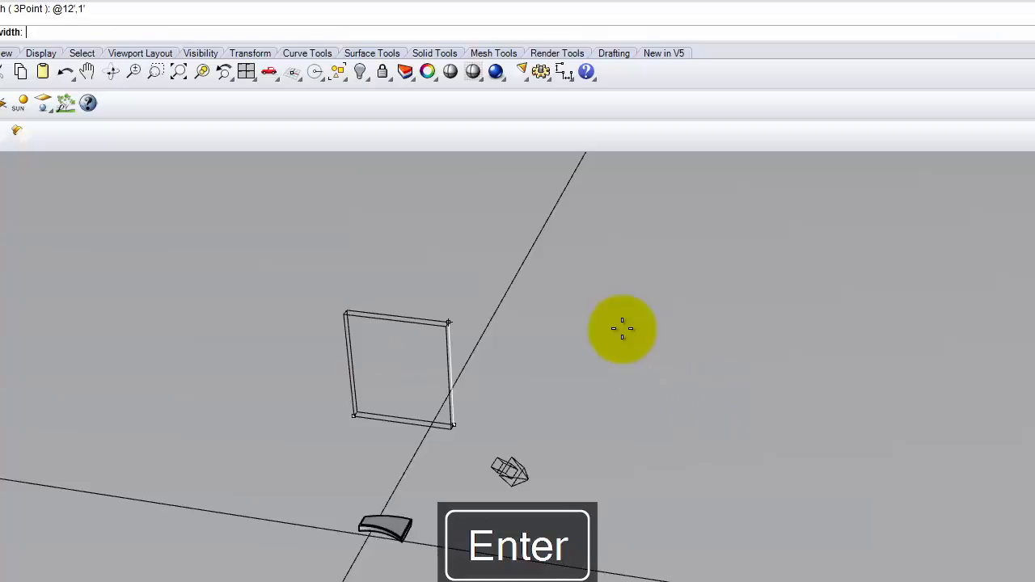
{"action": "type", "text": "8"}
{"action": "key", "text": "Return"}
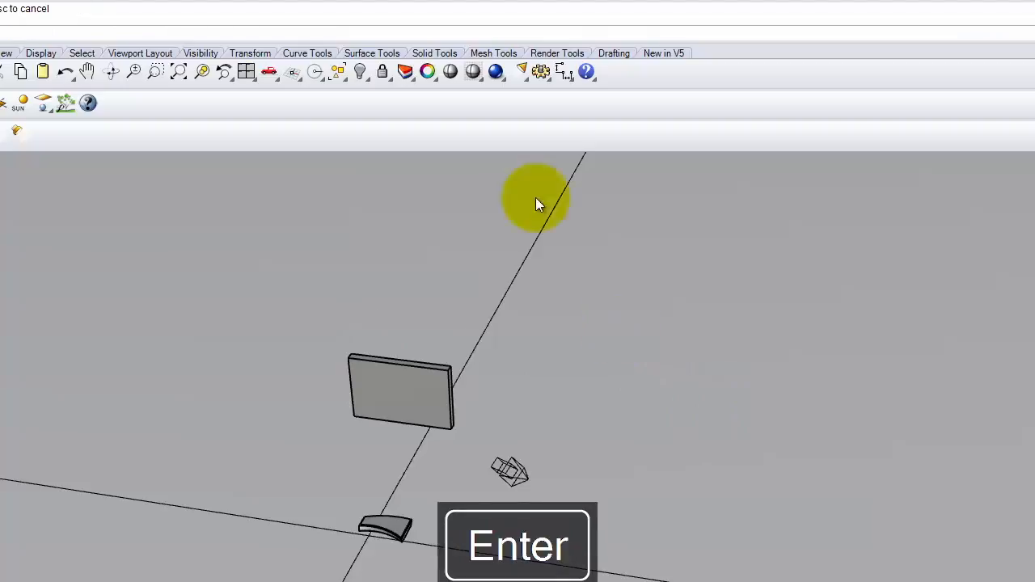
Step: Move the wall box closer to the curved solid and the directional light
{"action": "left_click", "coordinate": [371, 369]}
{"action": "left_click_drag", "start_coordinate": [392, 386], "coordinate": [522, 442]}
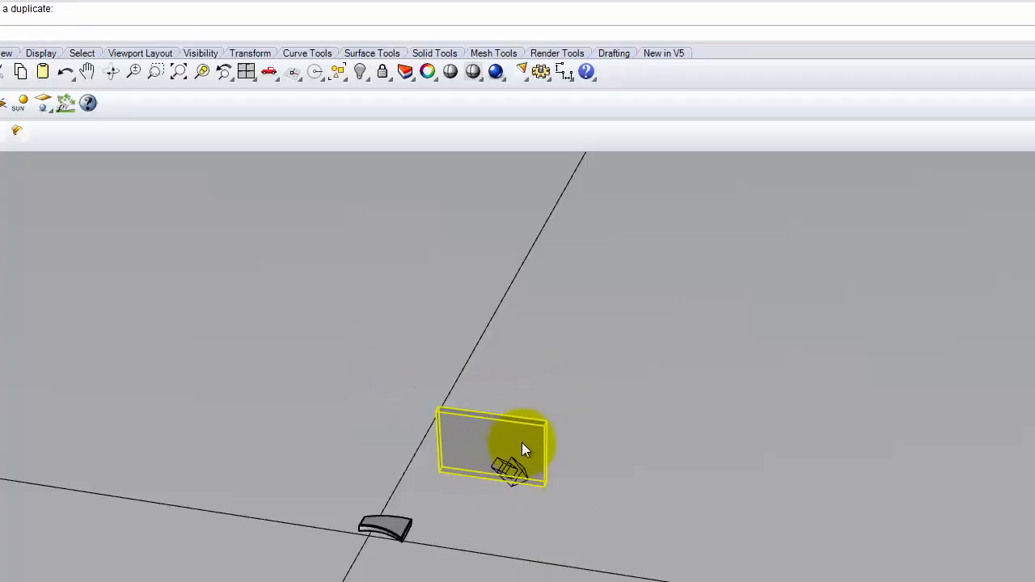
{"action": "right_click_drag", "start_coordinate": [488, 508], "coordinate": [527, 495]}
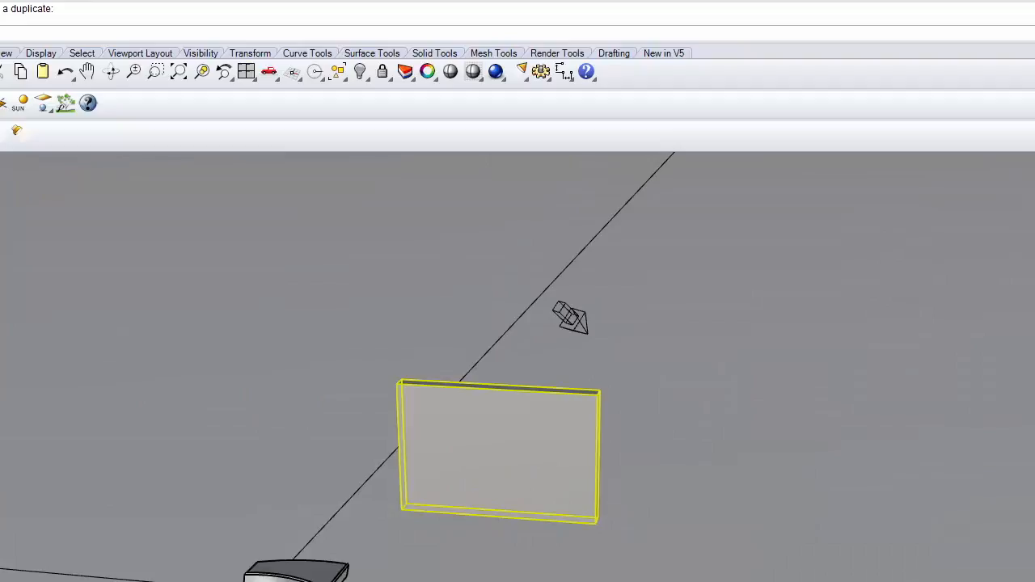
Step: Draw a cube in front of the wall box with a 4' by 4' base and a height of 4'
{"action": "key", "text": "Return"}
{"action": "left_click", "coordinate": [474, 545]}
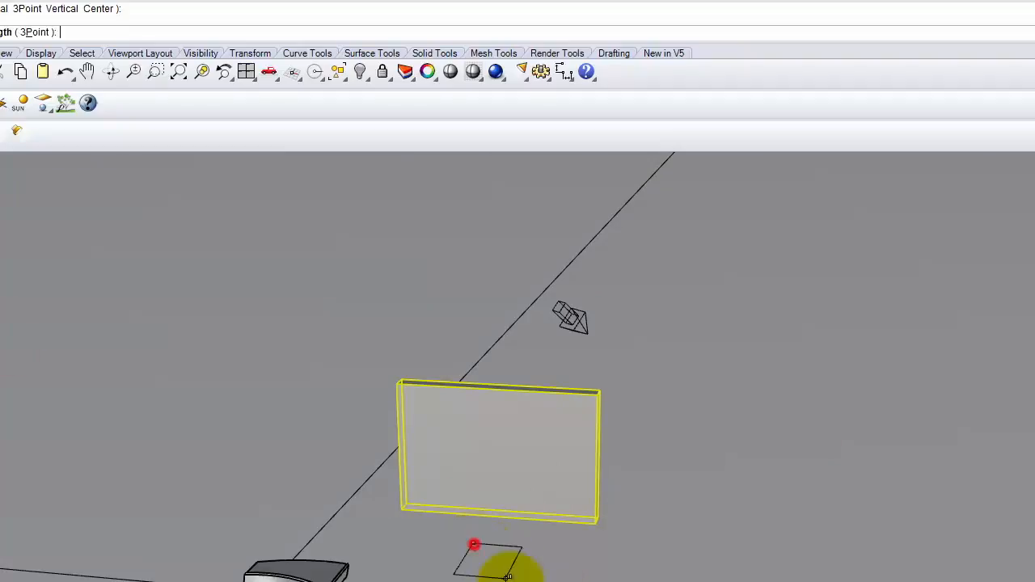
{"action": "type", "text": "@4',4'"}
{"action": "key", "text": "Return"}
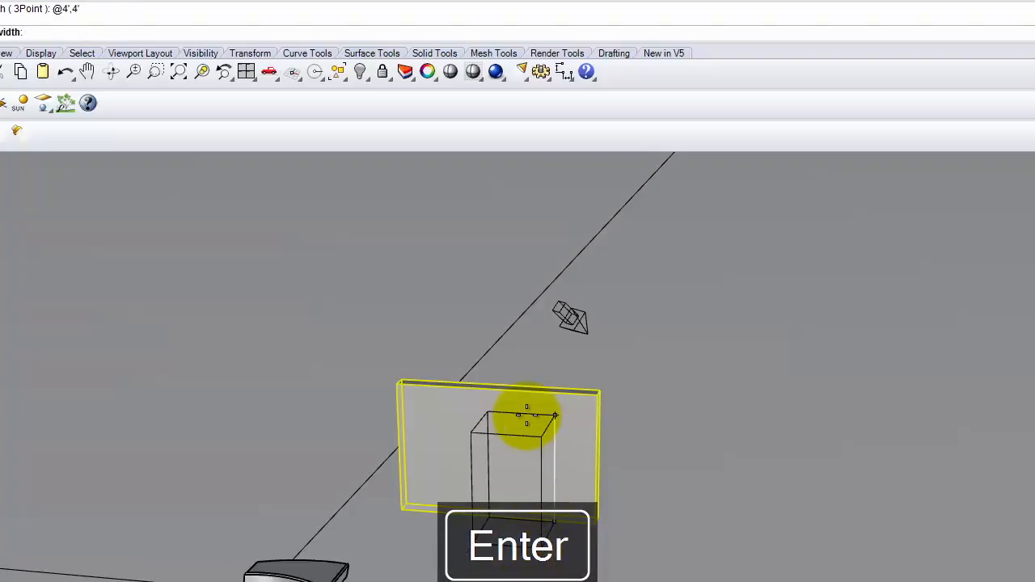
{"action": "type", "text": "4"}
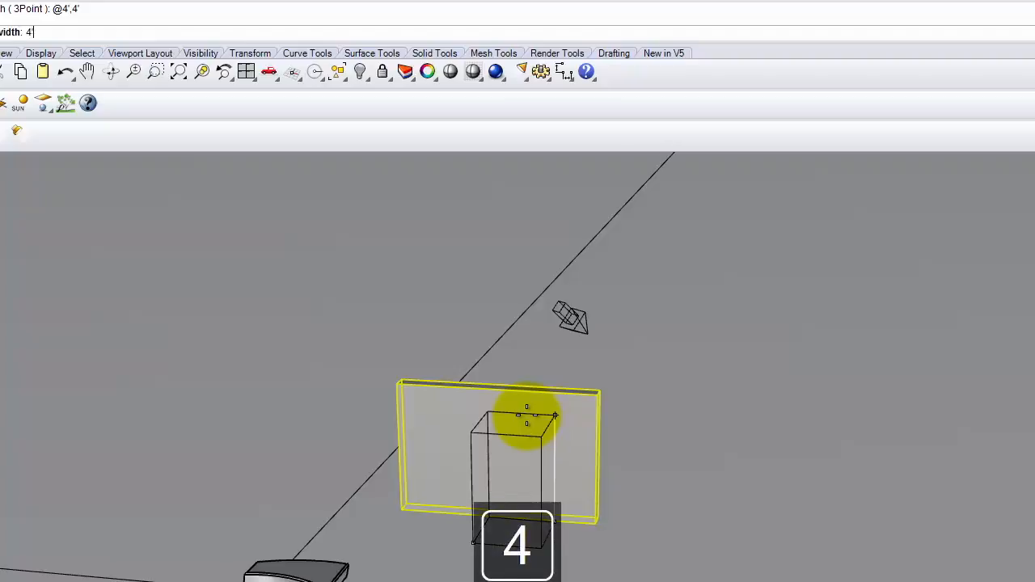
{"action": "key", "text": "Return"}
Step: Reposition the cube slightly on the ground in front of the wall box
{"action": "right_click_drag", "start_coordinate": [607, 544], "coordinate": [484, 542]}
{"action": "right_click_drag", "start_coordinate": [116, 312], "coordinate": [72, 310]}
{"action": "left_click", "coordinate": [387, 252]}
{"action": "left_click_drag", "start_coordinate": [234, 278], "coordinate": [205, 284]}
{"action": "right_click_drag", "start_coordinate": [111, 343], "coordinate": [312, 354]}
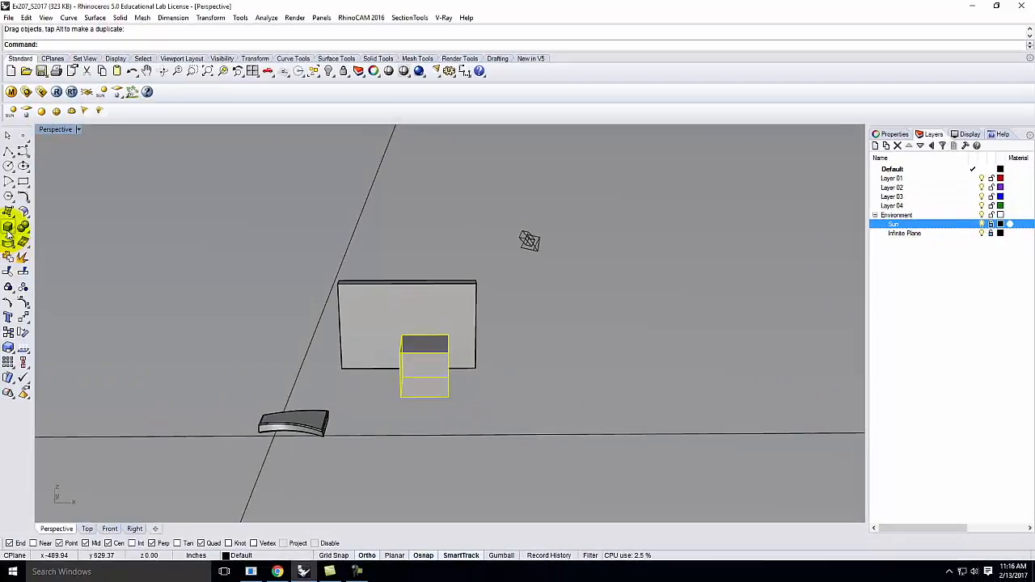
Step: Create a sphere with a 2' diameter on the ground beside the cube
{"action": "left_click", "coordinate": [8, 230]}
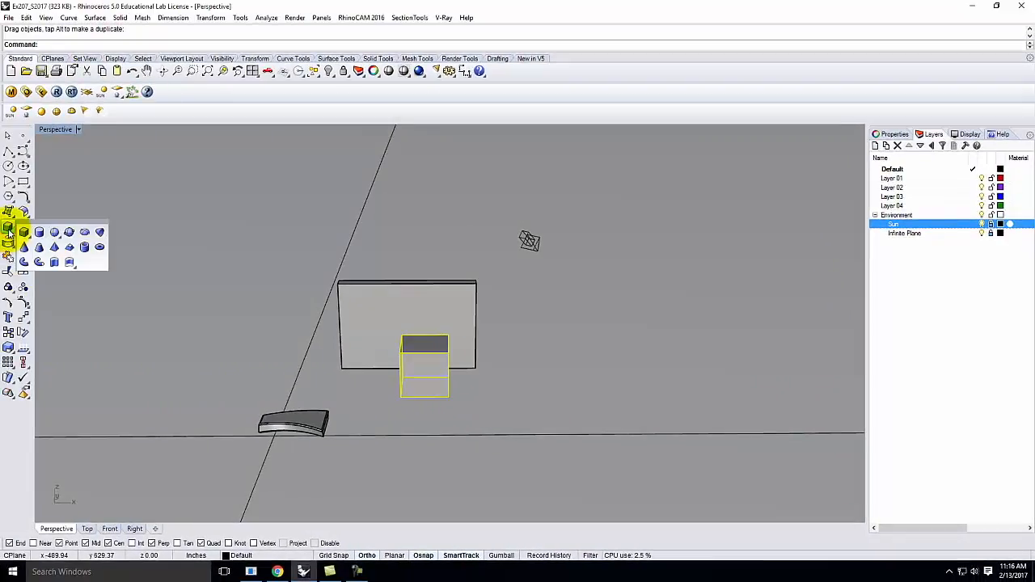
{"action": "left_click", "coordinate": [54, 233]}
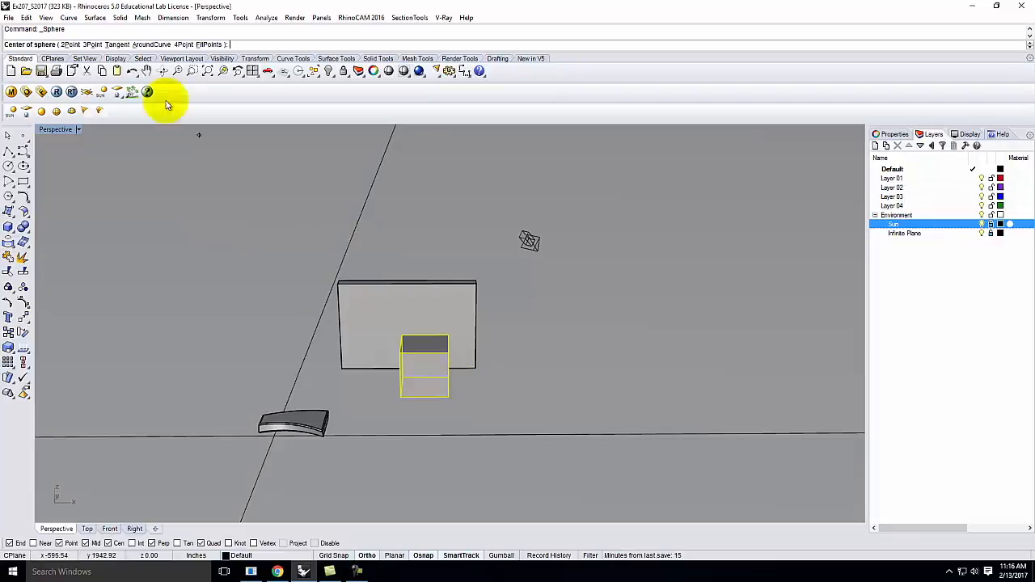
{"action": "left_click", "coordinate": [488, 401]}
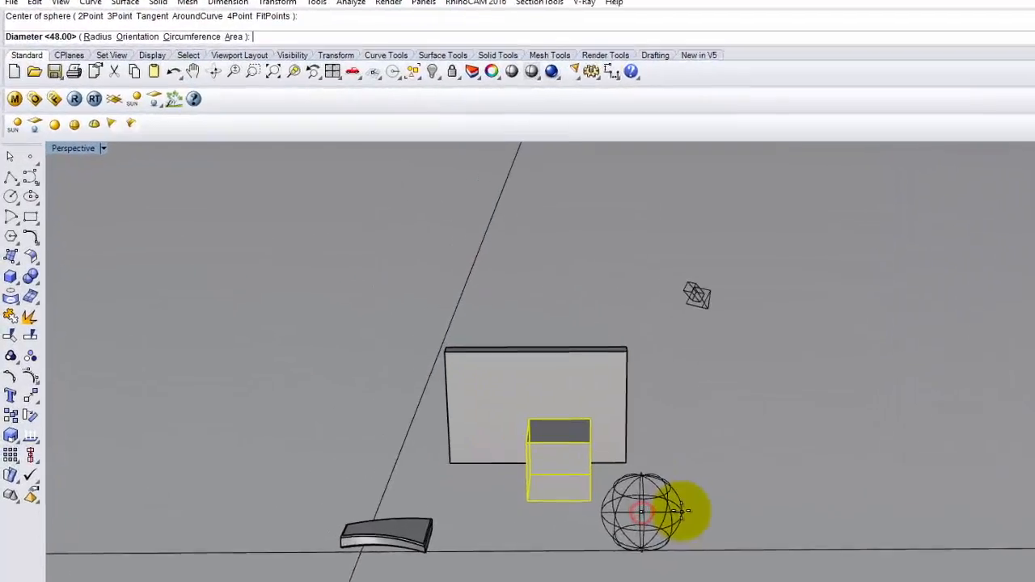
{"action": "type", "text": "2"}
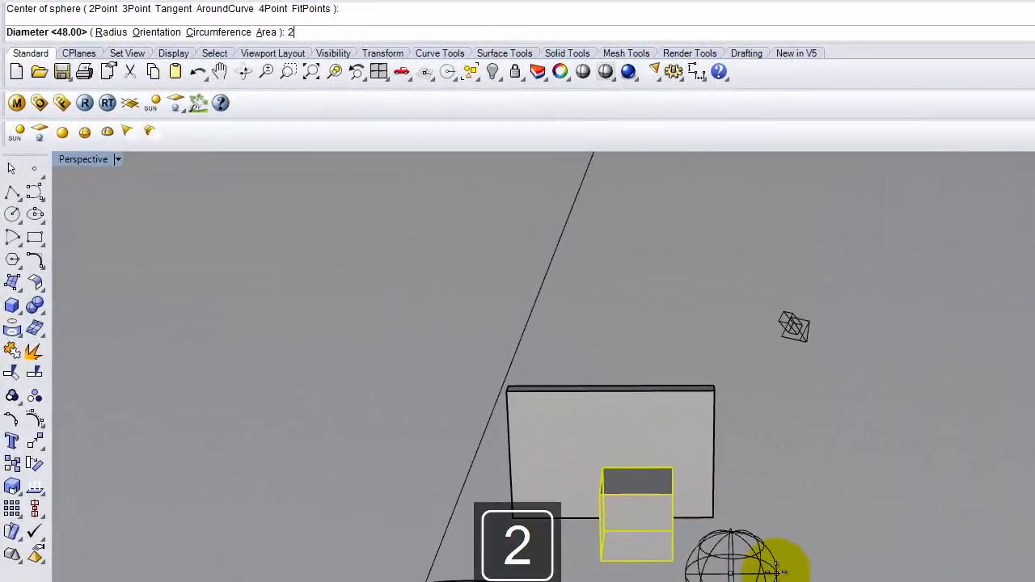
{"action": "key", "text": "Return"}
Step: Try moving the 2' sphere vertically, and delete it
{"action": "left_click", "coordinate": [730, 568]}
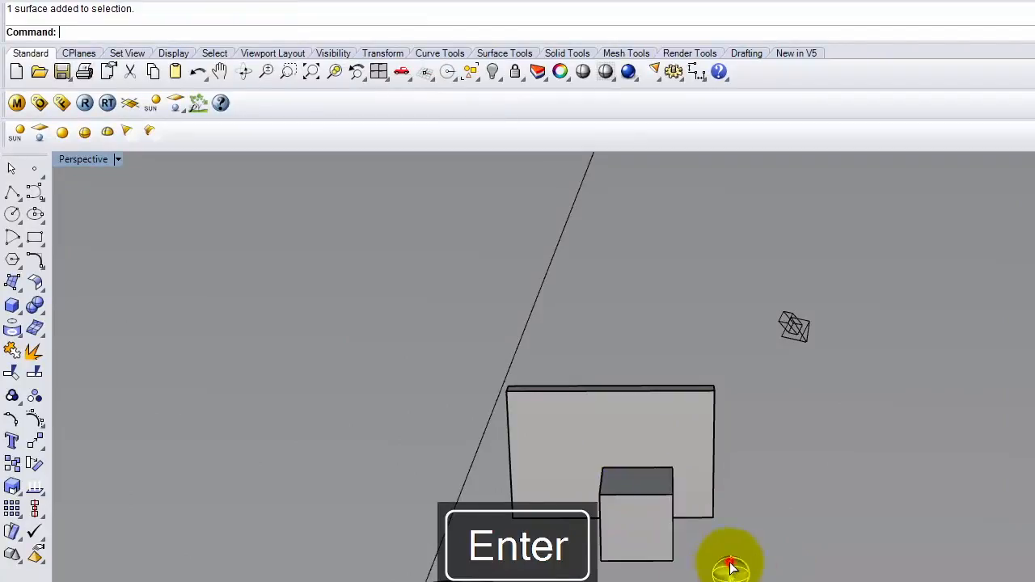
{"action": "type", "text": "m"}
{"action": "key", "text": "Return"}
{"action": "type", "text": "v"}
{"action": "key", "text": "Return"}
{"action": "left_click", "coordinate": [744, 573]}
{"action": "left_click", "coordinate": [751, 528]}
{"action": "right_click_drag", "start_coordinate": [750, 528], "coordinate": [666, 512]}
{"action": "key", "text": "Delete"}
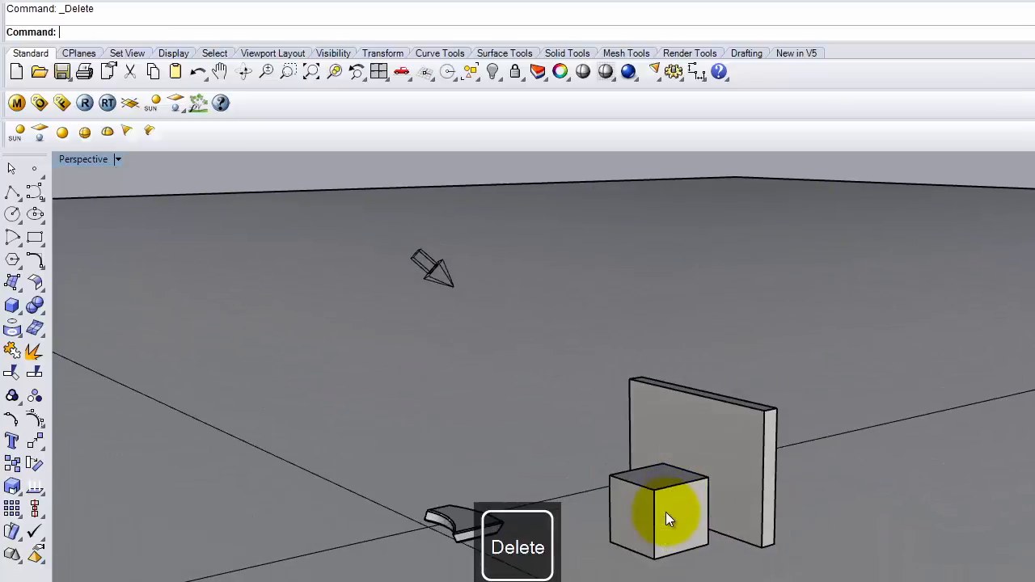
Step: Create a sphere with a 4' diameter on the ground in front of the cube
{"action": "left_click", "coordinate": [12, 305]}
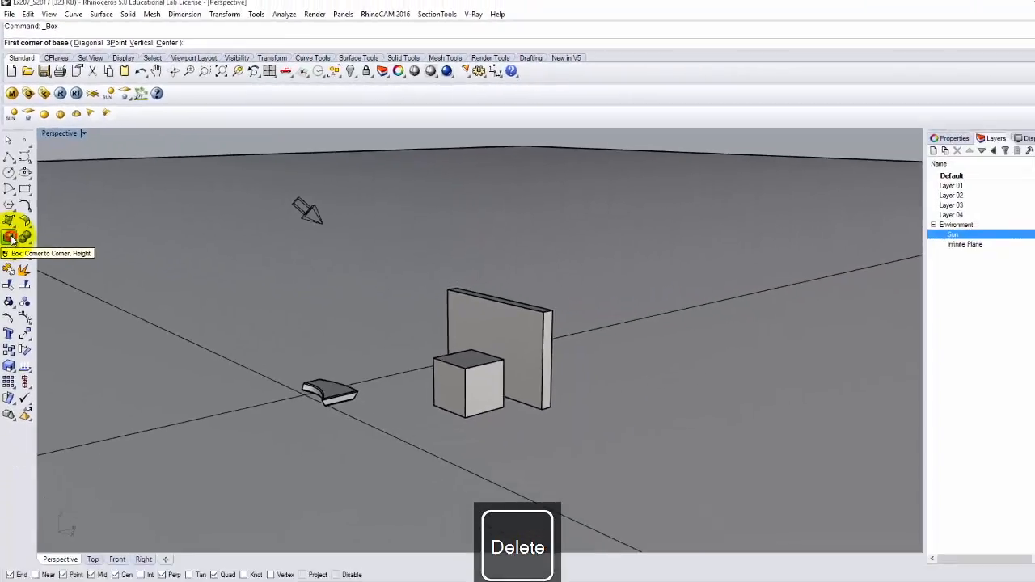
{"action": "left_click", "coordinate": [12, 238]}
{"action": "left_click", "coordinate": [55, 241]}
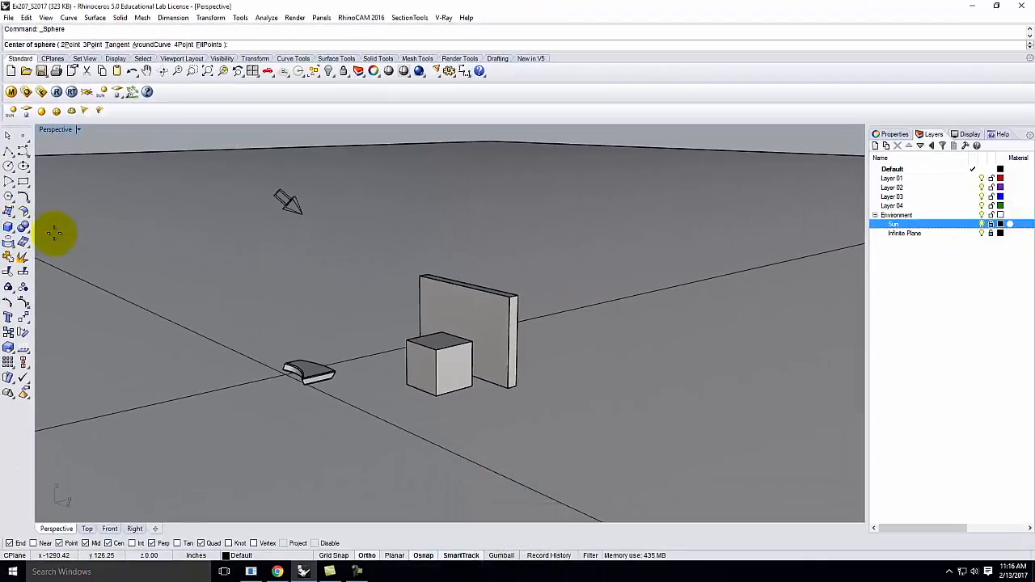
{"action": "left_click", "coordinate": [454, 433]}
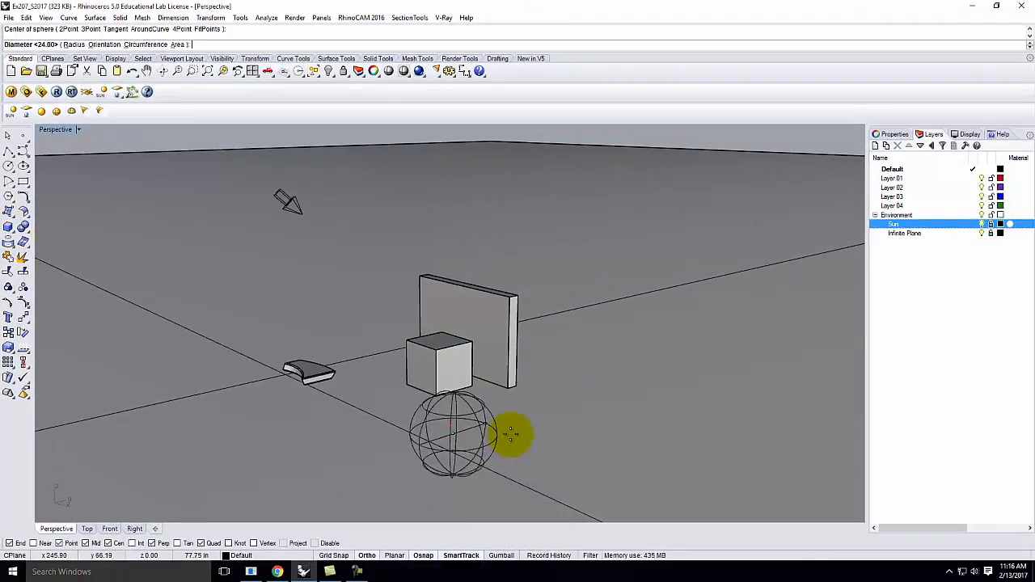
{"action": "type", "text": "4"}
{"action": "key", "text": "Return"}
Step: Raise the 4' sphere from its ground-centred position with a vertical move
{"action": "left_click", "coordinate": [454, 423]}
{"action": "type", "text": "move"}
{"action": "key", "text": "Return"}
{"action": "type", "text": "v"}
{"action": "key", "text": "Return"}
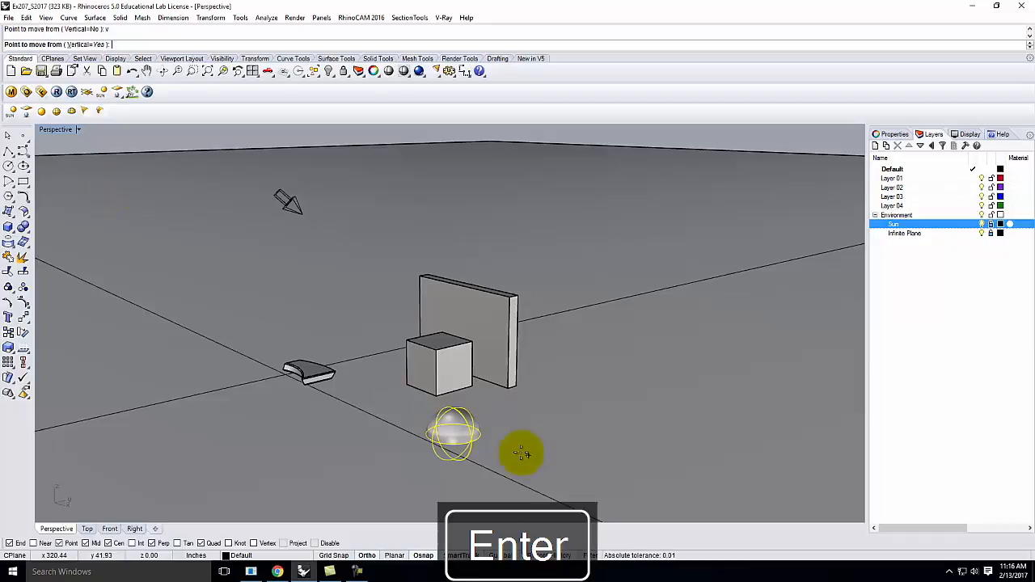
{"action": "left_click", "coordinate": [522, 455]}
{"action": "left_click", "coordinate": [489, 409]}
{"action": "right_click_drag", "start_coordinate": [515, 427], "coordinate": [434, 409]}
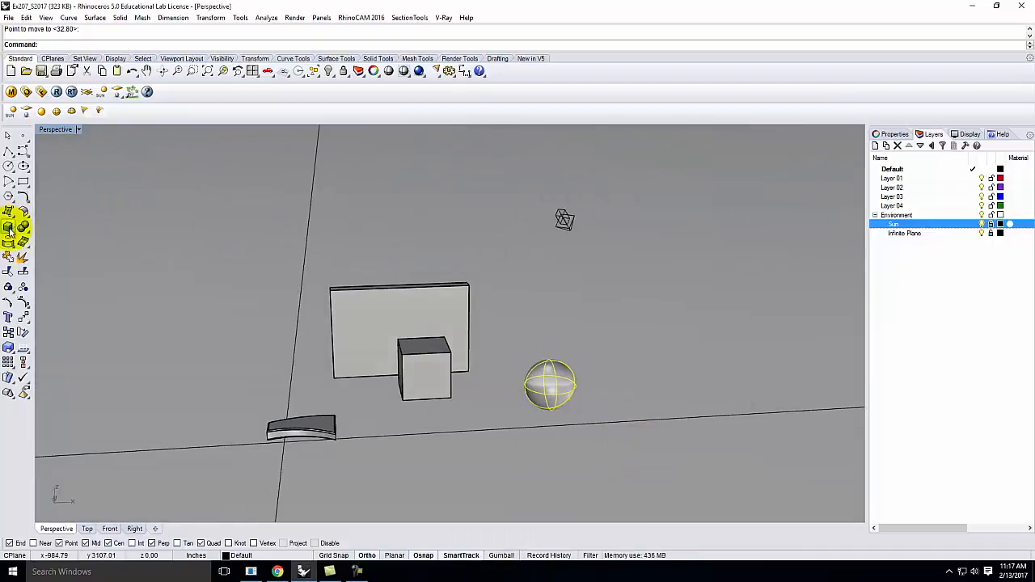
Step: Create a cylinder in front of the cube with a 4' diameter and its height snapped to the cube's top corner
{"action": "left_click", "coordinate": [8, 229]}
{"action": "left_click", "coordinate": [42, 232]}
{"action": "left_click", "coordinate": [457, 429]}
{"action": "type", "text": "4"}
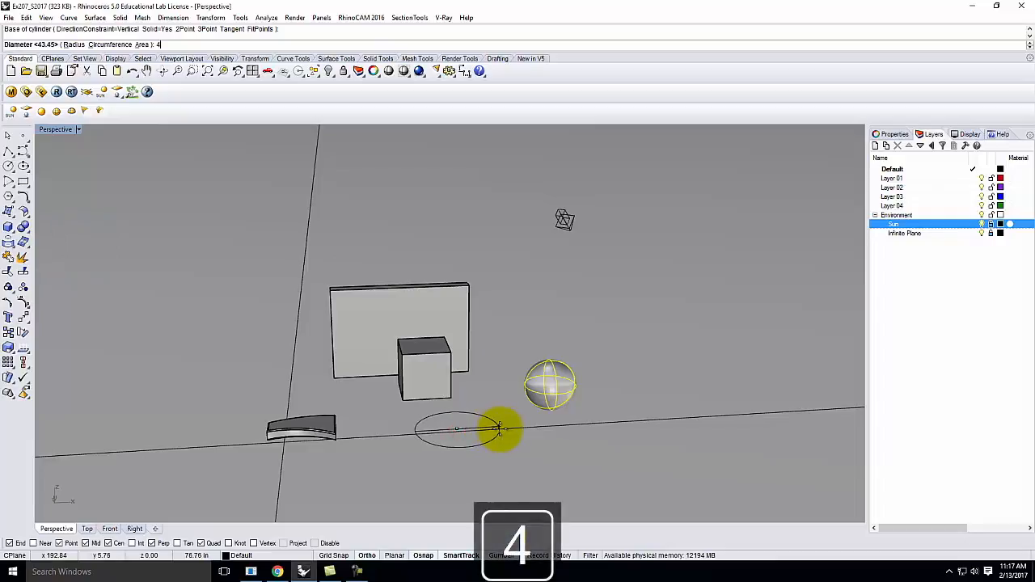
{"action": "key", "text": "Return"}
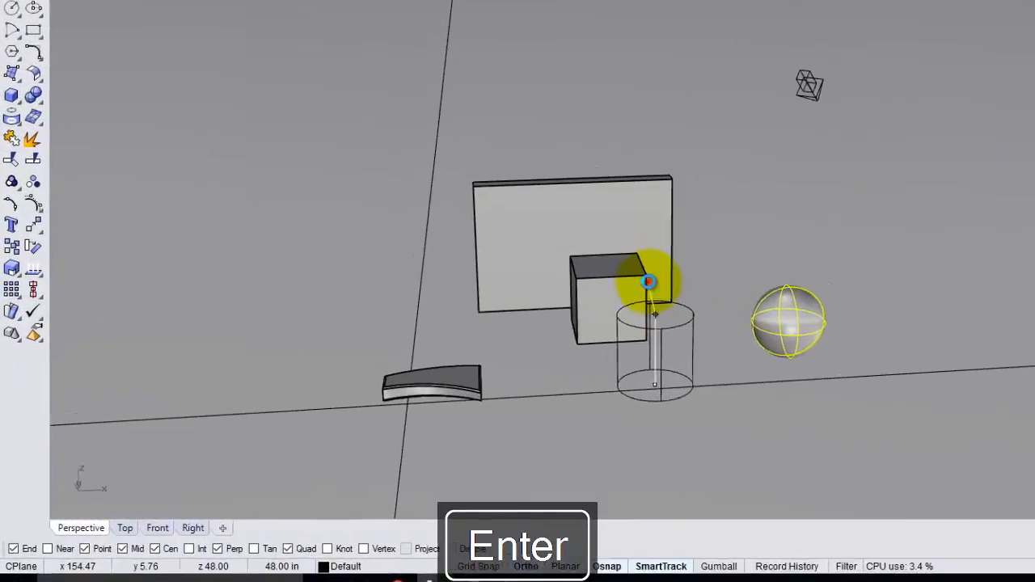
{"action": "left_click", "coordinate": [649, 281]}
{"action": "right_click_drag", "start_coordinate": [734, 308], "coordinate": [671, 344]}
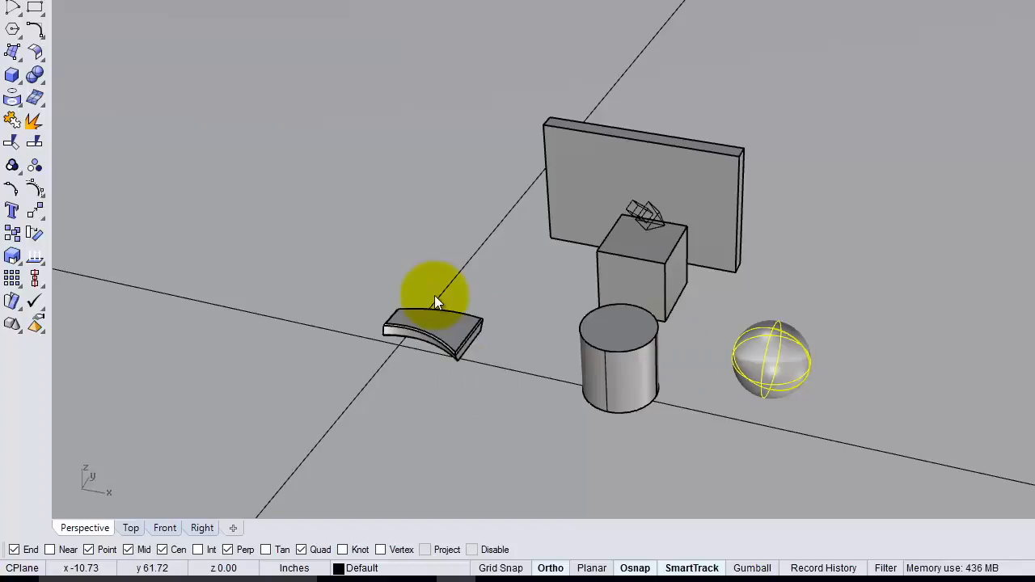
Step: Create a cone with a 2' radius in front of the cylinder, matching its height to the cylinder
{"action": "left_click", "coordinate": [11, 75]}
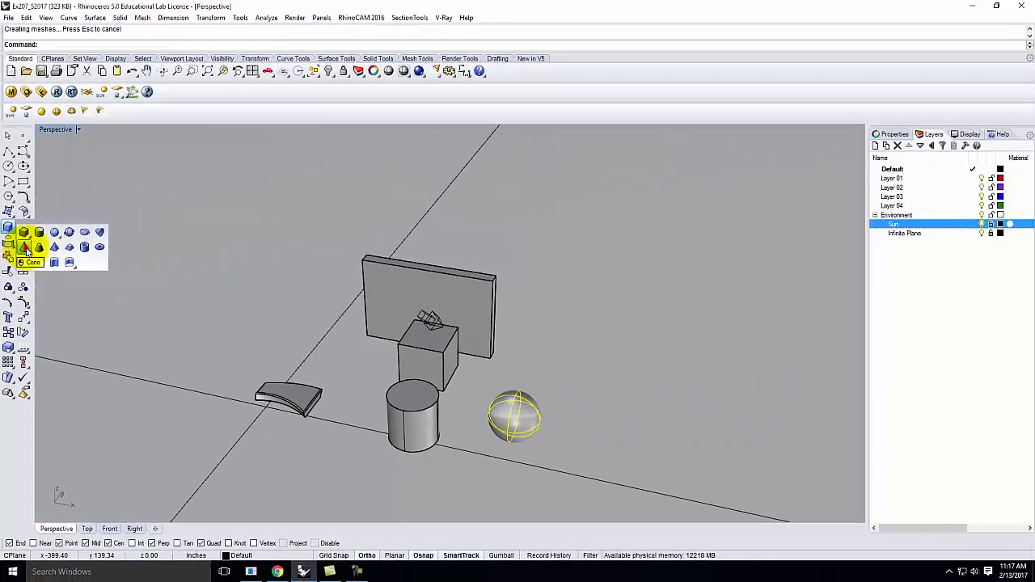
{"action": "left_click", "coordinate": [54, 135]}
{"action": "left_click", "coordinate": [461, 477]}
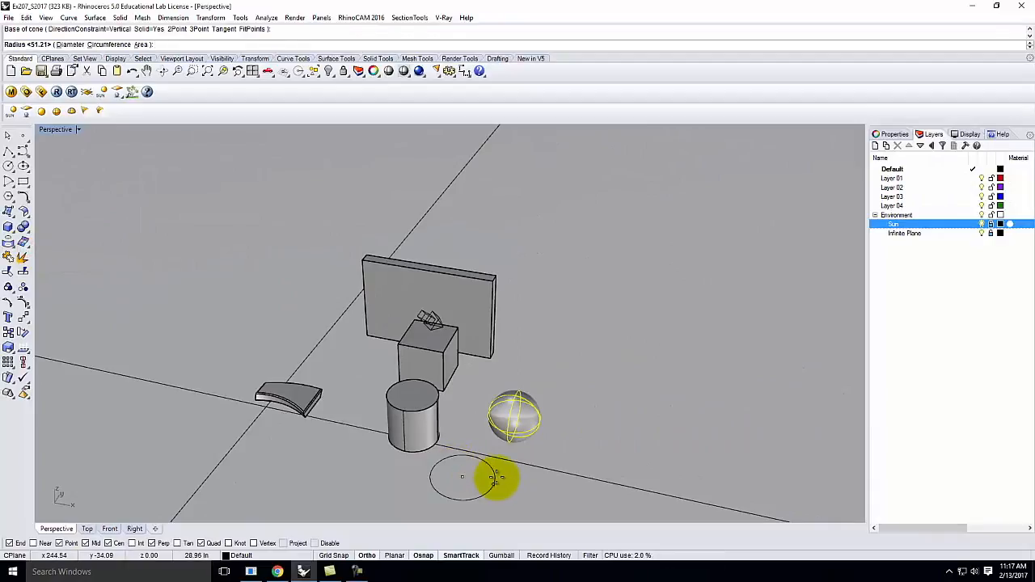
{"action": "type", "text": "2"}
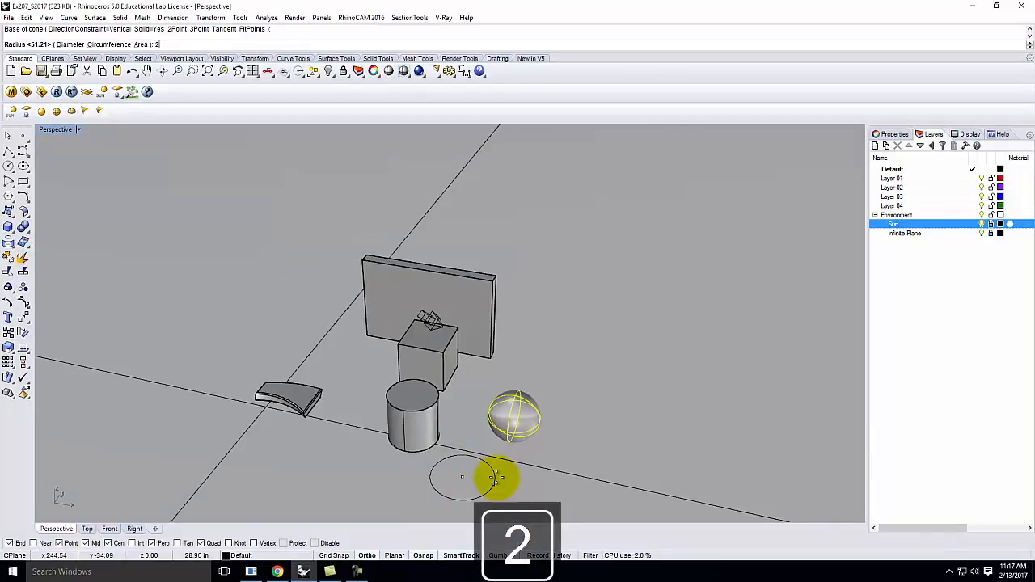
{"action": "key", "text": "Return"}
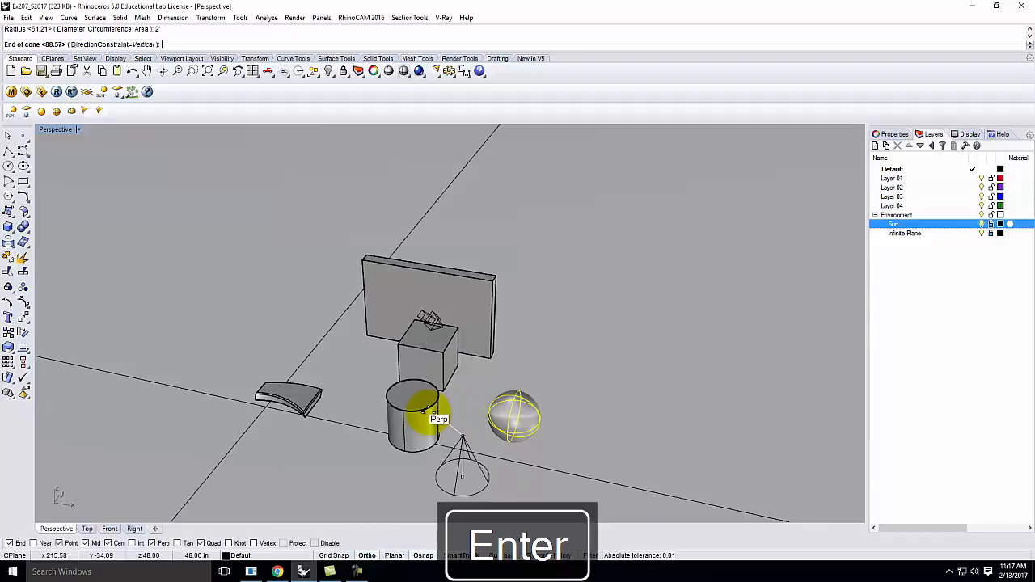
{"action": "left_click", "coordinate": [427, 415]}
Step: Move the cylinder beside the curved block and shift the sphere closer to the cube and cone
{"action": "right_click_drag", "start_coordinate": [459, 455], "coordinate": [513, 439]}
{"action": "left_click", "coordinate": [477, 420]}
{"action": "left_click_drag", "start_coordinate": [474, 421], "coordinate": [400, 428]}
{"action": "left_click", "coordinate": [554, 389]}
{"action": "left_click_drag", "start_coordinate": [555, 384], "coordinate": [513, 388]}
{"action": "right_click_drag", "start_coordinate": [589, 430], "coordinate": [495, 427]}
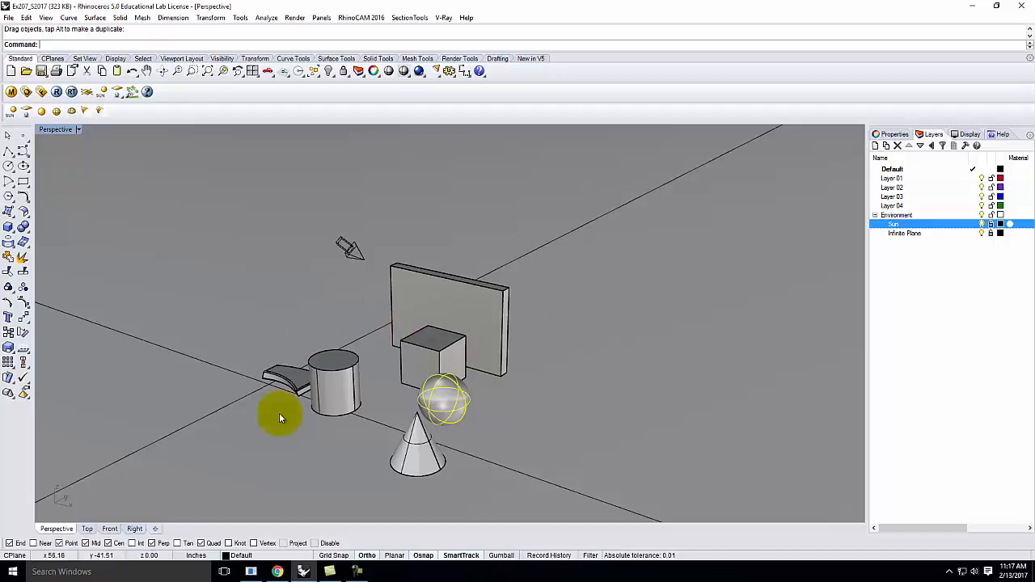
Step: Rename the Default layer as Objects
{"action": "left_click", "coordinate": [894, 170]}
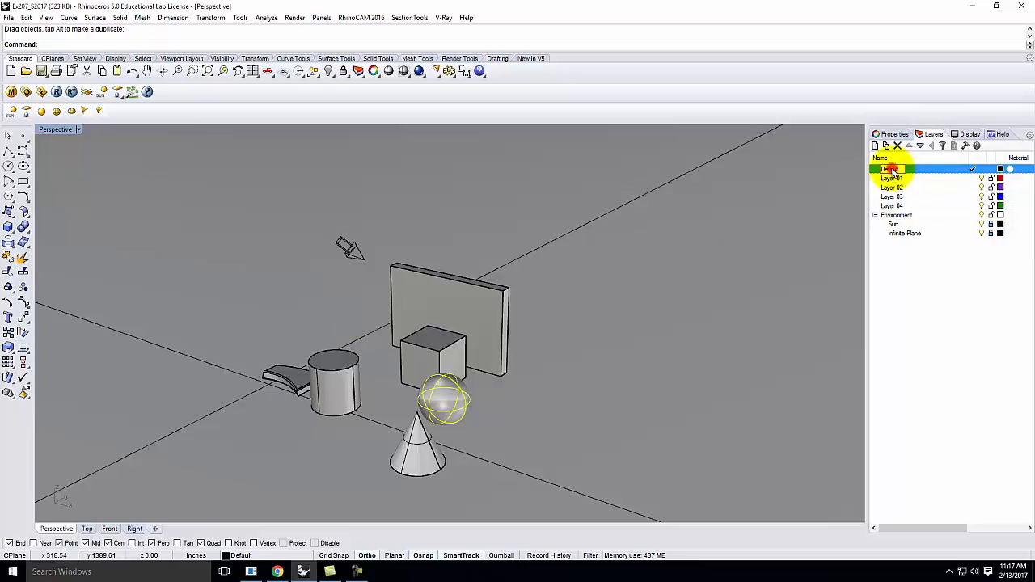
{"action": "left_click_drag", "start_coordinate": [902, 170], "coordinate": [838, 170]}
{"action": "type", "text": "Objects"}
{"action": "left_click", "coordinate": [920, 281]}
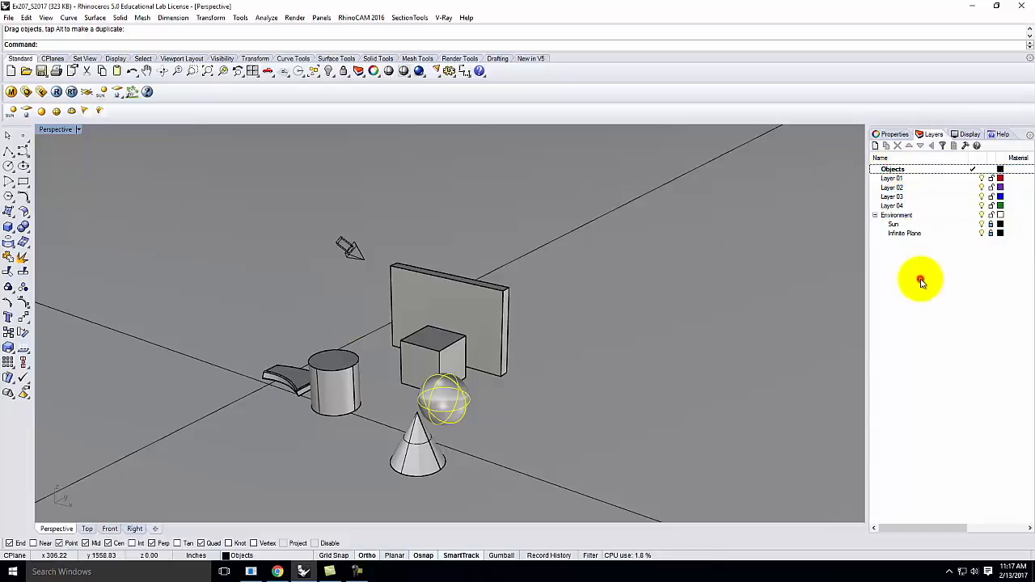
Step: Delete the unused layers Layer 01, Layer 02, Layer 03 and Layer 04
{"action": "left_click", "coordinate": [893, 178]}
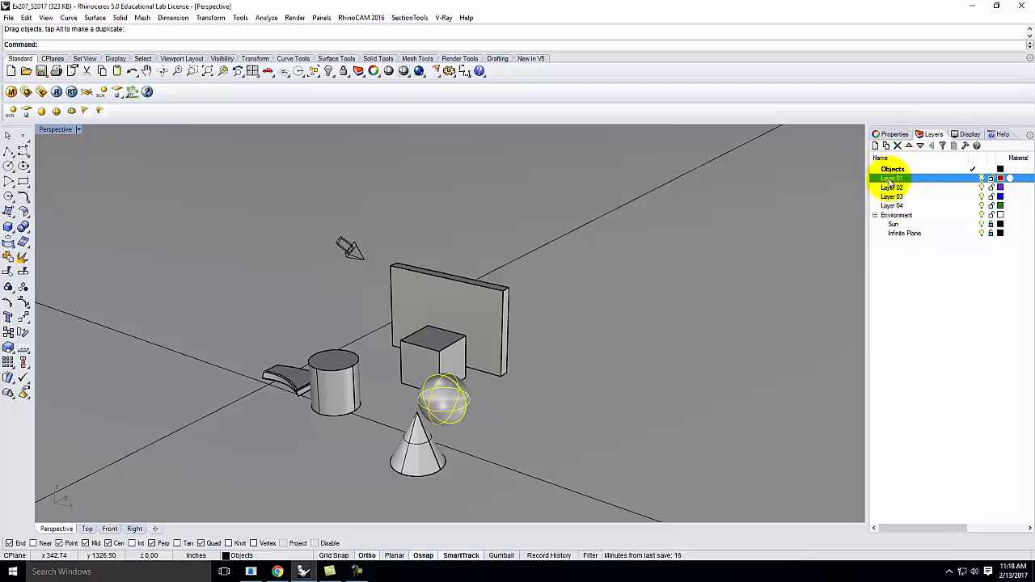
{"action": "left_click", "coordinate": [898, 147]}
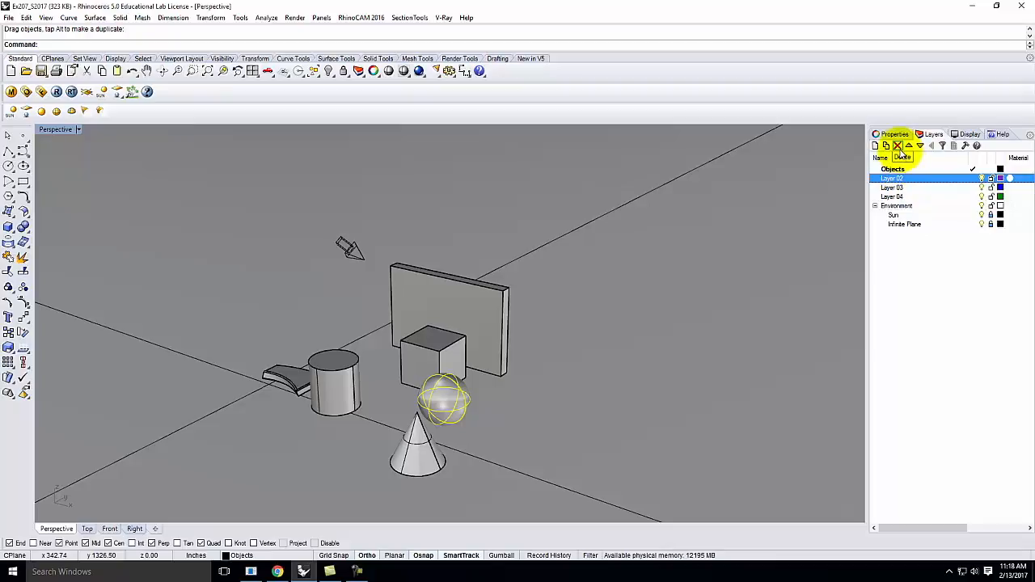
{"action": "left_click", "coordinate": [899, 147]}
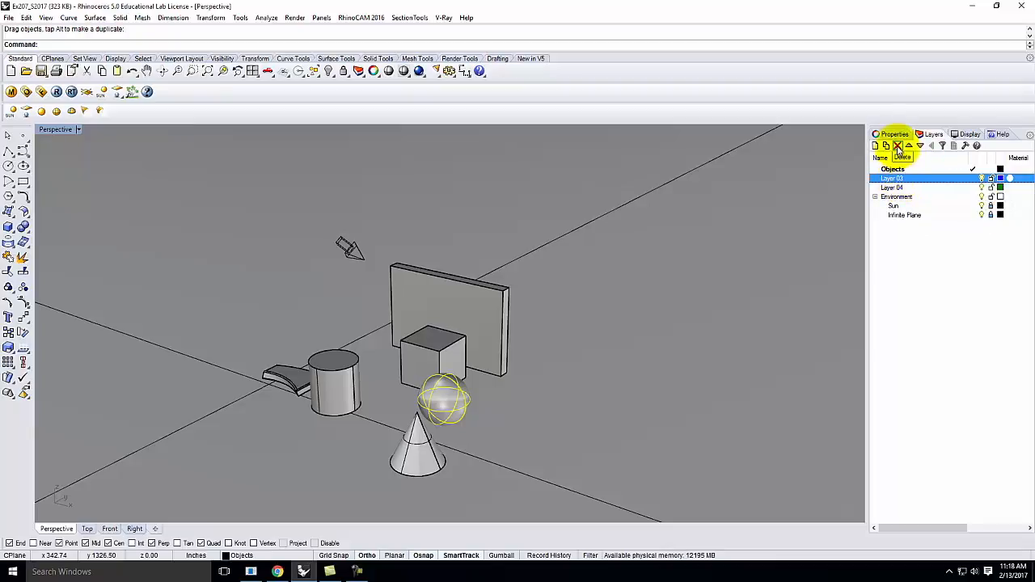
{"action": "left_click", "coordinate": [899, 148]}
{"action": "left_click", "coordinate": [898, 148]}
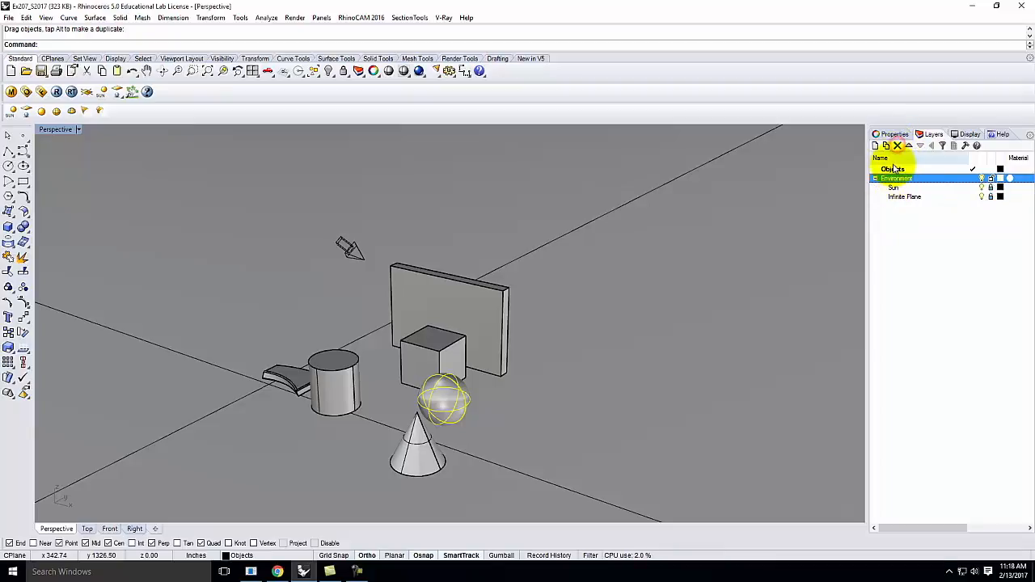
{"action": "left_click", "coordinate": [895, 170]}
{"action": "left_click", "coordinate": [896, 178]}
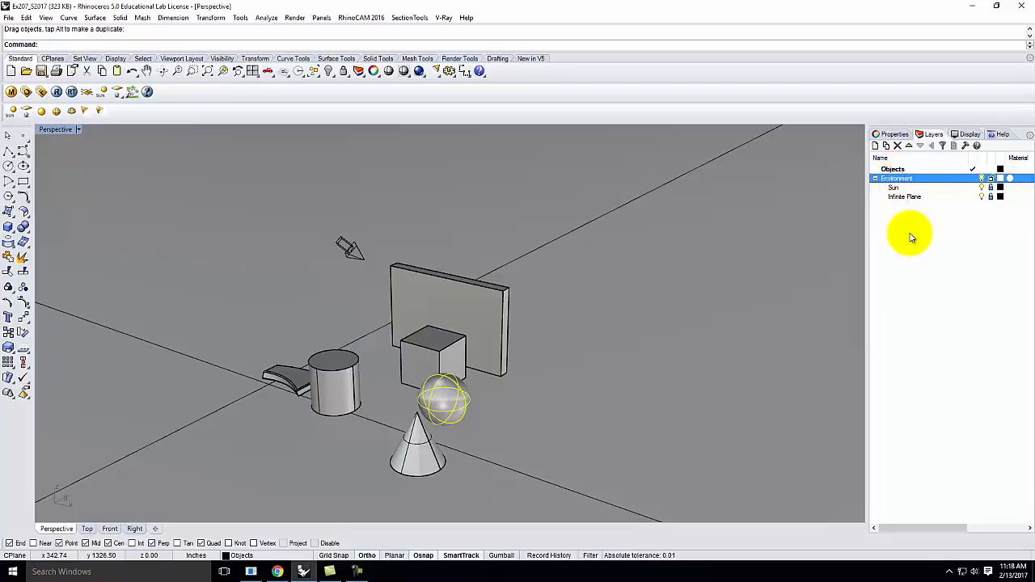
{"action": "left_click", "coordinate": [910, 236]}
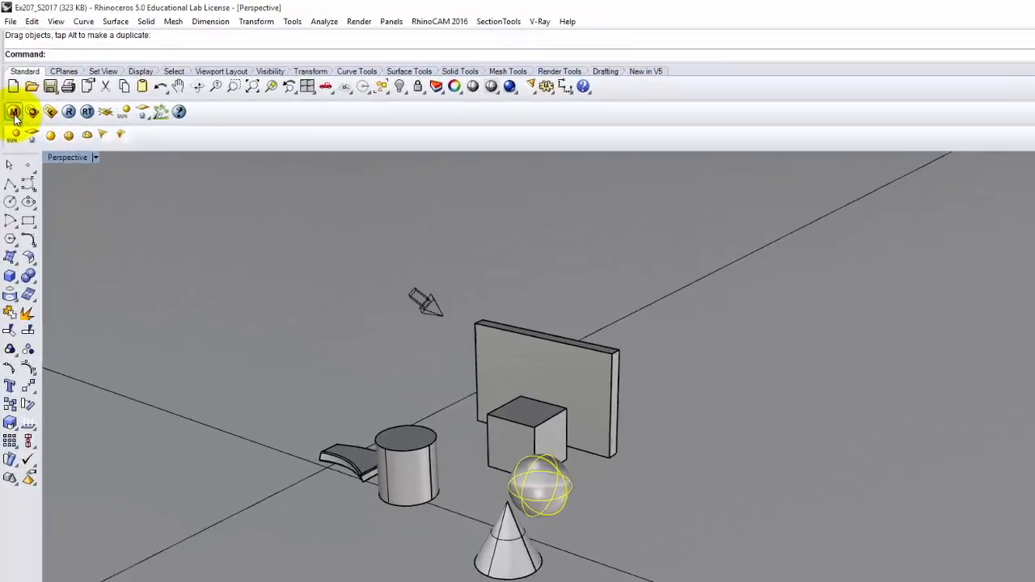
Step: Open the V-Ray material editor and start loading a material file into the scene materials
{"action": "left_click", "coordinate": [14, 115]}
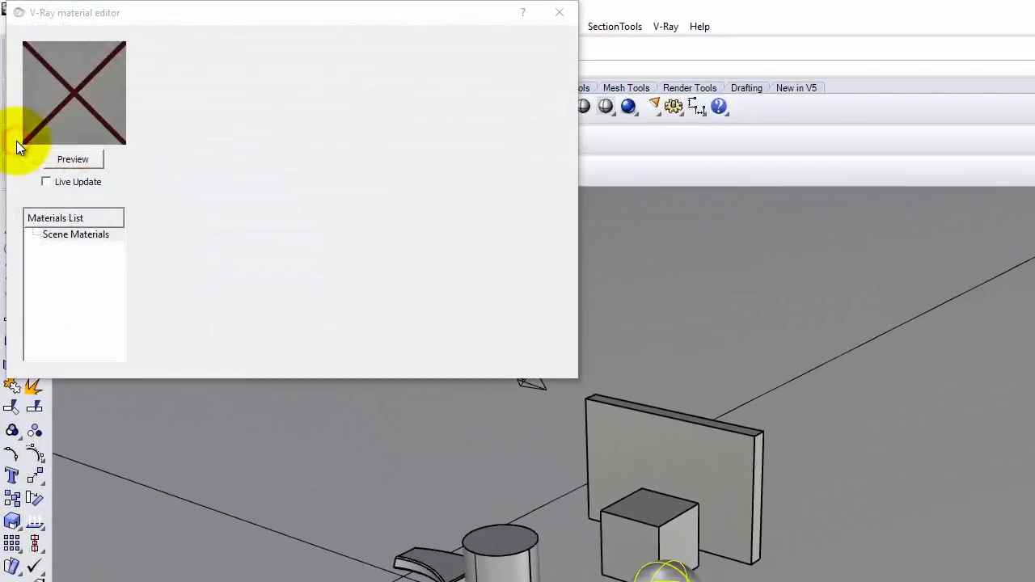
{"action": "left_click_drag", "start_coordinate": [90, 3], "coordinate": [305, 98]}
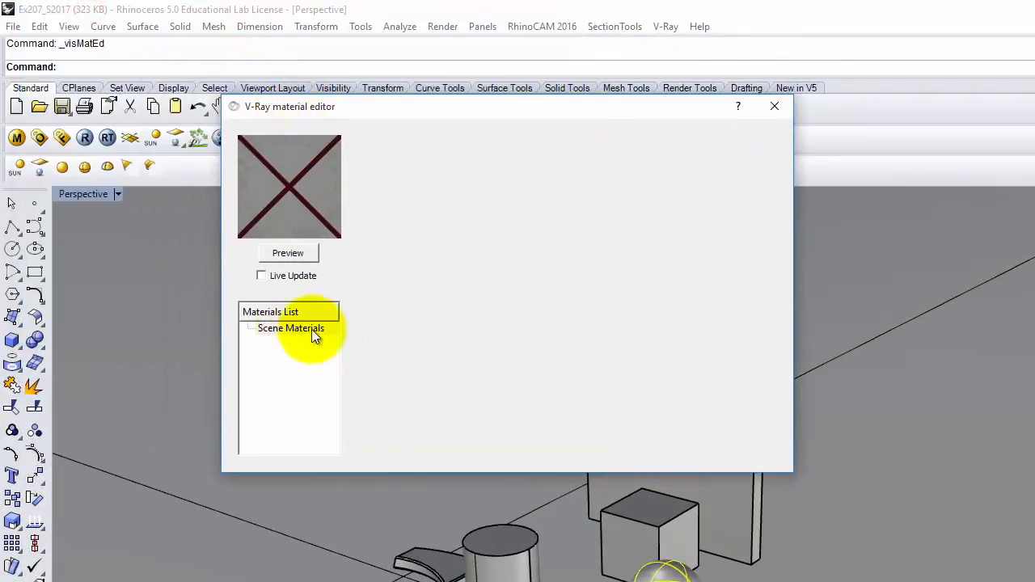
{"action": "right_click", "coordinate": [309, 330]}
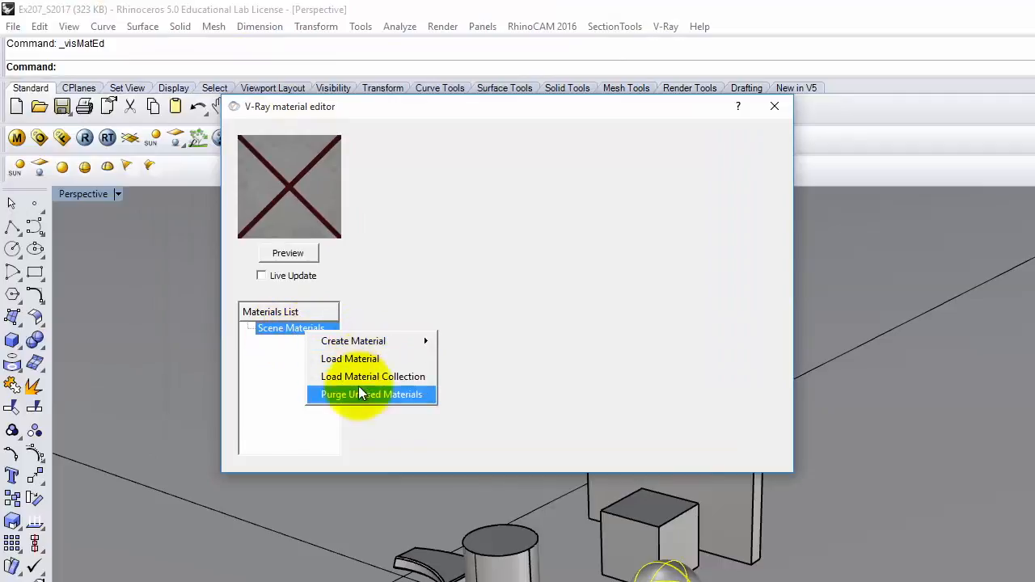
{"action": "left_click", "coordinate": [360, 363]}
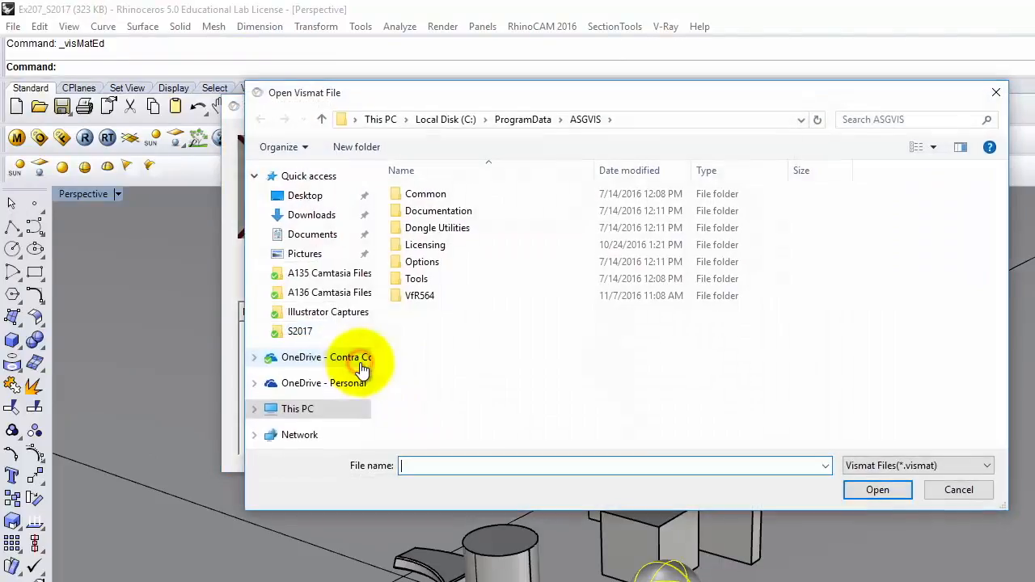
Step: Browse the college OneDrive to the Resources > V-Ray > V-Ray Materials folder
{"action": "left_click", "coordinate": [320, 358]}
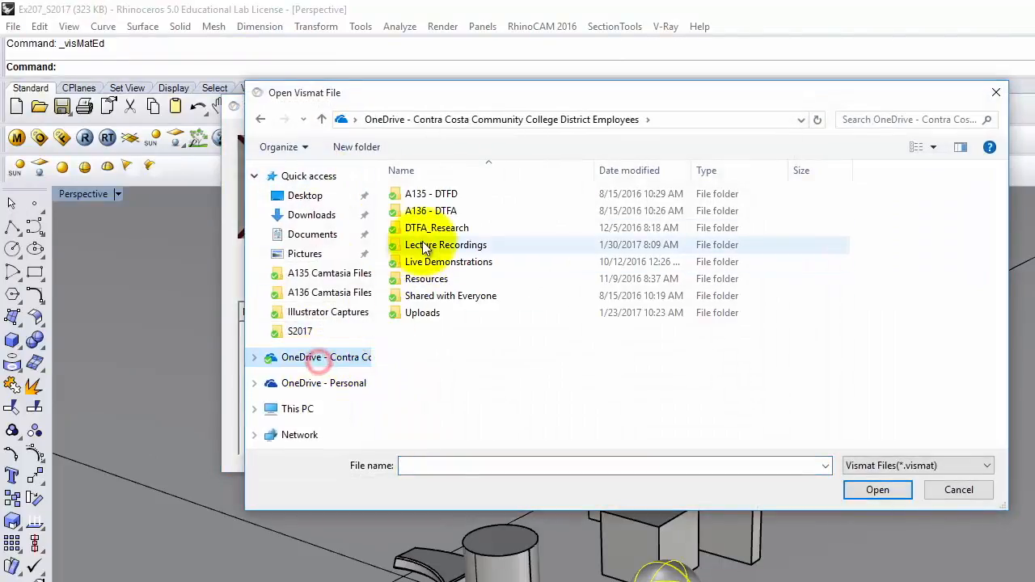
{"action": "double_click", "coordinate": [421, 279]}
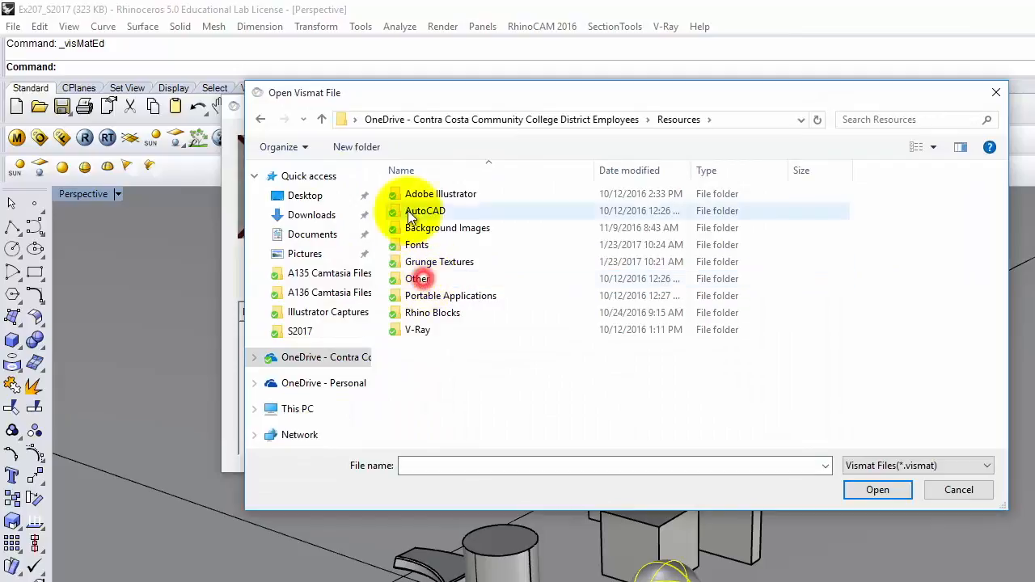
{"action": "double_click", "coordinate": [416, 330]}
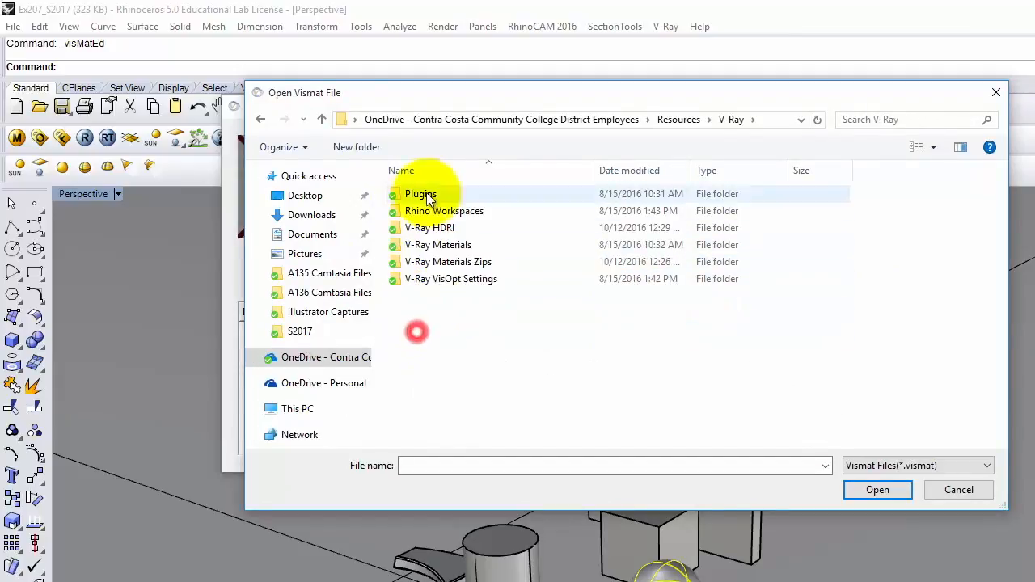
{"action": "double_click", "coordinate": [427, 245]}
Step: Load Planks - Rough Wood - Staggered.vismat from its subfolder in Siding > Wood
{"action": "scroll", "coordinate": [466, 359], "scroll_direction": "down", "scroll_amount": 1}
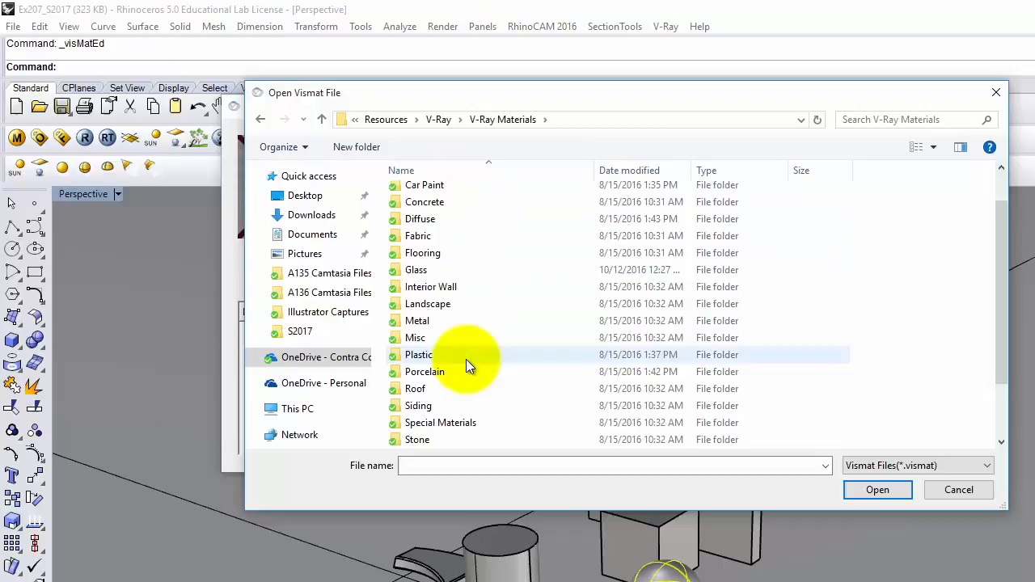
{"action": "double_click", "coordinate": [421, 405]}
{"action": "double_click", "coordinate": [416, 212]}
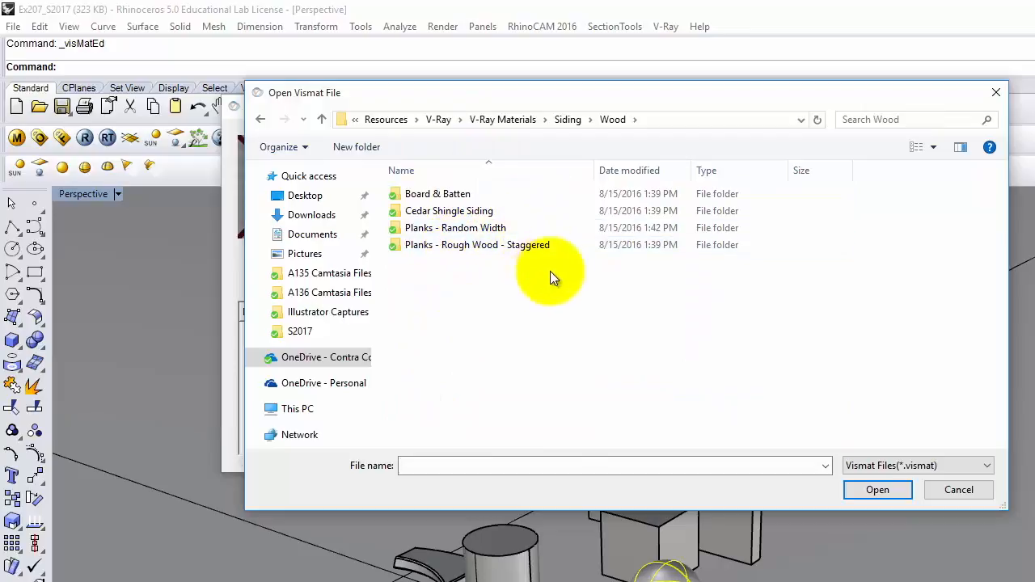
{"action": "left_click", "coordinate": [462, 248]}
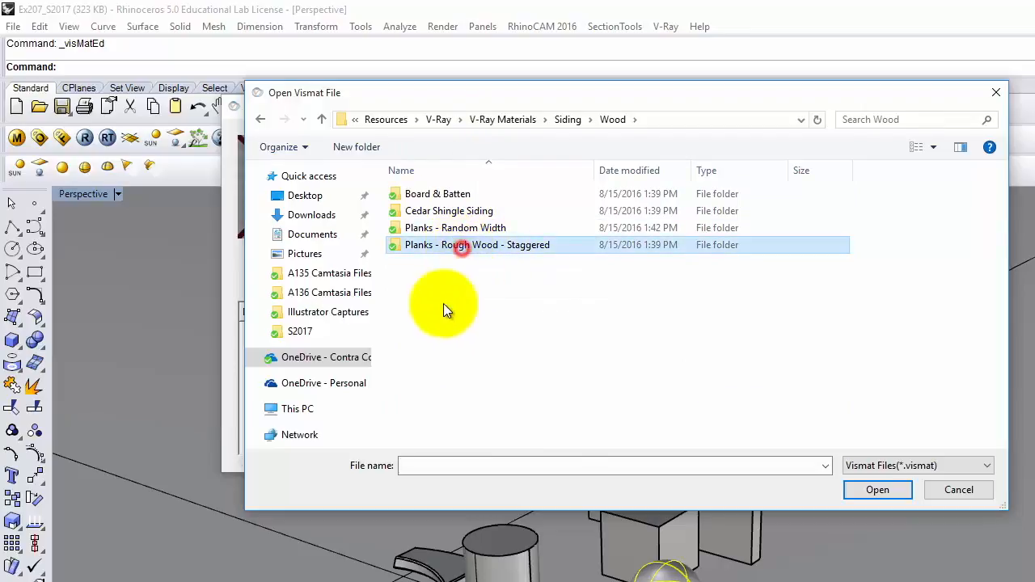
{"action": "double_click", "coordinate": [449, 248]}
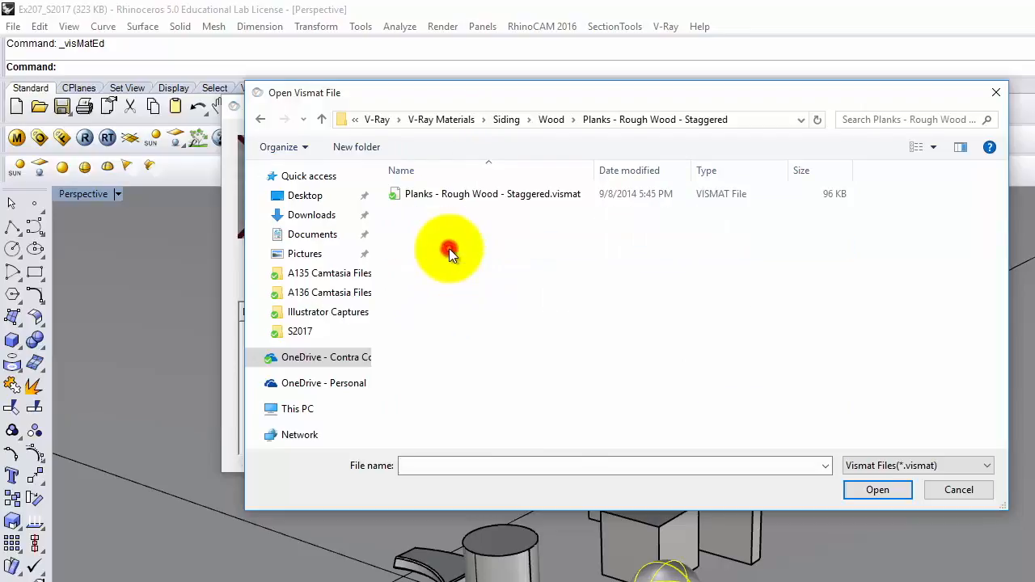
{"action": "left_click", "coordinate": [439, 201]}
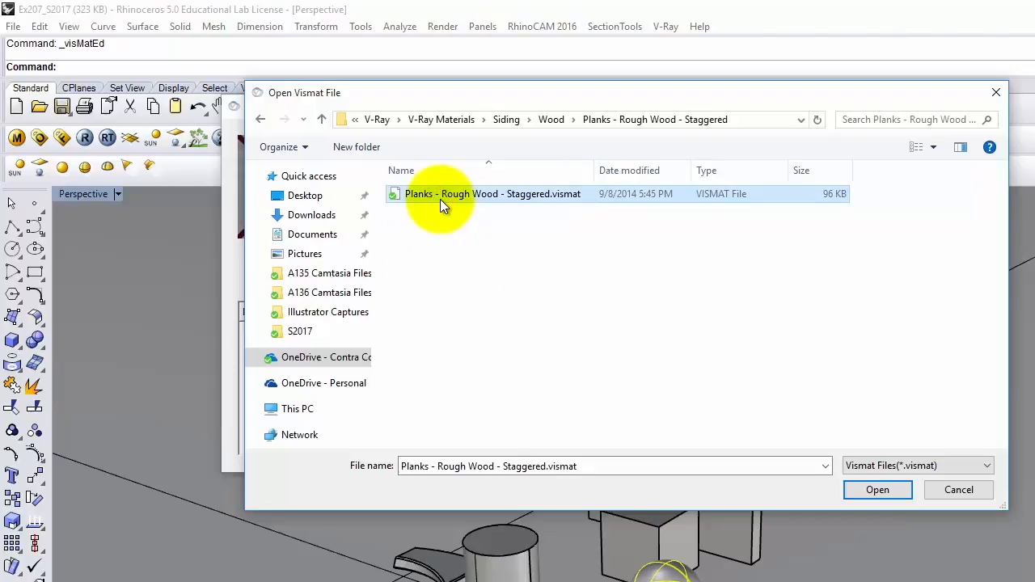
{"action": "double_click", "coordinate": [439, 201]}
Step: Apply the rough wood planks material to the Objects layer, minimizing the main window to reach the hidden layer selection dialog and restoring it
{"action": "left_click", "coordinate": [288, 341]}
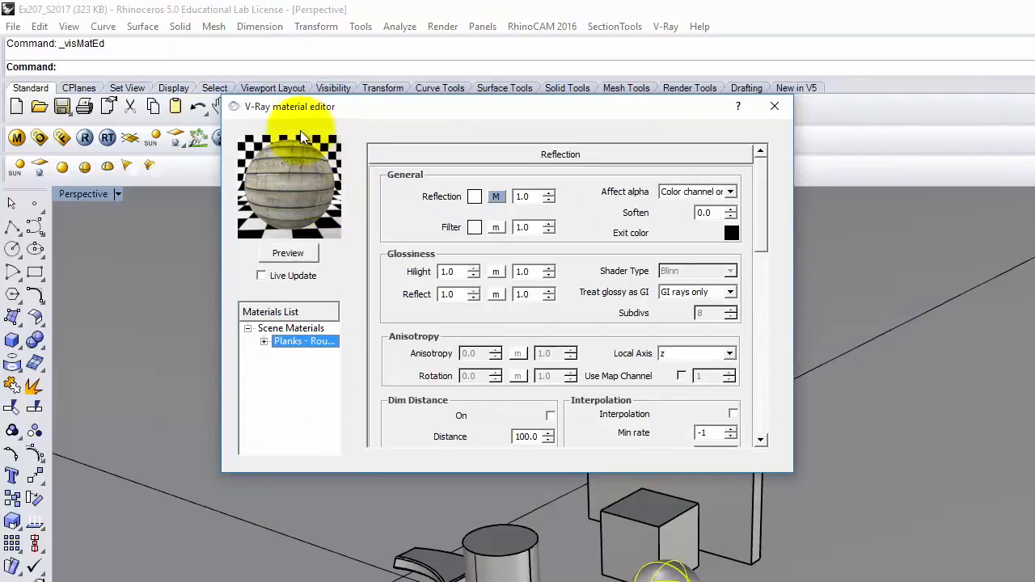
{"action": "right_click", "coordinate": [294, 343]}
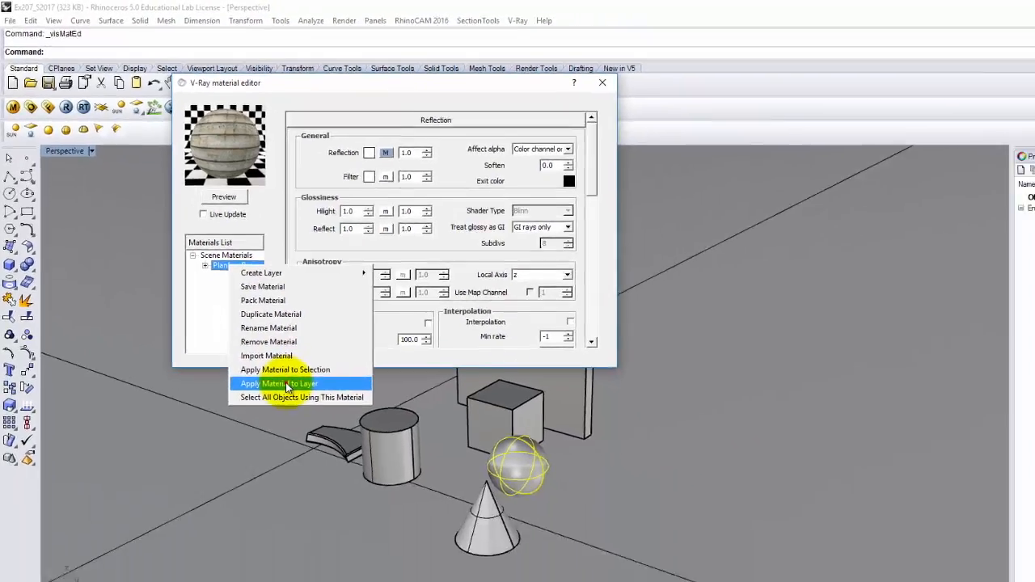
{"action": "left_click", "coordinate": [367, 493]}
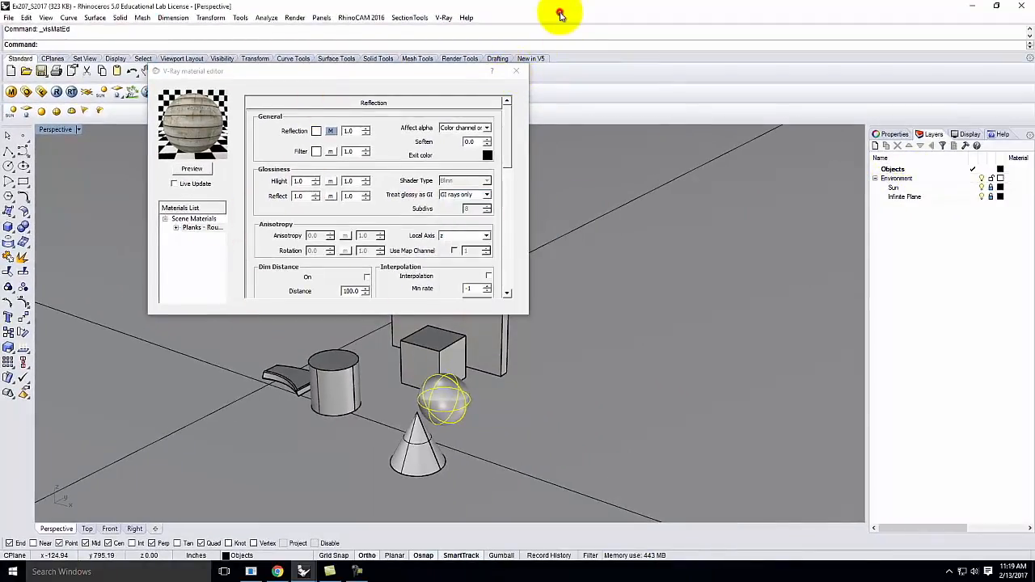
{"action": "left_click", "coordinate": [972, 6]}
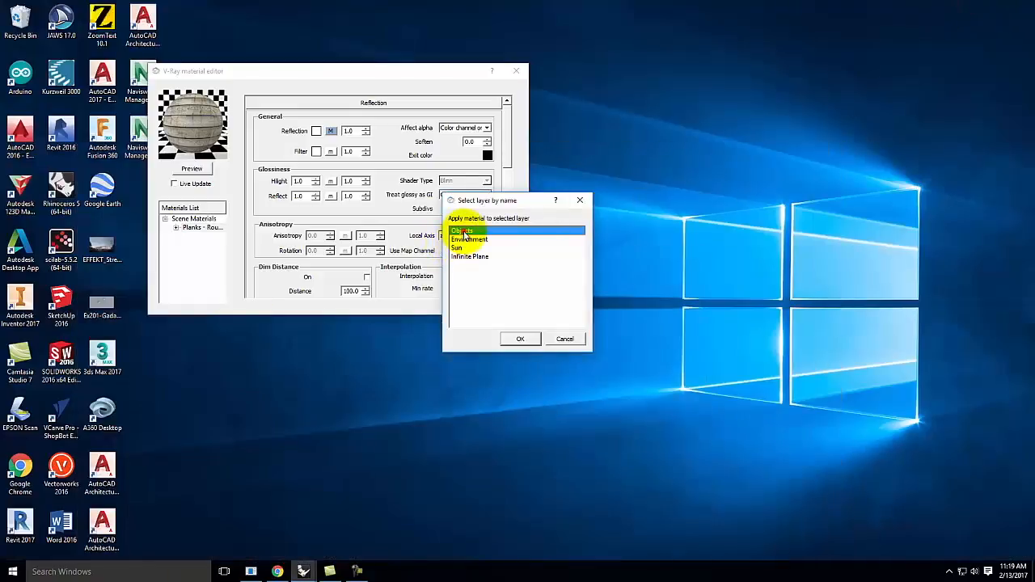
{"action": "mouse_move", "coordinate": [303, 573]}
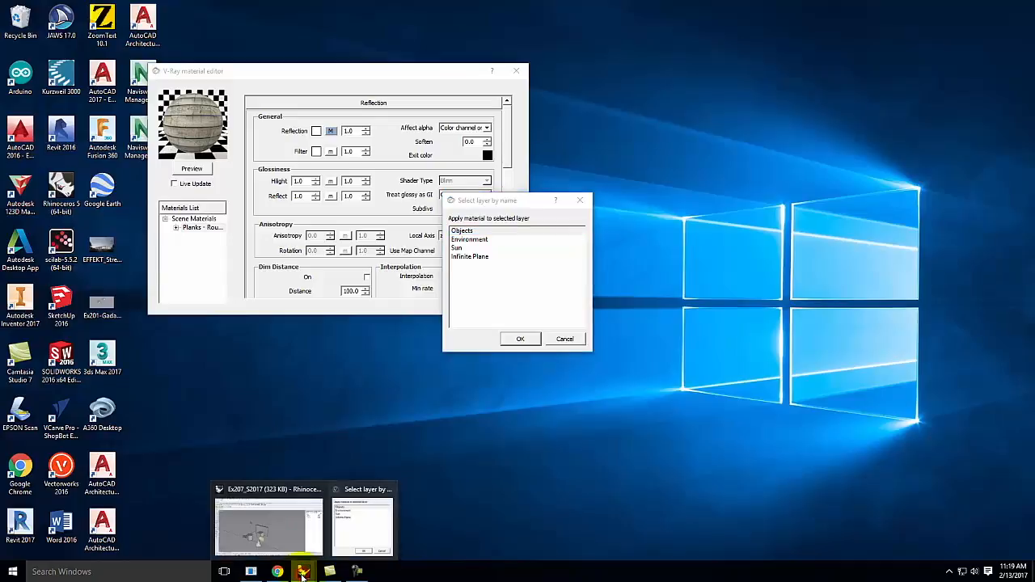
{"action": "left_click", "coordinate": [294, 534]}
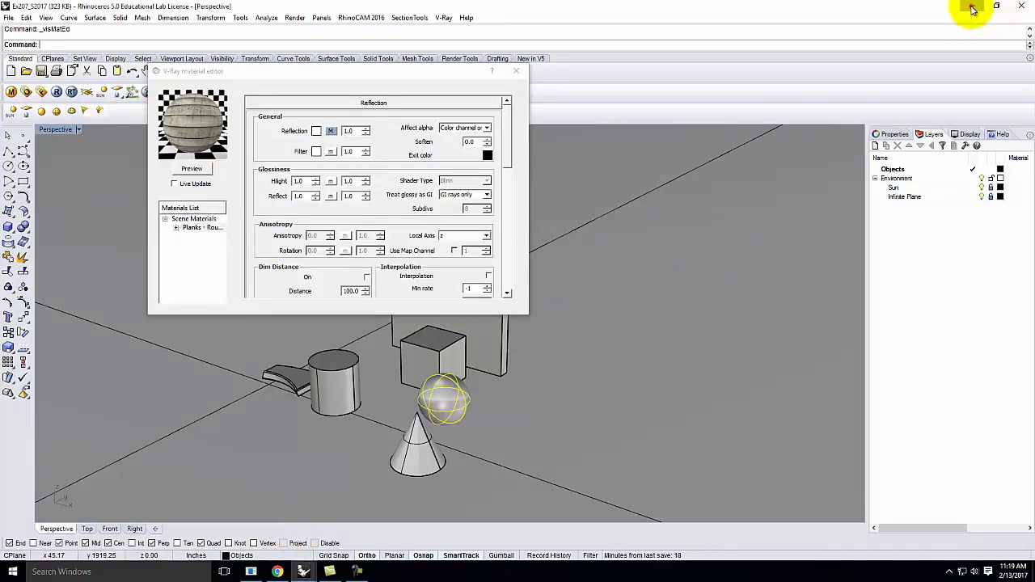
{"action": "left_click", "coordinate": [1023, 6]}
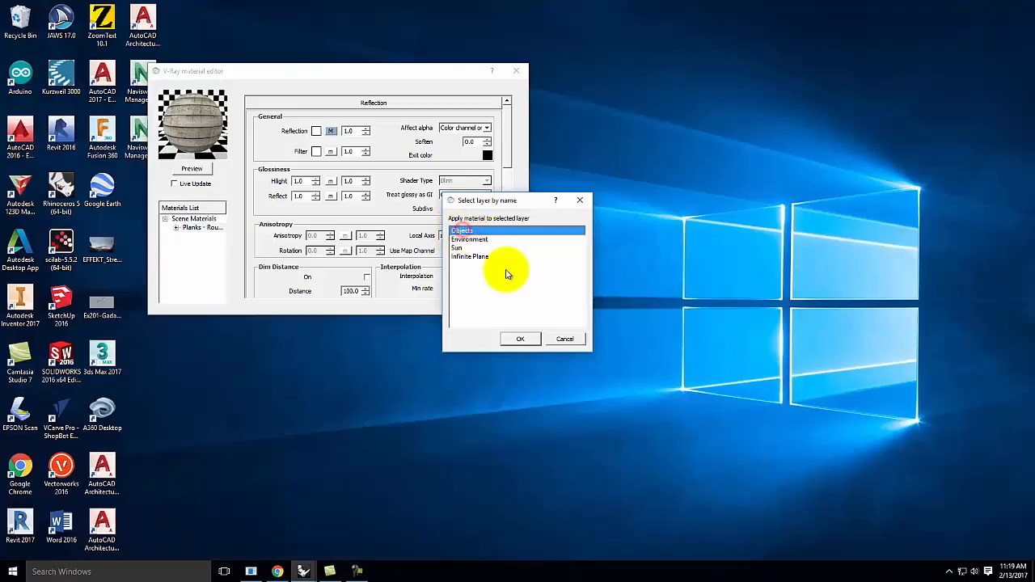
{"action": "left_click", "coordinate": [520, 338]}
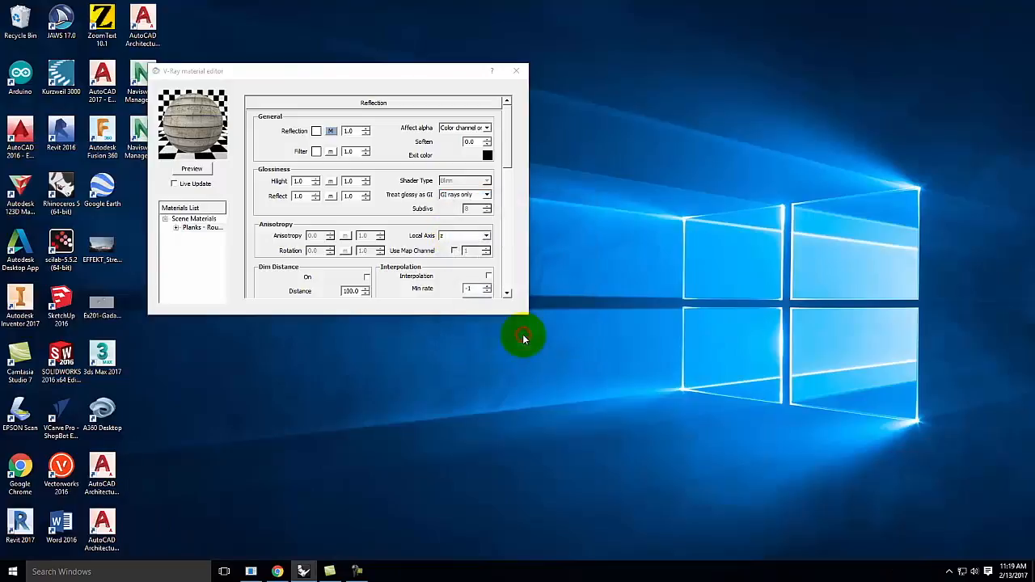
{"action": "left_click", "coordinate": [304, 572]}
Step: Apply the rough wood planks material to the Objects layer once more and close the V-Ray material editor
{"action": "left_click", "coordinate": [192, 231]}
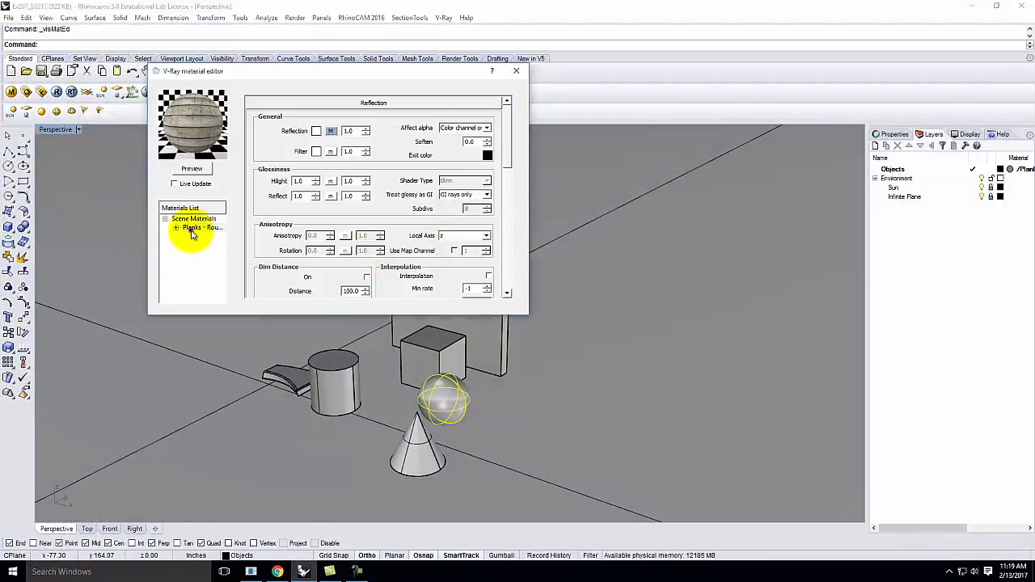
{"action": "right_click", "coordinate": [192, 232]}
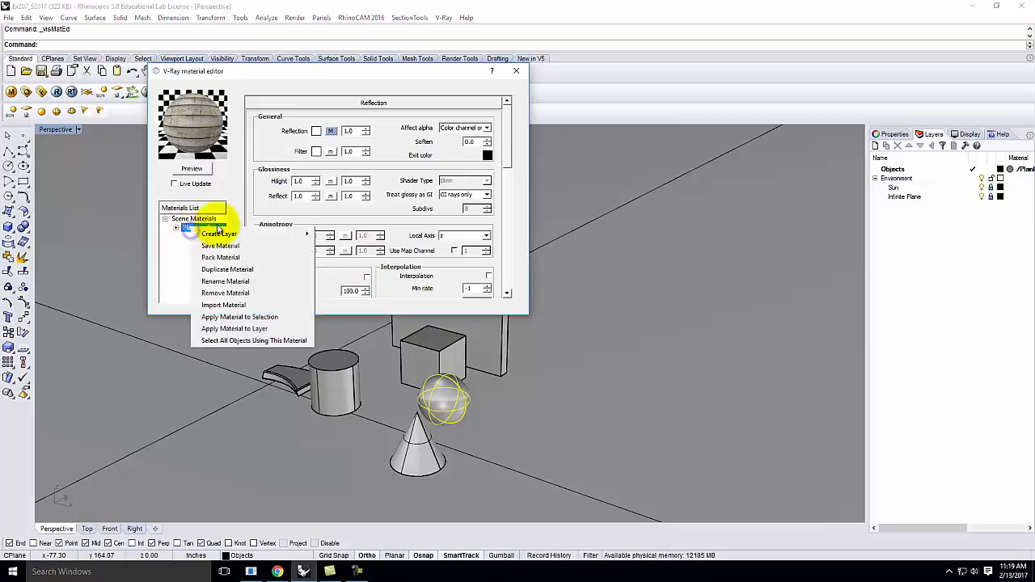
{"action": "left_click", "coordinate": [253, 335]}
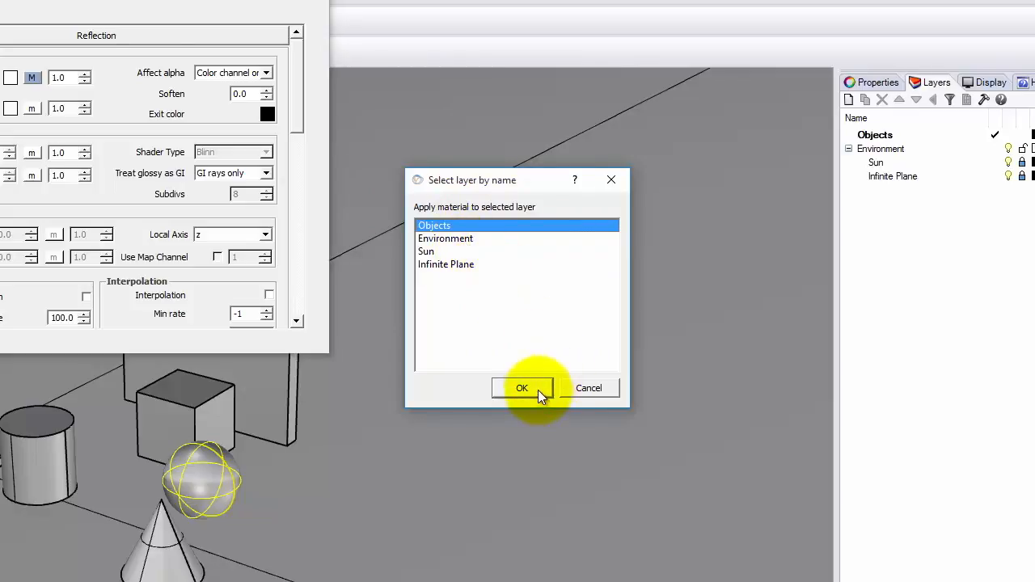
{"action": "left_click", "coordinate": [538, 390]}
{"action": "left_click", "coordinate": [515, 68]}
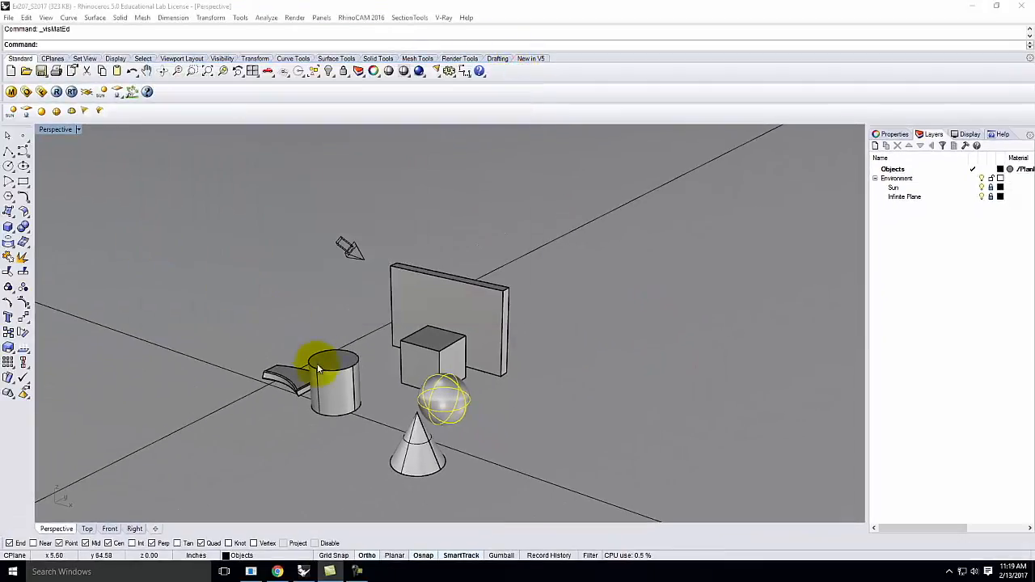
Step: Switch the Perspective viewport to the Rendered display mode
{"action": "right_click_drag", "start_coordinate": [318, 369], "coordinate": [349, 348]}
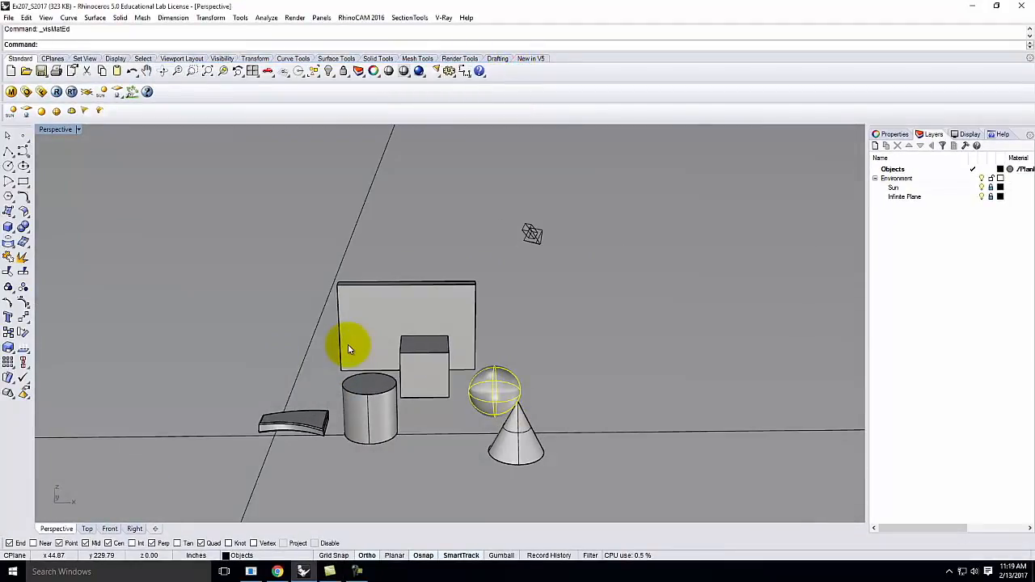
{"action": "left_click", "coordinate": [74, 130]}
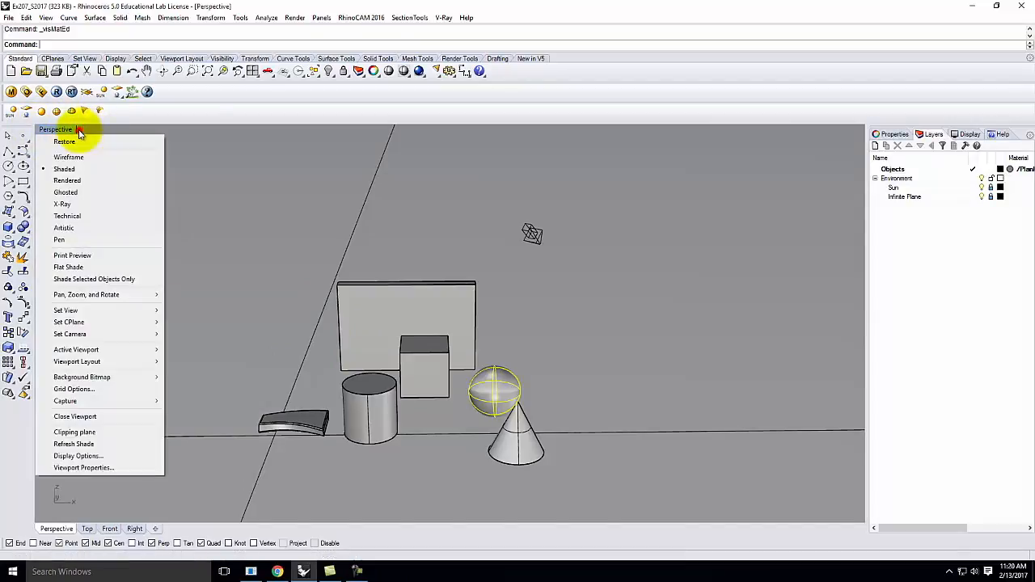
{"action": "left_click", "coordinate": [68, 181]}
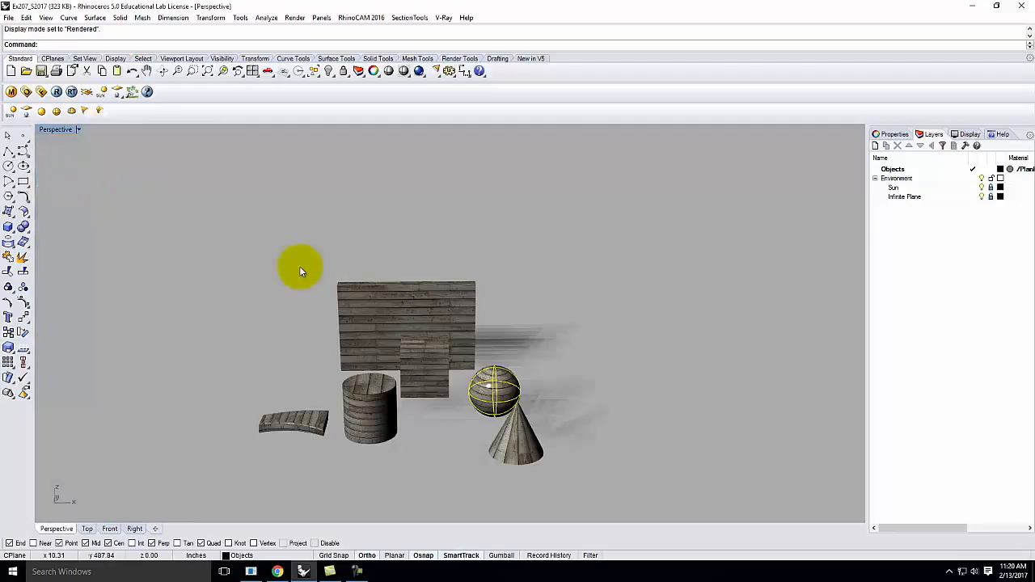
Step: Examine how the wood planks texture and the shadows look on all the solids from several sides
{"action": "mouse_move", "coordinate": [619, 304]}
{"action": "right_mouse_down"}
{"action": "mouse_move", "coordinate": [518, 303]}
{"action": "mouse_move", "coordinate": [474, 314]}
{"action": "mouse_move", "coordinate": [527, 321]}
{"action": "mouse_move", "coordinate": [384, 327]}
{"action": "mouse_move", "coordinate": [547, 331]}
{"action": "mouse_move", "coordinate": [619, 317]}
{"action": "right_mouse_up"}
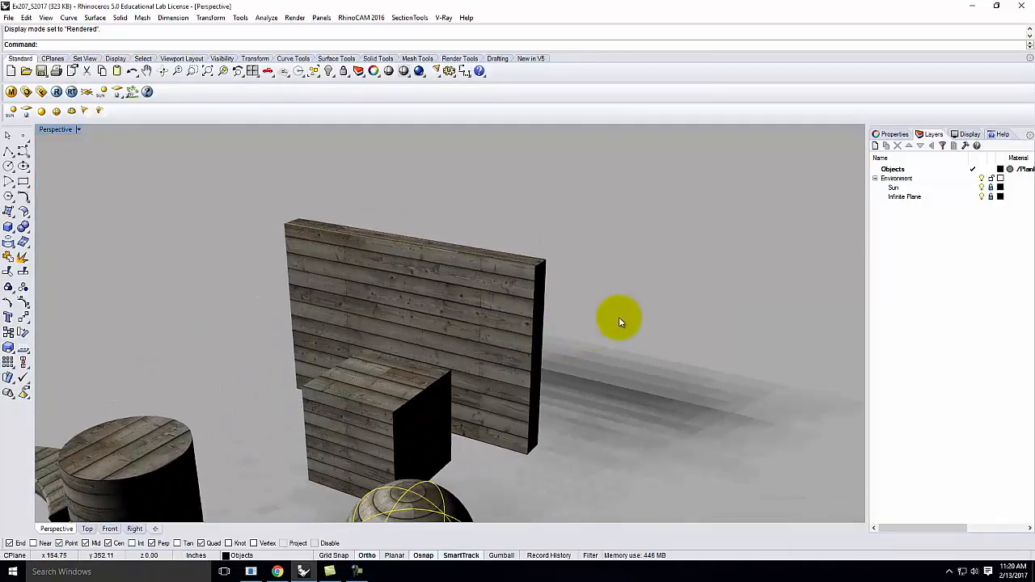
{"action": "scroll", "coordinate": [620, 316], "scroll_direction": "down", "scroll_amount": 5}
{"action": "right_click_drag", "start_coordinate": [504, 347], "coordinate": [566, 346]}
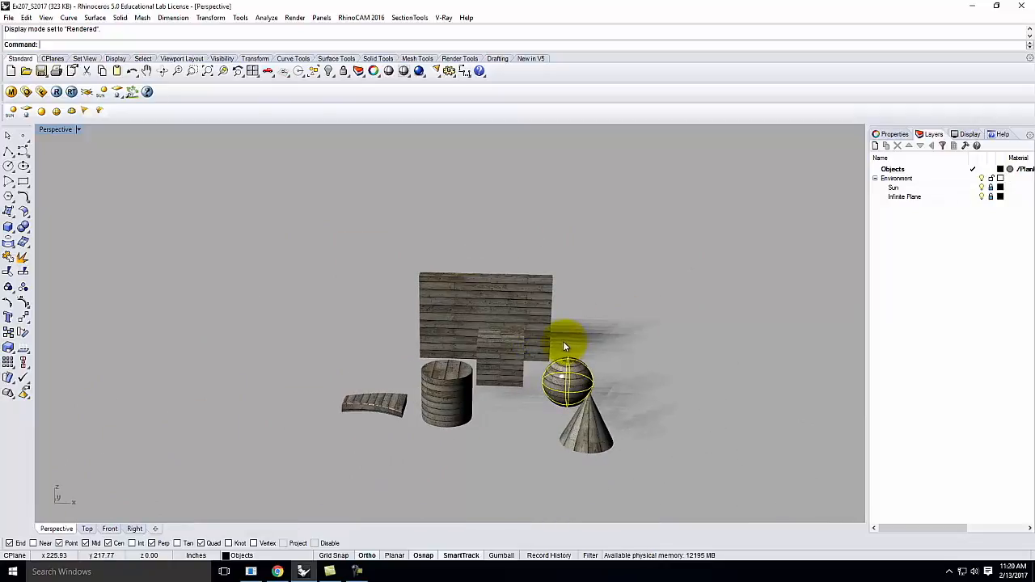
{"action": "right_click_drag", "start_coordinate": [688, 328], "coordinate": [616, 345]}
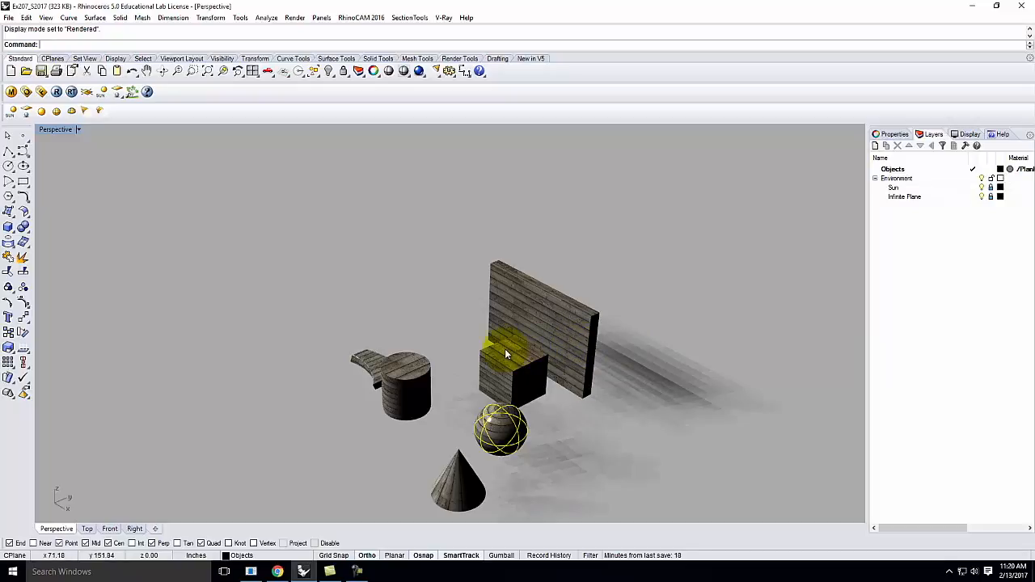
{"action": "right_click_drag", "start_coordinate": [446, 351], "coordinate": [392, 461]}
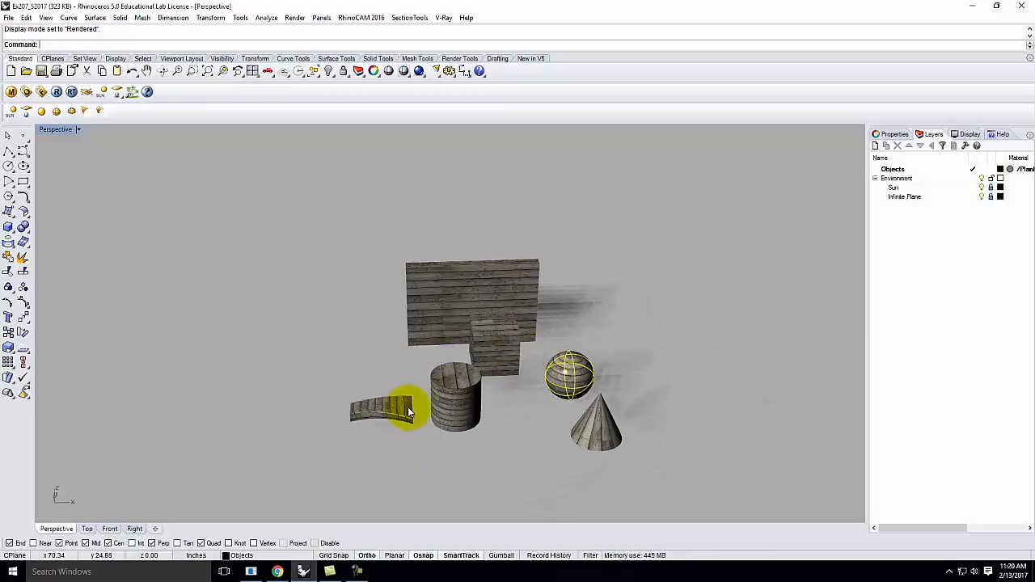
{"action": "right_click_drag", "start_coordinate": [566, 368], "coordinate": [474, 254]}
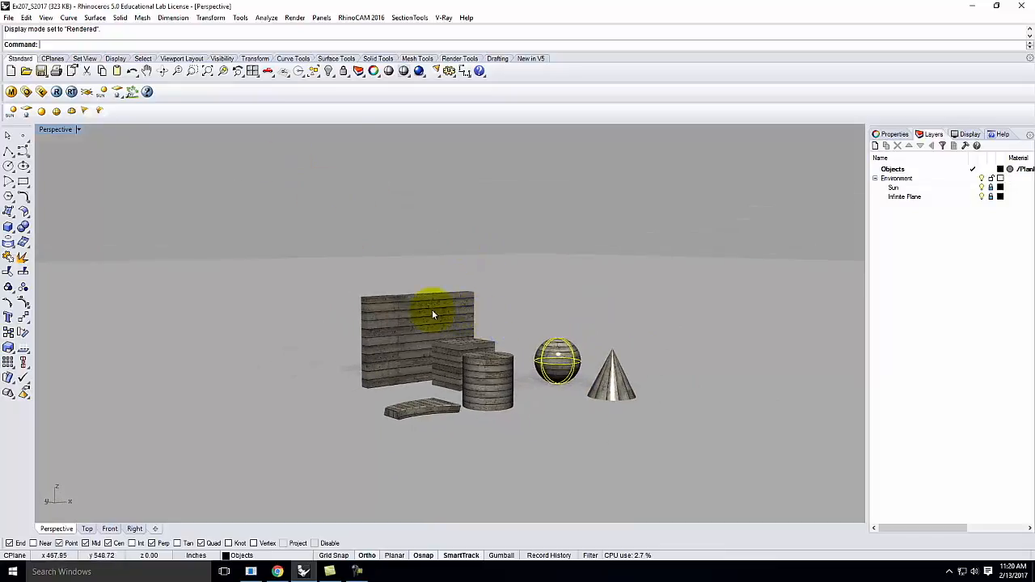
{"action": "right_click_drag", "start_coordinate": [481, 358], "coordinate": [575, 347]}
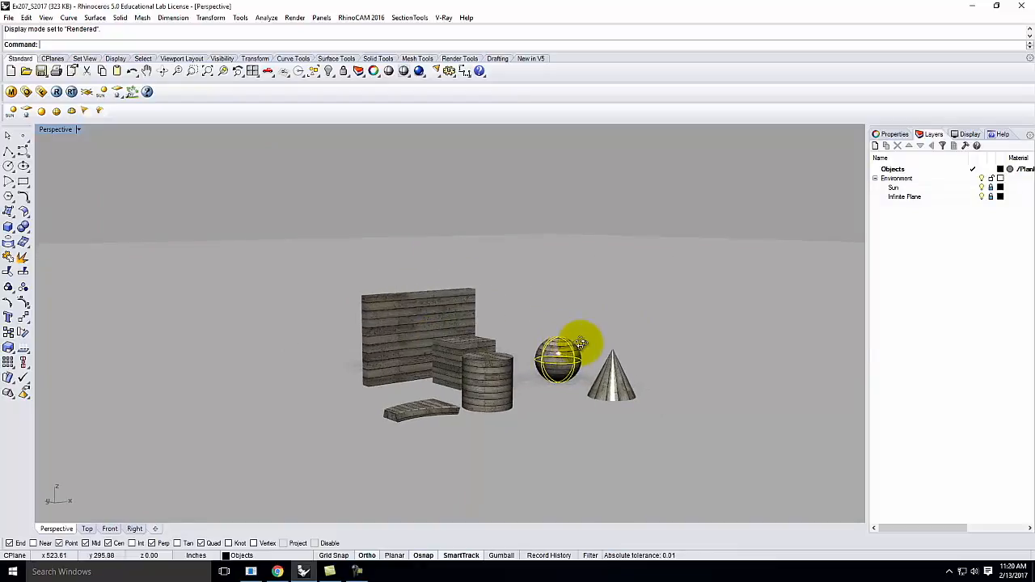
{"action": "right_click_drag", "start_coordinate": [481, 392], "coordinate": [334, 326]}
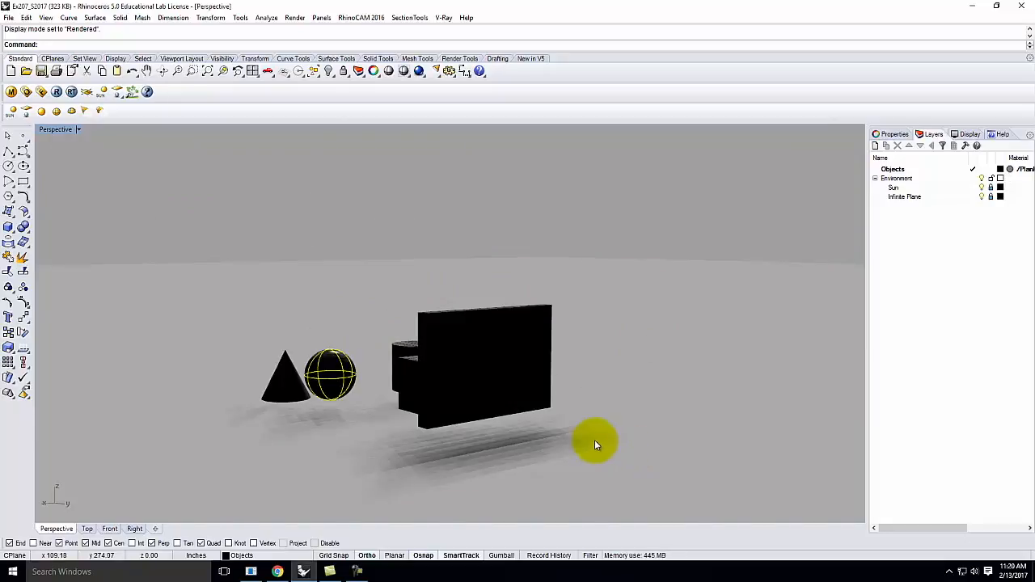
{"action": "right_click_drag", "start_coordinate": [407, 371], "coordinate": [677, 397]}
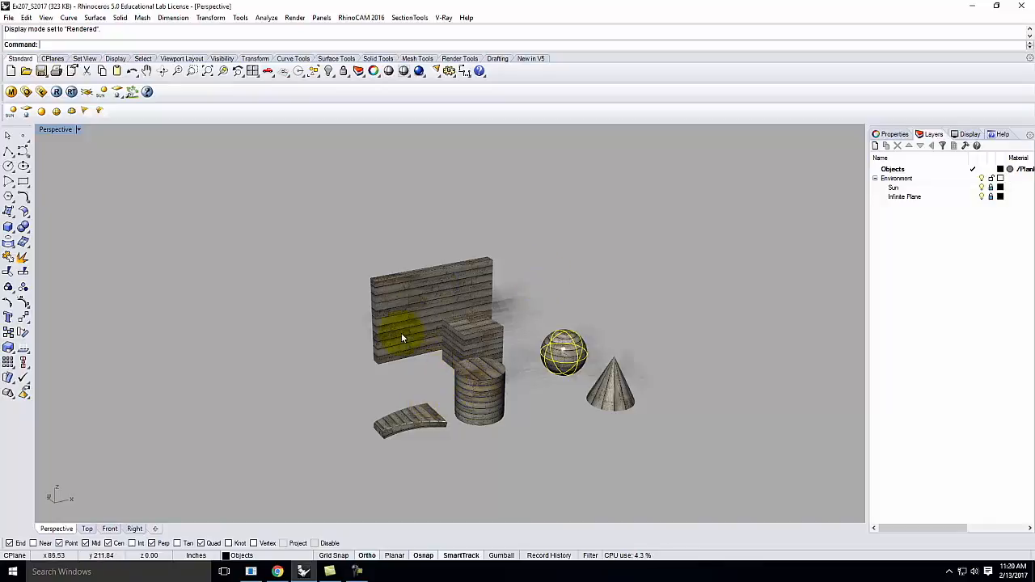
Step: Hide the wall slab, cylinder, curved solid, sphere and cone, leaving only the box in the scene
{"action": "left_click", "coordinate": [412, 310]}
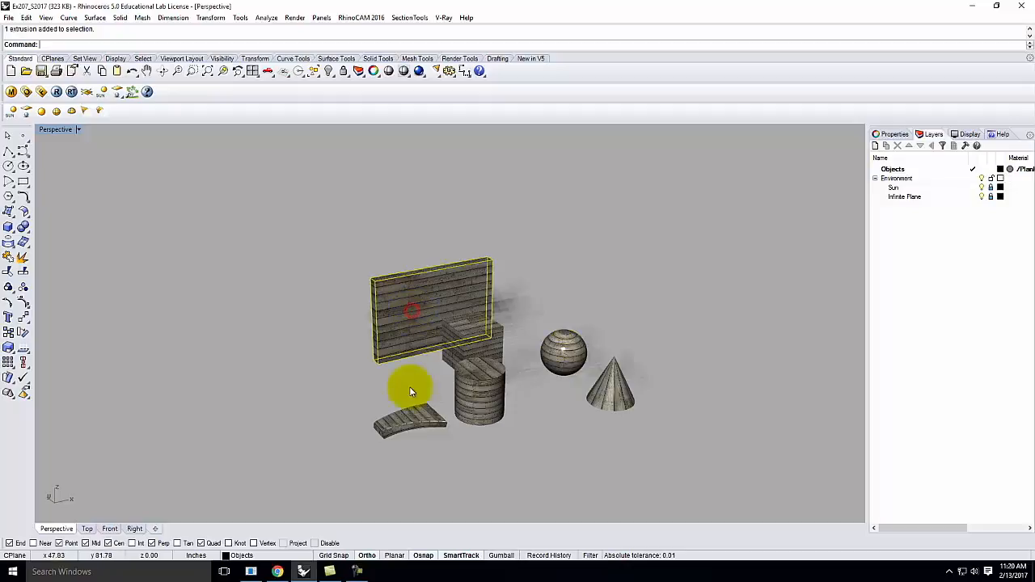
{"action": "left_click", "coordinate": [479, 394], "text": "shift"}
{"action": "left_click", "coordinate": [405, 423], "text": "shift"}
{"action": "left_click", "coordinate": [566, 347], "text": "shift"}
{"action": "left_click", "coordinate": [614, 385], "text": "shift"}
{"action": "type", "text": "Hide"}
{"action": "key", "text": "Return"}
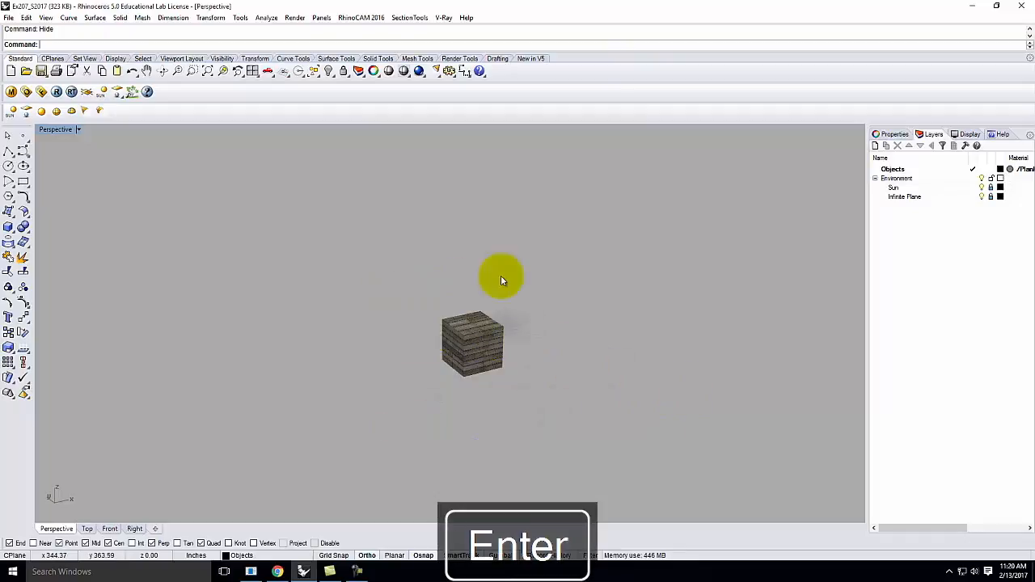
Step: Select the box and zoom the Perspective view to it
{"action": "scroll", "coordinate": [478, 340], "scroll_direction": "up", "scroll_amount": 5}
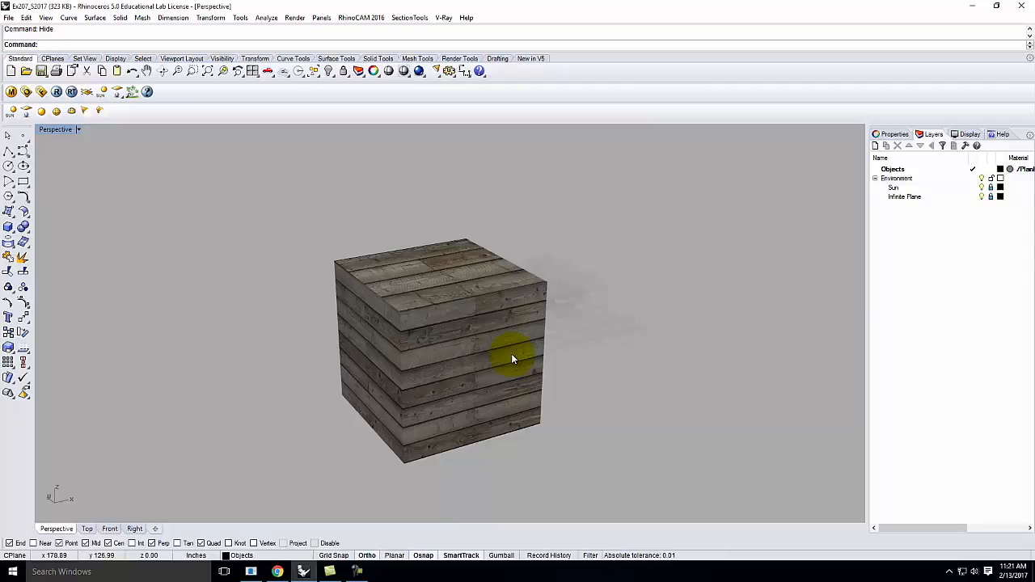
{"action": "right_click_drag", "start_coordinate": [476, 295], "coordinate": [583, 333]}
{"action": "left_click", "coordinate": [465, 307]}
{"action": "key", "text": "Return"}
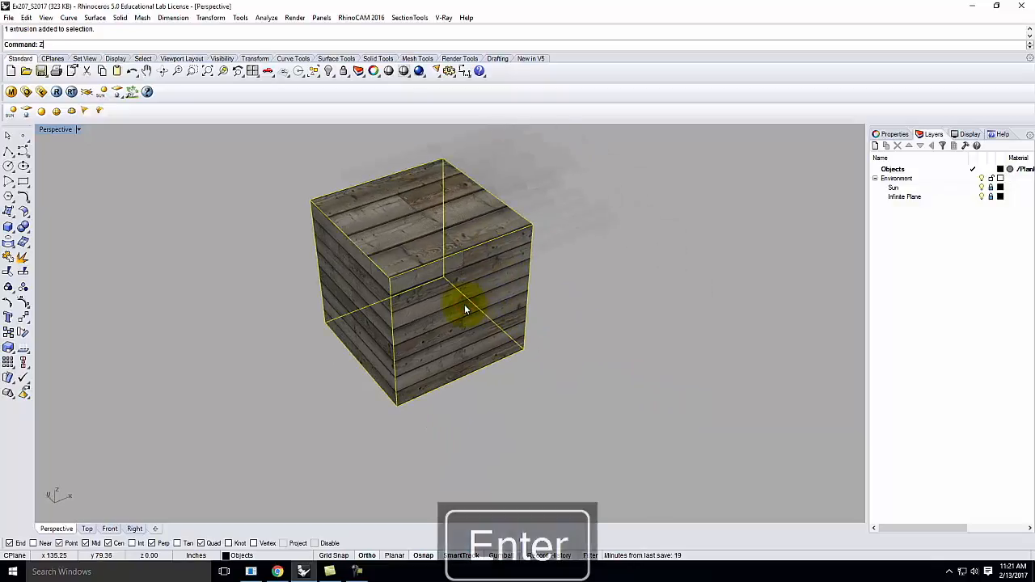
{"action": "type", "text": "s"}
{"action": "key", "text": "Return"}
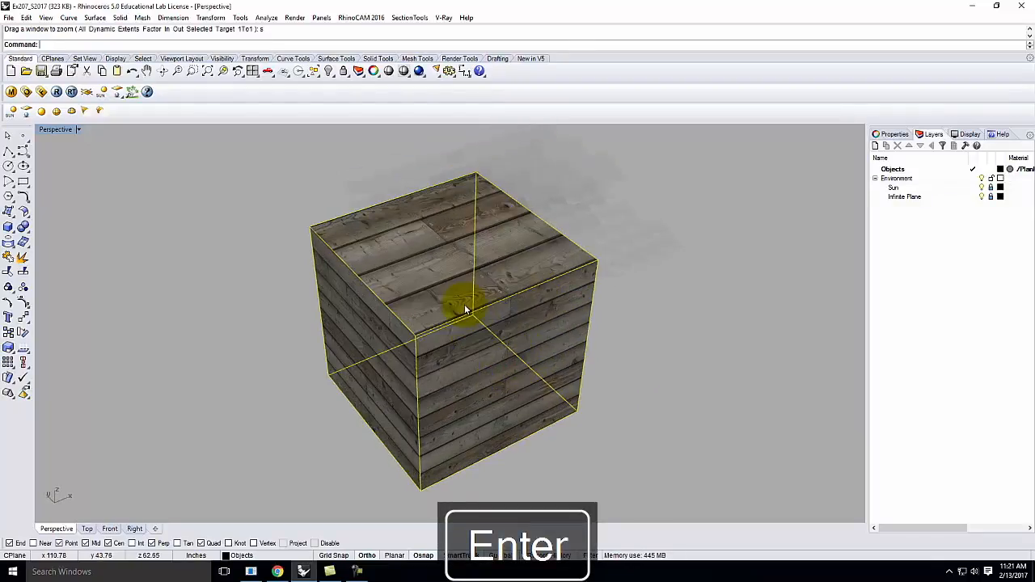
Step: Deselect the box and inspect the plank direction, scale and edge alignment on its top and side faces
{"action": "mouse_move", "coordinate": [561, 337]}
{"action": "right_mouse_down"}
{"action": "mouse_move", "coordinate": [301, 248]}
{"action": "mouse_move", "coordinate": [185, 281]}
{"action": "mouse_move", "coordinate": [224, 388]}
{"action": "mouse_move", "coordinate": [565, 355]}
{"action": "right_mouse_up"}
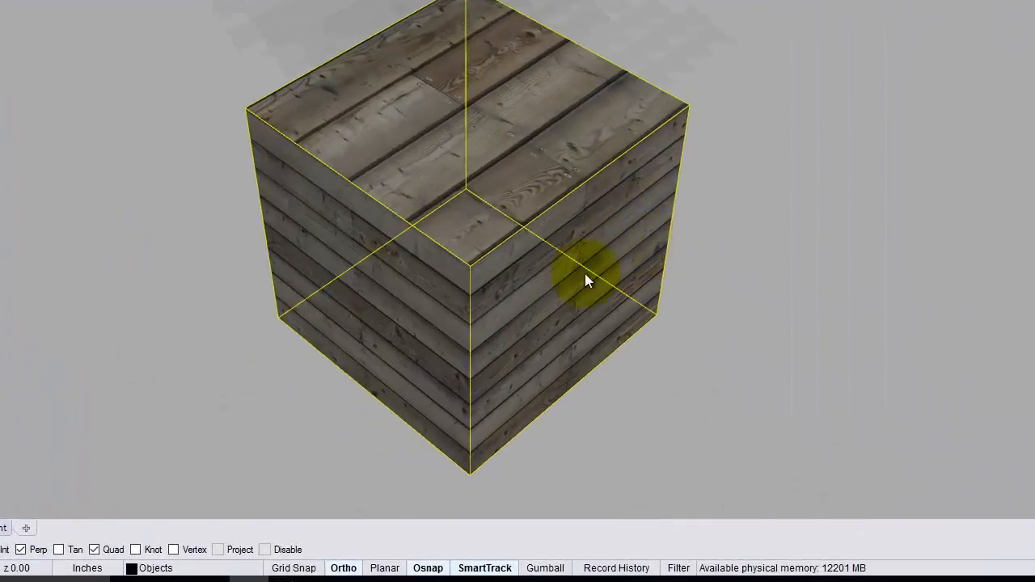
{"action": "left_click", "coordinate": [761, 313]}
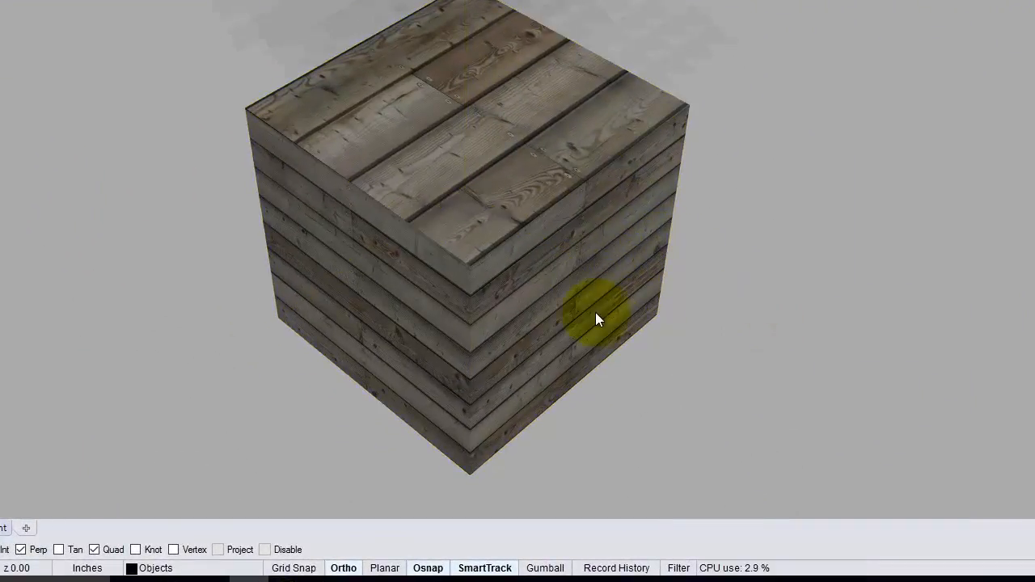
{"action": "right_click_drag", "start_coordinate": [596, 318], "coordinate": [602, 199]}
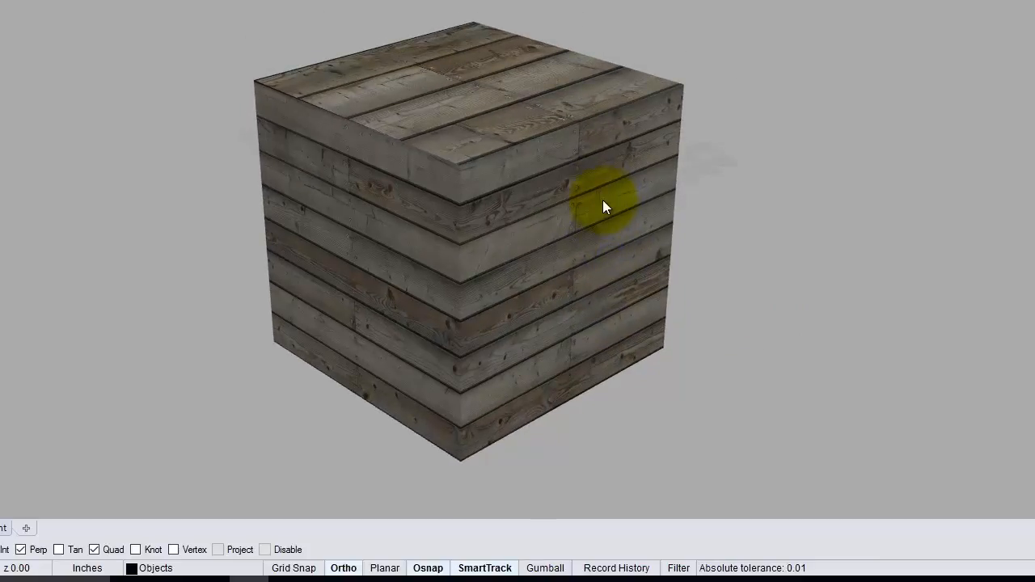
{"action": "right_click_drag", "start_coordinate": [538, 167], "coordinate": [540, 240]}
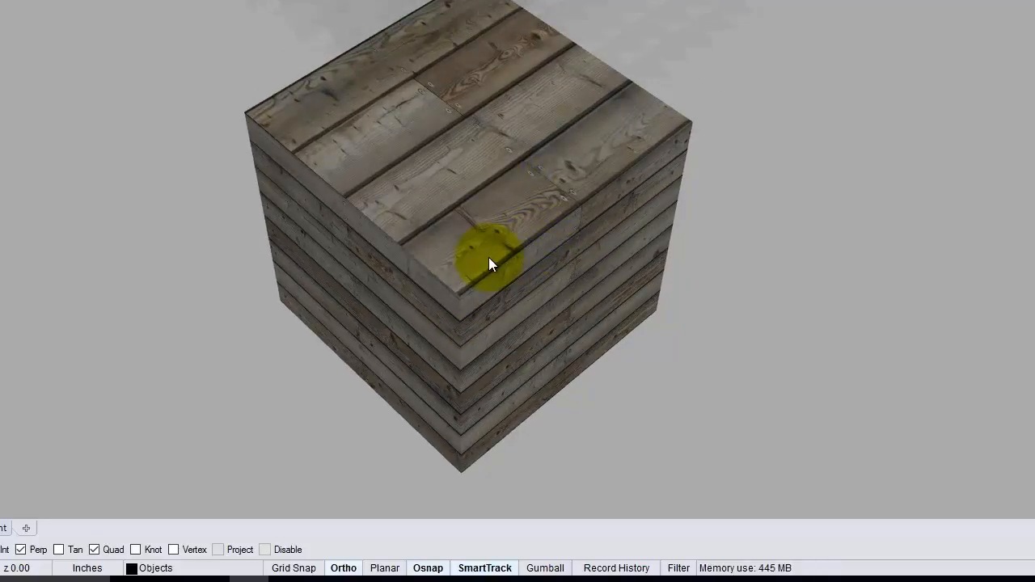
{"action": "right_click_drag", "start_coordinate": [458, 257], "coordinate": [470, 170]}
{"action": "scroll", "coordinate": [472, 168], "scroll_direction": "up", "scroll_amount": 5}
{"action": "right_click_drag", "start_coordinate": [179, 101], "coordinate": [263, 111]}
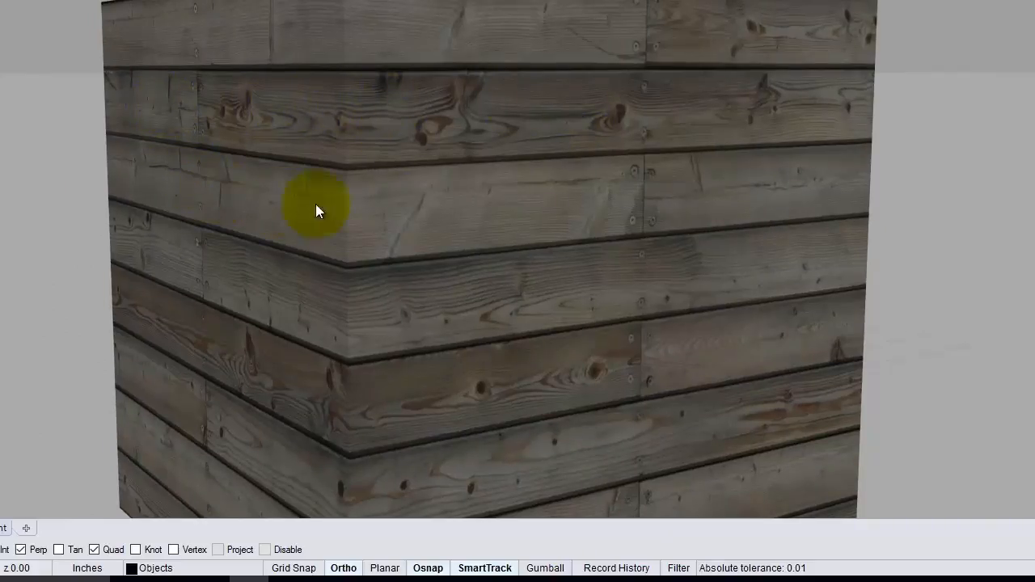
{"action": "right_click_drag", "start_coordinate": [483, 149], "coordinate": [463, 283]}
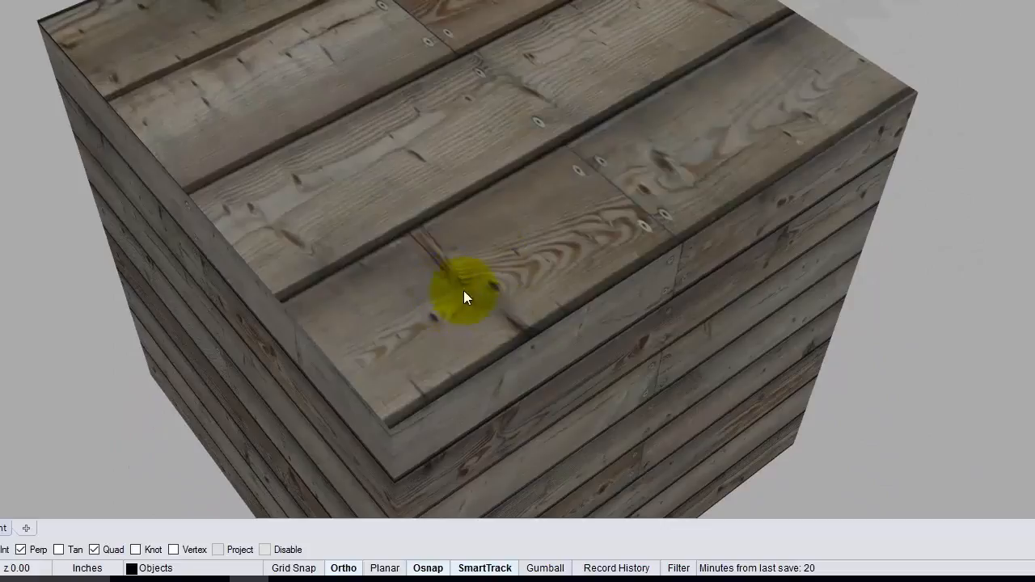
{"action": "right_click_drag", "start_coordinate": [443, 359], "coordinate": [500, 356]}
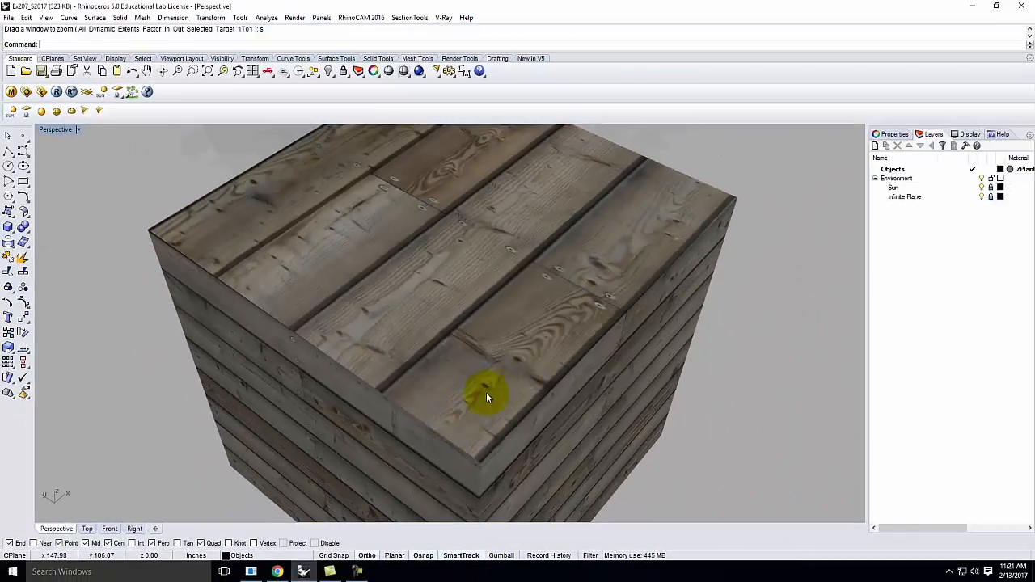
{"action": "scroll", "coordinate": [359, 256], "scroll_direction": "down", "scroll_amount": 5}
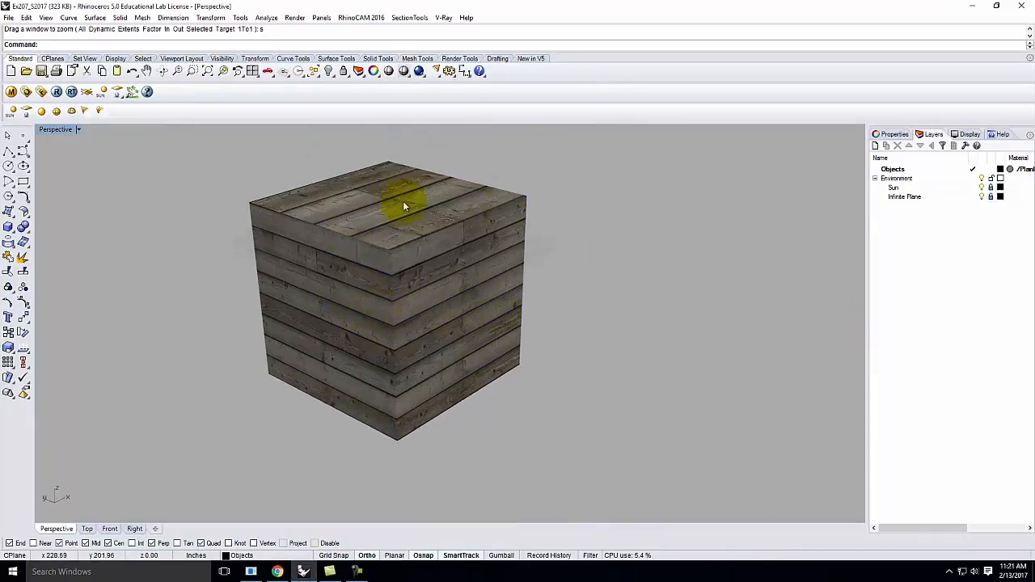
Step: Select the box and open its texture mapping properties
{"action": "left_click", "coordinate": [388, 299]}
{"action": "left_click", "coordinate": [387, 298]}
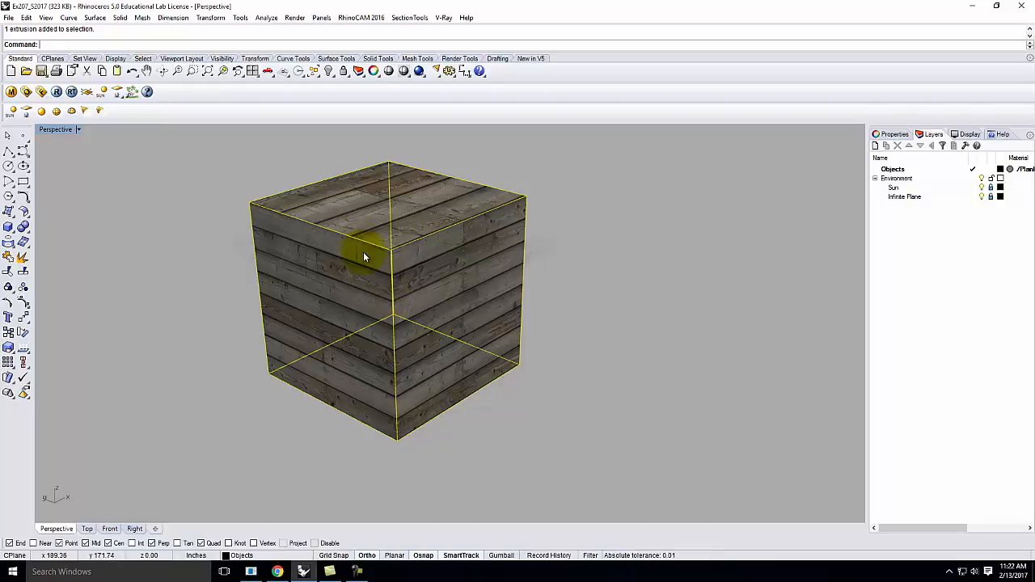
{"action": "right_click_drag", "start_coordinate": [364, 251], "coordinate": [394, 291]}
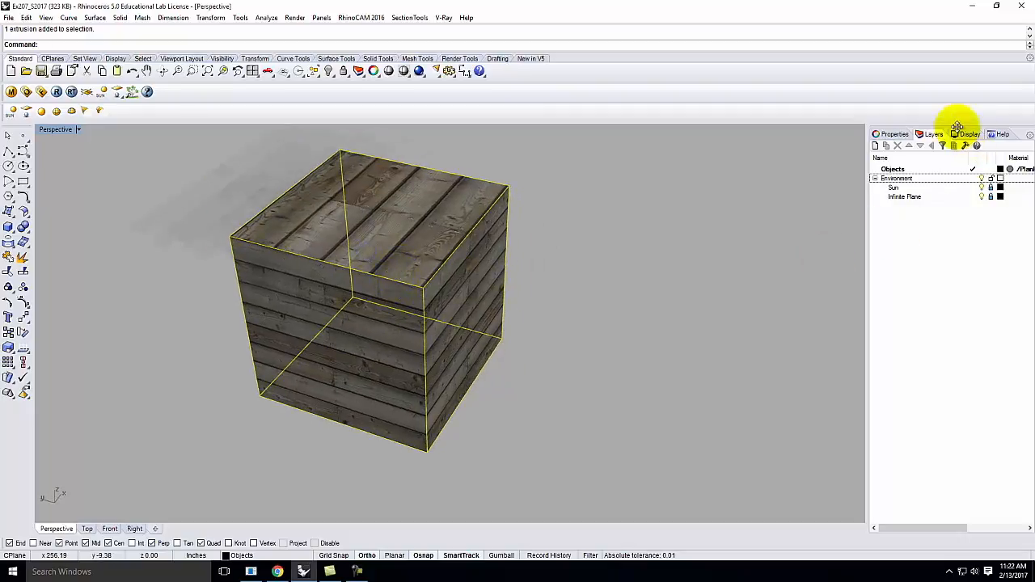
{"action": "left_click", "coordinate": [890, 135]}
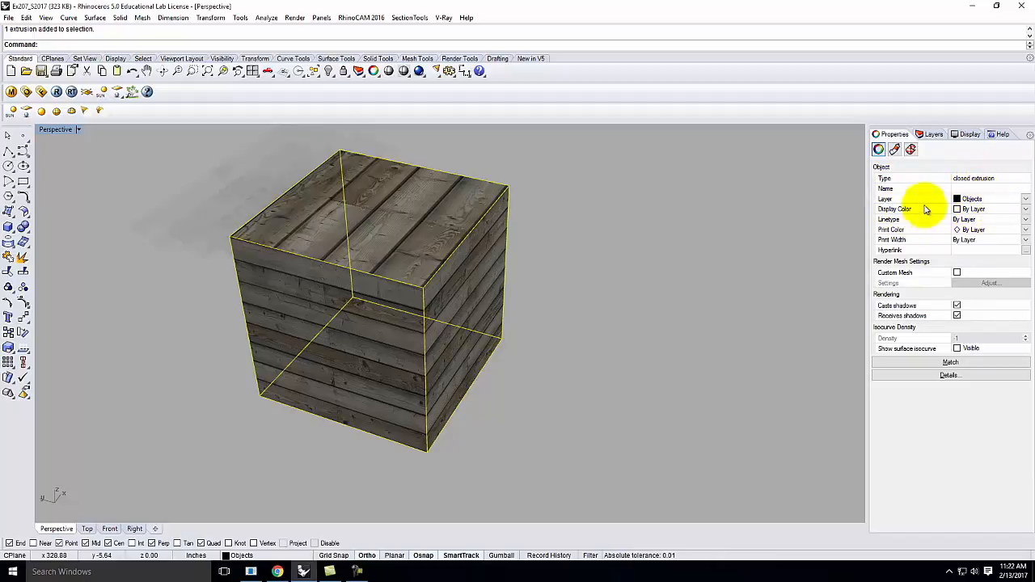
{"action": "left_click", "coordinate": [894, 149]}
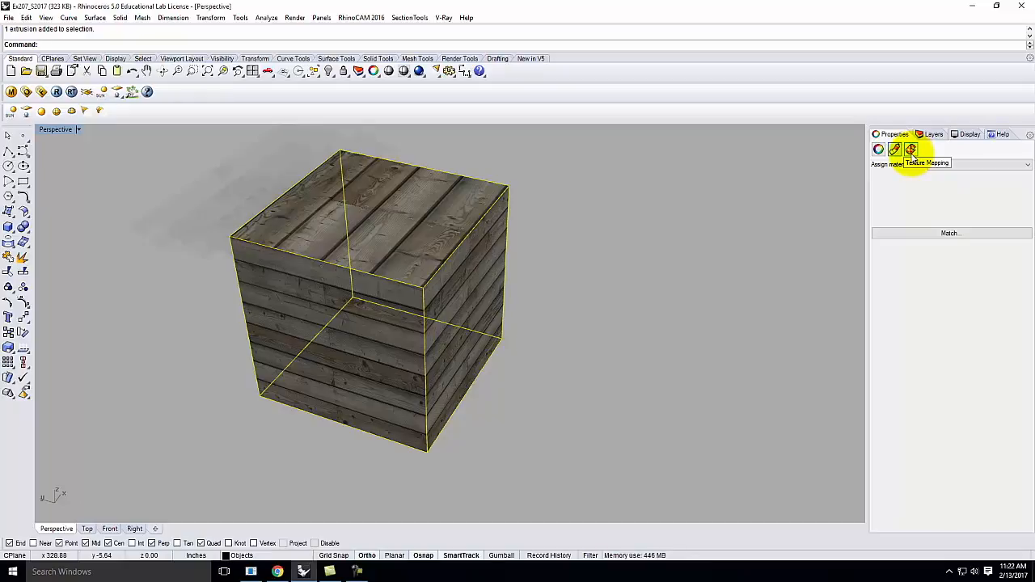
{"action": "left_click", "coordinate": [912, 150]}
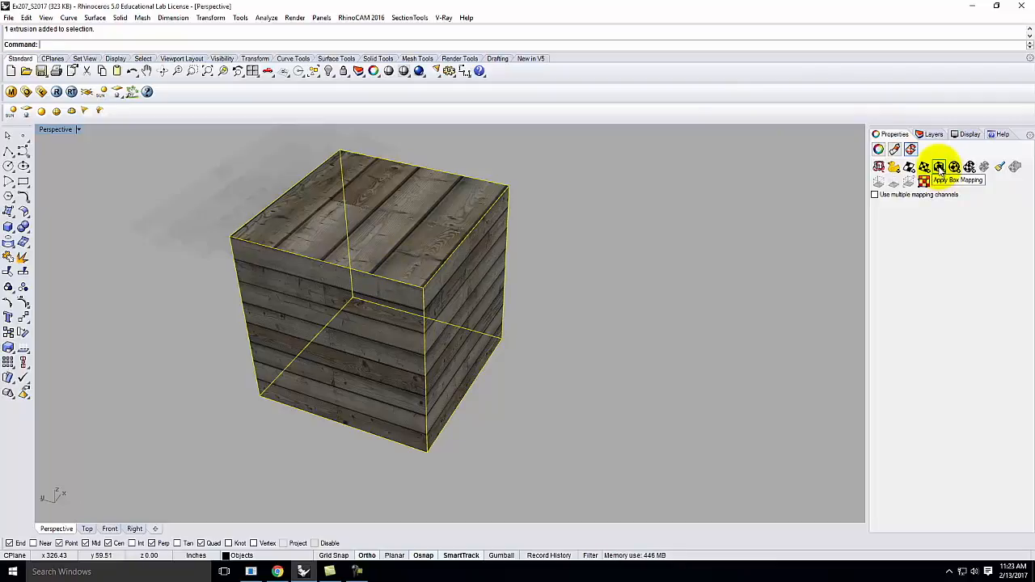
Step: Apply box mapping to the box using its bounding box, the World coordinate system and capped ends
{"action": "left_click", "coordinate": [939, 166]}
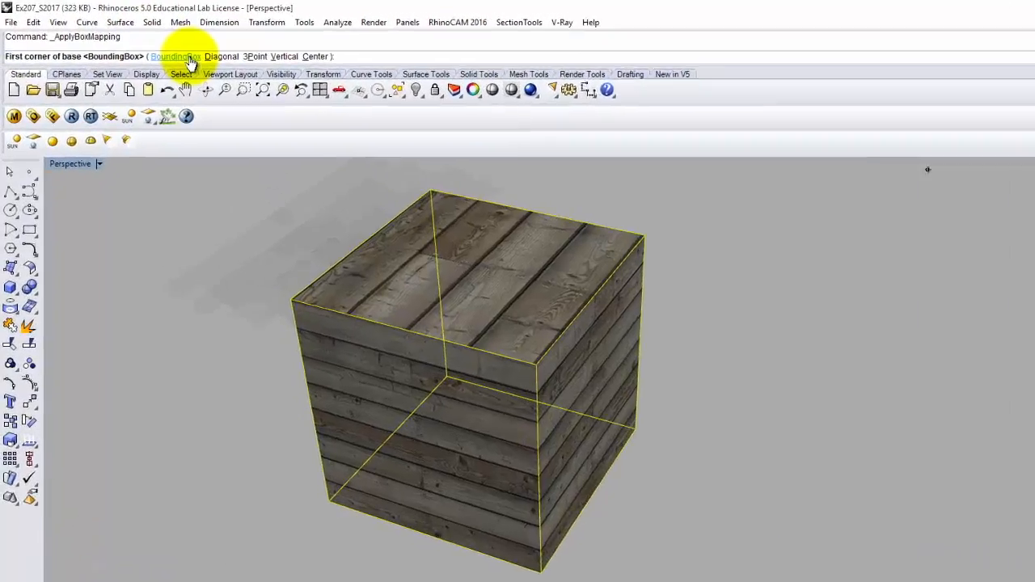
{"action": "left_click", "coordinate": [149, 46]}
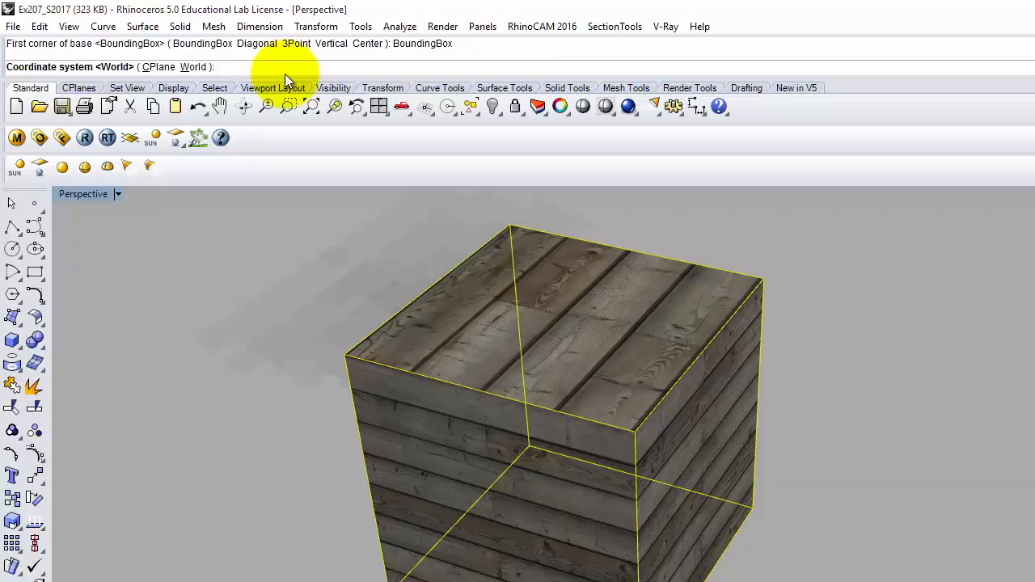
{"action": "key", "text": "Return"}
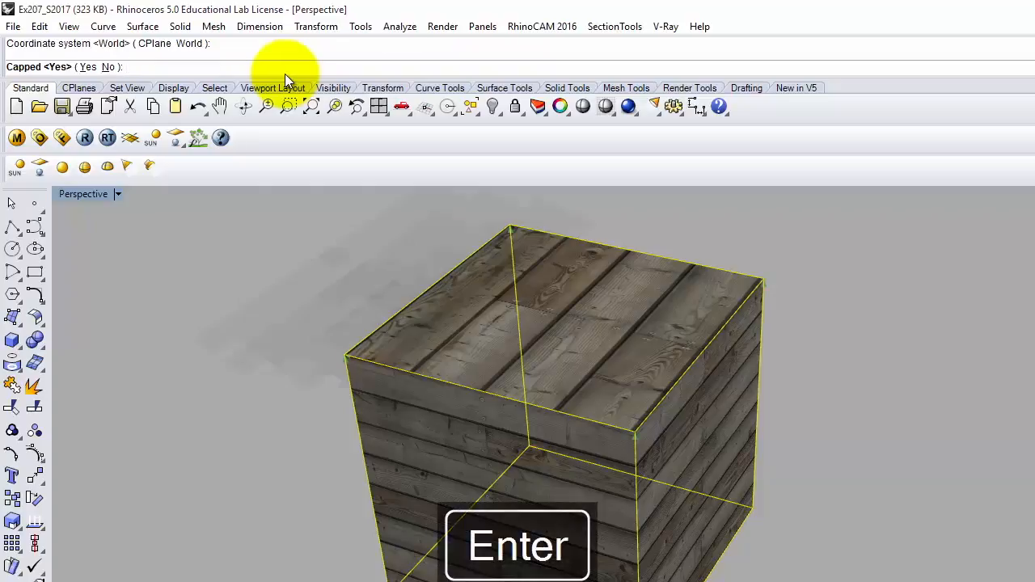
{"action": "left_click", "coordinate": [88, 68]}
{"action": "right_click_drag", "start_coordinate": [577, 343], "coordinate": [815, 427]}
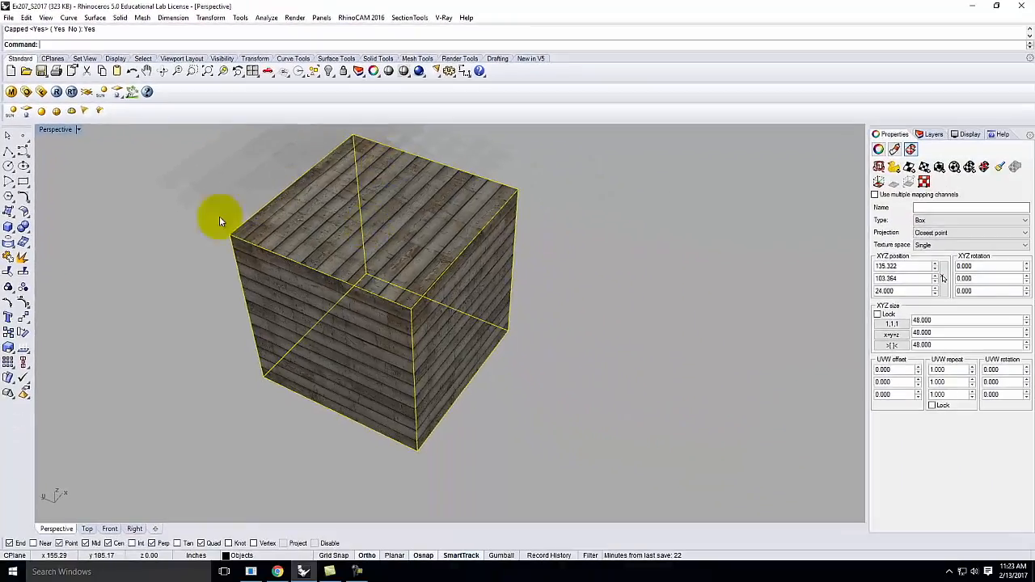
Step: Deselect the box and examine plank scale, direction and edge alignment on its top and side faces
{"action": "left_click", "coordinate": [219, 216]}
{"action": "scroll", "coordinate": [324, 243], "scroll_direction": "up", "scroll_amount": 5}
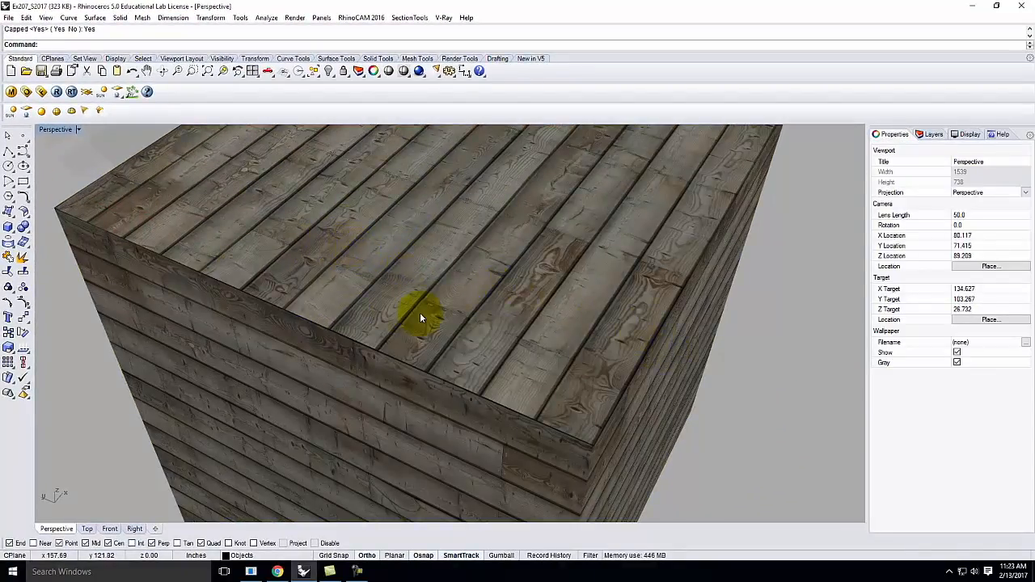
{"action": "right_click_drag", "start_coordinate": [597, 356], "coordinate": [548, 292]}
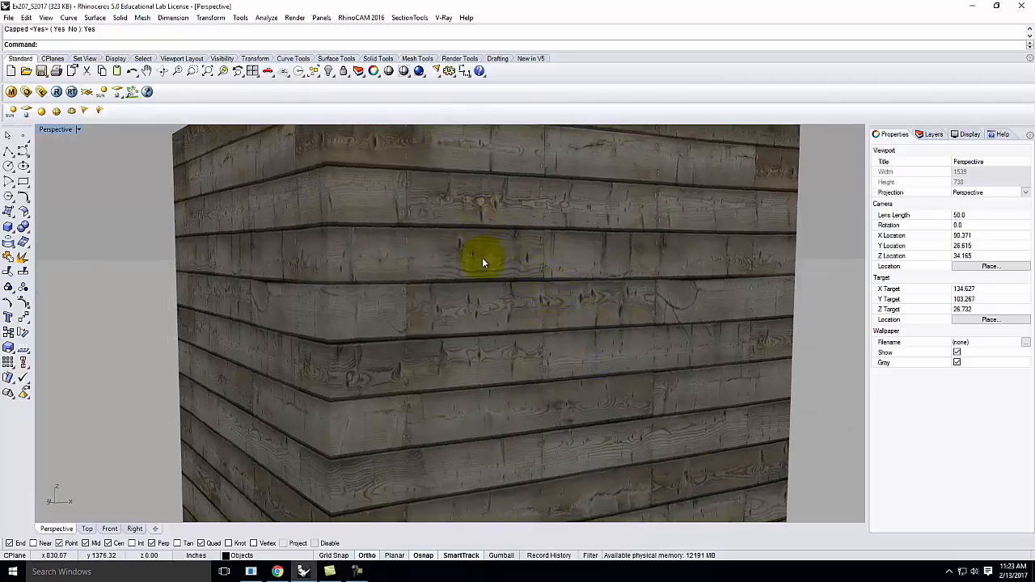
{"action": "right_click_drag", "start_coordinate": [472, 420], "coordinate": [566, 346]}
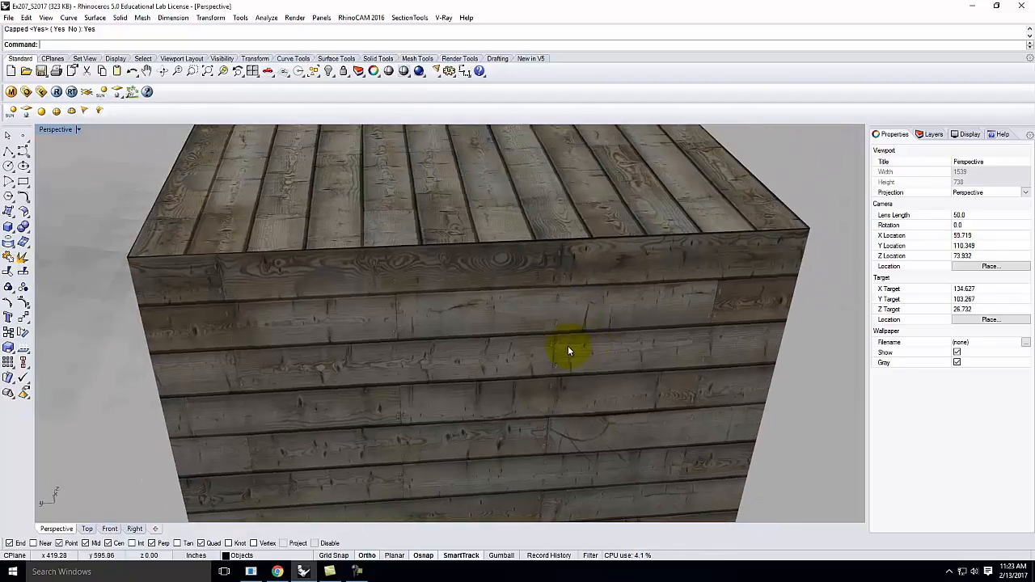
{"action": "right_click_drag", "start_coordinate": [709, 266], "coordinate": [606, 280]}
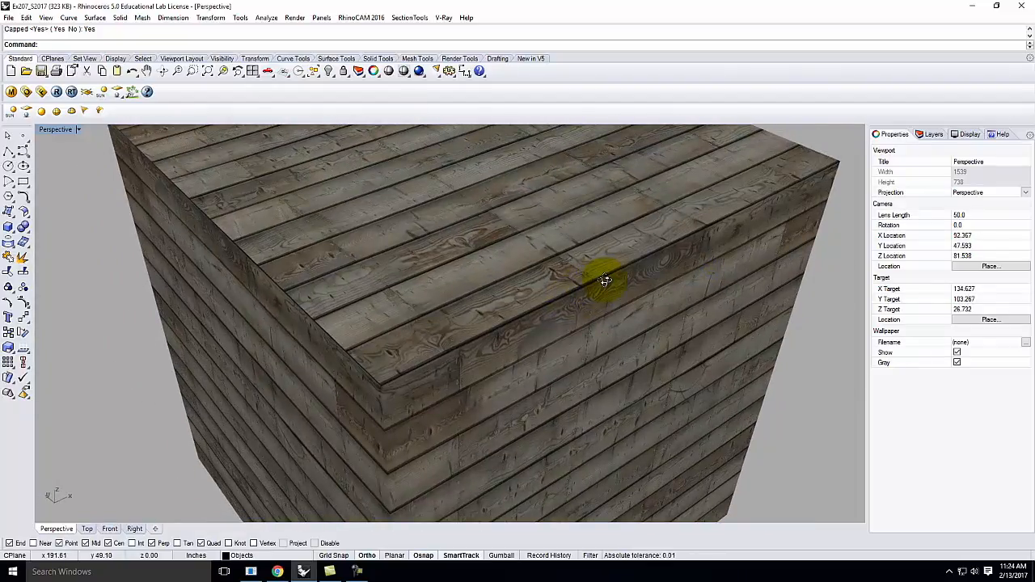
{"action": "scroll", "coordinate": [482, 229], "scroll_direction": "down", "scroll_amount": 5}
{"action": "right_click_drag", "start_coordinate": [536, 300], "coordinate": [461, 348]}
{"action": "mouse_move", "coordinate": [463, 262]}
{"action": "right_mouse_down"}
{"action": "mouse_move", "coordinate": [456, 213]}
{"action": "mouse_move", "coordinate": [470, 273]}
{"action": "right_mouse_up"}
{"action": "scroll", "coordinate": [488, 343], "scroll_direction": "up", "scroll_amount": 5}
{"action": "right_click_drag", "start_coordinate": [494, 361], "coordinate": [456, 412]}
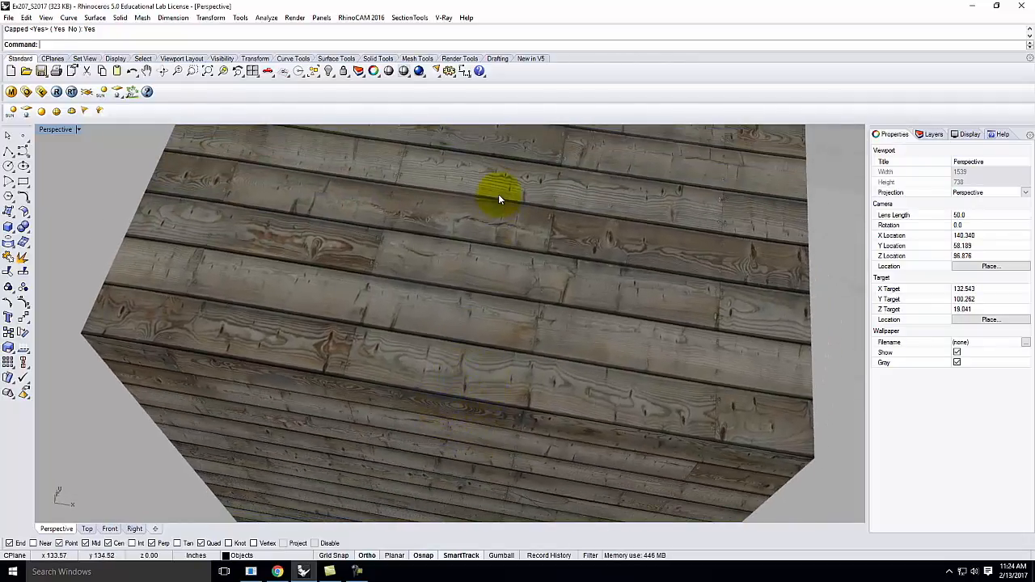
{"action": "right_click_drag", "start_coordinate": [490, 220], "coordinate": [606, 335]}
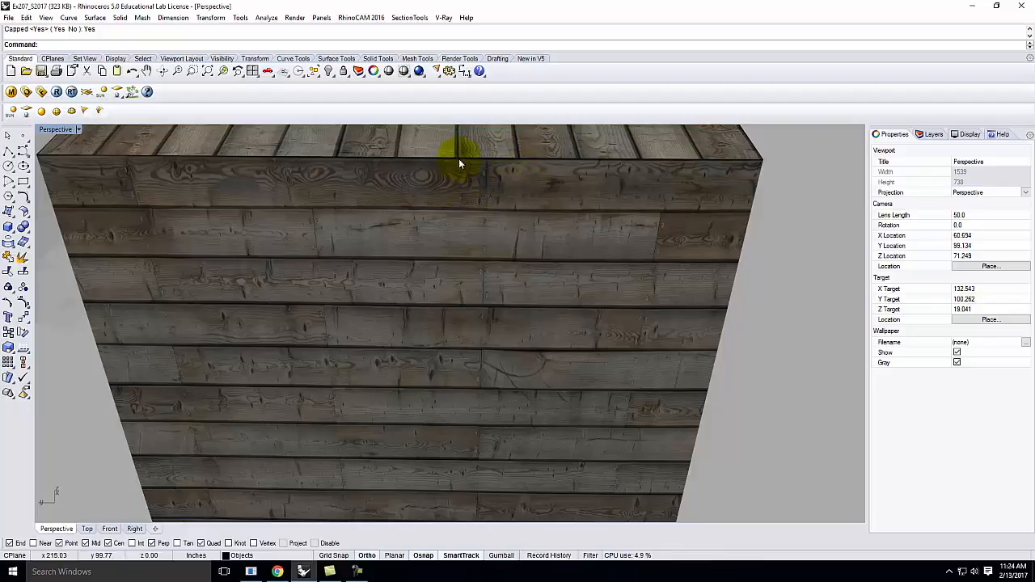
{"action": "scroll", "coordinate": [433, 268], "scroll_direction": "down", "scroll_amount": 5}
{"action": "right_click_drag", "start_coordinate": [432, 268], "coordinate": [327, 280]}
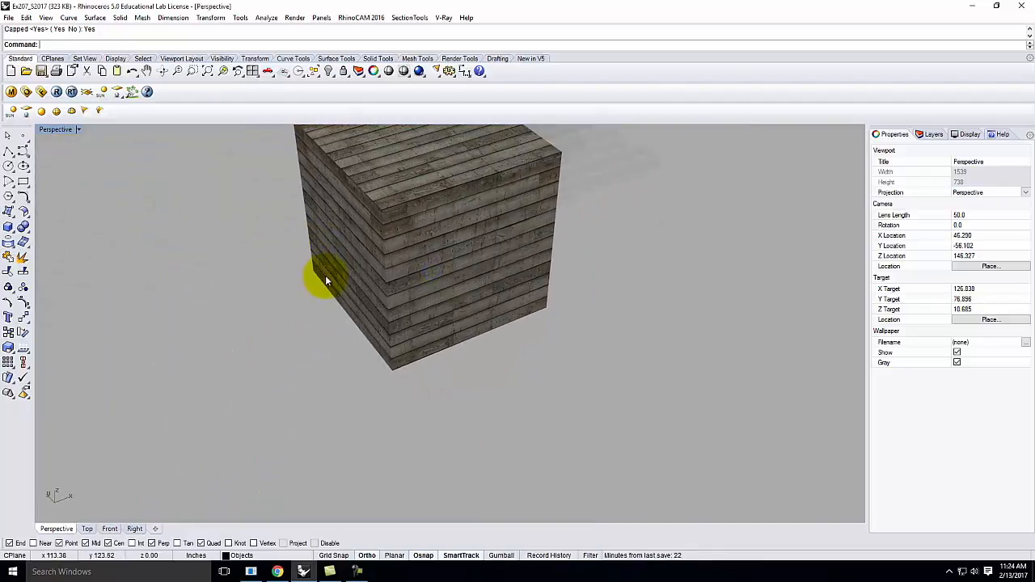
{"action": "right_click_drag", "start_coordinate": [325, 275], "coordinate": [467, 238]}
{"action": "scroll", "coordinate": [468, 238], "scroll_direction": "down", "scroll_amount": 5}
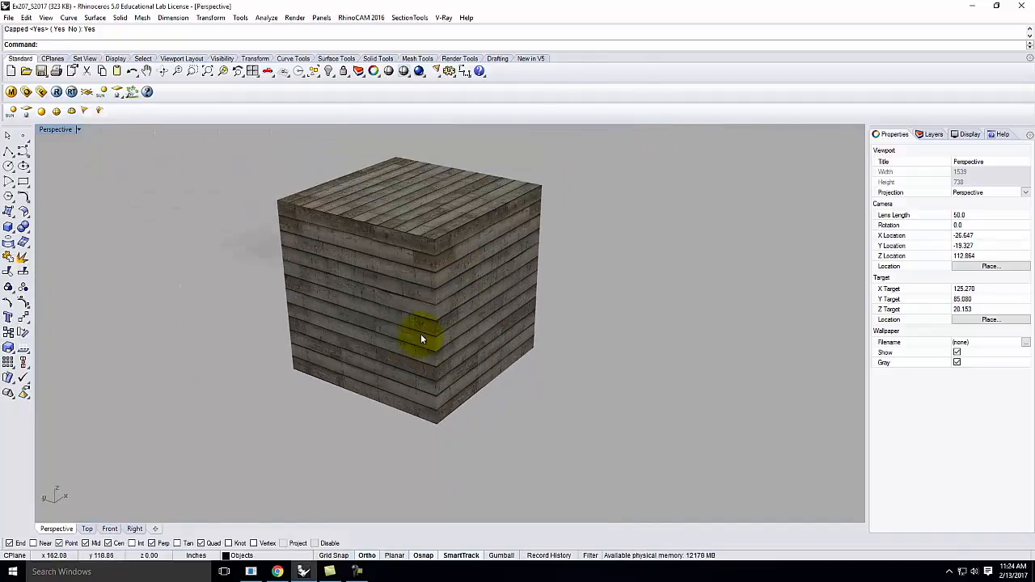
Step: Select the box, lock its UVW repeat values together and set the repeat to 2.0
{"action": "left_click", "coordinate": [463, 263]}
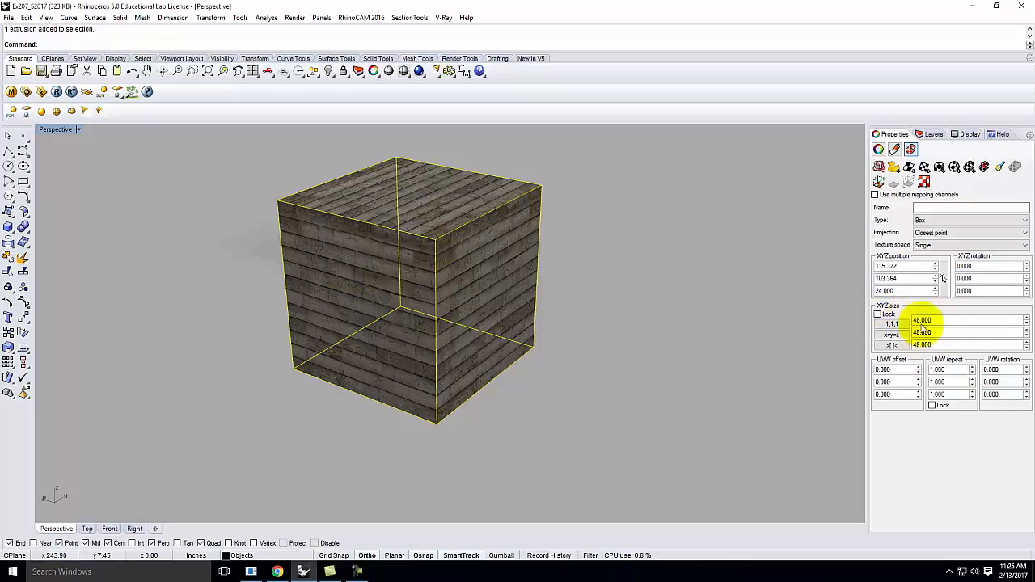
{"action": "double_click", "coordinate": [940, 369]}
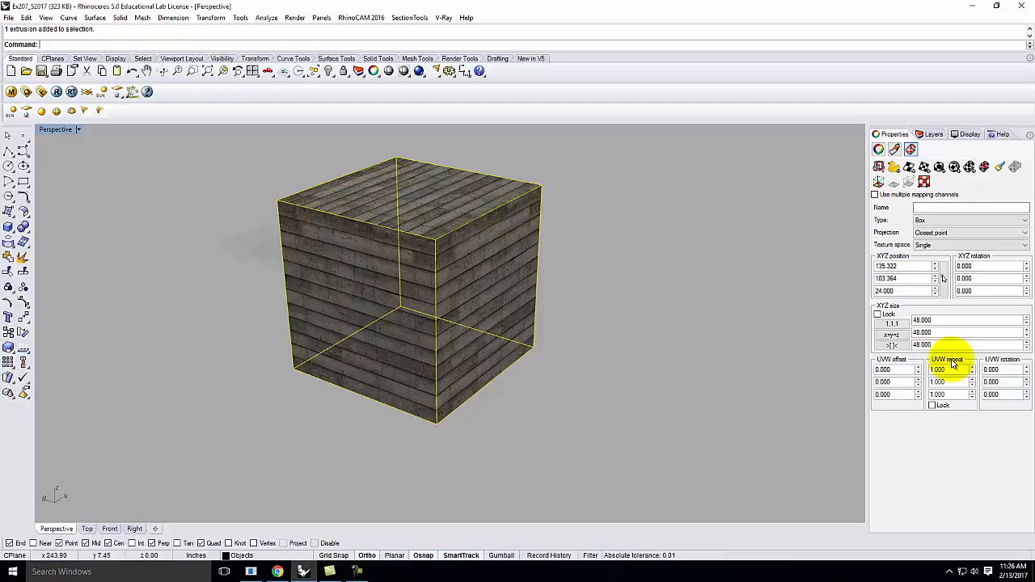
{"action": "left_click", "coordinate": [938, 395]}
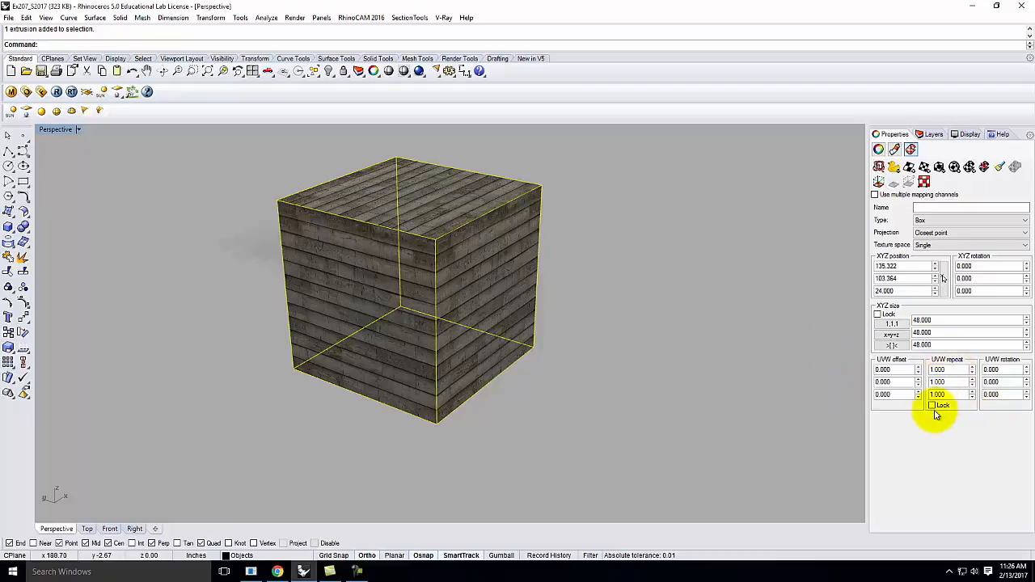
{"action": "left_click", "coordinate": [933, 405]}
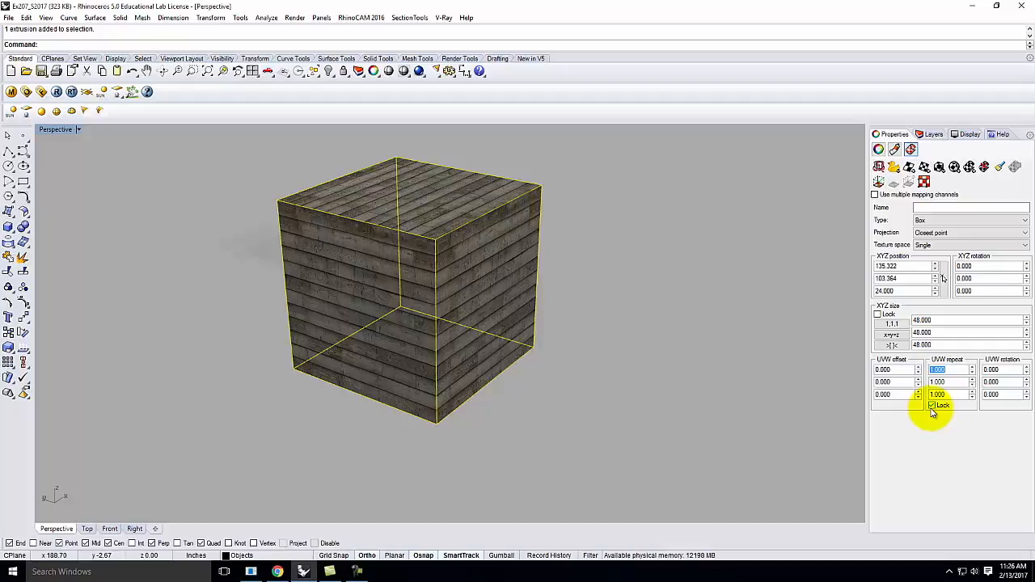
{"action": "type", "text": "2.0"}
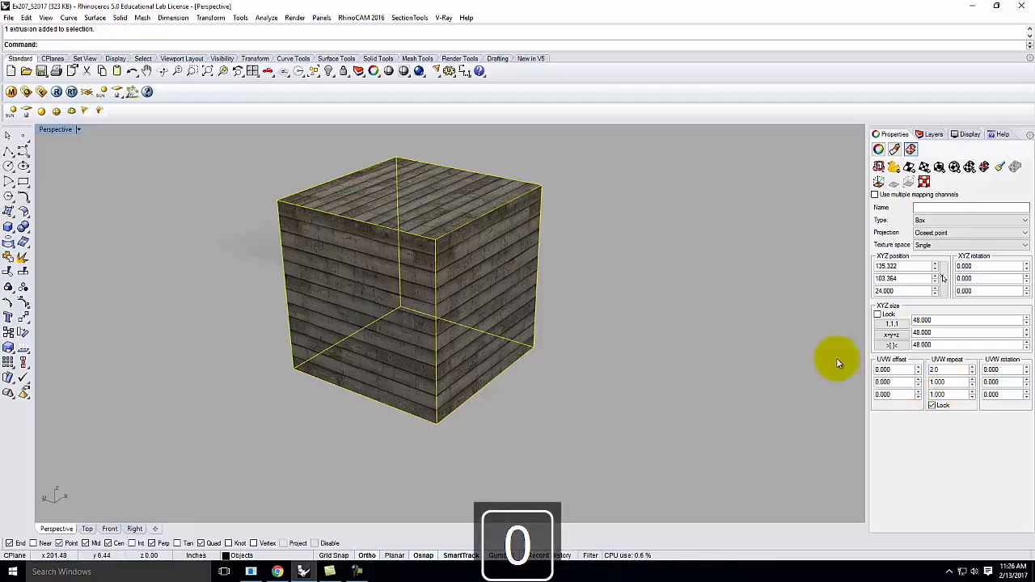
{"action": "key", "text": "Tab"}
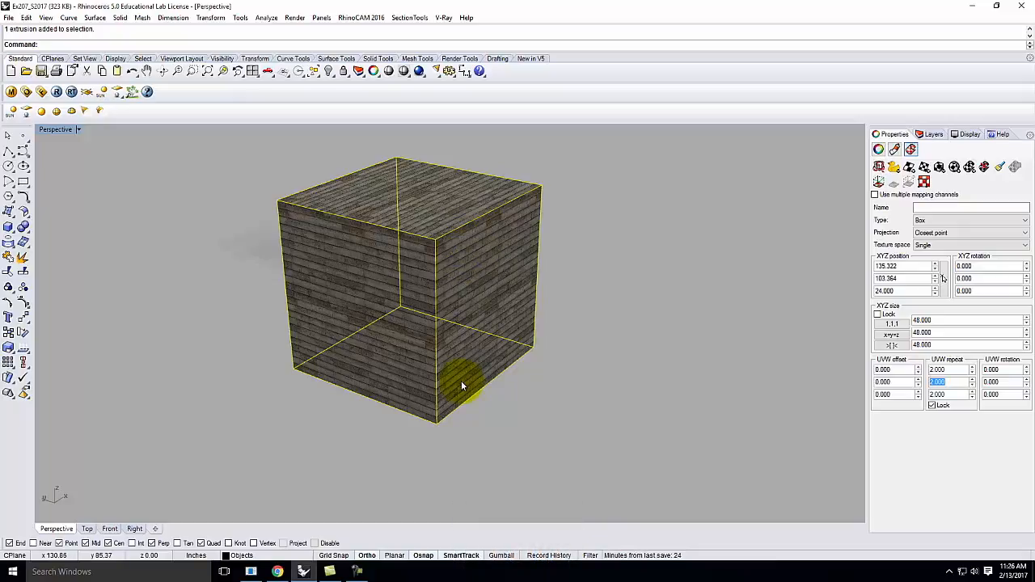
Step: Set the box's locked UVW repeat to 0.5
{"action": "double_click", "coordinate": [958, 371]}
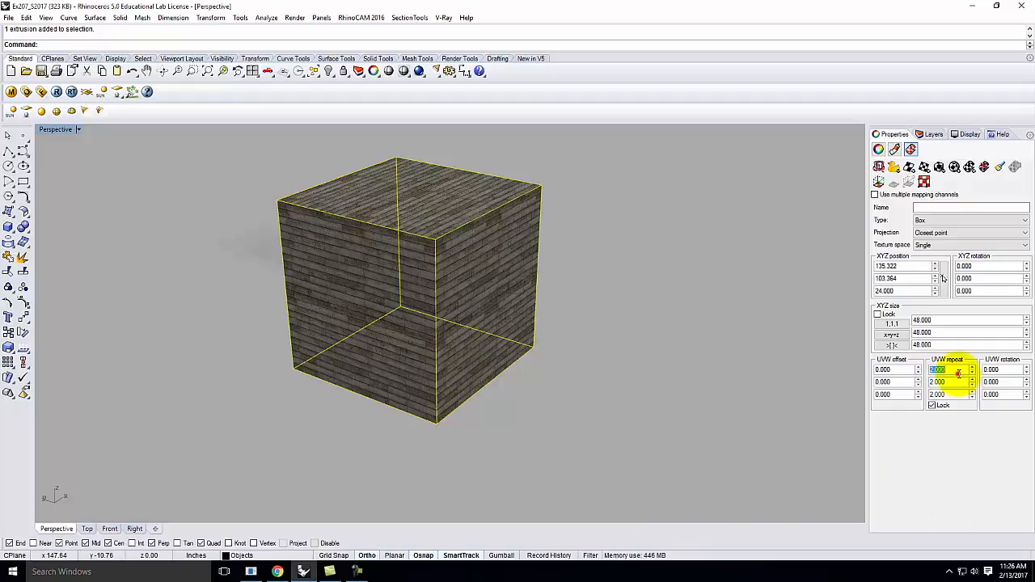
{"action": "key", "text": "Delete"}
{"action": "type", "text": ".5"}
{"action": "key", "text": "Tab"}
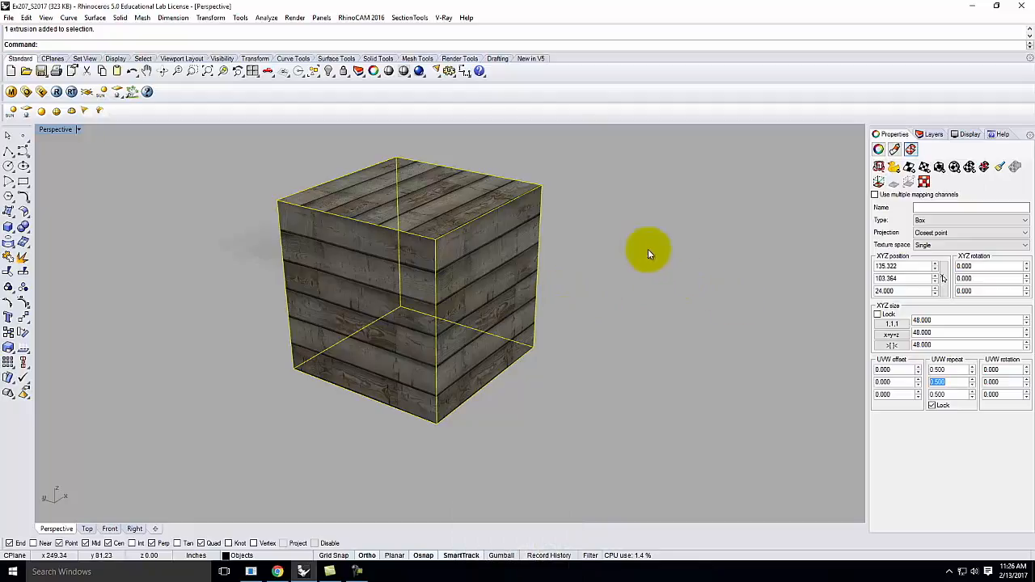
Step: Set the box's locked UVW repeat to 8 and inspect the plank density up close
{"action": "double_click", "coordinate": [955, 369]}
{"action": "key", "text": "Delete"}
{"action": "type", "text": "0.25"}
{"action": "key", "text": "Caps_Lock"}
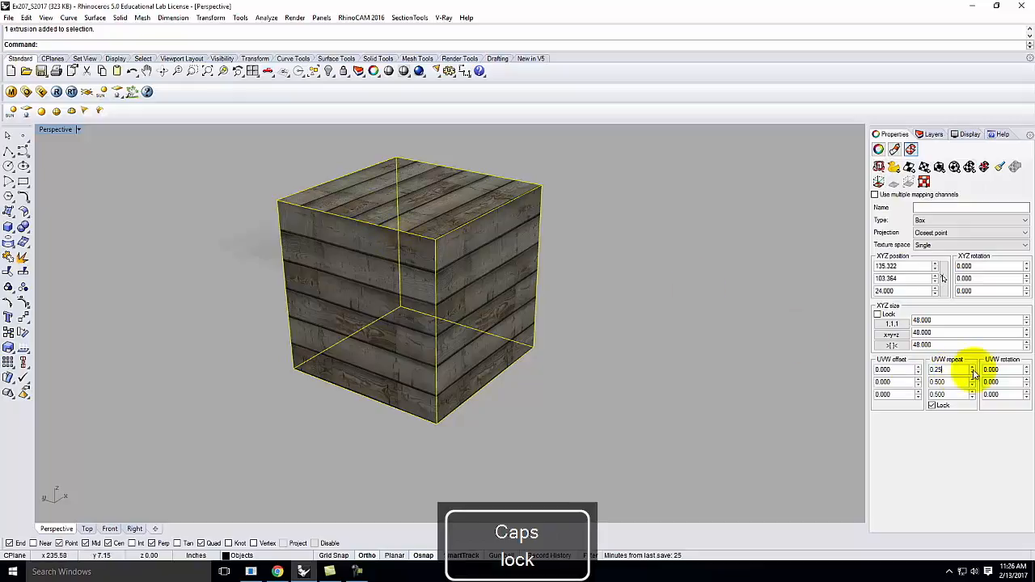
{"action": "left_click", "coordinate": [961, 371]}
{"action": "type", "text": "10"}
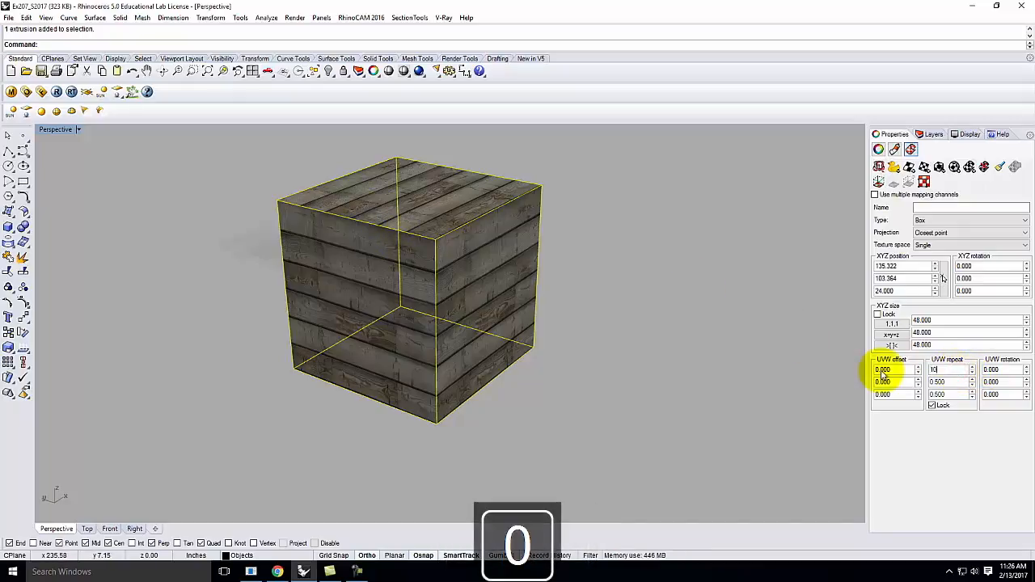
{"action": "key", "text": "BackSpace"}
{"action": "key", "text": "BackSpace"}
{"action": "type", "text": "8"}
{"action": "key", "text": "Tab"}
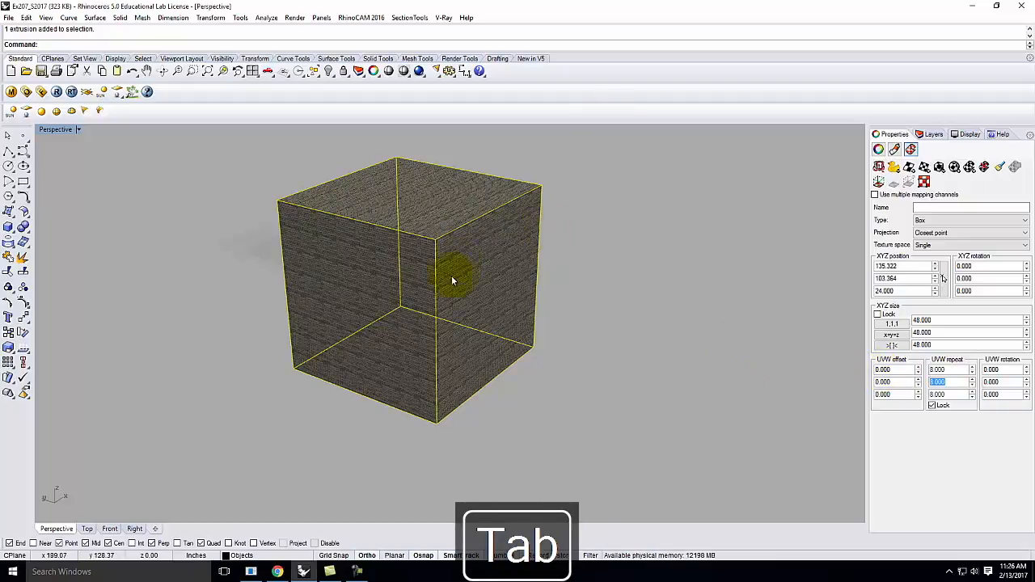
{"action": "scroll", "coordinate": [468, 249], "scroll_direction": "up", "scroll_amount": 4}
{"action": "right_click_drag", "start_coordinate": [453, 228], "coordinate": [496, 231]}
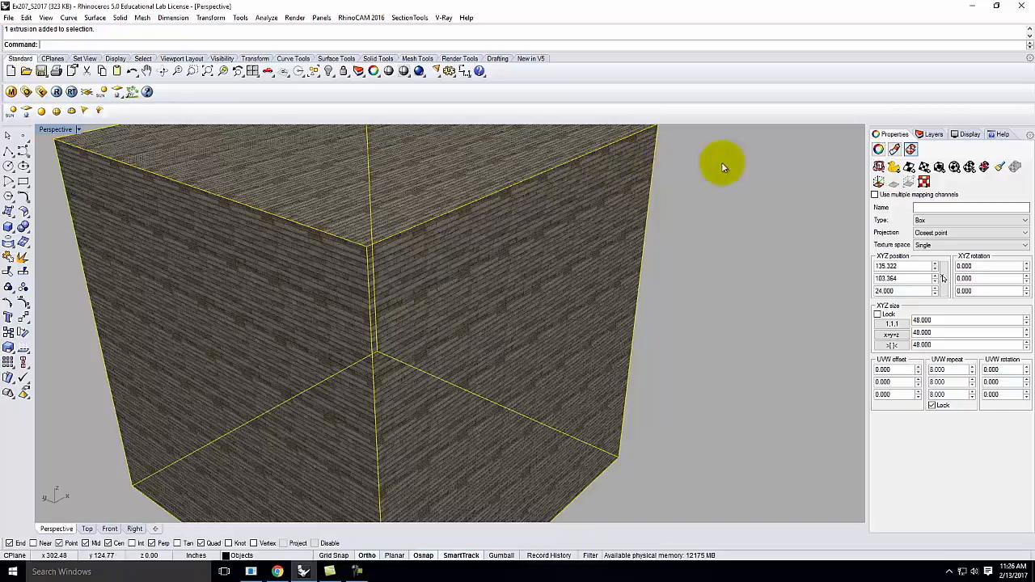
Step: Set the box's locked UVW repeat to 1.0
{"action": "left_click", "coordinate": [959, 370]}
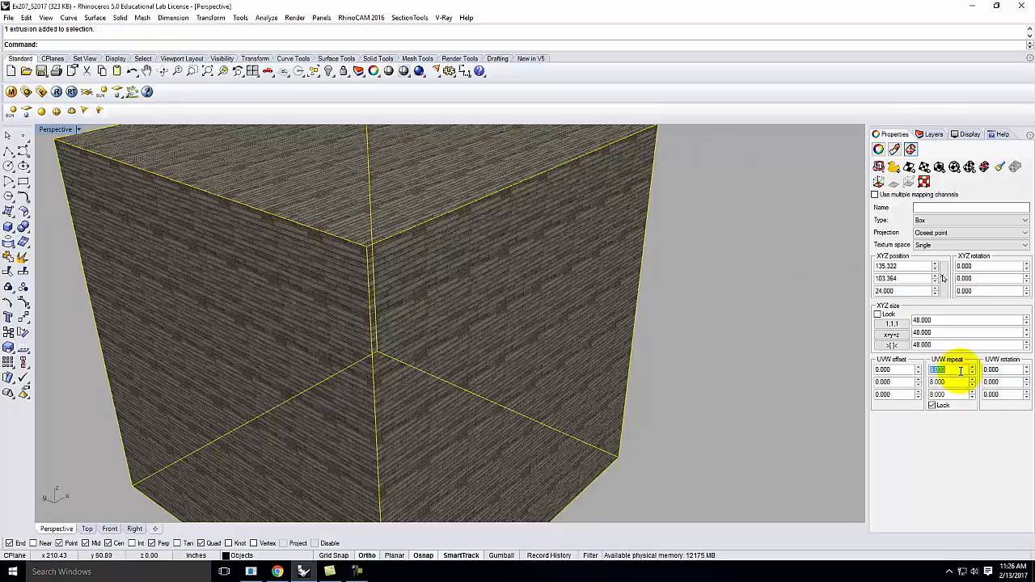
{"action": "type", "text": "1"}
{"action": "key", "text": "Delete"}
{"action": "type", "text": "0"}
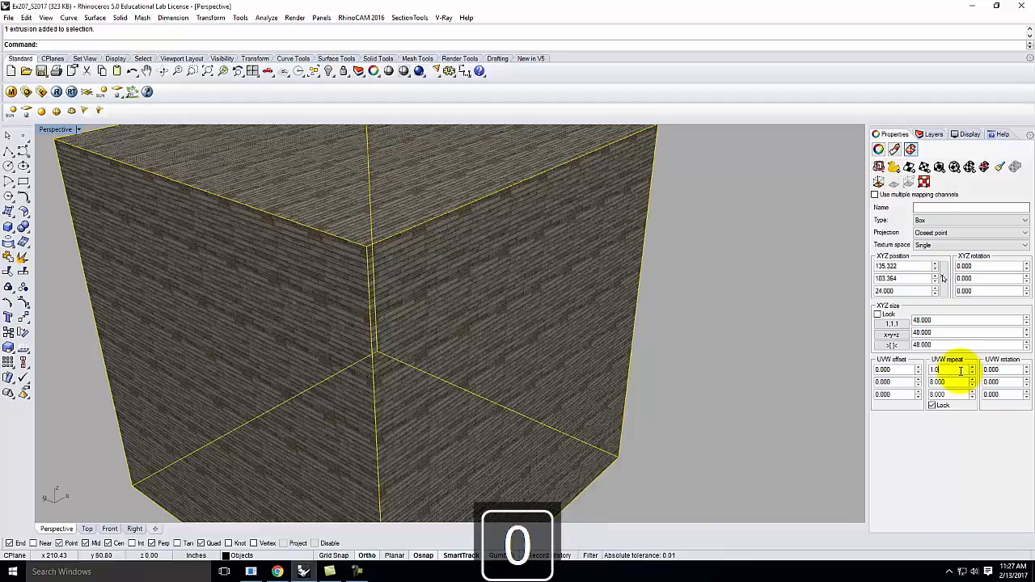
{"action": "key", "text": "Return"}
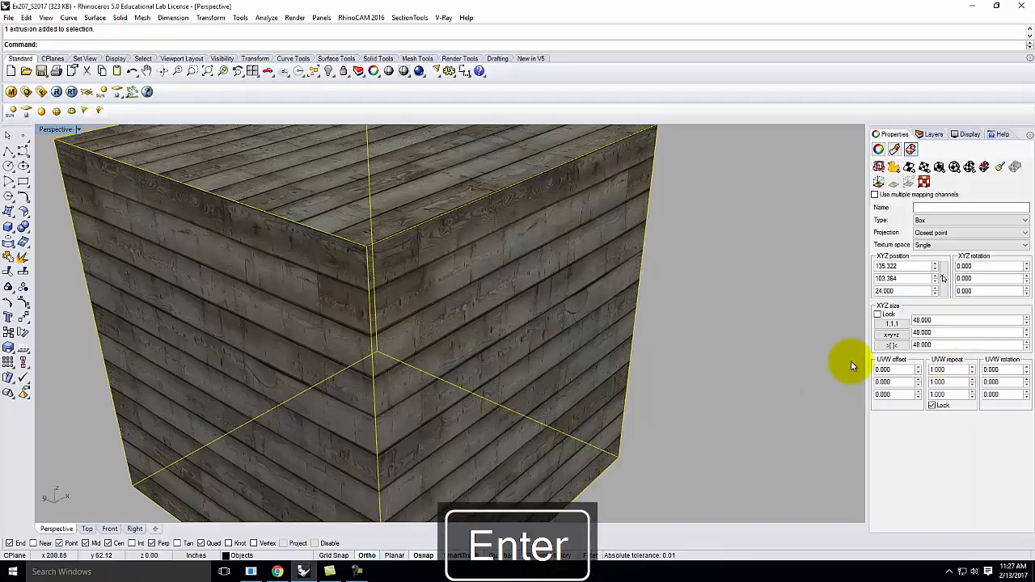
Step: Deselect the box and show all the hidden solids again
{"action": "scroll", "coordinate": [780, 410], "scroll_direction": "down", "scroll_amount": 5}
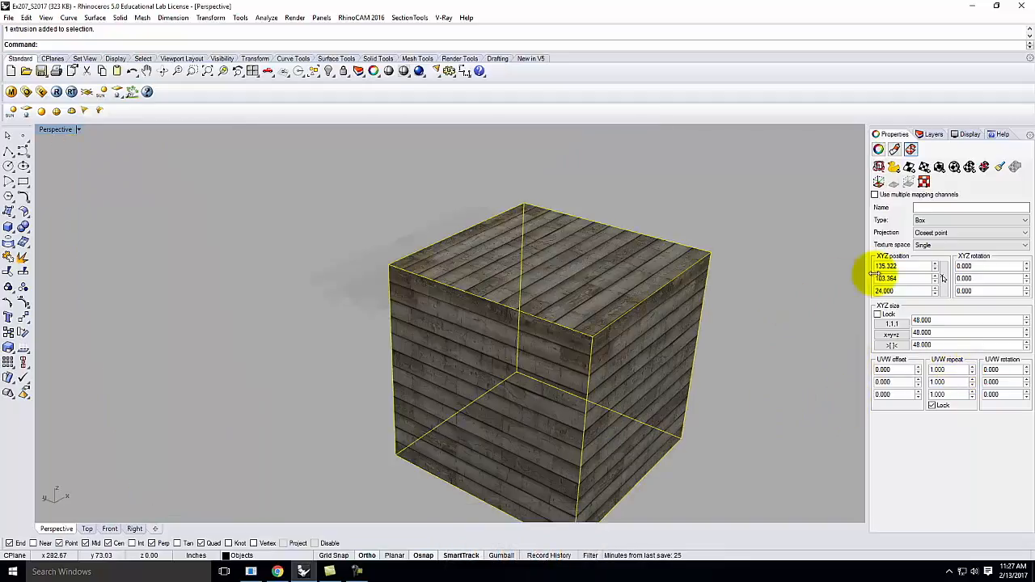
{"action": "left_click", "coordinate": [812, 250]}
{"action": "right_click_drag", "start_coordinate": [535, 246], "coordinate": [477, 260]}
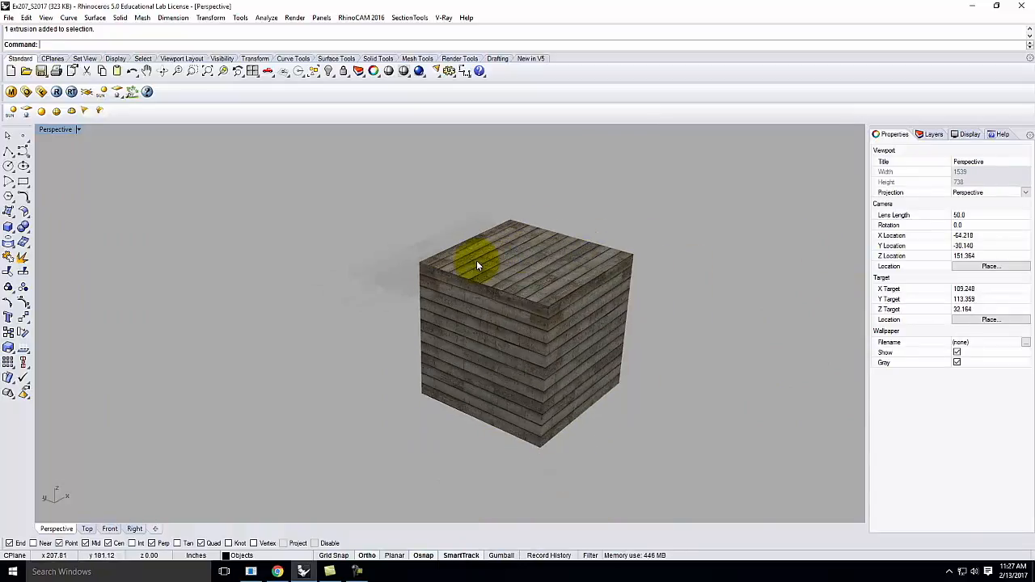
{"action": "key", "text": "Return"}
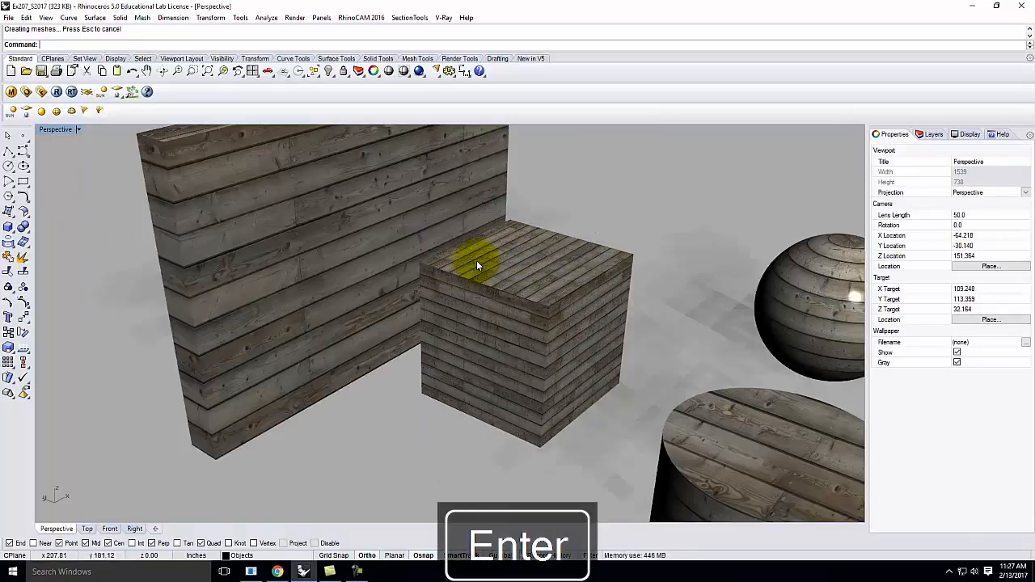
Step: Hide the cylinder, the curved solid, the sphere, the cone and the box so that only the wall slab remains
{"action": "scroll", "coordinate": [299, 320], "scroll_direction": "down", "scroll_amount": 4}
{"action": "left_click", "coordinate": [312, 320]}
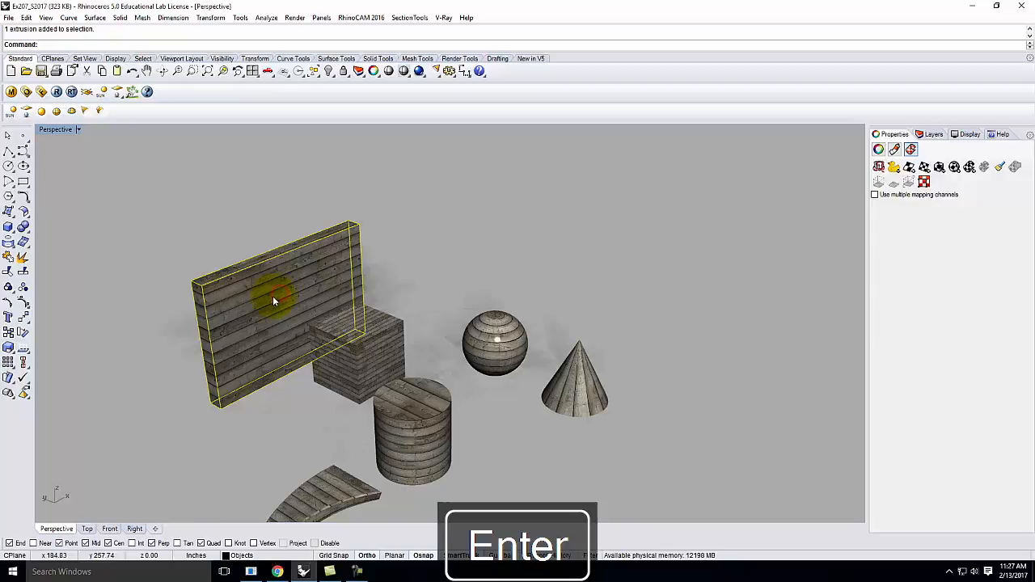
{"action": "left_click", "coordinate": [407, 406]}
{"action": "left_click", "coordinate": [299, 498], "text": "shift"}
{"action": "left_click", "coordinate": [482, 346], "text": "shift"}
{"action": "left_click", "coordinate": [576, 380], "text": "shift"}
{"action": "key", "text": "Return"}
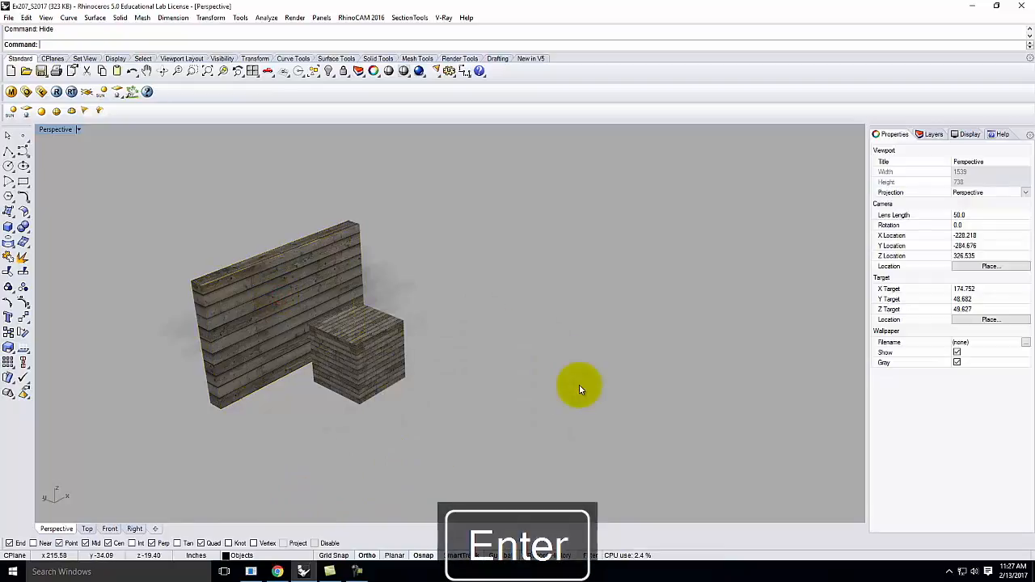
{"action": "left_click", "coordinate": [377, 346]}
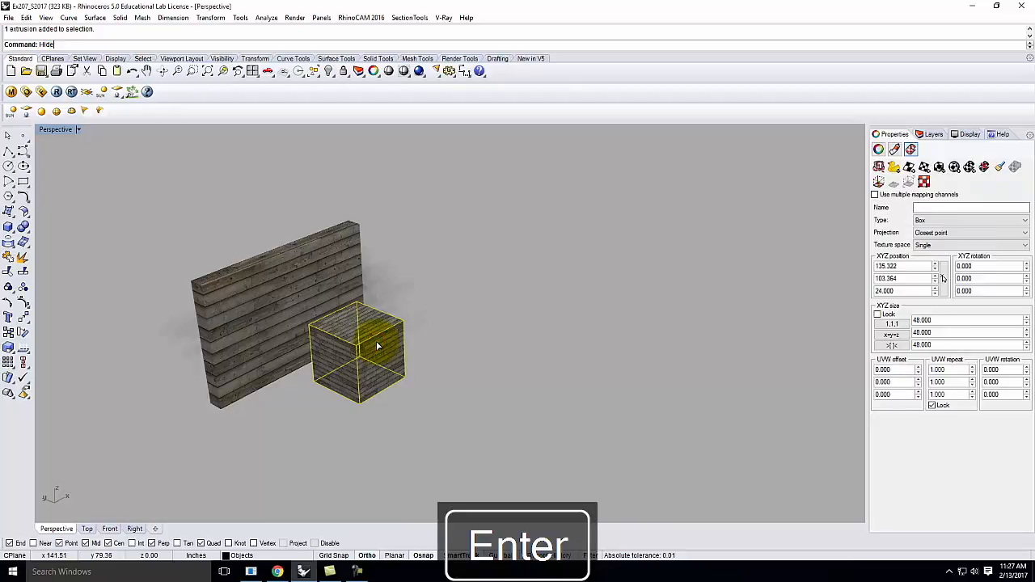
{"action": "key", "text": "Return"}
Step: Select the wall slab and zoom to it, viewing its front, end and top faces
{"action": "scroll", "coordinate": [276, 316], "scroll_direction": "up", "scroll_amount": 6}
{"action": "left_click", "coordinate": [264, 309]}
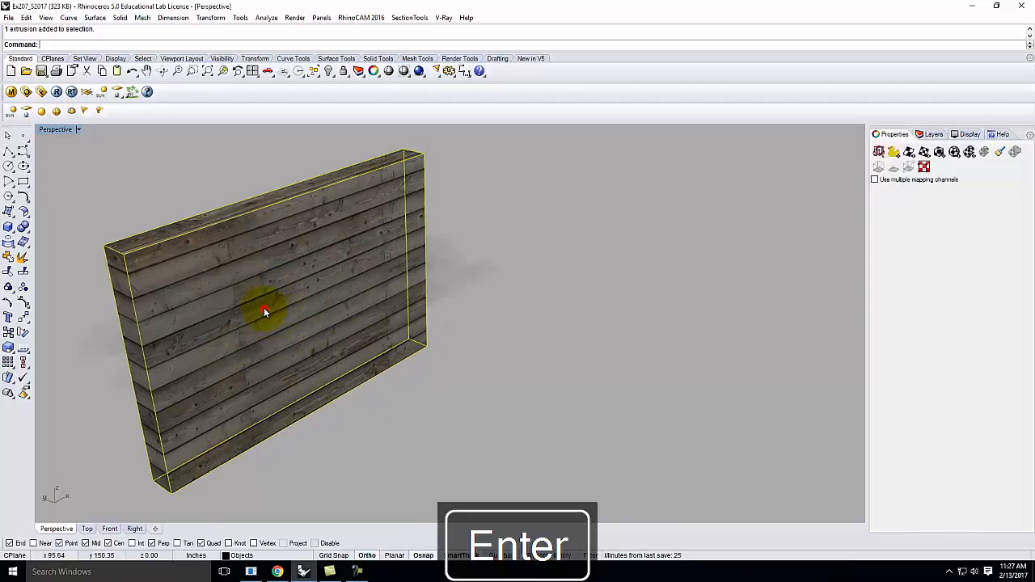
{"action": "type", "text": "z"}
{"action": "key", "text": "Return"}
{"action": "type", "text": "s"}
{"action": "key", "text": "Return"}
{"action": "right_click_drag", "start_coordinate": [440, 297], "coordinate": [382, 288]}
{"action": "scroll", "coordinate": [468, 259], "scroll_direction": "up", "scroll_amount": 3}
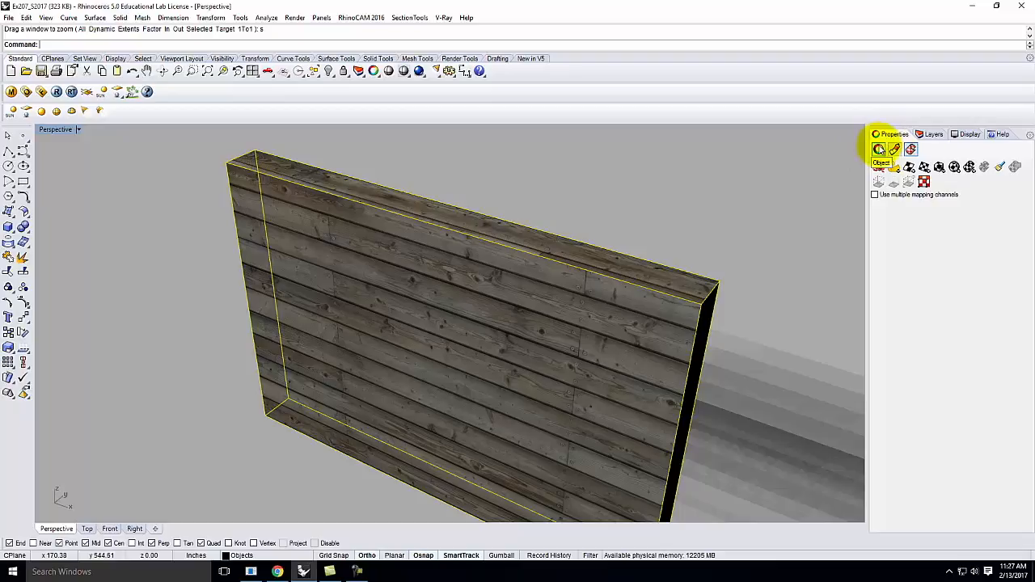
Step: Apply capped box mapping to the wall slab, using its bounding box and the World coordinate system
{"action": "left_click", "coordinate": [879, 149]}
{"action": "left_click", "coordinate": [911, 149]}
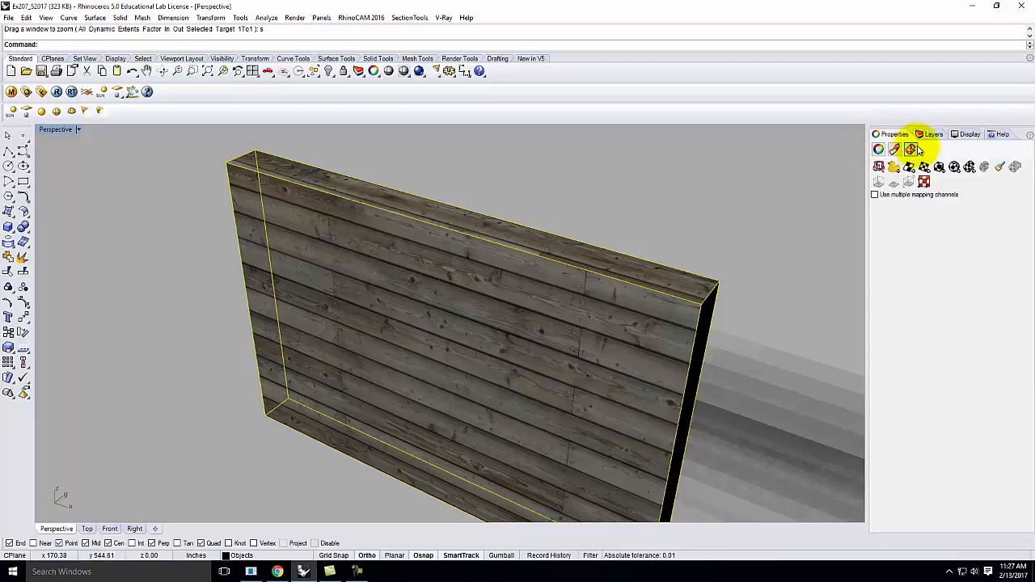
{"action": "scroll", "coordinate": [229, 272], "scroll_direction": "down", "scroll_amount": 5}
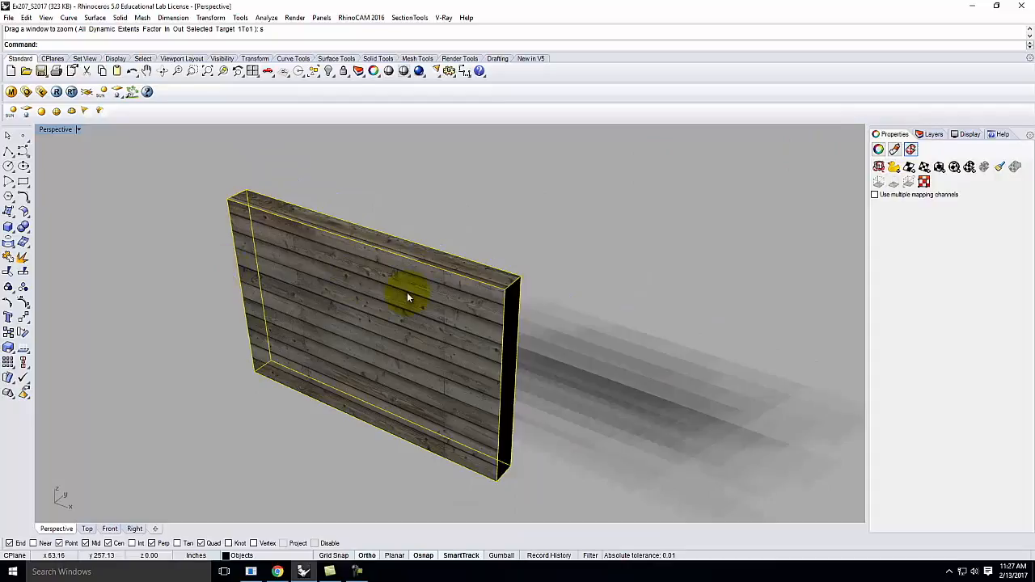
{"action": "left_click", "coordinate": [940, 168]}
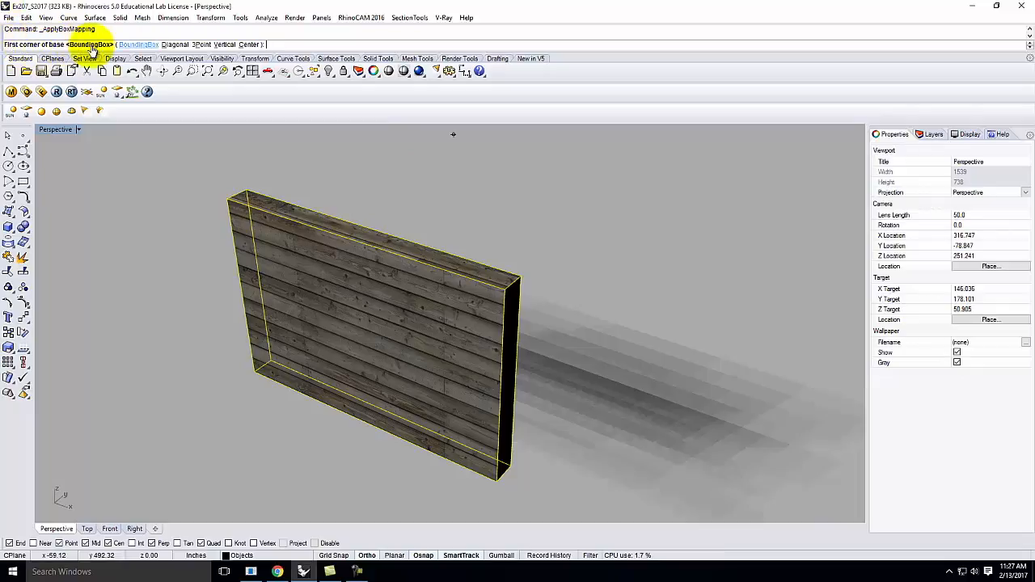
{"action": "left_click", "coordinate": [92, 45]}
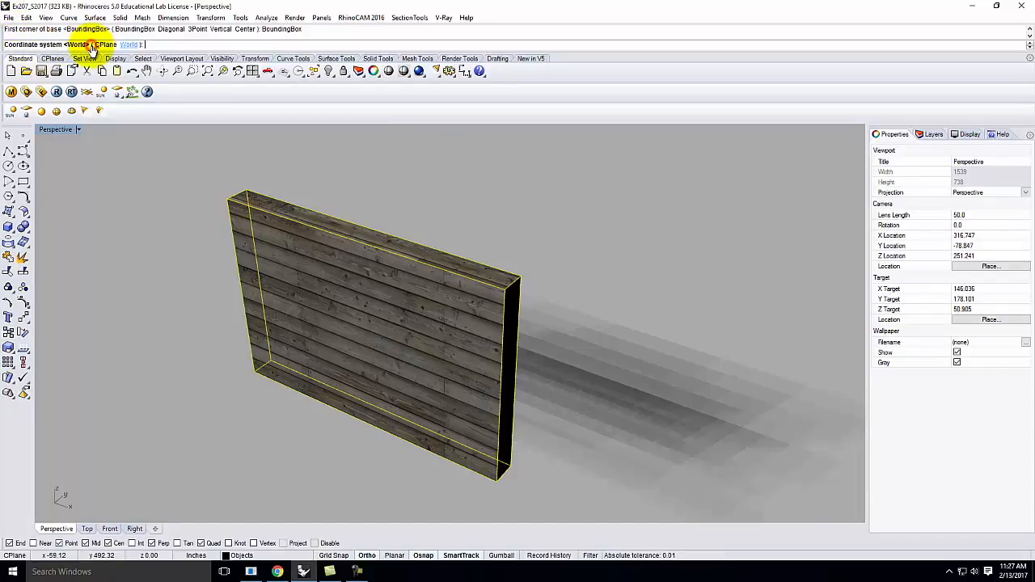
{"action": "left_click", "coordinate": [128, 45]}
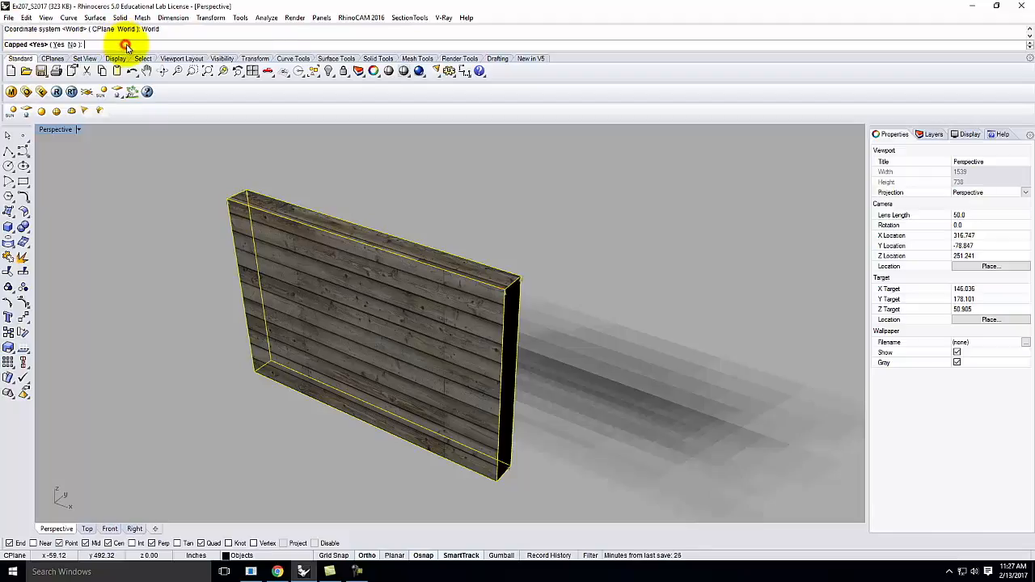
{"action": "left_click", "coordinate": [58, 45]}
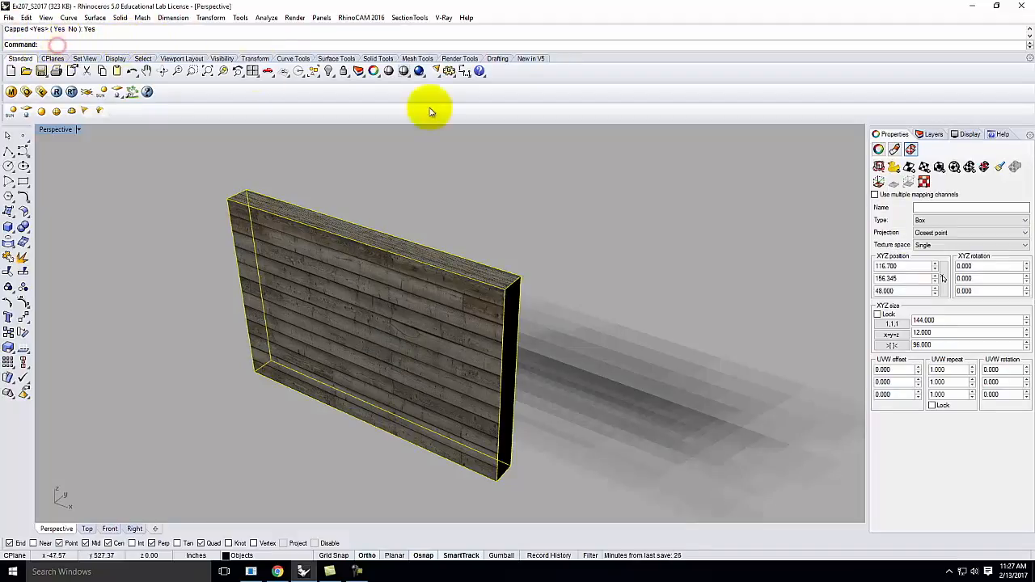
Step: Examine how the wood planks are scaled and stretched on the wall's top, end and front faces
{"action": "left_click", "coordinate": [596, 233]}
{"action": "right_click_drag", "start_coordinate": [627, 253], "coordinate": [814, 273]}
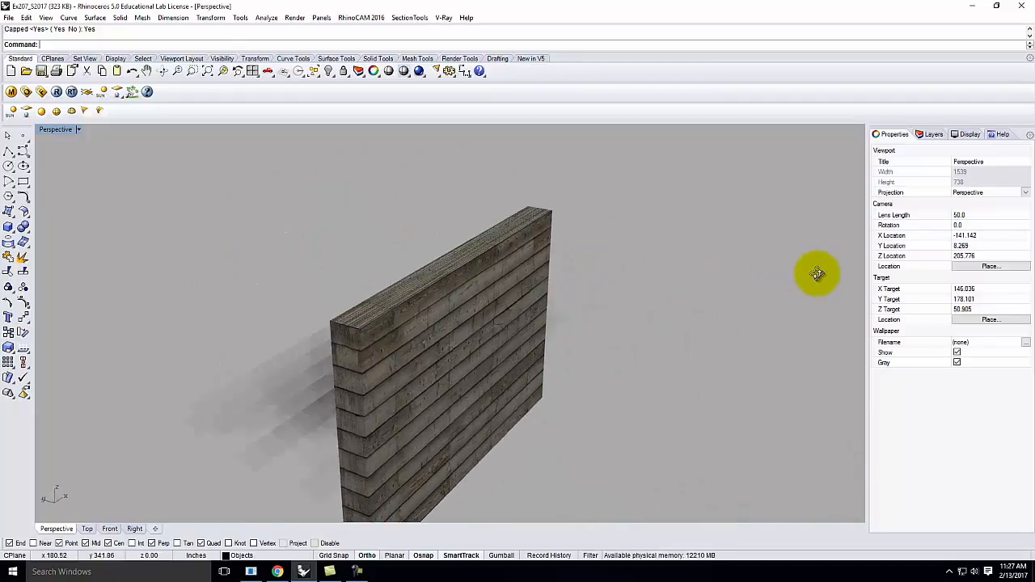
{"action": "scroll", "coordinate": [349, 321], "scroll_direction": "up", "scroll_amount": 5}
{"action": "mouse_move", "coordinate": [373, 291]}
{"action": "right_mouse_down"}
{"action": "mouse_move", "coordinate": [381, 262]}
{"action": "mouse_move", "coordinate": [373, 285]}
{"action": "right_mouse_up"}
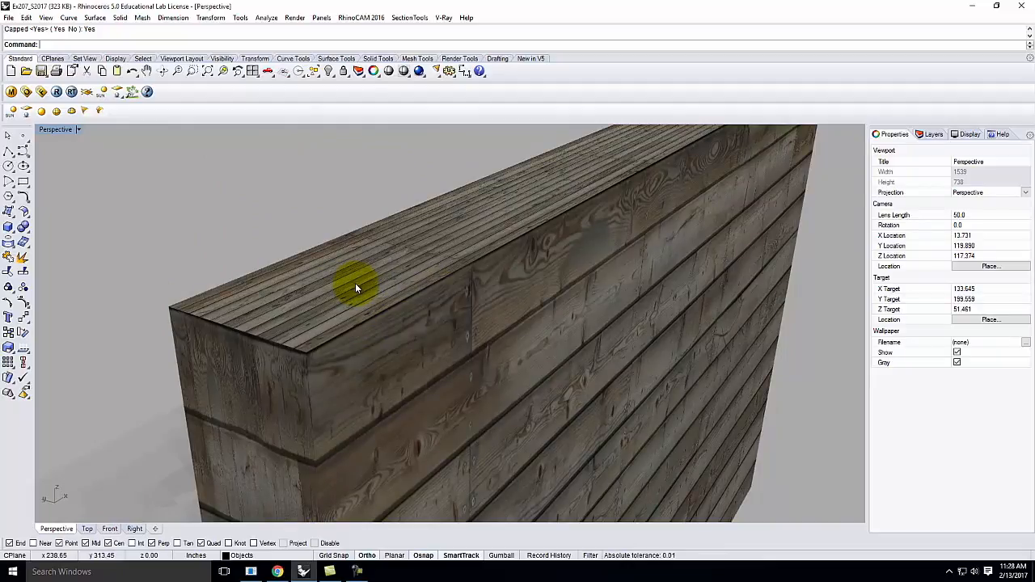
{"action": "scroll", "coordinate": [348, 282], "scroll_direction": "down", "scroll_amount": 5}
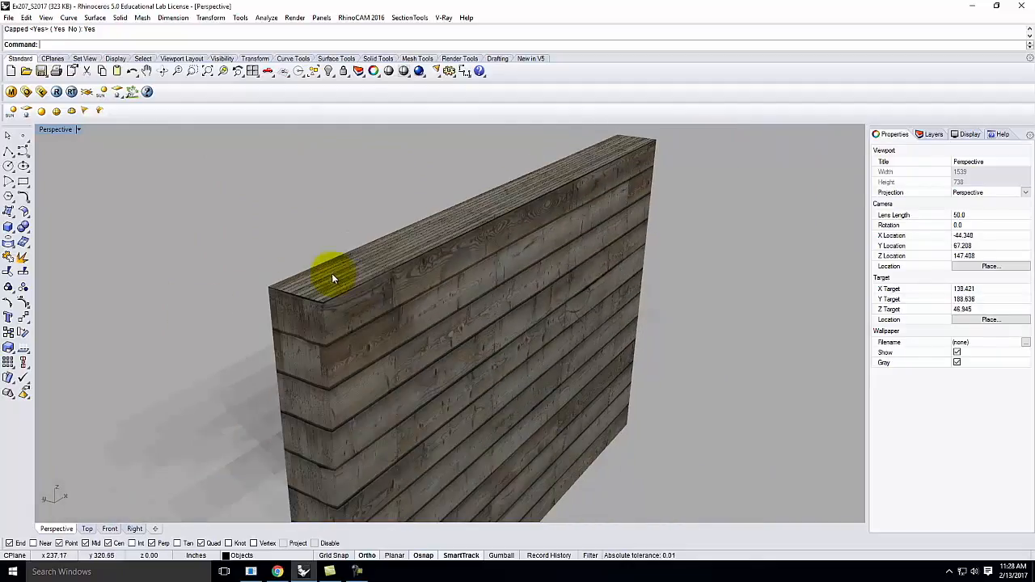
{"action": "left_click", "coordinate": [305, 322]}
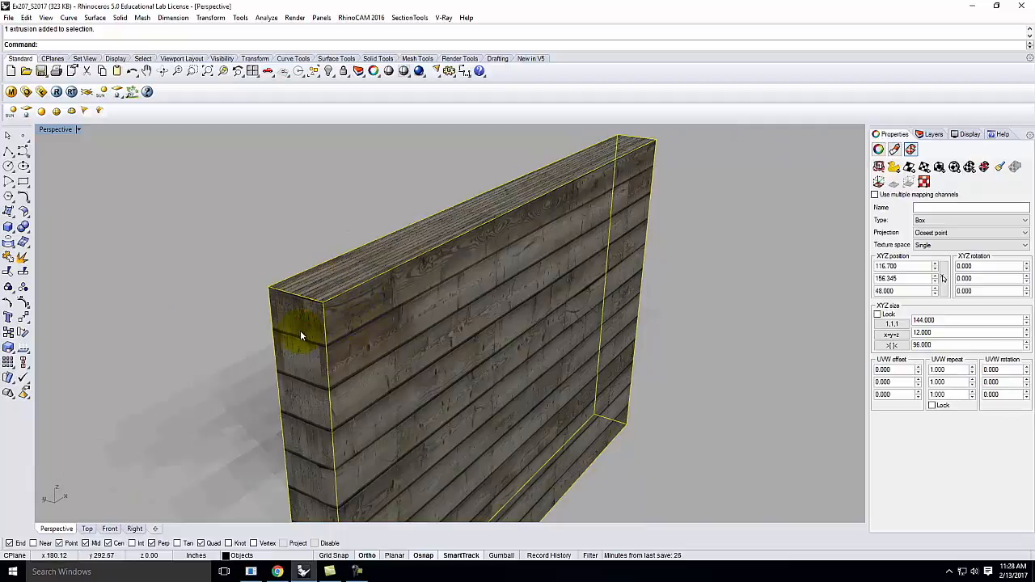
{"action": "scroll", "coordinate": [300, 335], "scroll_direction": "up", "scroll_amount": 3}
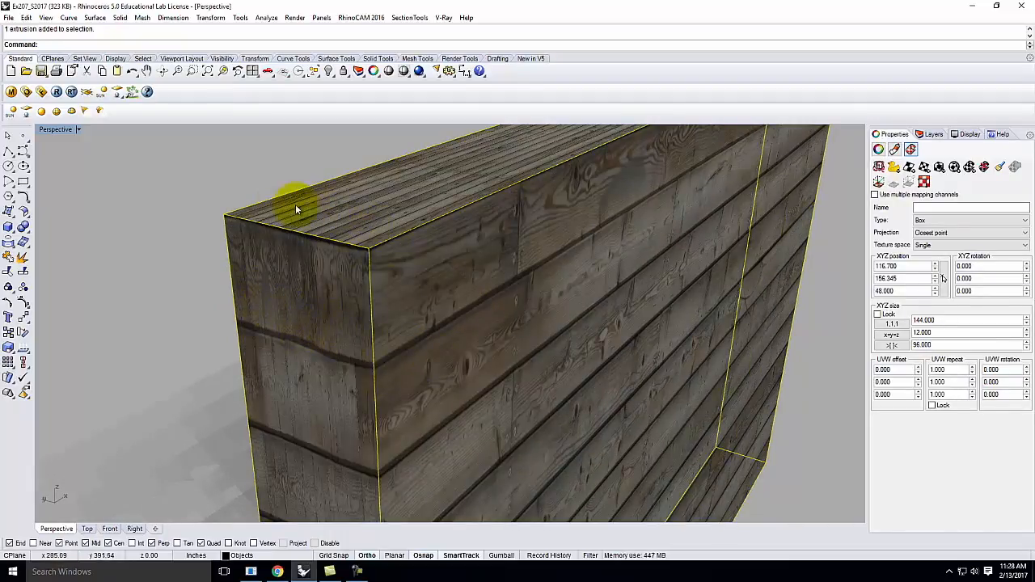
{"action": "scroll", "coordinate": [419, 291], "scroll_direction": "down", "scroll_amount": 4}
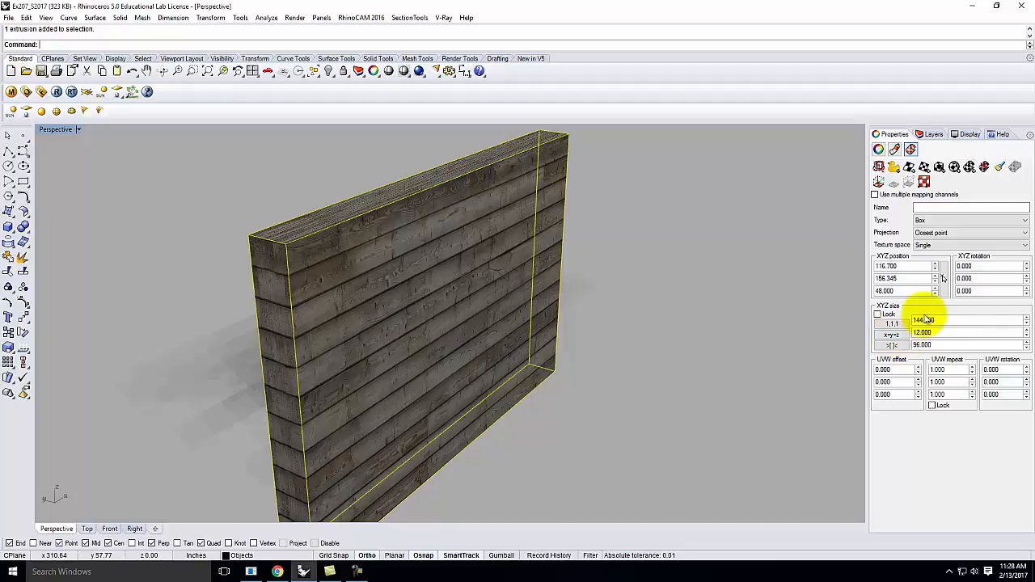
Step: Equalize the wall's XYZ mapping size to 84 on all axes and check the planks on its end and top faces
{"action": "left_click", "coordinate": [893, 335]}
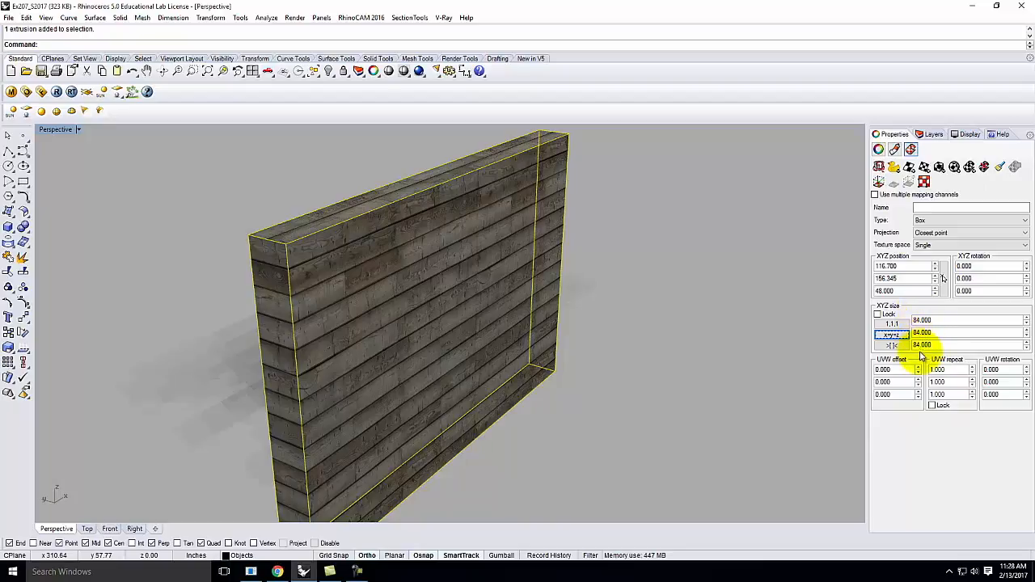
{"action": "right_click_drag", "start_coordinate": [485, 272], "coordinate": [463, 298]}
{"action": "scroll", "coordinate": [461, 279], "scroll_direction": "up", "scroll_amount": 3}
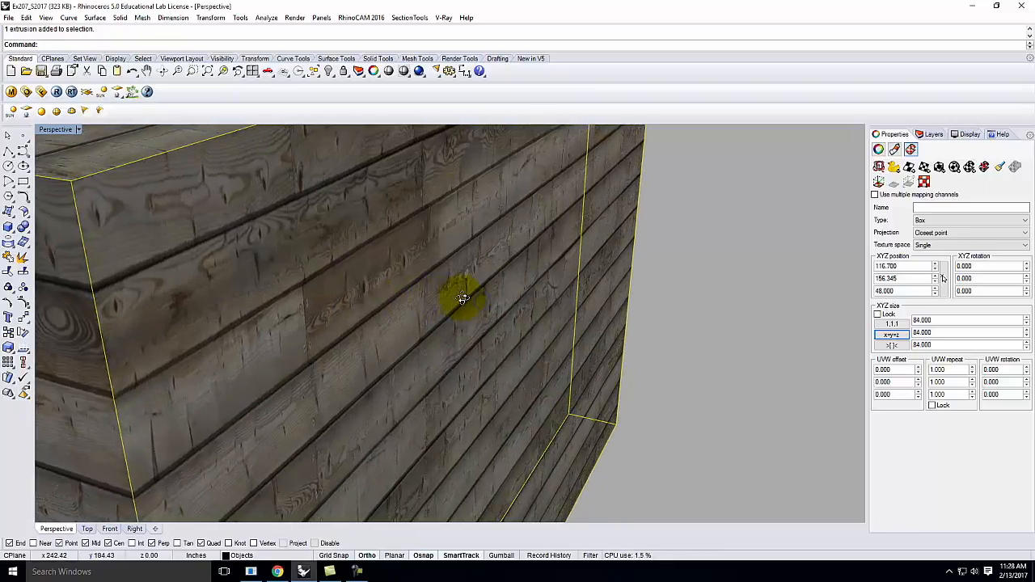
{"action": "right_click_drag", "start_coordinate": [203, 281], "coordinate": [317, 319]}
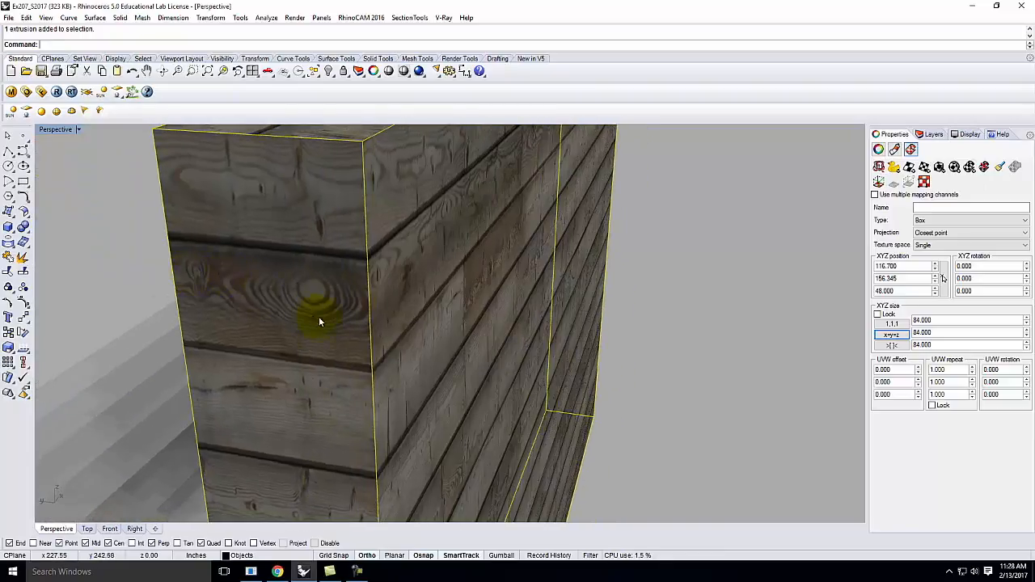
{"action": "scroll", "coordinate": [376, 389], "scroll_direction": "down", "scroll_amount": 5}
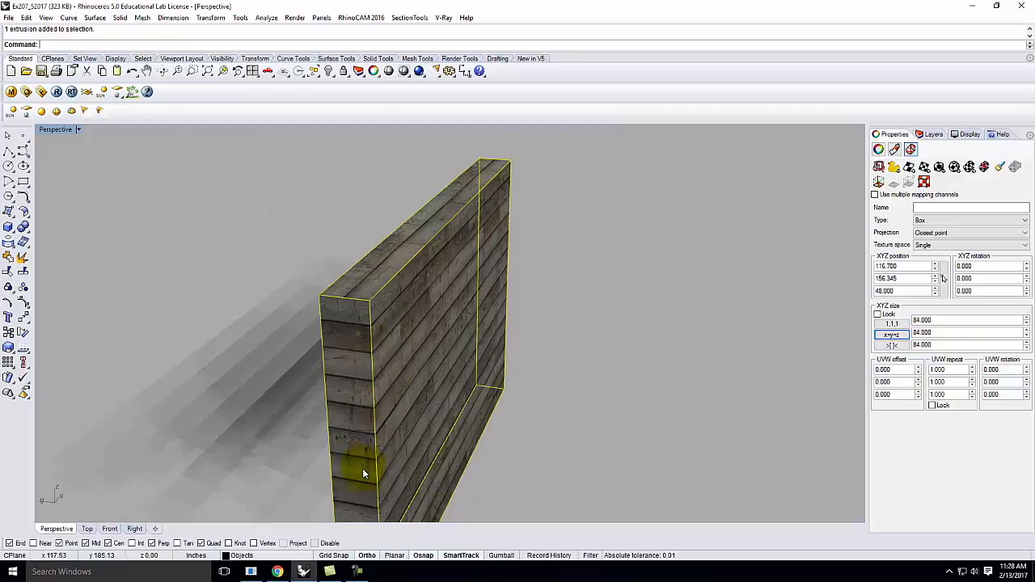
{"action": "right_click_drag", "start_coordinate": [368, 299], "coordinate": [306, 284]}
{"action": "scroll", "coordinate": [305, 283], "scroll_direction": "up", "scroll_amount": 5}
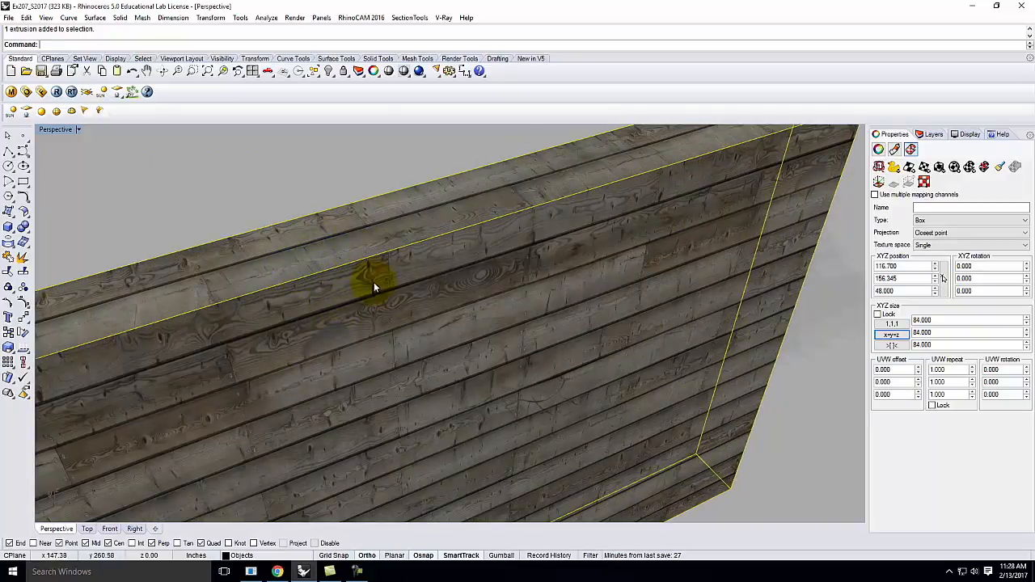
{"action": "scroll", "coordinate": [374, 283], "scroll_direction": "down", "scroll_amount": 3}
{"action": "right_click_drag", "start_coordinate": [339, 273], "coordinate": [401, 216]}
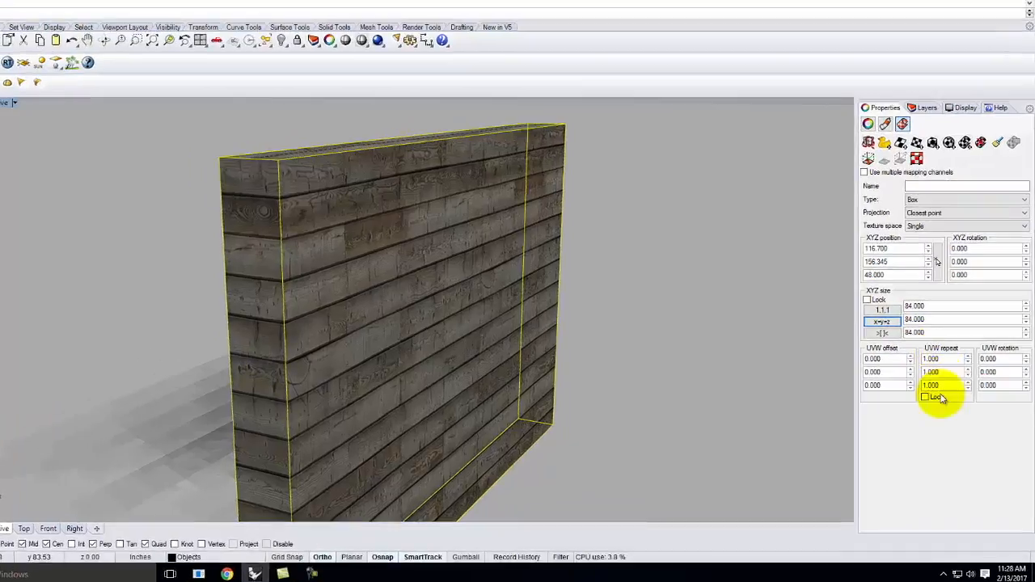
Step: Lock the wall's UVW repeat and set it to 1.5
{"action": "left_click", "coordinate": [938, 397]}
{"action": "double_click", "coordinate": [945, 362]}
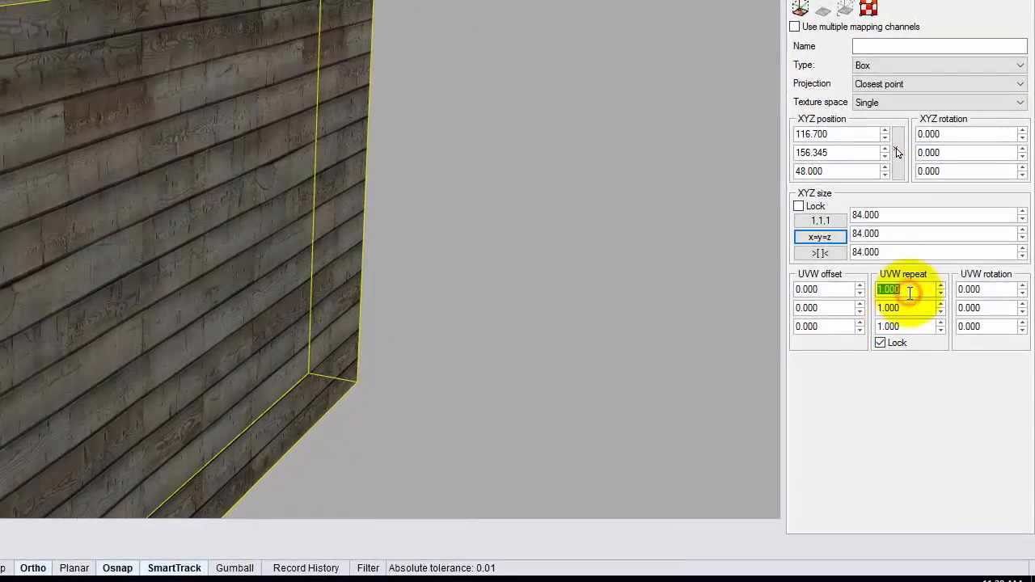
{"action": "type", "text": "0"}
{"action": "key", "text": "Delete"}
{"action": "key", "text": "BackSpace"}
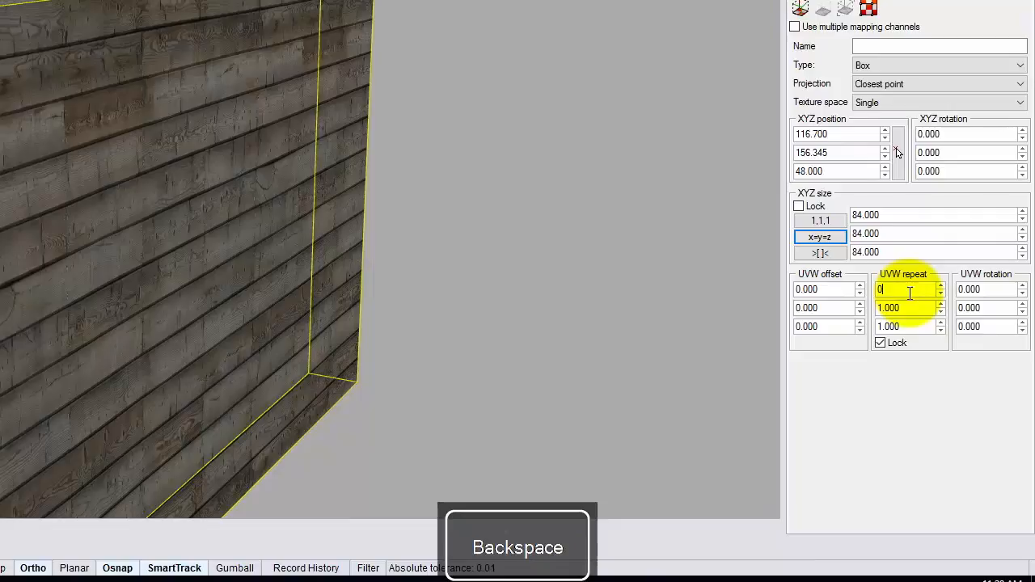
{"action": "type", "text": "1.5"}
{"action": "key", "text": "Return"}
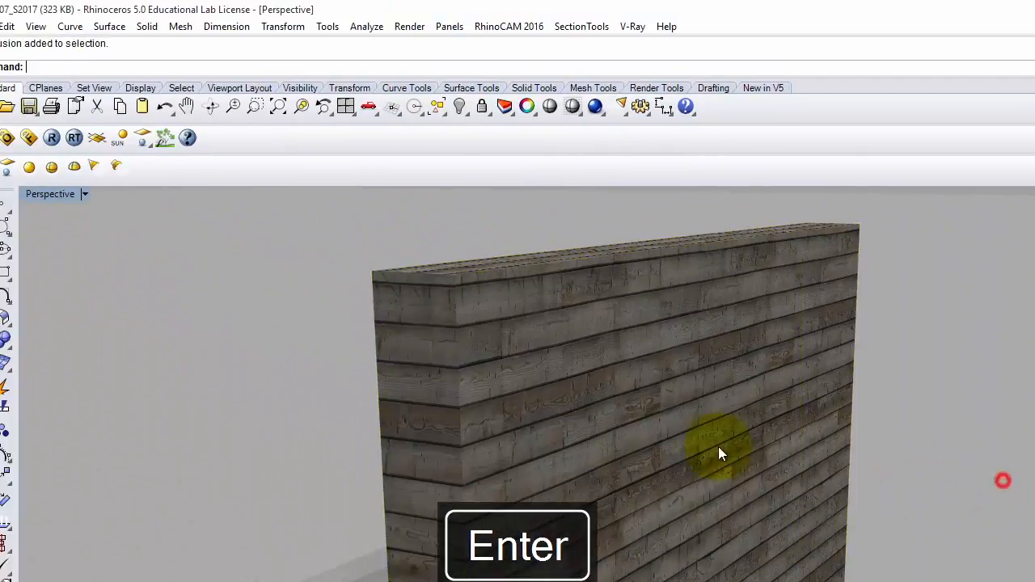
{"action": "right_click_drag", "start_coordinate": [390, 296], "coordinate": [274, 295]}
{"action": "right_click_drag", "start_coordinate": [567, 450], "coordinate": [774, 497]}
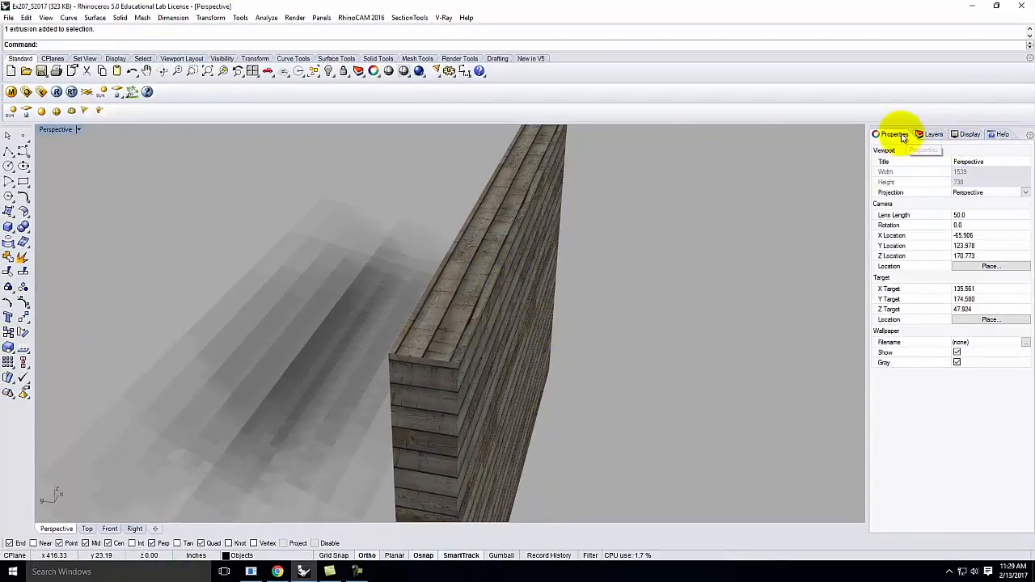
Step: Check the plank pattern on the wall's end and top faces, and show all the hidden solids again
{"action": "left_click", "coordinate": [451, 277]}
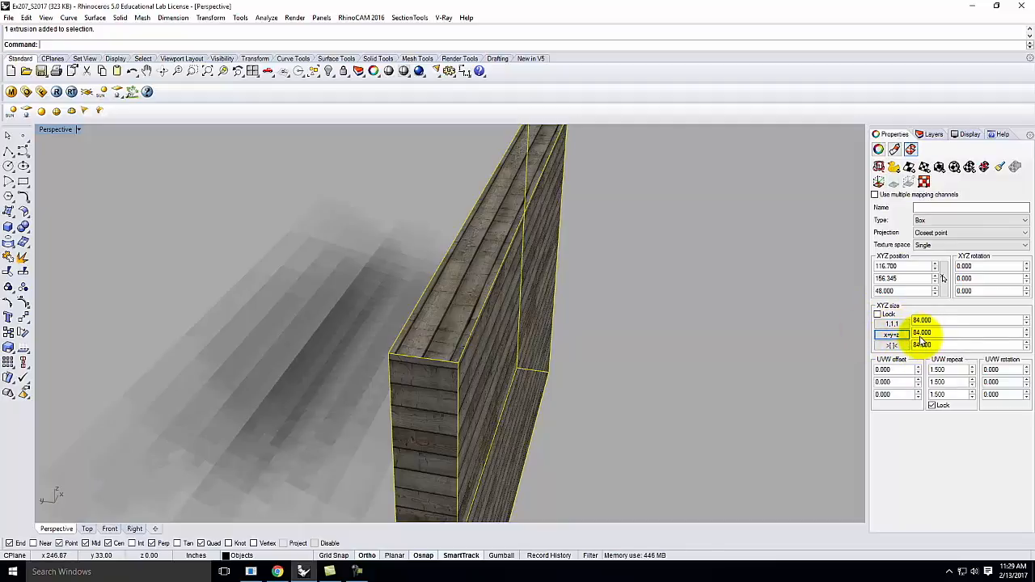
{"action": "scroll", "coordinate": [453, 323], "scroll_direction": "up", "scroll_amount": 6}
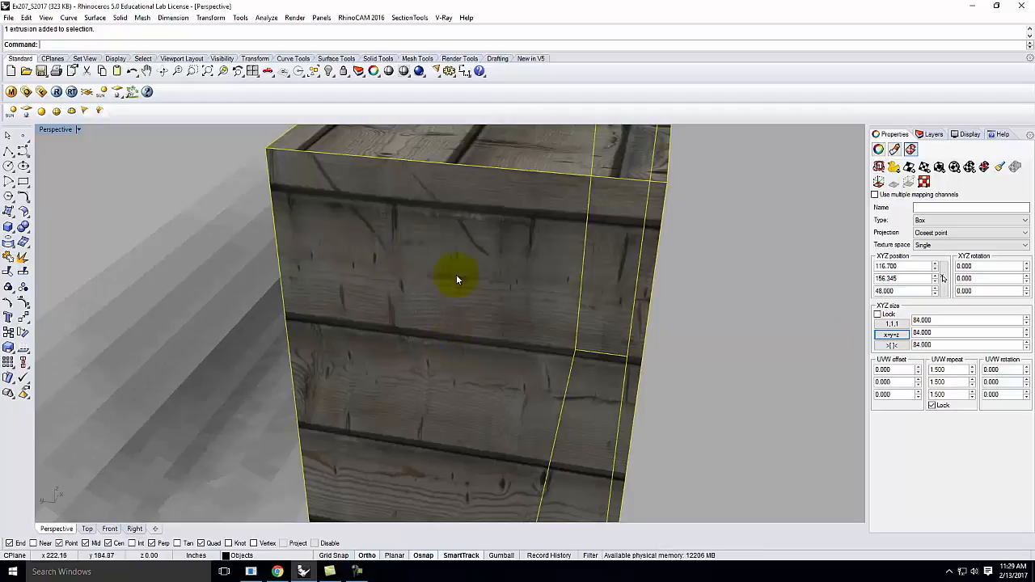
{"action": "right_click_drag", "start_coordinate": [478, 177], "coordinate": [532, 245]}
{"action": "scroll", "coordinate": [532, 245], "scroll_direction": "down", "scroll_amount": 5}
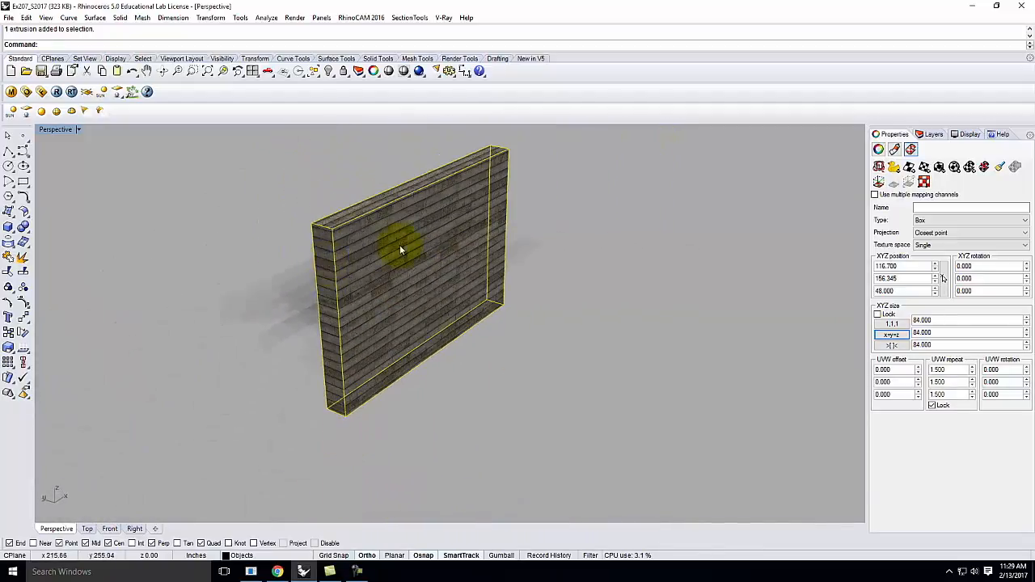
{"action": "key", "text": "Return"}
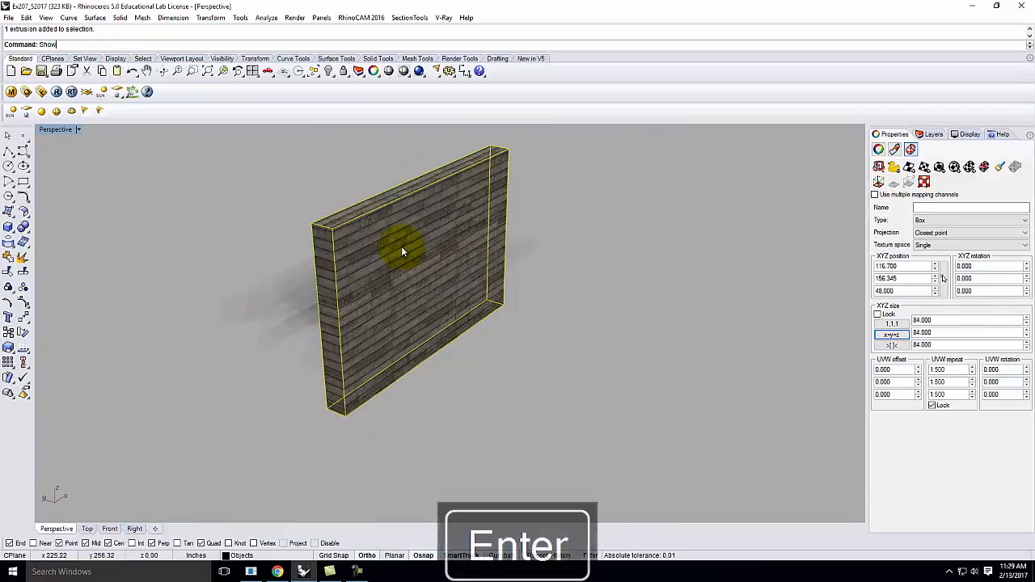
{"action": "left_click", "coordinate": [530, 207]}
{"action": "left_click", "coordinate": [527, 285]}
{"action": "left_click", "coordinate": [625, 234]}
Step: Hide the box, the wall, the cylinder, the curved solid and the cone, leaving only the sphere
{"action": "right_click_drag", "start_coordinate": [625, 234], "coordinate": [538, 309]}
{"action": "left_click", "coordinate": [538, 310]}
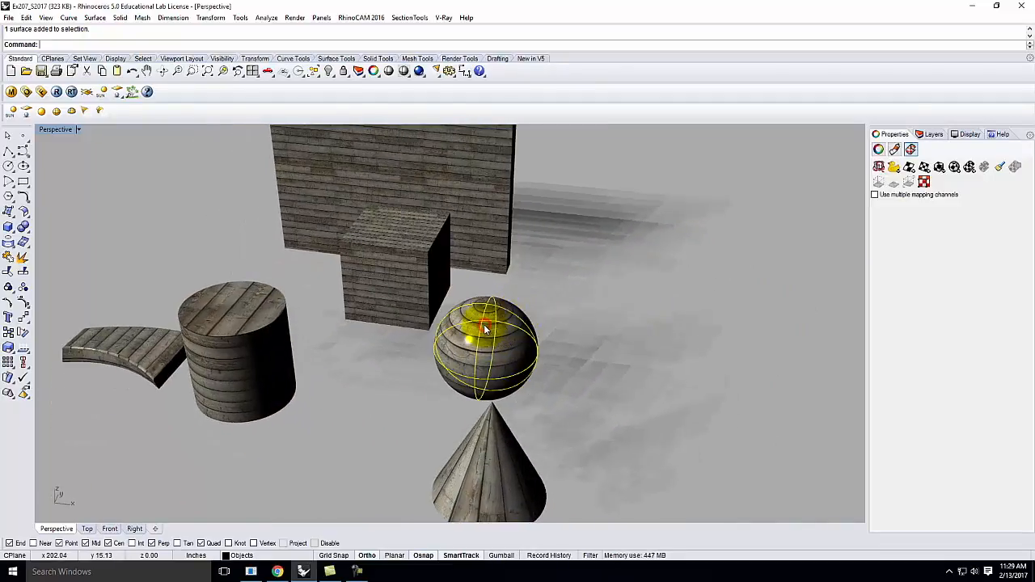
{"action": "scroll", "coordinate": [590, 305], "scroll_direction": "down", "scroll_amount": 3}
{"action": "left_click", "coordinate": [593, 298]}
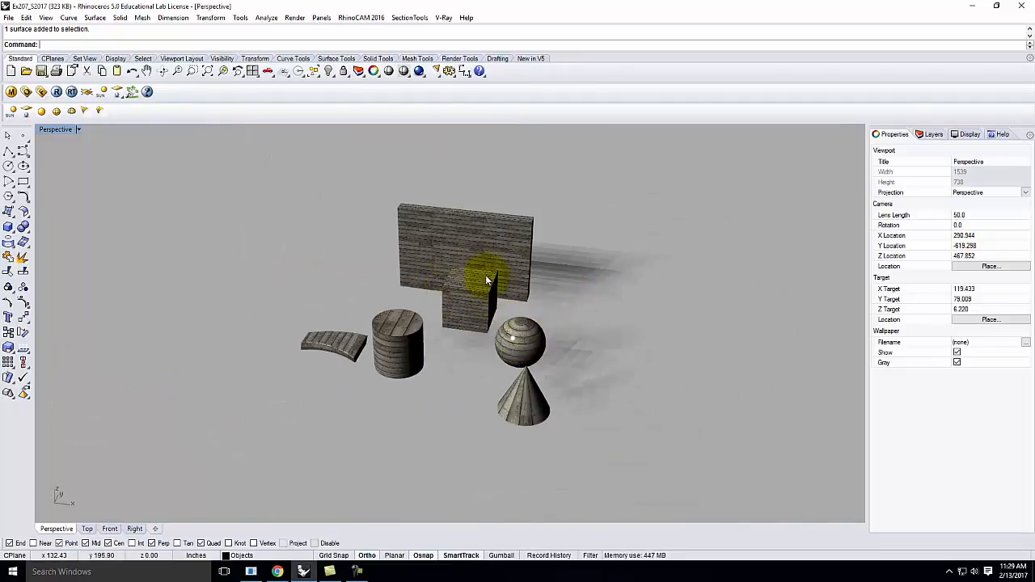
{"action": "left_click", "coordinate": [466, 287]}
{"action": "left_click", "coordinate": [474, 249], "text": "shift"}
{"action": "left_click", "coordinate": [395, 313], "text": "shift"}
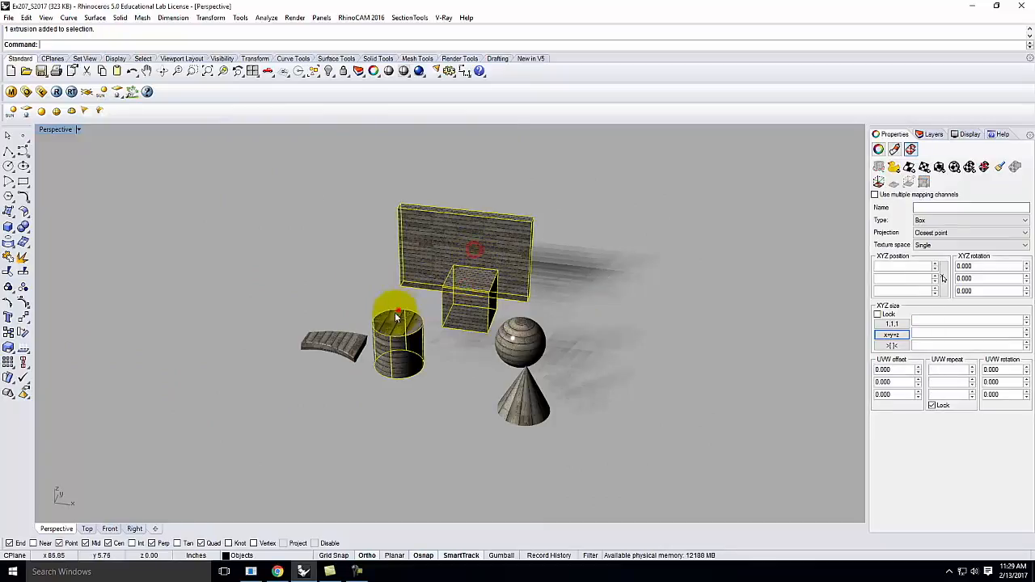
{"action": "left_click", "coordinate": [340, 344], "text": "shift"}
{"action": "left_click", "coordinate": [522, 389], "text": "shift"}
{"action": "key", "text": "Return"}
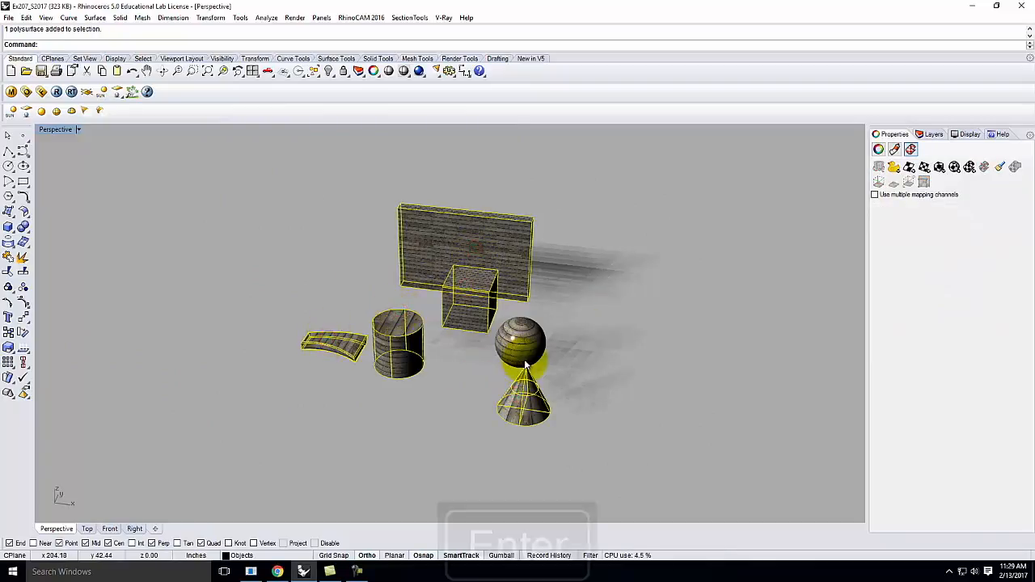
Step: Zoom in on the sphere and examine how the wood planks wrap around its surface and converge at its pole
{"action": "left_click", "coordinate": [525, 366]}
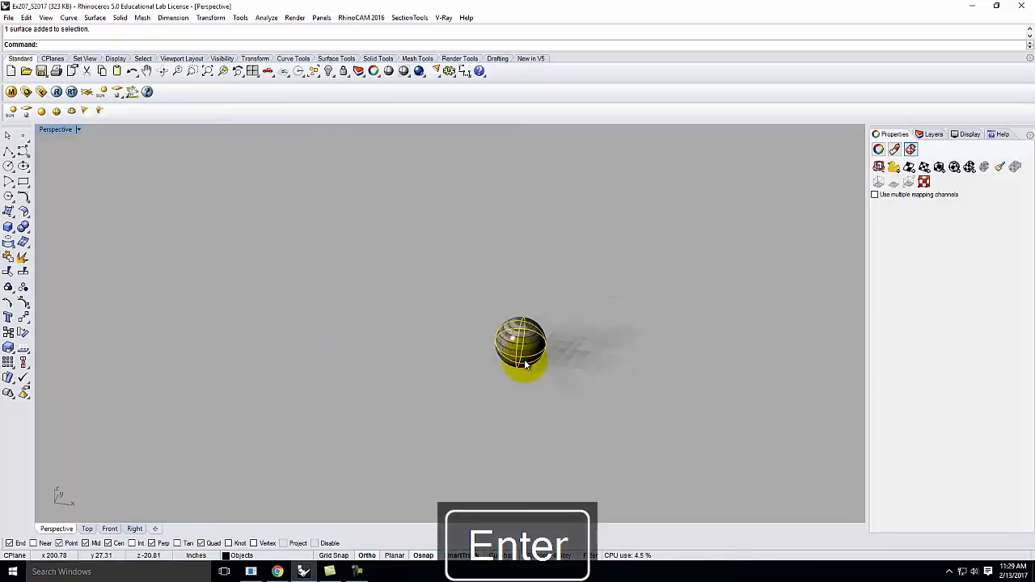
{"action": "type", "text": "z"}
{"action": "key", "text": "Return"}
{"action": "type", "text": "s"}
{"action": "key", "text": "Return"}
{"action": "mouse_move", "coordinate": [524, 359]}
{"action": "right_mouse_down"}
{"action": "mouse_move", "coordinate": [460, 437]}
{"action": "mouse_move", "coordinate": [536, 375]}
{"action": "right_mouse_up"}
{"action": "left_click", "coordinate": [719, 283]}
{"action": "scroll", "coordinate": [593, 210], "scroll_direction": "down", "scroll_amount": 3}
{"action": "right_click_drag", "start_coordinate": [596, 324], "coordinate": [653, 332]}
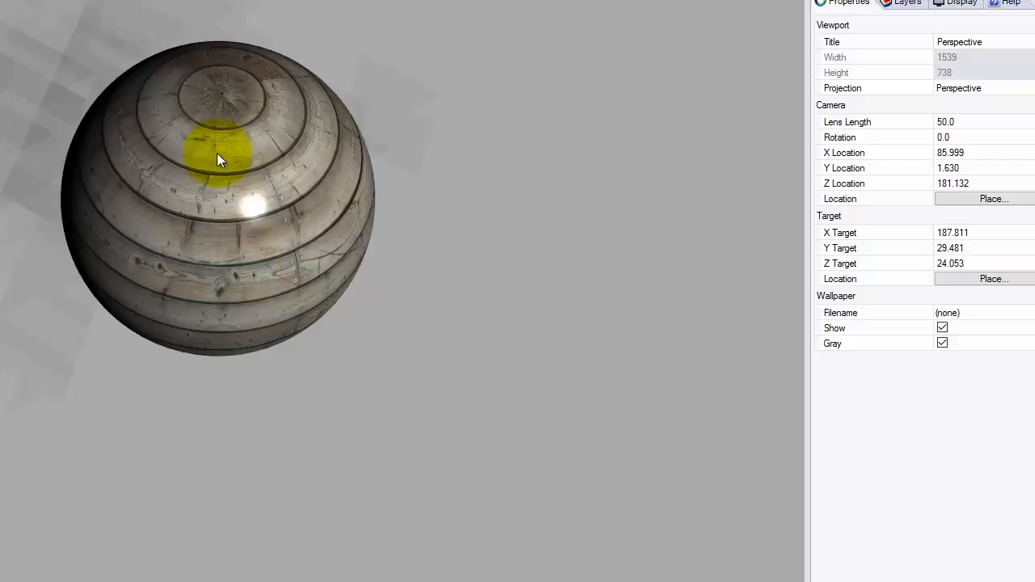
{"action": "mouse_move", "coordinate": [310, 367]}
{"action": "right_mouse_down"}
{"action": "mouse_move", "coordinate": [316, 261]}
{"action": "mouse_move", "coordinate": [331, 234]}
{"action": "mouse_move", "coordinate": [464, 273]}
{"action": "mouse_move", "coordinate": [134, 296]}
{"action": "mouse_move", "coordinate": [173, 293]}
{"action": "right_mouse_up"}
Step: Try a box mapping on the sphere and examine the seams where the planks meet
{"action": "left_click", "coordinate": [247, 154]}
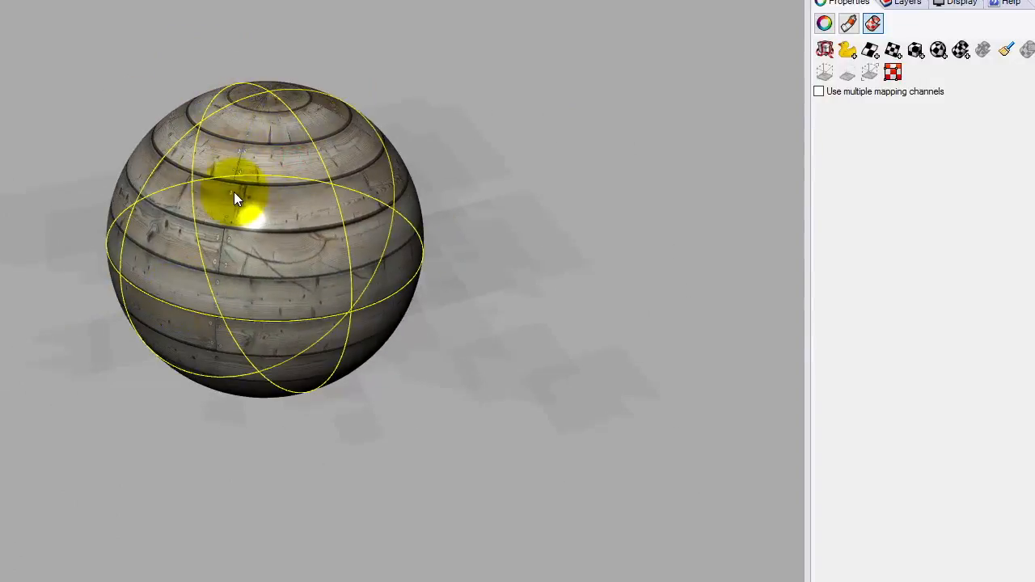
{"action": "left_click", "coordinate": [915, 51]}
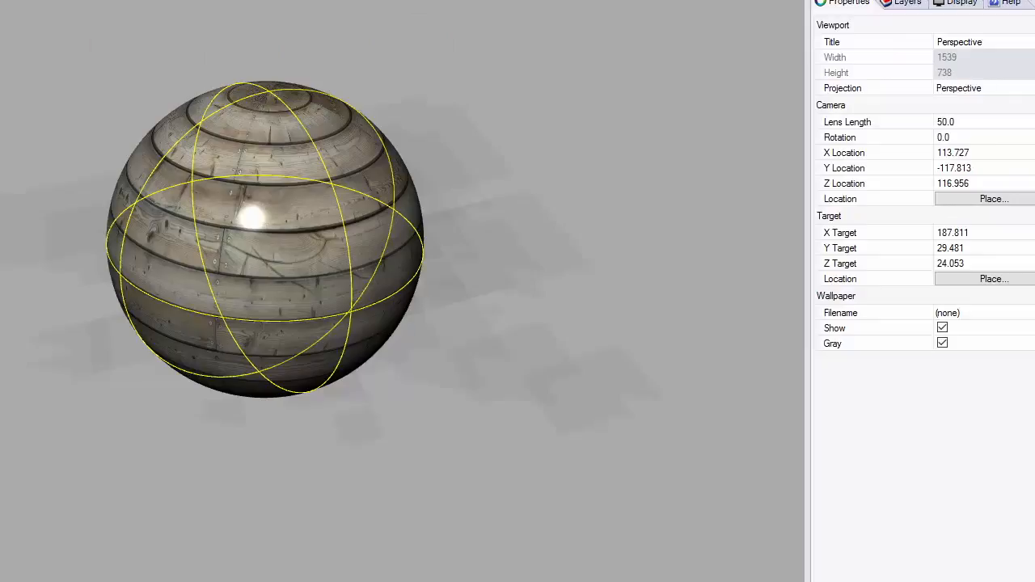
{"action": "key", "text": "Return"}
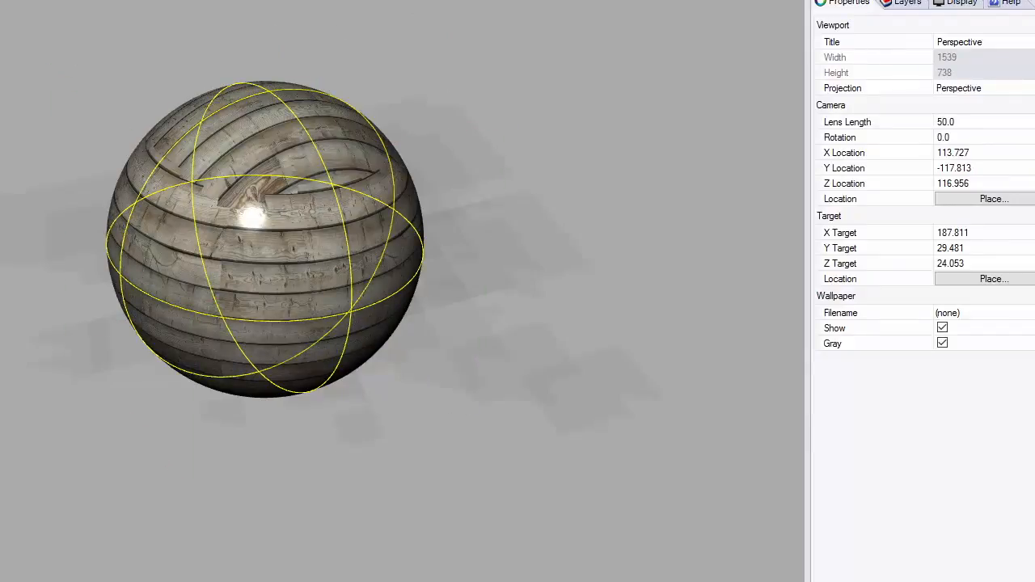
{"action": "left_click", "coordinate": [650, 201]}
{"action": "scroll", "coordinate": [360, 172], "scroll_direction": "up", "scroll_amount": 5}
{"action": "right_click_drag", "start_coordinate": [360, 172], "coordinate": [399, 185]}
{"action": "scroll", "coordinate": [231, 169], "scroll_direction": "up", "scroll_amount": 5}
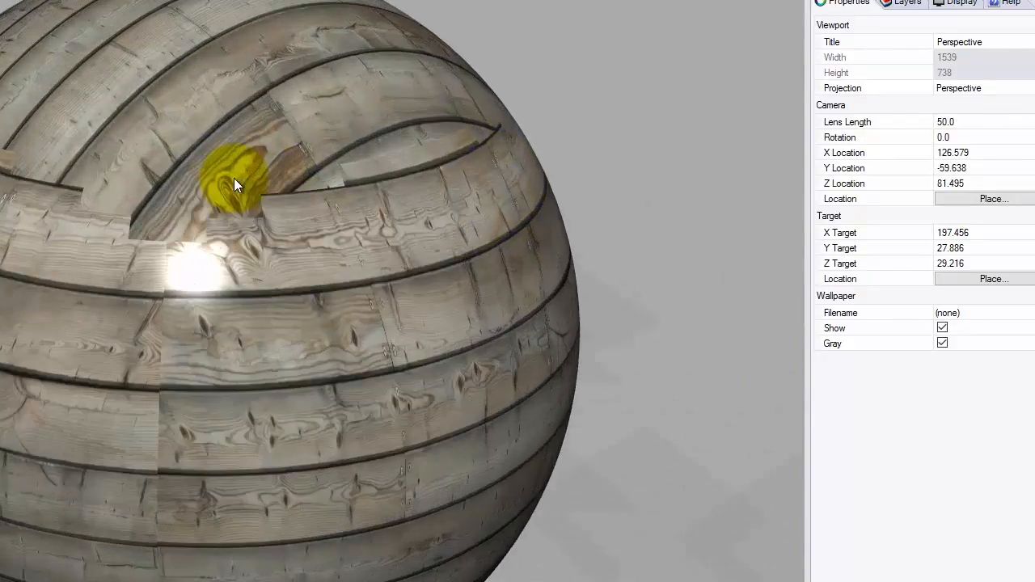
{"action": "right_click_drag", "start_coordinate": [238, 173], "coordinate": [227, 208]}
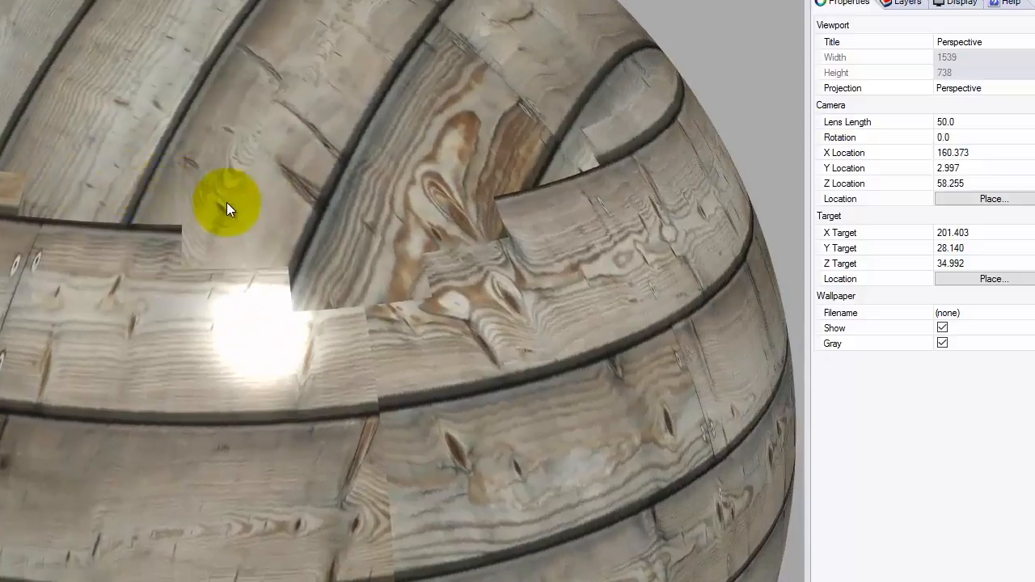
{"action": "right_click_drag", "start_coordinate": [648, 158], "coordinate": [522, 202]}
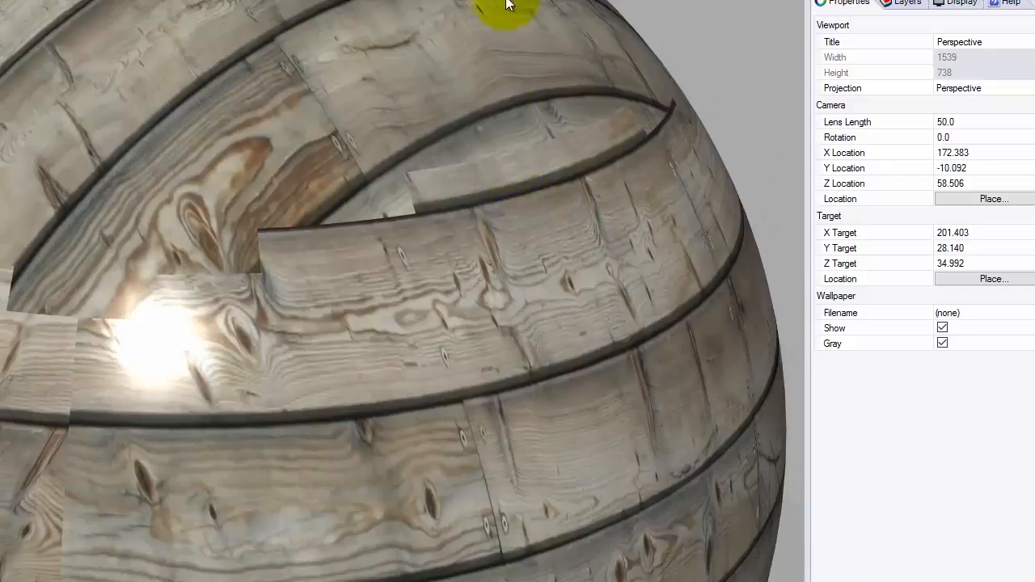
Step: Replace the sphere's box mapping with a spherical mapping fitted to its bounding box
{"action": "left_click", "coordinate": [473, 96]}
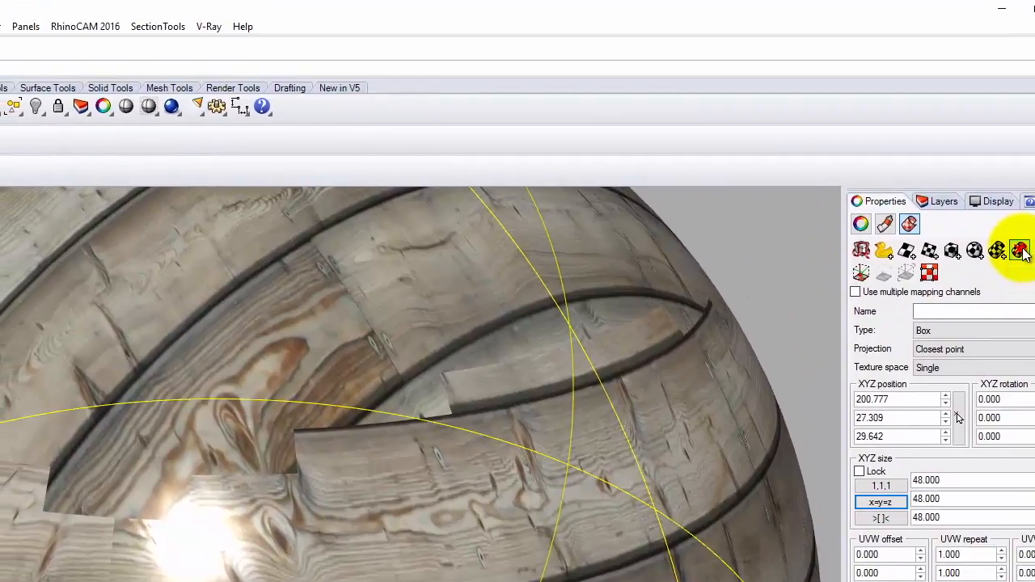
{"action": "left_click", "coordinate": [984, 50]}
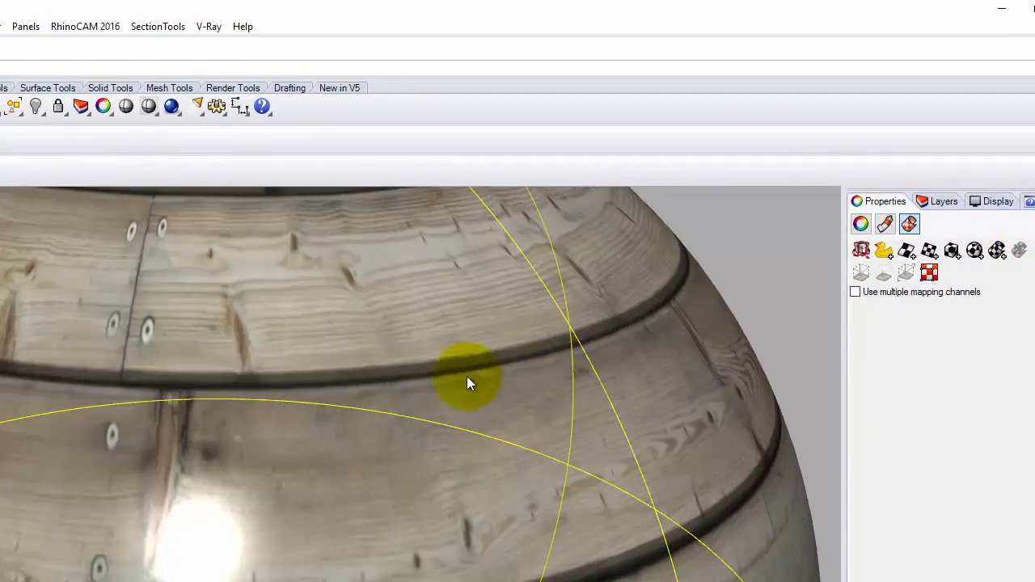
{"action": "left_click", "coordinate": [975, 253]}
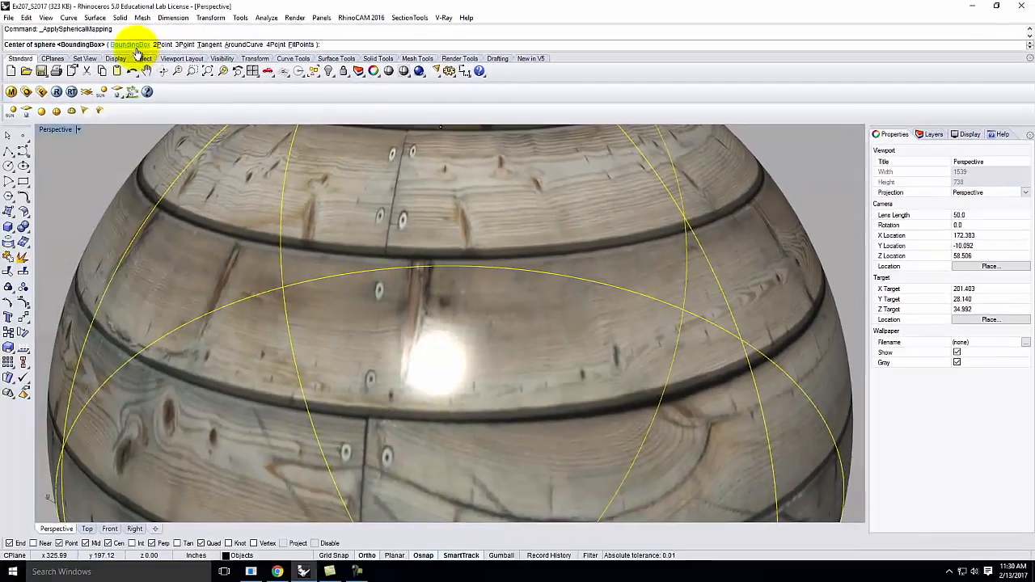
{"action": "left_click", "coordinate": [132, 46]}
{"action": "left_click", "coordinate": [129, 46]}
{"action": "scroll", "coordinate": [465, 274], "scroll_direction": "down", "scroll_amount": 2}
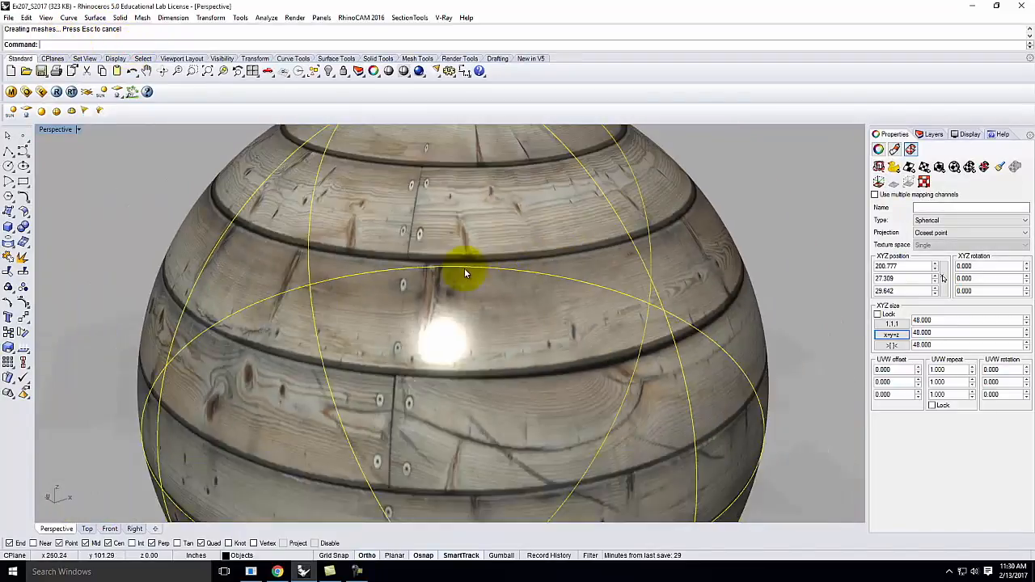
{"action": "scroll", "coordinate": [465, 274], "scroll_direction": "down", "scroll_amount": 2}
{"action": "left_click", "coordinate": [693, 241]}
{"action": "left_click", "coordinate": [522, 268]}
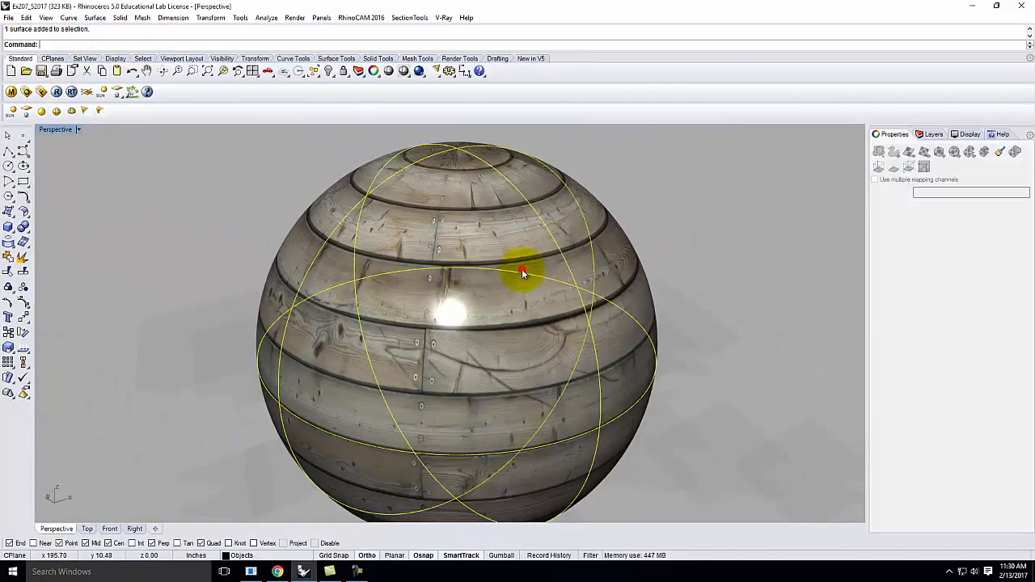
{"action": "right_click_drag", "start_coordinate": [693, 247], "coordinate": [686, 267]}
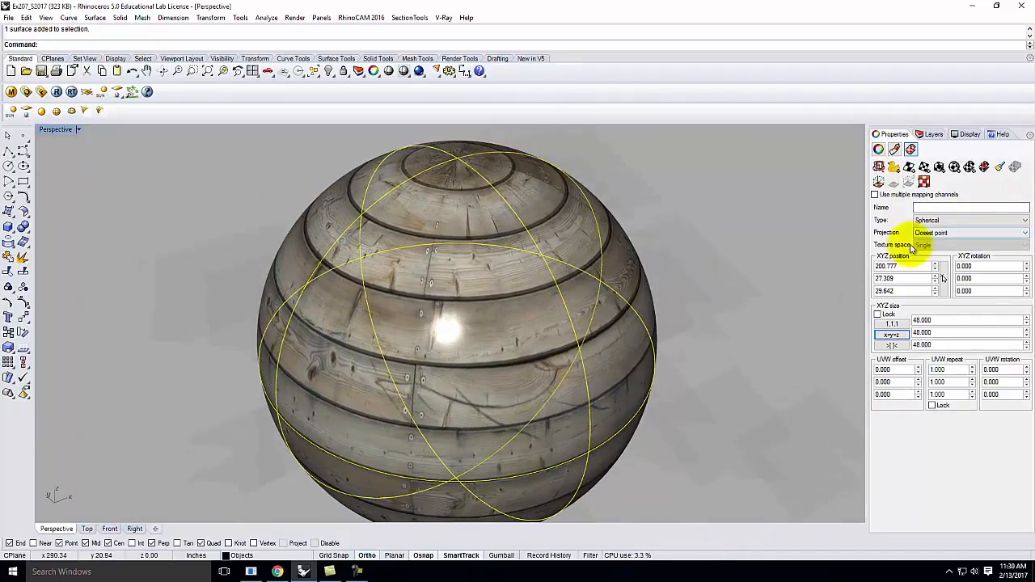
Step: Lock the sphere's UVW repeat and set it to 1.5 on all axes
{"action": "left_click", "coordinate": [933, 406]}
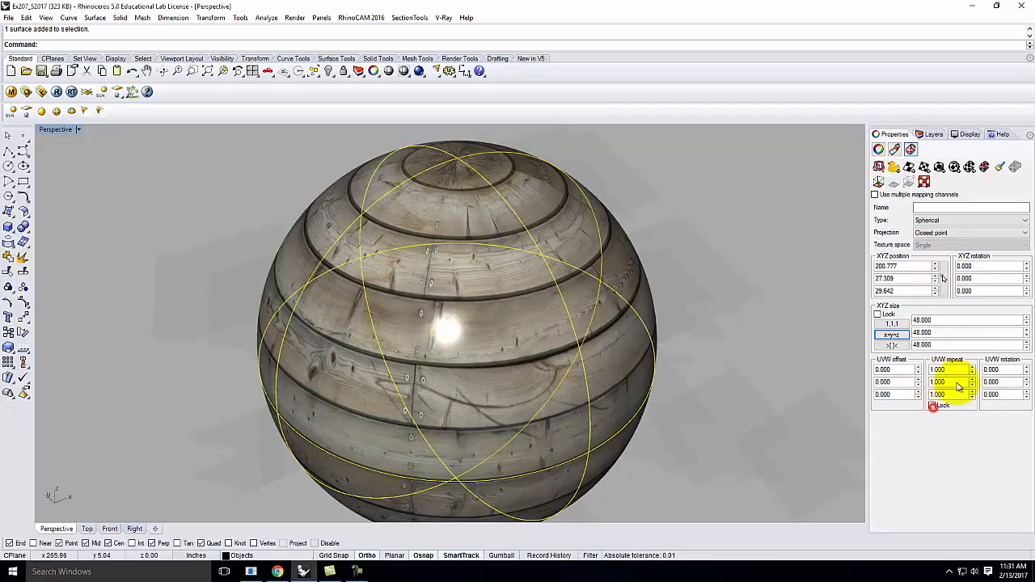
{"action": "left_click", "coordinate": [935, 406]}
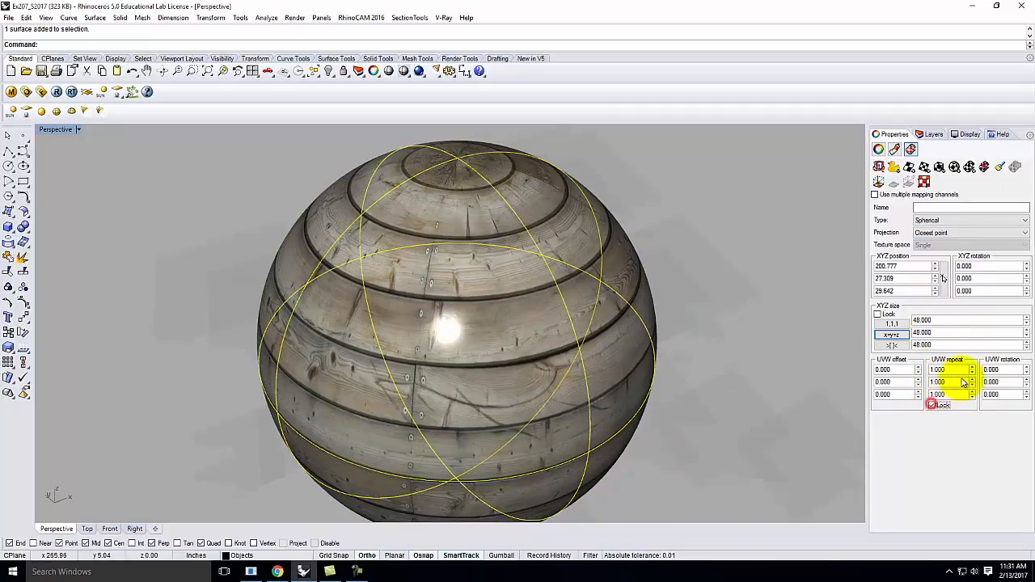
{"action": "double_click", "coordinate": [955, 370]}
{"action": "type", "text": "0.5"}
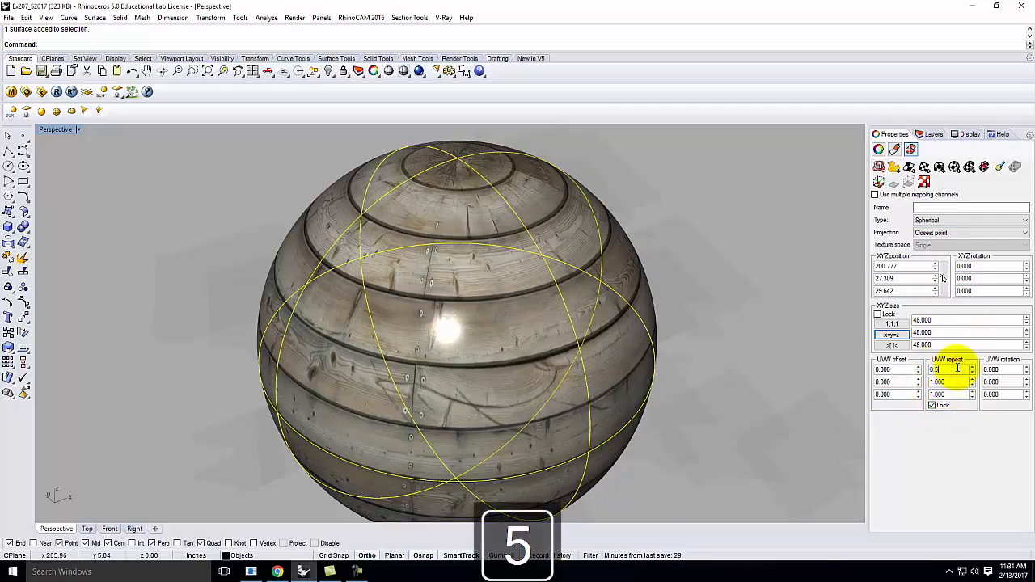
{"action": "key", "text": "BackSpace"}
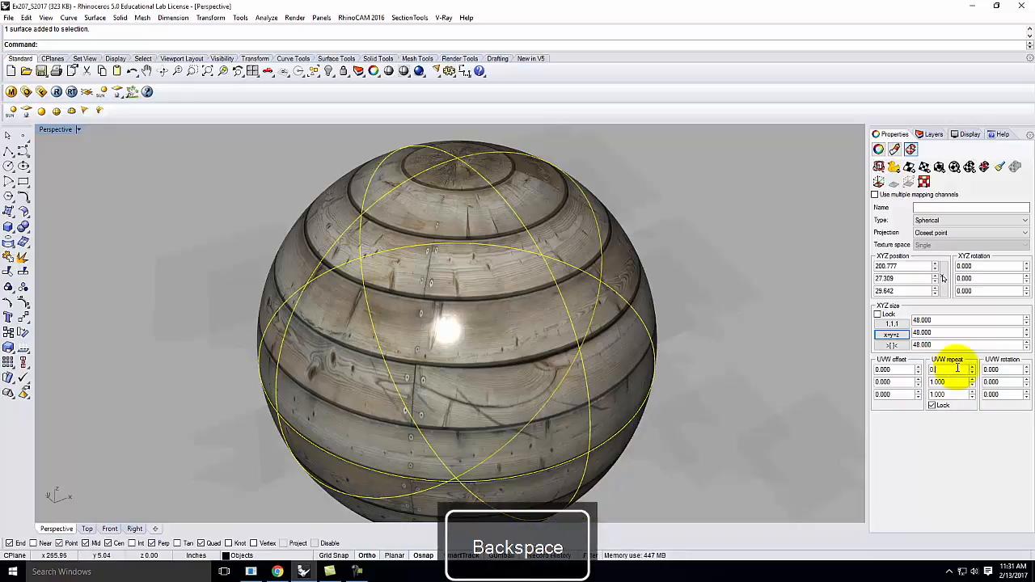
{"action": "key", "text": "Delete"}
{"action": "type", "text": "5"}
{"action": "key", "text": "Tab"}
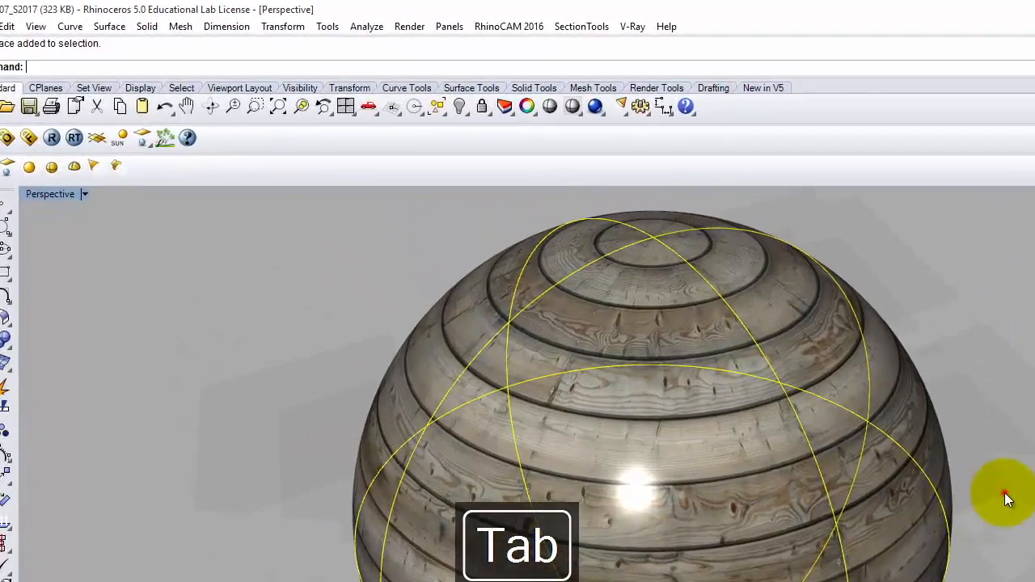
{"action": "left_click", "coordinate": [974, 474]}
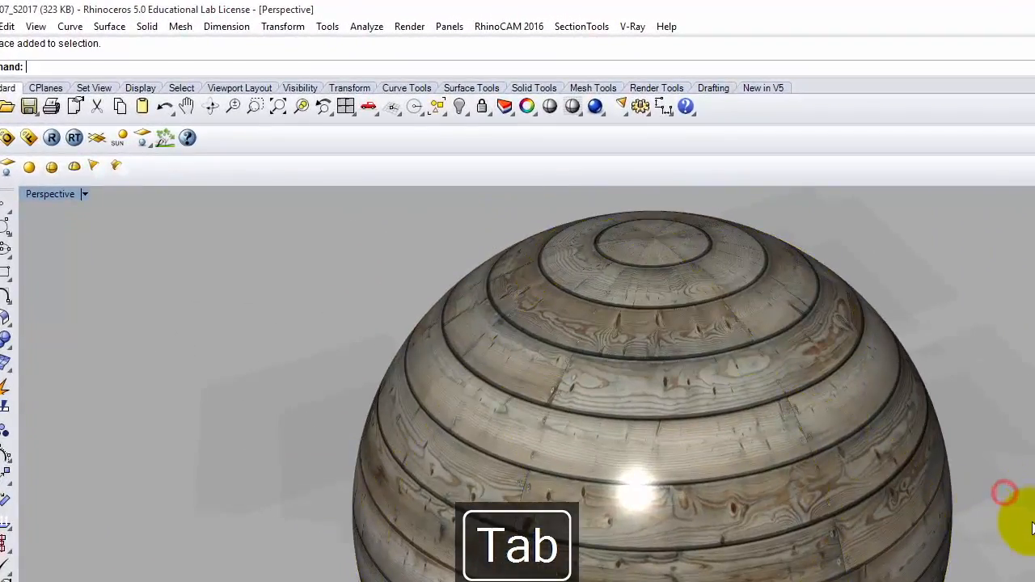
{"action": "left_click", "coordinate": [703, 404]}
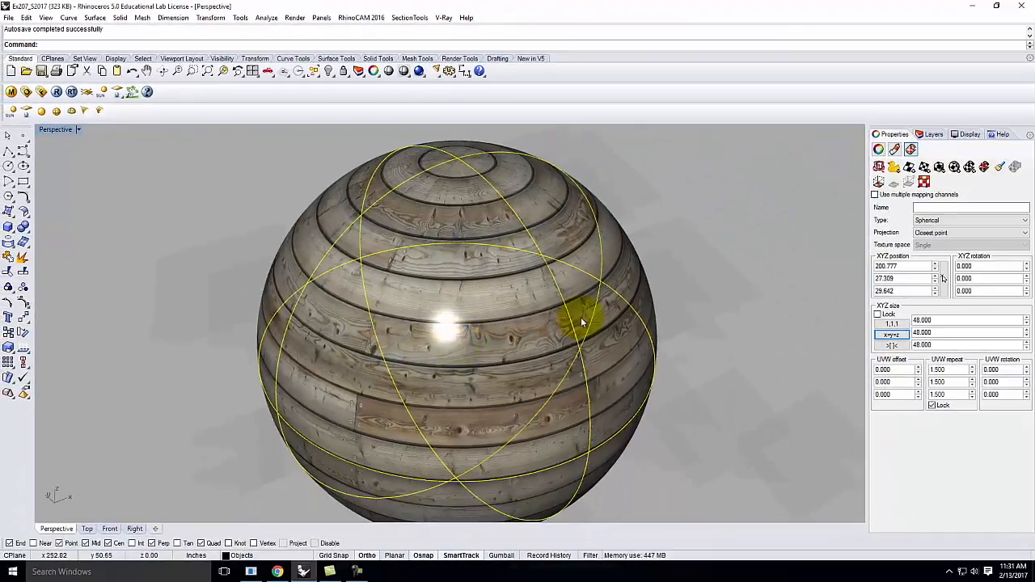
Step: Show all the hidden solids again
{"action": "scroll", "coordinate": [709, 278], "scroll_direction": "down", "scroll_amount": 5}
{"action": "left_click", "coordinate": [738, 265]}
{"action": "type", "text": "Show"}
{"action": "key", "text": "Return"}
{"action": "scroll", "coordinate": [384, 212], "scroll_direction": "down", "scroll_amount": 3}
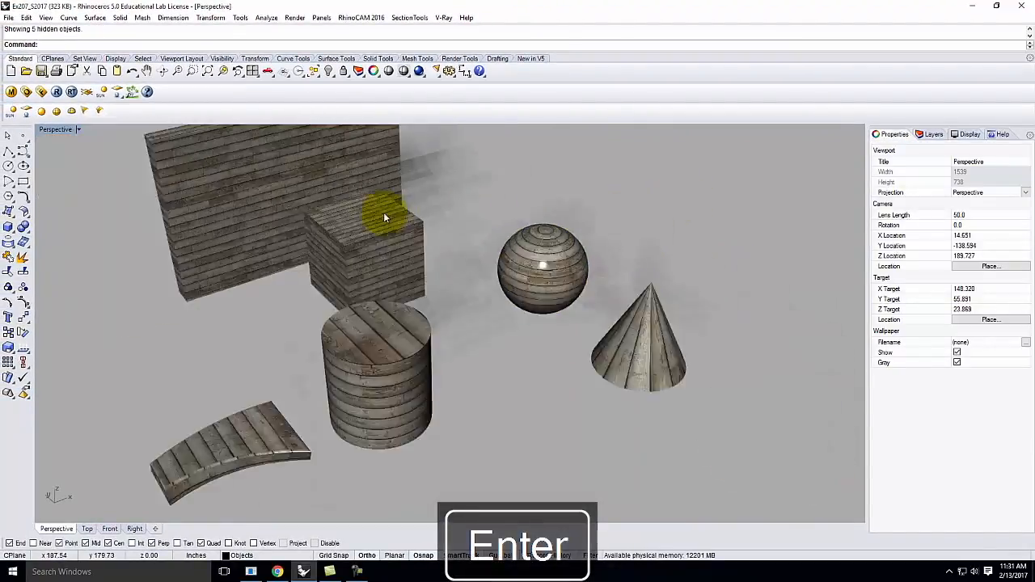
Step: Hide the wall, the box and the sphere
{"action": "left_click", "coordinate": [314, 196]}
{"action": "left_click", "coordinate": [363, 234], "text": "shift"}
{"action": "left_click", "coordinate": [483, 243], "text": "shift"}
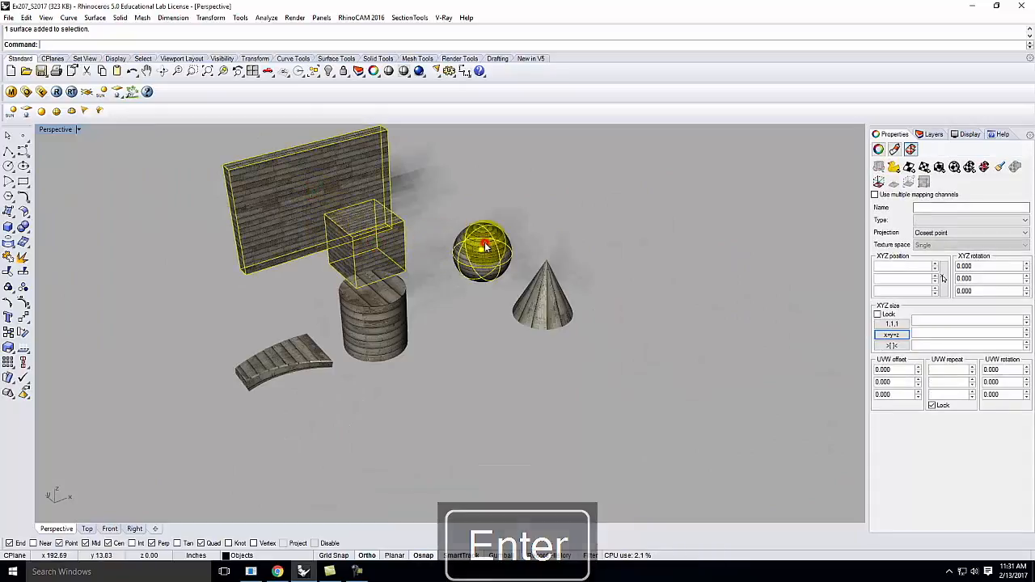
{"action": "type", "text": "Hide"}
{"action": "key", "text": "Return"}
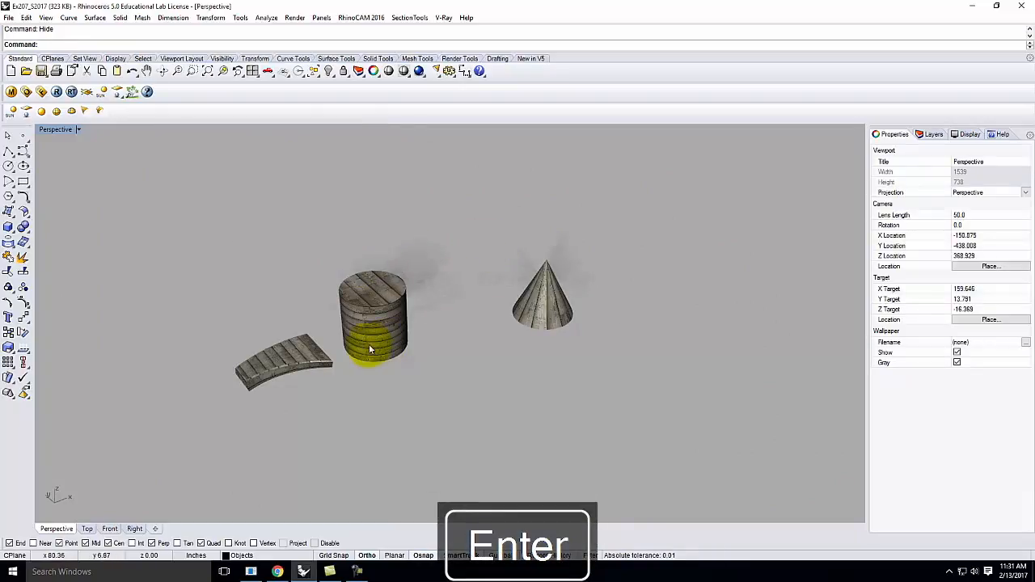
Step: Apply a capped cylindrical mapping to the cylinder using its bounding box and World coordinates, and check the planks on its side and top
{"action": "left_click", "coordinate": [366, 347]}
{"action": "scroll", "coordinate": [324, 317], "scroll_direction": "up", "scroll_amount": 5}
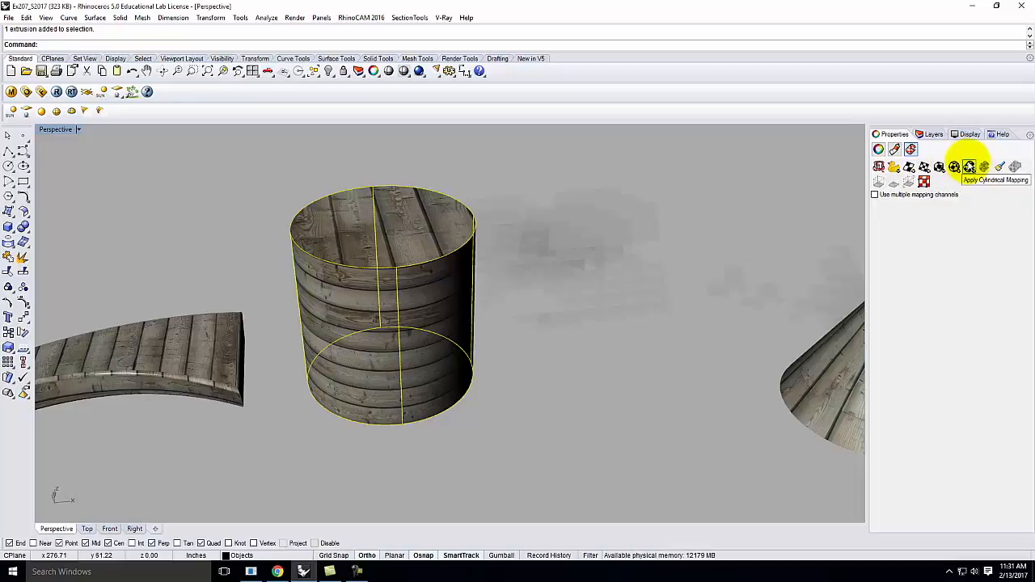
{"action": "left_click", "coordinate": [969, 167]}
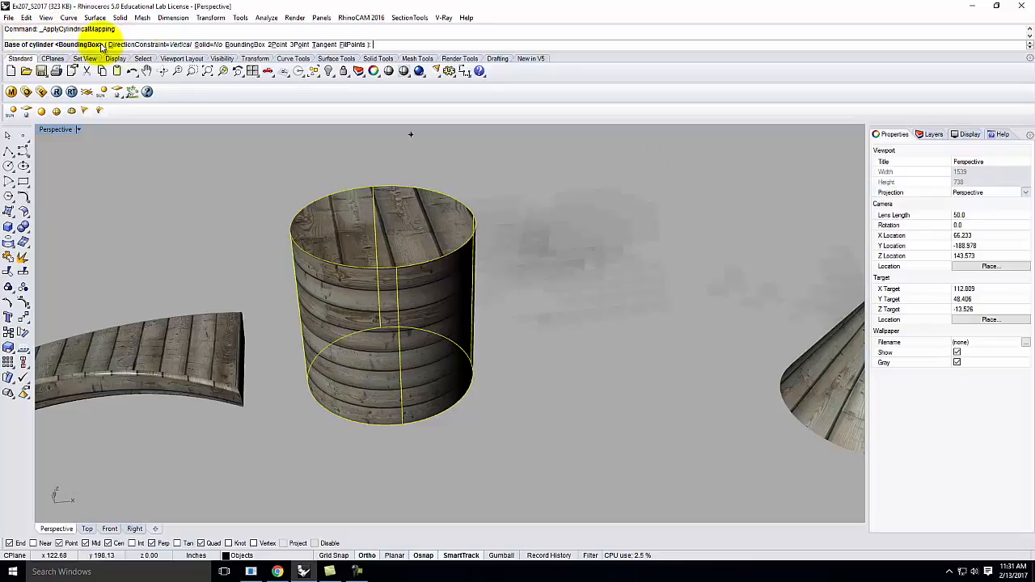
{"action": "left_click", "coordinate": [246, 45]}
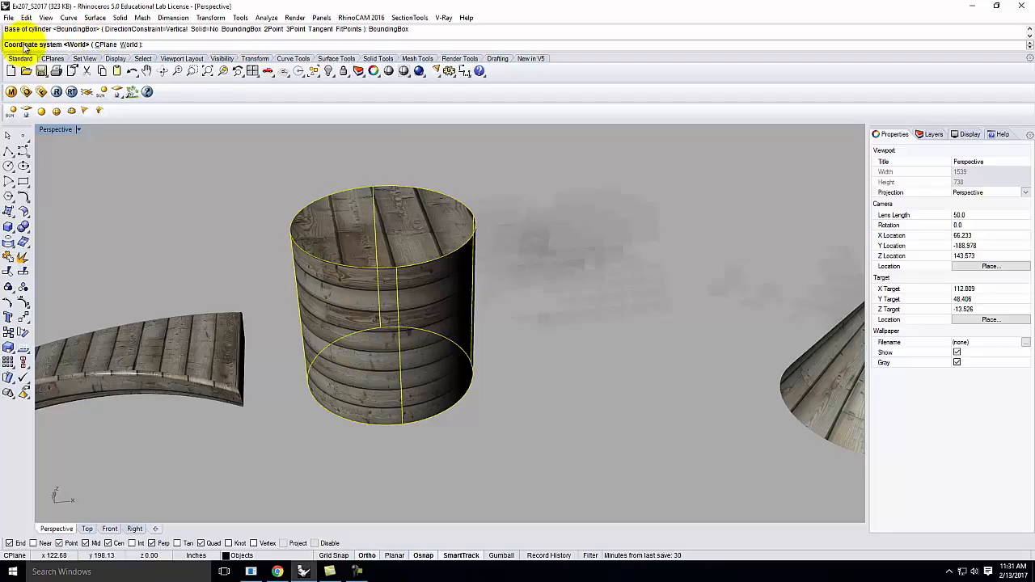
{"action": "left_click", "coordinate": [127, 45]}
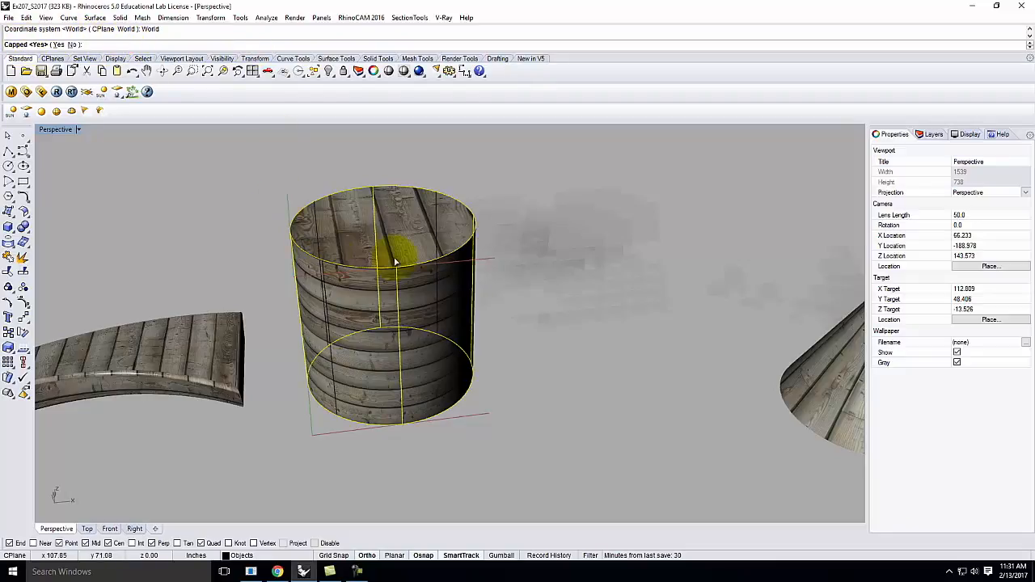
{"action": "left_click", "coordinate": [59, 45]}
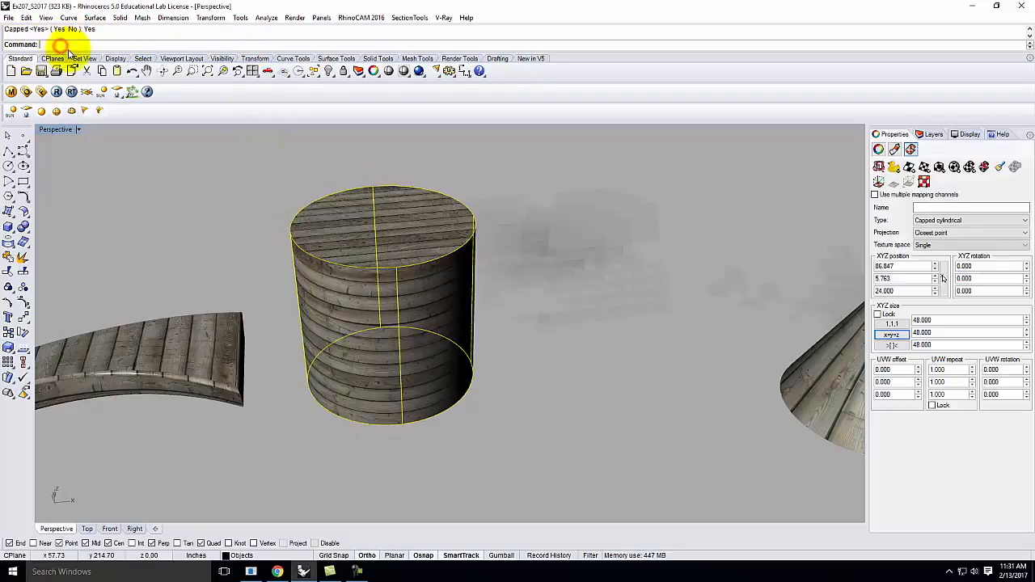
{"action": "left_click", "coordinate": [539, 289]}
{"action": "right_click_drag", "start_coordinate": [596, 310], "coordinate": [397, 311]}
{"action": "scroll", "coordinate": [396, 309], "scroll_direction": "up", "scroll_amount": 3}
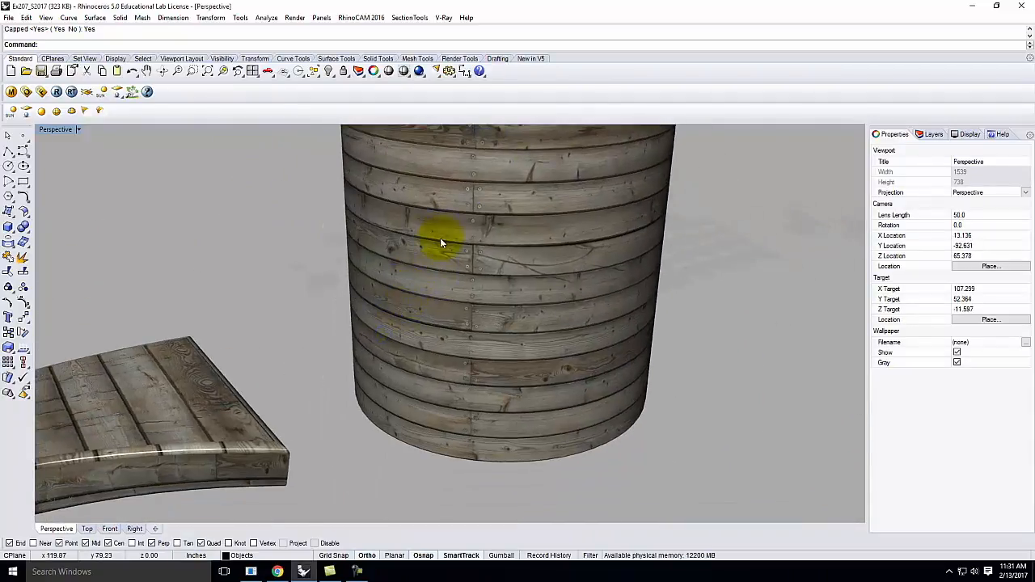
{"action": "right_click_drag", "start_coordinate": [467, 217], "coordinate": [467, 264]}
{"action": "right_click_drag", "start_coordinate": [577, 331], "coordinate": [609, 307]}
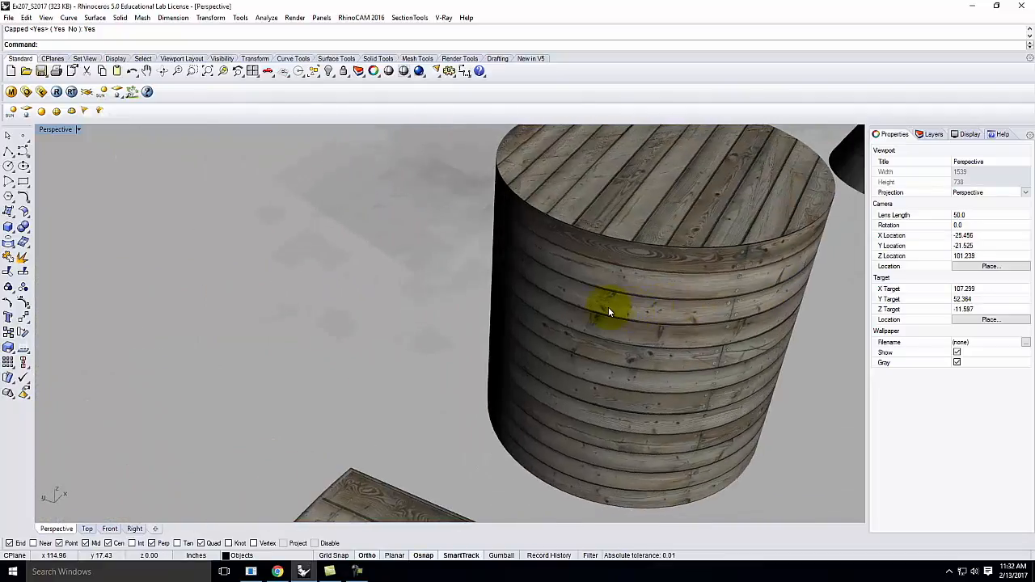
{"action": "right_click_drag", "start_coordinate": [609, 338], "coordinate": [468, 257]}
Step: Lock the cylinder's UVW repeat, set it to 0.5, and check the planks on its top and side
{"action": "left_click", "coordinate": [467, 257]}
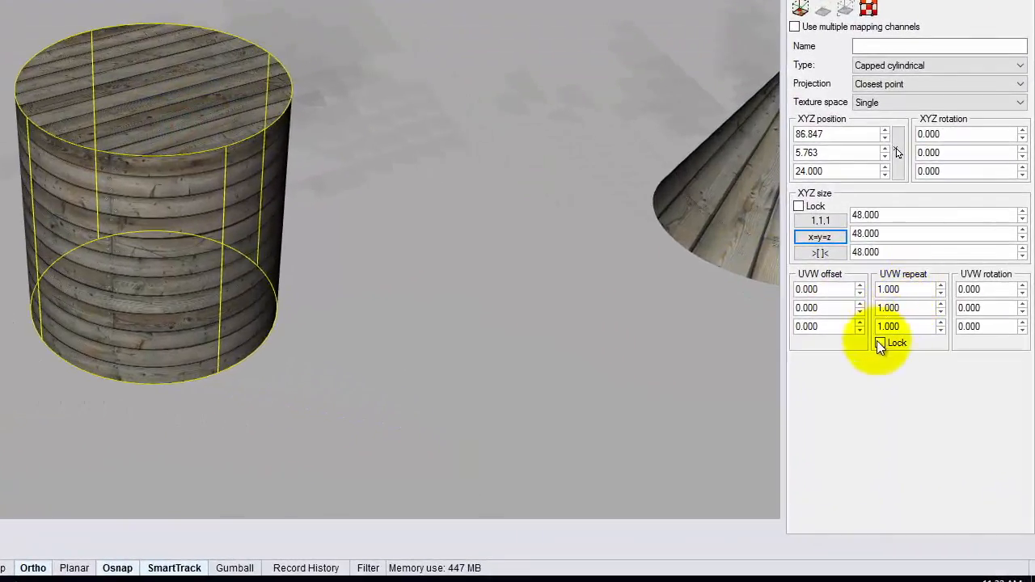
{"action": "left_click", "coordinate": [879, 343]}
{"action": "double_click", "coordinate": [912, 289]}
{"action": "type", "text": "0"}
{"action": "key", "text": "Delete"}
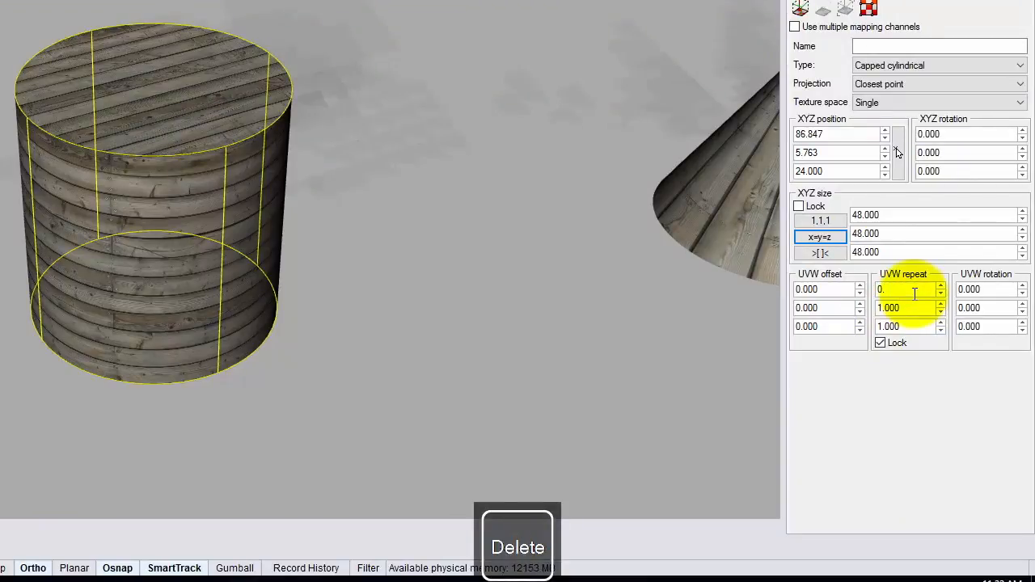
{"action": "type", "text": "5"}
{"action": "key", "text": "Return"}
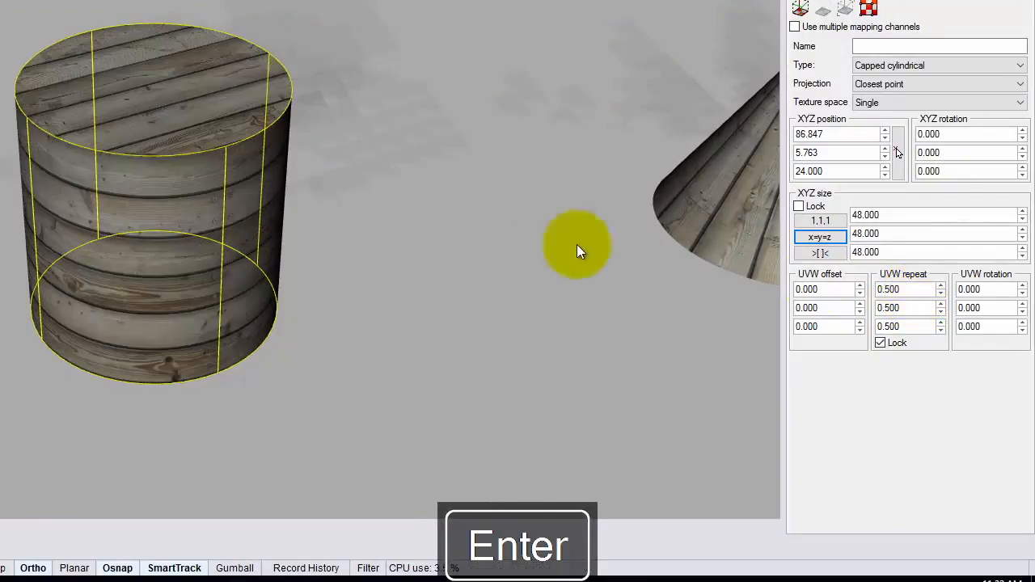
{"action": "left_click", "coordinate": [316, 247]}
{"action": "right_click_drag", "start_coordinate": [316, 247], "coordinate": [238, 141]}
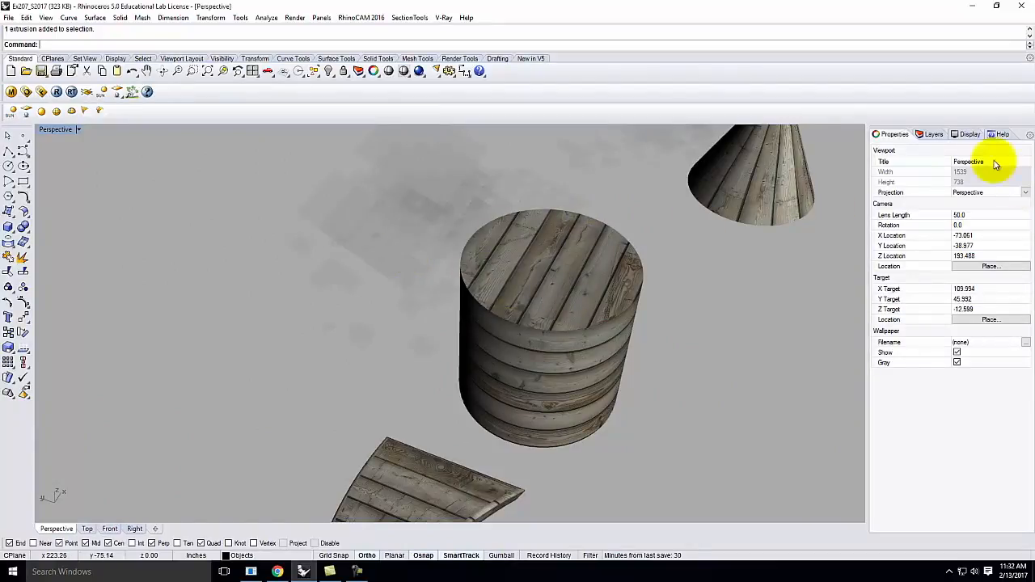
Step: Hide the cylinder
{"action": "scroll", "coordinate": [200, 343], "scroll_direction": "down", "scroll_amount": 6}
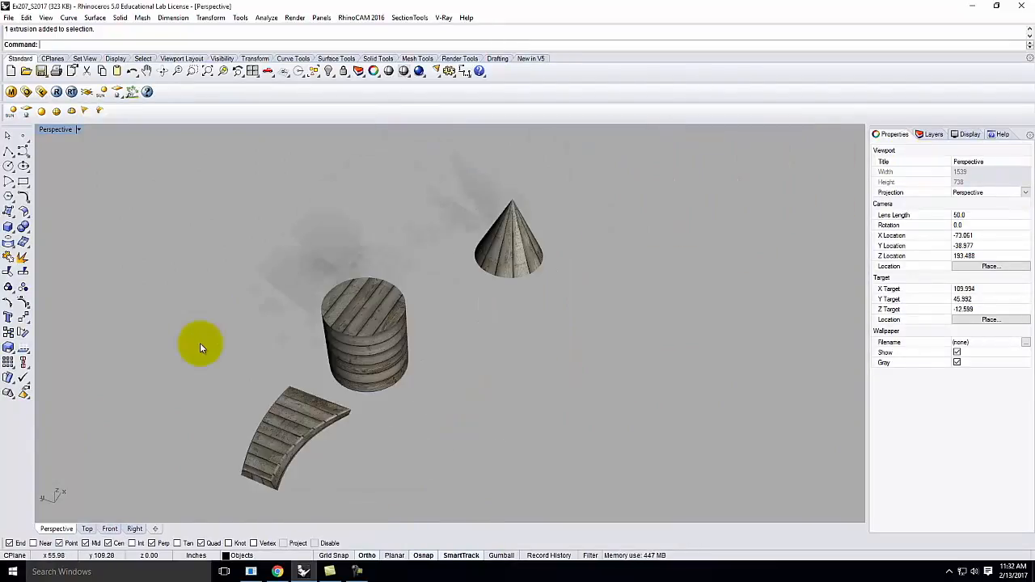
{"action": "left_click", "coordinate": [396, 372]}
{"action": "type", "text": "Hid"}
{"action": "key", "text": "Return"}
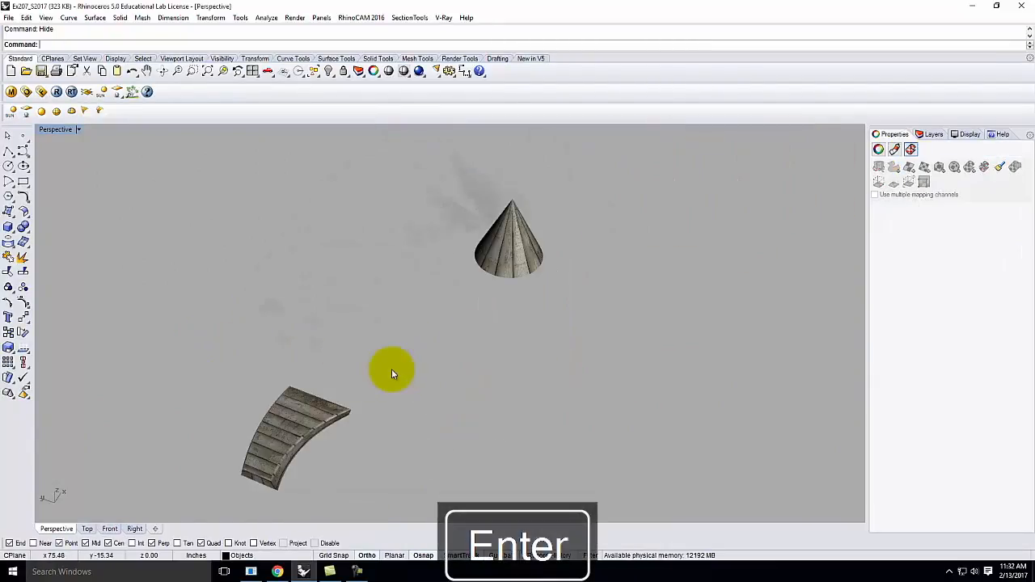
Step: Try a capped cylindrical mapping on the cone using its bounding box and World coordinates, and check how the planks wrap around it
{"action": "left_click", "coordinate": [497, 265]}
{"action": "type", "text": "Z"}
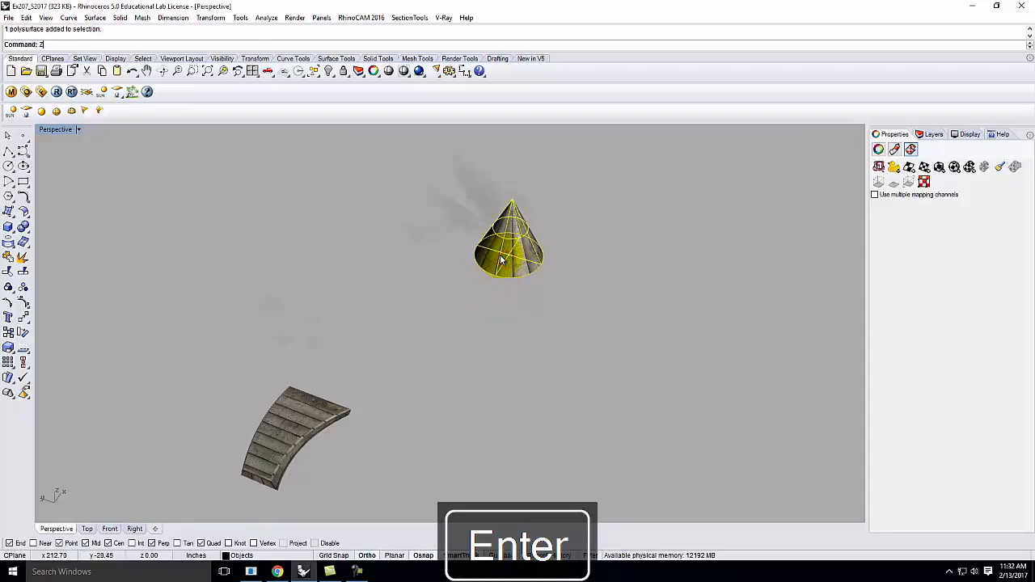
{"action": "key", "text": "Return"}
{"action": "type", "text": "s"}
{"action": "key", "text": "Return"}
{"action": "scroll", "coordinate": [495, 318], "scroll_direction": "down", "scroll_amount": 6}
{"action": "right_click_drag", "start_coordinate": [557, 315], "coordinate": [498, 317]}
{"action": "scroll", "coordinate": [497, 317], "scroll_direction": "up", "scroll_amount": 4}
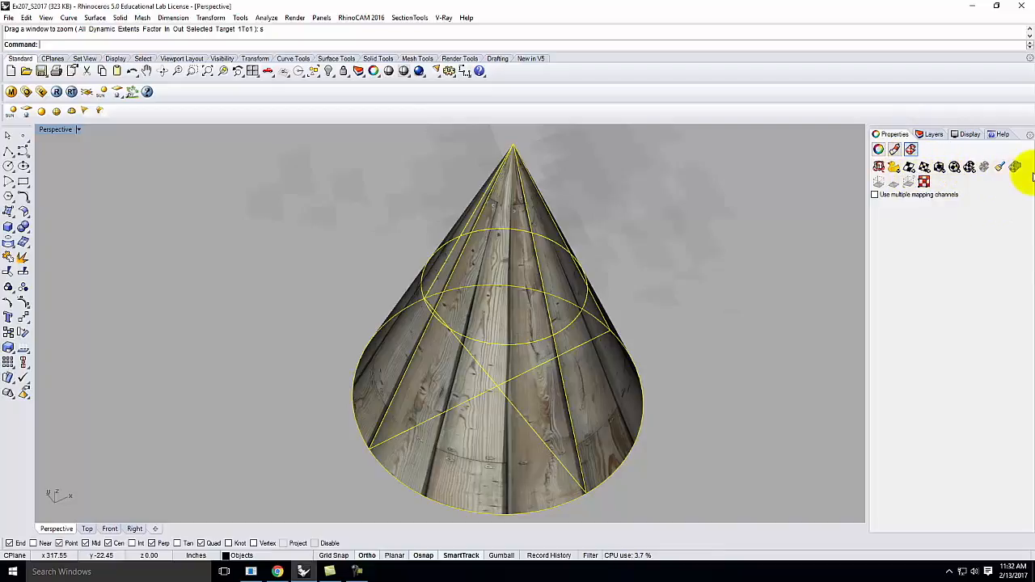
{"action": "left_click", "coordinate": [970, 168]}
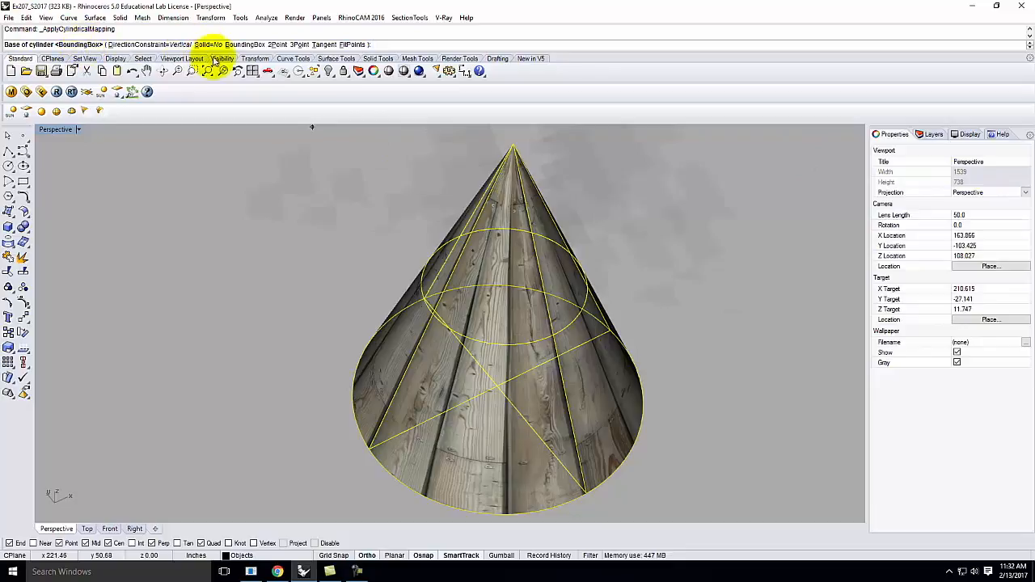
{"action": "key", "text": "Return"}
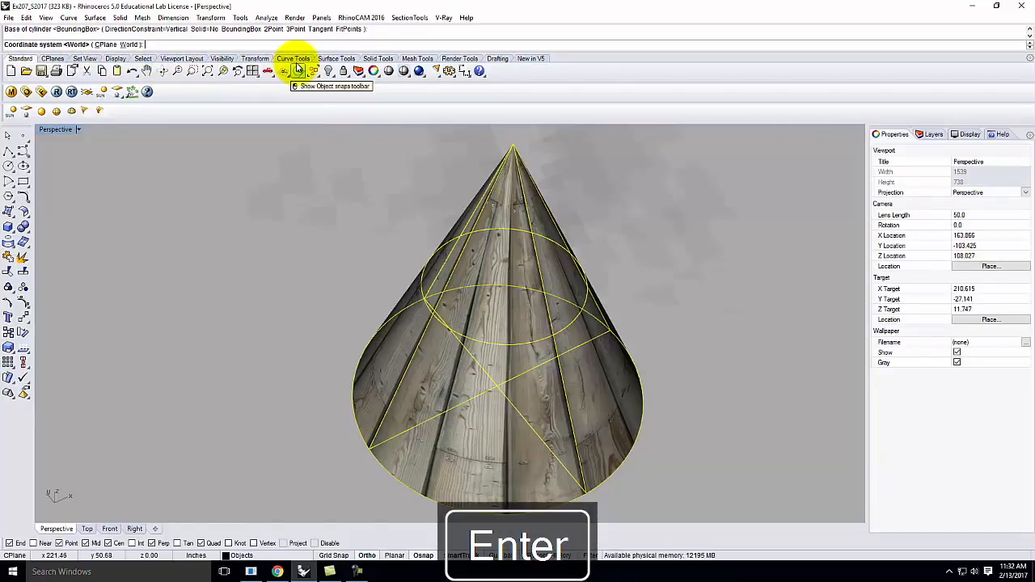
{"action": "key", "text": "Return"}
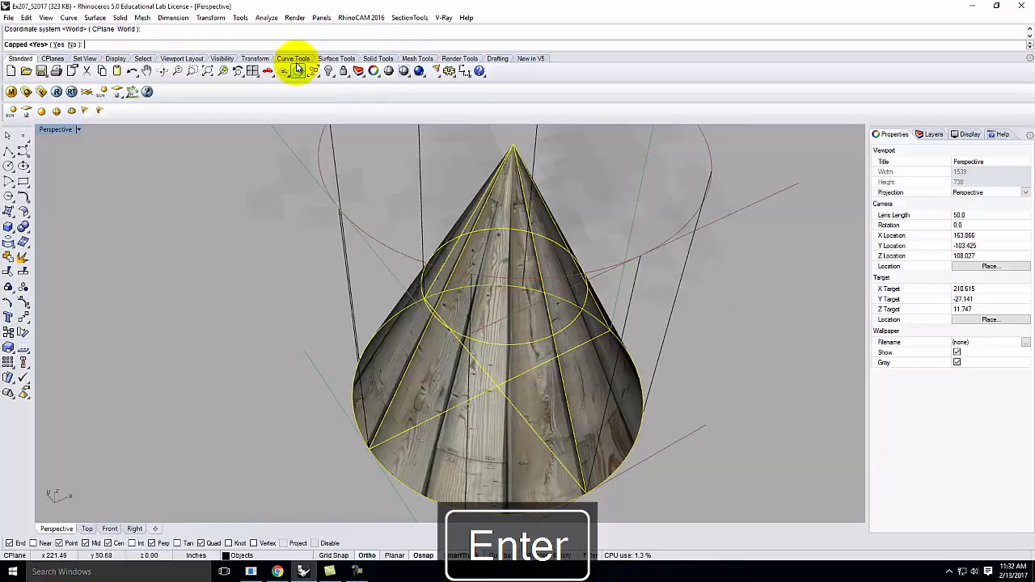
{"action": "key", "text": "Return"}
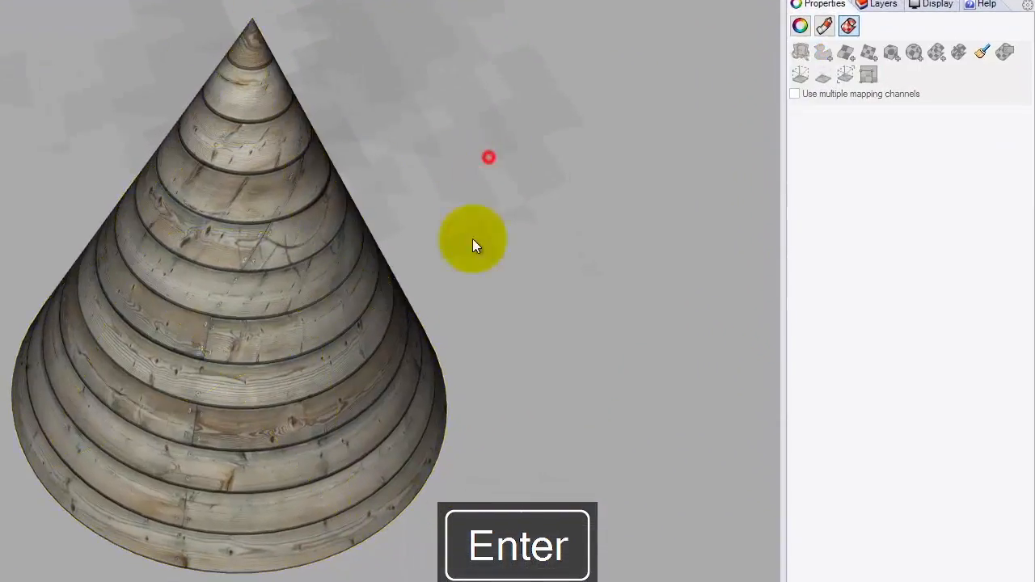
{"action": "right_click_drag", "start_coordinate": [473, 238], "coordinate": [481, 368]}
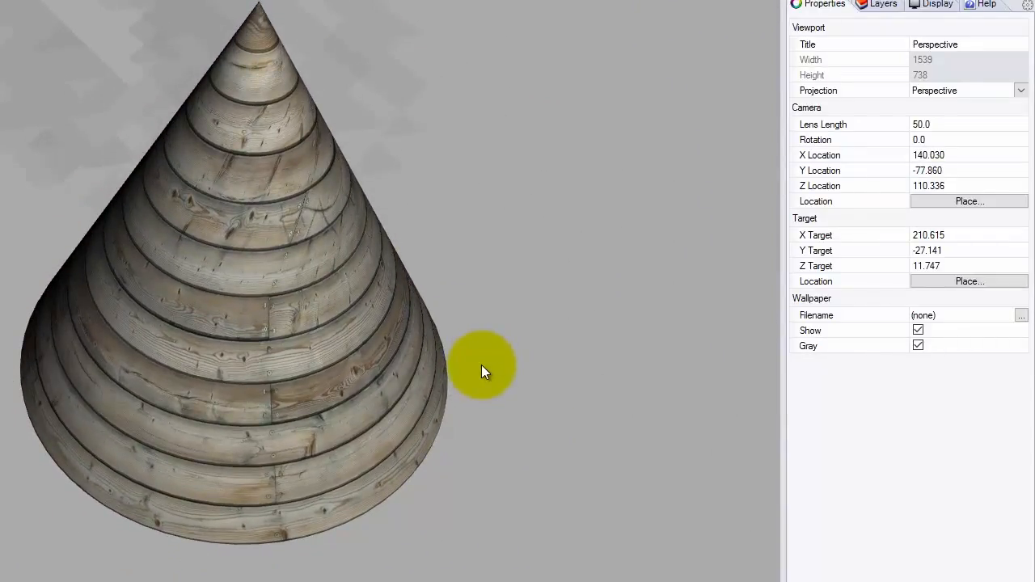
{"action": "scroll", "coordinate": [256, 377], "scroll_direction": "down", "scroll_amount": 4}
{"action": "scroll", "coordinate": [268, 334], "scroll_direction": "up", "scroll_amount": 3}
{"action": "right_click_drag", "start_coordinate": [268, 334], "coordinate": [308, 278]}
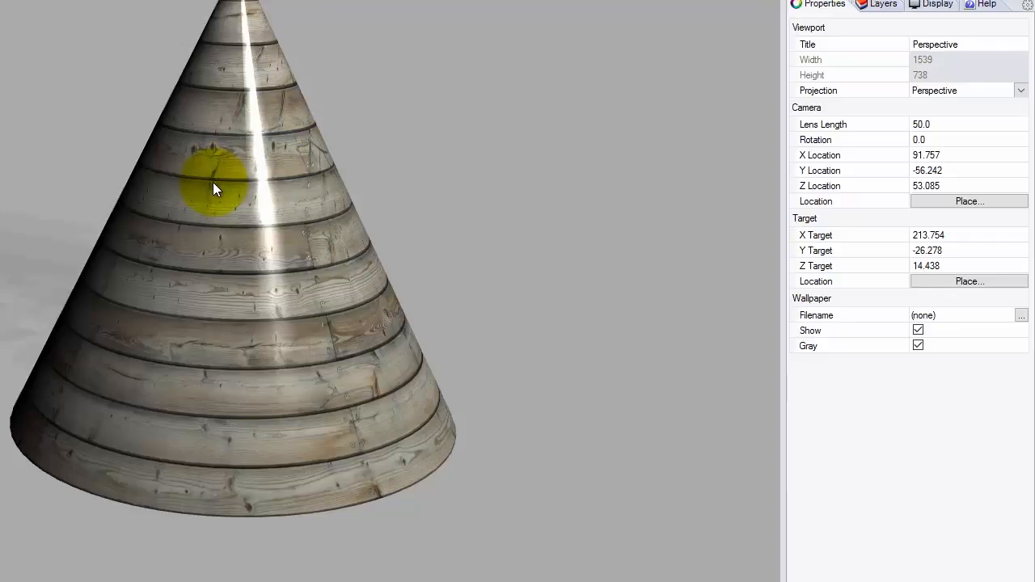
Step: Undo the cone's cylindrical mapping
{"action": "key", "text": "ctrl+z"}
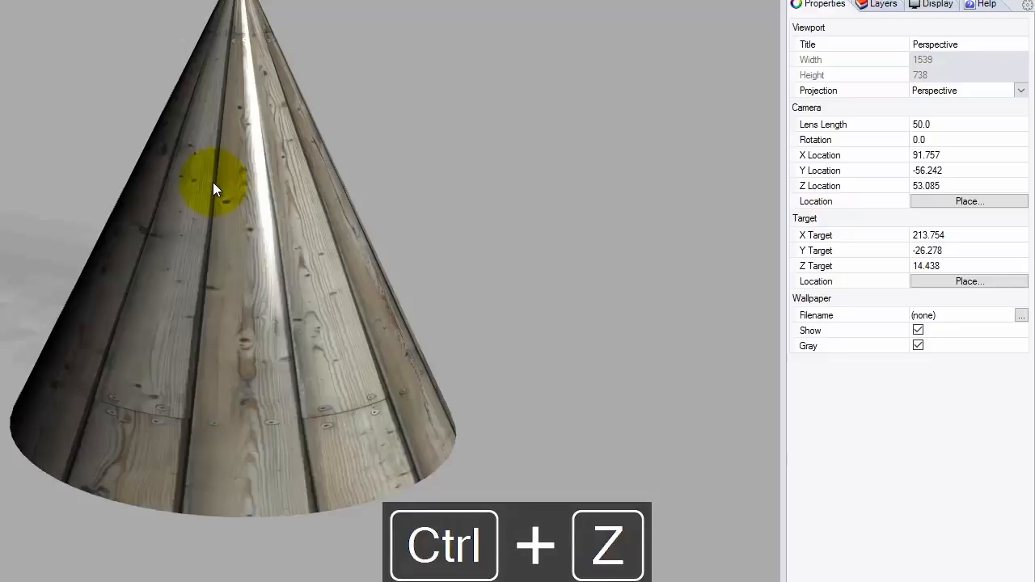
{"action": "key", "text": "ctrl+z"}
{"action": "right_click_drag", "start_coordinate": [428, 189], "coordinate": [453, 134]}
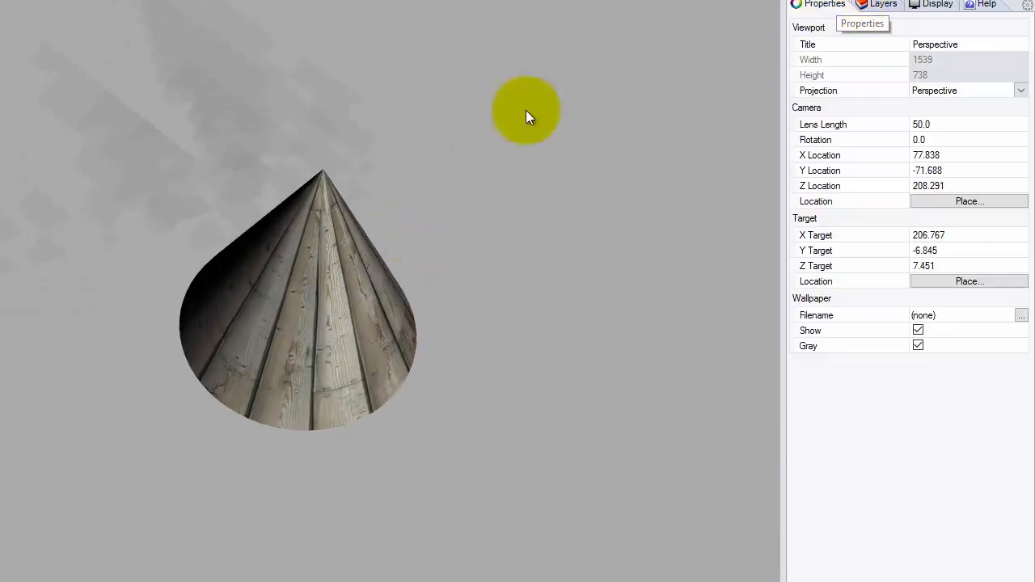
Step: Unwrap the cone's texture coordinates, using its circular base edge and the straight side edge up to the apex as seams
{"action": "left_click", "coordinate": [327, 273]}
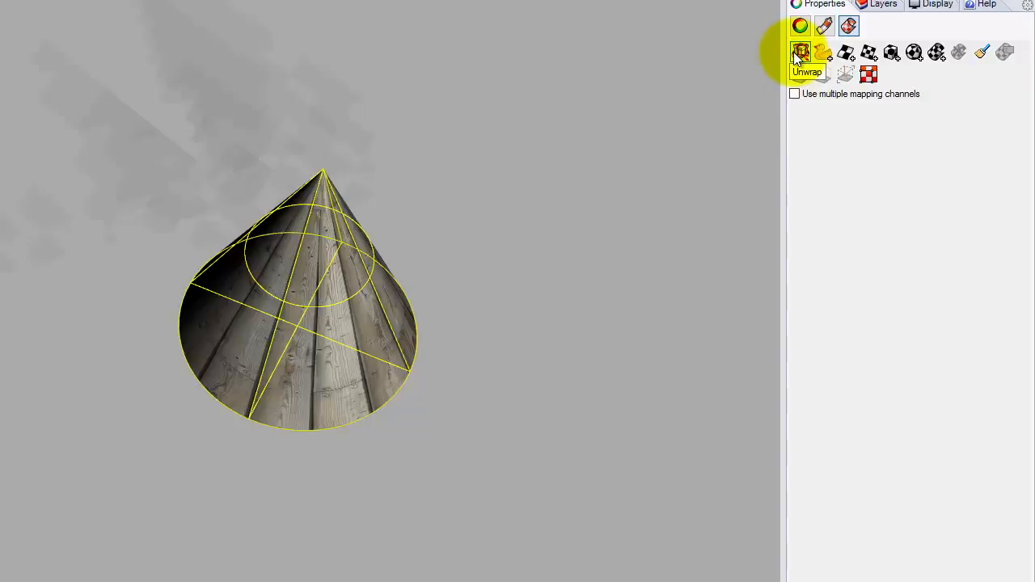
{"action": "left_click", "coordinate": [800, 51]}
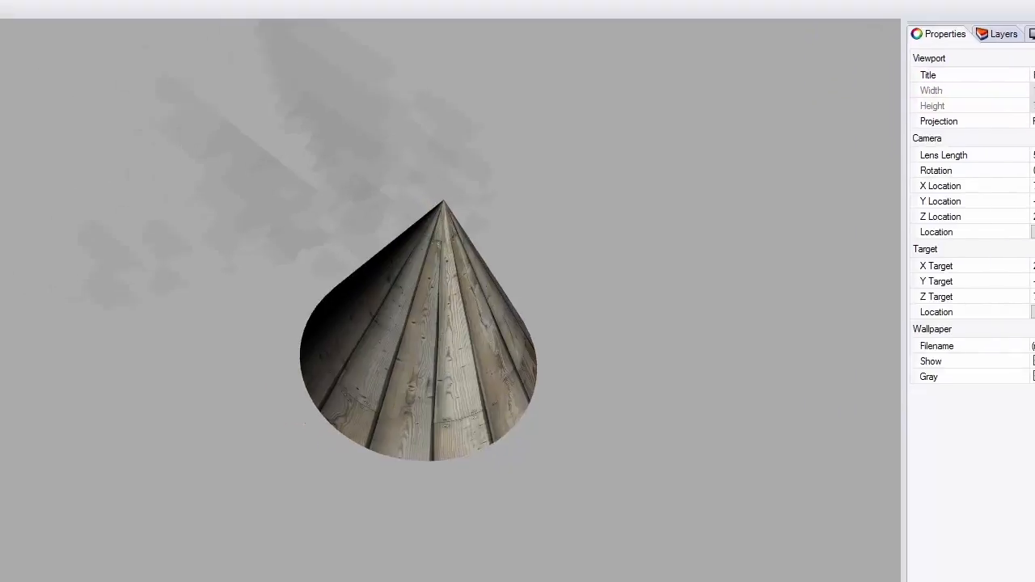
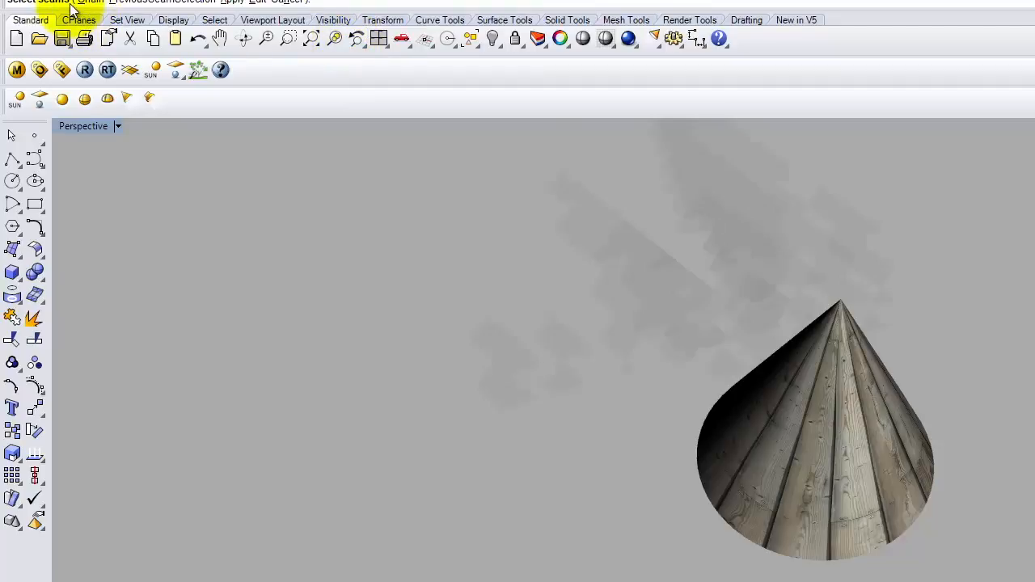
{"action": "left_click", "coordinate": [912, 409]}
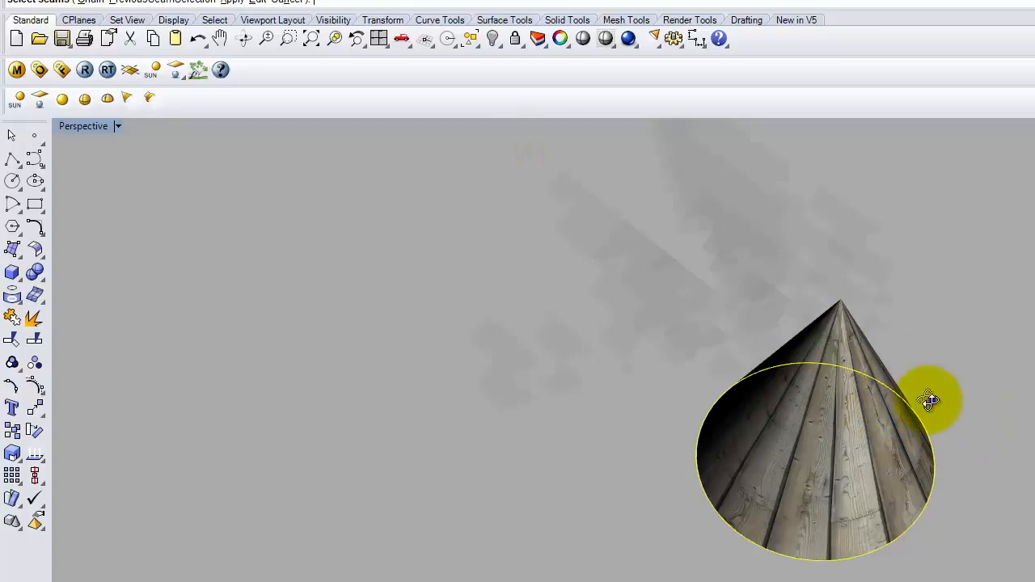
{"action": "right_click_drag", "start_coordinate": [930, 400], "coordinate": [742, 370]}
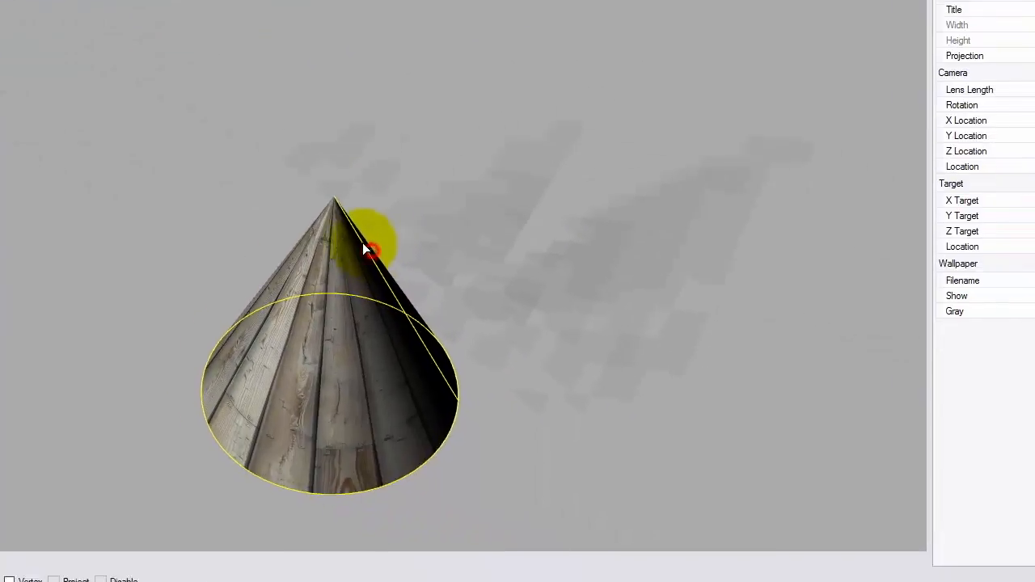
{"action": "right_click_drag", "start_coordinate": [366, 247], "coordinate": [258, 225]}
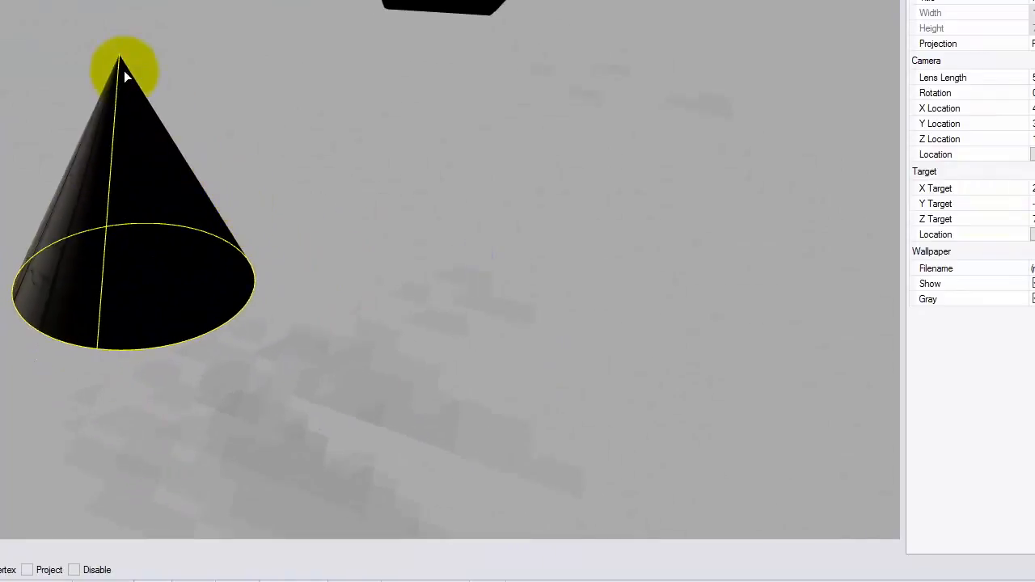
{"action": "right_click_drag", "start_coordinate": [80, 333], "coordinate": [458, 350]}
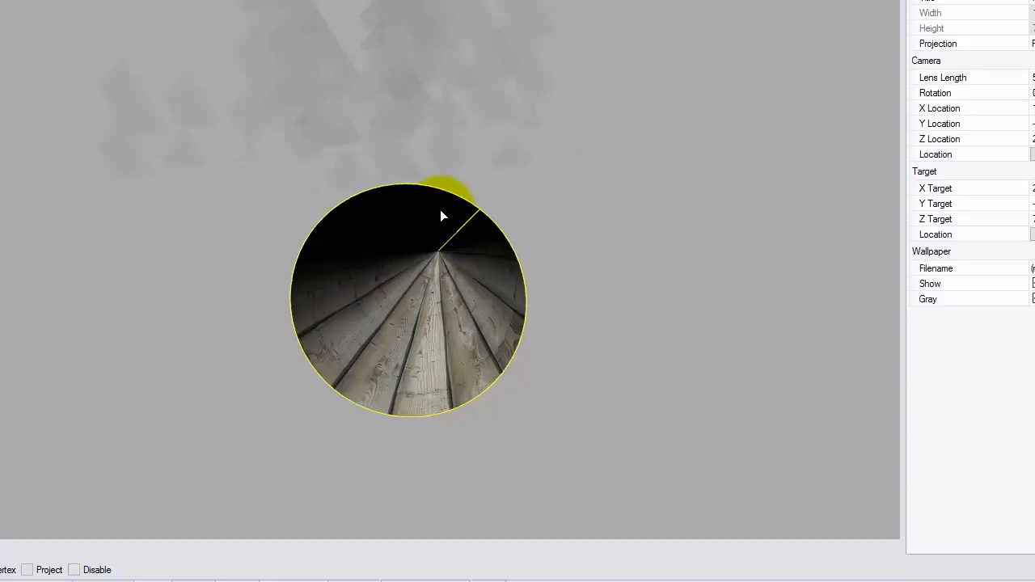
{"action": "key", "text": "Return"}
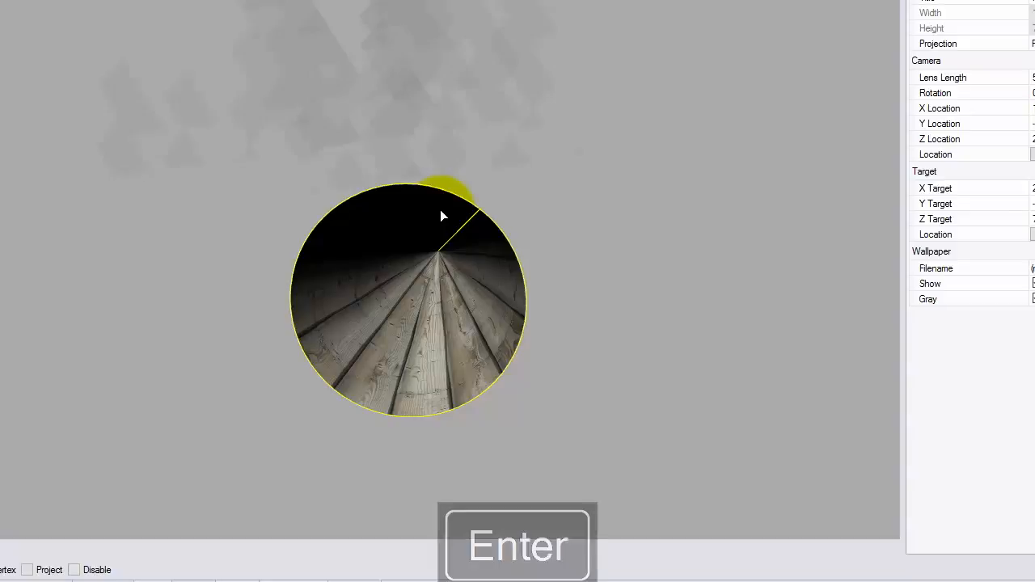
{"action": "left_click_drag", "start_coordinate": [441, 217], "coordinate": [224, 211]}
{"action": "scroll", "coordinate": [224, 210], "scroll_direction": "up", "scroll_amount": 2}
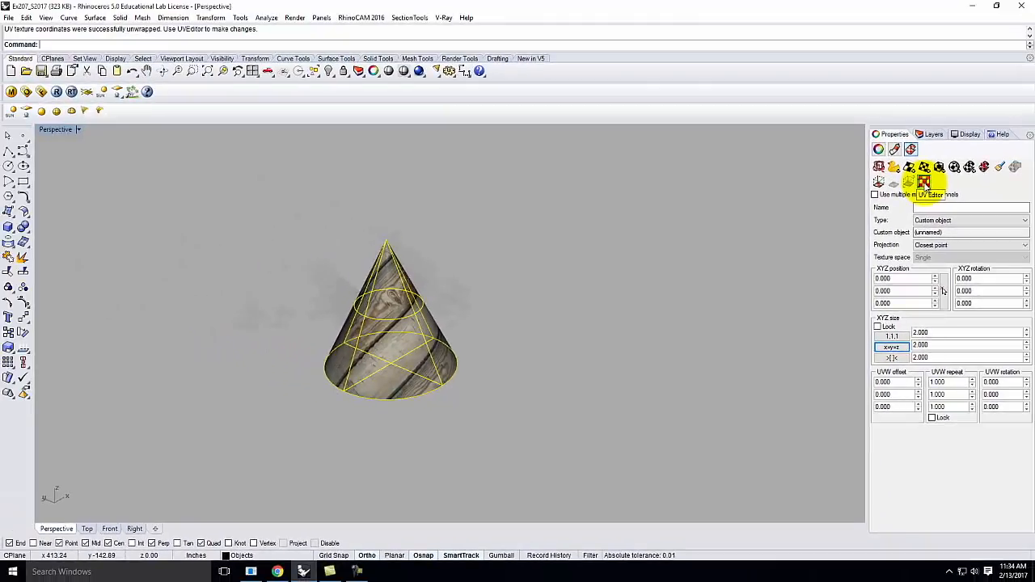
Step: Lay out the cone's unwrapped UVs with the UV Editor in a rectangle beside the cone, and display them with the UV Grid Texture
{"action": "left_click", "coordinate": [924, 183]}
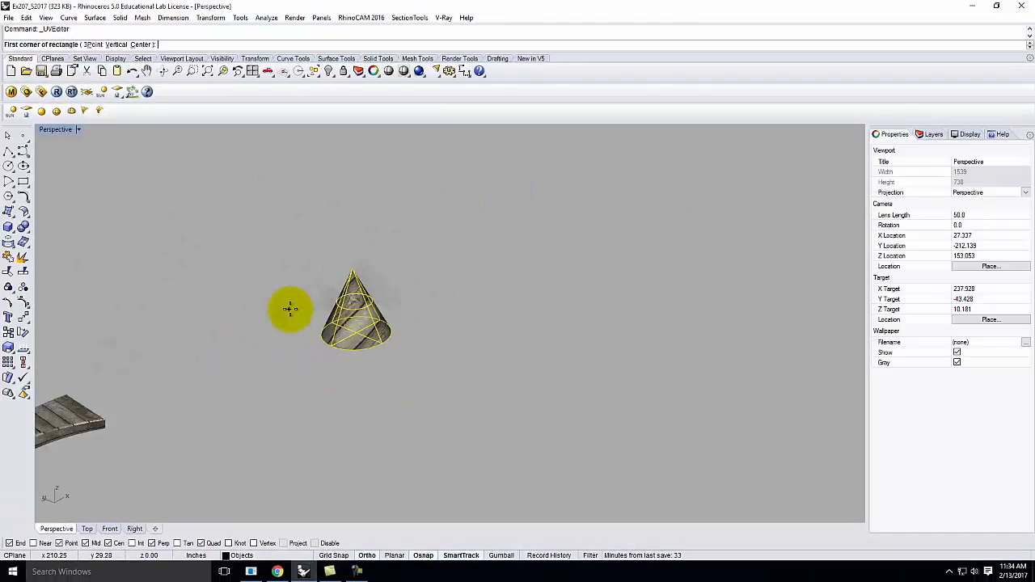
{"action": "left_click", "coordinate": [461, 276]}
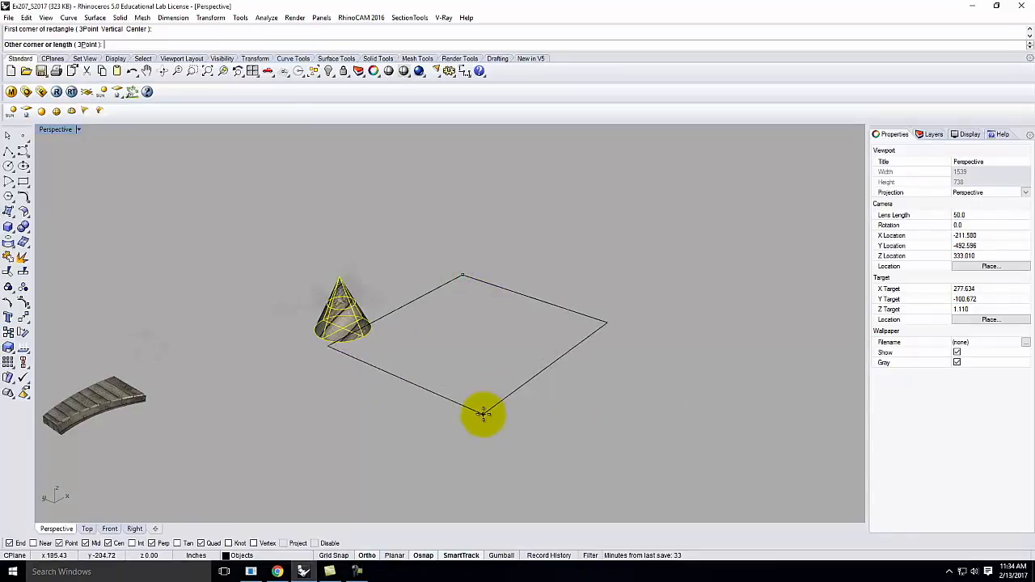
{"action": "left_click", "coordinate": [509, 470]}
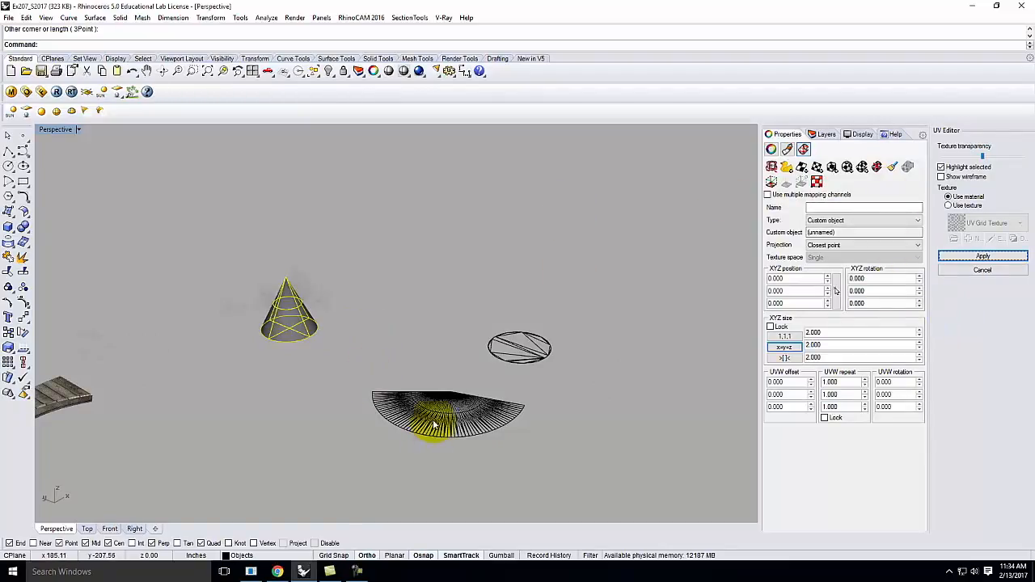
{"action": "right_click_drag", "start_coordinate": [459, 387], "coordinate": [461, 424]}
{"action": "scroll", "coordinate": [442, 479], "scroll_direction": "up", "scroll_amount": 6}
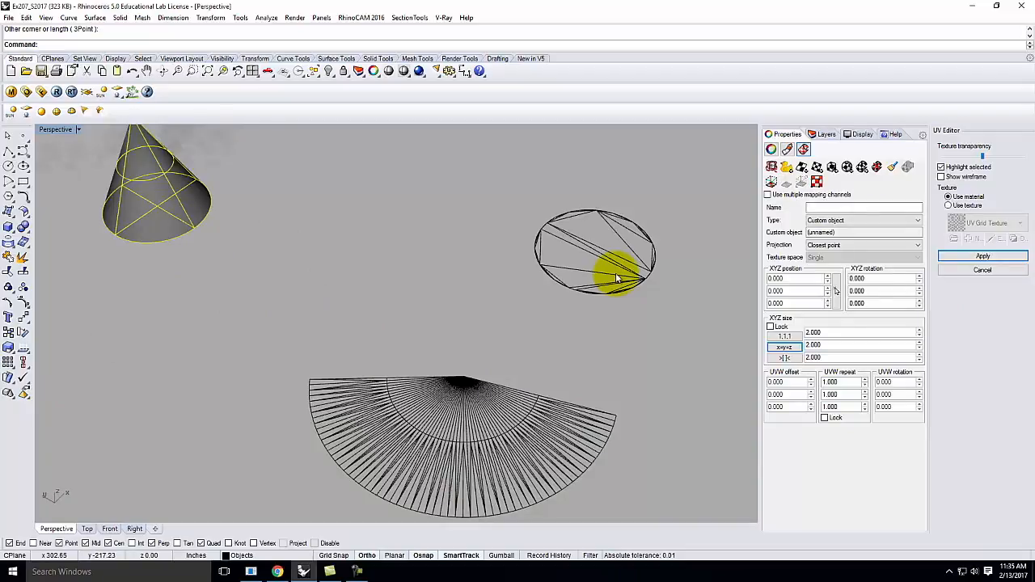
{"action": "scroll", "coordinate": [487, 298], "scroll_direction": "down", "scroll_amount": 5}
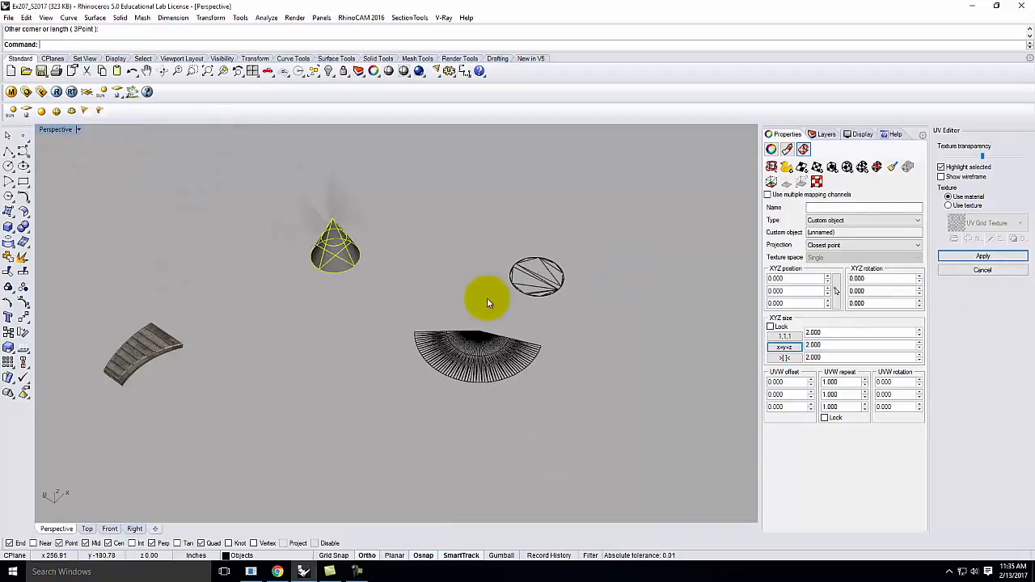
{"action": "left_click", "coordinate": [948, 205]}
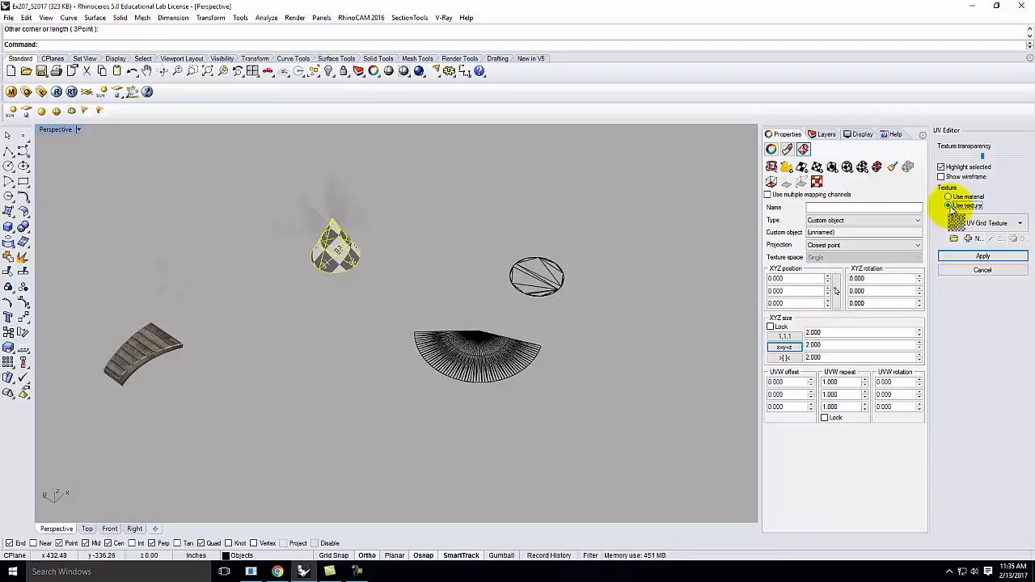
{"action": "scroll", "coordinate": [271, 217], "scroll_direction": "up", "scroll_amount": 4}
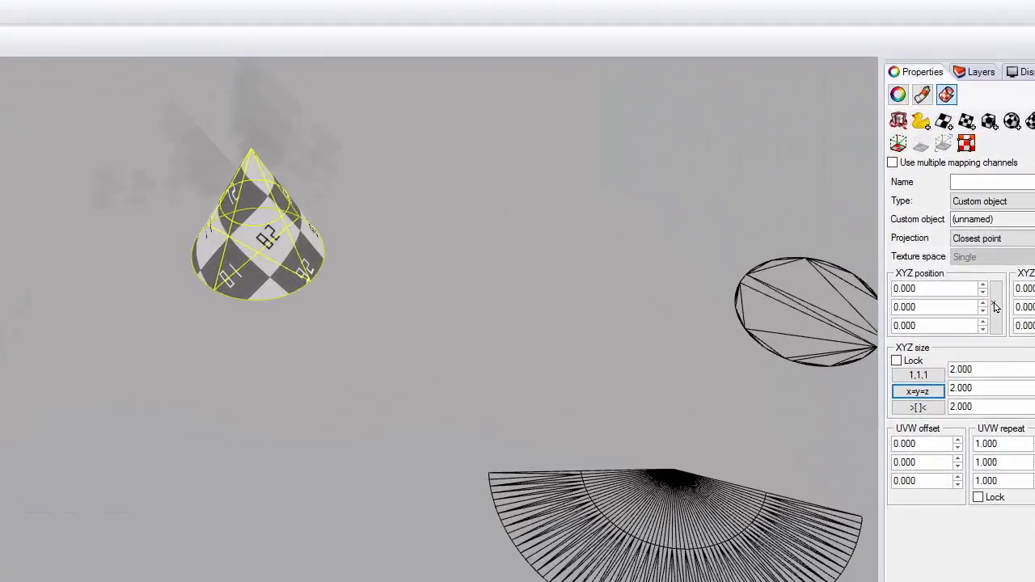
Step: Start a new bitmap texture for the UV Editor and browse to the V-Ray Materials folder under Resources > V-Ray
{"action": "left_click", "coordinate": [995, 304]}
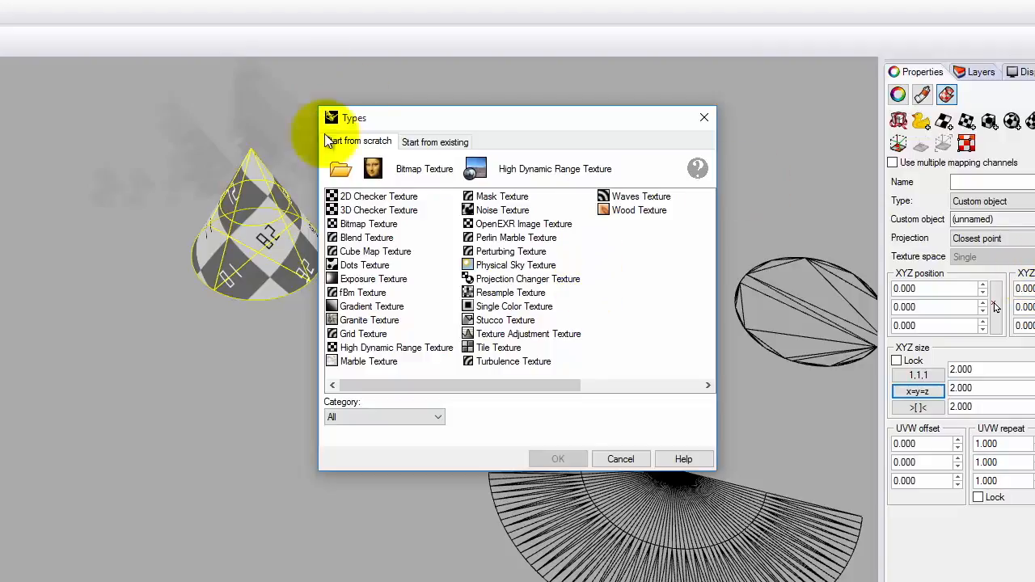
{"action": "left_click", "coordinate": [413, 178]}
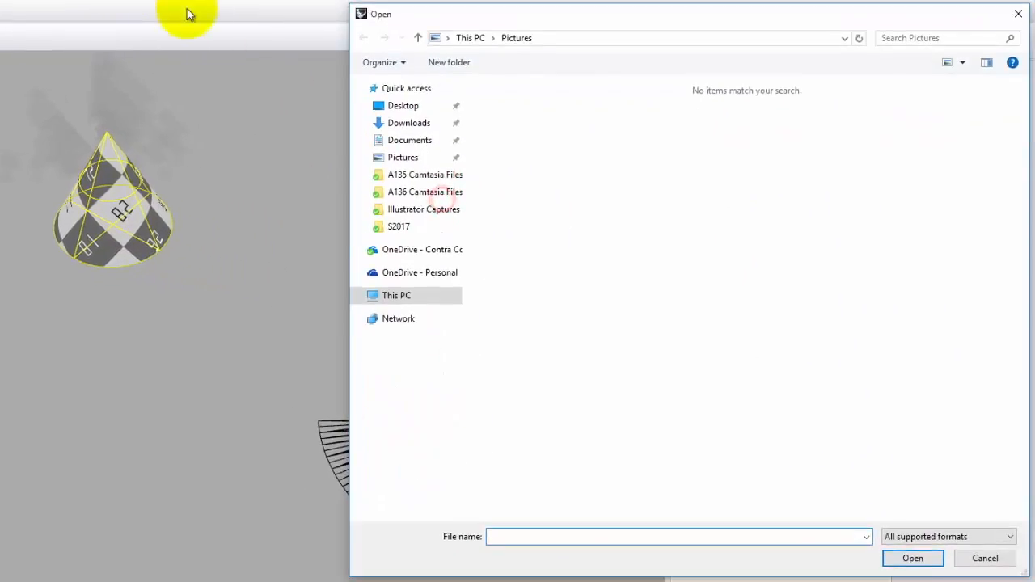
{"action": "left_click", "coordinate": [409, 253]}
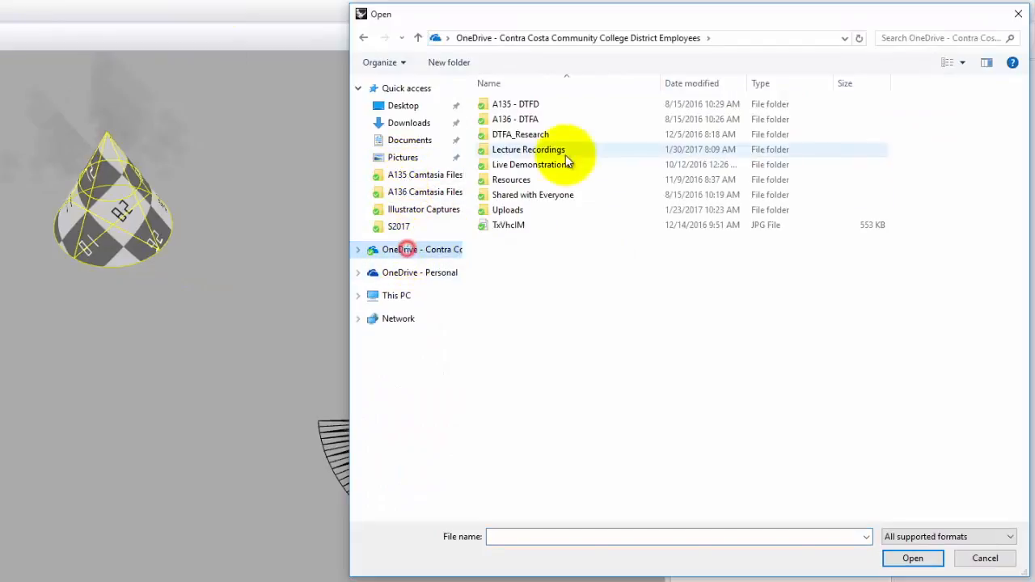
{"action": "double_click", "coordinate": [512, 181]}
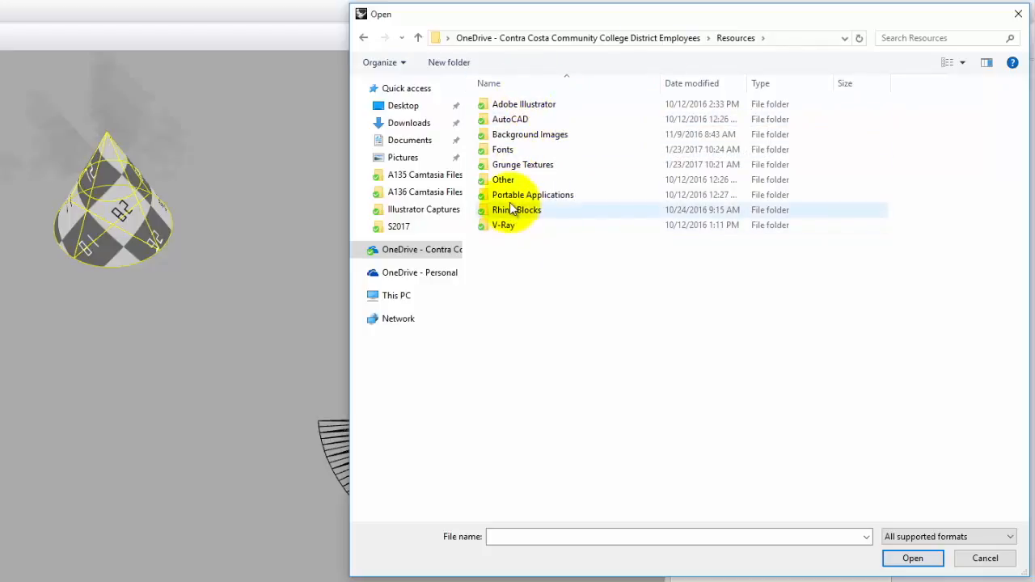
{"action": "double_click", "coordinate": [508, 232]}
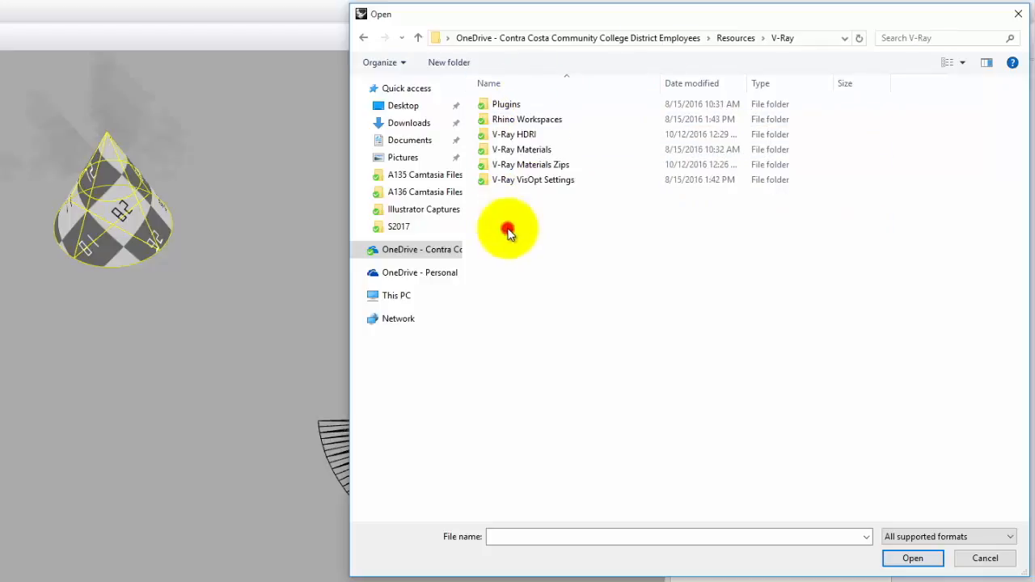
{"action": "double_click", "coordinate": [510, 150]}
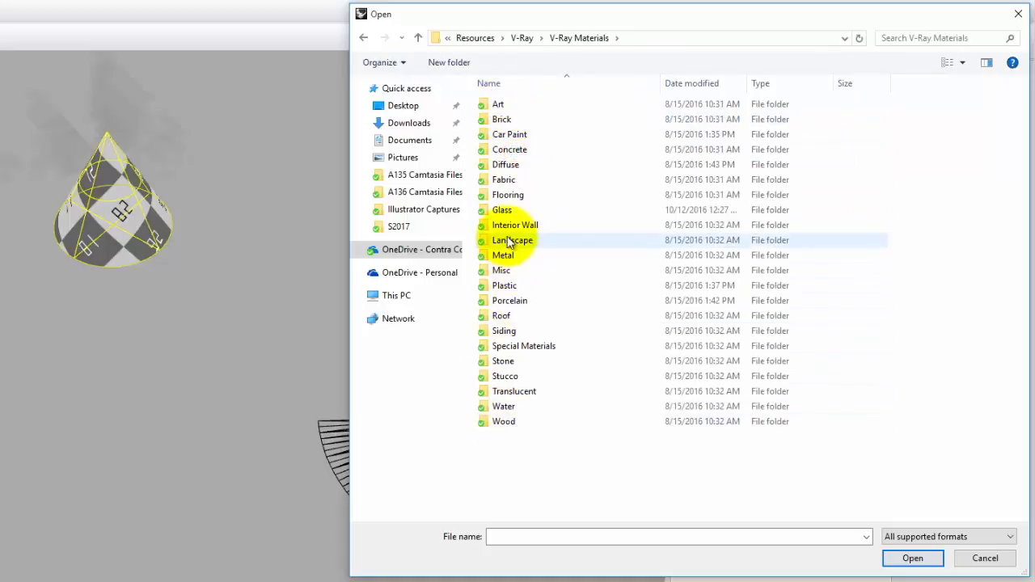
Step: Load boards+01_d100 from Siding > Wood > Planks - Rough Wood - Staggered as the UV Editor's texture with its default settings
{"action": "double_click", "coordinate": [506, 330]}
{"action": "left_click", "coordinate": [510, 120]}
{"action": "double_click", "coordinate": [509, 119]}
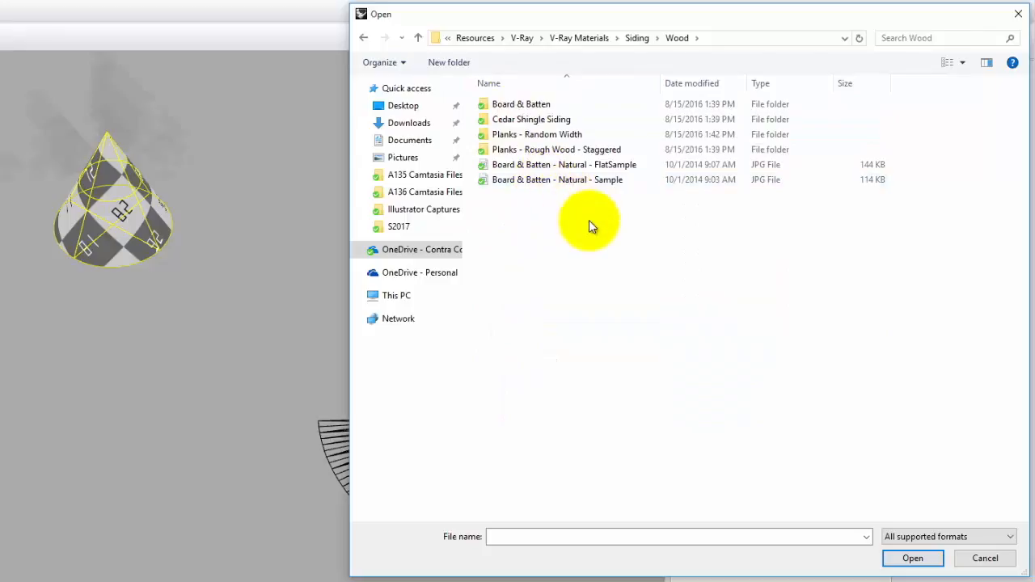
{"action": "double_click", "coordinate": [544, 151]}
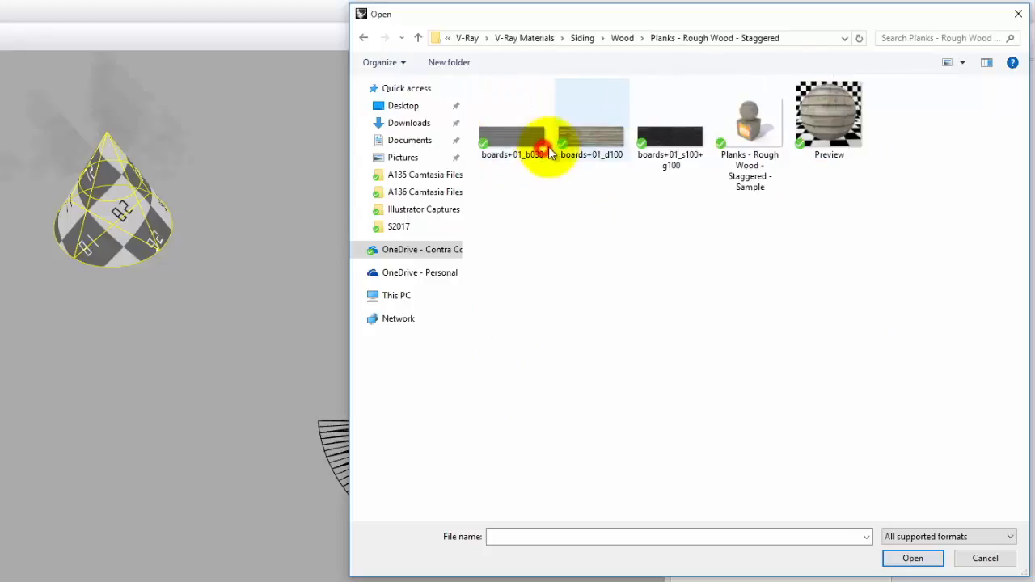
{"action": "left_click", "coordinate": [608, 127]}
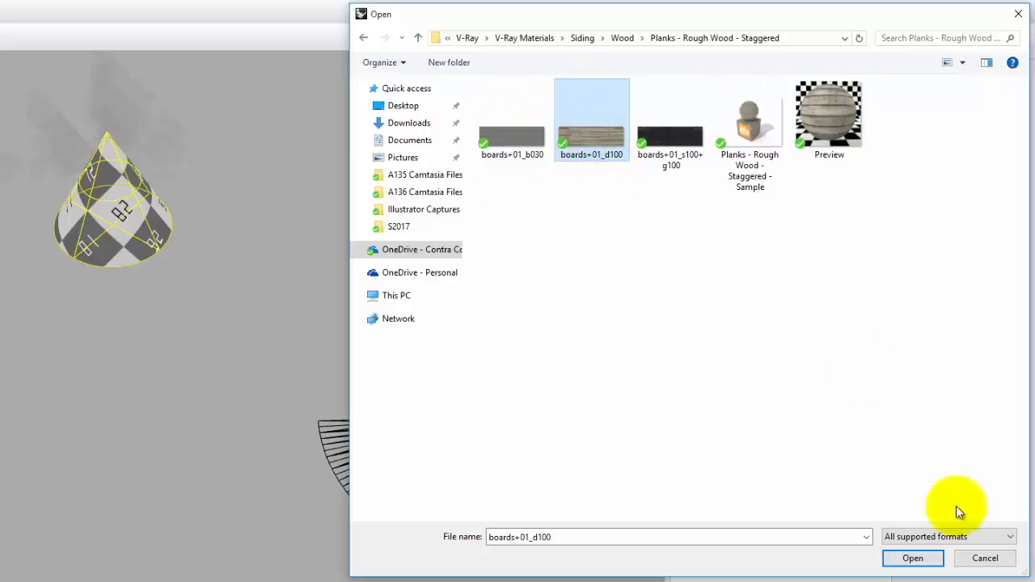
{"action": "left_click", "coordinate": [924, 558]}
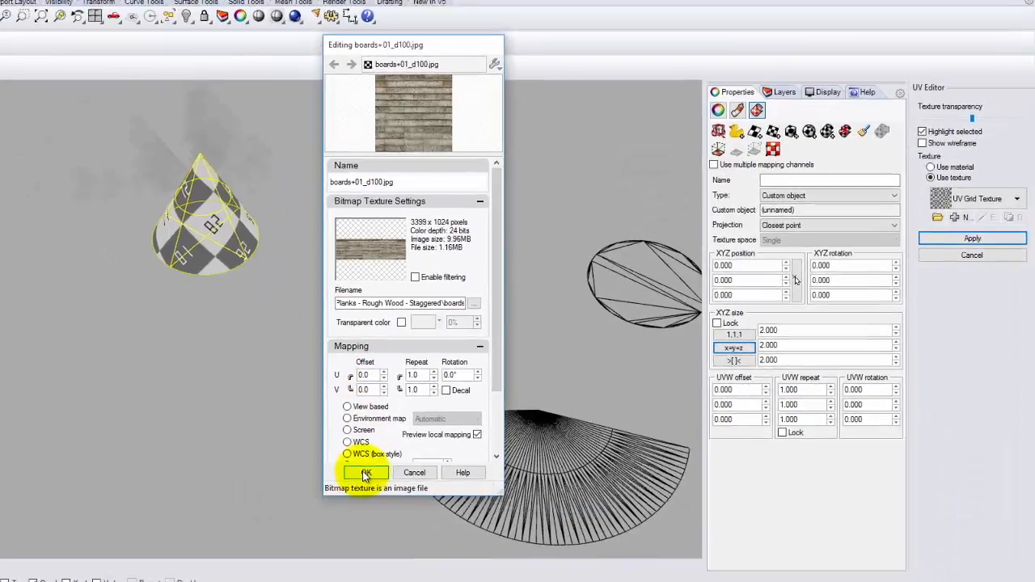
{"action": "left_click", "coordinate": [290, 487]}
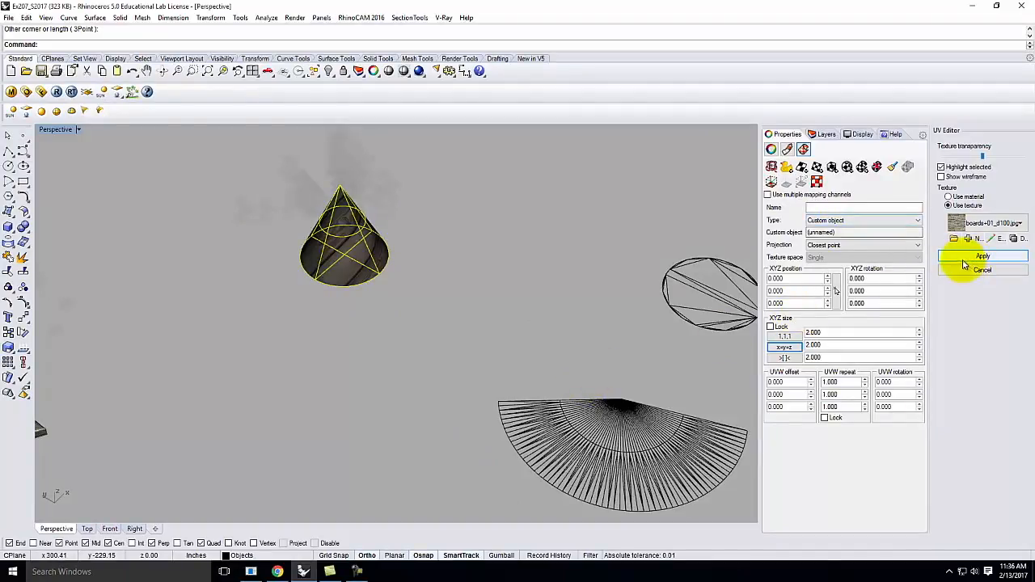
Step: Turn off the Environment layer so the plank texture behind the cone's UV pieces can be seen
{"action": "scroll", "coordinate": [455, 316], "scroll_direction": "down", "scroll_amount": 3}
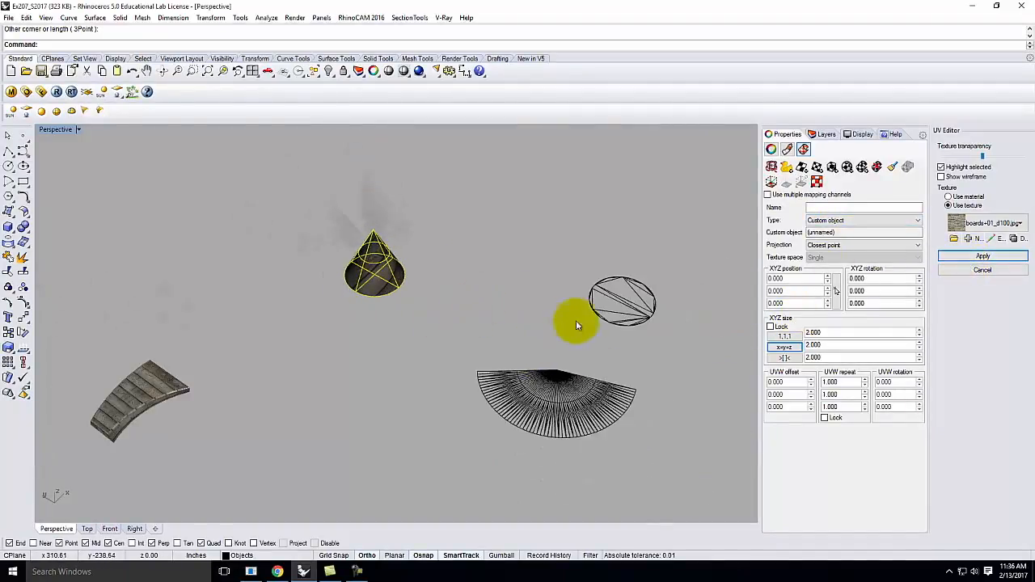
{"action": "left_click", "coordinate": [825, 135]}
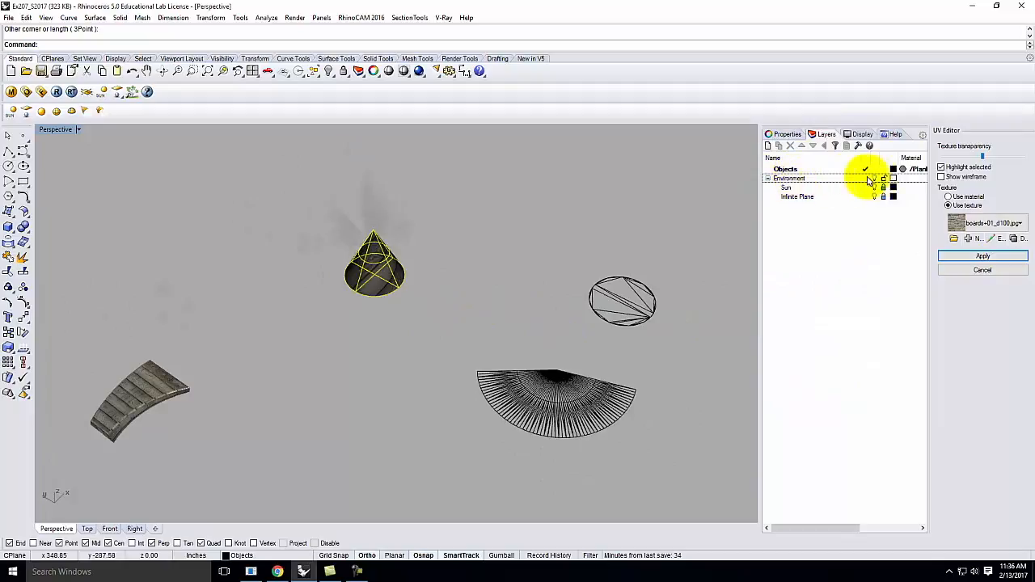
{"action": "left_click", "coordinate": [875, 178]}
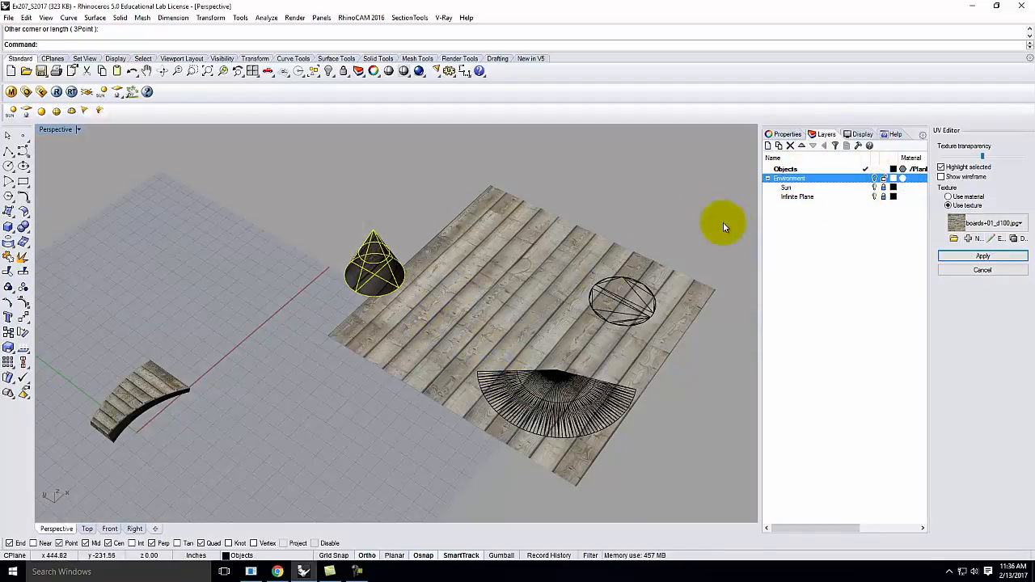
{"action": "scroll", "coordinate": [495, 368], "scroll_direction": "up", "scroll_amount": 3}
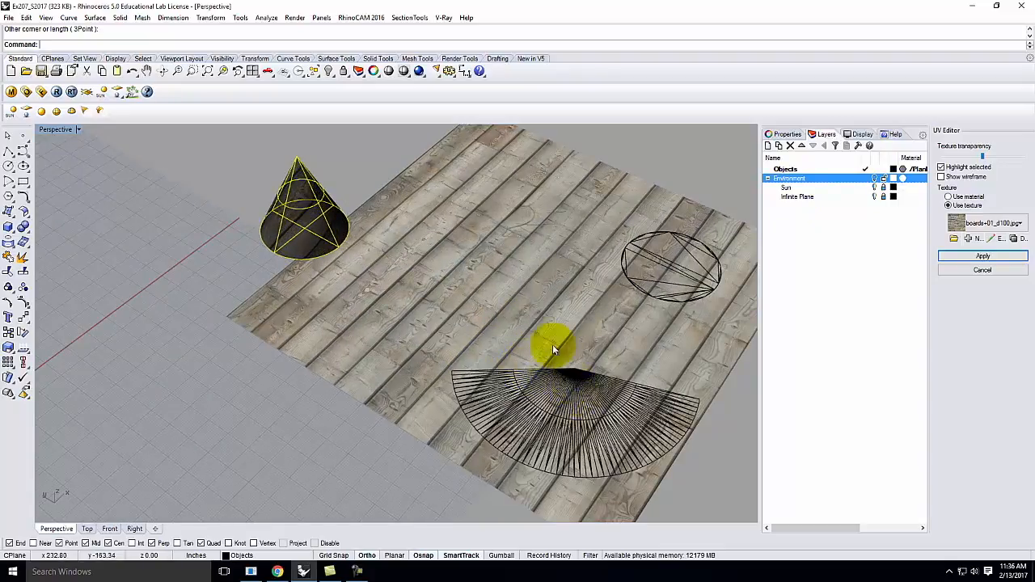
Step: Shift the fan-shaped UV piece of the cone's side across the plank texture and check how the planks move on the cone
{"action": "left_click", "coordinate": [573, 387]}
{"action": "left_click_drag", "start_coordinate": [569, 406], "coordinate": [505, 369]}
{"action": "left_click", "coordinate": [210, 305]}
{"action": "right_click_drag", "start_coordinate": [188, 311], "coordinate": [307, 328]}
{"action": "scroll", "coordinate": [221, 304], "scroll_direction": "down", "scroll_amount": 5}
{"action": "right_click", "coordinate": [306, 325]}
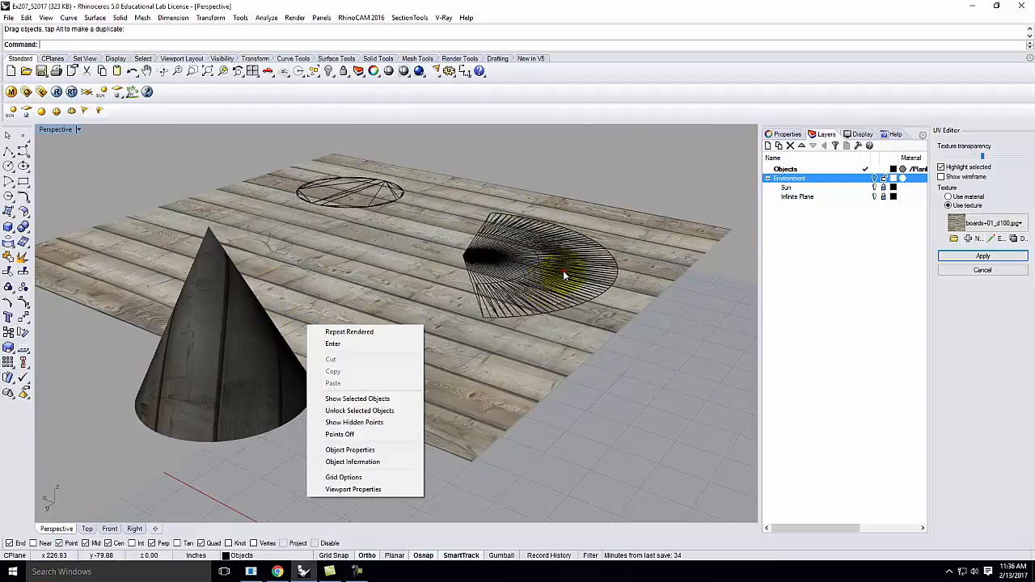
{"action": "left_click", "coordinate": [563, 272]}
{"action": "left_click_drag", "start_coordinate": [564, 267], "coordinate": [443, 338]}
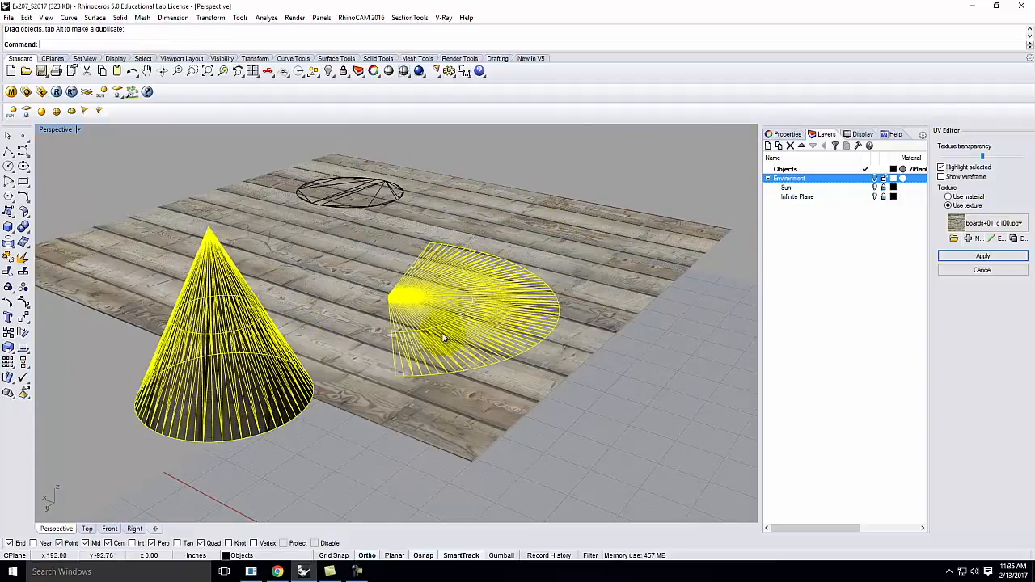
{"action": "left_click", "coordinate": [301, 455]}
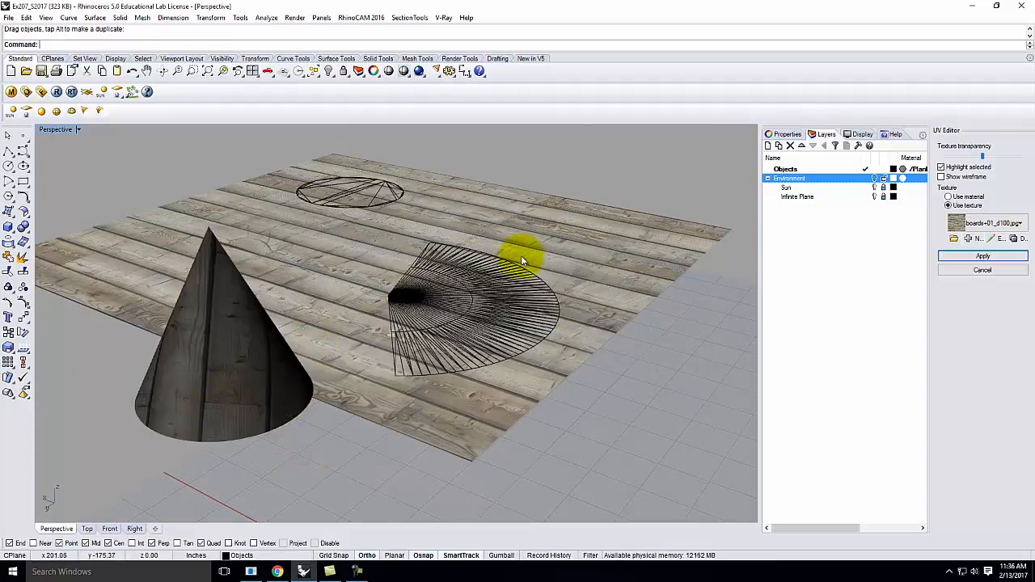
Step: Rotate the fan-shaped UV piece freehand with Ortho off so the planks run up the cone's side
{"action": "left_click", "coordinate": [488, 299]}
{"action": "type", "text": "Ro"}
{"action": "key", "text": "Return"}
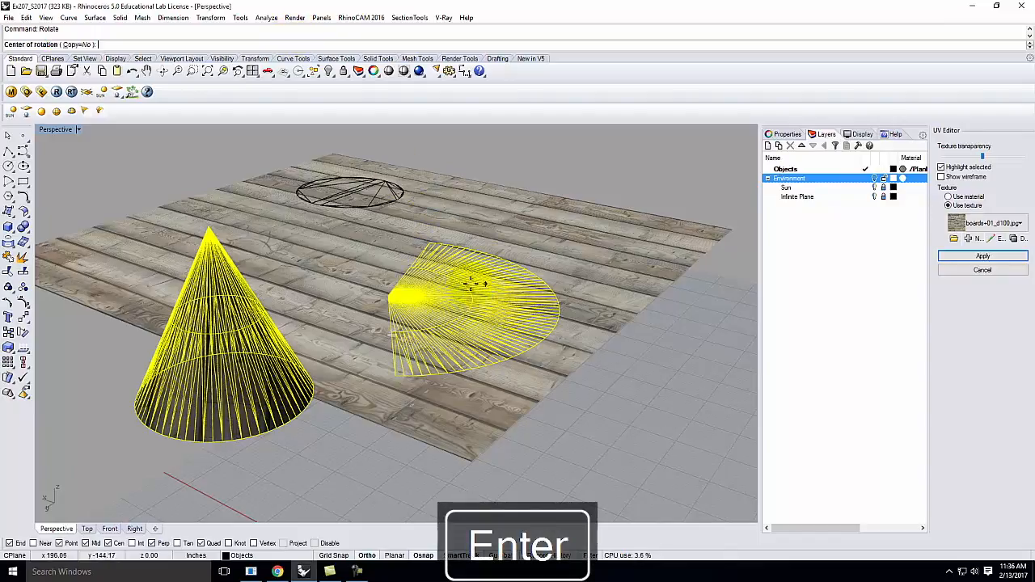
{"action": "left_click", "coordinate": [555, 301]}
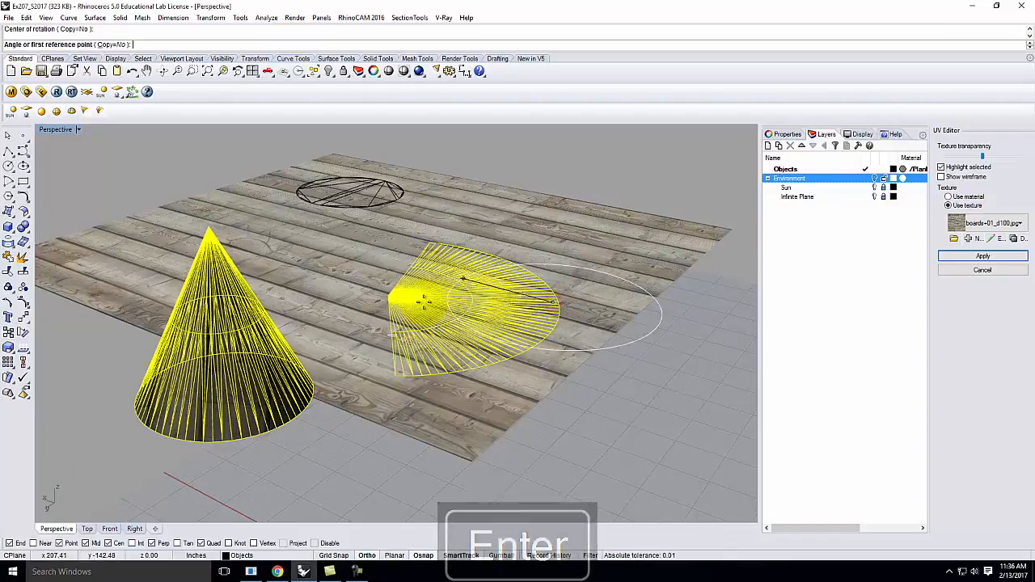
{"action": "left_click", "coordinate": [367, 555]}
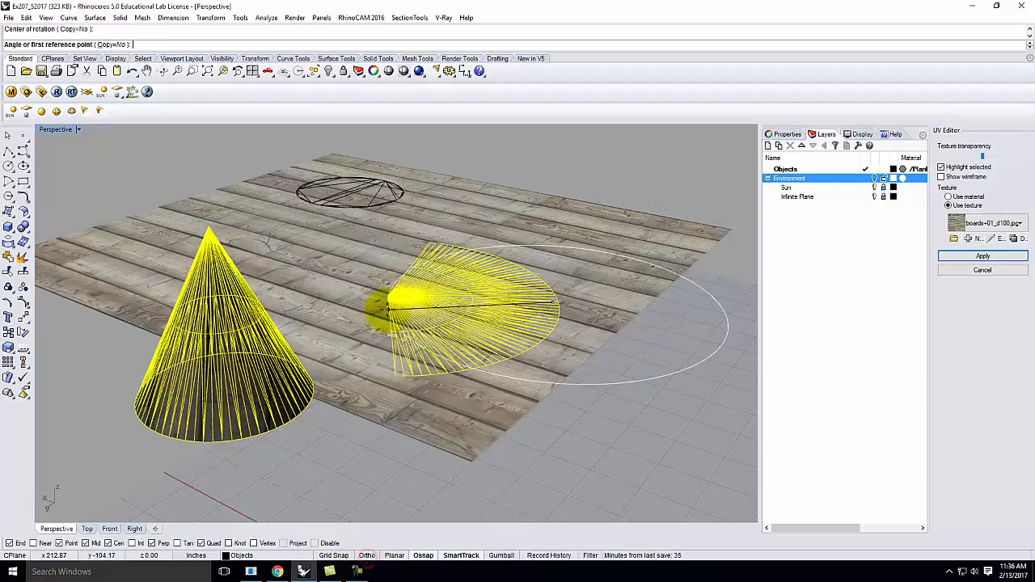
{"action": "left_click", "coordinate": [390, 260]}
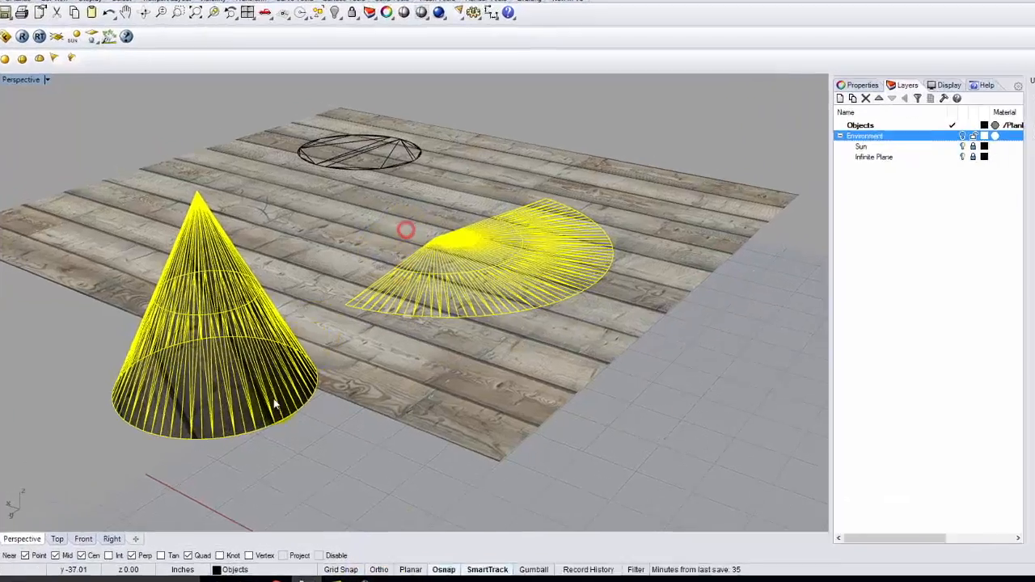
{"action": "left_click", "coordinate": [291, 452]}
{"action": "right_click_drag", "start_coordinate": [341, 359], "coordinate": [208, 377]}
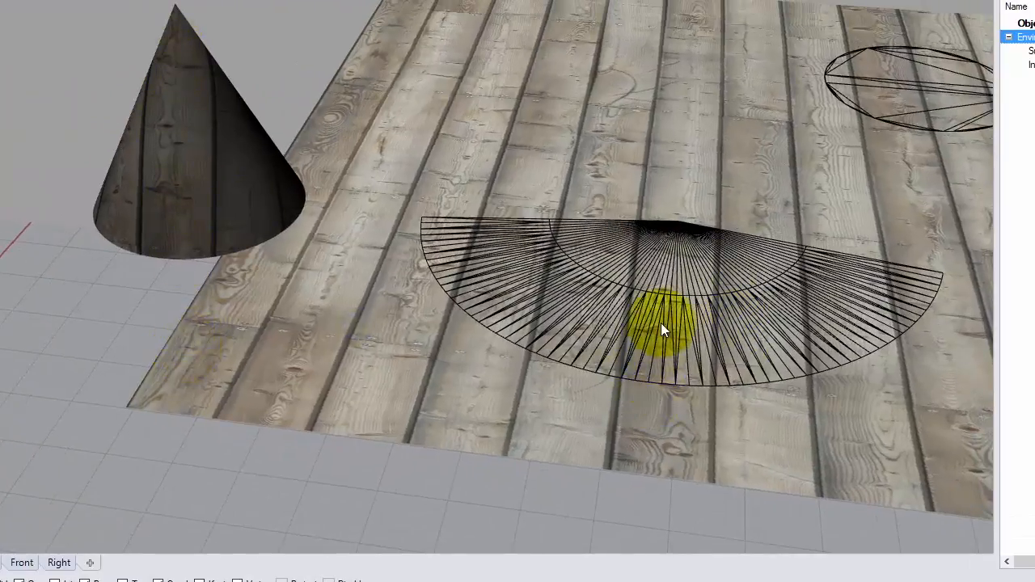
Step: Reposition the rotated fan-shaped UV piece so it lies fully over the planks near the texture's front edge
{"action": "left_click_drag", "start_coordinate": [670, 305], "coordinate": [774, 201]}
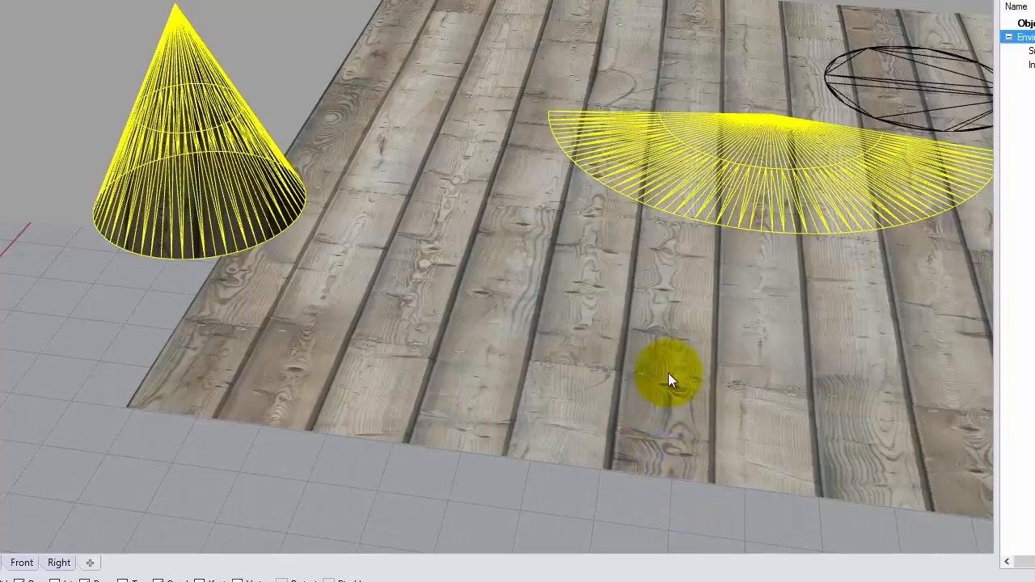
{"action": "left_click_drag", "start_coordinate": [806, 167], "coordinate": [725, 350]}
{"action": "left_click", "coordinate": [66, 327]}
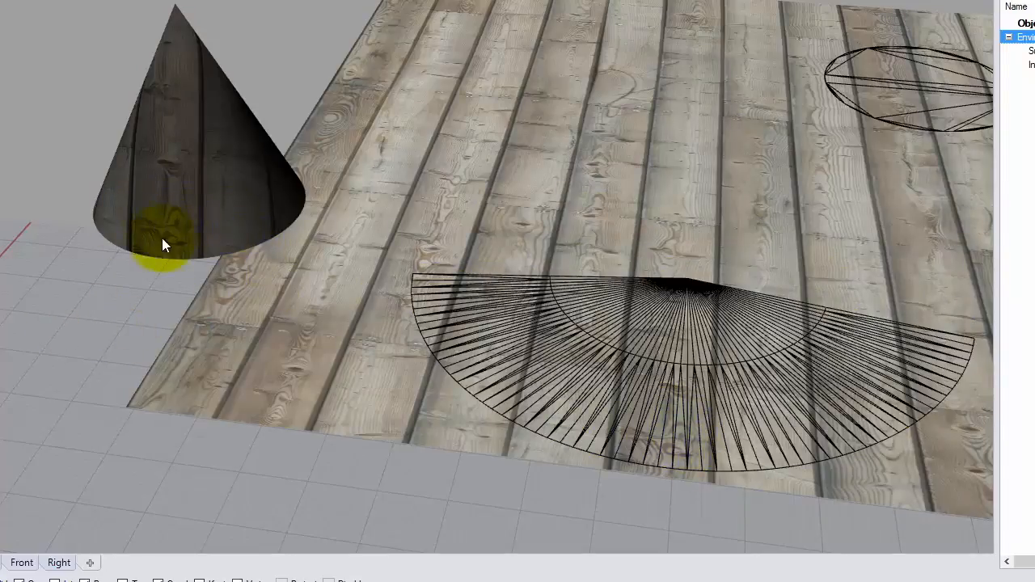
{"action": "left_click_drag", "start_coordinate": [666, 360], "coordinate": [749, 264]}
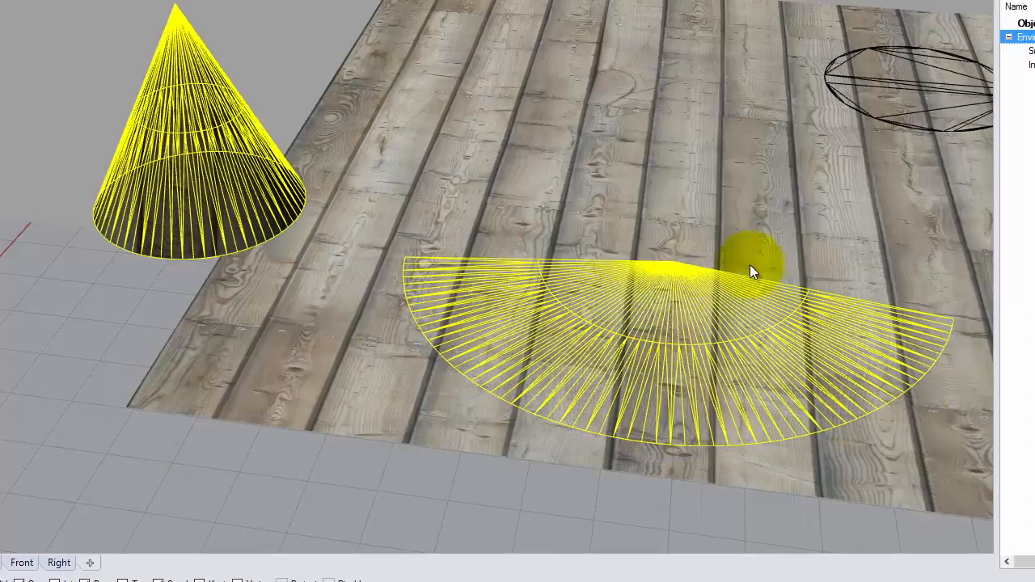
Step: Move the circular UV piece of the cone's base slightly on the plank texture, and clear the selection
{"action": "left_click", "coordinate": [916, 89]}
{"action": "left_click_drag", "start_coordinate": [863, 207], "coordinate": [878, 227]}
{"action": "right_click_drag", "start_coordinate": [233, 166], "coordinate": [196, 101]}
{"action": "right_click_drag", "start_coordinate": [388, 108], "coordinate": [373, 319]}
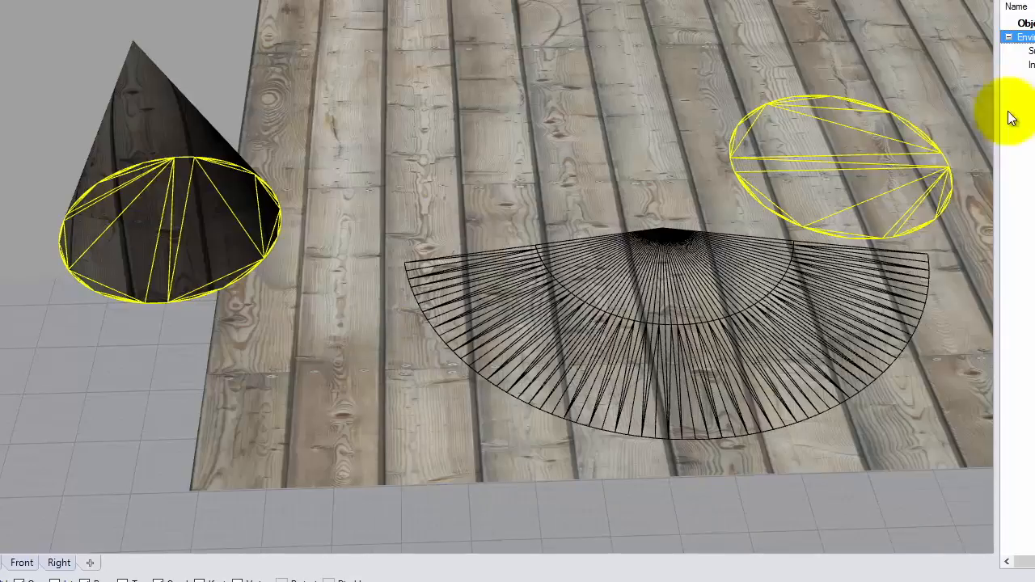
{"action": "left_click", "coordinate": [55, 94]}
Step: Check the plank seam from around the cone and apply the edited UV layout
{"action": "right_click_drag", "start_coordinate": [39, 170], "coordinate": [704, 233]}
{"action": "right_click_drag", "start_coordinate": [753, 336], "coordinate": [488, 291]}
{"action": "right_click_drag", "start_coordinate": [130, 77], "coordinate": [505, 94]}
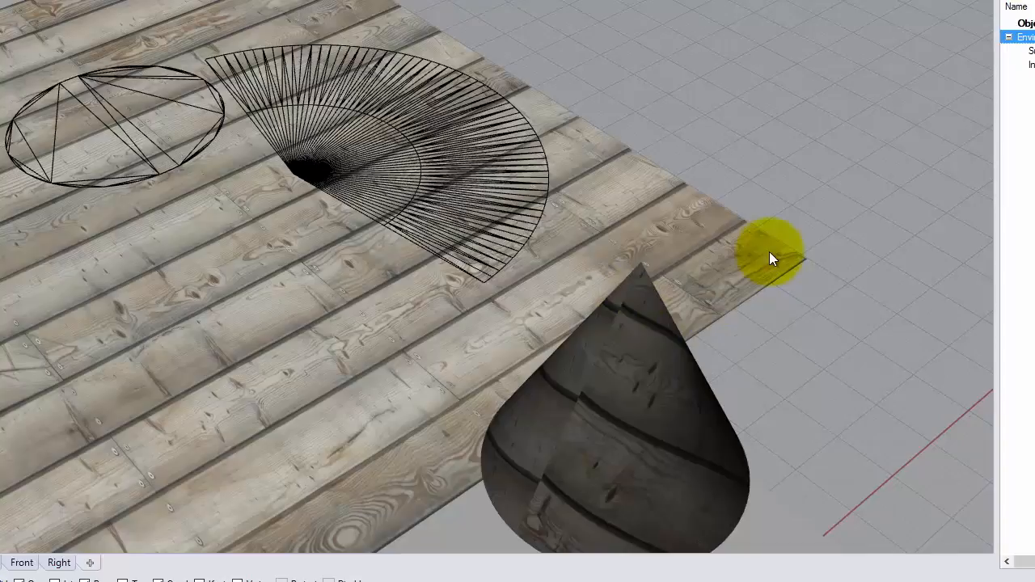
{"action": "right_click_drag", "start_coordinate": [907, 251], "coordinate": [626, 215]}
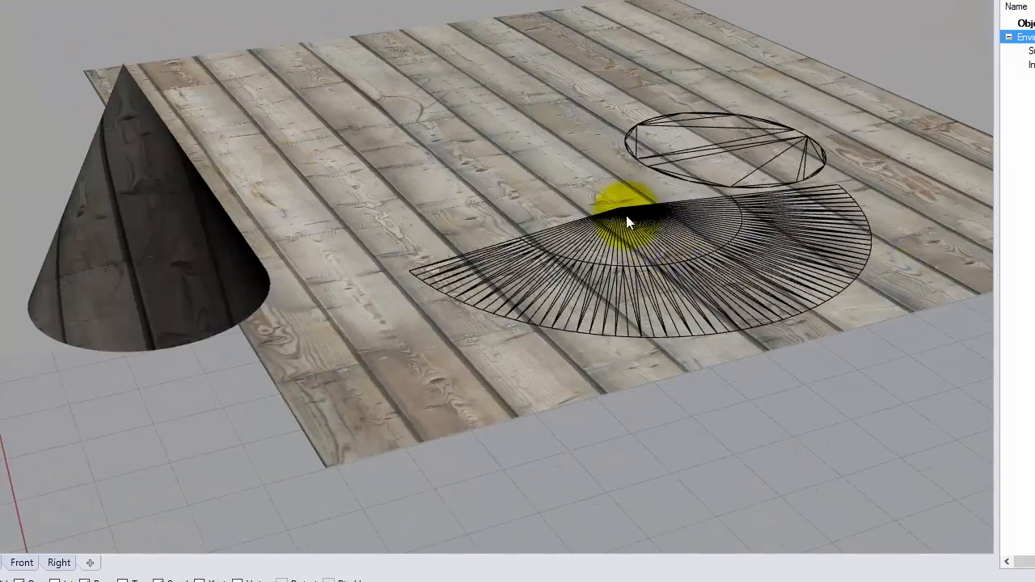
{"action": "right_click_drag", "start_coordinate": [150, 189], "coordinate": [243, 207]}
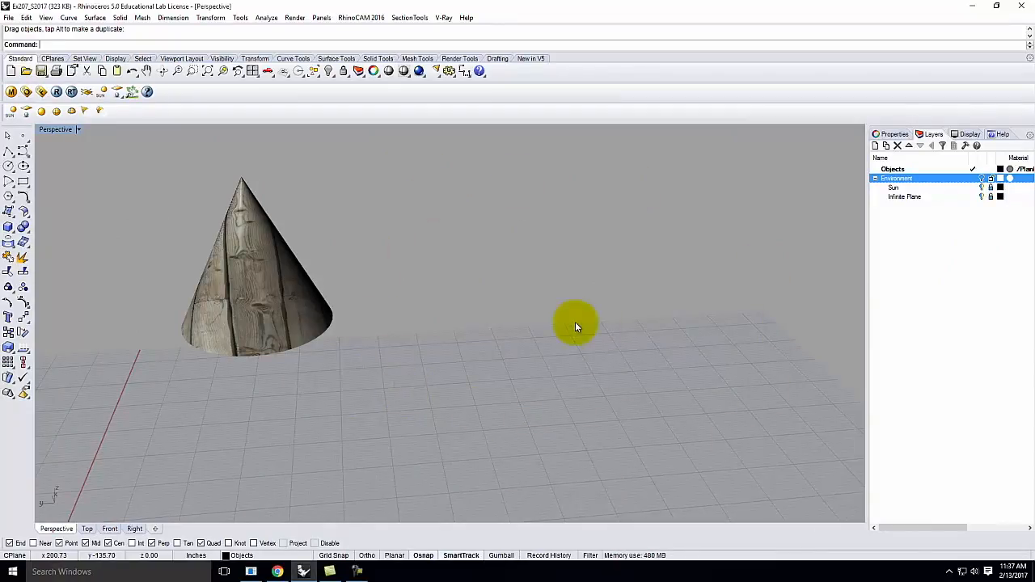
Step: Turn the Environment layer back on and render a close-up of the planks on the cone's side
{"action": "right_click_drag", "start_coordinate": [575, 322], "coordinate": [512, 308]}
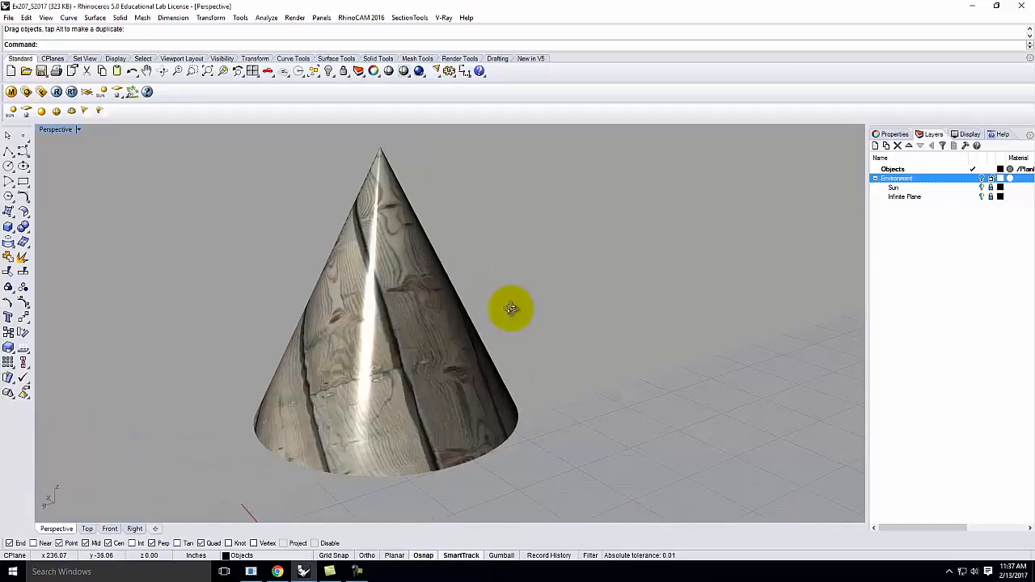
{"action": "scroll", "coordinate": [416, 369], "scroll_direction": "up", "scroll_amount": 6}
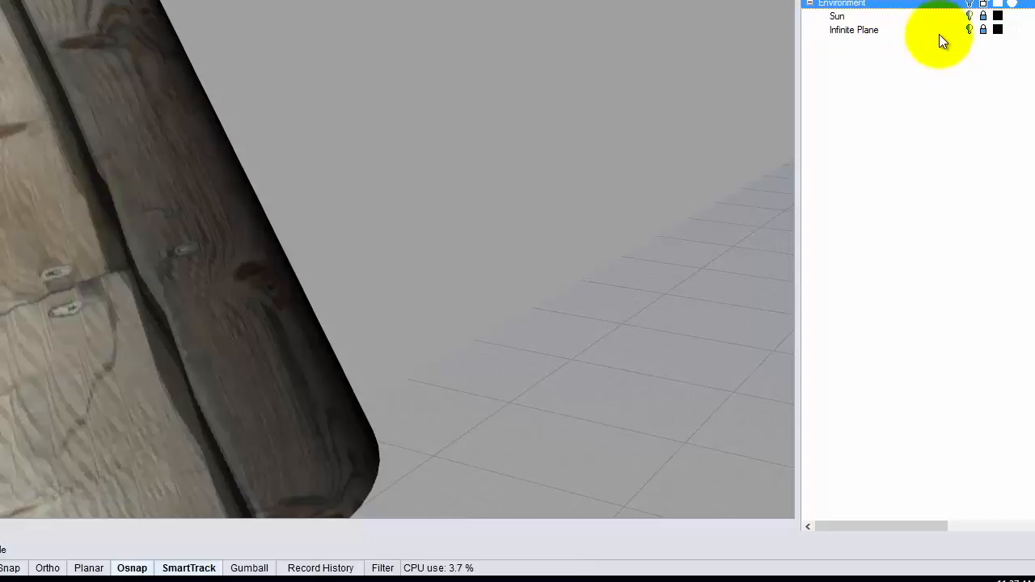
{"action": "left_click", "coordinate": [971, 4]}
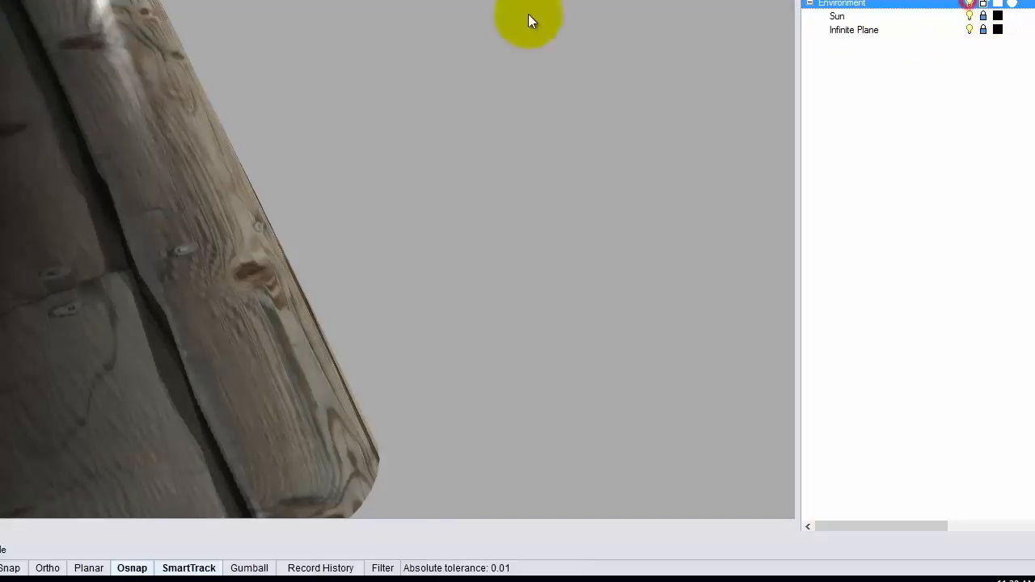
{"action": "right_click_drag", "start_coordinate": [186, 145], "coordinate": [110, 232]}
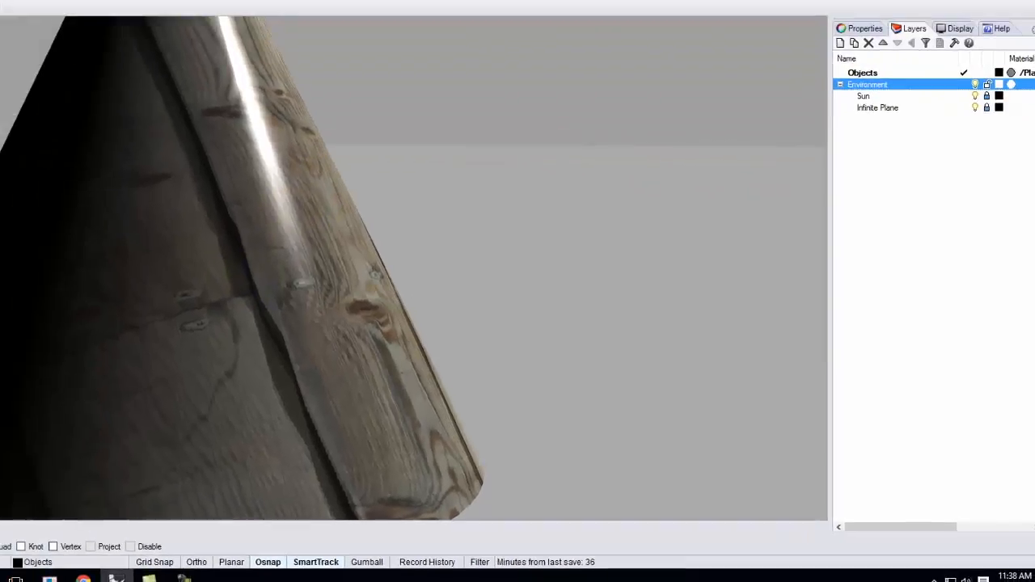
{"action": "left_click", "coordinate": [25, 77]}
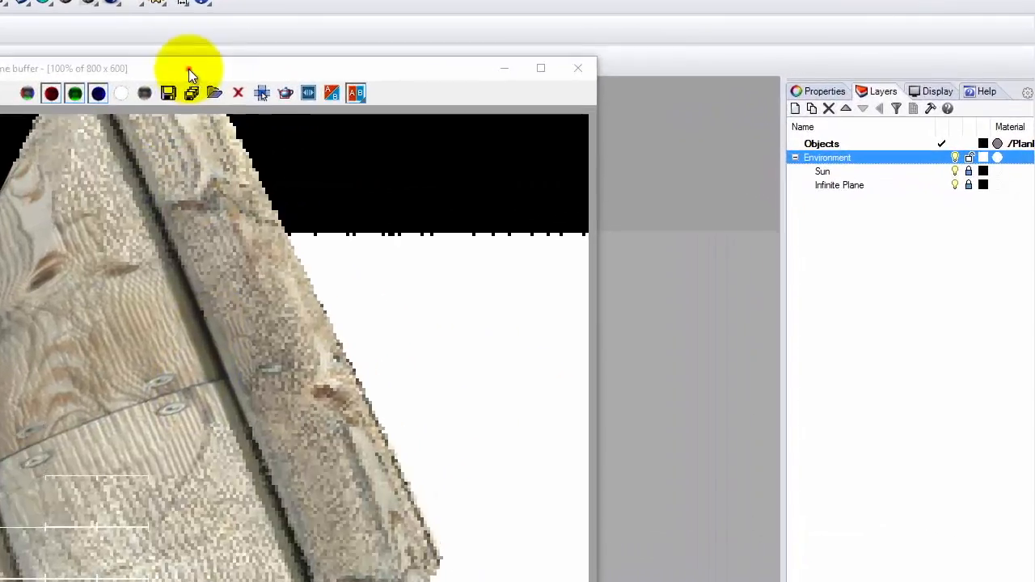
Step: Close the finished cone render and hide the cone
{"action": "left_click_drag", "start_coordinate": [331, 95], "coordinate": [564, 52]}
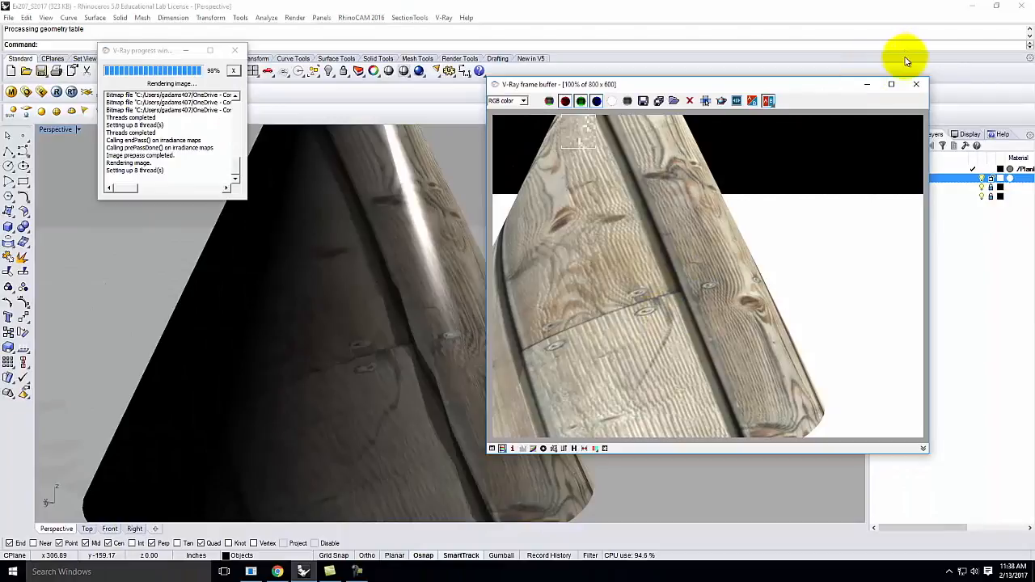
{"action": "left_click", "coordinate": [914, 84]}
{"action": "scroll", "coordinate": [446, 259], "scroll_direction": "down", "scroll_amount": 5}
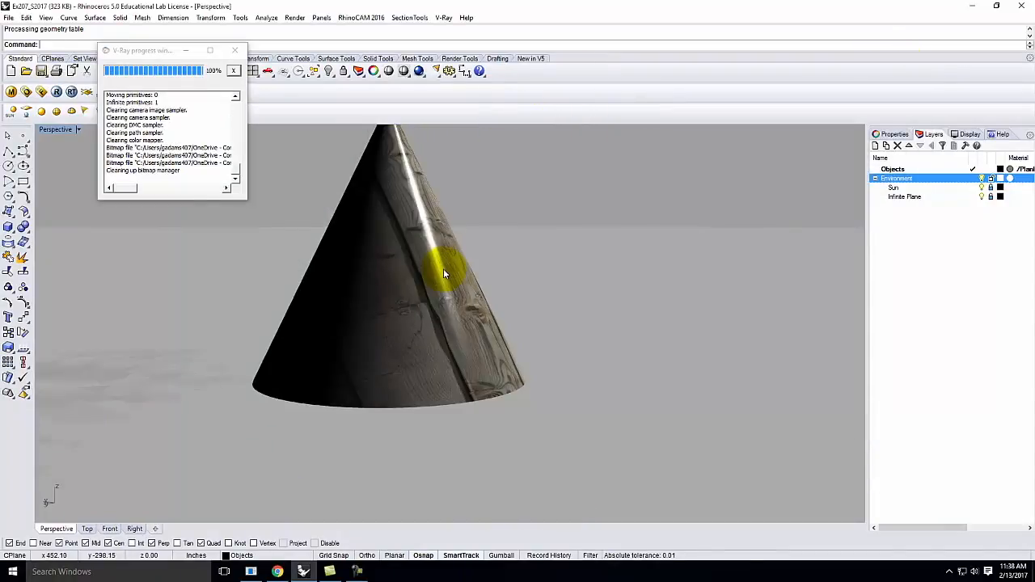
{"action": "right_click_drag", "start_coordinate": [468, 251], "coordinate": [351, 312]}
{"action": "left_click", "coordinate": [445, 272]}
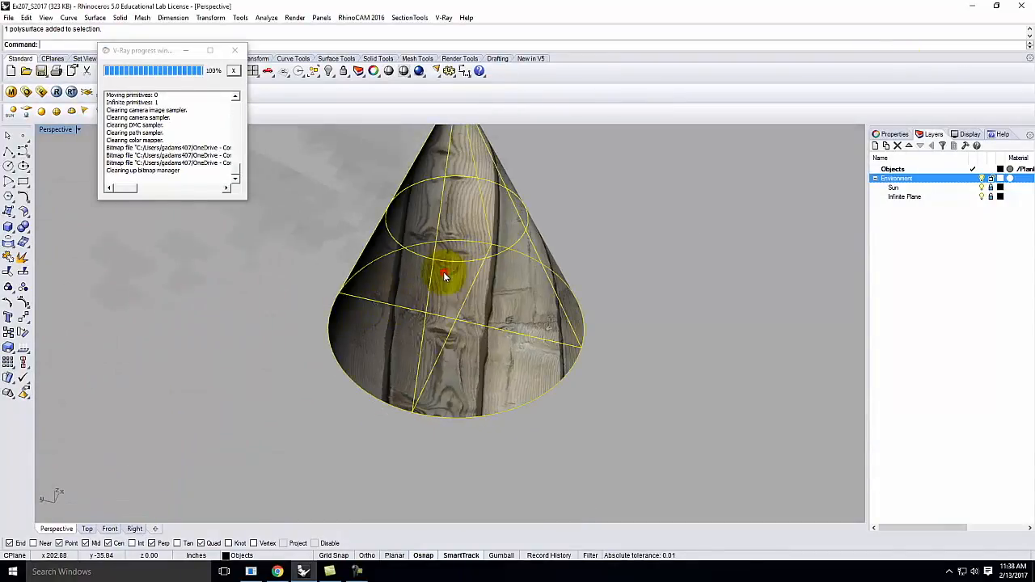
{"action": "type", "text": "Hide"}
{"action": "key", "text": "Return"}
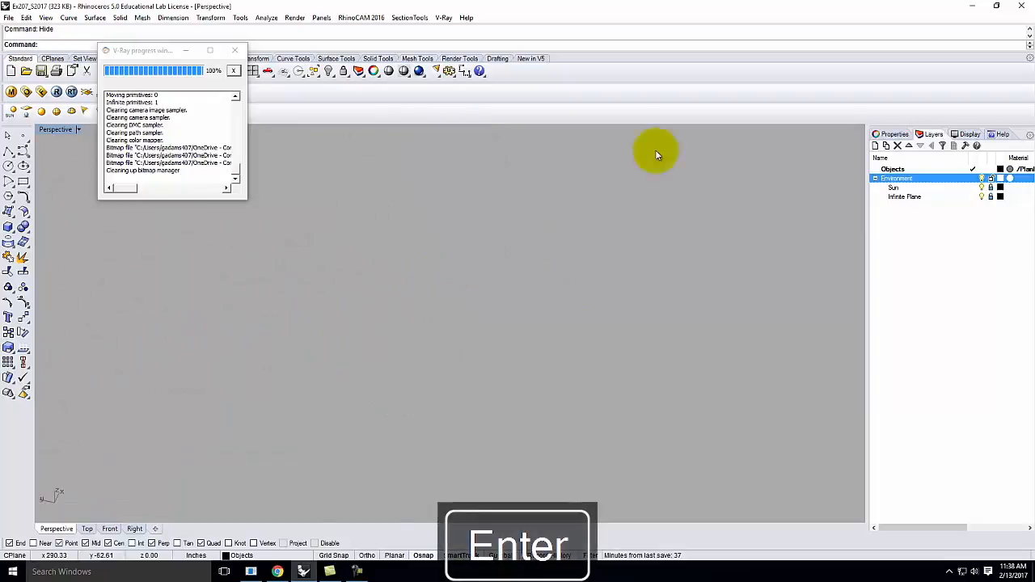
Step: Zoom to the curved solid and view its planks from the end and the inner curved side
{"action": "scroll", "coordinate": [530, 224], "scroll_direction": "down", "scroll_amount": 3}
{"action": "scroll", "coordinate": [390, 382], "scroll_direction": "up", "scroll_amount": 3}
{"action": "left_click", "coordinate": [388, 376]}
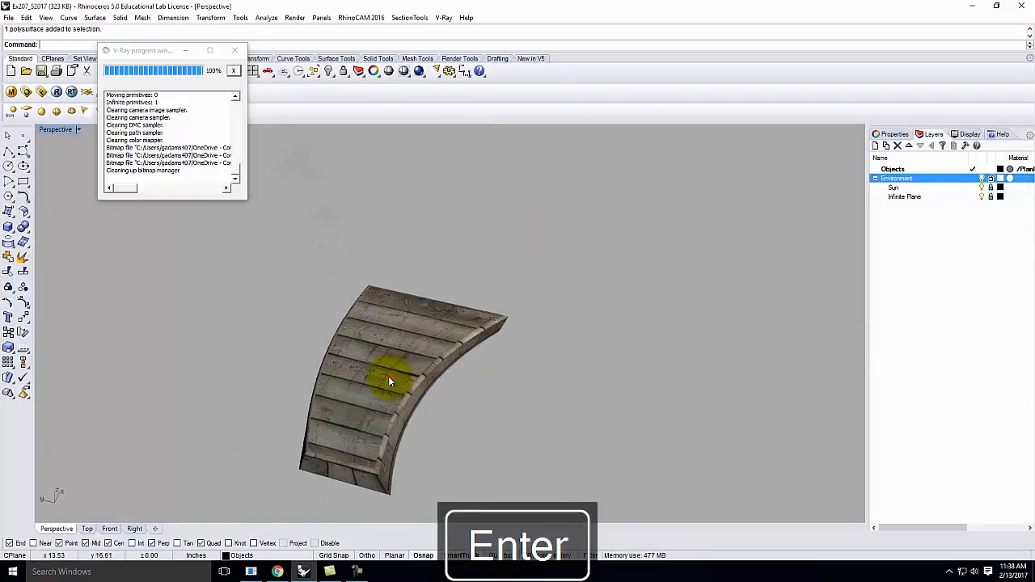
{"action": "right_click_drag", "start_coordinate": [569, 383], "coordinate": [510, 373]}
{"action": "type", "text": "z"}
{"action": "key", "text": "Return"}
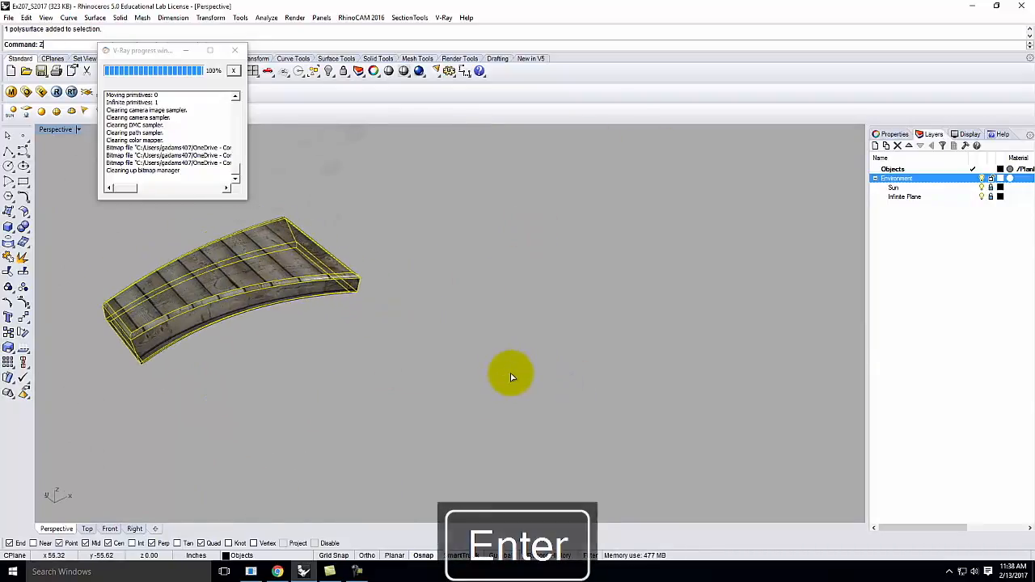
{"action": "type", "text": "s"}
{"action": "key", "text": "Return"}
{"action": "left_click", "coordinate": [567, 407]}
{"action": "right_click_drag", "start_coordinate": [494, 394], "coordinate": [378, 352]}
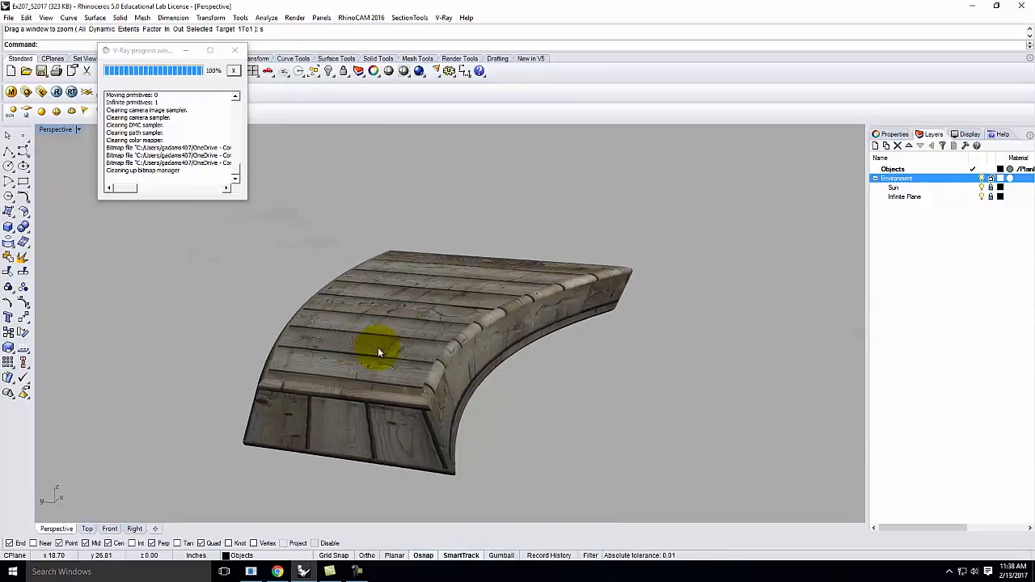
Step: Apply capped box mapping to the curved solid using its World bounding box, and make the mapping's XYZ sizes equal
{"action": "left_click", "coordinate": [412, 322]}
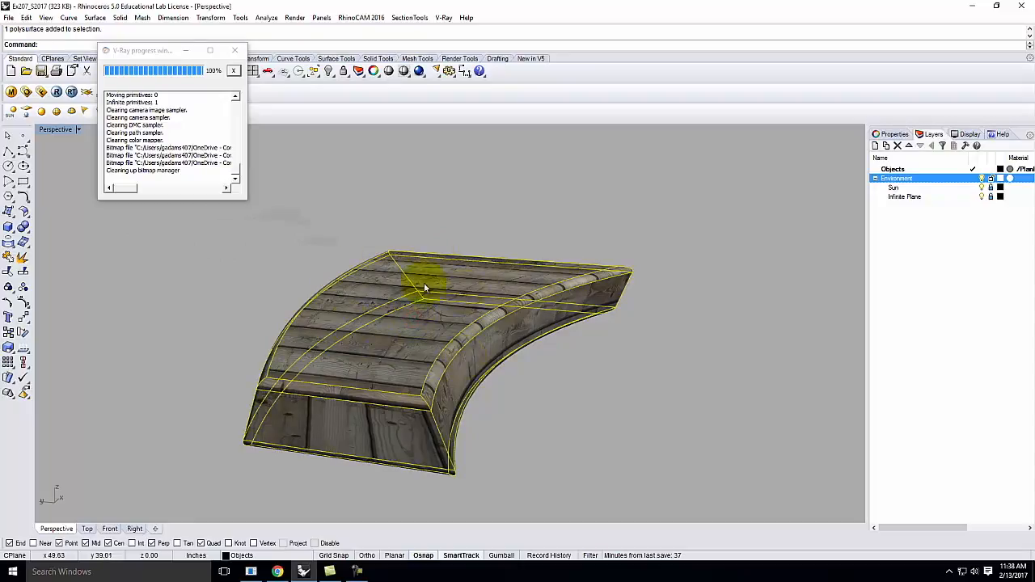
{"action": "left_click", "coordinate": [892, 134]}
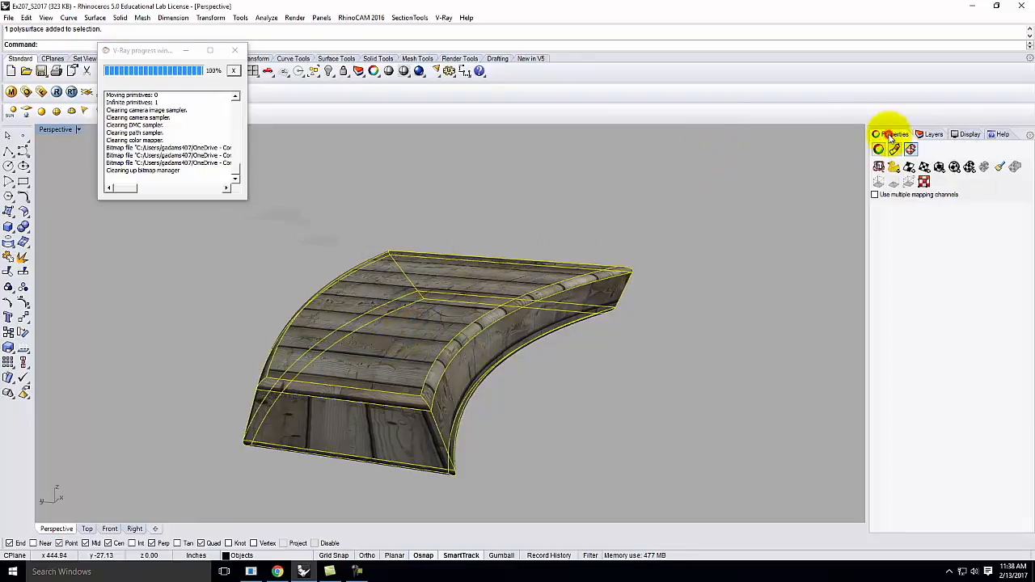
{"action": "left_click", "coordinate": [939, 168]}
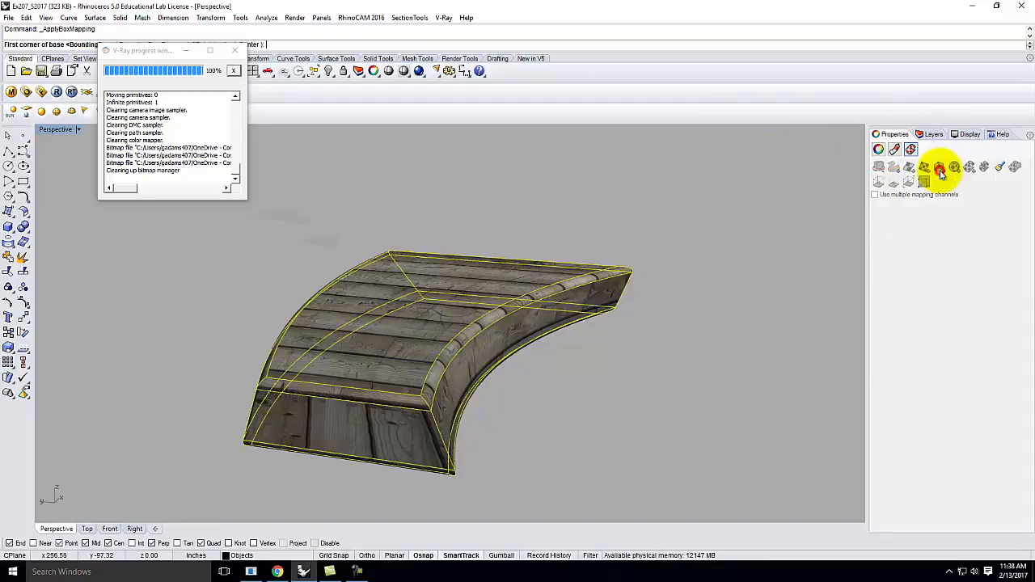
{"action": "left_click", "coordinate": [138, 44]}
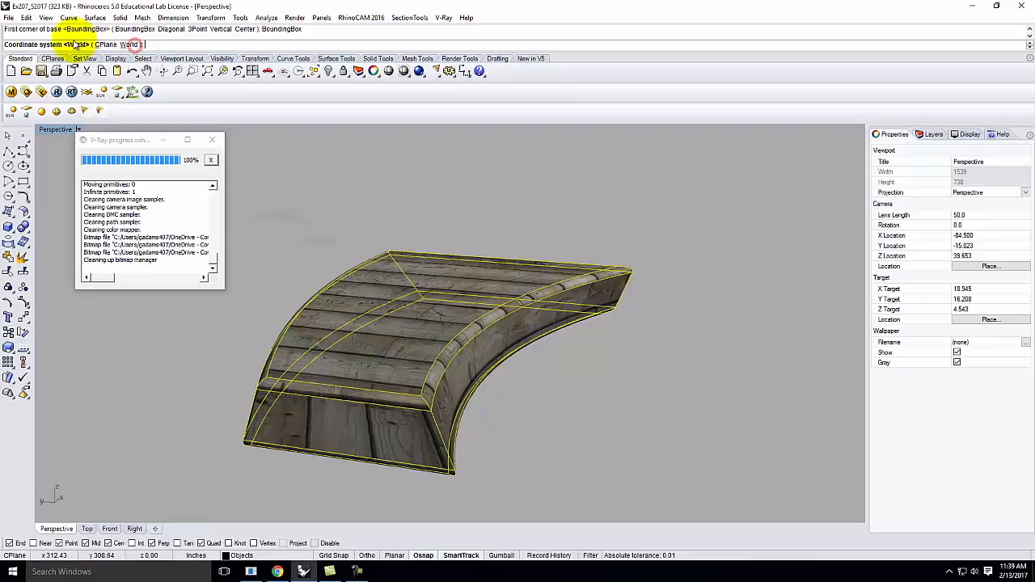
{"action": "left_click", "coordinate": [129, 44]}
{"action": "left_click", "coordinate": [59, 45]}
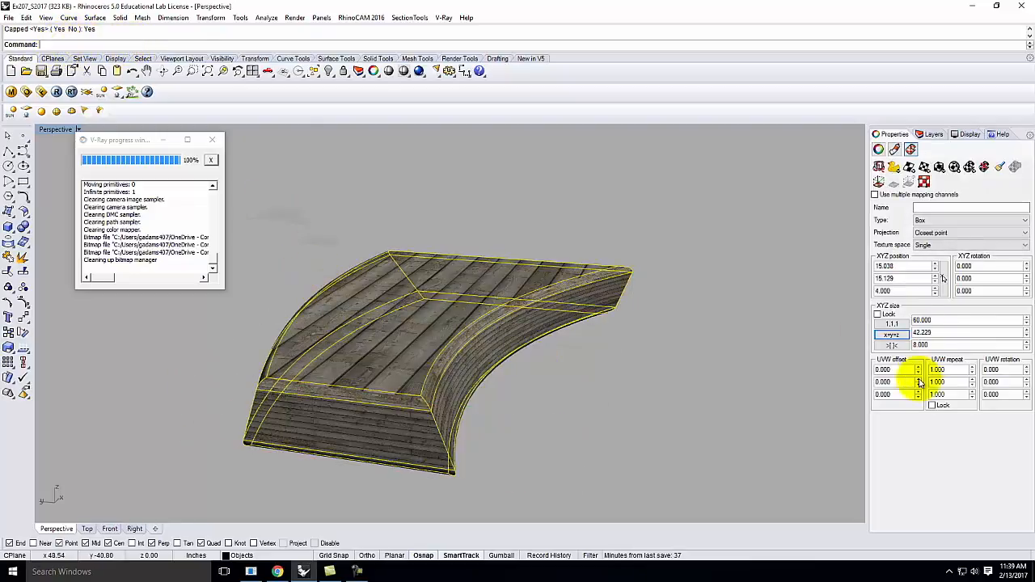
{"action": "left_click", "coordinate": [892, 335]}
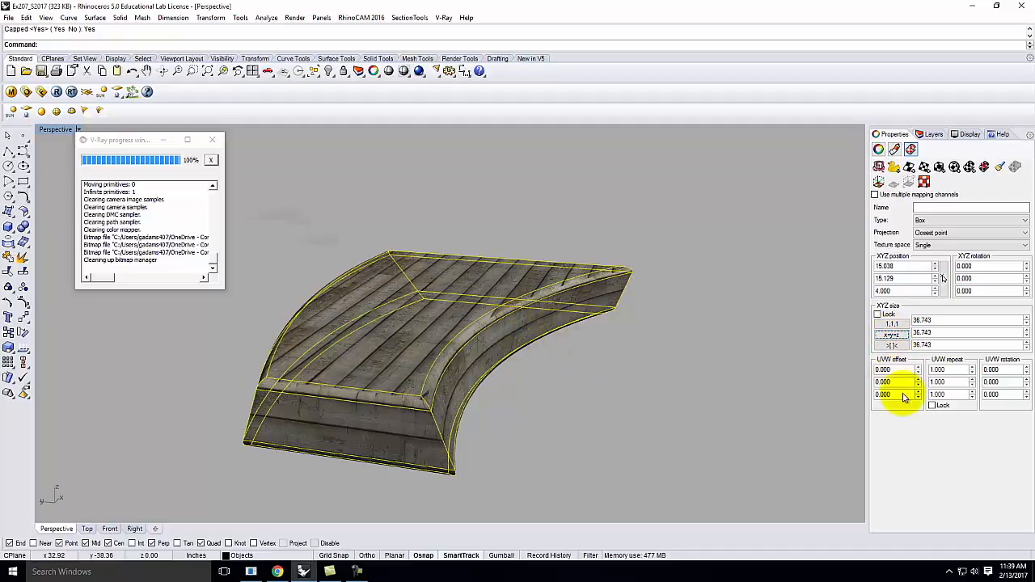
Step: Examine the planks along the curved solid's rounded edges and undo the size change and box mapping
{"action": "left_click", "coordinate": [698, 350]}
{"action": "right_click_drag", "start_coordinate": [675, 345], "coordinate": [661, 341]}
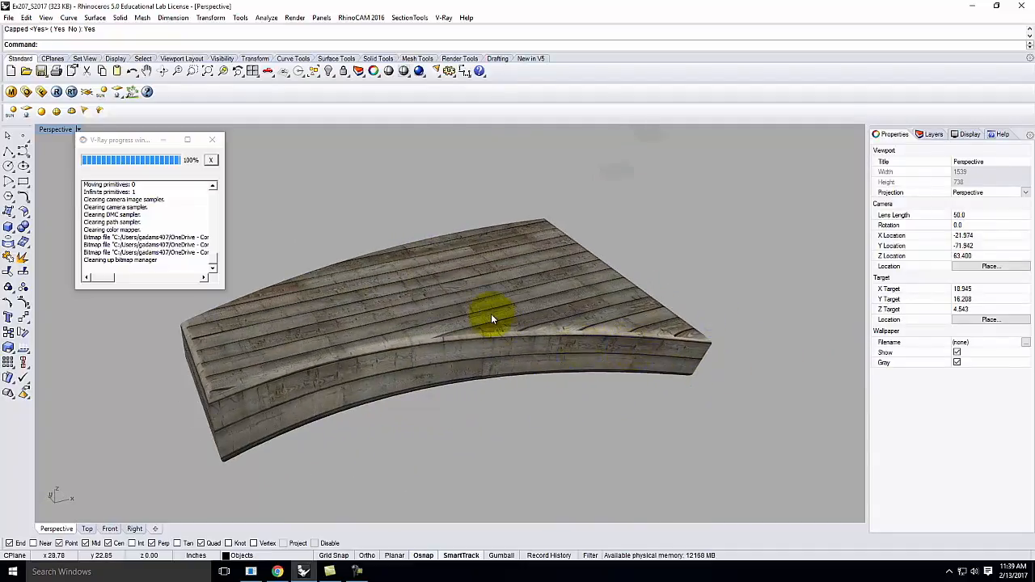
{"action": "right_click_drag", "start_coordinate": [488, 315], "coordinate": [543, 277]}
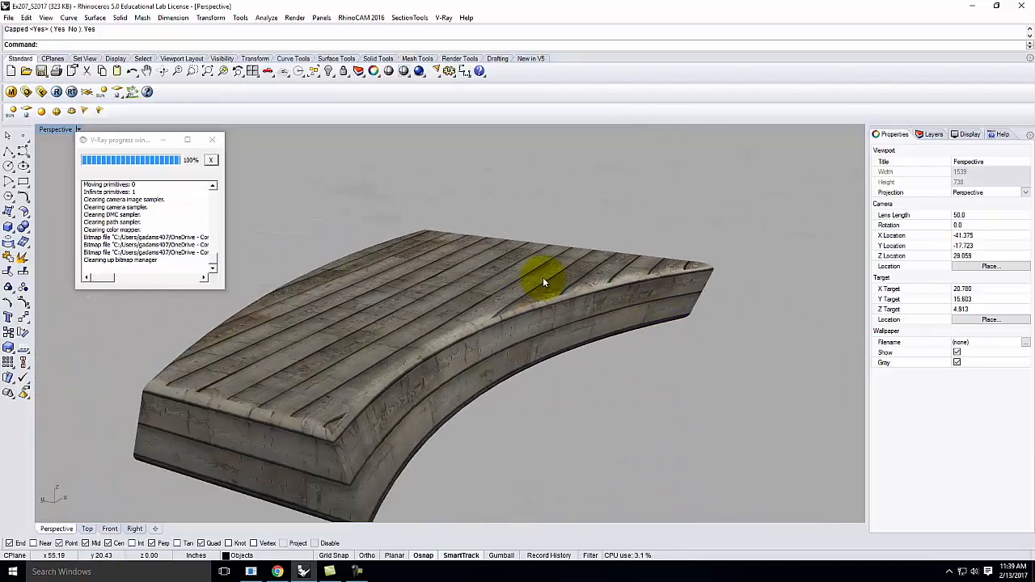
{"action": "scroll", "coordinate": [388, 400], "scroll_direction": "up", "scroll_amount": 5}
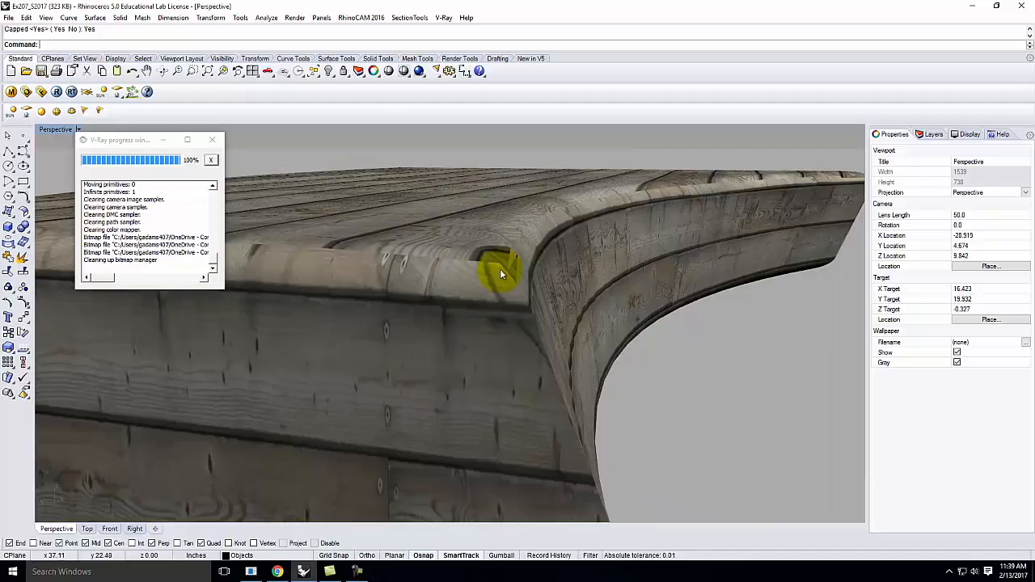
{"action": "left_click", "coordinate": [476, 279]}
{"action": "right_click_drag", "start_coordinate": [527, 236], "coordinate": [506, 298]}
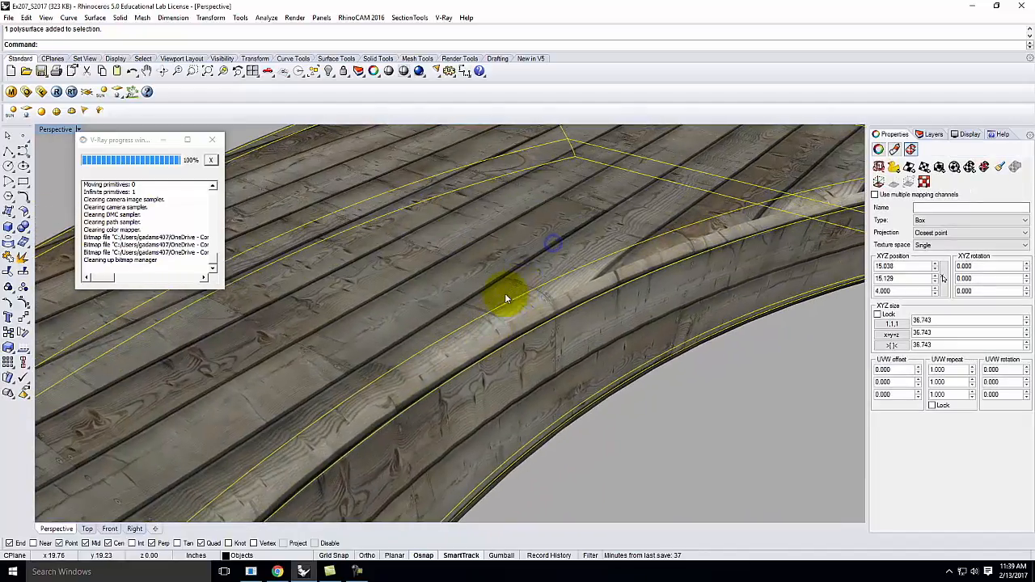
{"action": "scroll", "coordinate": [496, 333], "scroll_direction": "down", "scroll_amount": 3}
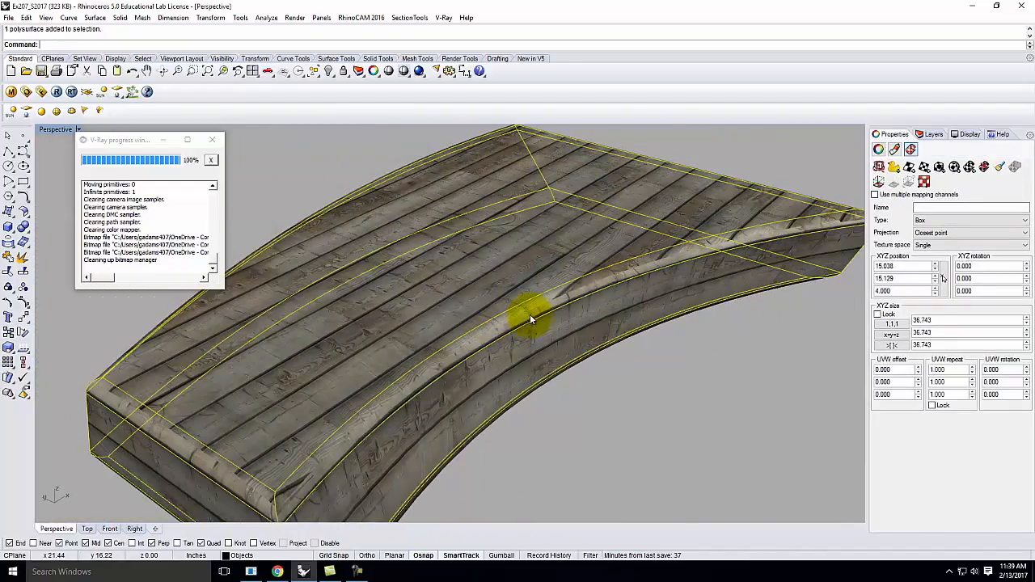
{"action": "scroll", "coordinate": [530, 318], "scroll_direction": "up", "scroll_amount": 4}
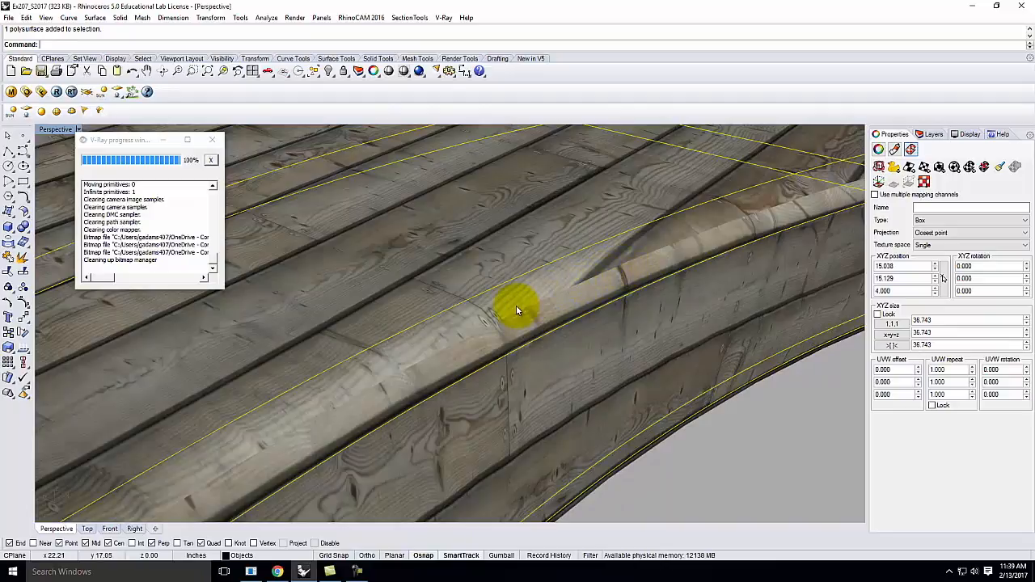
{"action": "scroll", "coordinate": [516, 305], "scroll_direction": "down", "scroll_amount": 5}
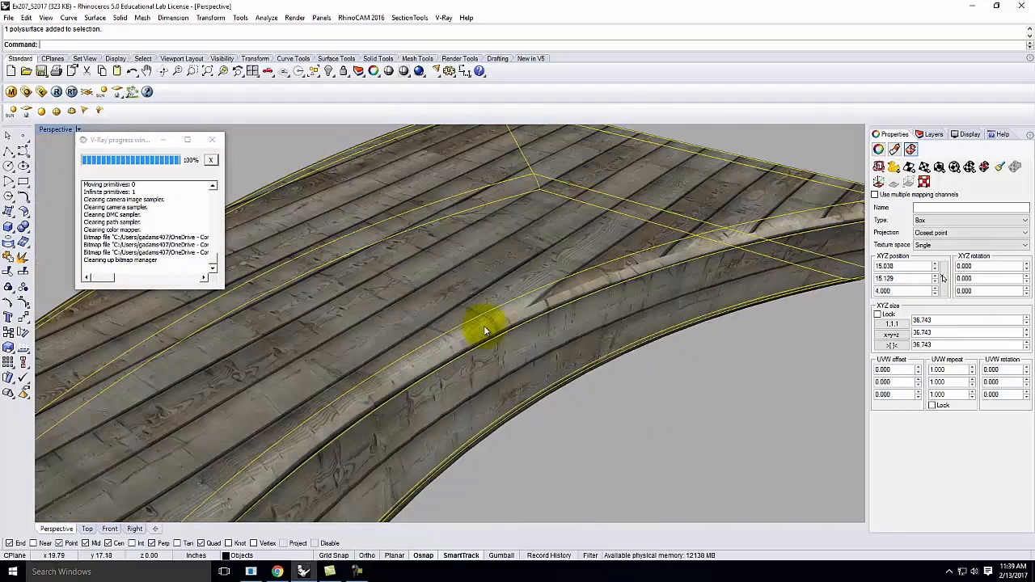
{"action": "right_click_drag", "start_coordinate": [502, 374], "coordinate": [486, 339]}
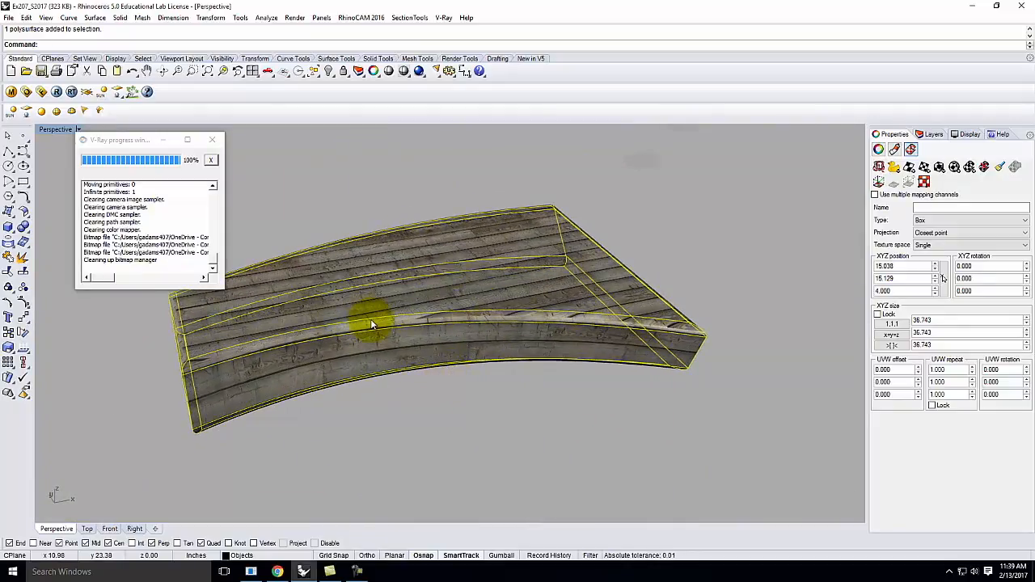
{"action": "key", "text": "ctrl+z"}
{"action": "key", "text": "ctrl+z"}
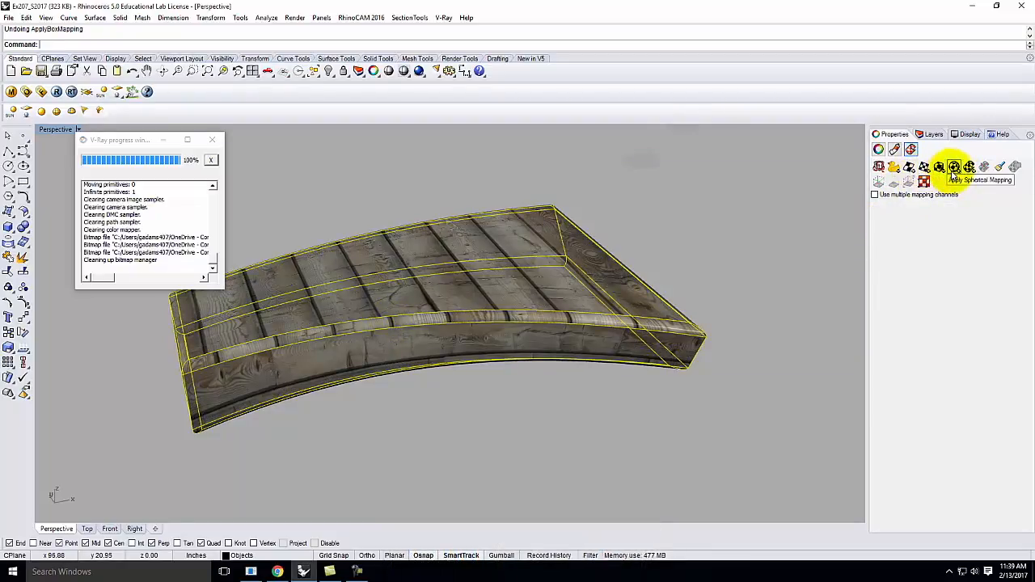
Step: Apply capped cylindrical mapping to the curved solid, centred on its Right-view profile and about 54.6 inches in diameter by 68.3 inches long
{"action": "left_click", "coordinate": [974, 171]}
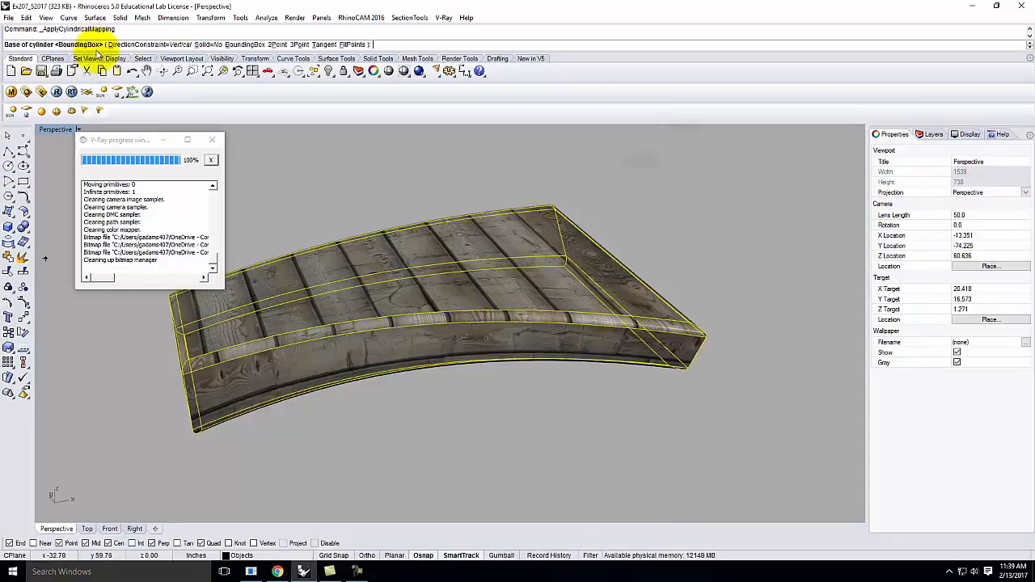
{"action": "double_click", "coordinate": [52, 130]}
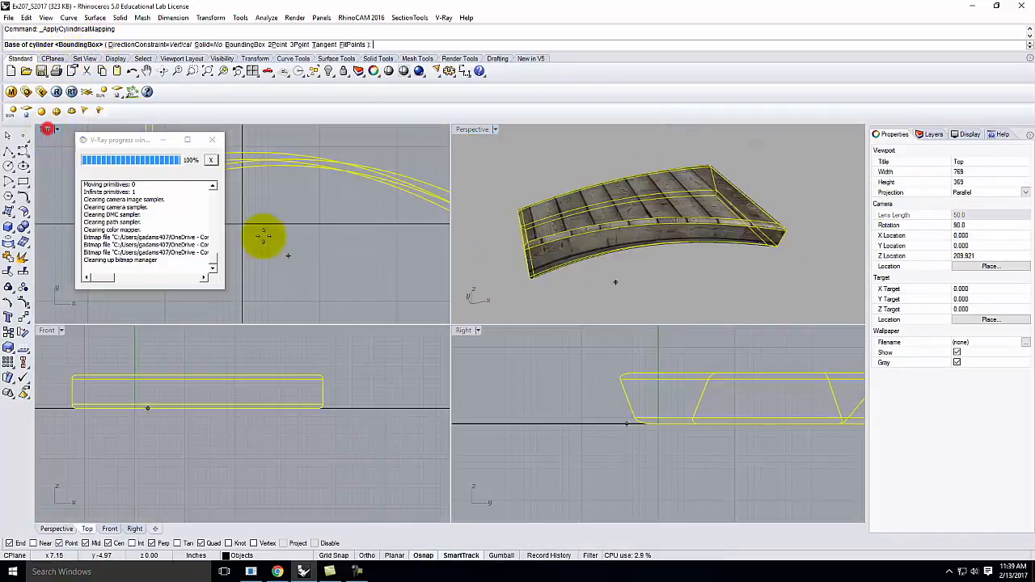
{"action": "scroll", "coordinate": [389, 438], "scroll_direction": "down", "scroll_amount": 1}
{"action": "scroll", "coordinate": [770, 407], "scroll_direction": "up", "scroll_amount": 2}
{"action": "scroll", "coordinate": [721, 416], "scroll_direction": "down", "scroll_amount": 3}
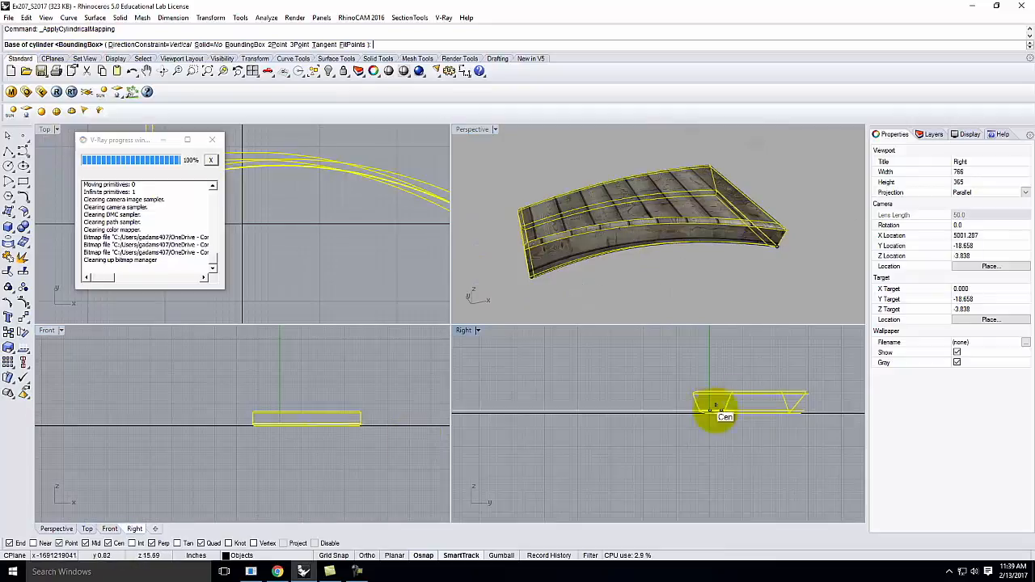
{"action": "left_click", "coordinate": [749, 396]}
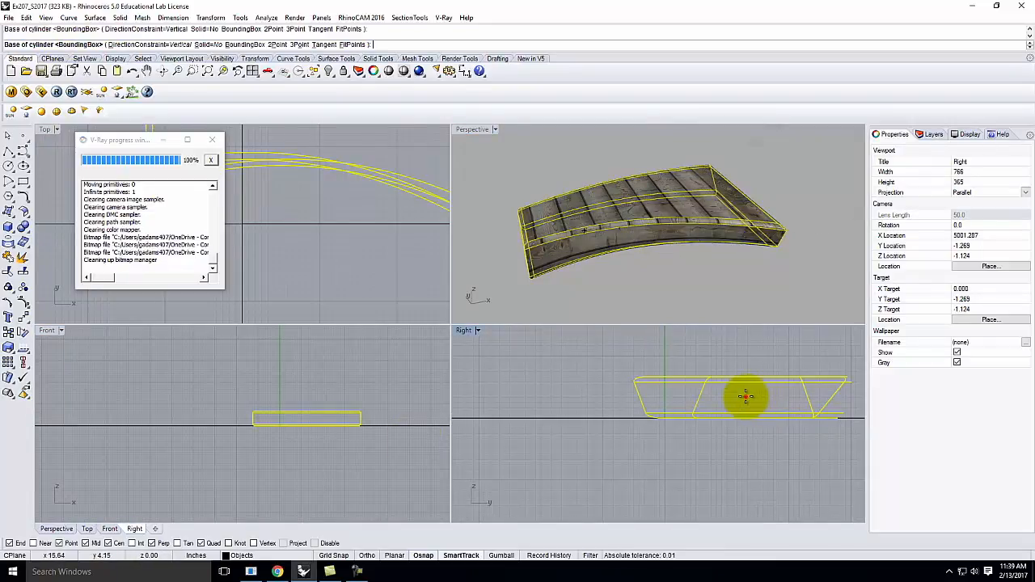
{"action": "scroll", "coordinate": [675, 439], "scroll_direction": "up", "scroll_amount": 1}
{"action": "scroll", "coordinate": [797, 432], "scroll_direction": "down", "scroll_amount": 3}
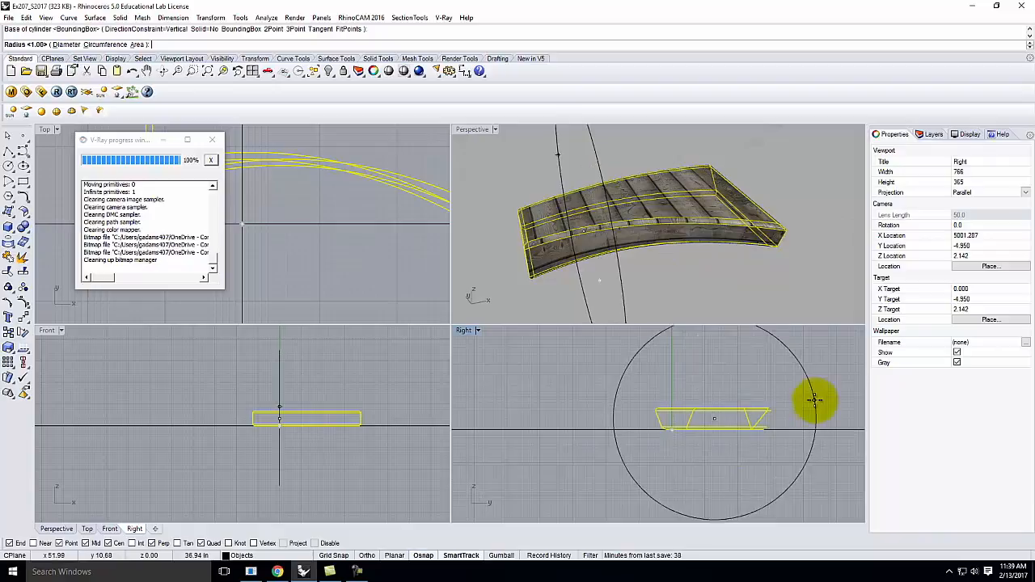
{"action": "left_click", "coordinate": [788, 397]}
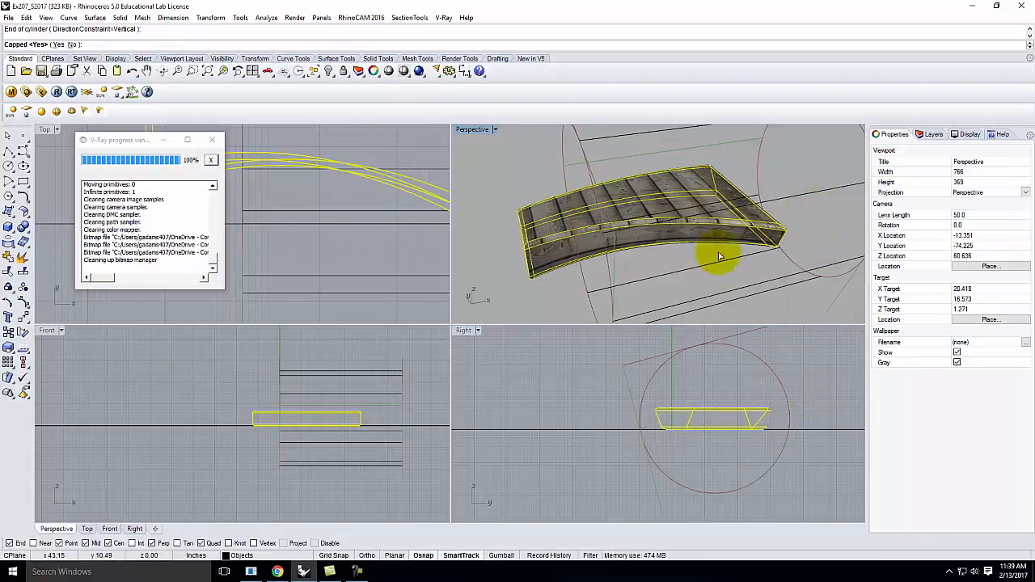
{"action": "left_click", "coordinate": [55, 45]}
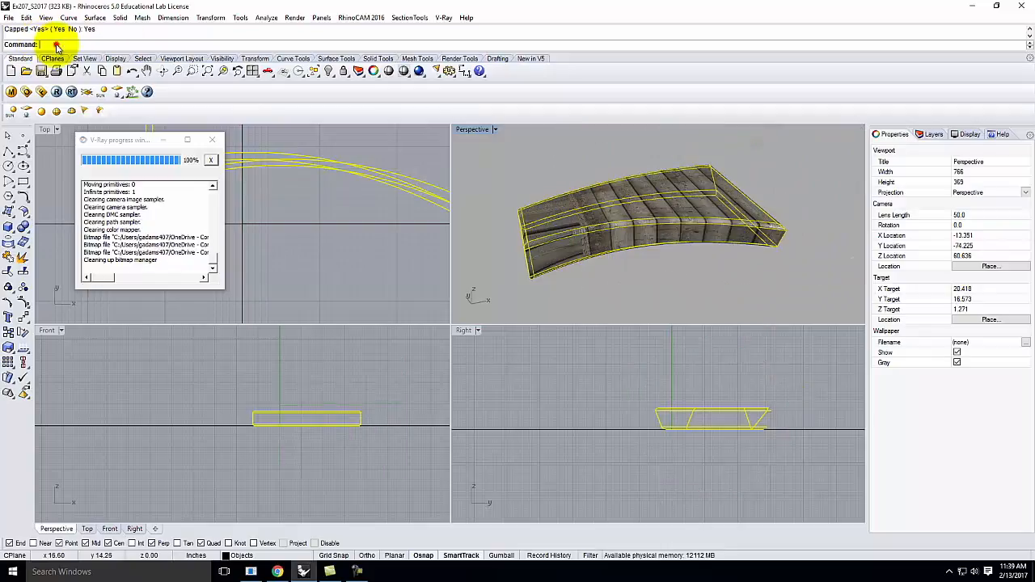
Step: Clear the selection and inspect how the planks wrap over the curved solid's edges and its narrow end
{"action": "left_click", "coordinate": [682, 275]}
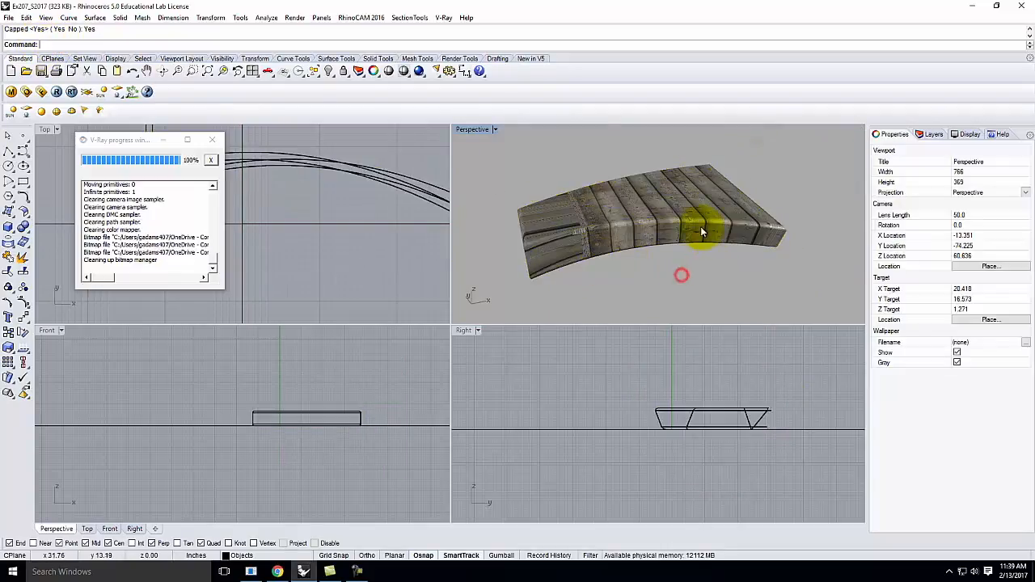
{"action": "scroll", "coordinate": [701, 227], "scroll_direction": "up", "scroll_amount": 6}
{"action": "mouse_move", "coordinate": [751, 229]}
{"action": "right_mouse_down"}
{"action": "mouse_move", "coordinate": [688, 227]}
{"action": "mouse_move", "coordinate": [732, 220]}
{"action": "right_mouse_up"}
{"action": "scroll", "coordinate": [732, 225], "scroll_direction": "down", "scroll_amount": 5}
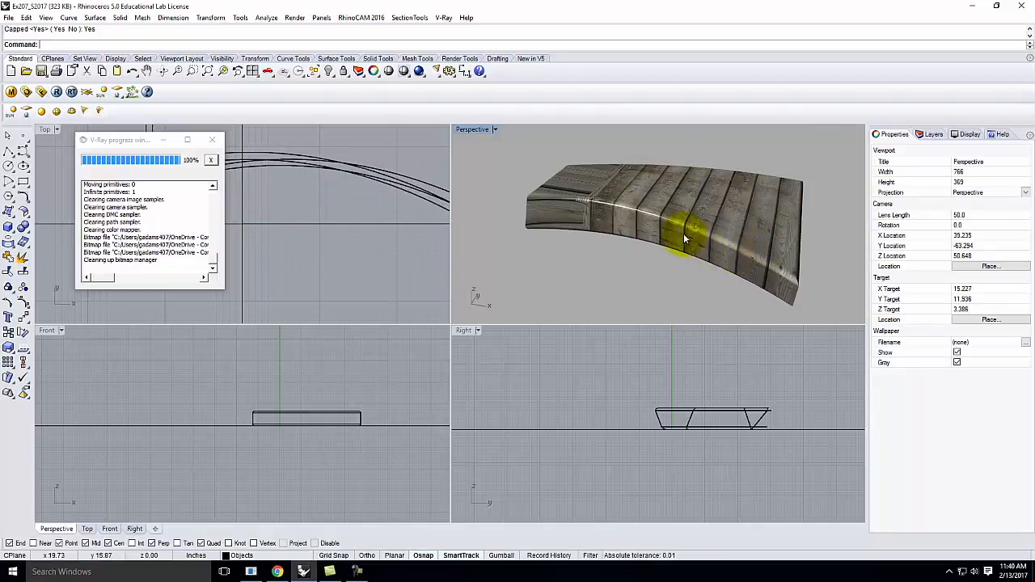
{"action": "scroll", "coordinate": [723, 220], "scroll_direction": "up", "scroll_amount": 5}
{"action": "mouse_move", "coordinate": [723, 221]}
{"action": "right_mouse_down"}
{"action": "mouse_move", "coordinate": [671, 220]}
{"action": "mouse_move", "coordinate": [753, 220]}
{"action": "mouse_move", "coordinate": [714, 226]}
{"action": "right_mouse_up"}
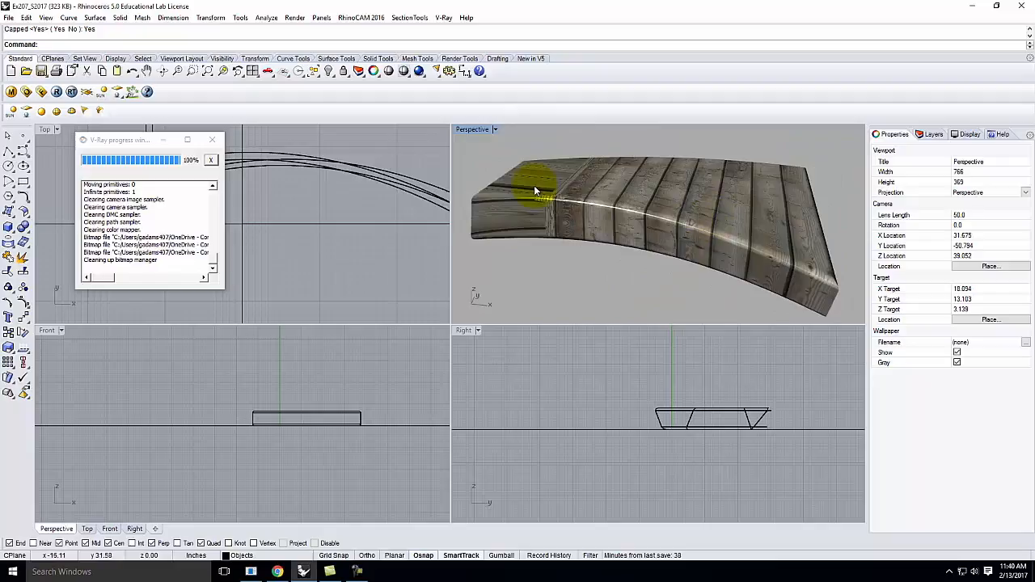
{"action": "right_click_drag", "start_coordinate": [534, 190], "coordinate": [611, 198]}
{"action": "scroll", "coordinate": [607, 212], "scroll_direction": "down", "scroll_amount": 5}
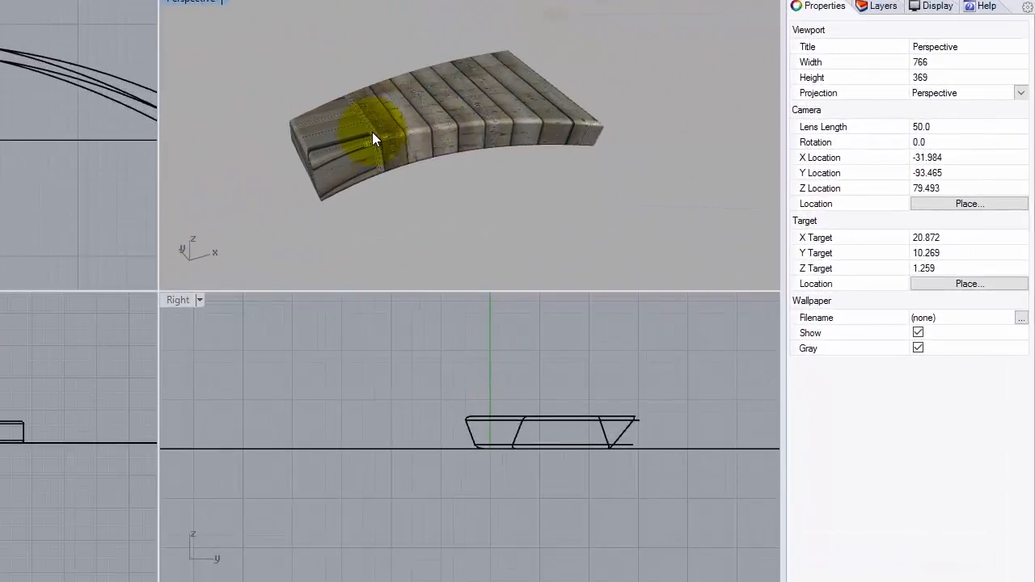
Step: Show the cylindrical mapping widget of the curved solid
{"action": "left_click", "coordinate": [461, 104]}
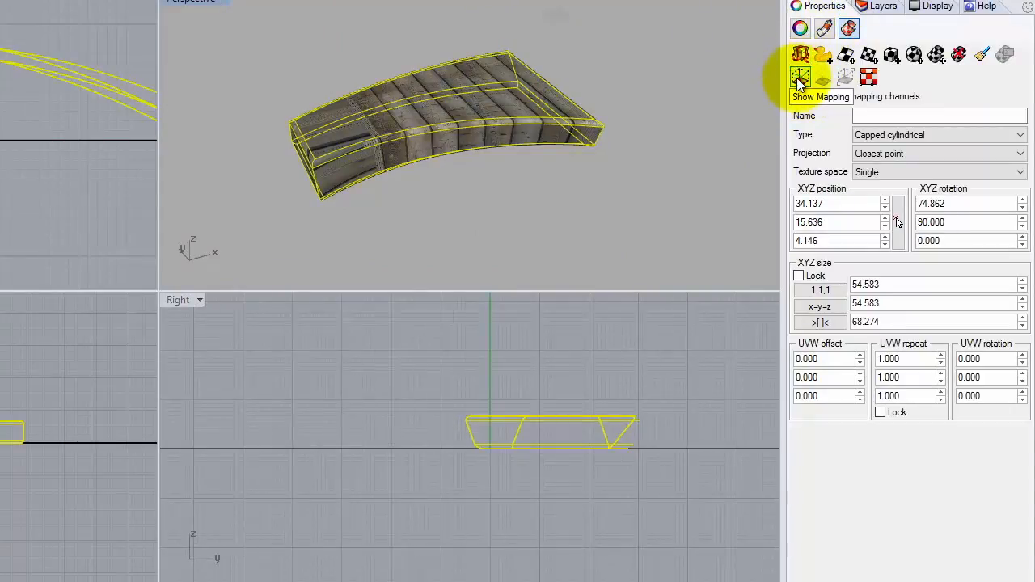
{"action": "left_click", "coordinate": [801, 79]}
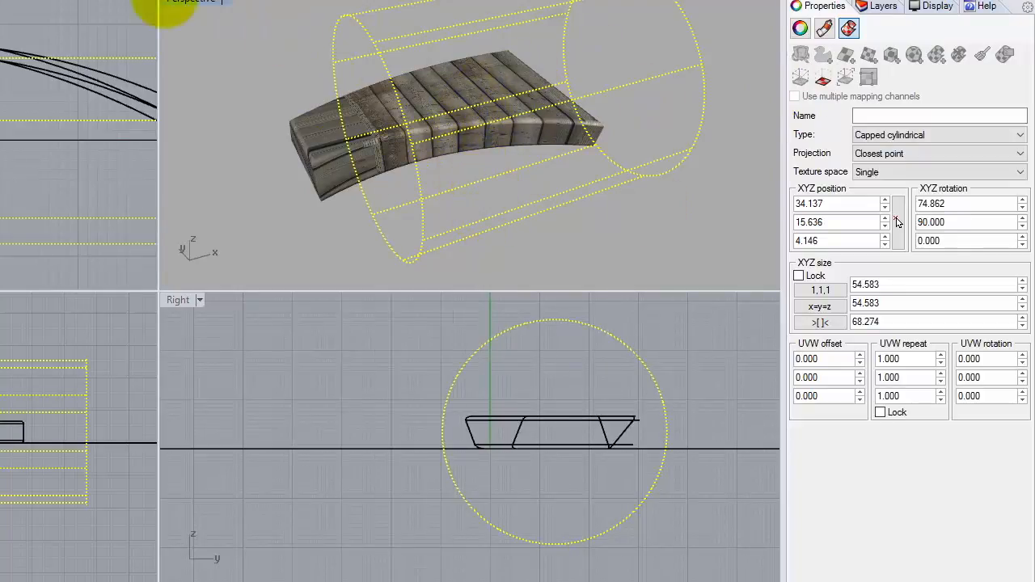
Step: Maximize the Perspective view and hide the cylindrical mapping widget of the curved solid
{"action": "double_click", "coordinate": [175, 1]}
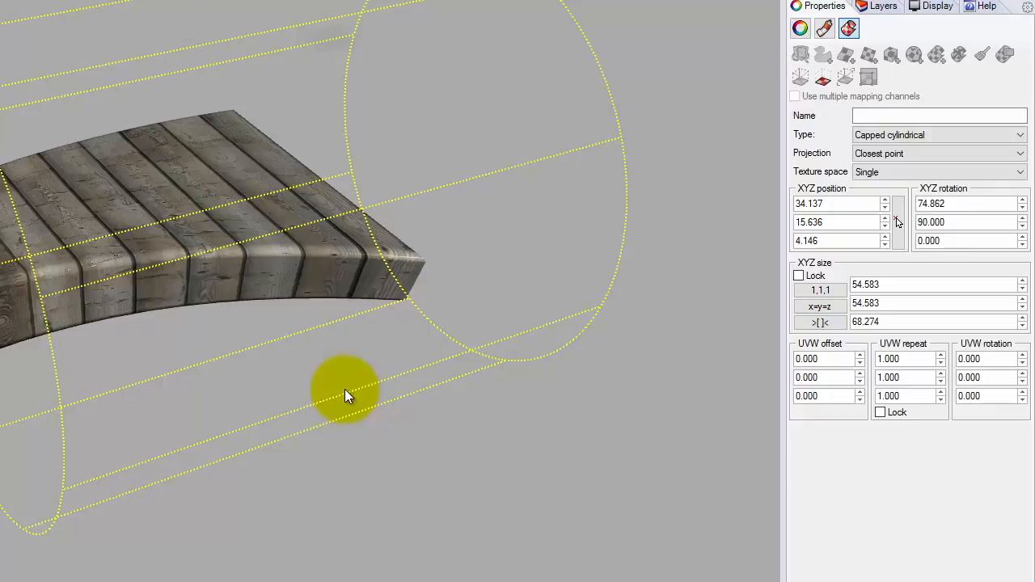
{"action": "left_click_drag", "start_coordinate": [358, 390], "coordinate": [212, 457]}
{"action": "left_click", "coordinate": [604, 330]}
{"action": "right_click_drag", "start_coordinate": [652, 398], "coordinate": [601, 414]}
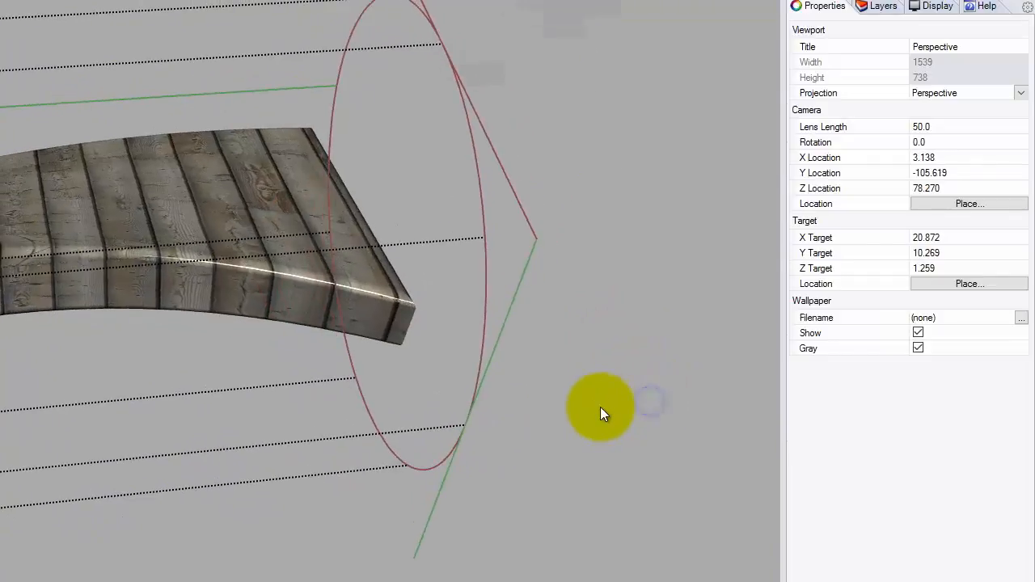
{"action": "left_click", "coordinate": [880, 6]}
{"action": "left_click", "coordinate": [820, 7]}
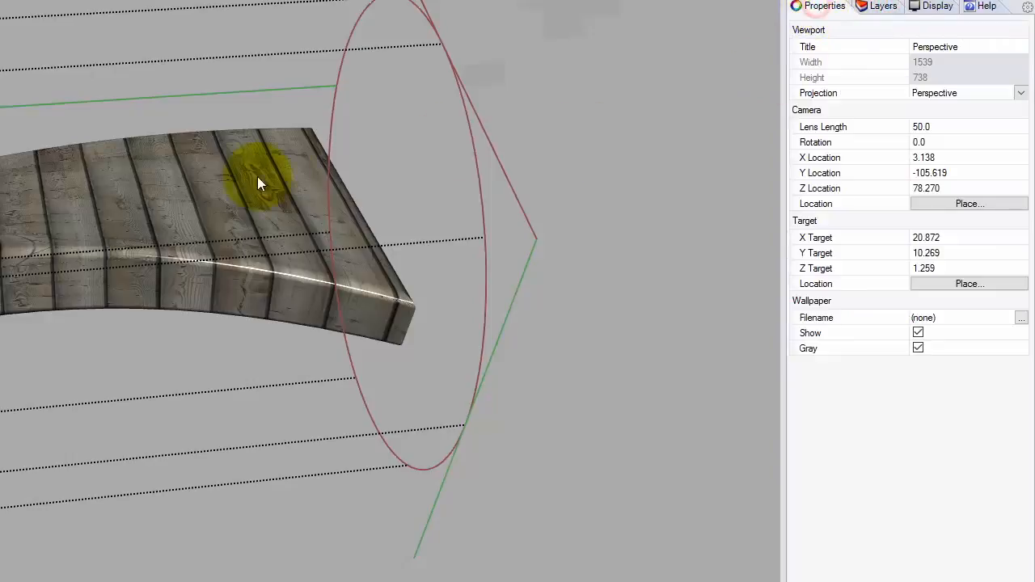
{"action": "left_click", "coordinate": [234, 185]}
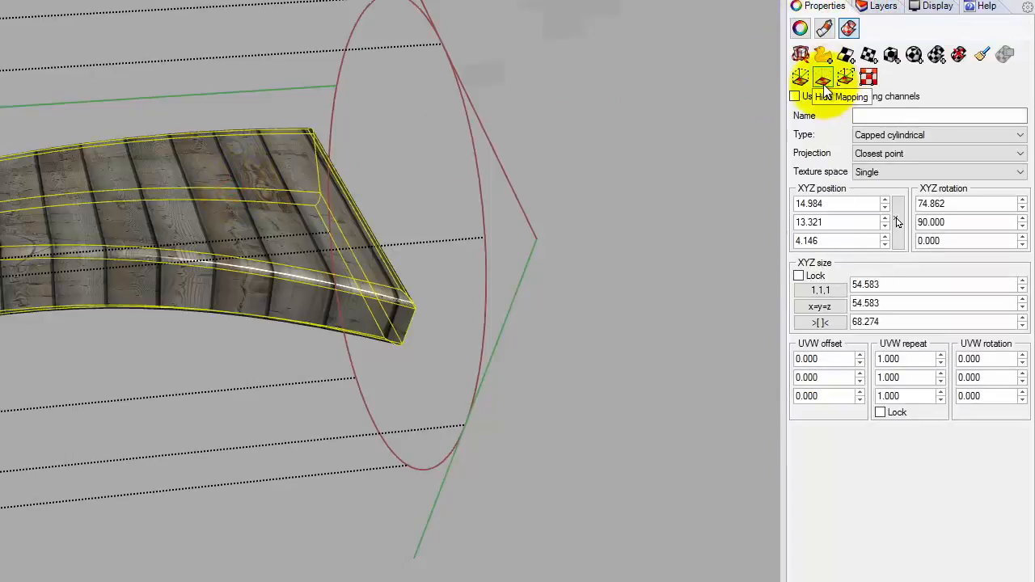
{"action": "left_click", "coordinate": [823, 81]}
Step: Clear the selection and examine how the planks run over the curved solid's rounded edges, its narrow end and its top
{"action": "right_click_drag", "start_coordinate": [478, 319], "coordinate": [546, 310]}
{"action": "left_click", "coordinate": [286, 341]}
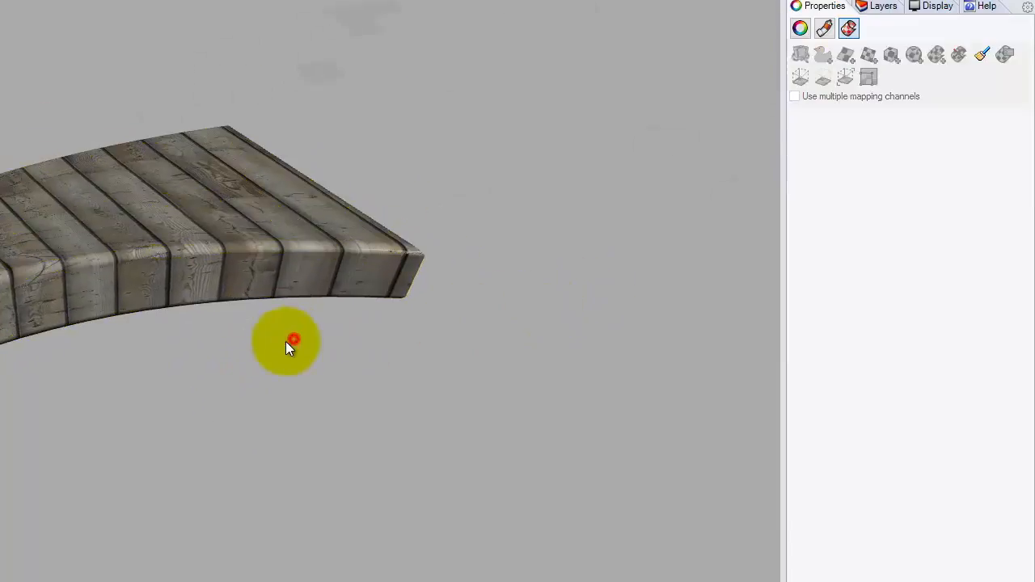
{"action": "scroll", "coordinate": [81, 276], "scroll_direction": "up", "scroll_amount": 5}
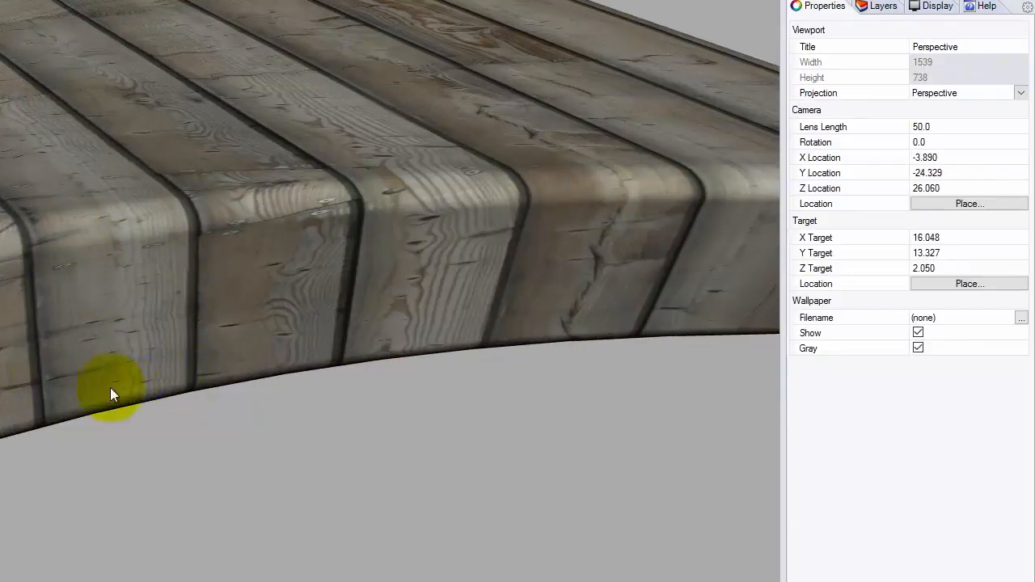
{"action": "scroll", "coordinate": [380, 266], "scroll_direction": "down", "scroll_amount": 5}
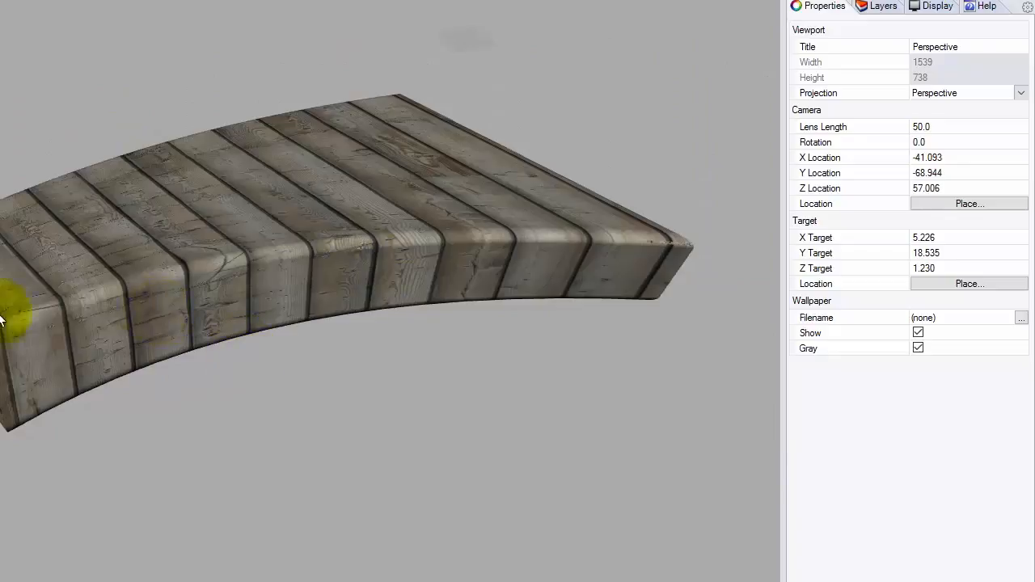
{"action": "scroll", "coordinate": [4, 301], "scroll_direction": "up", "scroll_amount": 5}
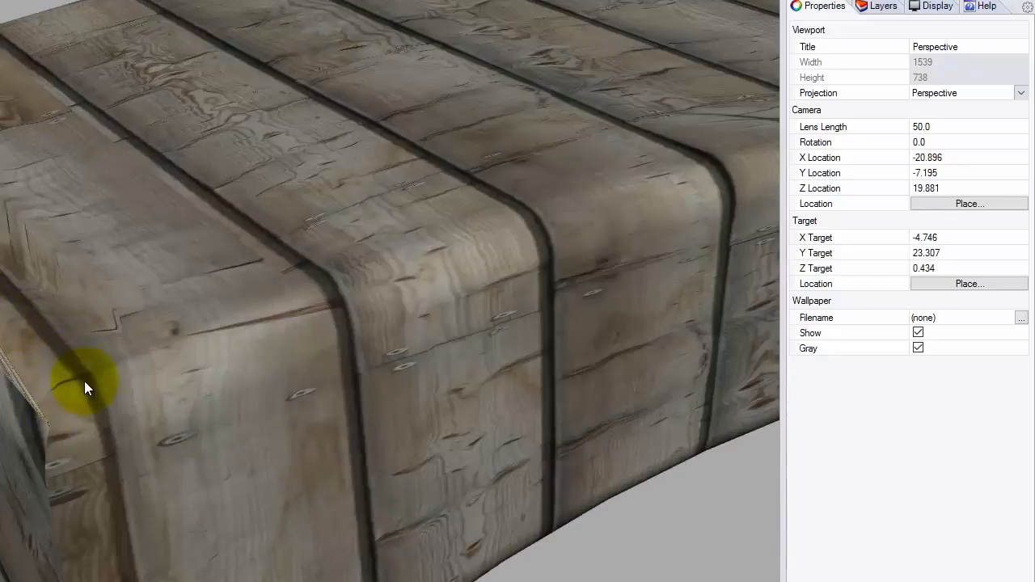
{"action": "scroll", "coordinate": [84, 381], "scroll_direction": "down", "scroll_amount": 5}
{"action": "right_click_drag", "start_coordinate": [145, 318], "coordinate": [237, 271]}
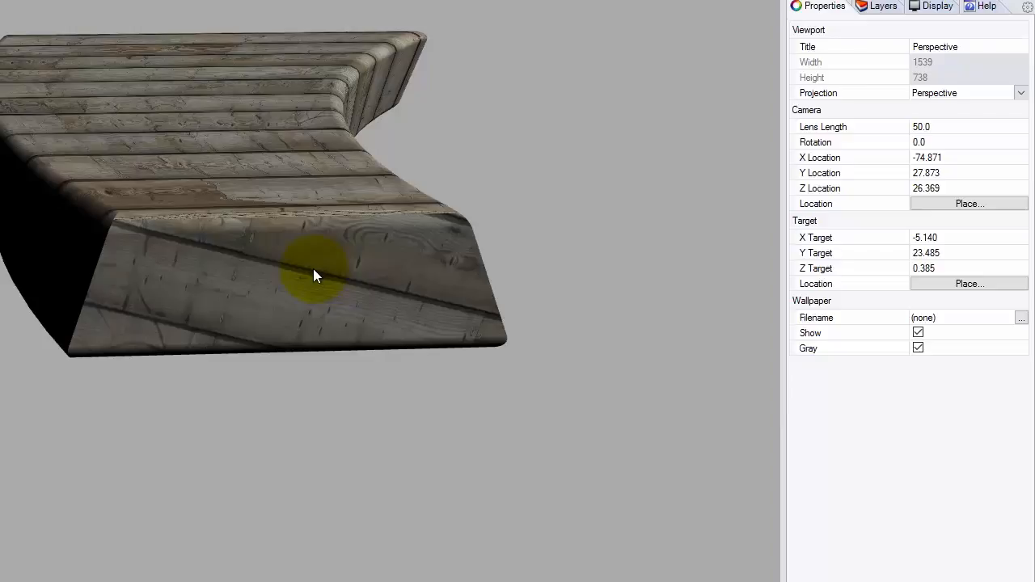
{"action": "right_click_drag", "start_coordinate": [533, 191], "coordinate": [81, 290]}
{"action": "right_click_drag", "start_coordinate": [500, 377], "coordinate": [176, 331]}
{"action": "right_click_drag", "start_coordinate": [264, 233], "coordinate": [232, 294]}
{"action": "right_click_drag", "start_coordinate": [166, 282], "coordinate": [542, 406]}
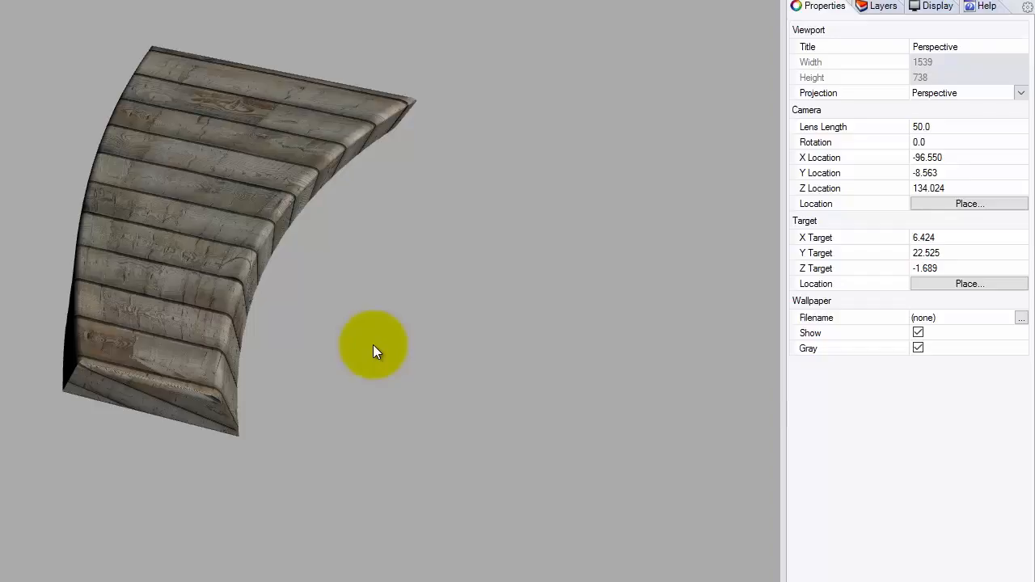
Step: Delete the cylindrical texture mapping from the curved solid and clear the selection
{"action": "left_click", "coordinate": [204, 195]}
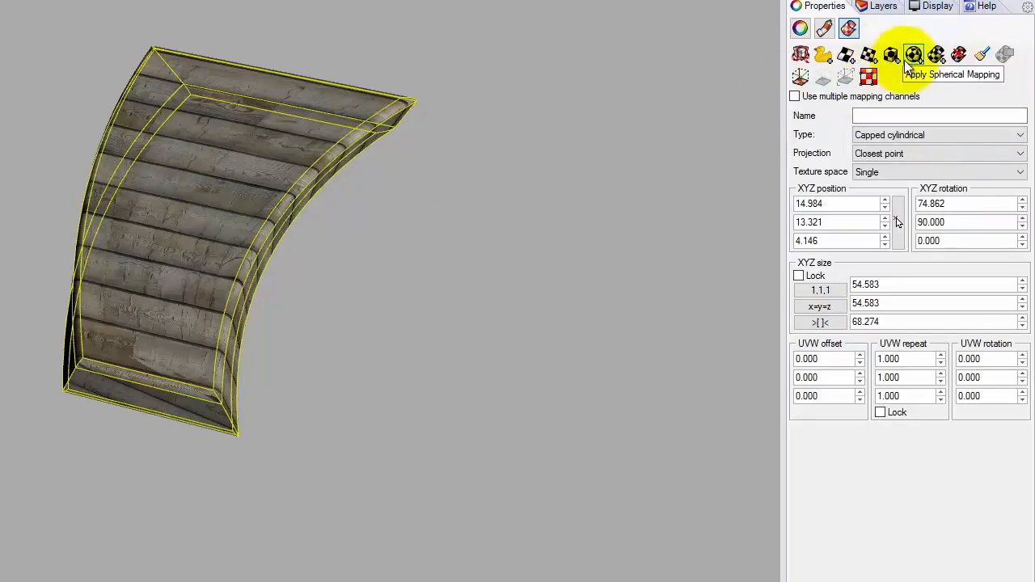
{"action": "right_click_drag", "start_coordinate": [270, 310], "coordinate": [178, 259]}
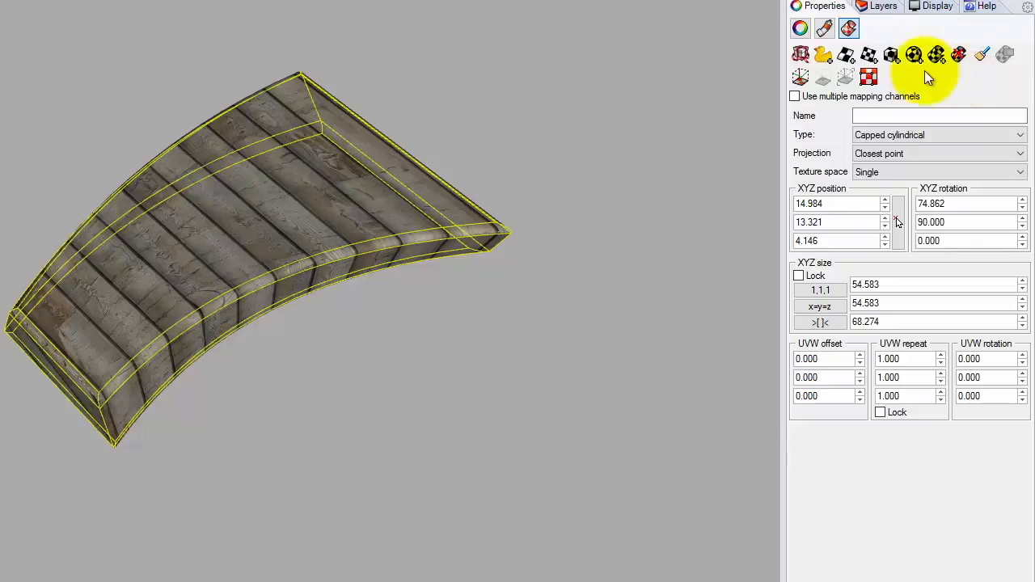
{"action": "left_click", "coordinate": [959, 55]}
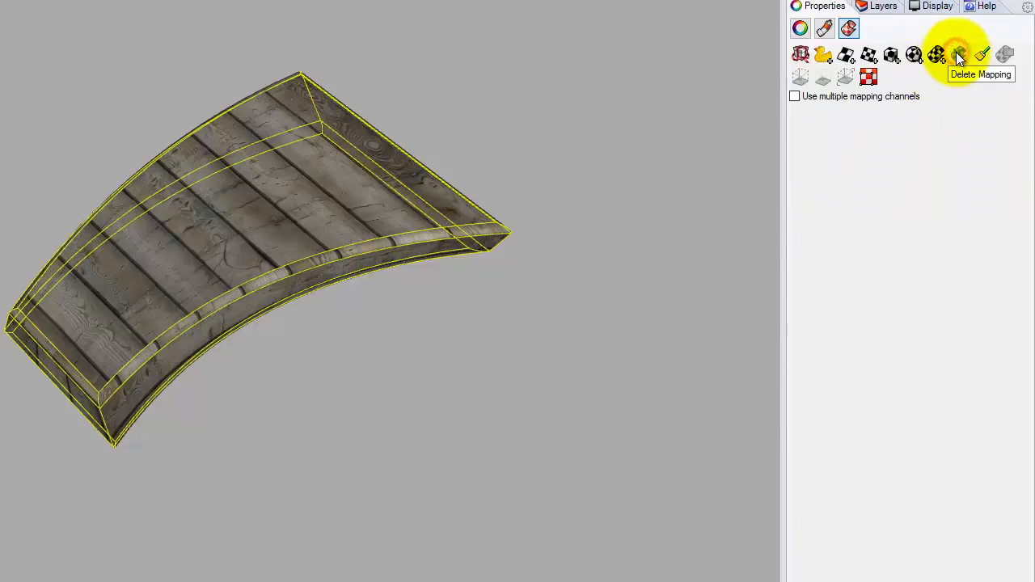
{"action": "left_click", "coordinate": [909, 60]}
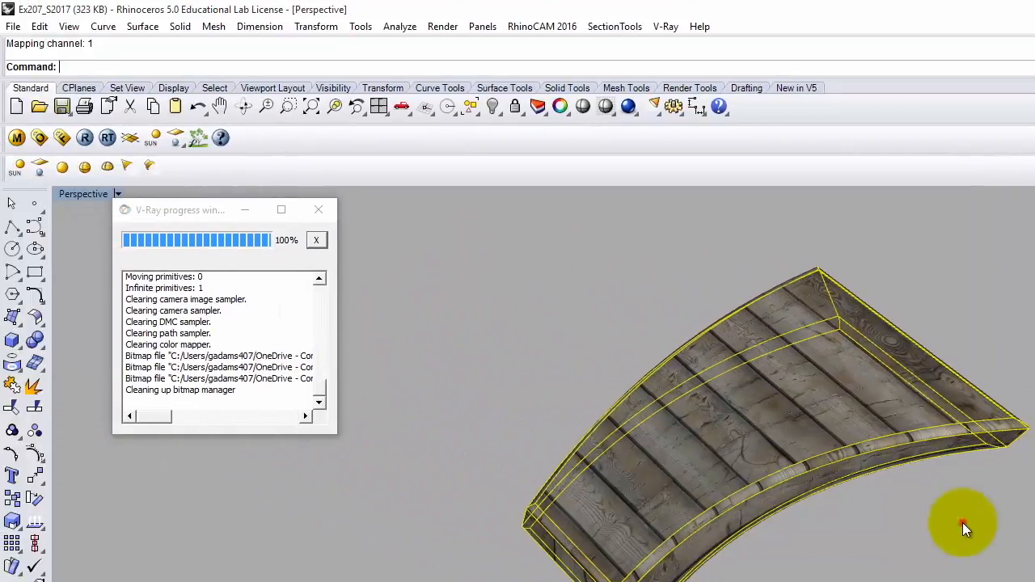
{"action": "left_click", "coordinate": [963, 523]}
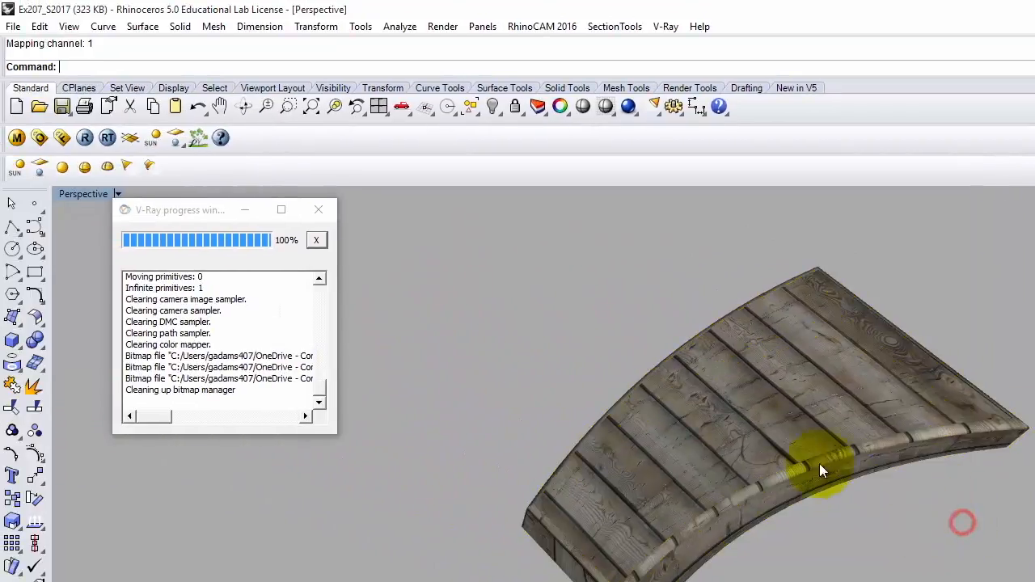
Step: Explode the curved solid into separate surfaces and select one surface at its upper inner edge
{"action": "left_click", "coordinate": [797, 447]}
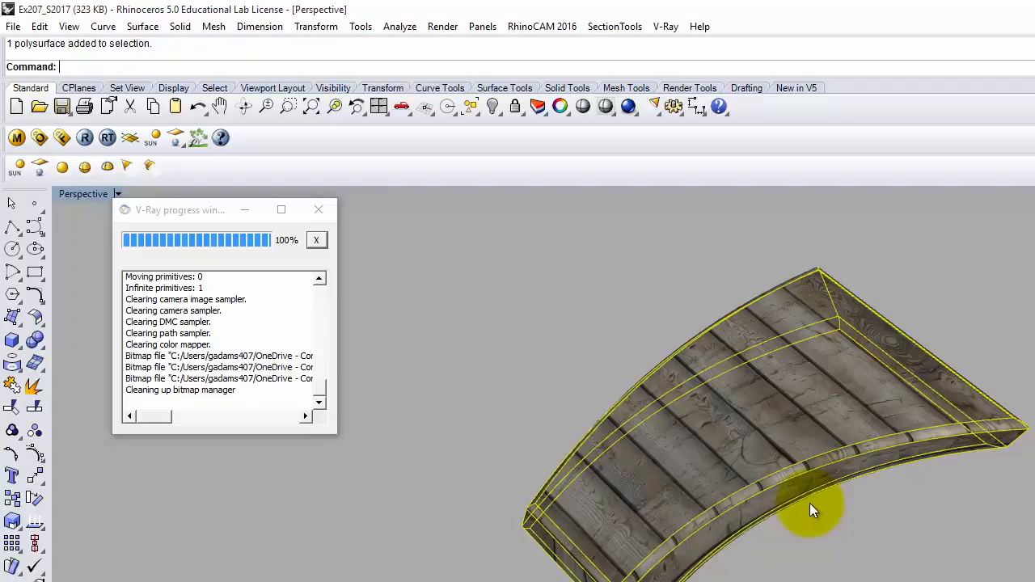
{"action": "type", "text": "Explode"}
{"action": "key", "text": "Return"}
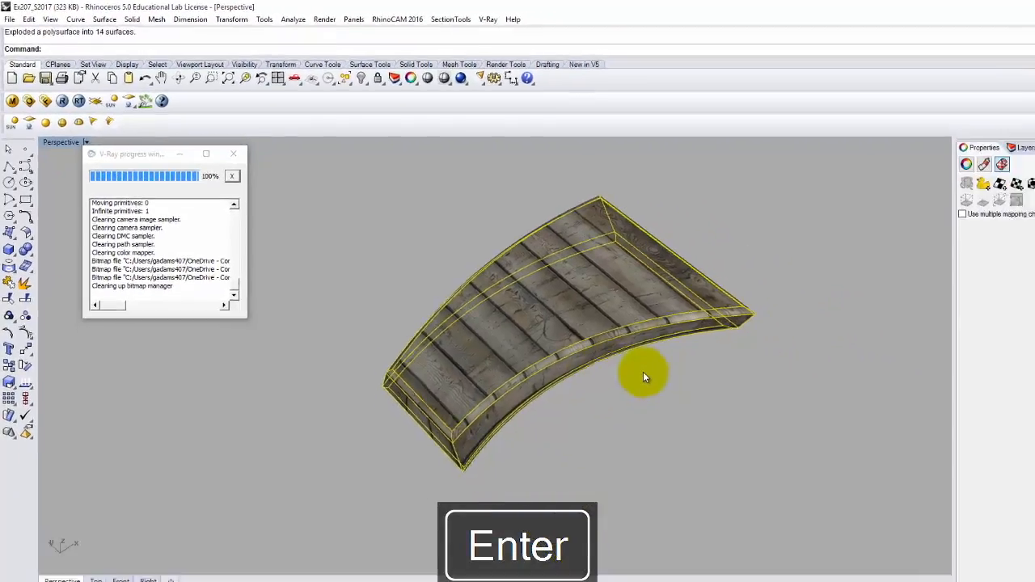
{"action": "left_click", "coordinate": [643, 373]}
{"action": "left_click", "coordinate": [601, 340]}
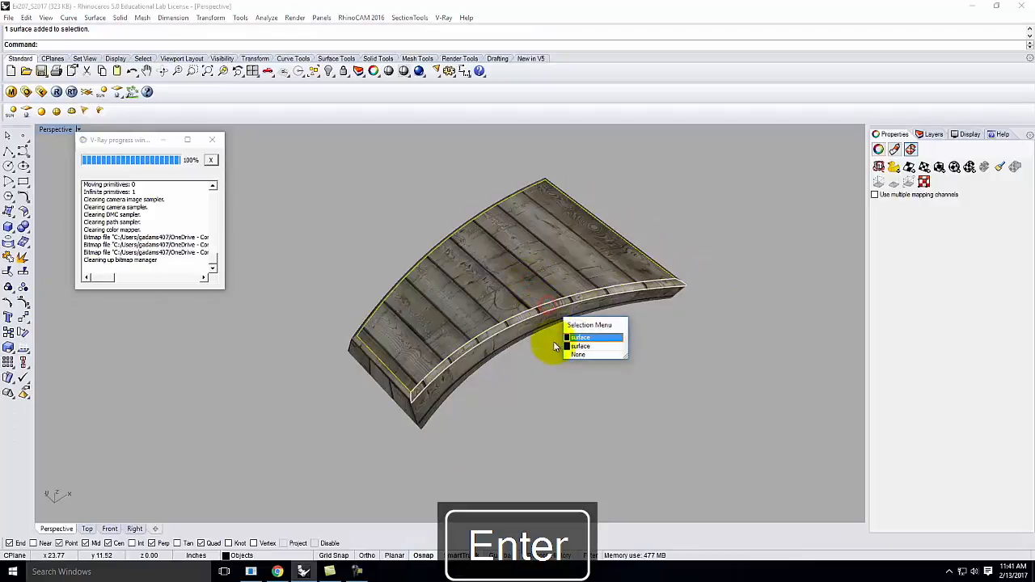
{"action": "left_click", "coordinate": [576, 338]}
Step: Join all surfaces of the curved solid back into one polysurface and try custom mapping on it
{"action": "scroll", "coordinate": [400, 356], "scroll_direction": "down", "scroll_amount": 4}
{"action": "left_click_drag", "start_coordinate": [336, 220], "coordinate": [575, 460]}
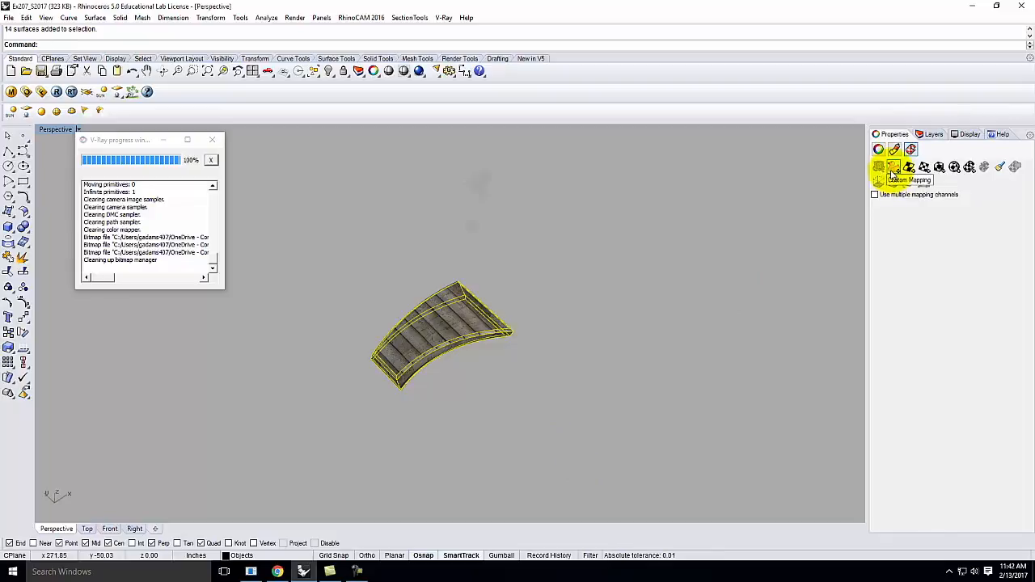
{"action": "key", "text": "Return"}
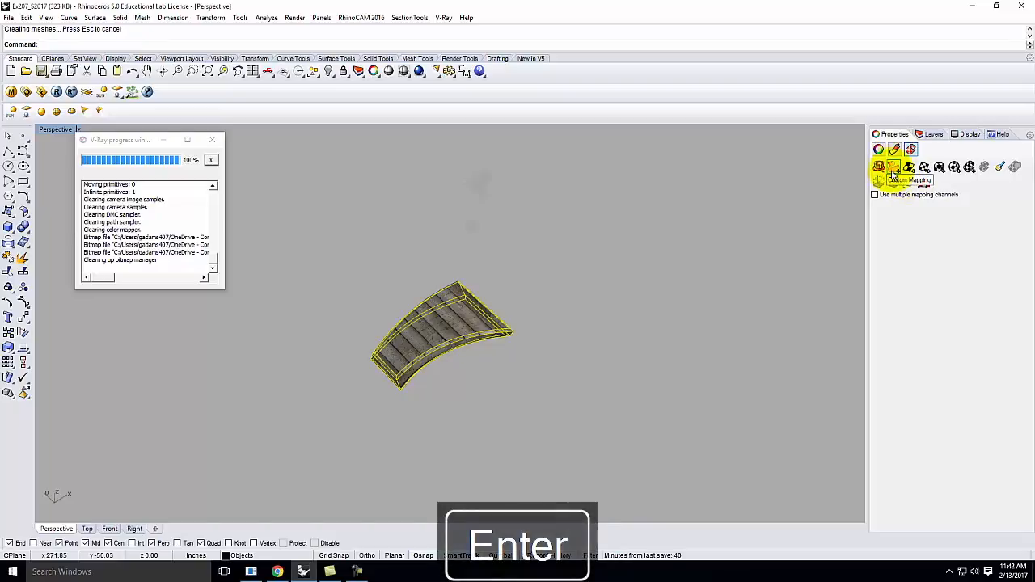
{"action": "left_click", "coordinate": [893, 169]}
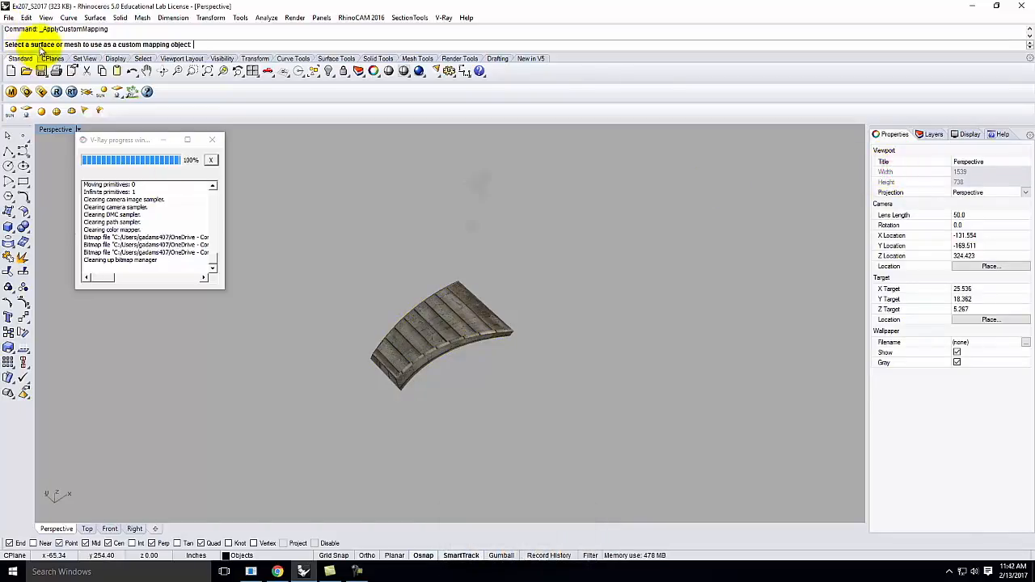
{"action": "key", "text": "Escape"}
Step: Unwrap the curved solid, picking seams along its long outer upper edge and around its narrow end
{"action": "left_click", "coordinate": [450, 321]}
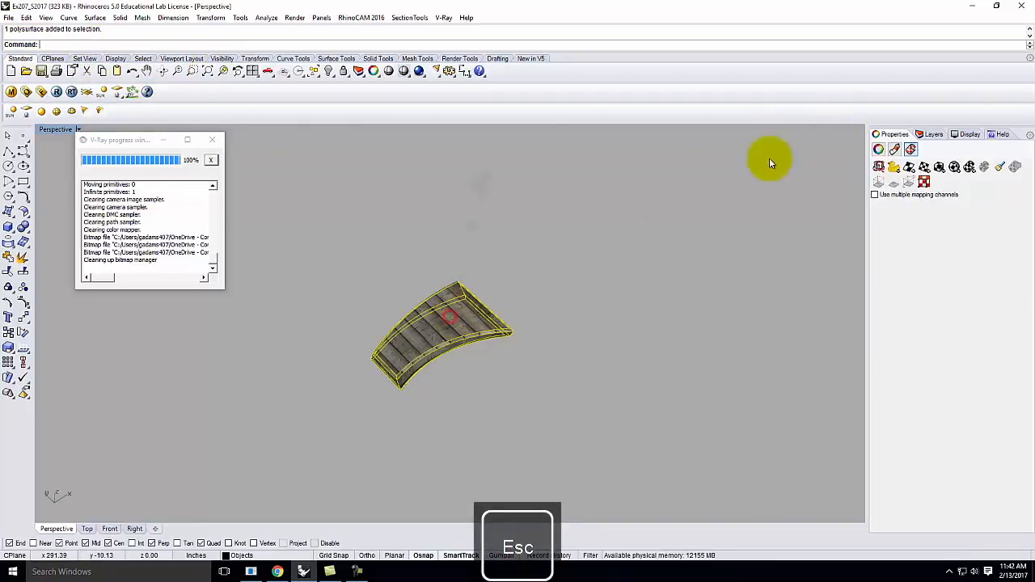
{"action": "left_click", "coordinate": [879, 167]}
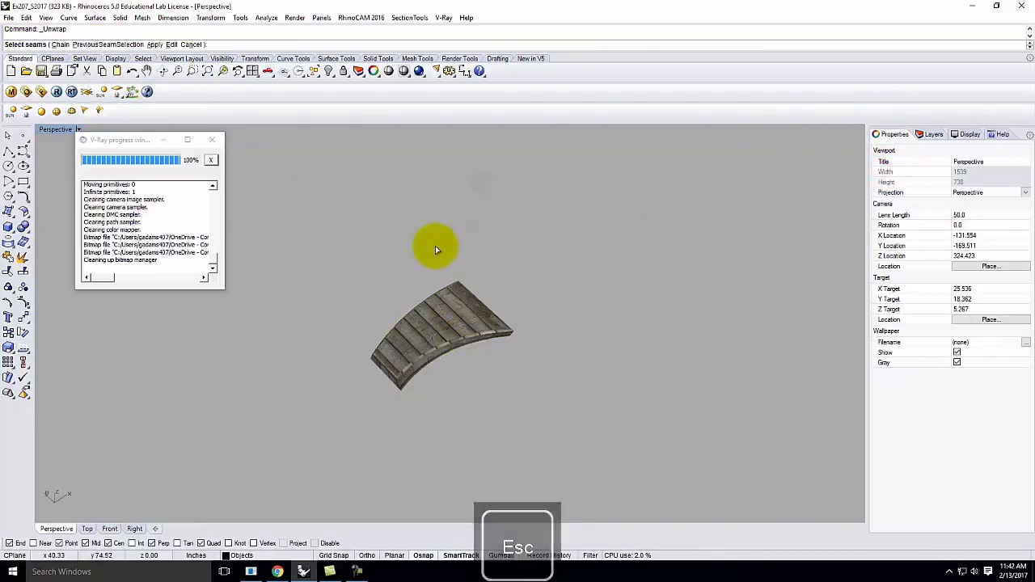
{"action": "scroll", "coordinate": [310, 296], "scroll_direction": "up", "scroll_amount": 4}
{"action": "right_click_drag", "start_coordinate": [286, 277], "coordinate": [432, 294]}
{"action": "scroll", "coordinate": [484, 300], "scroll_direction": "up", "scroll_amount": 7}
{"action": "left_click", "coordinate": [499, 309]}
{"action": "right_click_drag", "start_coordinate": [623, 326], "coordinate": [548, 283]}
{"action": "left_click", "coordinate": [623, 381]}
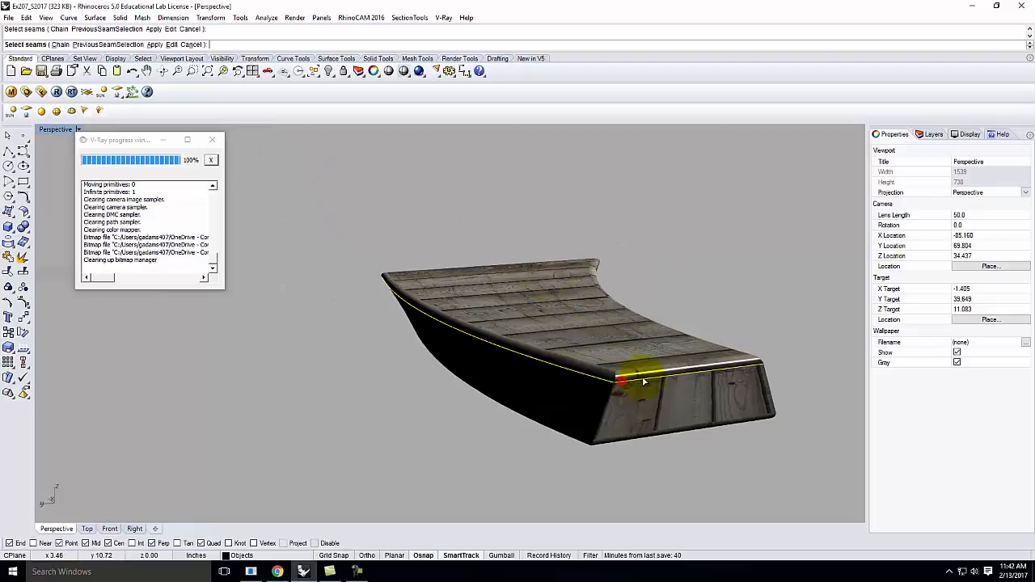
{"action": "left_click", "coordinate": [768, 377]}
Step: Add the upper, side and lower edges of the opposite end as seams and apply the unwrap
{"action": "right_click_drag", "start_coordinate": [801, 398], "coordinate": [699, 388]}
{"action": "right_click_drag", "start_coordinate": [620, 497], "coordinate": [594, 422]}
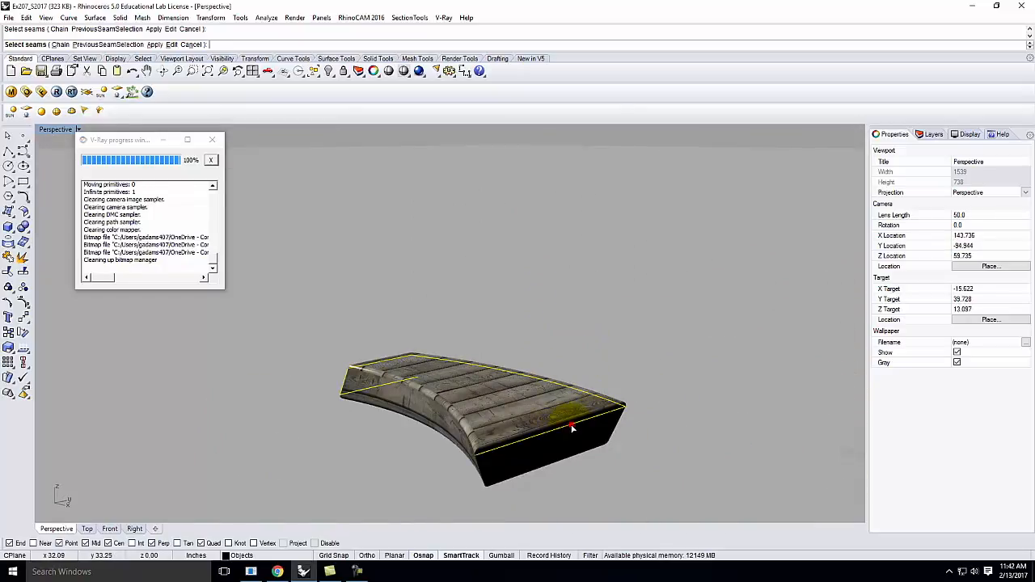
{"action": "left_click", "coordinate": [480, 476]}
{"action": "left_click", "coordinate": [482, 472]}
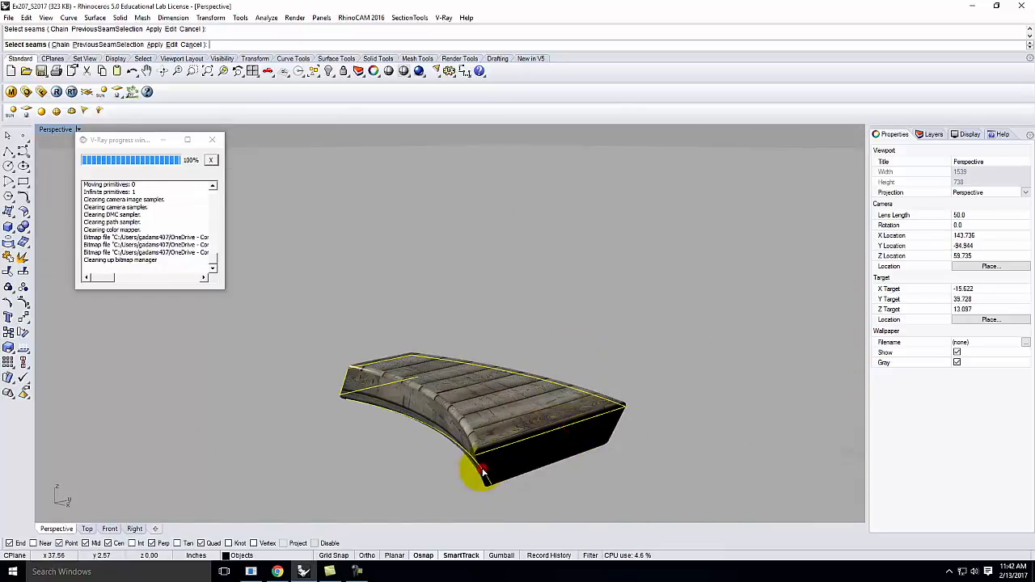
{"action": "left_click", "coordinate": [484, 466]}
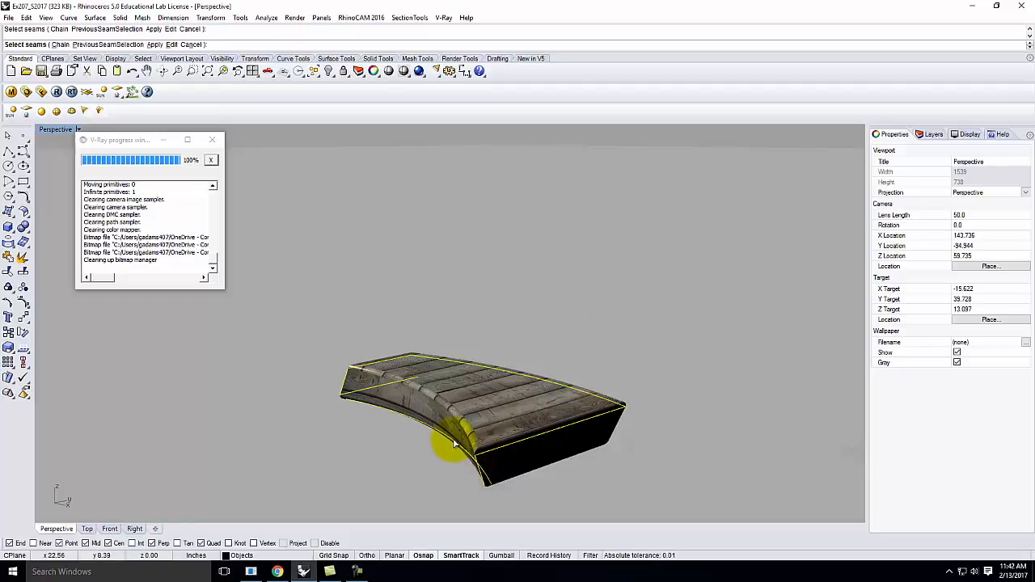
{"action": "left_click", "coordinate": [511, 479]}
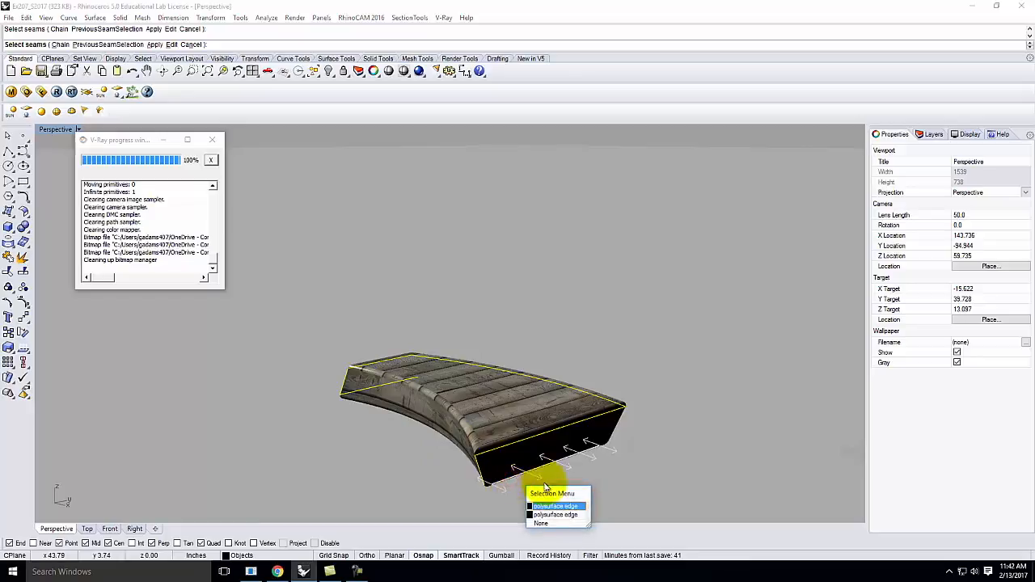
{"action": "left_click", "coordinate": [549, 517]}
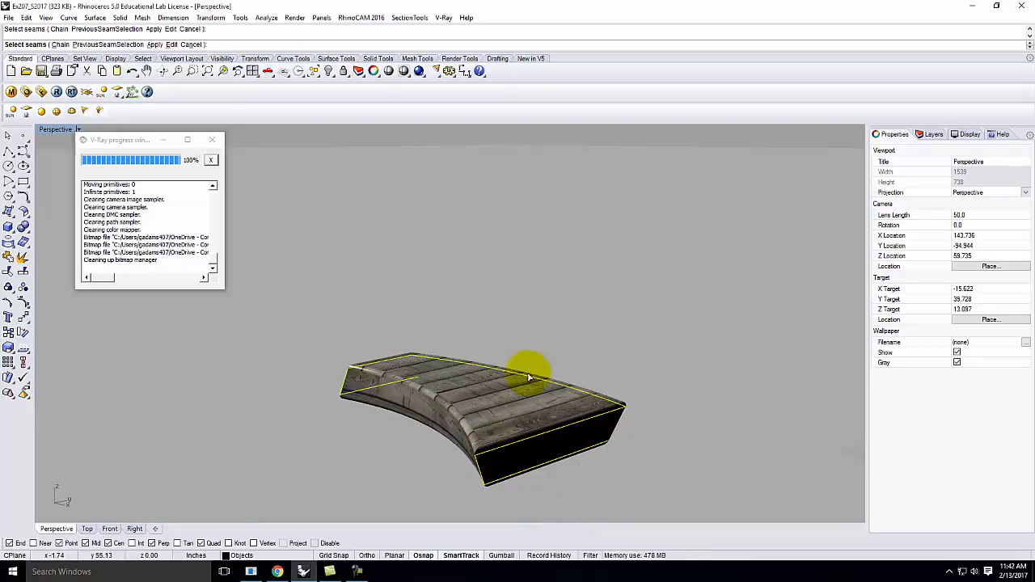
{"action": "scroll", "coordinate": [531, 372], "scroll_direction": "down", "scroll_amount": 4}
{"action": "right_click_drag", "start_coordinate": [606, 429], "coordinate": [685, 423]}
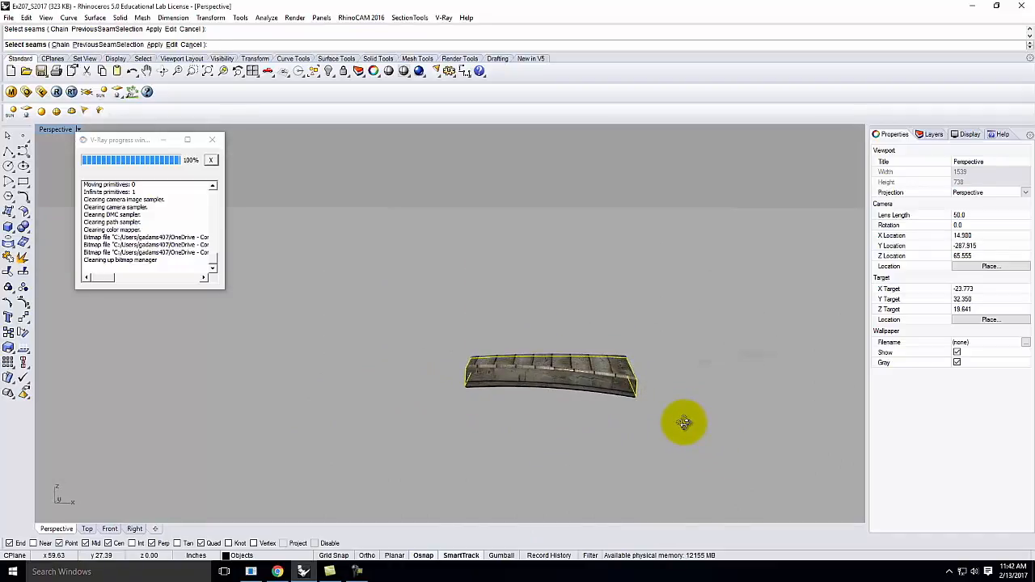
{"action": "key", "text": "Return"}
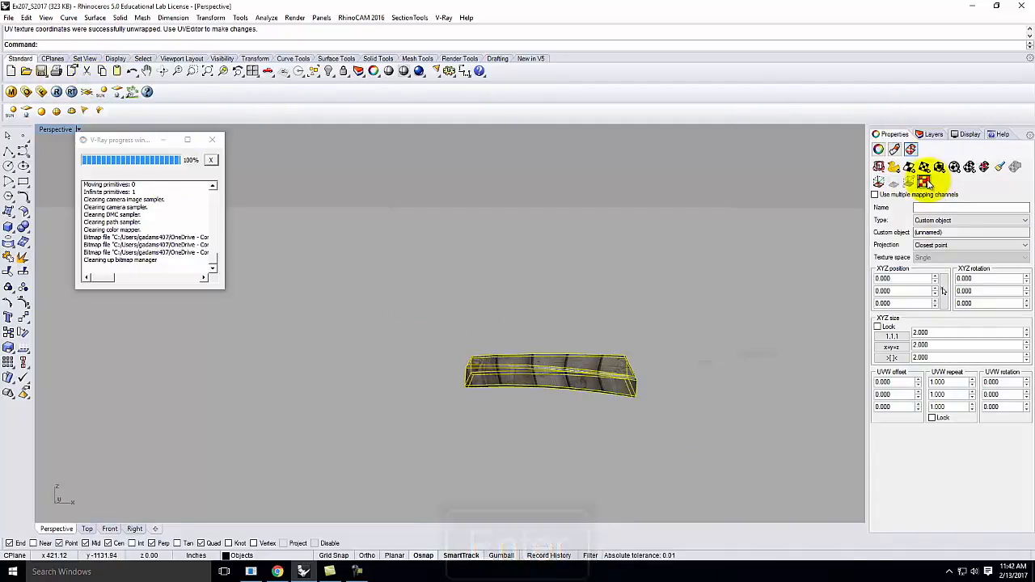
Step: Open the UV Editor for the unwrapped solid and lay out its UV mesh in a large rectangle in front of it
{"action": "left_click", "coordinate": [924, 182]}
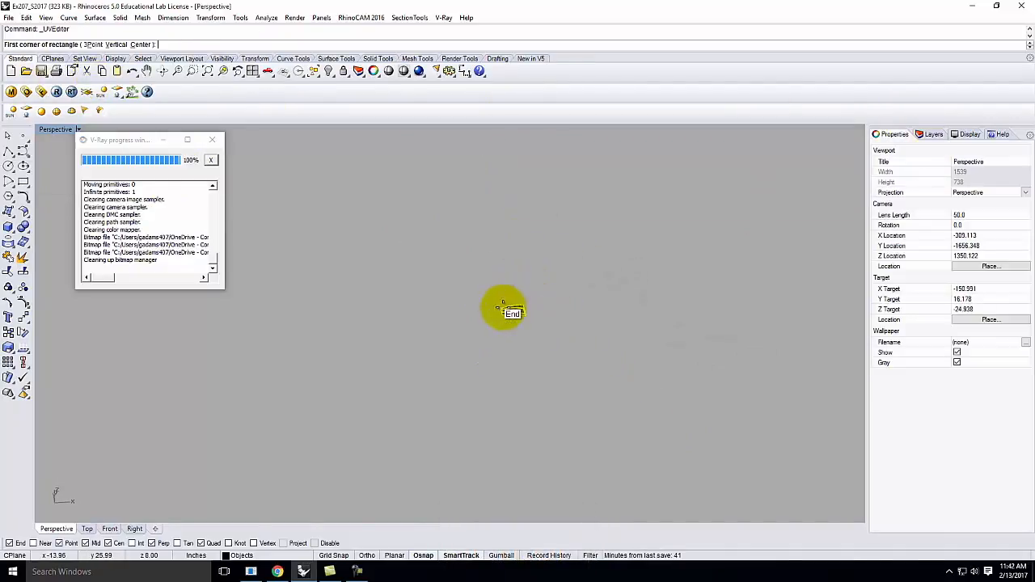
{"action": "left_click", "coordinate": [462, 345]}
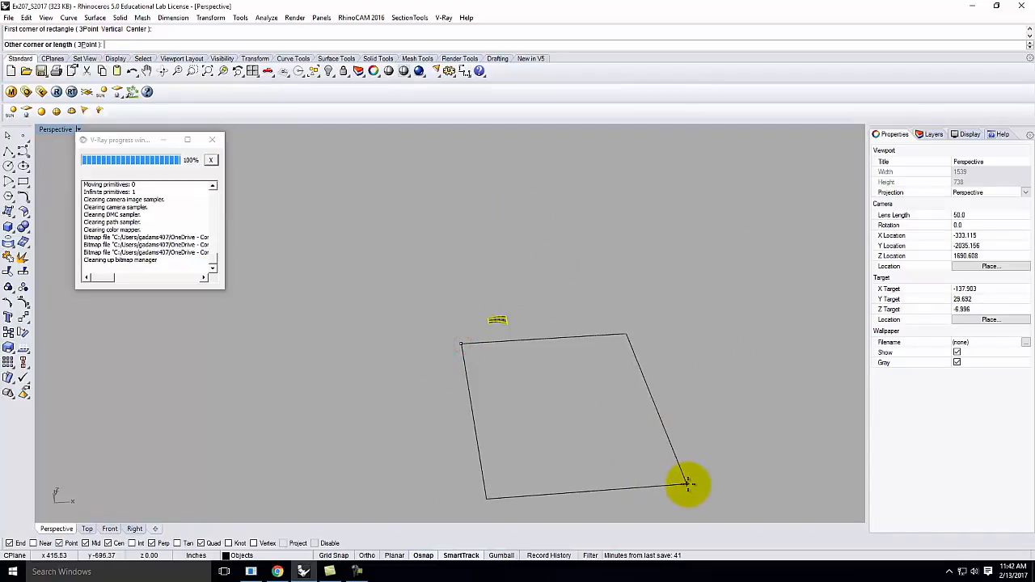
{"action": "left_click", "coordinate": [688, 484]}
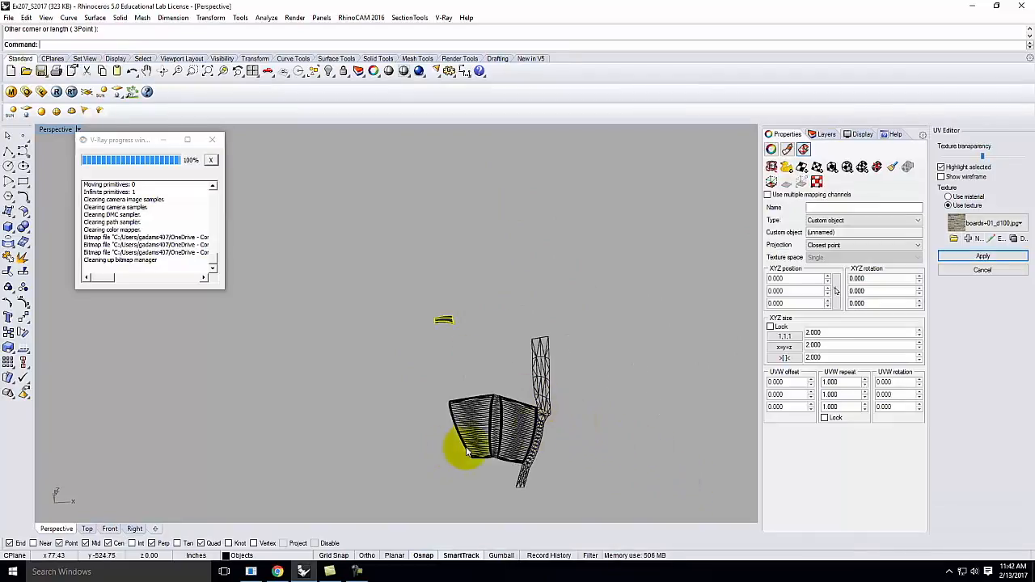
Step: Hide the Environment layer to uncover the plank texture beneath the UV mesh
{"action": "left_click", "coordinate": [825, 134]}
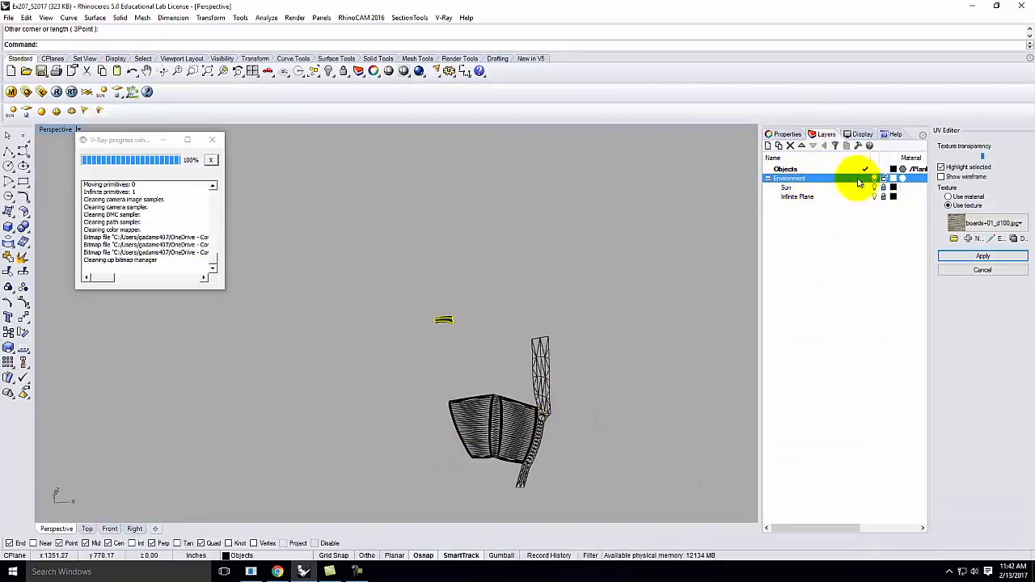
{"action": "left_click", "coordinate": [874, 178]}
{"action": "right_click_drag", "start_coordinate": [526, 402], "coordinate": [544, 422]}
{"action": "scroll", "coordinate": [546, 437], "scroll_direction": "up", "scroll_amount": 3}
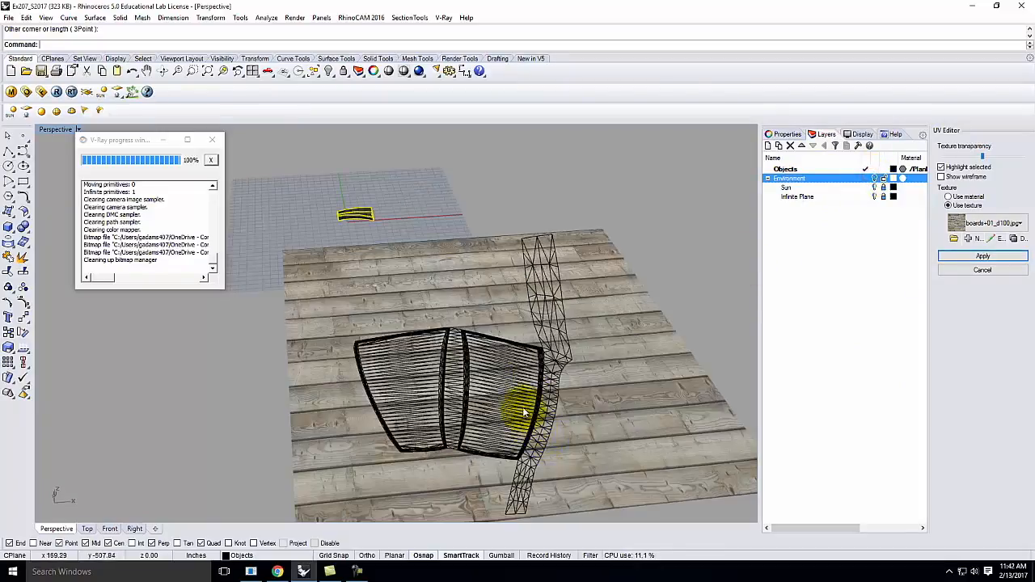
{"action": "right_click_drag", "start_coordinate": [339, 262], "coordinate": [501, 353]}
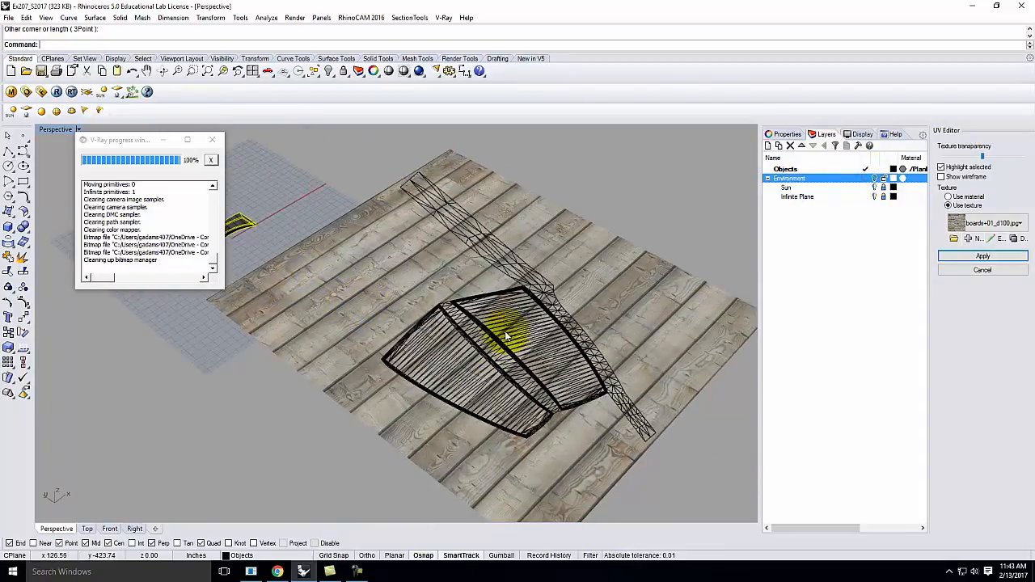
Step: Rotate the UV mesh clockwise by roughly a quarter turn around a point near its centre and check the planks on the solid
{"action": "left_click", "coordinate": [487, 338]}
{"action": "key", "text": "Up"}
{"action": "type", "text": "rota"}
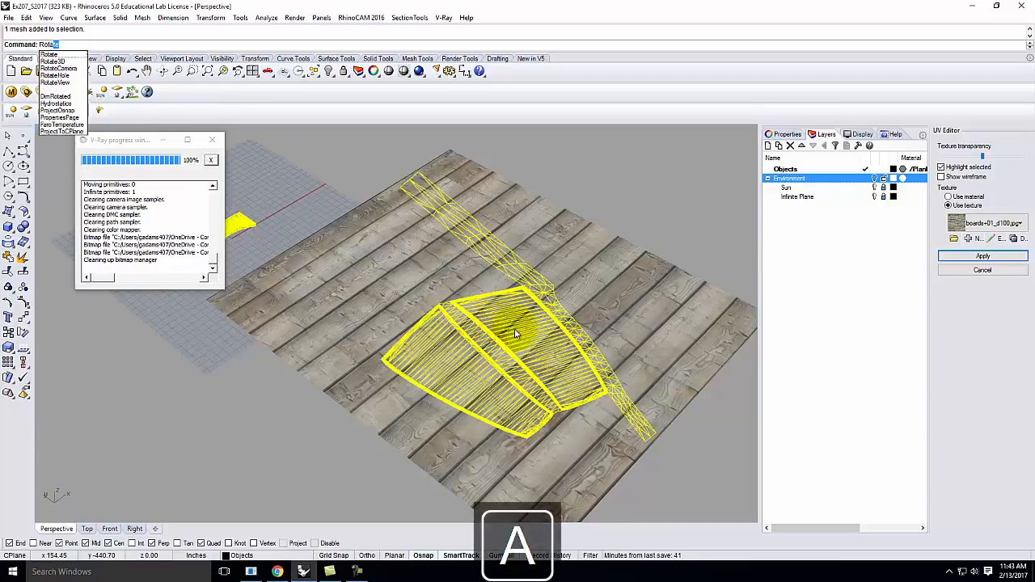
{"action": "key", "text": "Return"}
{"action": "left_click", "coordinate": [523, 340]}
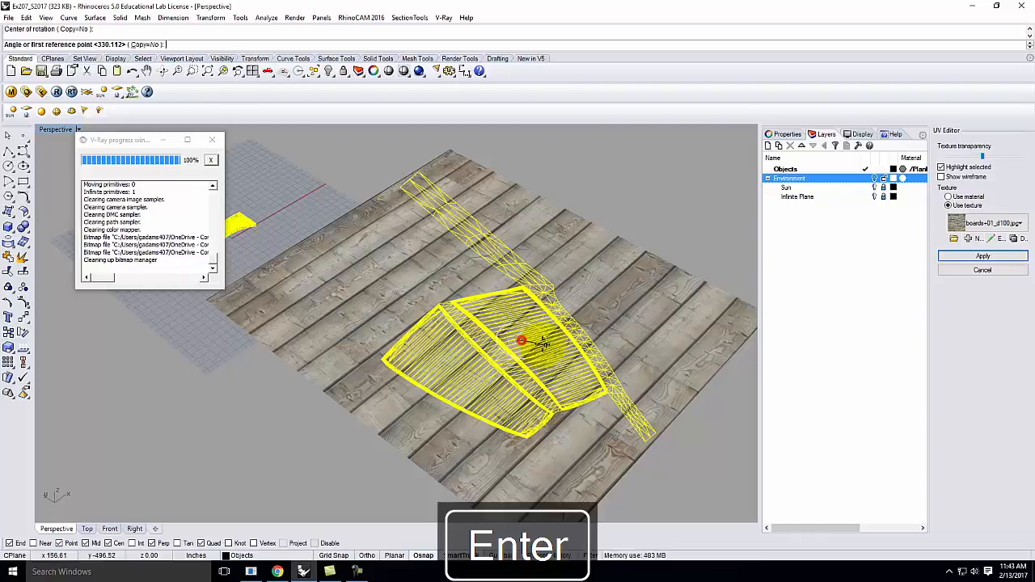
{"action": "left_click", "coordinate": [610, 297]}
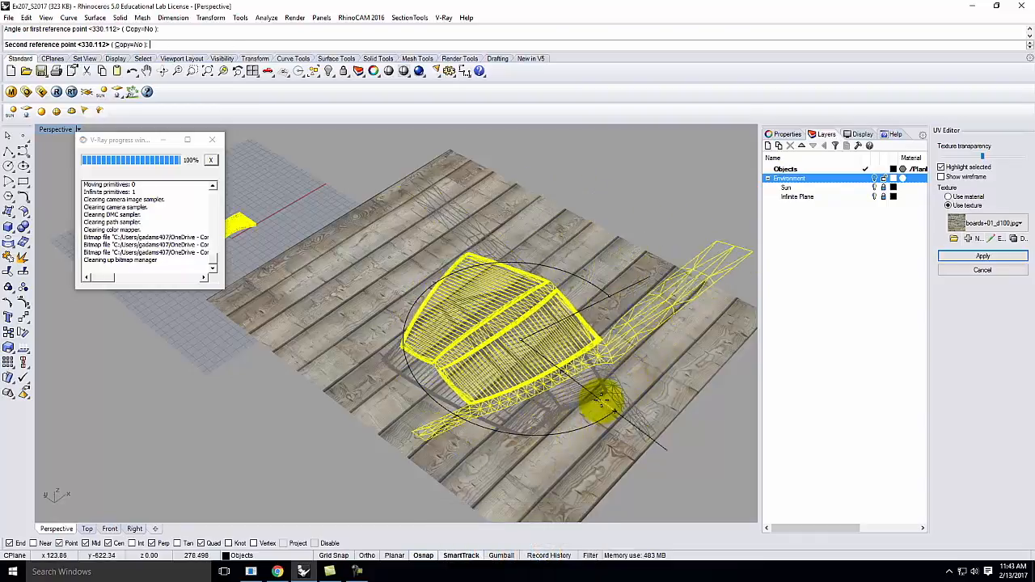
{"action": "left_click", "coordinate": [600, 396]}
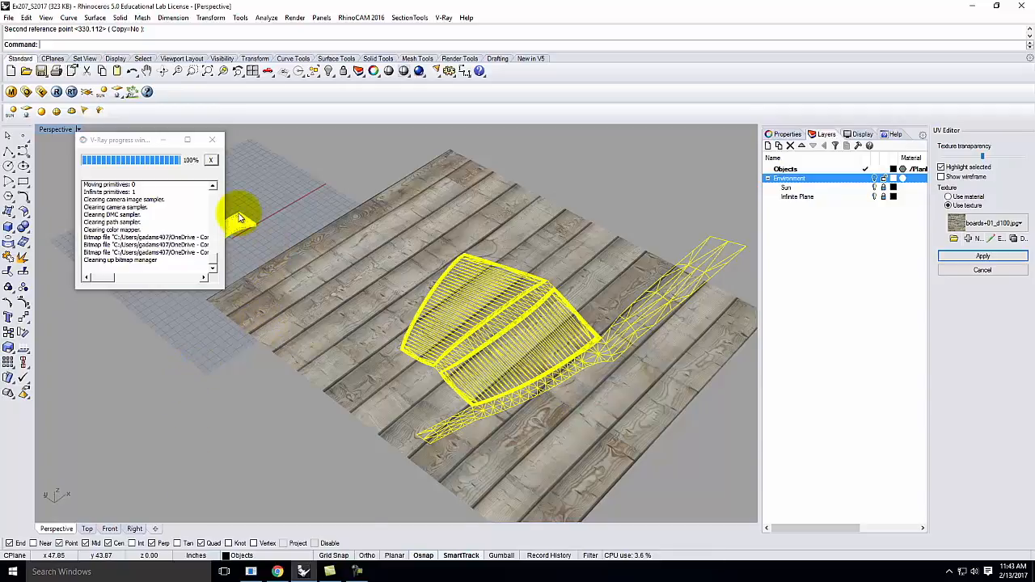
{"action": "scroll", "coordinate": [238, 215], "scroll_direction": "up", "scroll_amount": 3}
{"action": "scroll", "coordinate": [357, 256], "scroll_direction": "down", "scroll_amount": 5}
{"action": "scroll", "coordinate": [289, 251], "scroll_direction": "up", "scroll_amount": 10}
{"action": "left_click", "coordinate": [403, 386]}
{"action": "right_click_drag", "start_coordinate": [371, 249], "coordinate": [402, 337]}
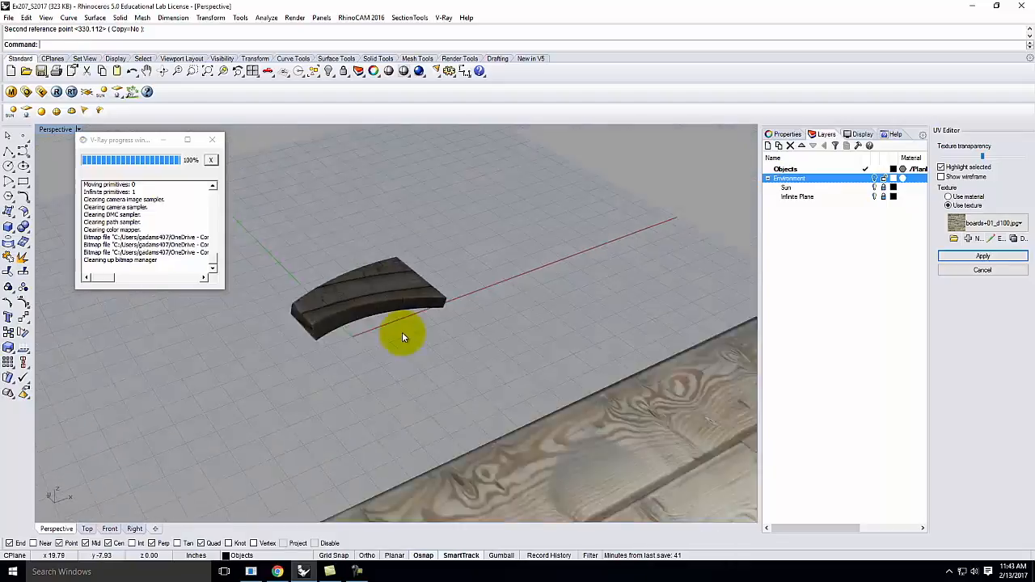
Step: Scale the UV mesh up from its centre to about four times its size and inspect the planks on the curved solid
{"action": "scroll", "coordinate": [403, 332], "scroll_direction": "down", "scroll_amount": 8}
{"action": "left_click", "coordinate": [503, 387]}
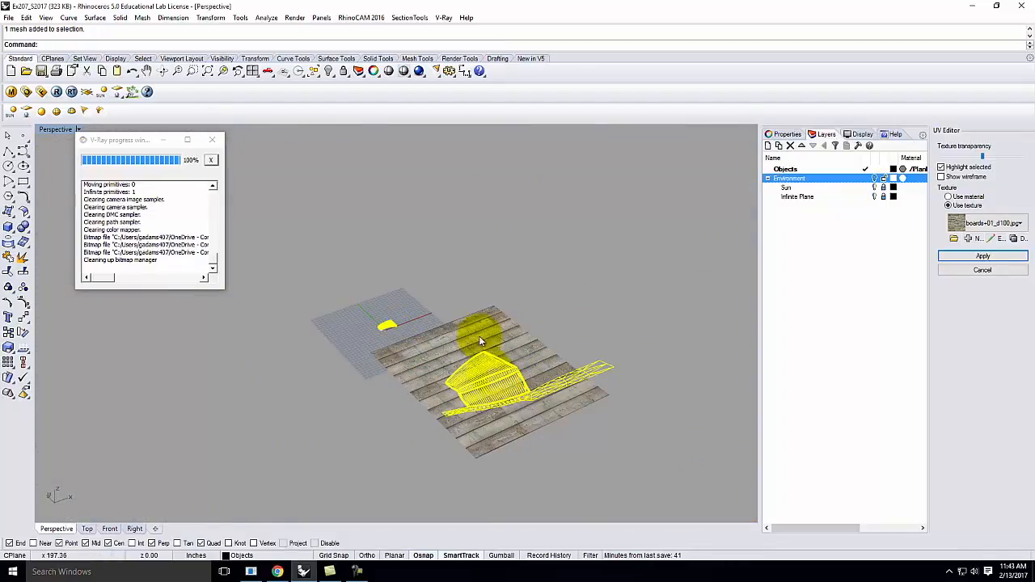
{"action": "type", "text": "scale"}
{"action": "key", "text": "Return"}
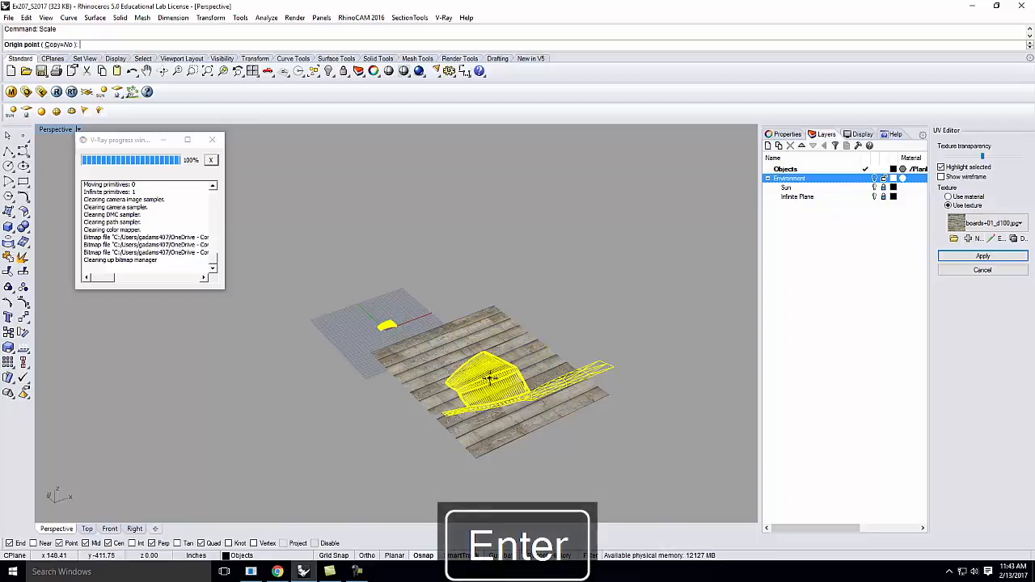
{"action": "left_click", "coordinate": [489, 378]}
{"action": "left_click", "coordinate": [502, 398]}
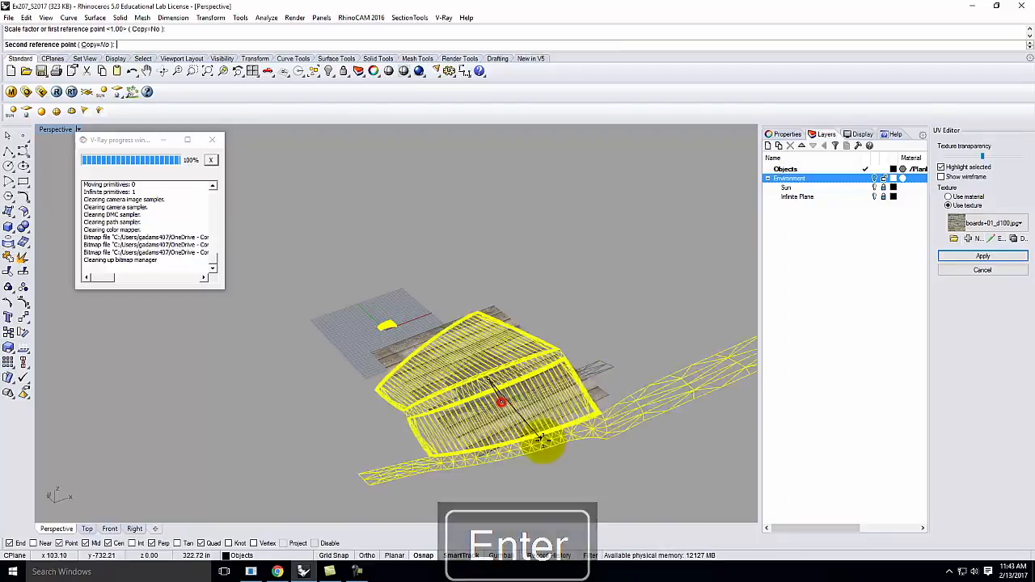
{"action": "left_click", "coordinate": [577, 468]}
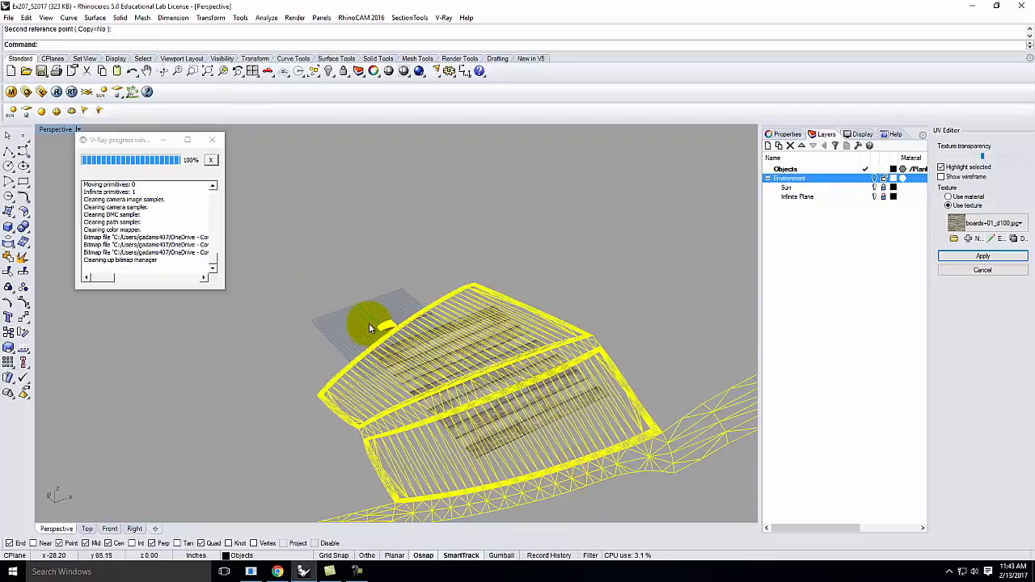
{"action": "key", "text": "Escape"}
{"action": "scroll", "coordinate": [370, 322], "scroll_direction": "up", "scroll_amount": 5}
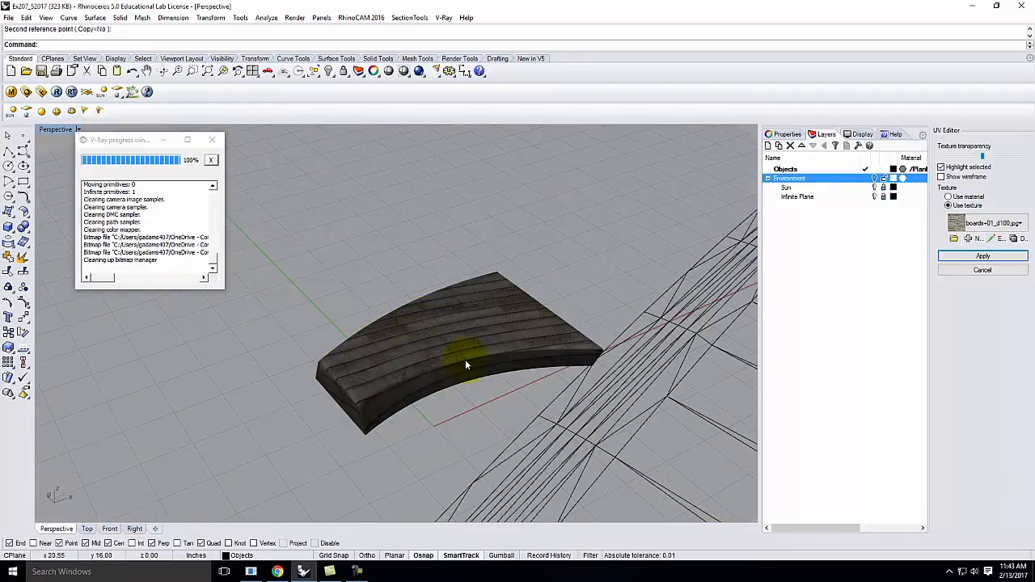
Step: Start another rotation of the enlarged UV mesh over the plank texture
{"action": "scroll", "coordinate": [465, 366], "scroll_direction": "down", "scroll_amount": 5}
{"action": "left_click", "coordinate": [564, 360]}
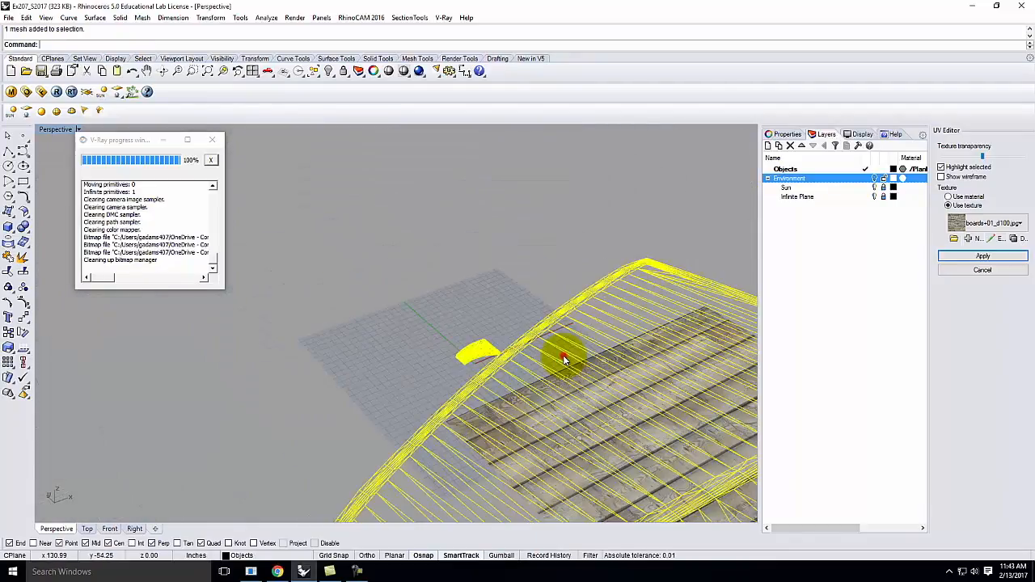
{"action": "type", "text": "Rotate"}
{"action": "key", "text": "Return"}
{"action": "scroll", "coordinate": [564, 353], "scroll_direction": "down", "scroll_amount": 1}
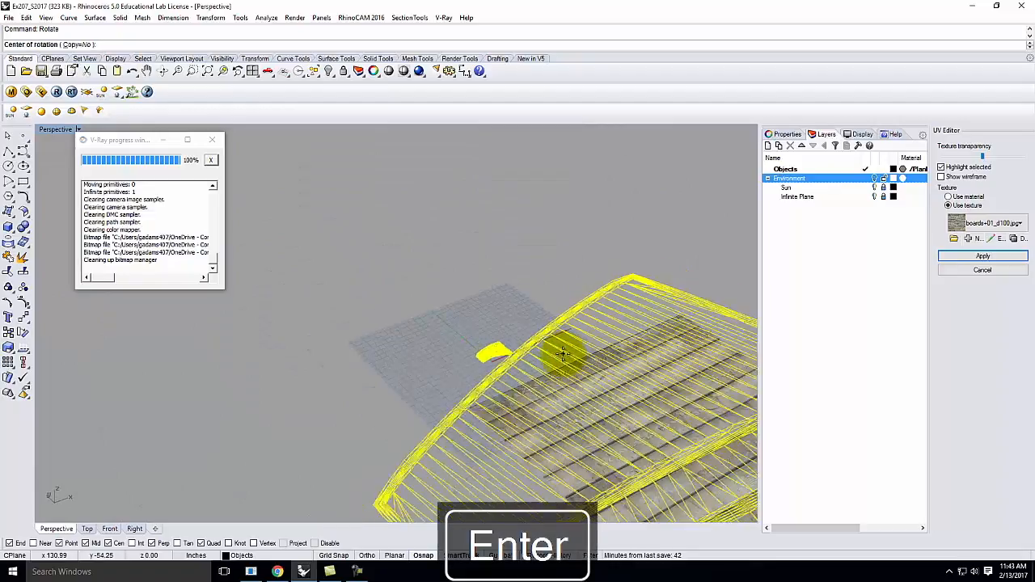
Step: Rotate the selected UV meshes over the boards texture so the planks change direction, and apply the UV edit
{"action": "scroll", "coordinate": [564, 354], "scroll_direction": "down", "scroll_amount": 1}
{"action": "left_click", "coordinate": [687, 415]}
{"action": "left_click", "coordinate": [714, 401]}
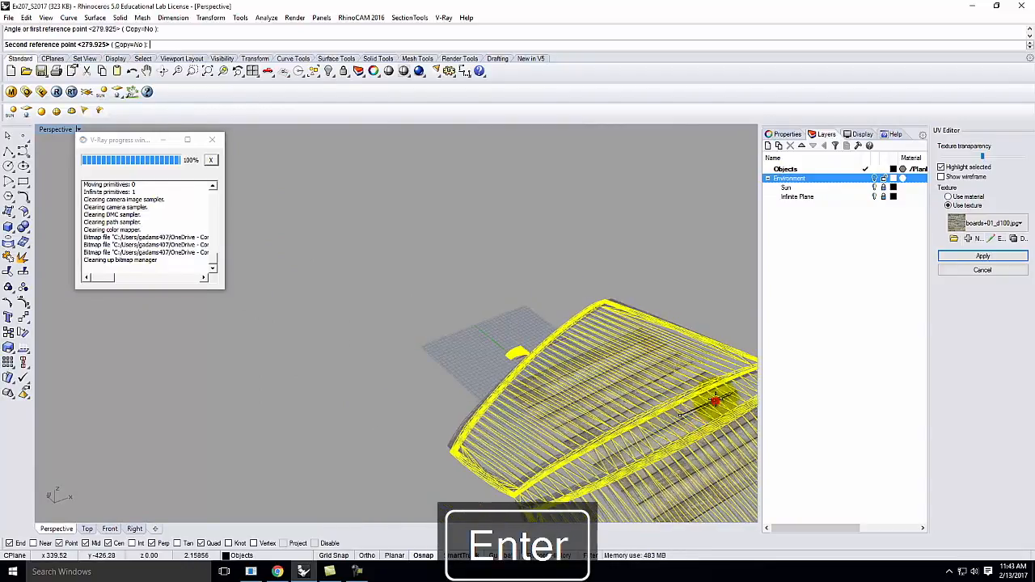
{"action": "left_click", "coordinate": [716, 399]}
{"action": "key", "text": "Escape"}
{"action": "scroll", "coordinate": [521, 353], "scroll_direction": "up", "scroll_amount": 8}
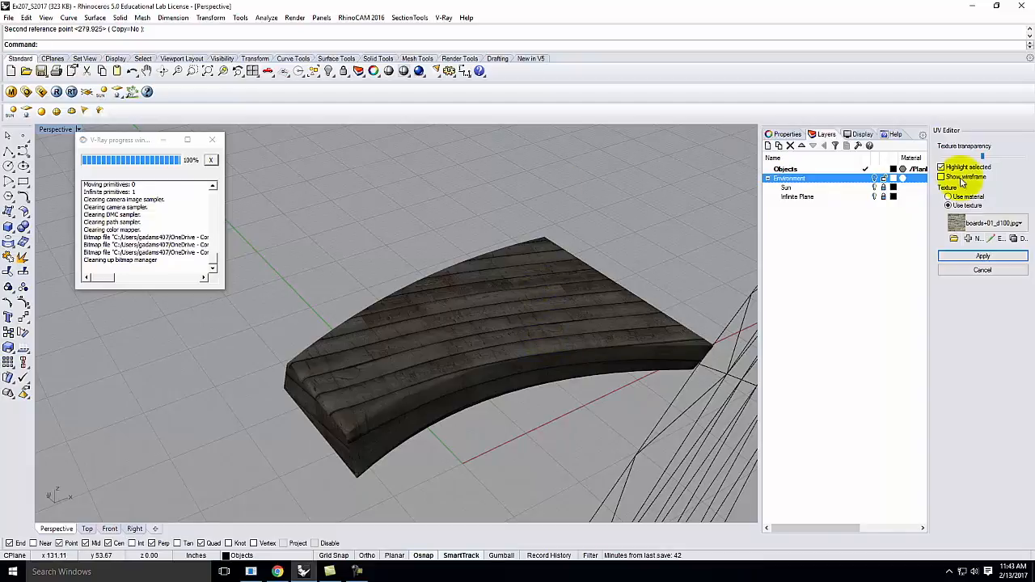
{"action": "left_click", "coordinate": [1004, 260]}
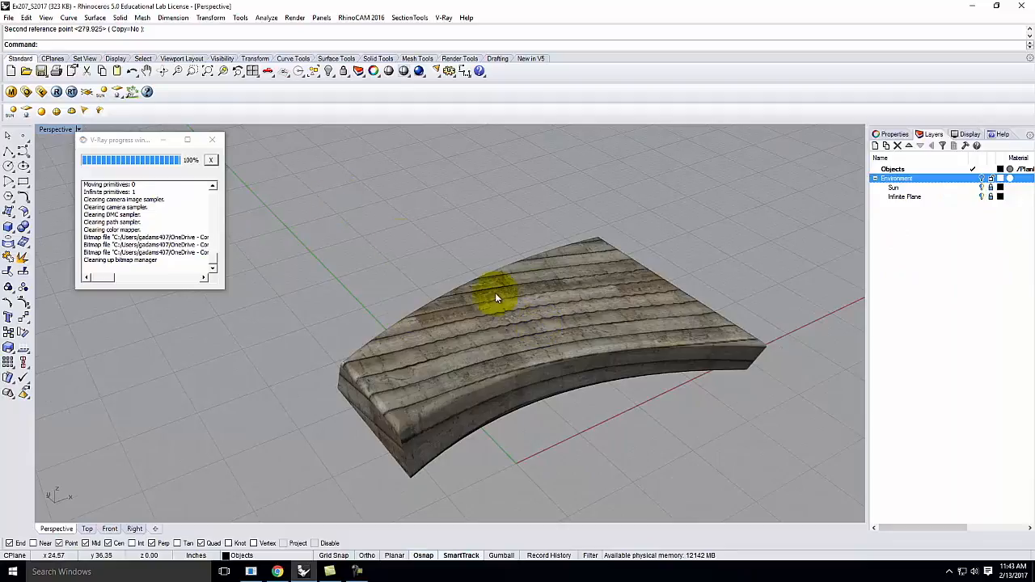
Step: Render a close-up of the curved wood-textured surface with V-Ray to check the plank mapping, and close the rendered image
{"action": "scroll", "coordinate": [568, 324], "scroll_direction": "up", "scroll_amount": 4}
{"action": "right_click_drag", "start_coordinate": [686, 341], "coordinate": [581, 343]}
{"action": "right_click_drag", "start_coordinate": [567, 386], "coordinate": [471, 287]}
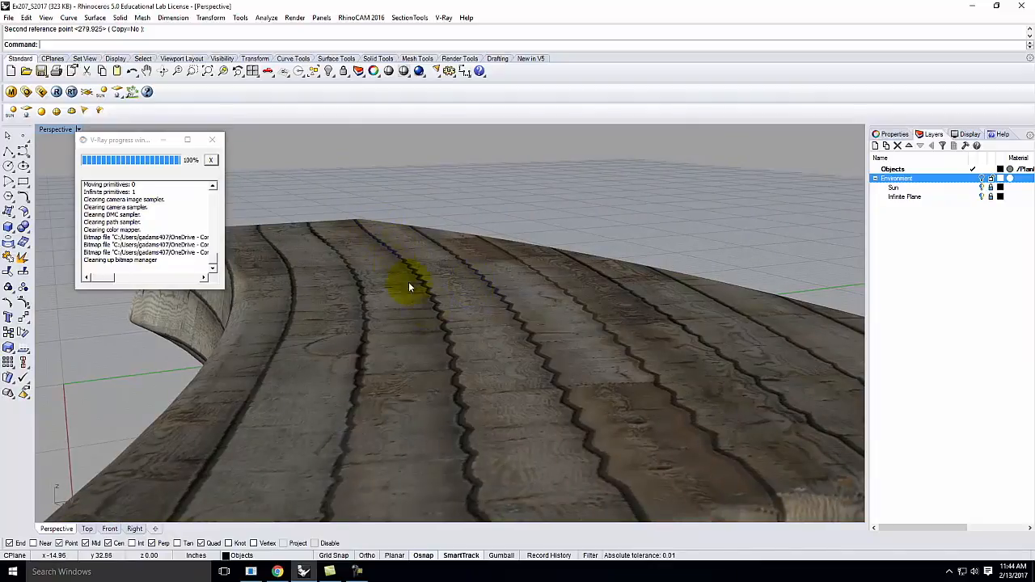
{"action": "left_click", "coordinate": [56, 92]}
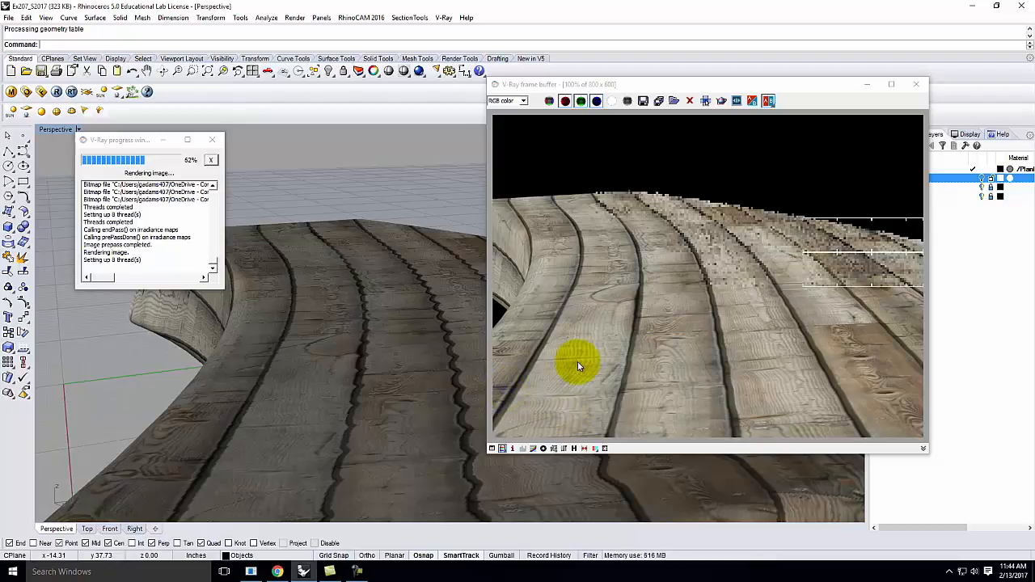
{"action": "left_click", "coordinate": [914, 87]}
{"action": "left_click", "coordinate": [914, 85]}
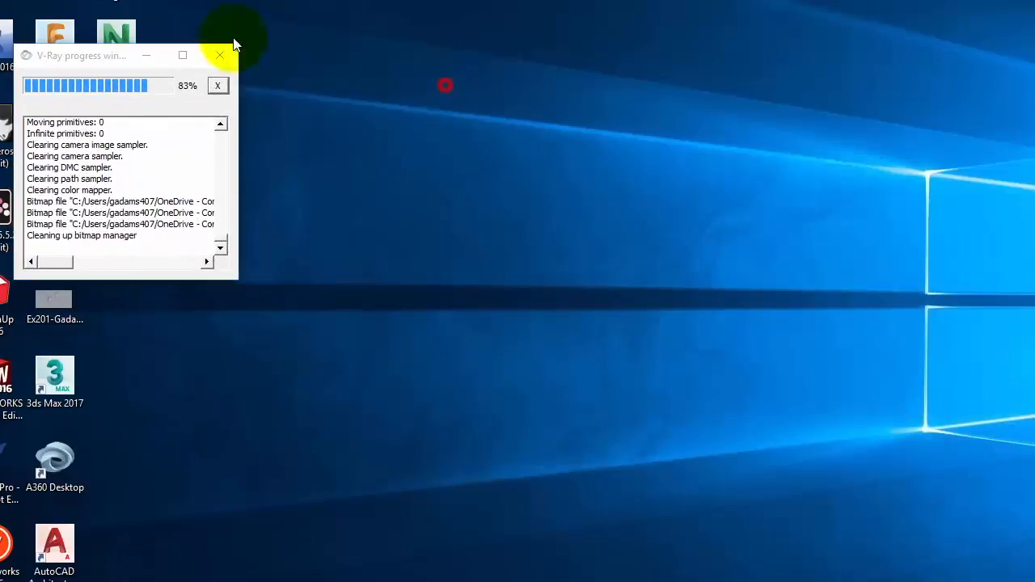
Step: Start a second Rhinoceros session with the Large Objects - Inches template and answer the V-Ray bug-report question with No To All
{"action": "left_click", "coordinate": [151, 51]}
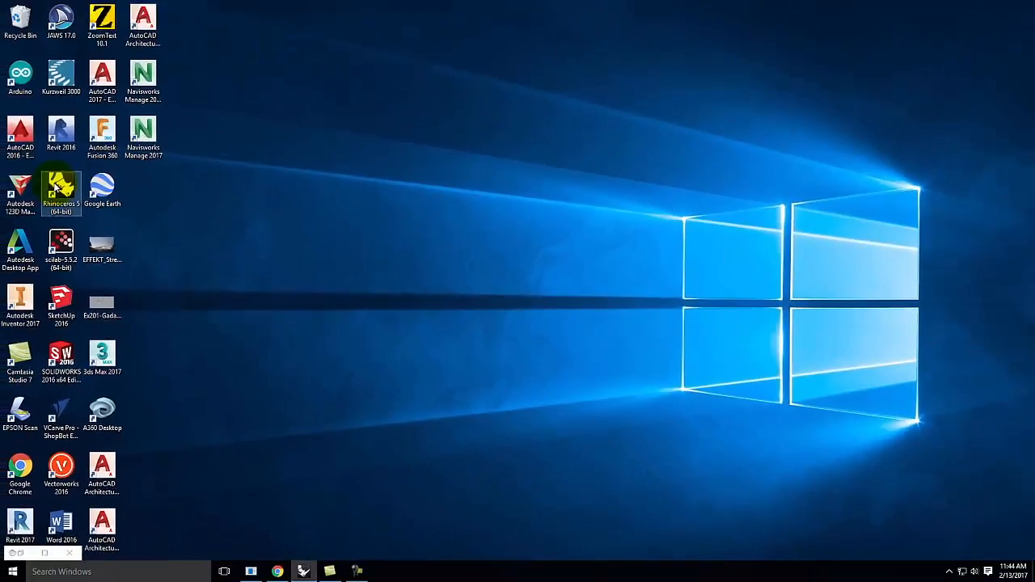
{"action": "double_click", "coordinate": [56, 186]}
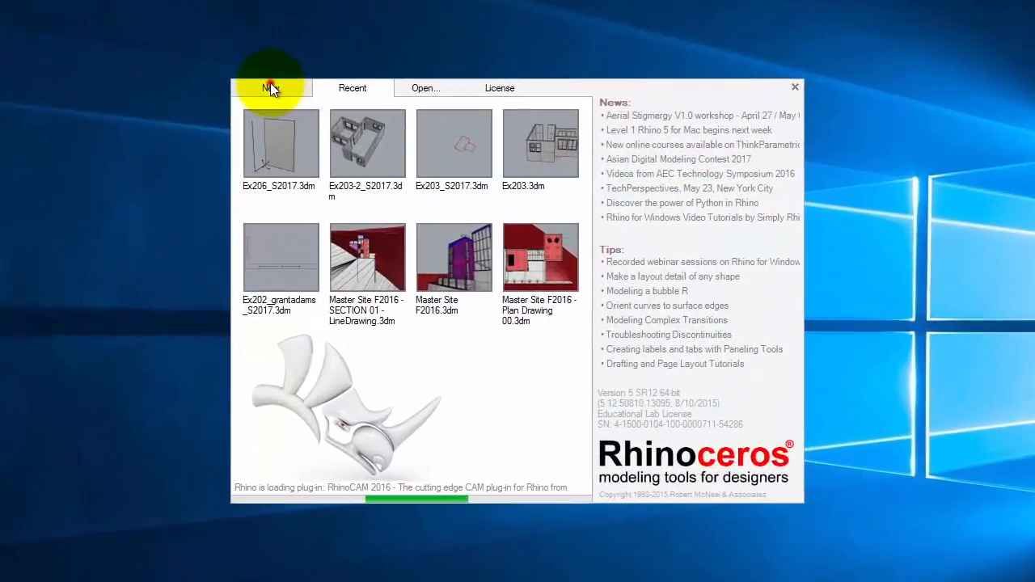
{"action": "left_click", "coordinate": [308, 114]}
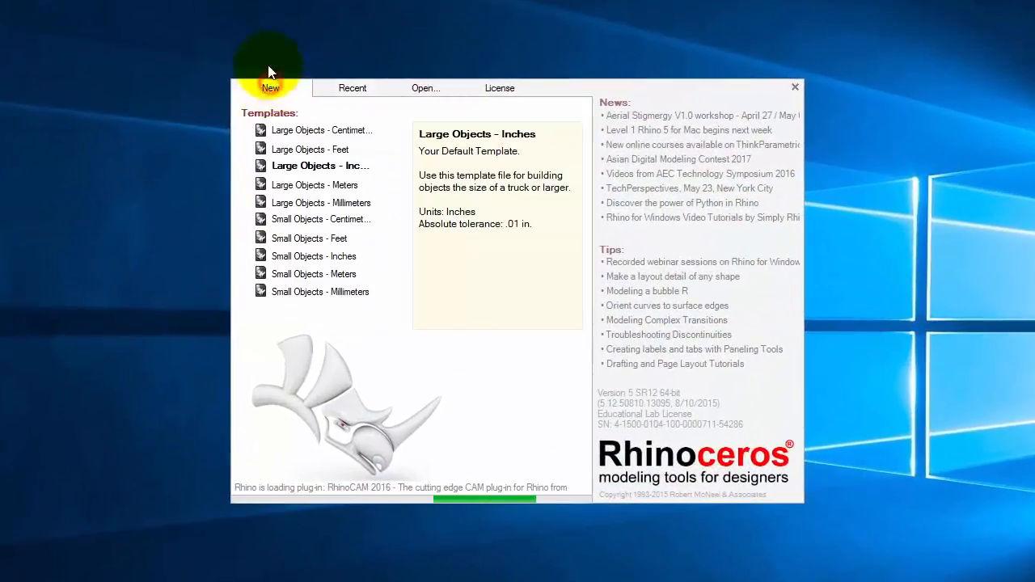
{"action": "left_click", "coordinate": [299, 167]}
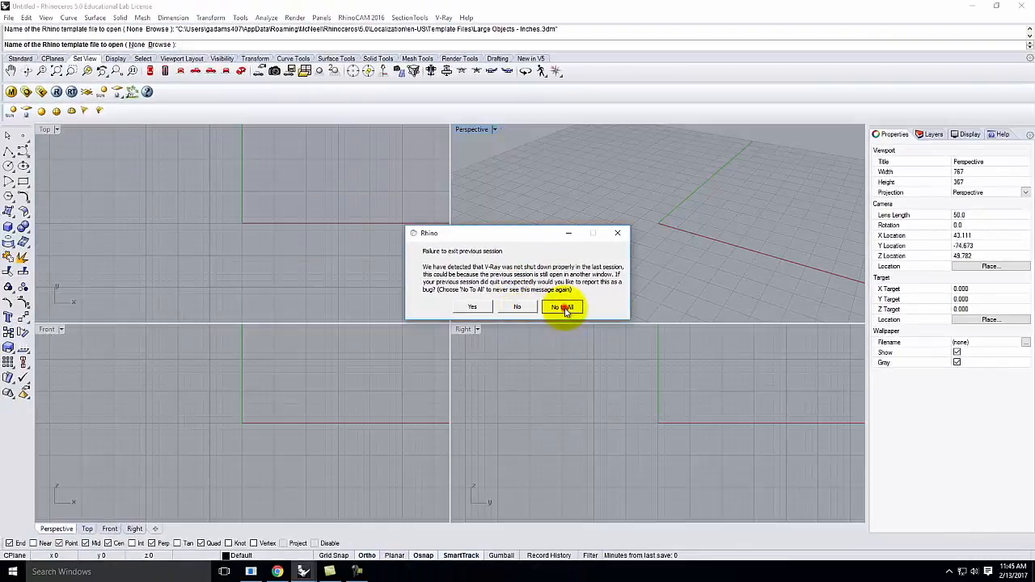
{"action": "left_click", "coordinate": [567, 310]}
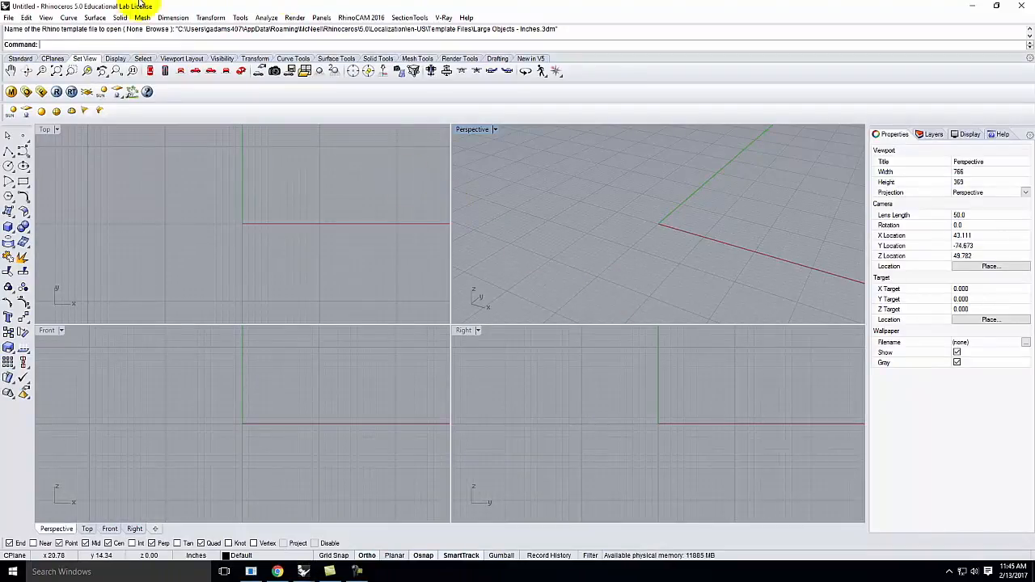
Step: Save the new model in the Ex207 folder as Final_Scene_ex207_S2017
{"action": "left_click", "coordinate": [8, 17]}
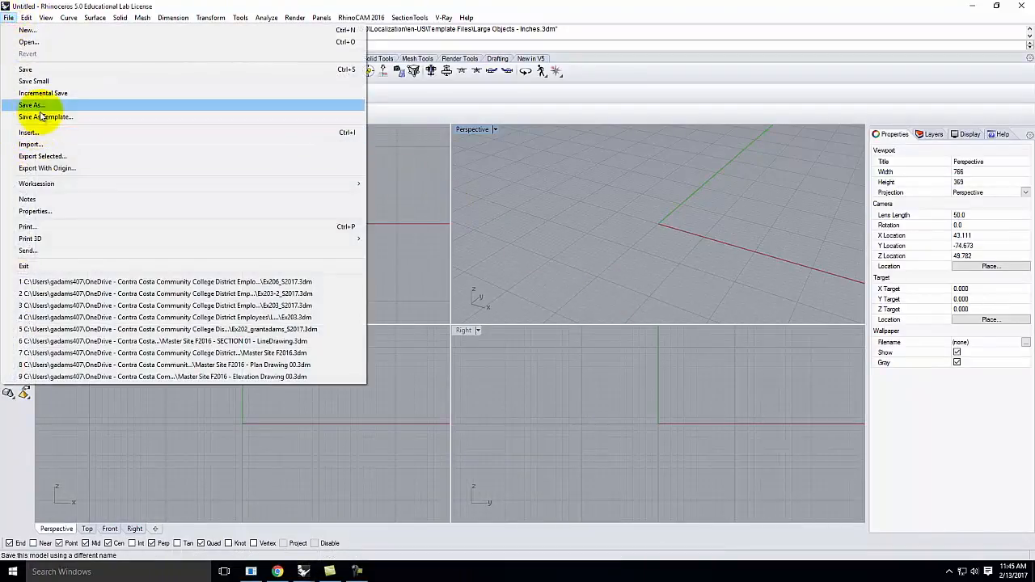
{"action": "left_click", "coordinate": [33, 105]}
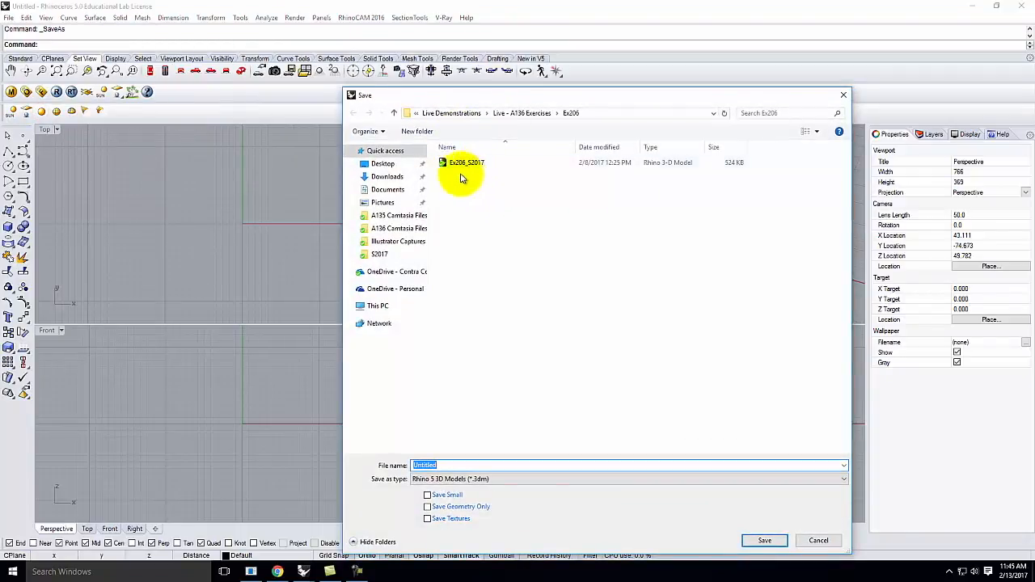
{"action": "left_click", "coordinate": [518, 114]}
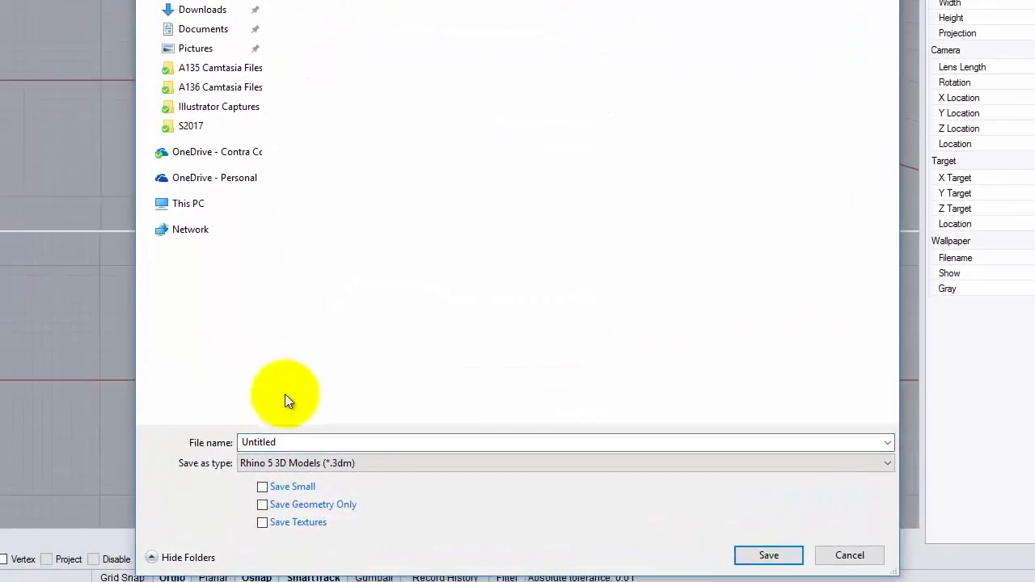
{"action": "double_click", "coordinate": [296, 437]}
{"action": "type", "text": "Fiinal"}
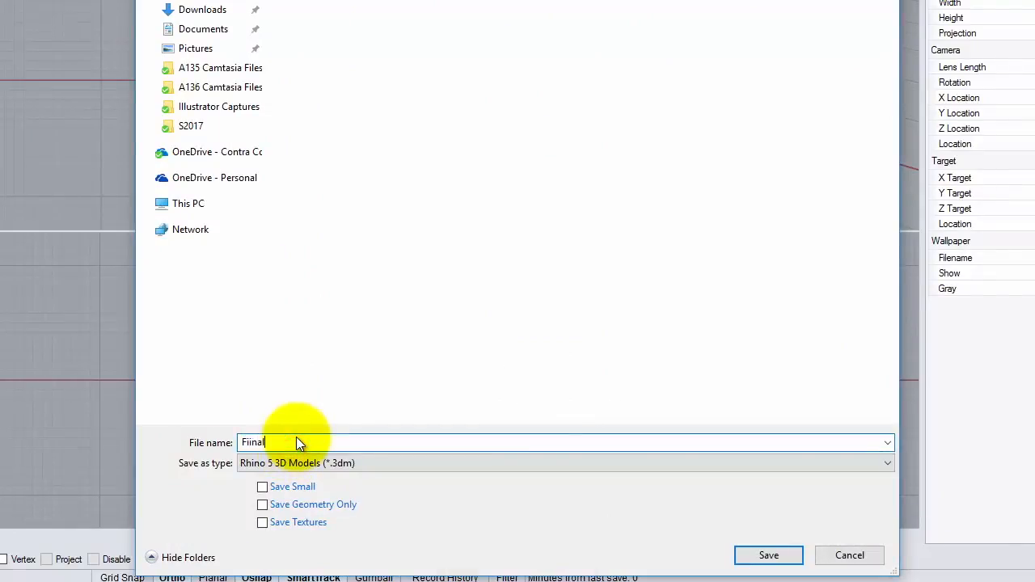
{"action": "key", "text": "BackSpace"}
{"action": "key", "text": "BackSpace"}
{"action": "key", "text": "BackSpace"}
{"action": "key", "text": "BackSpace"}
{"action": "key", "text": "BackSpace"}
{"action": "type", "text": "inal_Scene"}
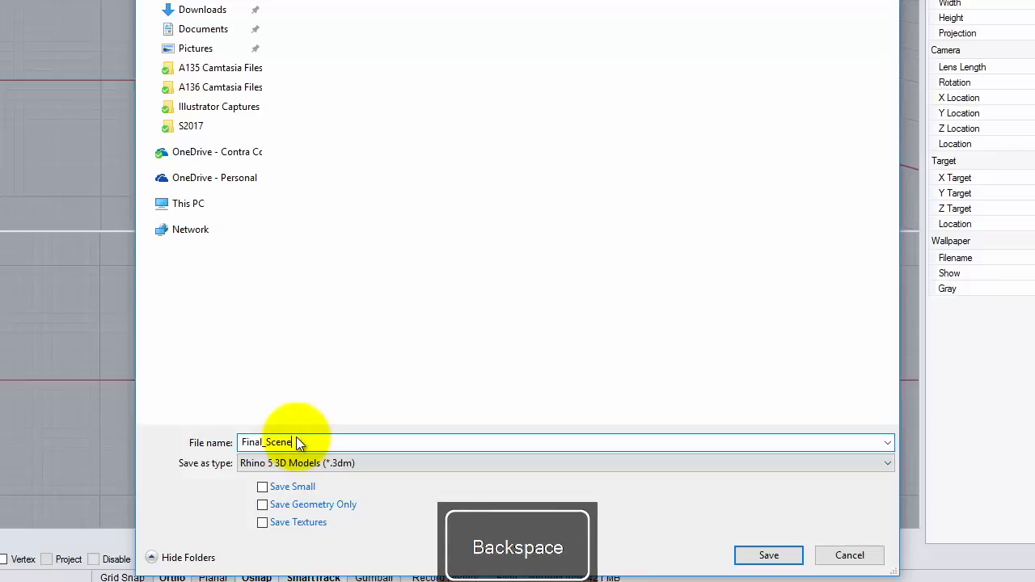
{"action": "key", "text": "BackSpace"}
{"action": "type", "text": "_ex"}
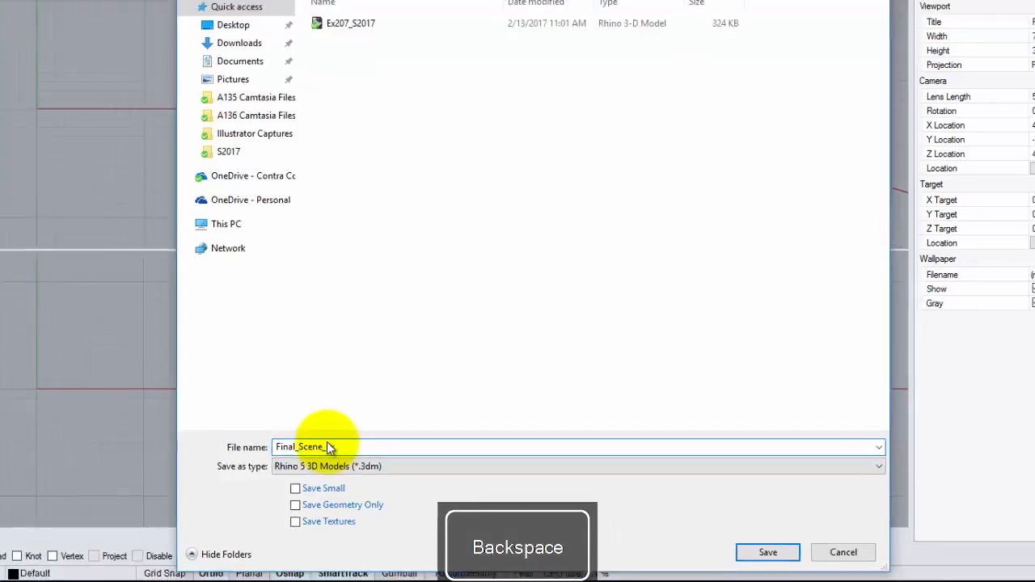
{"action": "type", "text": "207_S"}
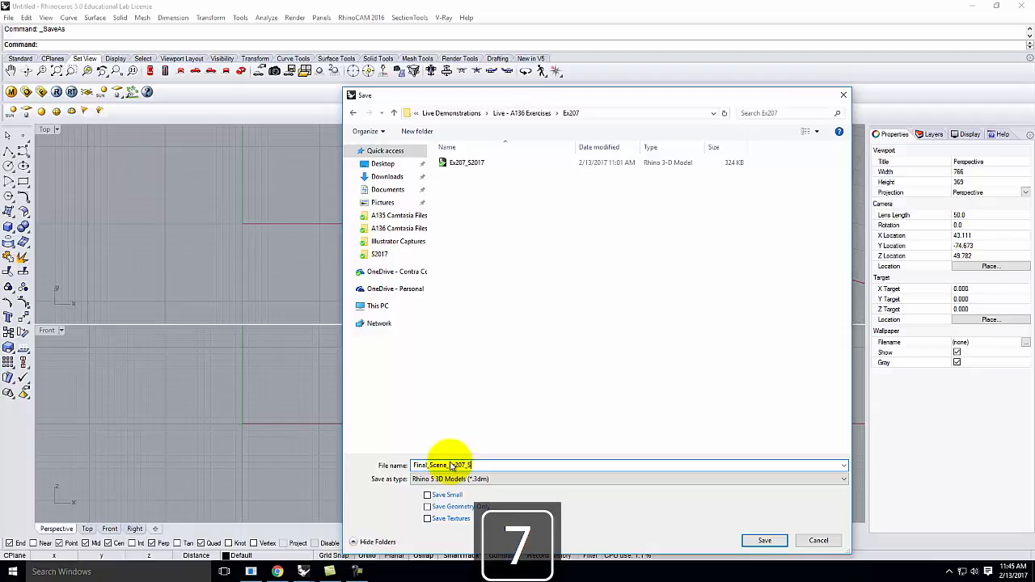
{"action": "type", "text": "2017"}
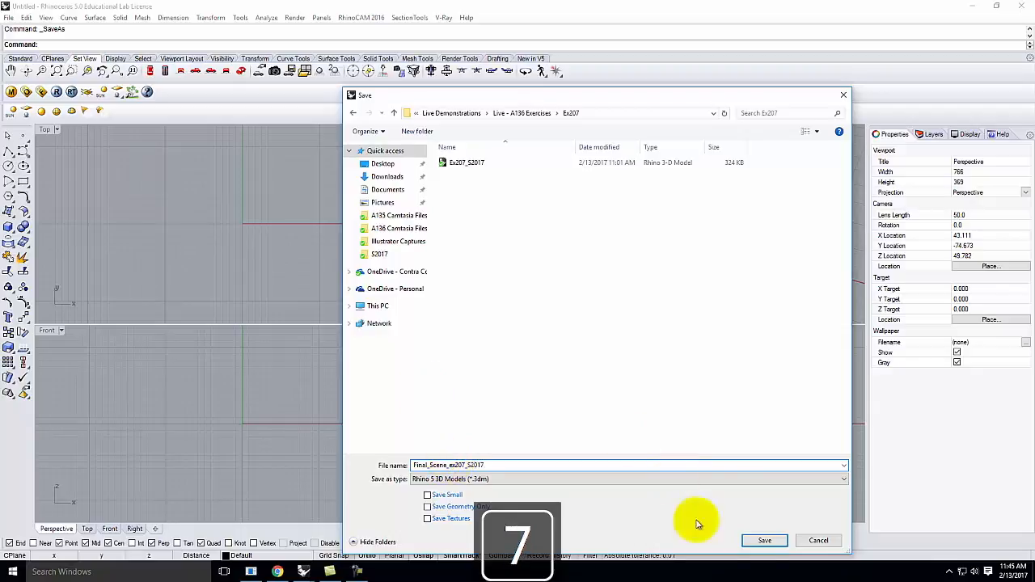
{"action": "left_click", "coordinate": [765, 540]}
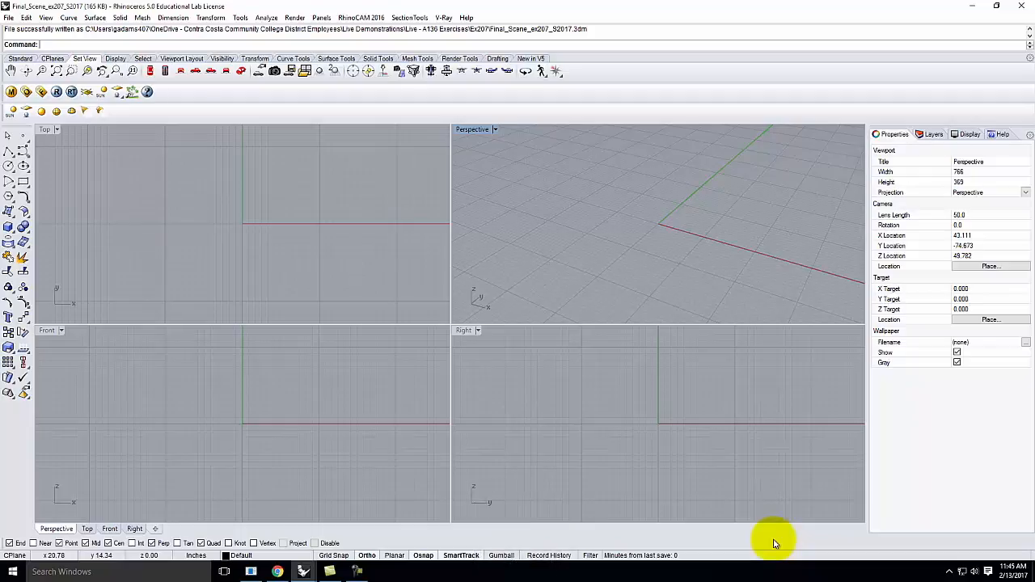
Step: Make Layer 05 current and rename it Environment
{"action": "left_click", "coordinate": [935, 135]}
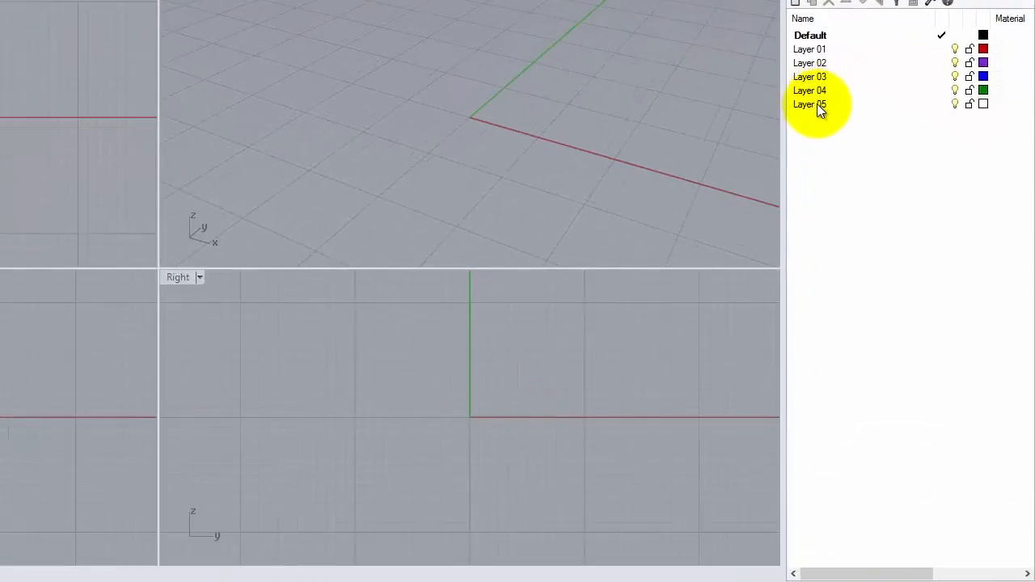
{"action": "double_click", "coordinate": [817, 103]}
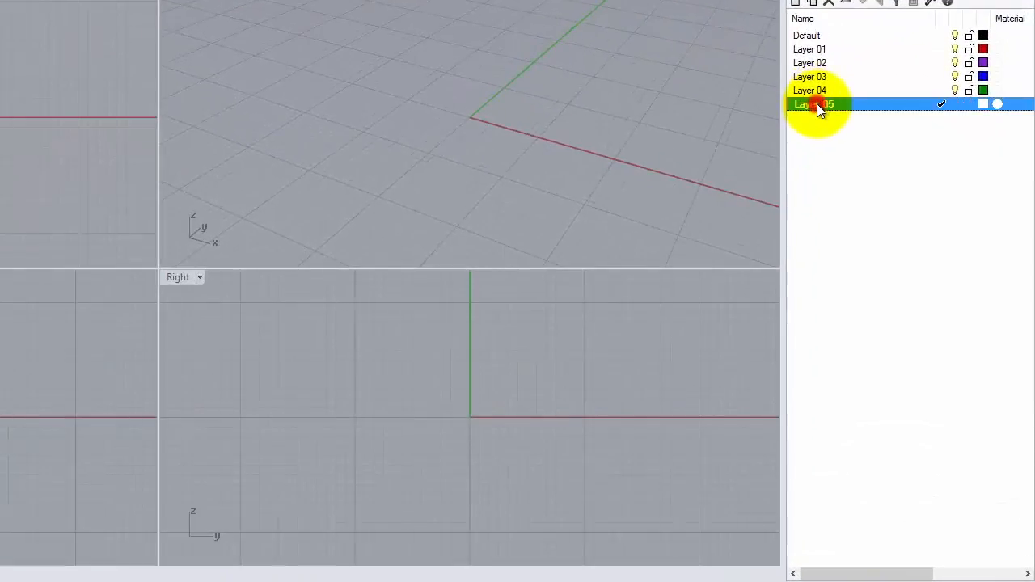
{"action": "left_click", "coordinate": [831, 102]}
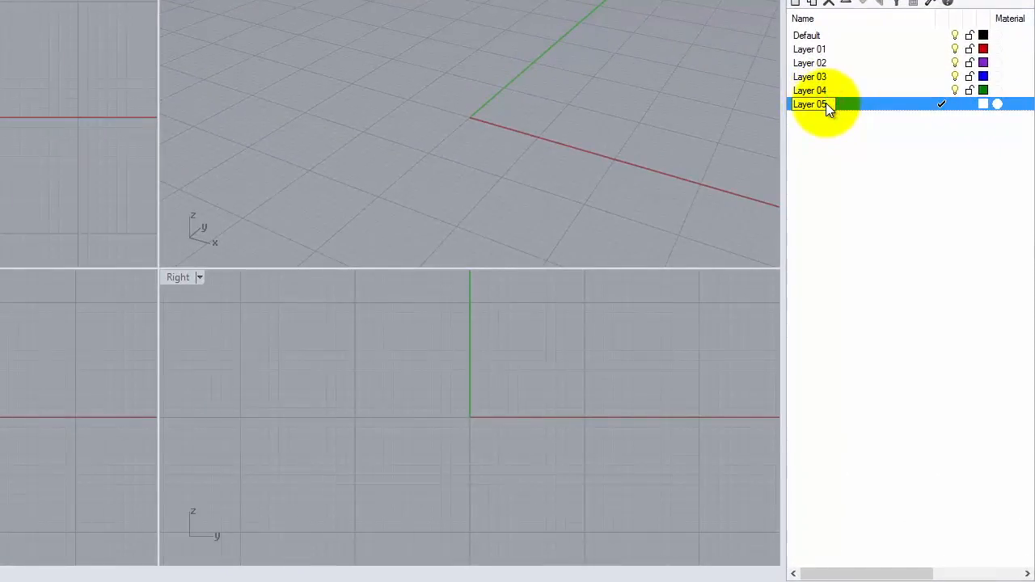
{"action": "type", "text": "E"}
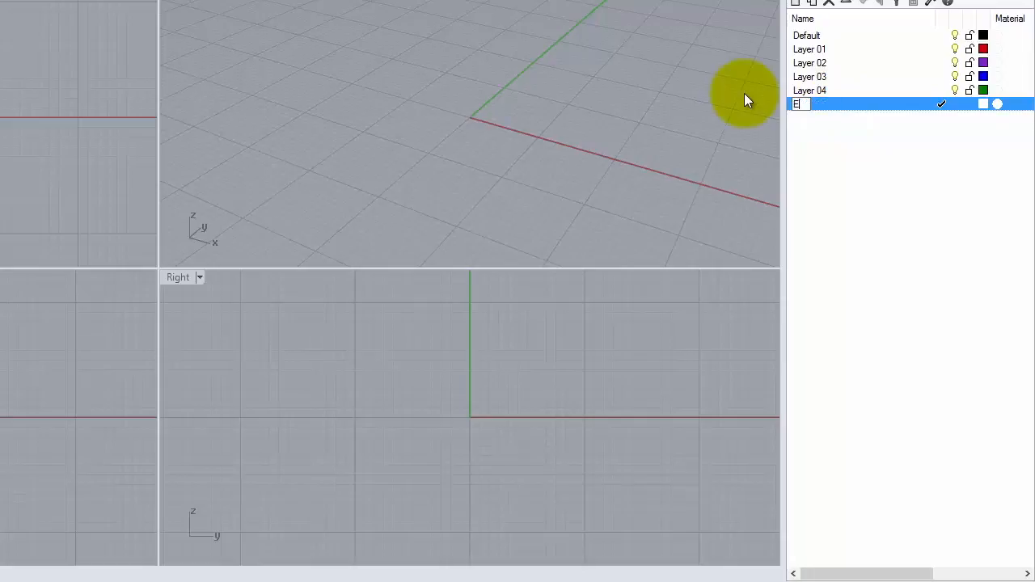
{"action": "type", "text": "nvironment"}
Step: Add two sublayers named Sun and Infinite Plane under the Environment layer
{"action": "left_click", "coordinate": [812, 4]}
{"action": "type", "text": "Sun"}
{"action": "left_click", "coordinate": [846, 104]}
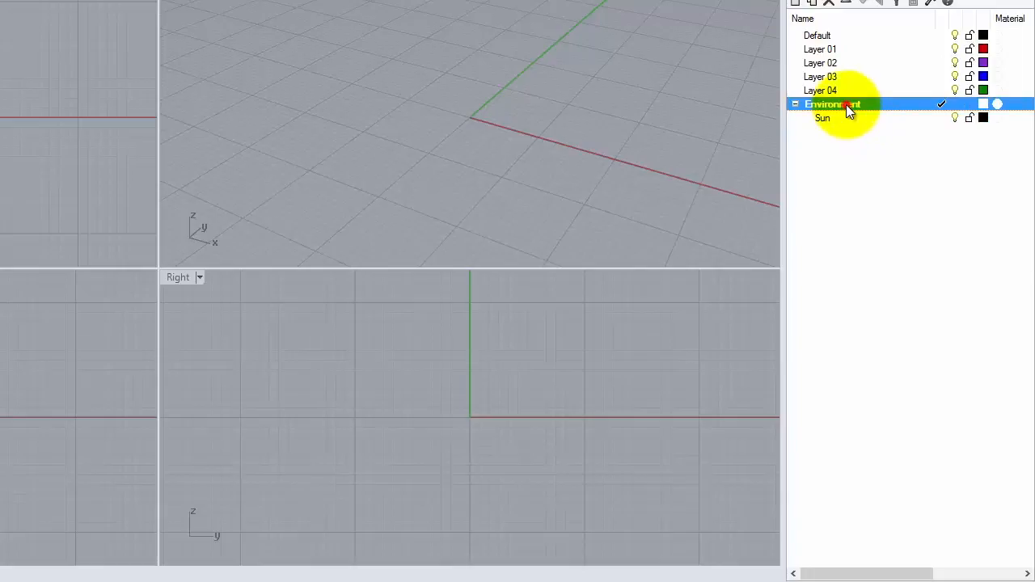
{"action": "left_click", "coordinate": [813, 5]}
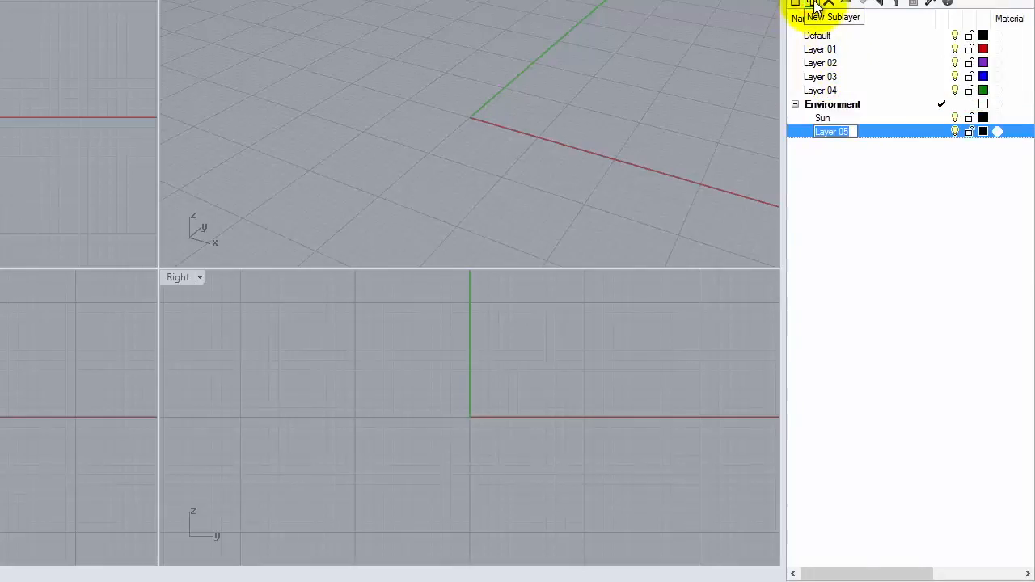
{"action": "type", "text": "Infinite Plane"}
Step: Make the Infinite Plane sublayer current and create a V-Ray infinite plane on it
{"action": "left_click", "coordinate": [898, 136]}
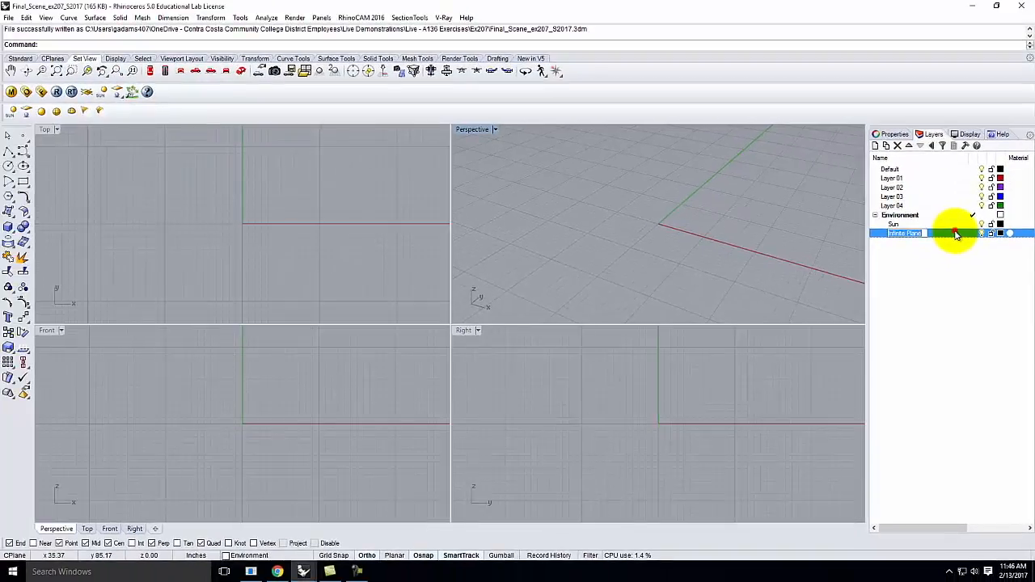
{"action": "left_click", "coordinate": [963, 203]}
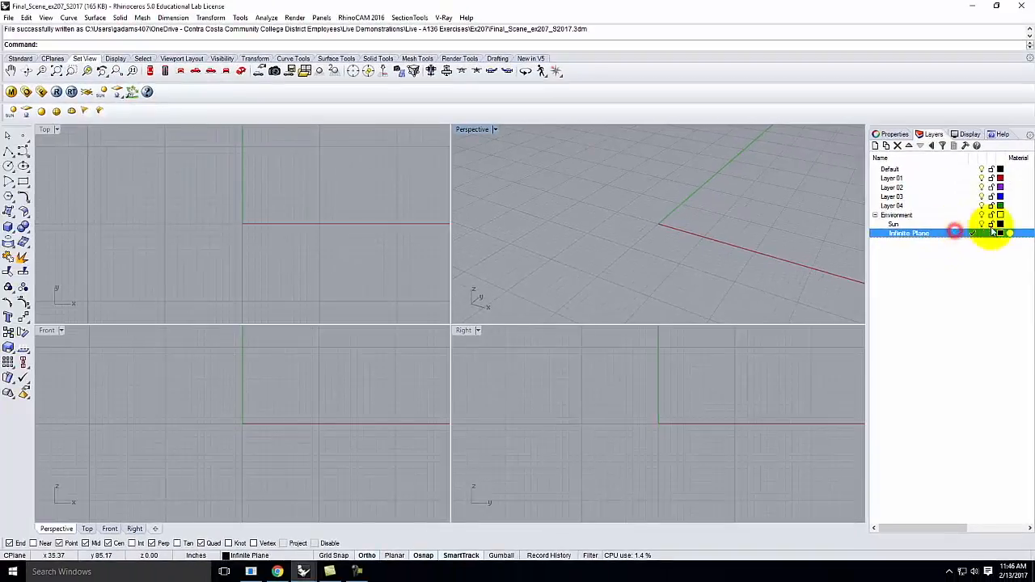
{"action": "left_click", "coordinate": [89, 93]}
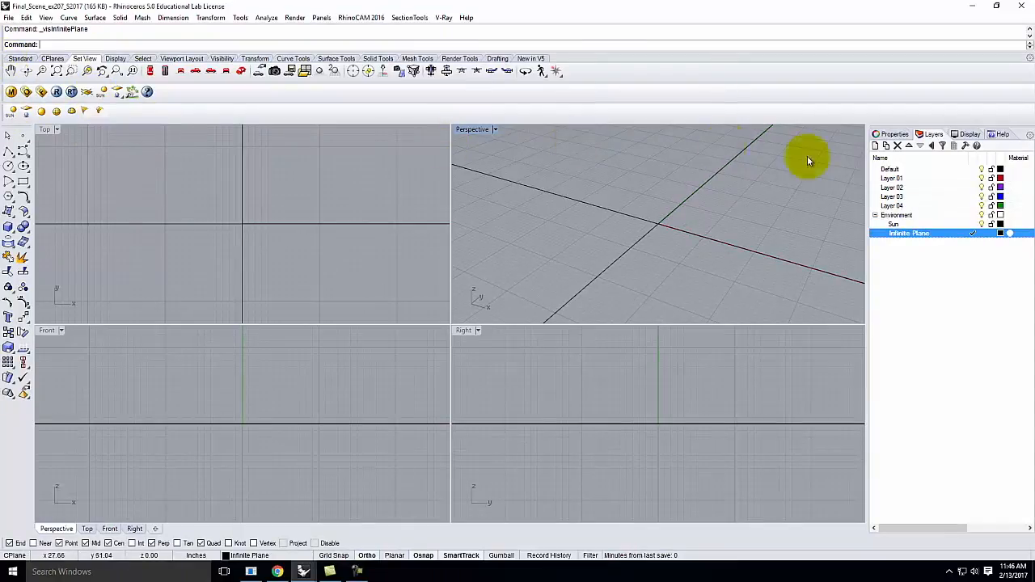
Step: Make the Sun sublayer current and draw a reference box near the origin in the Perspective view
{"action": "double_click", "coordinate": [900, 226]}
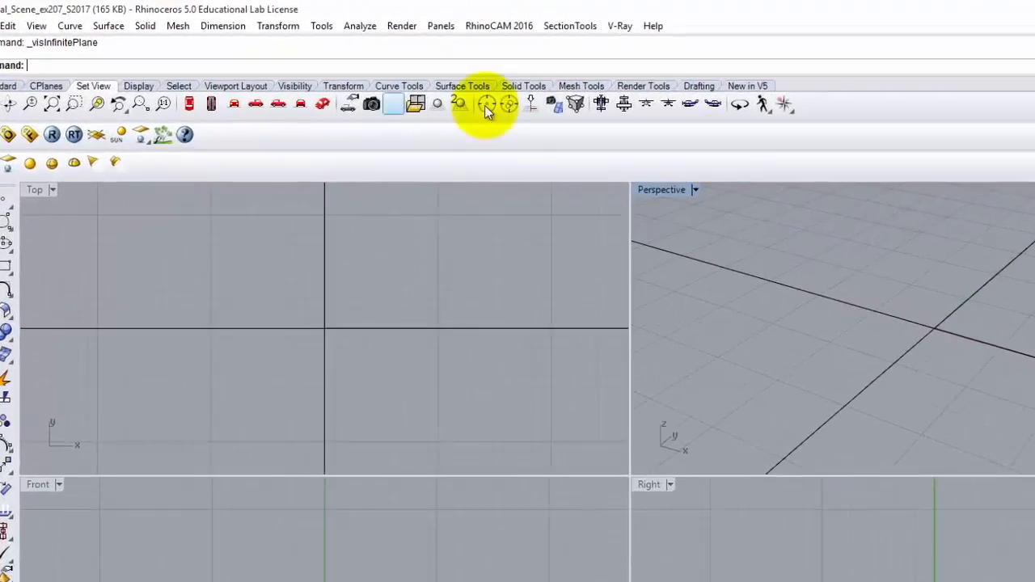
{"action": "left_click", "coordinate": [5, 327]}
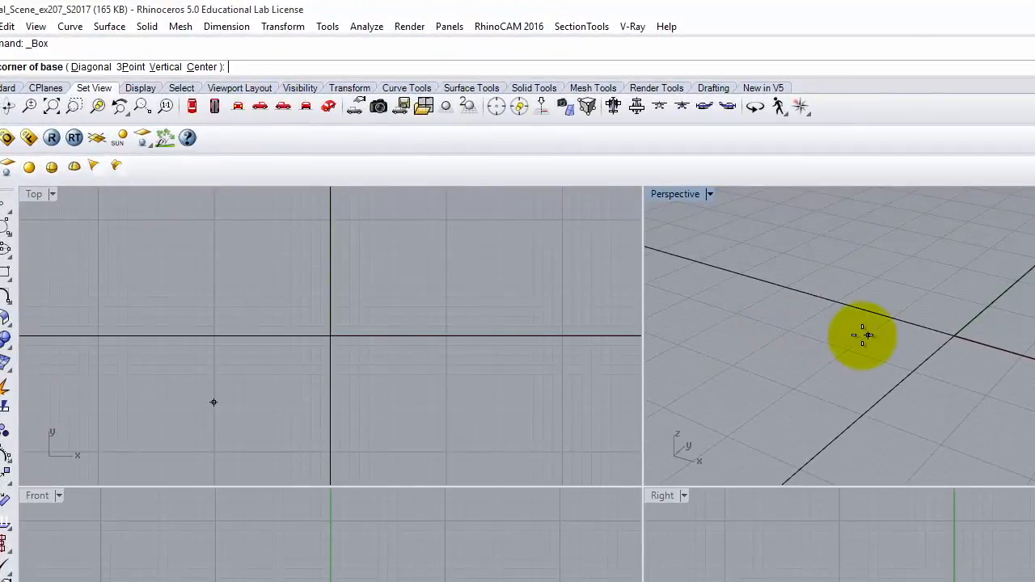
{"action": "left_click", "coordinate": [862, 335]}
{"action": "left_click", "coordinate": [920, 410]}
{"action": "left_click", "coordinate": [905, 336]}
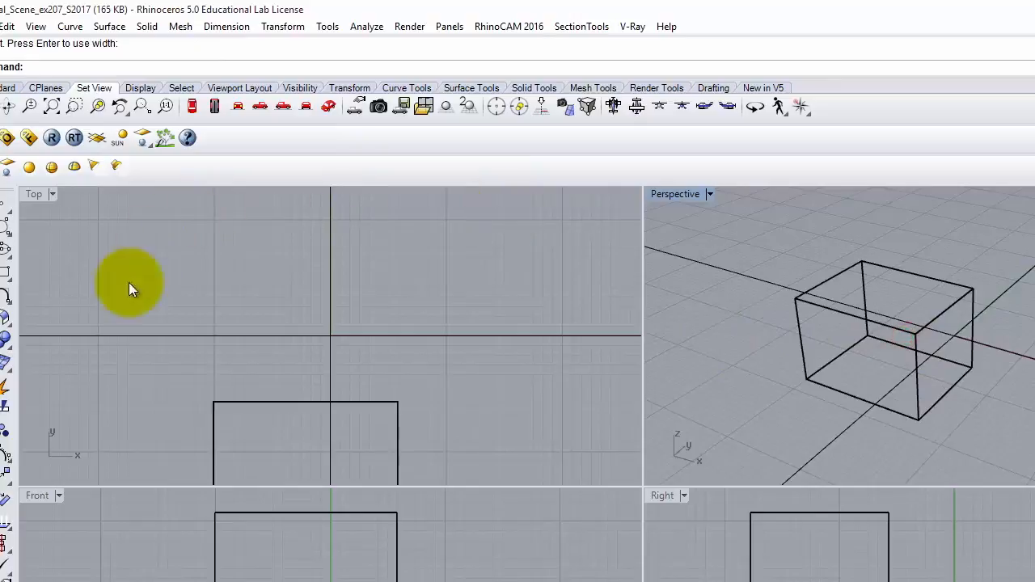
Step: Place a directional light along the box's diagonal, aimed from an upper corner to the opposite base corner, and delete the box
{"action": "left_click", "coordinate": [146, 168]}
{"action": "left_click", "coordinate": [974, 372]}
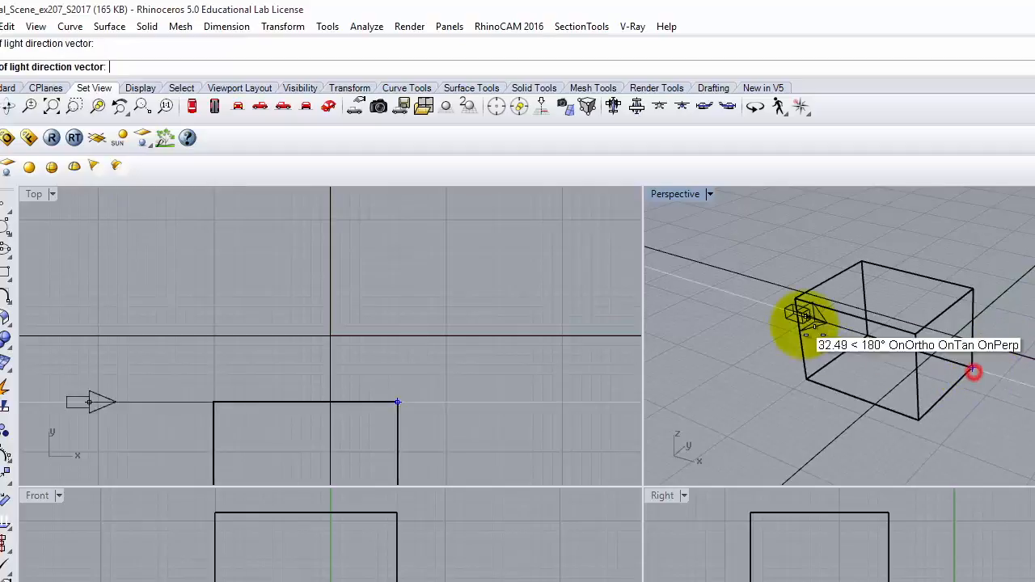
{"action": "left_click", "coordinate": [801, 299]}
{"action": "left_click", "coordinate": [931, 279]}
{"action": "key", "text": "Delete"}
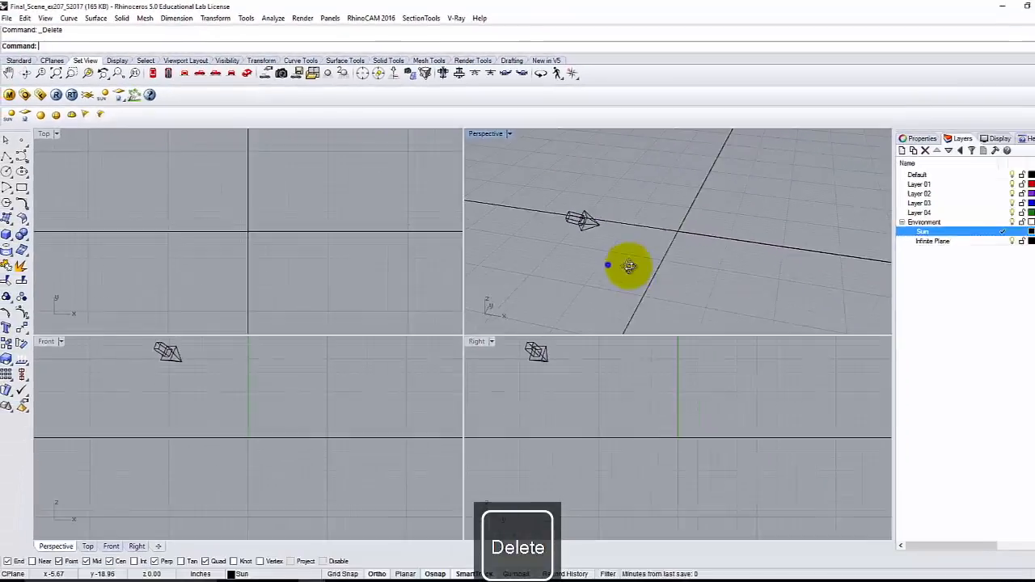
{"action": "right_click_drag", "start_coordinate": [853, 385], "coordinate": [1031, 343]}
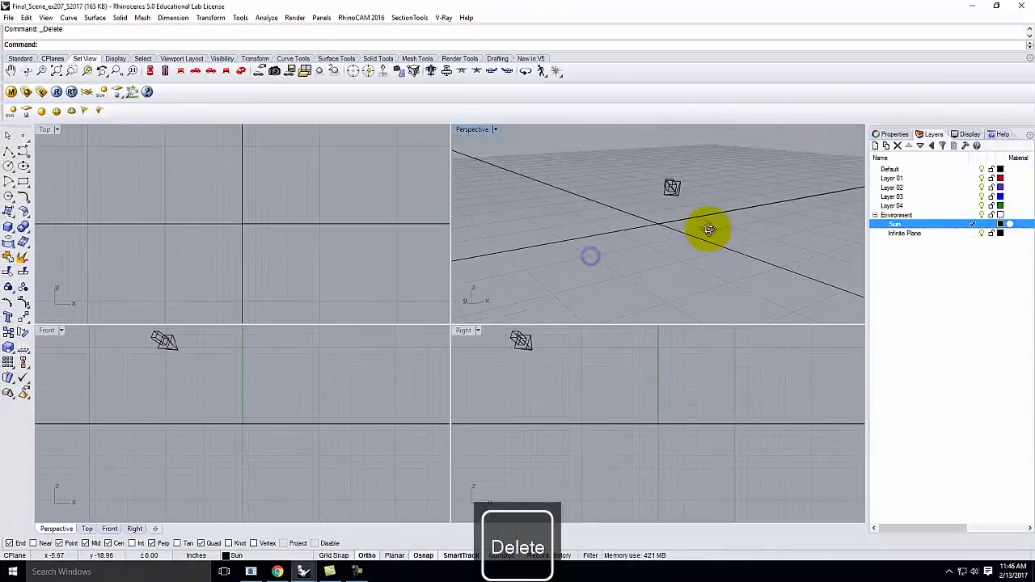
Step: Make the Default layer current and lock the Sun and Infinite Plane sublayers
{"action": "right_click_drag", "start_coordinate": [709, 229], "coordinate": [685, 232]}
{"action": "left_click", "coordinate": [640, 189]}
{"action": "left_click", "coordinate": [662, 235]}
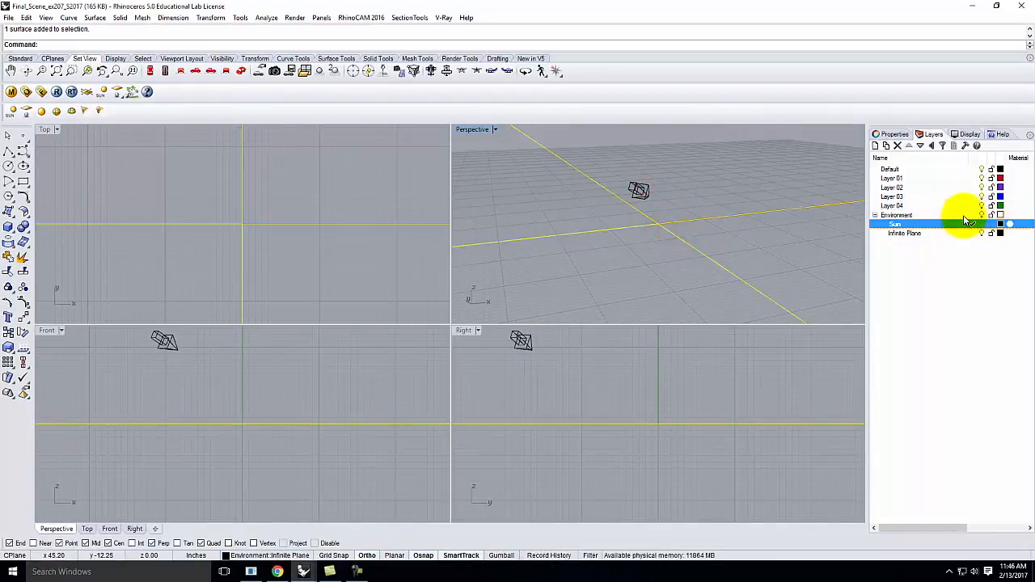
{"action": "left_click", "coordinate": [923, 168]}
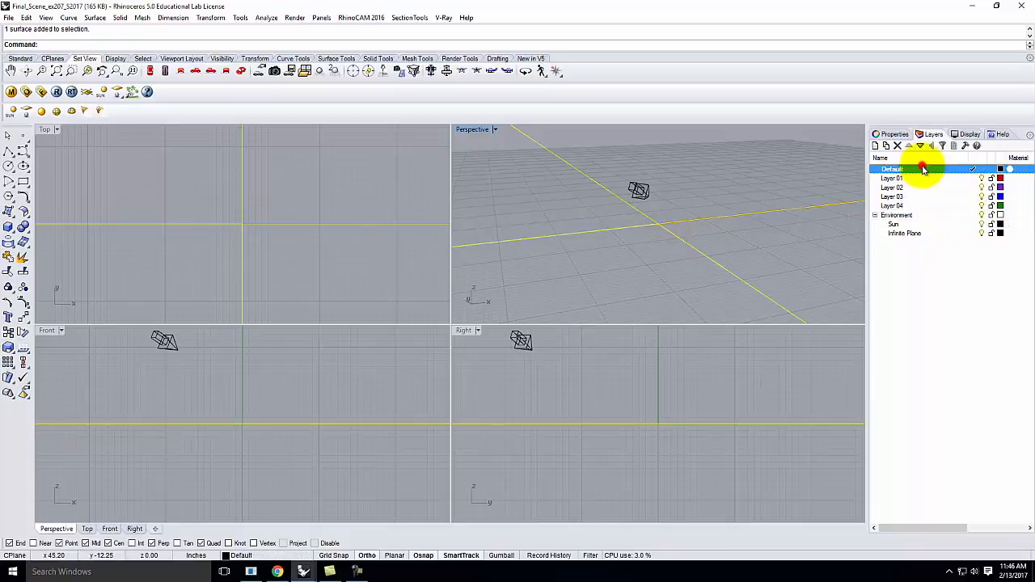
{"action": "left_click", "coordinate": [991, 224]}
{"action": "left_click", "coordinate": [991, 233]}
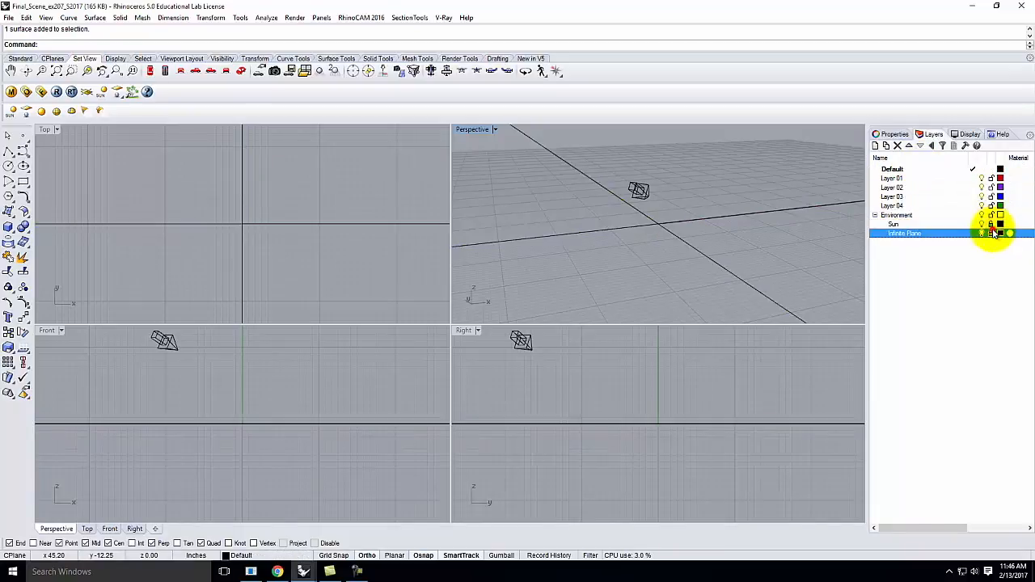
{"action": "right_click_drag", "start_coordinate": [735, 195], "coordinate": [739, 221]}
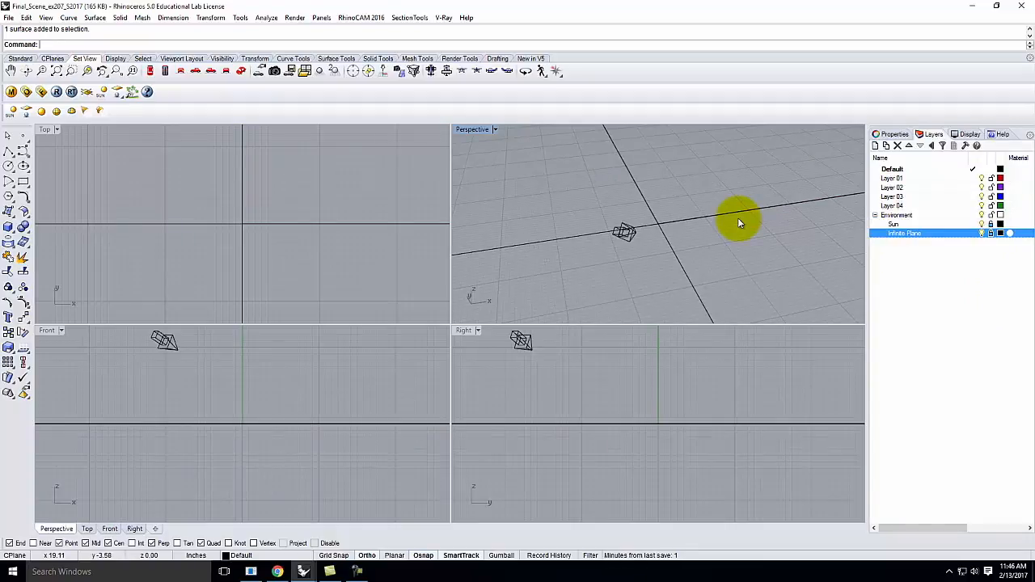
Step: Delete the unused layers Layer 01 through Layer 04 and save the scene file
{"action": "left_click", "coordinate": [896, 179]}
{"action": "left_click", "coordinate": [893, 168]}
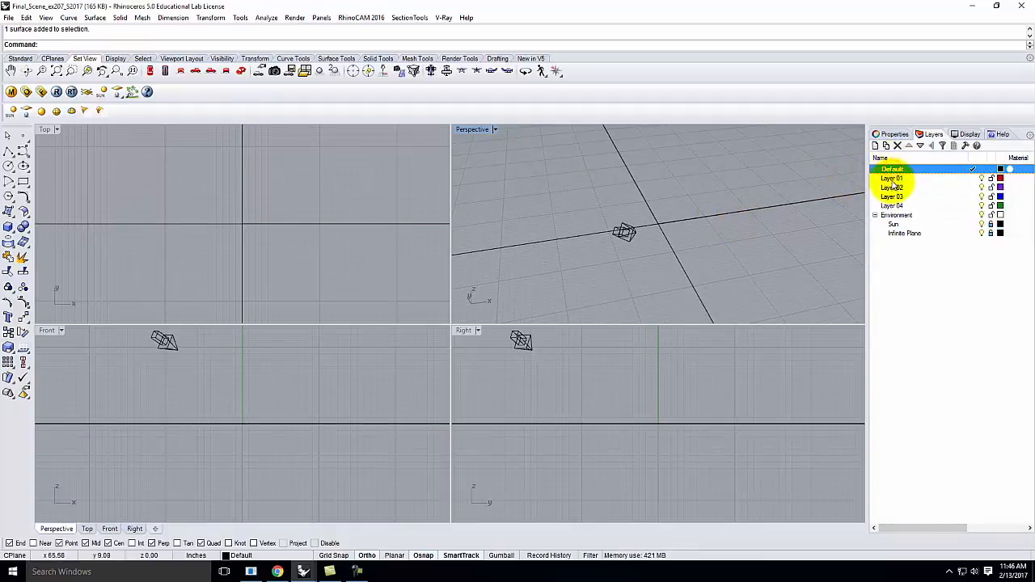
{"action": "left_click", "coordinate": [895, 179]}
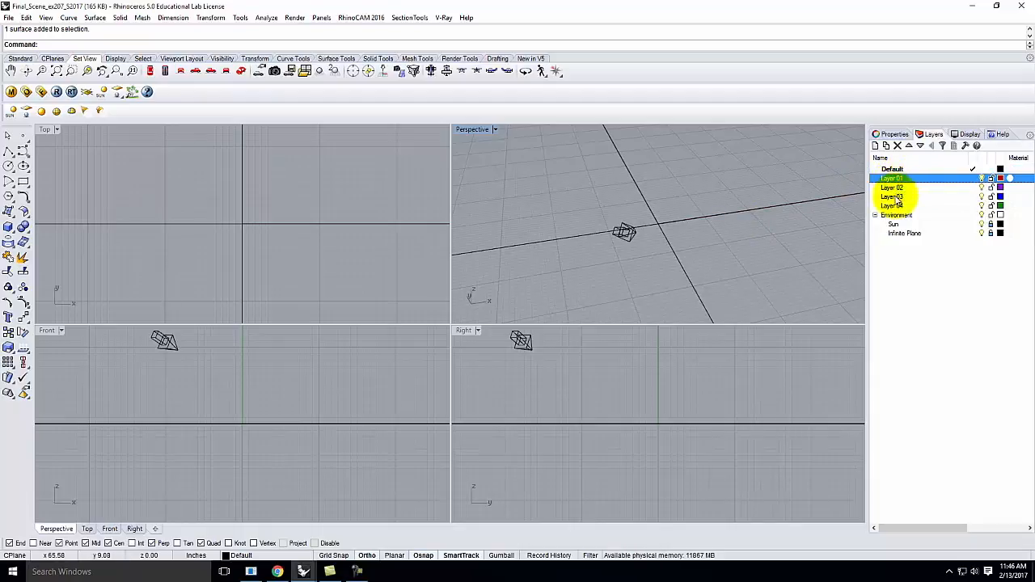
{"action": "left_click", "coordinate": [893, 204], "text": "shift"}
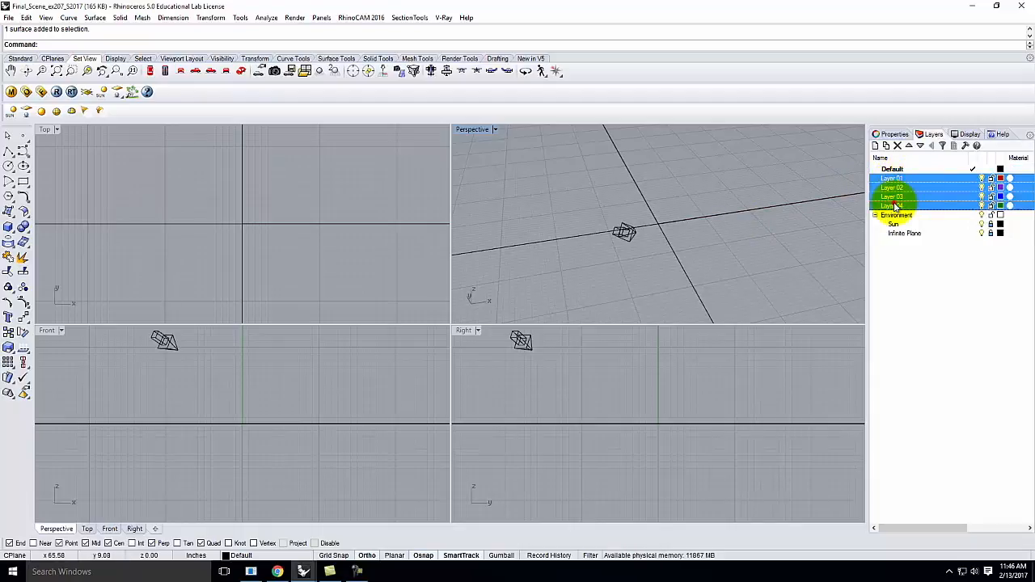
{"action": "left_click", "coordinate": [899, 147]}
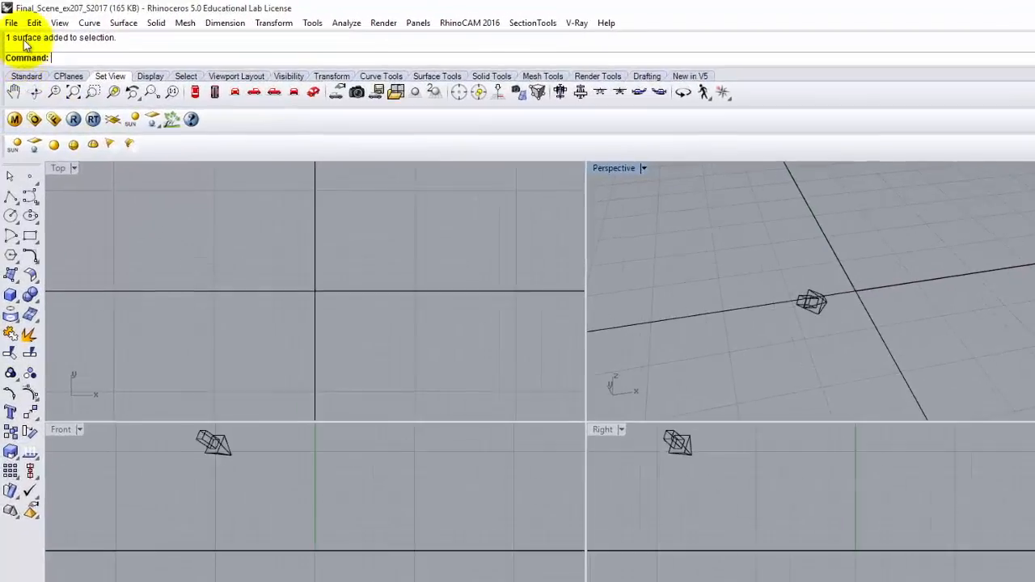
{"action": "left_click", "coordinate": [8, 17]}
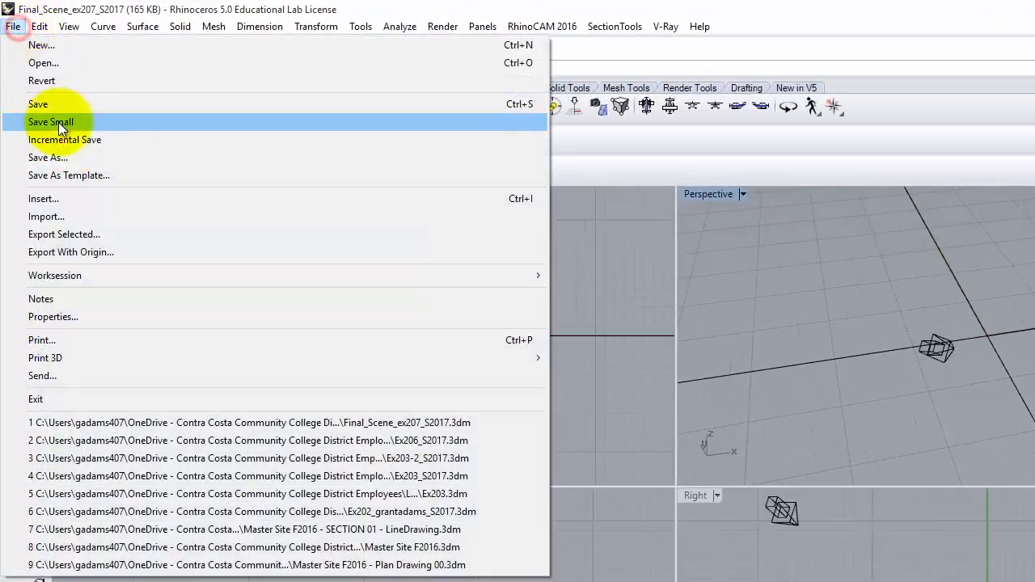
{"action": "left_click", "coordinate": [59, 104]}
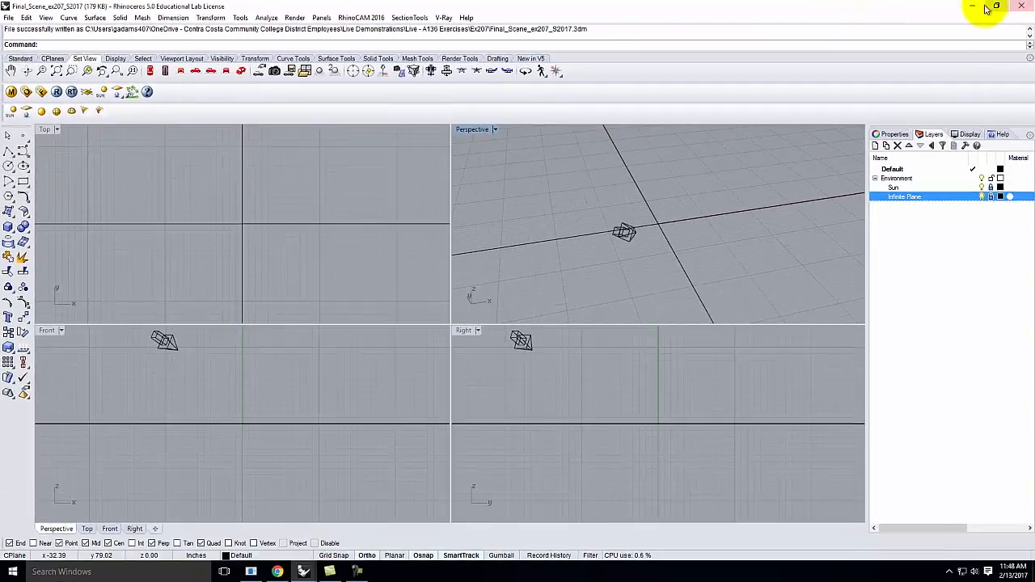
Step: Minimize Rhino and browse in File Explorer to the Live - A136 Exercises folder inside OneDrive's Live Demonstrations folder
{"action": "left_click", "coordinate": [975, 7]}
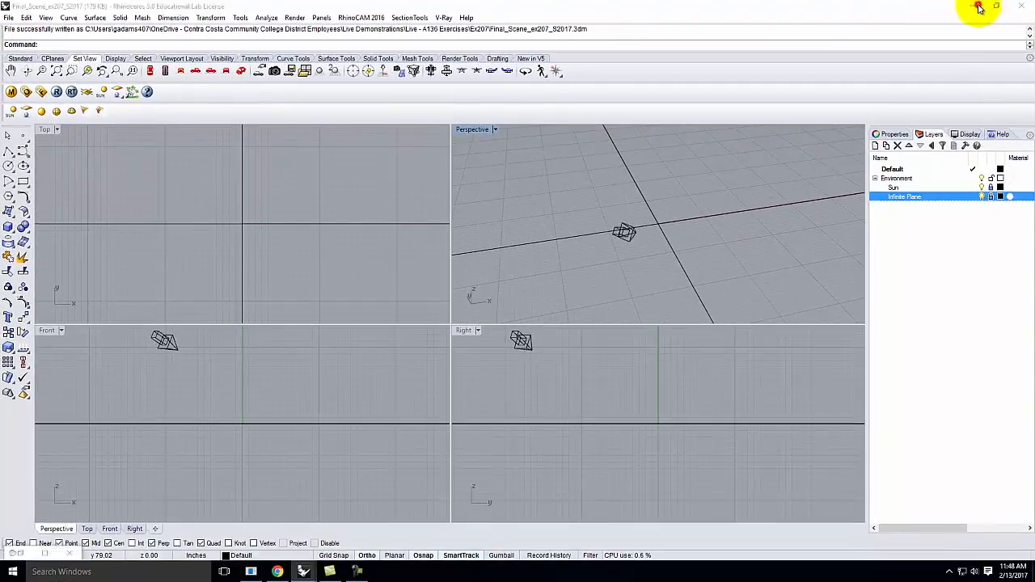
{"action": "left_click", "coordinate": [13, 572]}
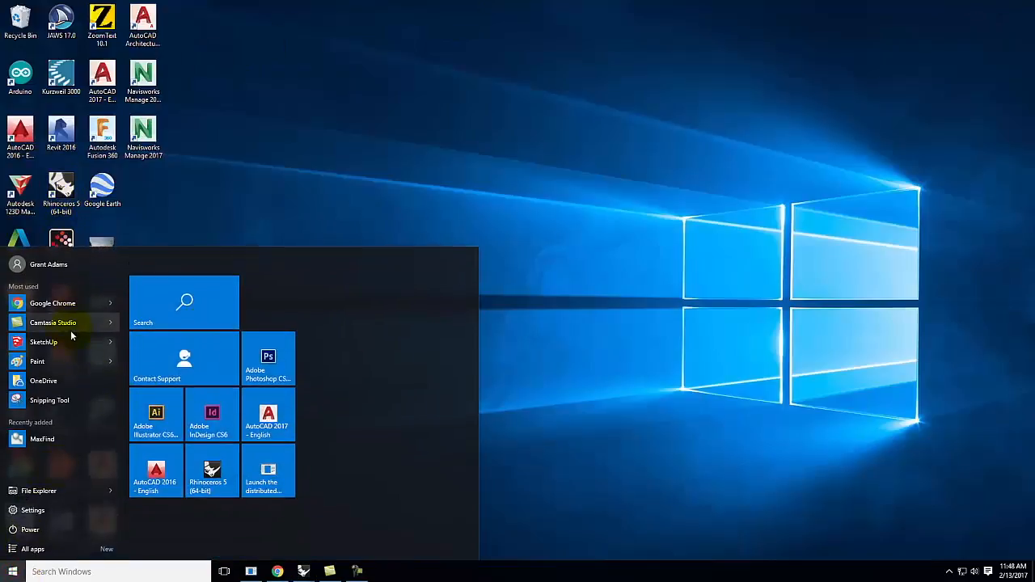
{"action": "left_click", "coordinate": [39, 491]}
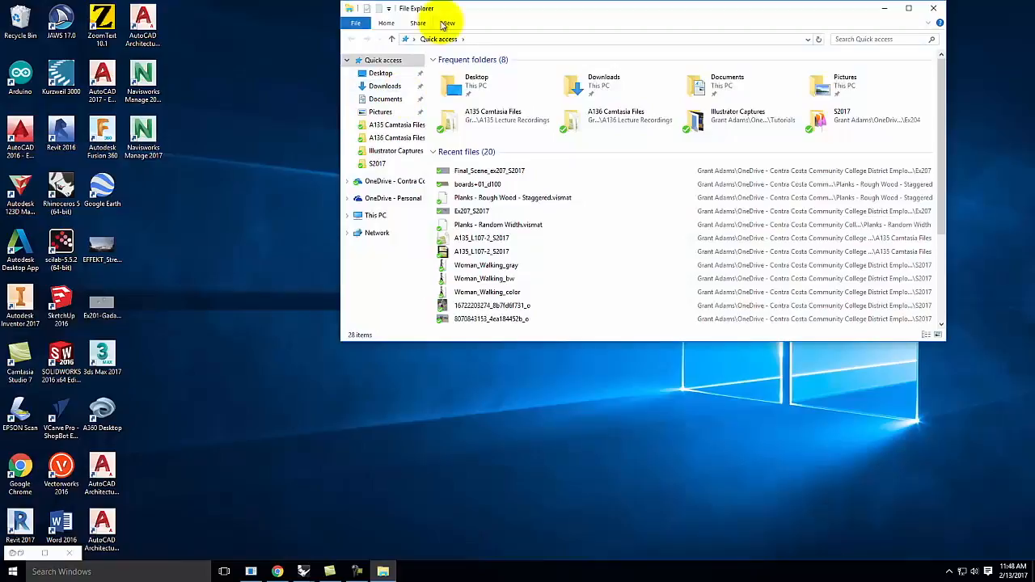
{"action": "left_click", "coordinate": [378, 182]}
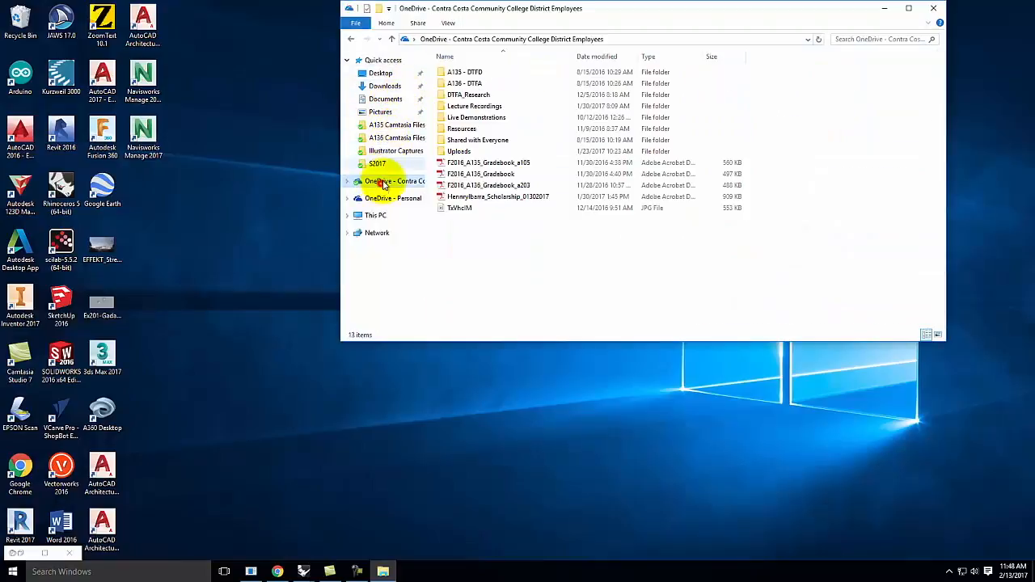
{"action": "double_click", "coordinate": [474, 117]}
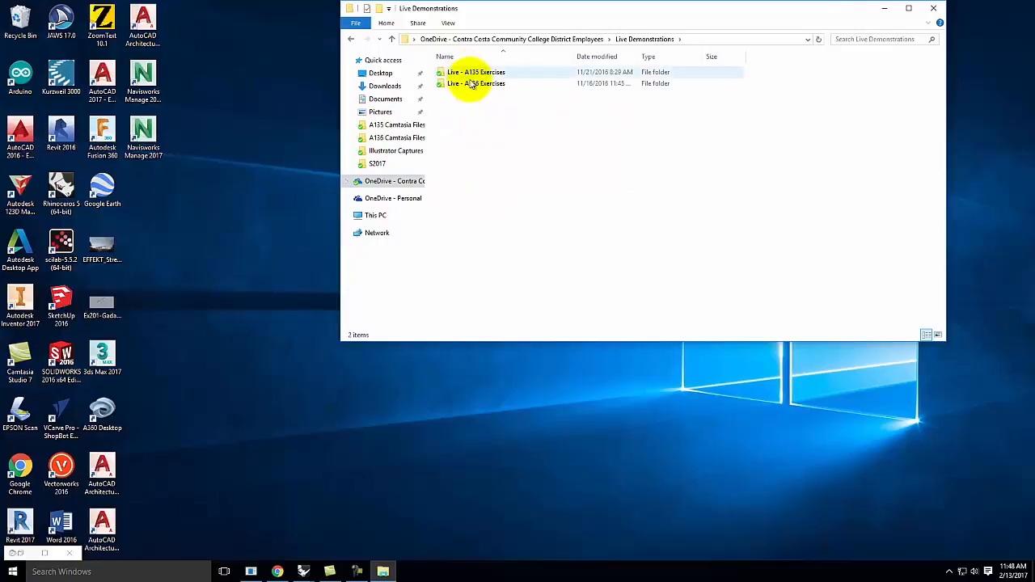
{"action": "double_click", "coordinate": [473, 83]}
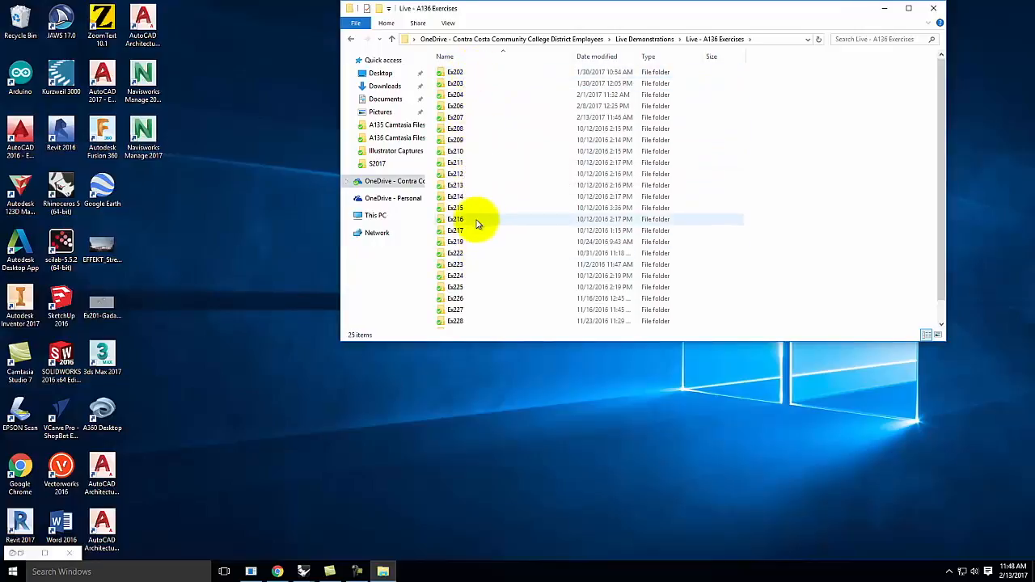
Step: Open the Rhino model Ex206_S2017 from the Ex206 folder, choosing FreeMILL at the RhinoCAM welcome prompt
{"action": "double_click", "coordinate": [491, 95]}
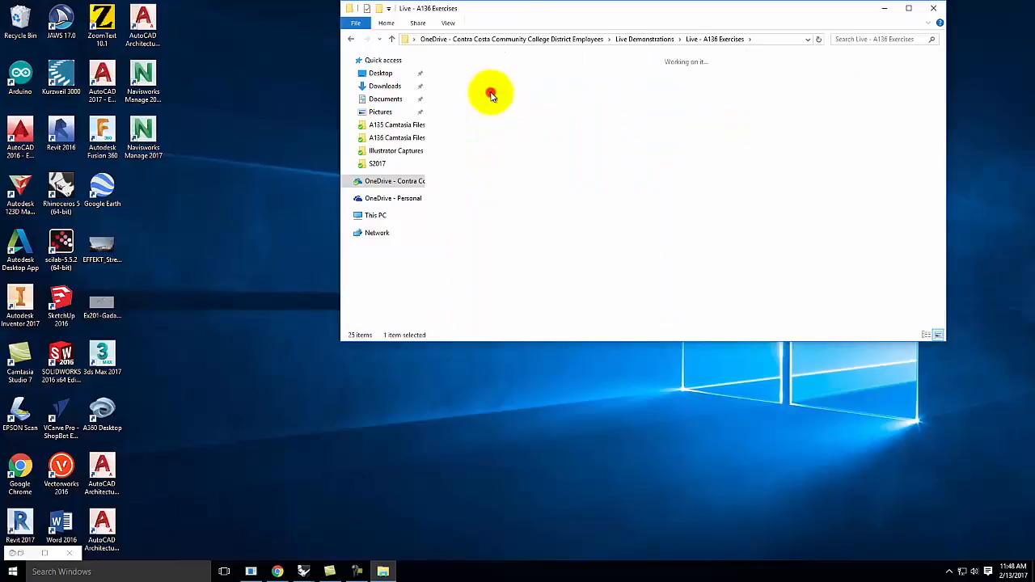
{"action": "left_click", "coordinate": [351, 39]}
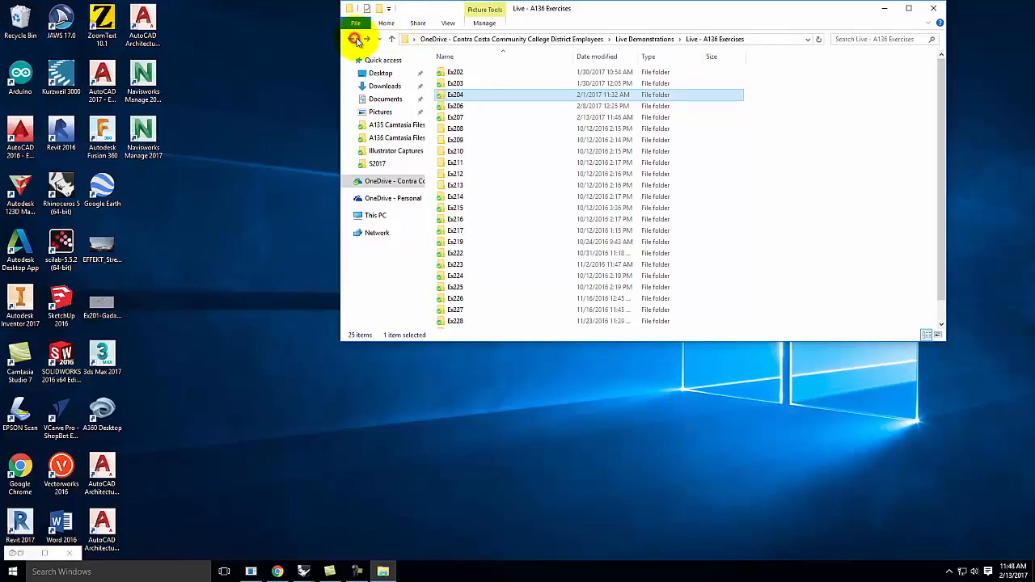
{"action": "double_click", "coordinate": [457, 121]}
{"action": "left_click", "coordinate": [469, 73]}
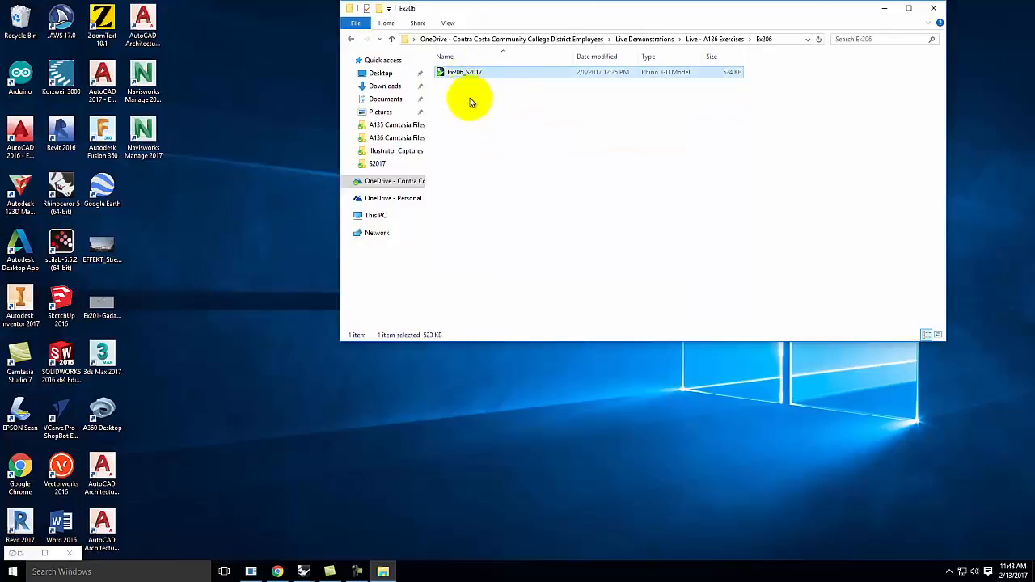
{"action": "double_click", "coordinate": [473, 74]}
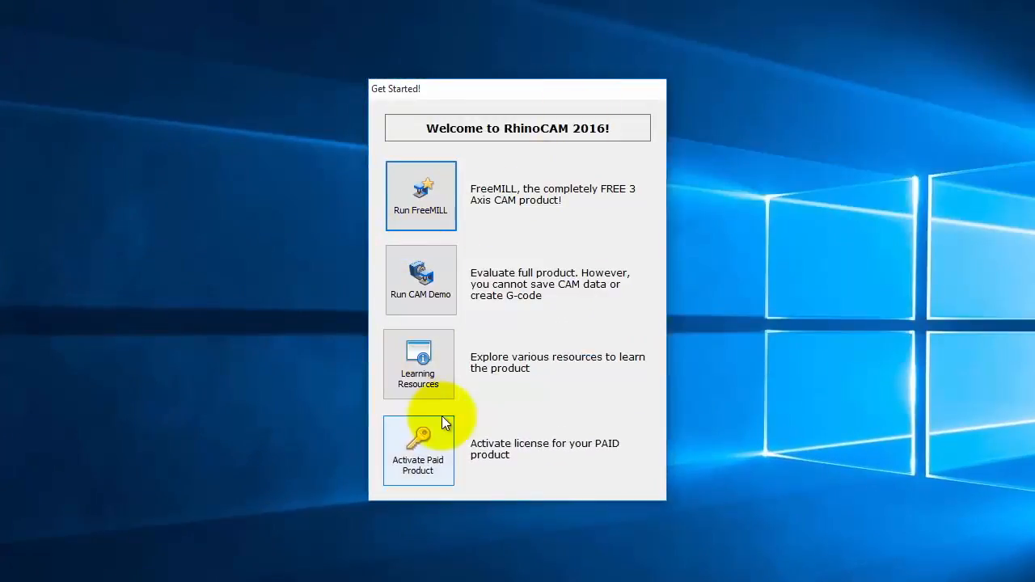
{"action": "left_click", "coordinate": [432, 197]}
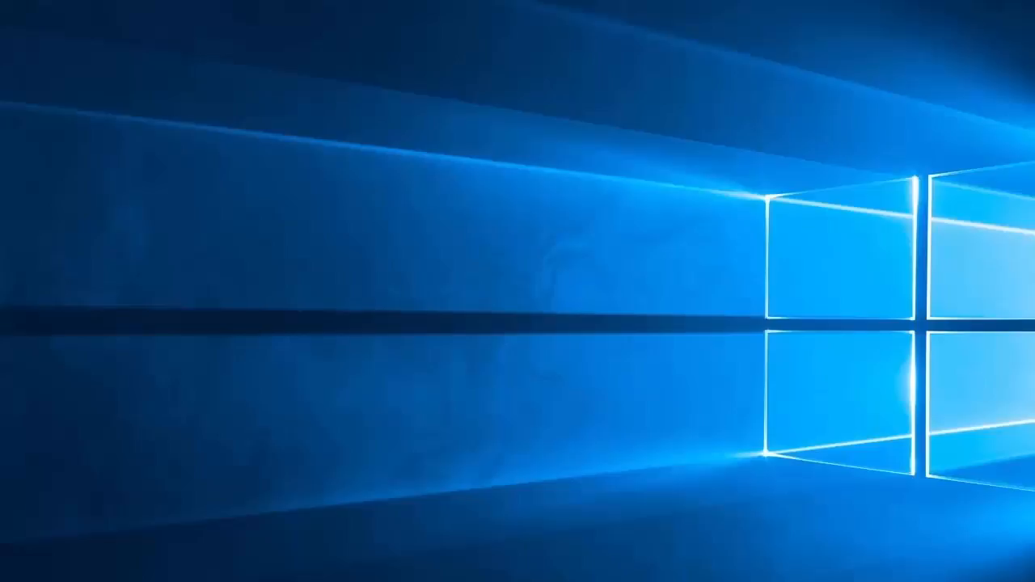
{"action": "double_click", "coordinate": [65, 177]}
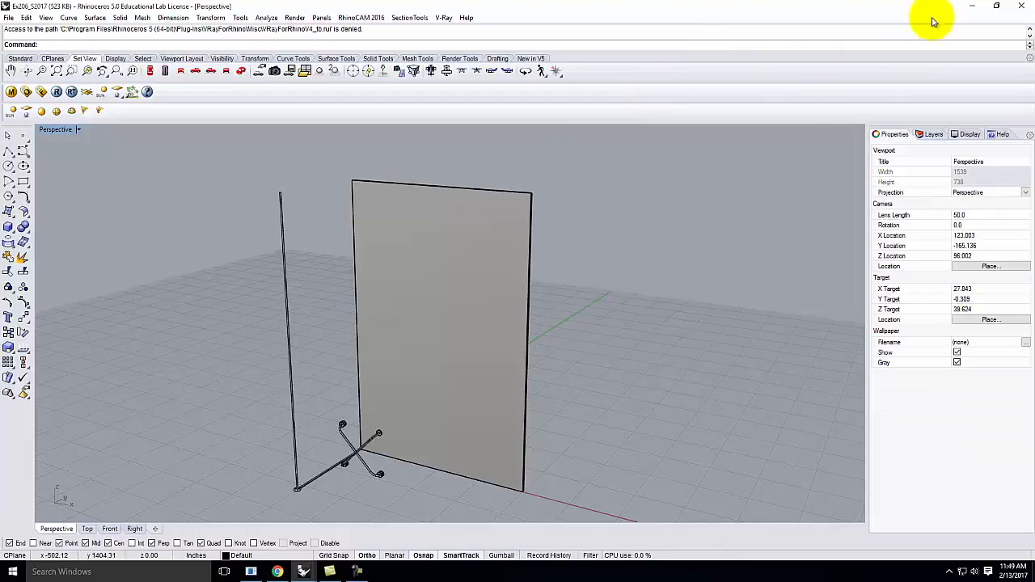
Step: Minimize the Ex206 model and launch another Rhino session with an empty file, answering V-Ray's bug-report prompt with No to All
{"action": "left_click", "coordinate": [972, 6]}
{"action": "double_click", "coordinate": [61, 190]}
{"action": "left_click", "coordinate": [357, 204]}
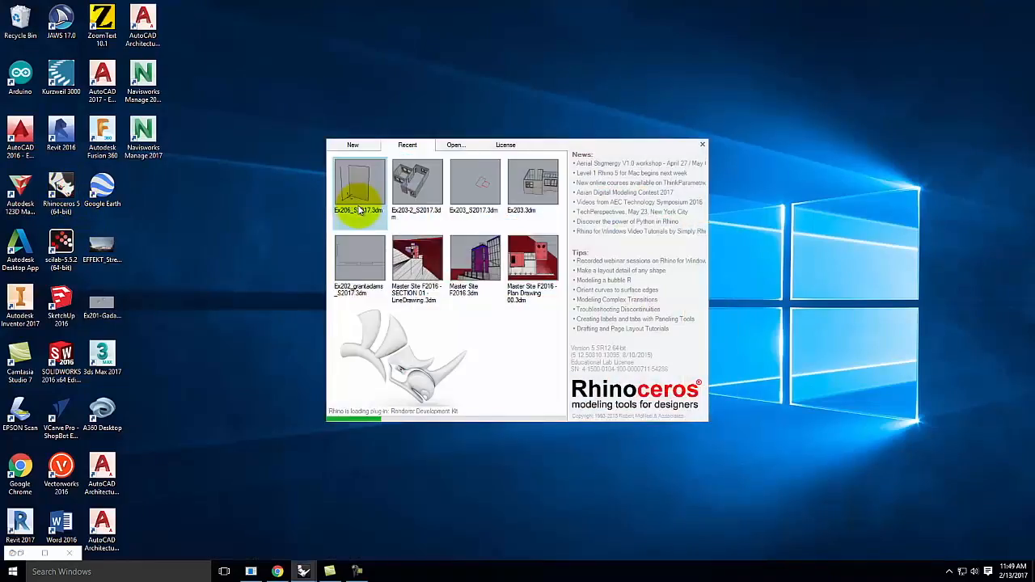
{"action": "left_click", "coordinate": [447, 216]}
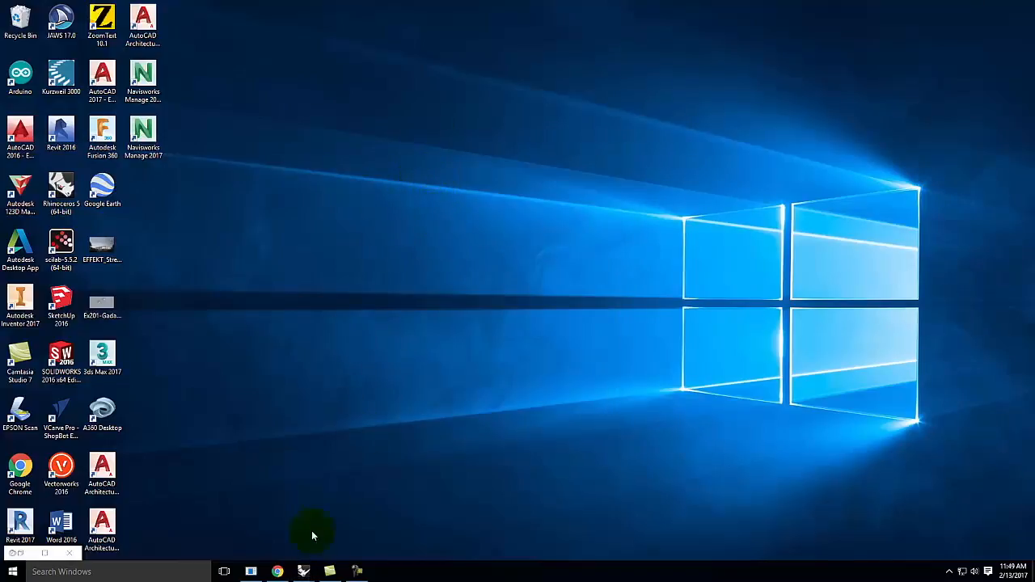
{"action": "mouse_move", "coordinate": [304, 569]}
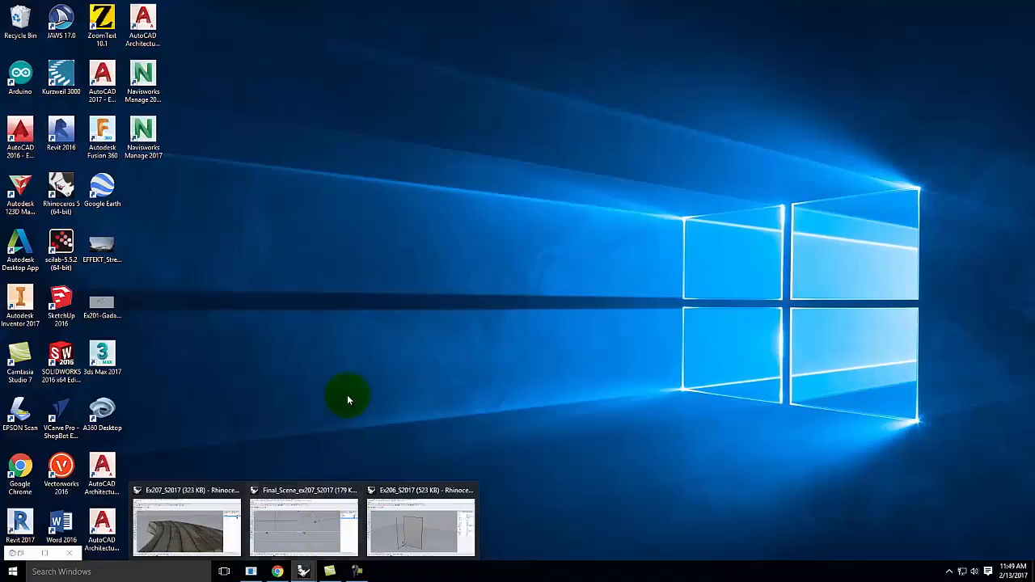
{"action": "left_click", "coordinate": [430, 536]}
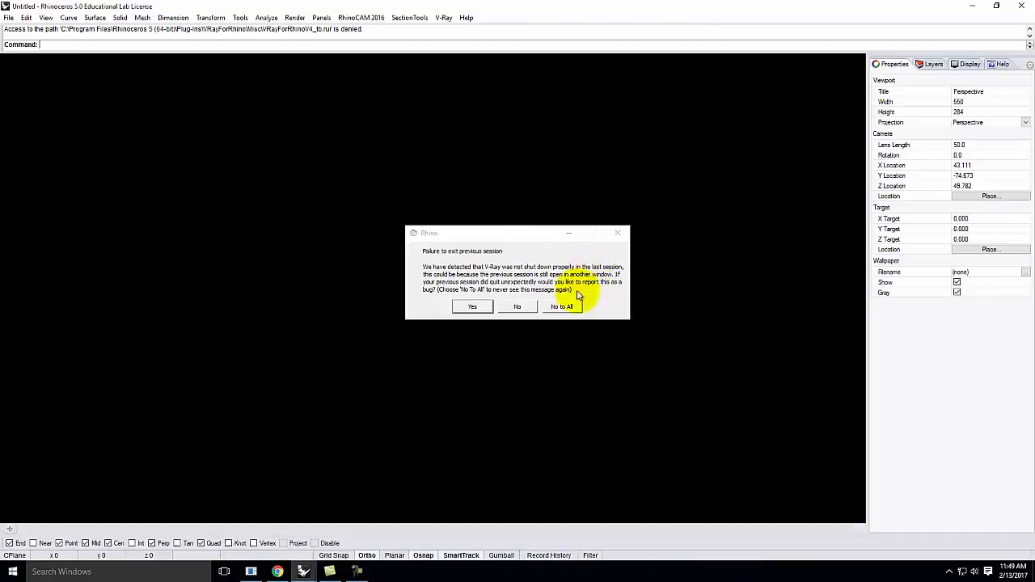
{"action": "left_click", "coordinate": [564, 307]}
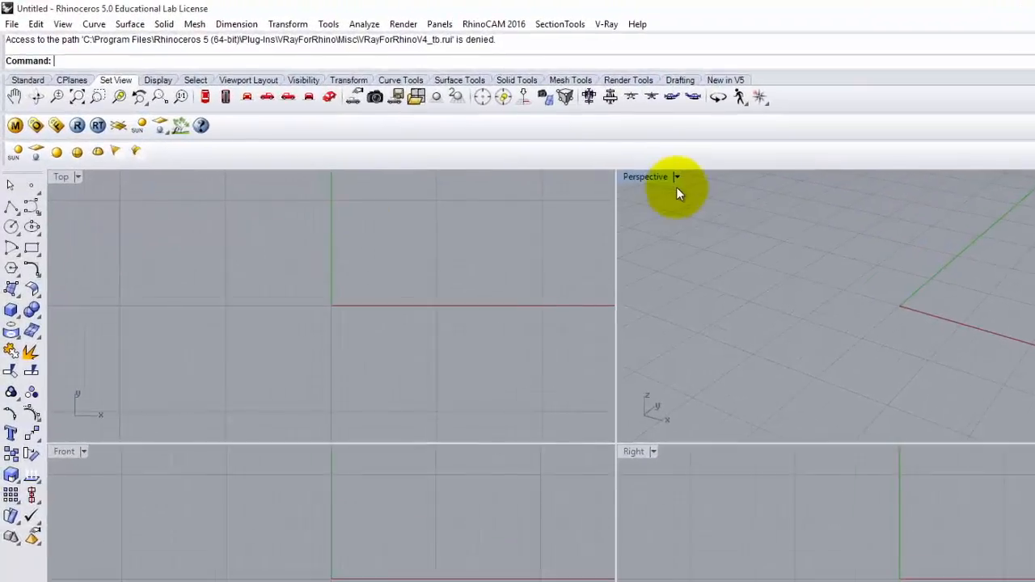
Step: Maximize the Perspective view and draw a solid box near the origin with a 36" by 48" base and a height of -8"
{"action": "double_click", "coordinate": [653, 178]}
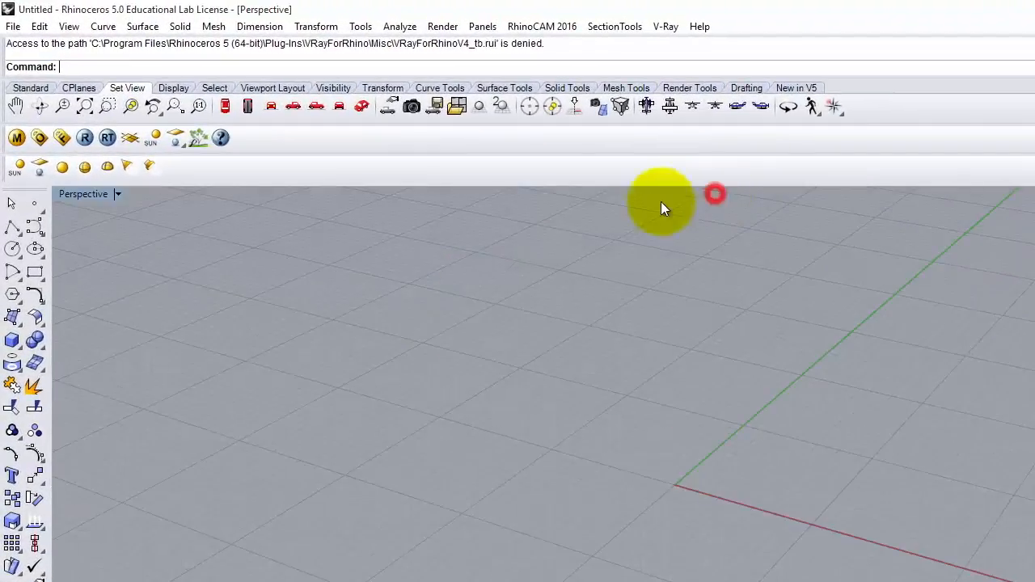
{"action": "left_click", "coordinate": [12, 343]}
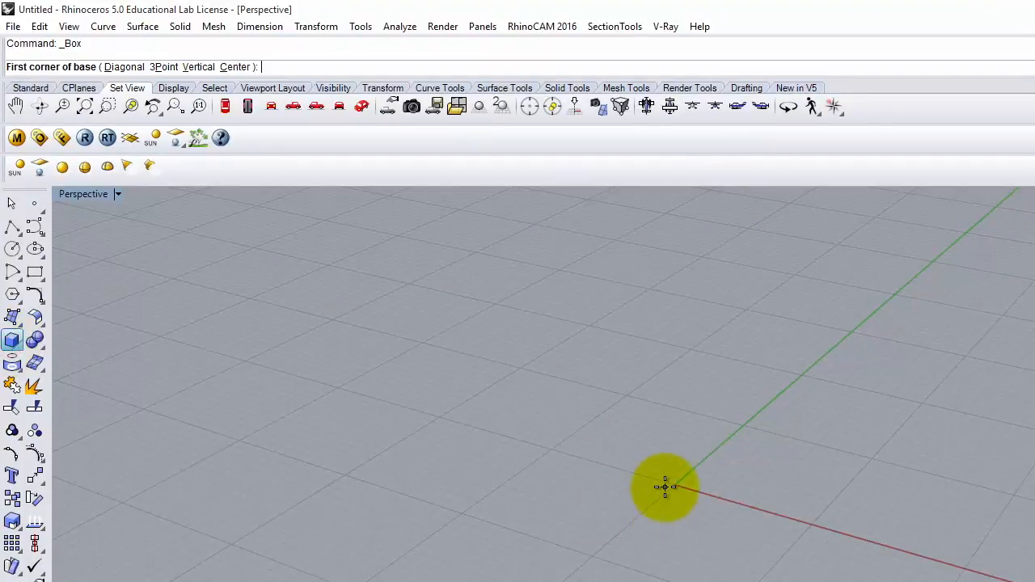
{"action": "left_click", "coordinate": [819, 509]}
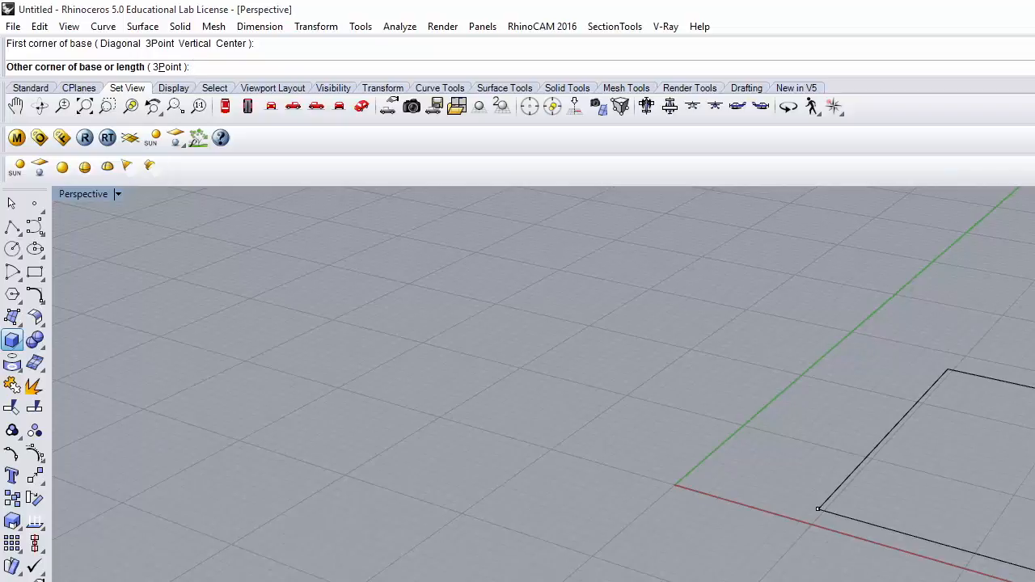
{"action": "type", "text": "@36\",48\""}
{"action": "key", "text": "Return"}
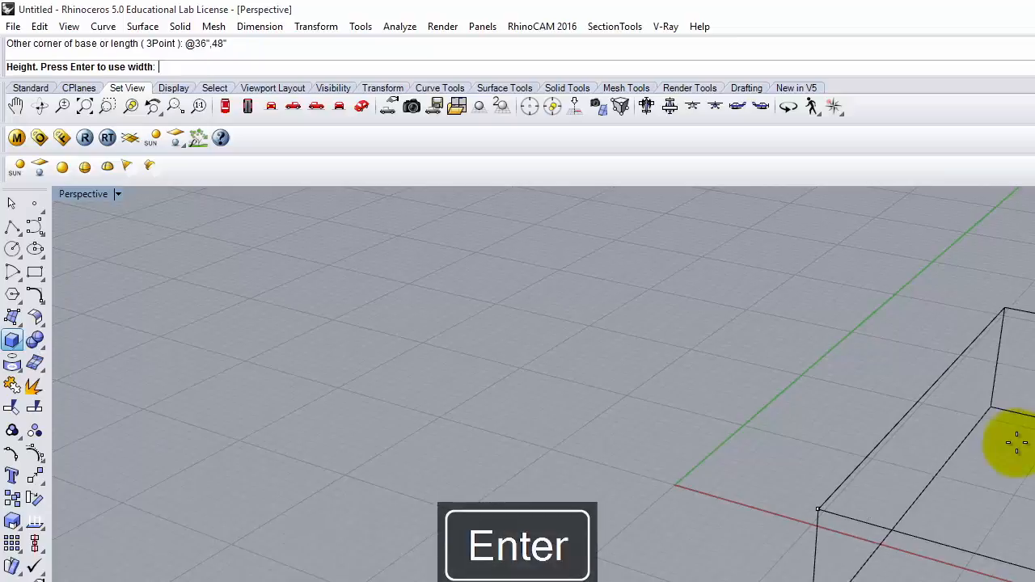
{"action": "type", "text": "-"}
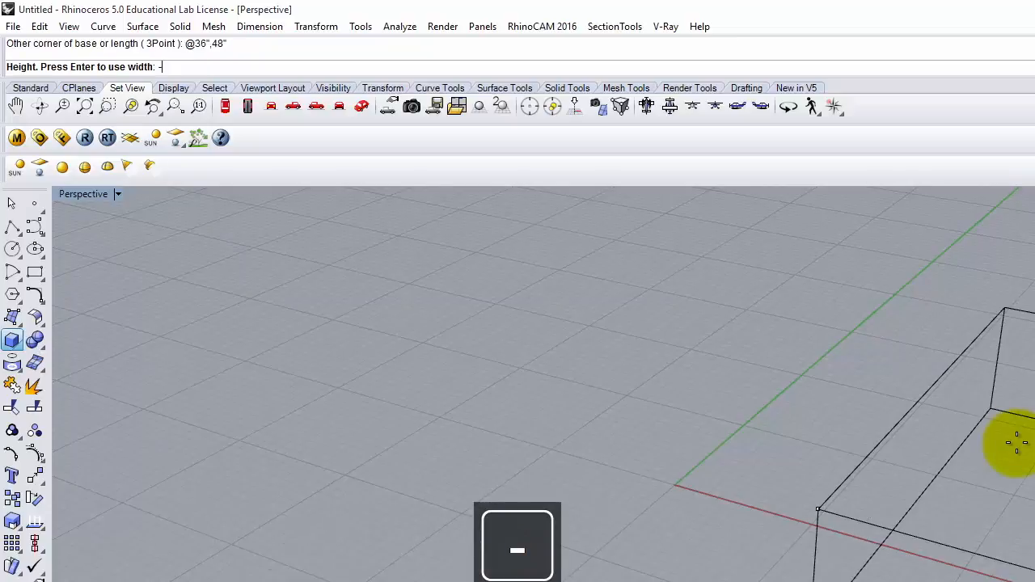
{"action": "type", "text": "8"}
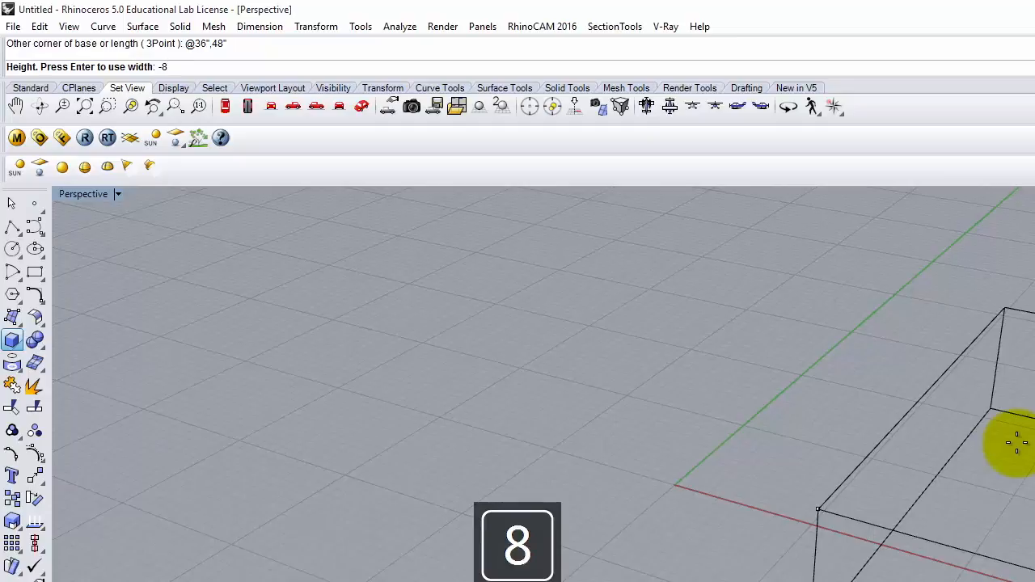
{"action": "key", "text": "Return"}
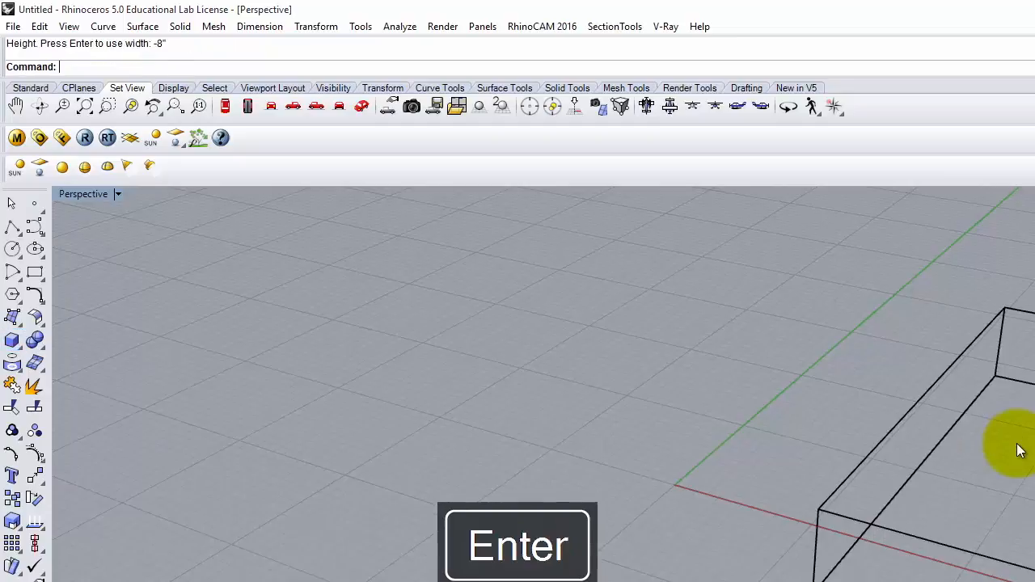
Step: Draw a solid box from the base box's top front corner with a 6" by 48" base and a height of 36"
{"action": "left_click", "coordinate": [11, 340]}
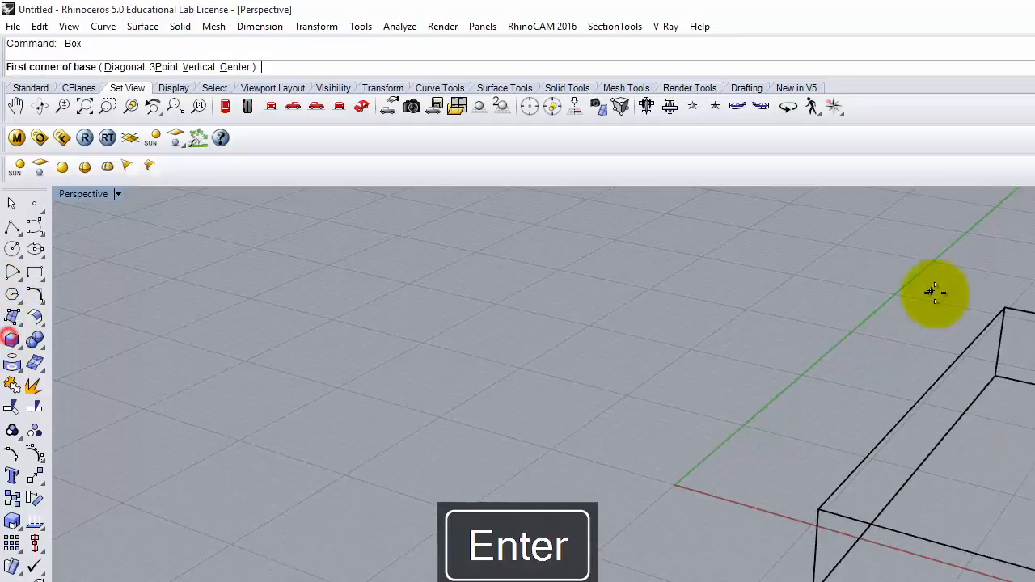
{"action": "left_click", "coordinate": [821, 516]}
{"action": "type", "text": "@6'"}
{"action": "key", "text": "BackSpace"}
{"action": "type", "text": "\""}
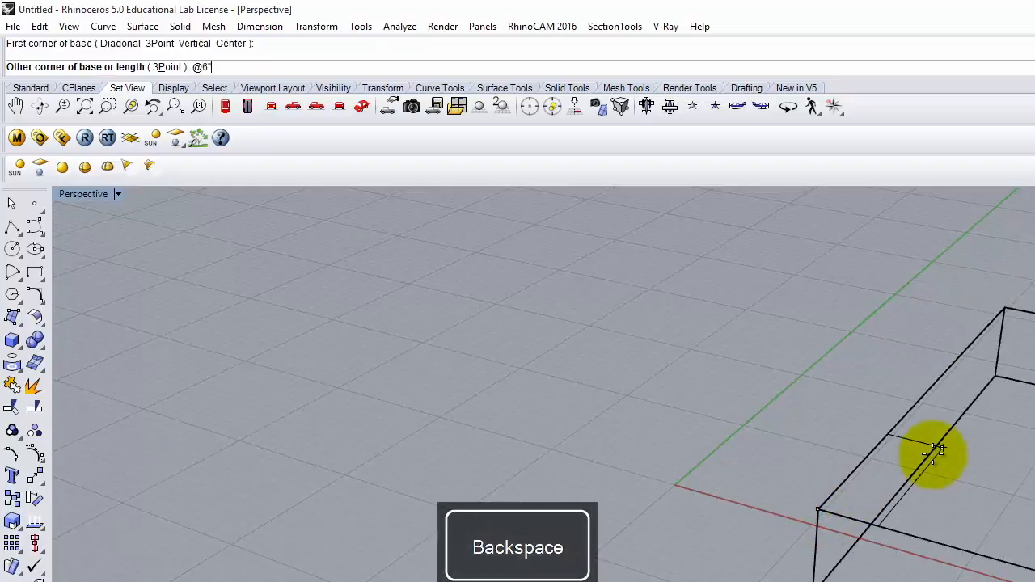
{"action": "type", "text": ","}
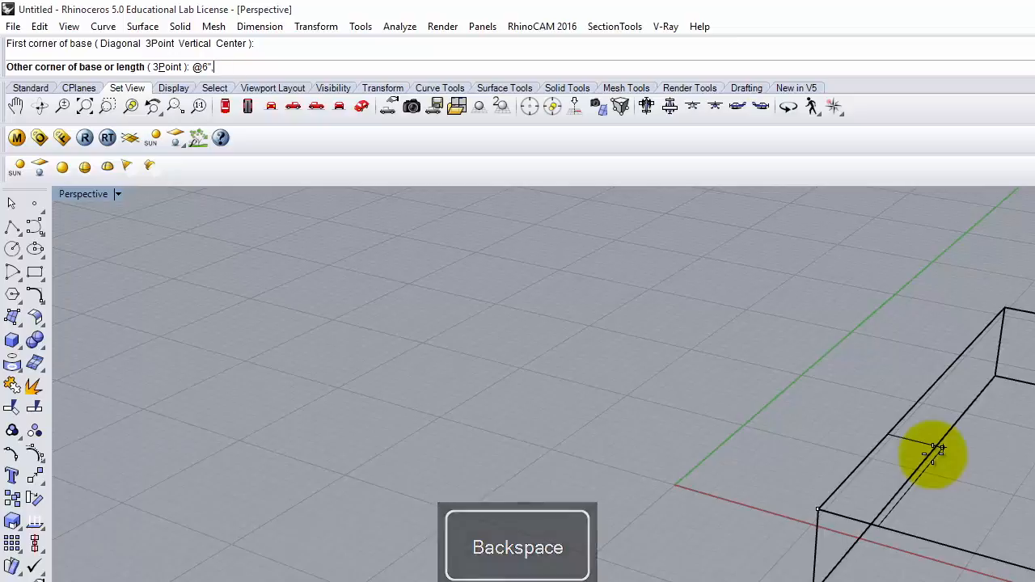
{"action": "type", "text": "48\""}
{"action": "key", "text": "Return"}
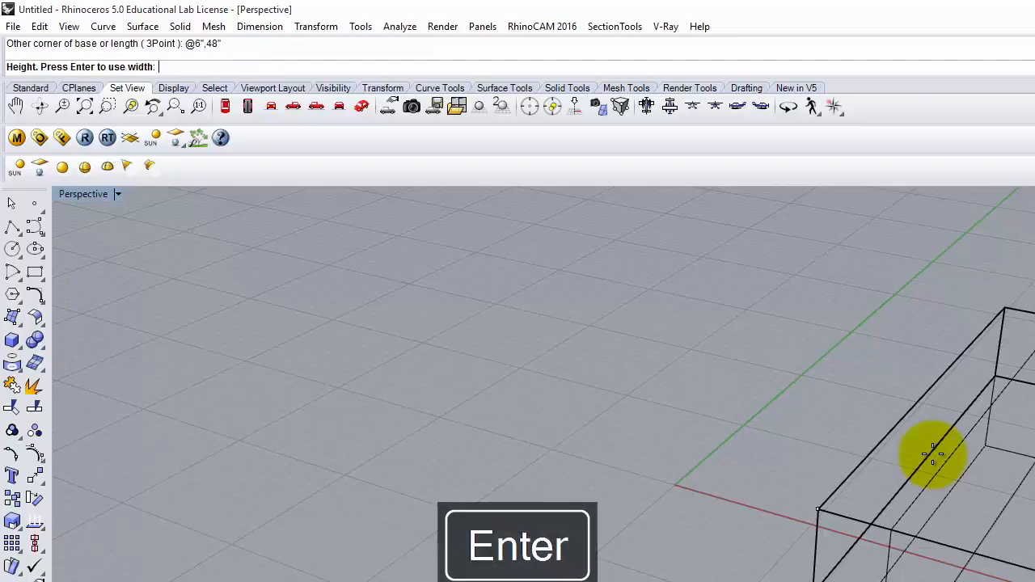
{"action": "type", "text": "36\""}
{"action": "key", "text": "Return"}
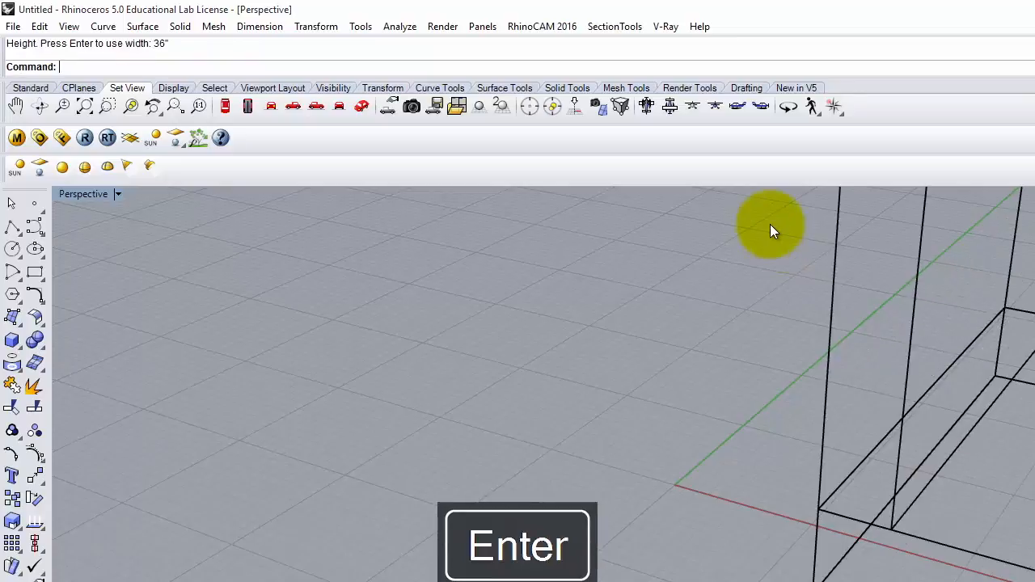
{"action": "scroll", "coordinate": [678, 296], "scroll_direction": "down", "scroll_amount": 5}
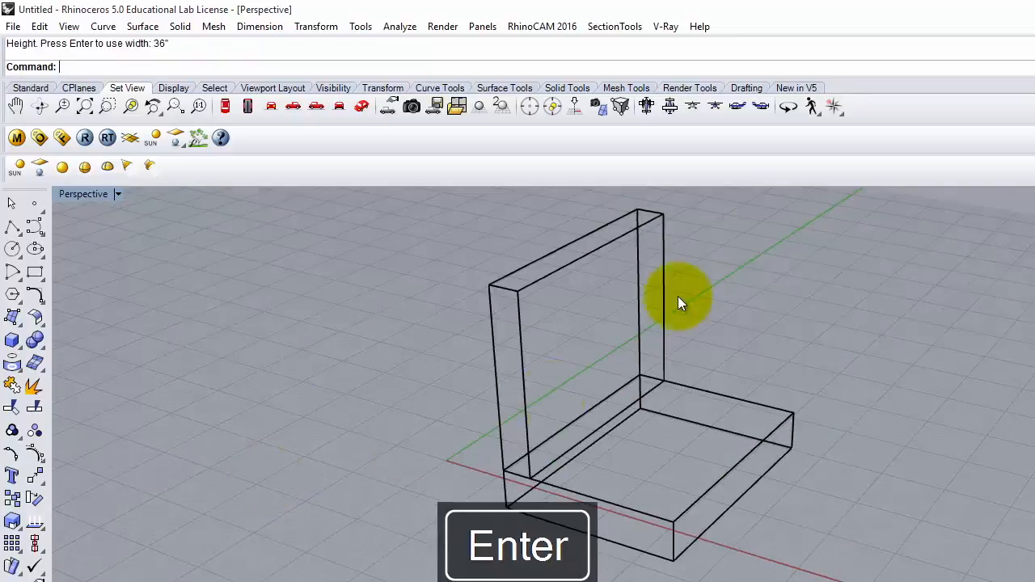
Step: Move the tall box outward so its inner bottom corner sits on the base box's top front corner
{"action": "left_click", "coordinate": [593, 249]}
{"action": "type", "text": "Move"}
{"action": "key", "text": "Return"}
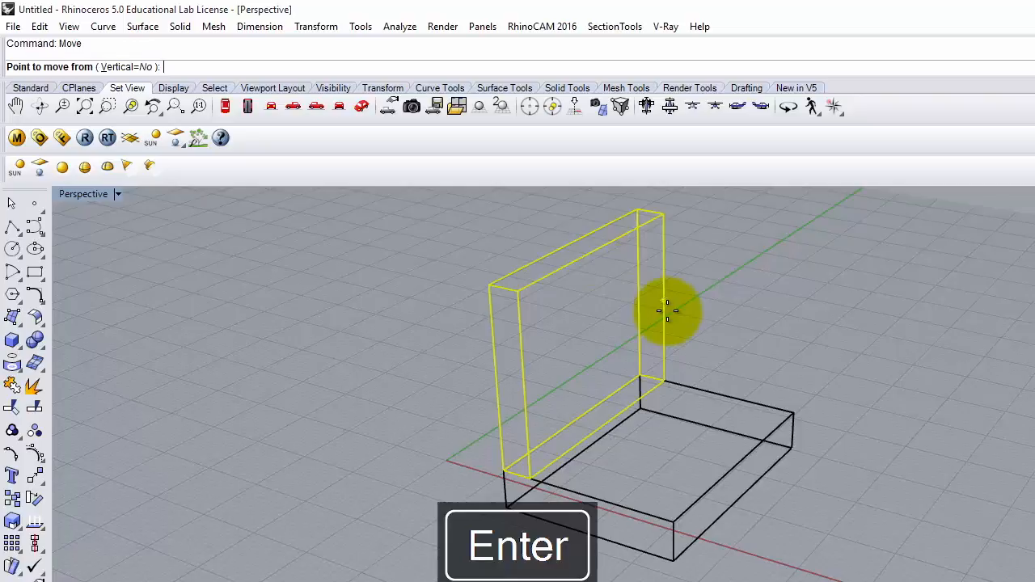
{"action": "left_click", "coordinate": [518, 474]}
{"action": "left_click", "coordinate": [506, 478]}
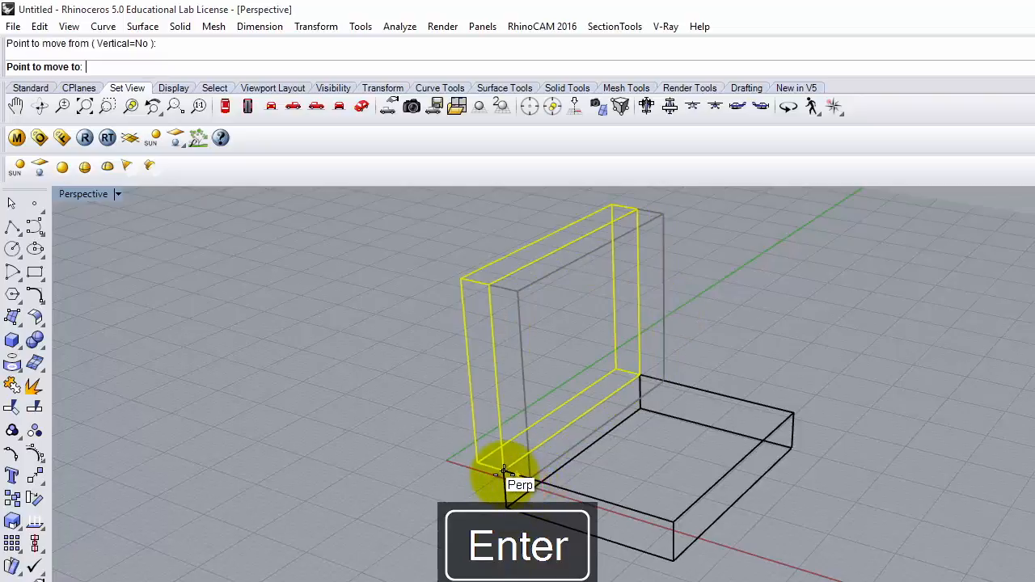
Step: Copy the tall box from its outer bottom corner to the top front corner at the opposite side of the base box
{"action": "type", "text": "Copy"}
{"action": "key", "text": "Return"}
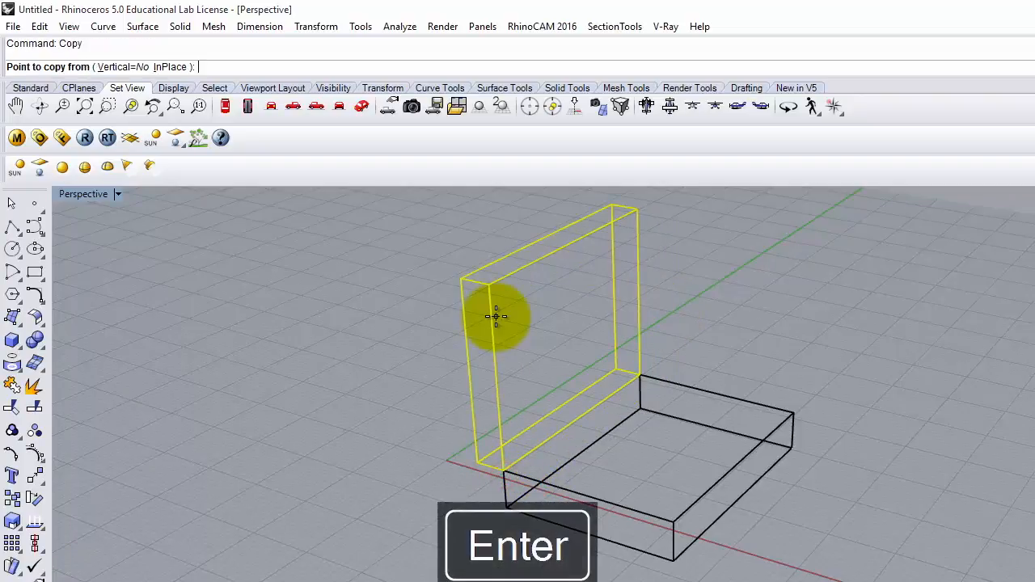
{"action": "left_click", "coordinate": [476, 467]}
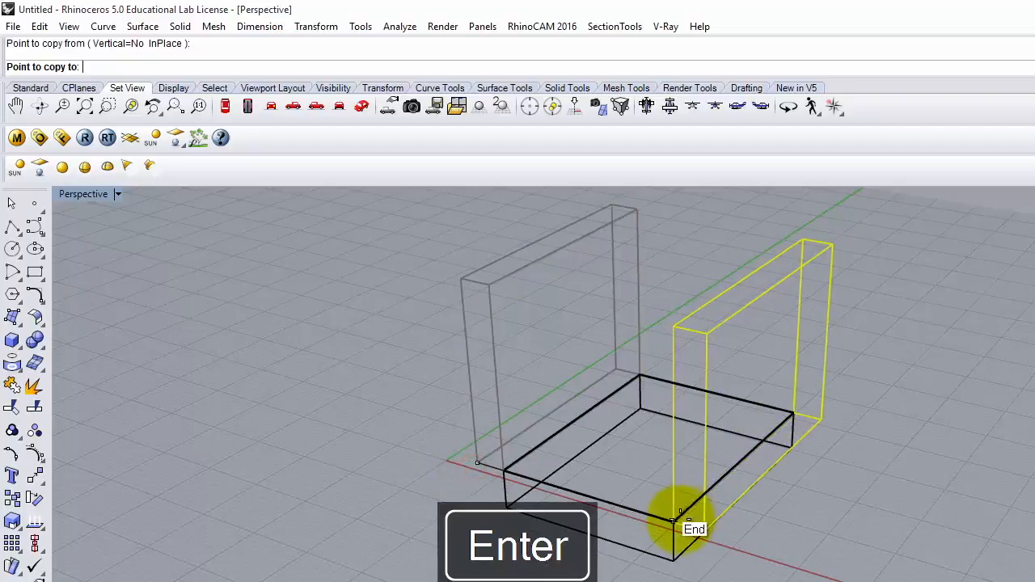
{"action": "left_click", "coordinate": [676, 525]}
{"action": "key", "text": "Escape"}
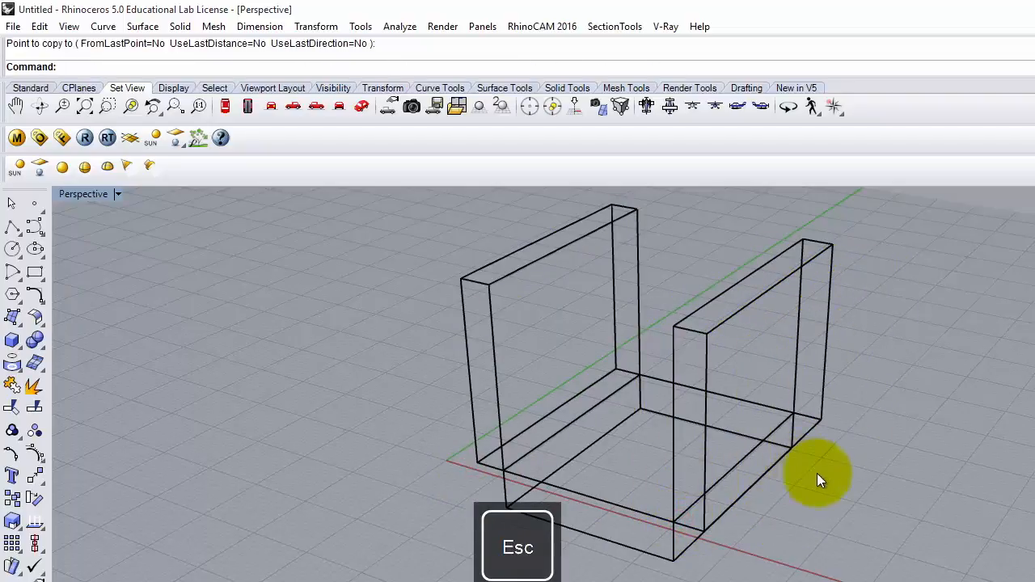
Step: Delete all three boxes
{"action": "scroll", "coordinate": [846, 478], "scroll_direction": "down", "scroll_amount": 5}
{"action": "left_click", "coordinate": [605, 297]}
{"action": "key", "text": "Delete"}
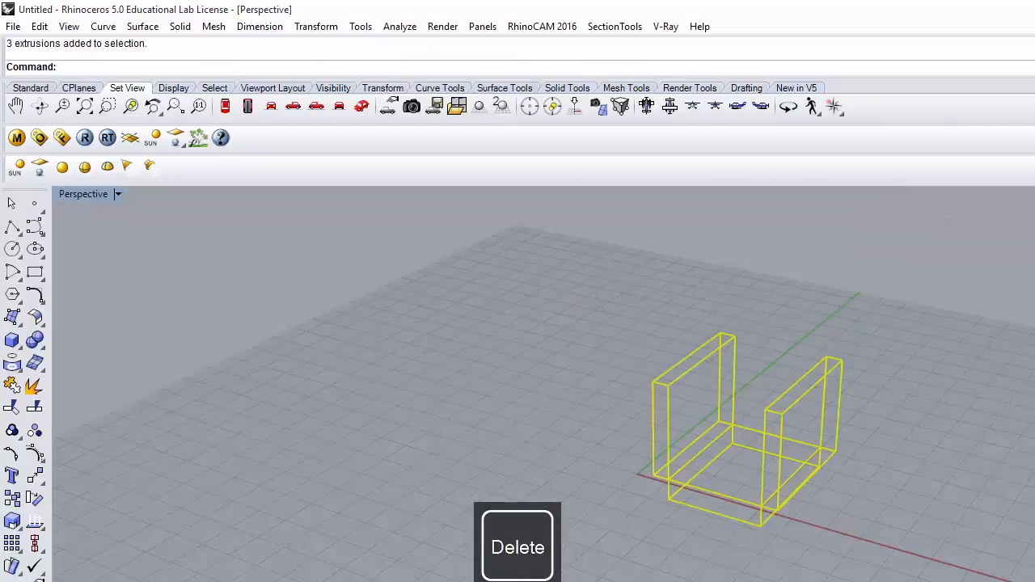
Step: Start a polyline at 0,0 with a 36" segment along the positive Y axis and a 4" segment in negative X
{"action": "left_click", "coordinate": [12, 227]}
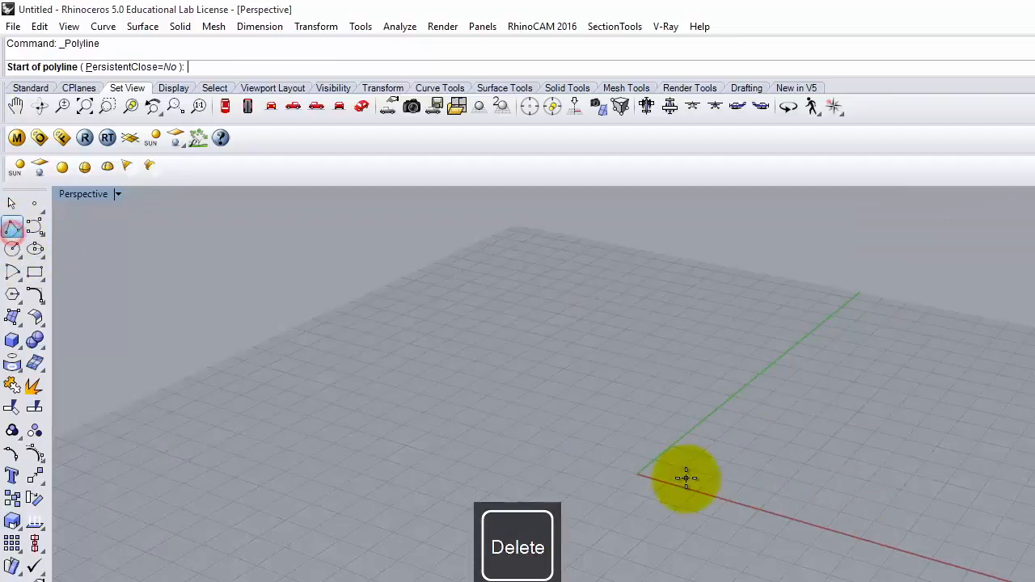
{"action": "type", "text": "0,0"}
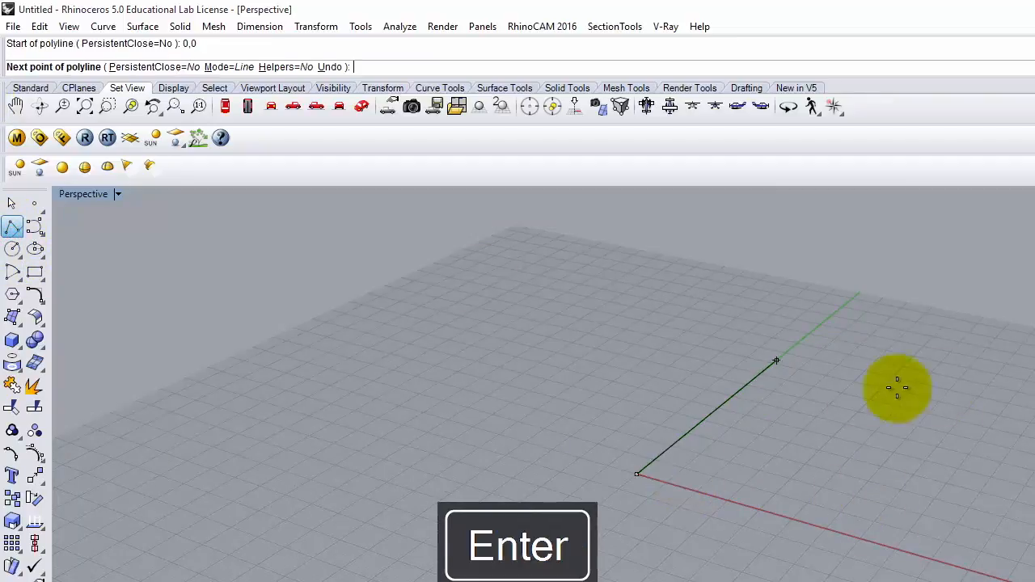
{"action": "type", "text": "36"}
{"action": "key", "text": "Return"}
{"action": "left_click", "coordinate": [811, 416]}
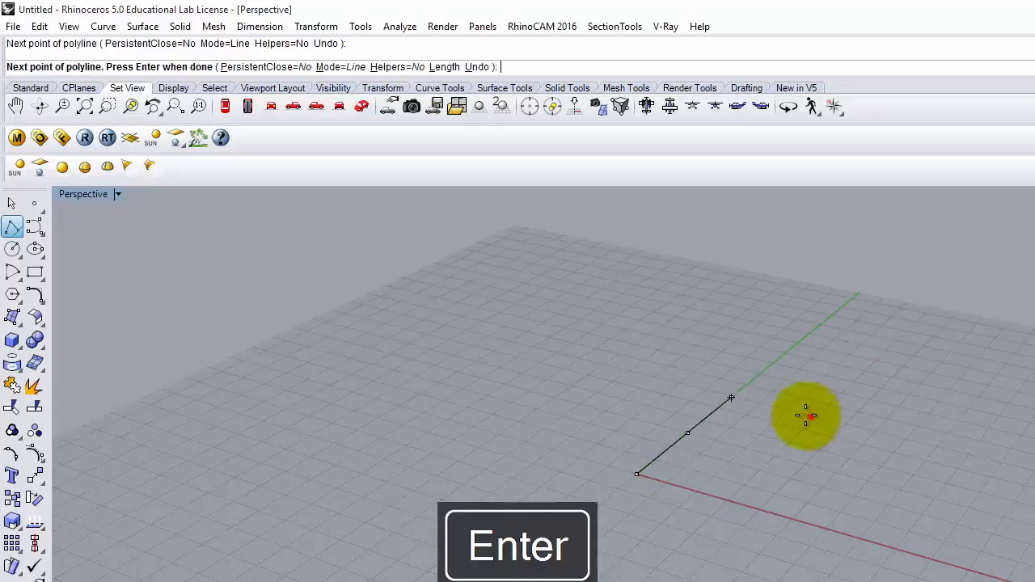
{"action": "type", "text": "4"}
{"action": "key", "text": "Return"}
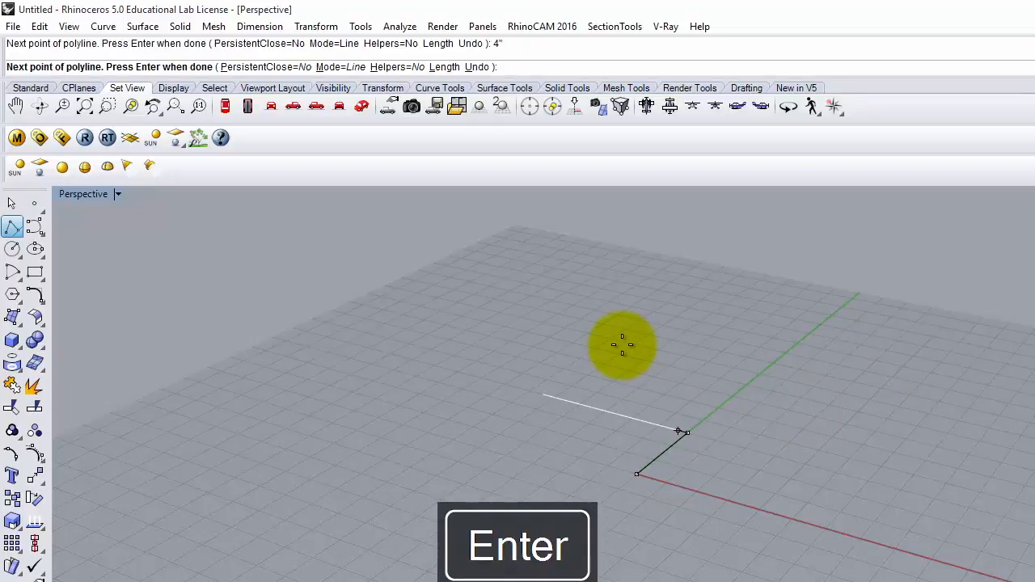
{"action": "left_click", "coordinate": [622, 346]}
Step: Continue the polyline with a slanted outer segment to the relative point @-2,-36
{"action": "type", "text": "@-"}
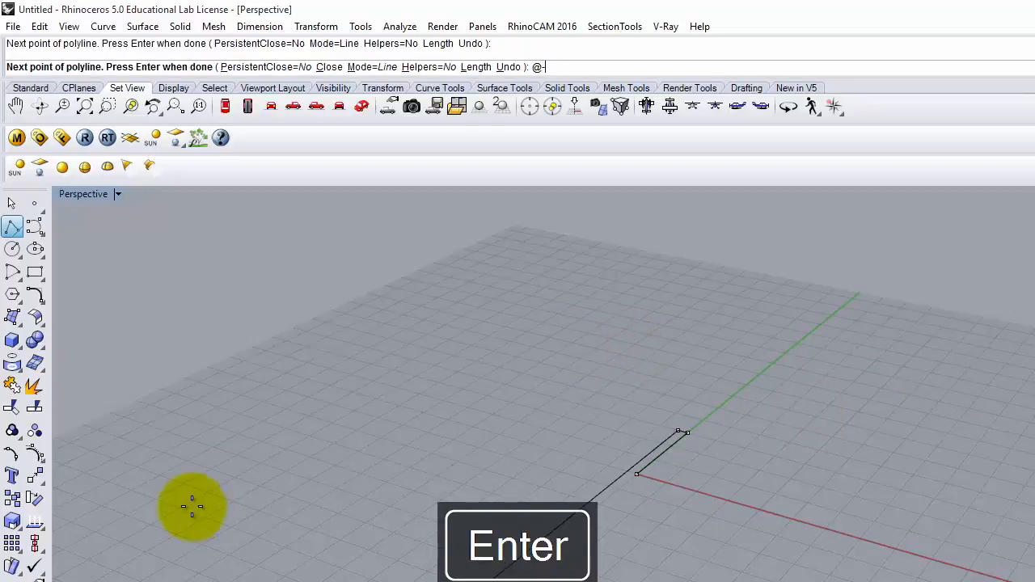
{"action": "key", "text": "BackSpace"}
{"action": "key", "text": "BackSpace"}
{"action": "key", "text": "BackSpace"}
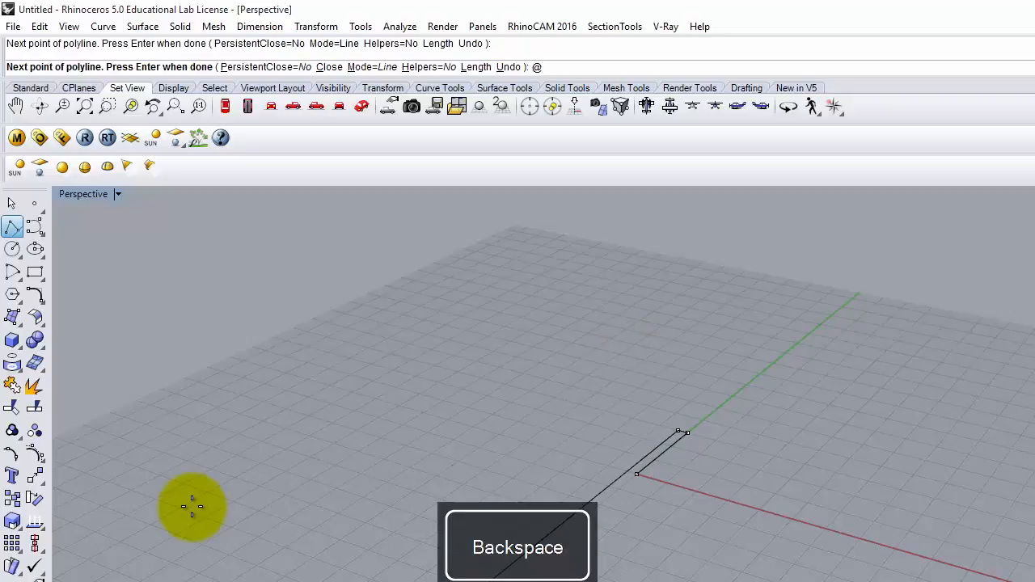
{"action": "type", "text": "-2"}
{"action": "type", "text": ".-36\""}
{"action": "key", "text": "Return"}
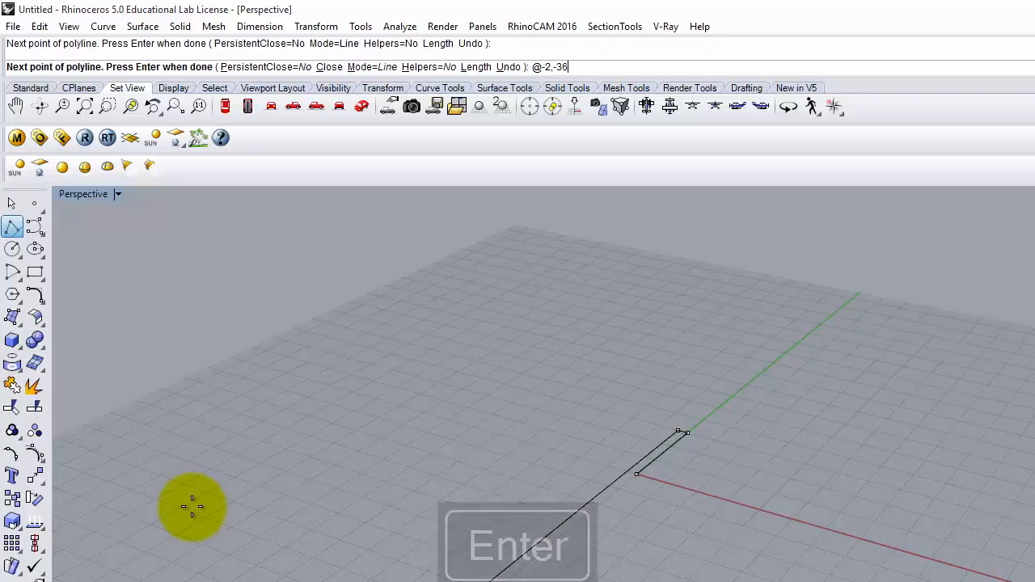
{"action": "type", "text": "6\""}
{"action": "key", "text": "Return"}
{"action": "type", "text": "@"}
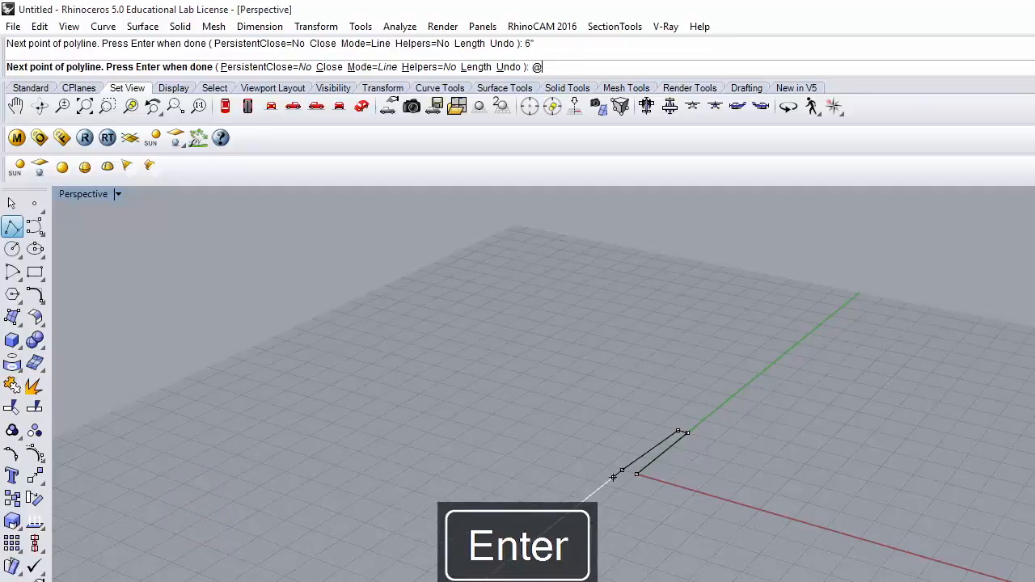
{"action": "type", "text": "30\",-6\""}
{"action": "key", "text": "Return"}
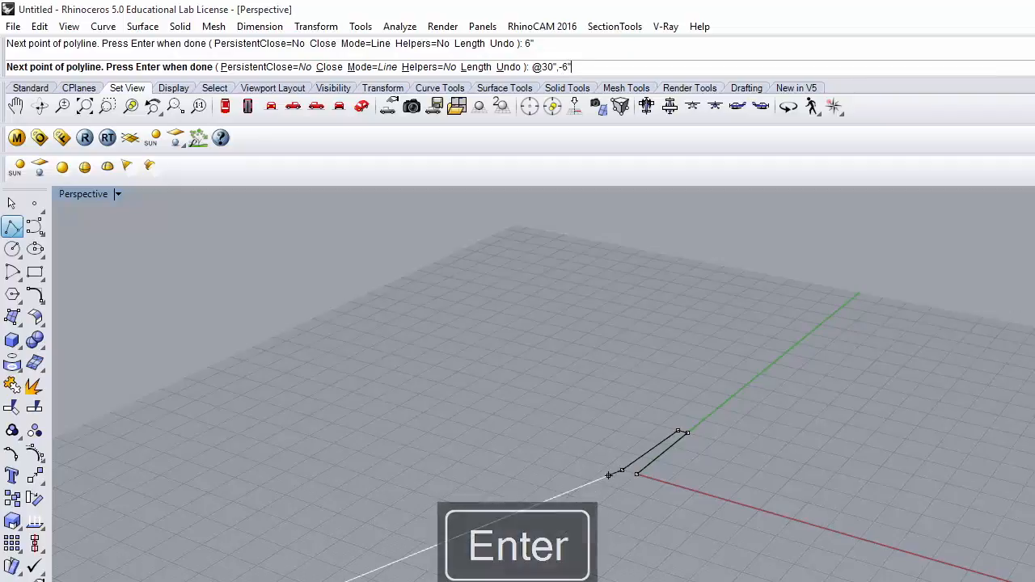
{"action": "key", "text": "ctrl+z"}
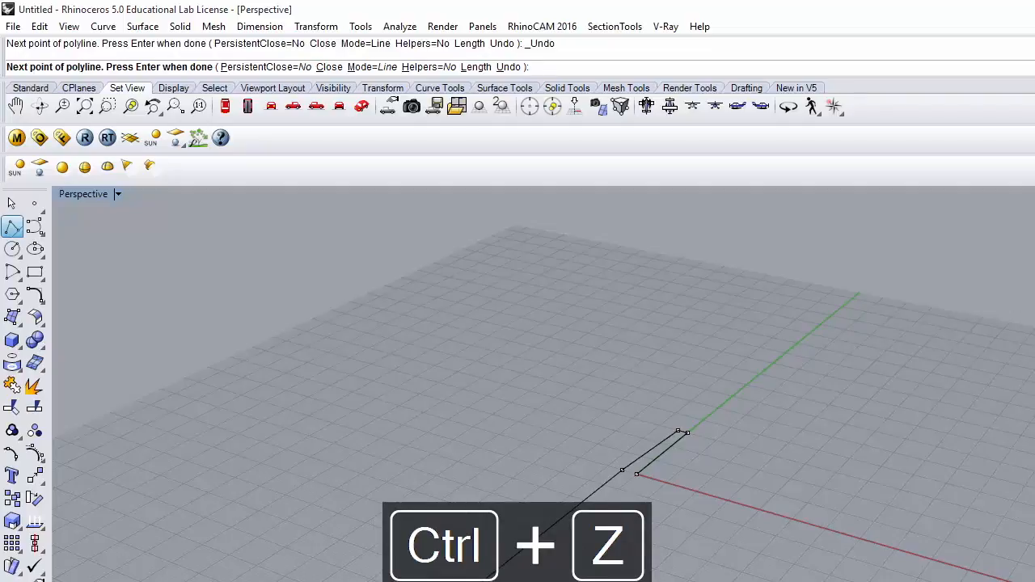
{"action": "type", "text": "6\""}
{"action": "key", "text": "Return"}
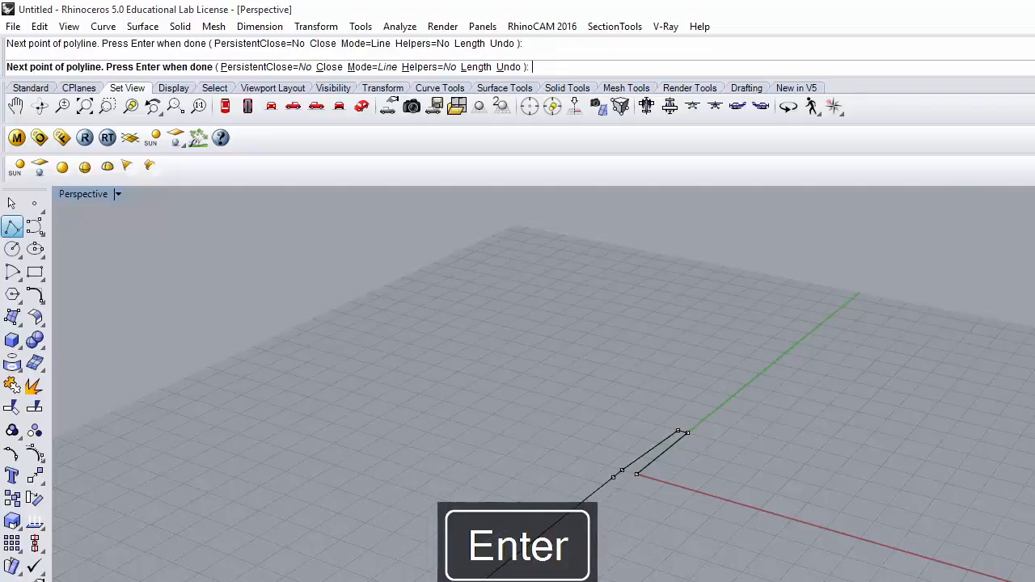
{"action": "type", "text": "@"}
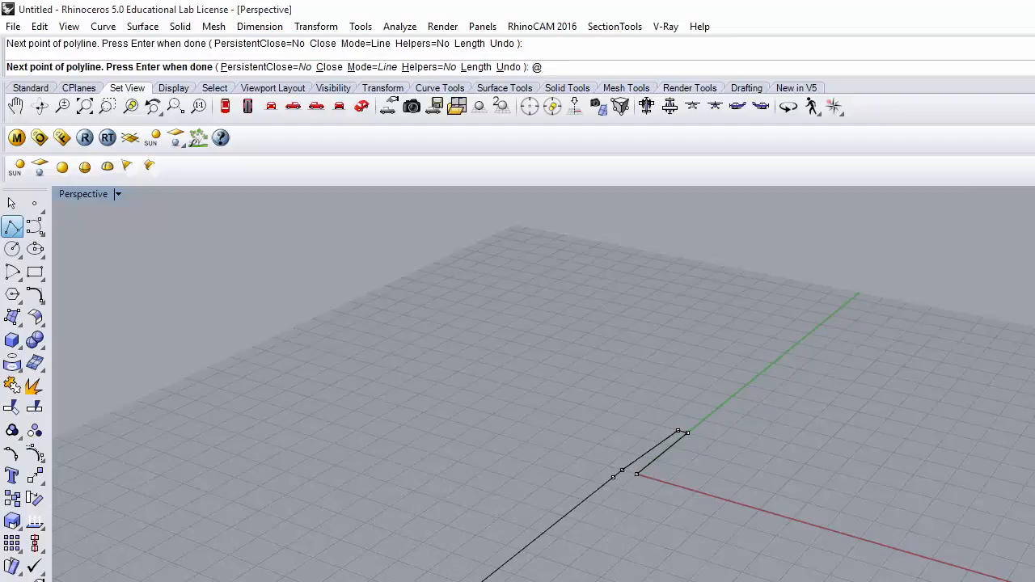
{"action": "type", "text": "30\",-6\""}
{"action": "key", "text": "Return"}
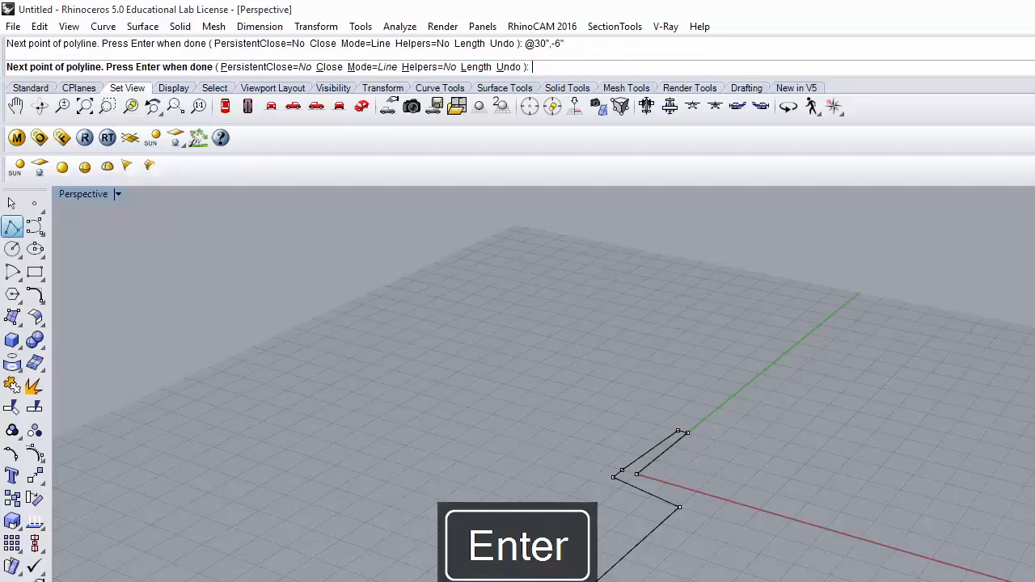
{"action": "key", "text": "Return"}
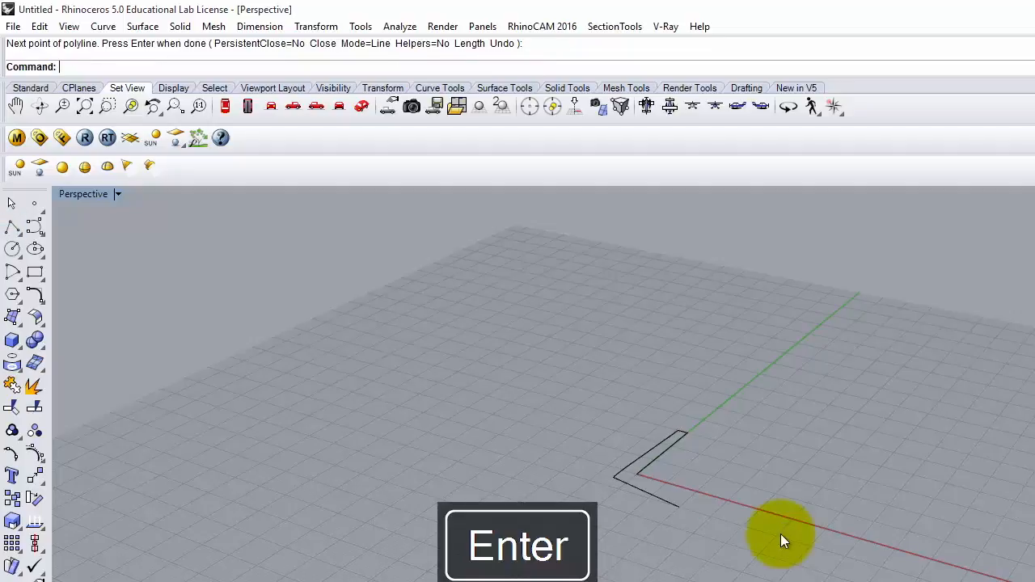
Step: Draw a single-segment polyline from the origin along the X axis to the point aligned with the outer polyline's free end
{"action": "key", "text": "Return"}
{"action": "left_click", "coordinate": [639, 477]}
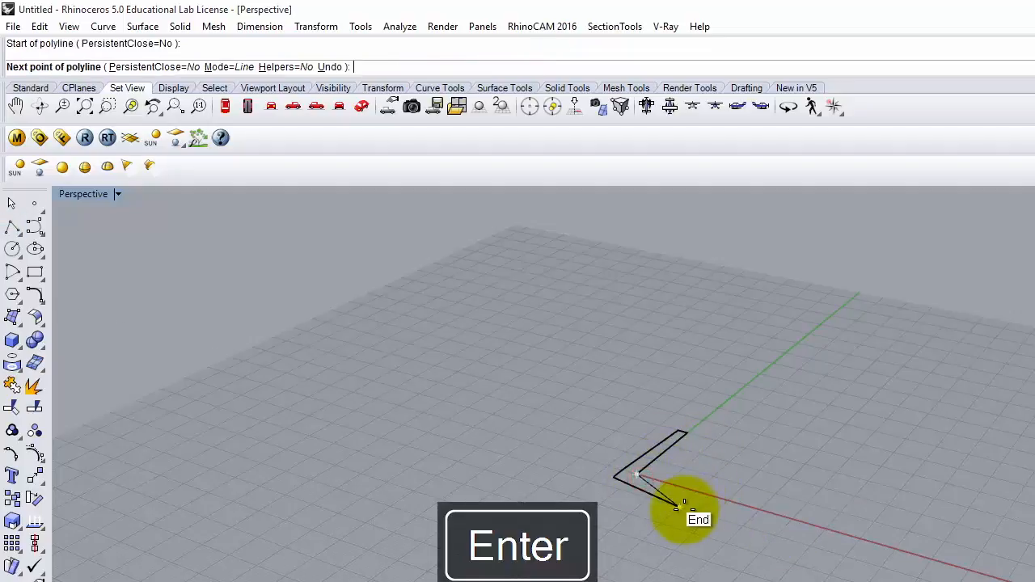
{"action": "left_click", "coordinate": [695, 487]}
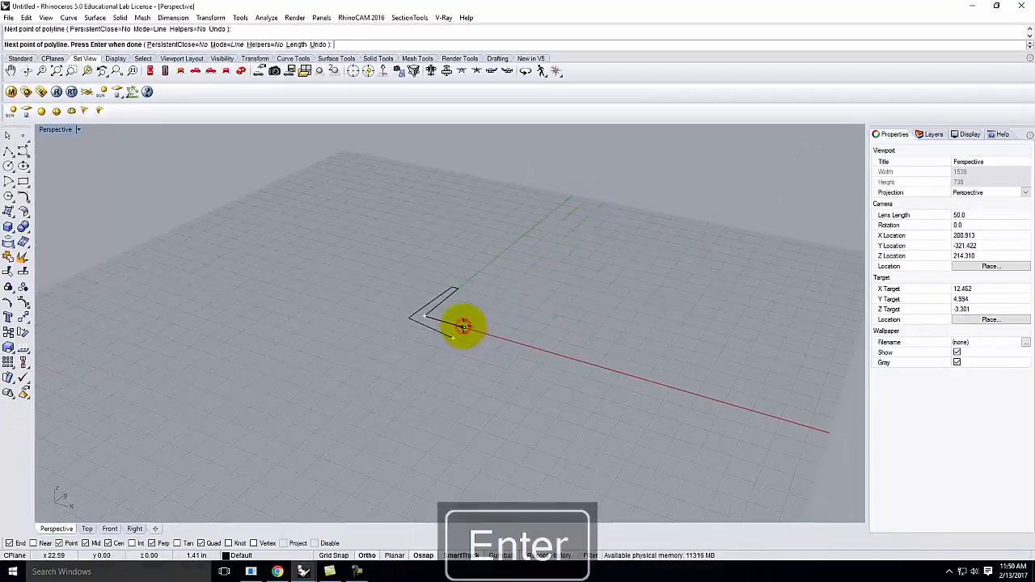
{"action": "key", "text": "Return"}
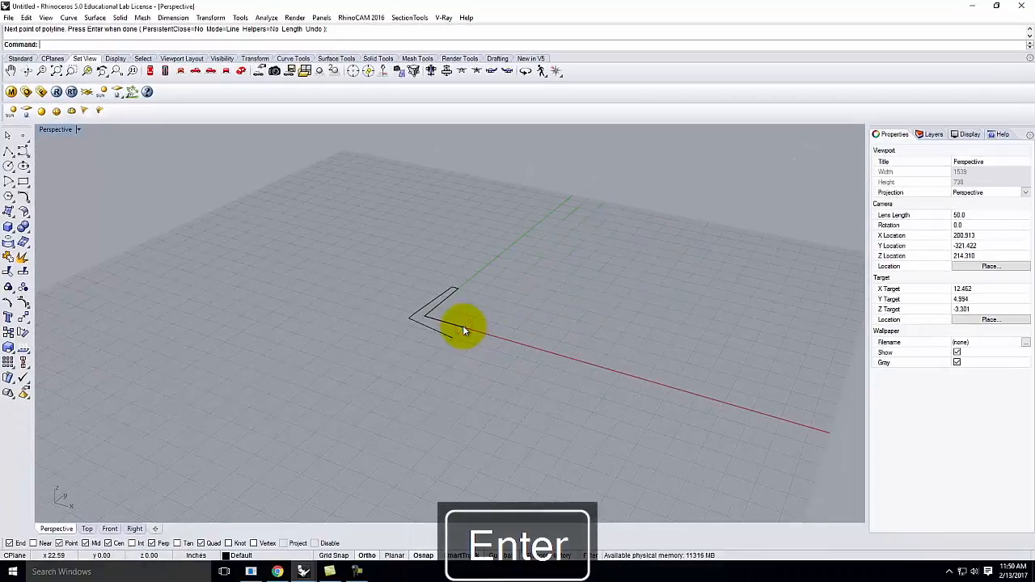
Step: Mirror both polylines about the line parallel to the Y axis through the free end of the inner segment
{"action": "left_click_drag", "start_coordinate": [396, 262], "coordinate": [512, 391]}
{"action": "type", "text": "mirror"}
{"action": "key", "text": "Return"}
{"action": "left_click", "coordinate": [464, 330]}
{"action": "left_click", "coordinate": [504, 297]}
{"action": "key", "text": "Escape"}
Step: Join the original and mirrored curves into one closed profile
{"action": "left_click_drag", "start_coordinate": [340, 256], "coordinate": [621, 477]}
{"action": "type", "text": "joinm"}
{"action": "key", "text": "Return"}
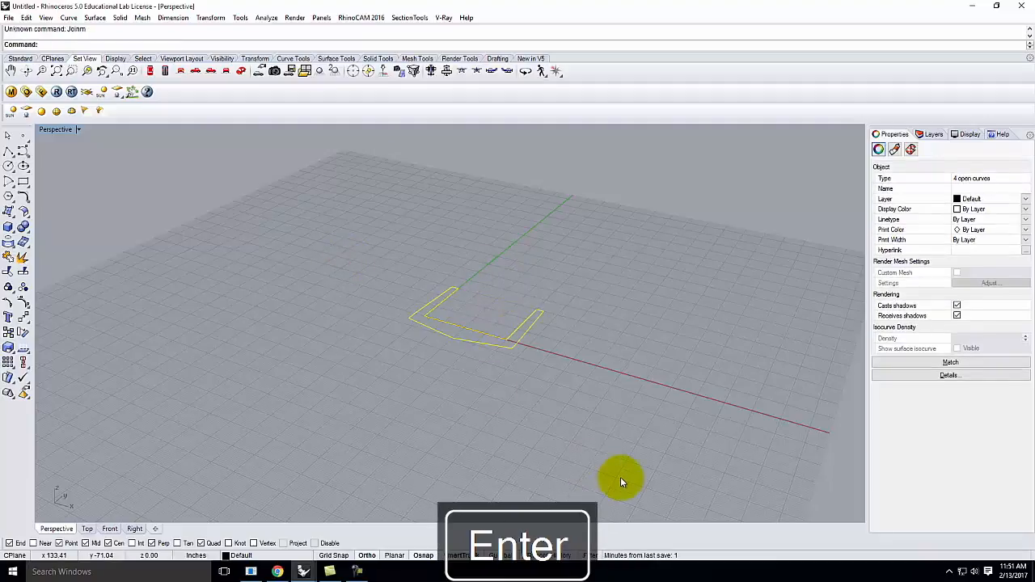
{"action": "key", "text": "BackSpace"}
{"action": "type", "text": "join"}
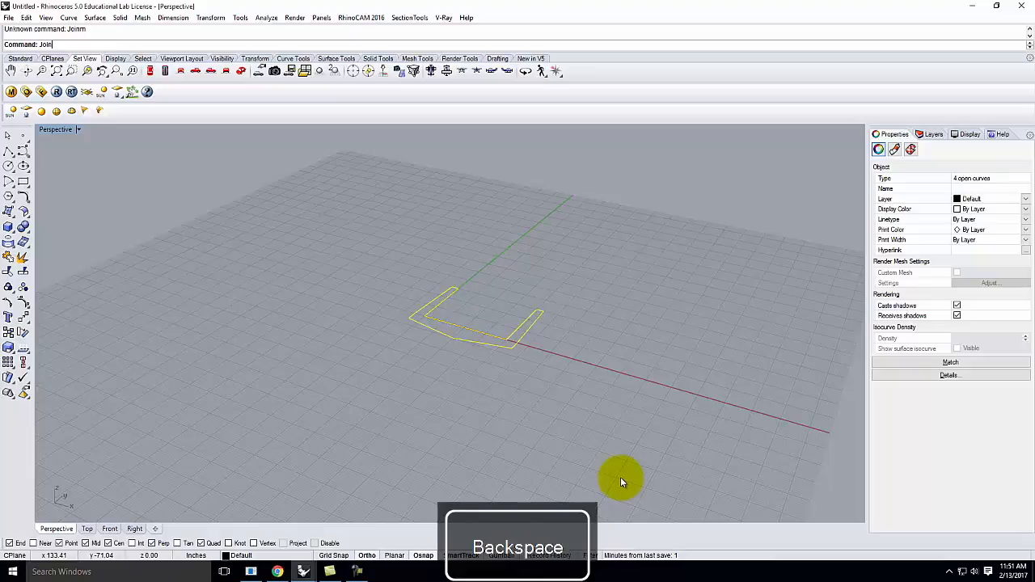
{"action": "key", "text": "Return"}
Step: Rotate the closed profile upright with Rotate3D, using its inner base segment along the X axis as the rotation axis
{"action": "type", "text": "RPtate"}
{"action": "key", "text": "BackSpace"}
{"action": "key", "text": "BackSpace"}
{"action": "key", "text": "BackSpace"}
{"action": "key", "text": "BackSpace"}
{"action": "key", "text": "BackSpace"}
{"action": "key", "text": "BackSpace"}
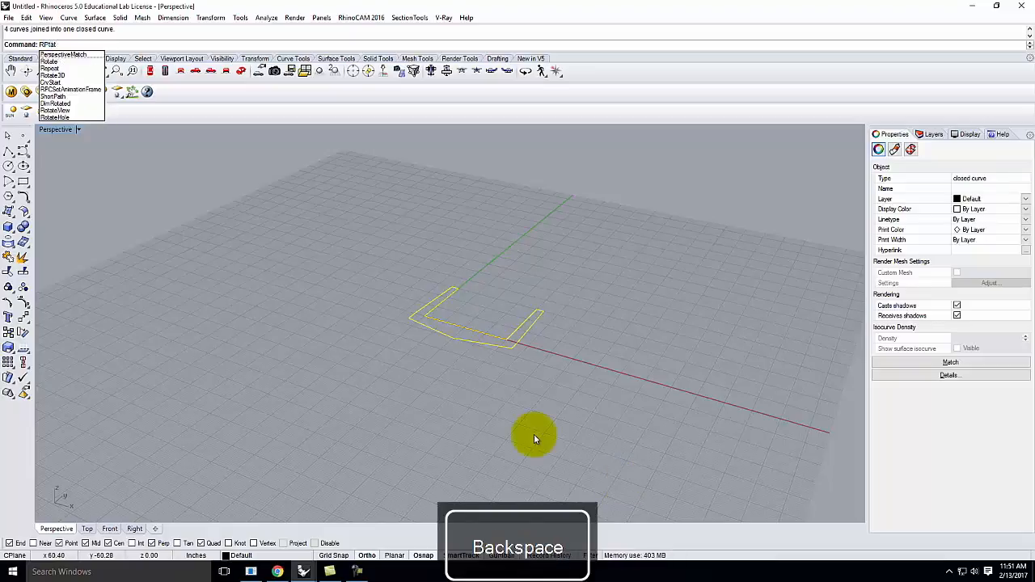
{"action": "type", "text": "Ro"}
{"action": "key", "text": "BackSpace"}
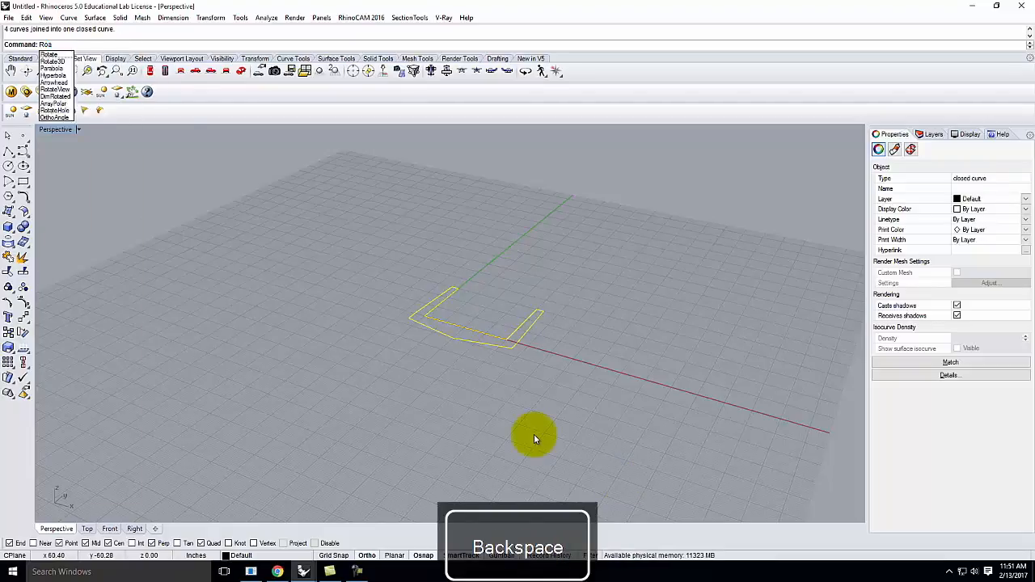
{"action": "type", "text": "tate3D"}
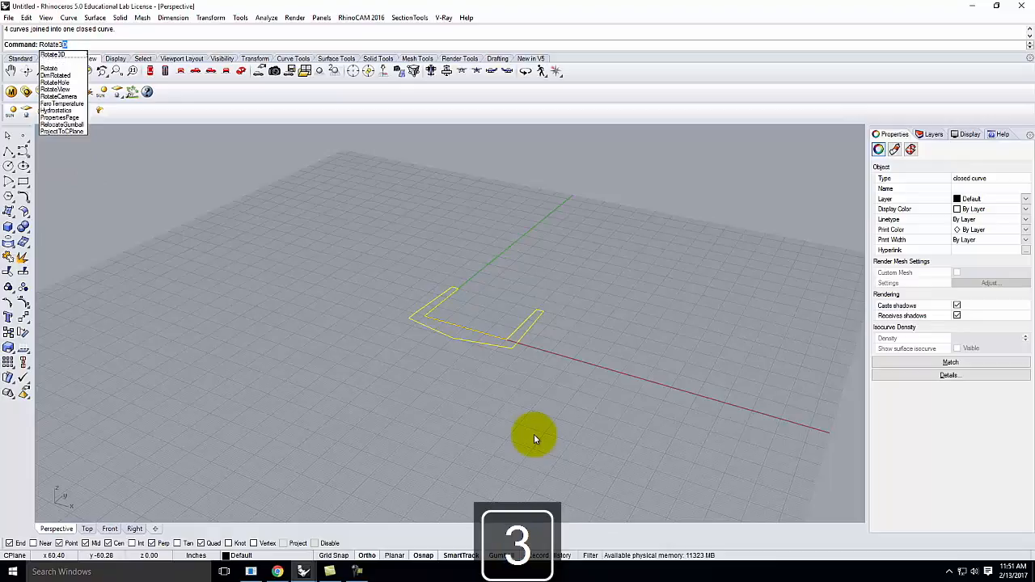
{"action": "key", "text": "Return"}
{"action": "left_click", "coordinate": [428, 316]}
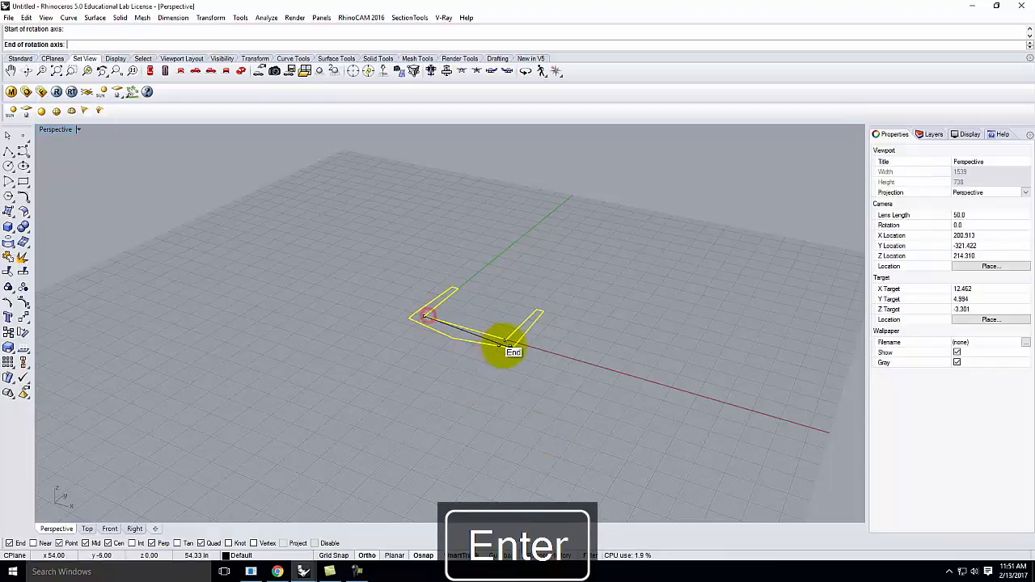
{"action": "left_click", "coordinate": [511, 346]}
{"action": "left_click", "coordinate": [484, 280]}
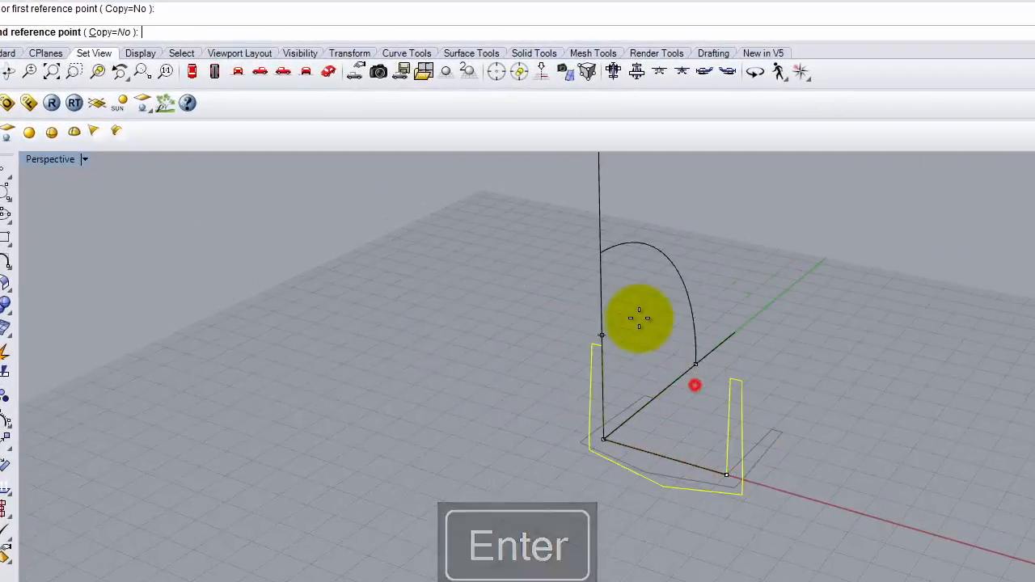
{"action": "left_click", "coordinate": [614, 314]}
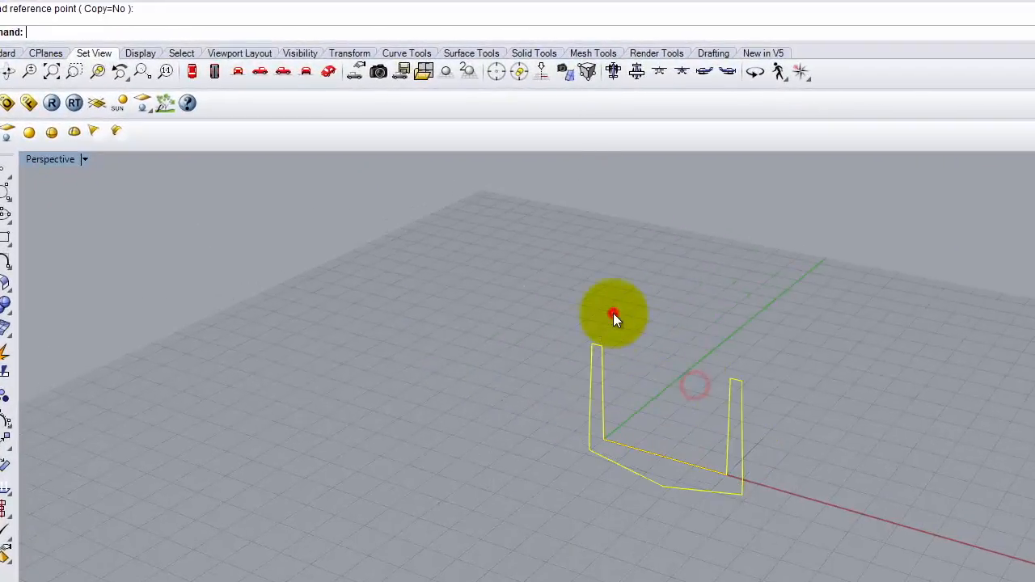
Step: Offset the upright profile by 4' along the positive Y direction
{"action": "type", "text": "Offset"}
{"action": "key", "text": "Return"}
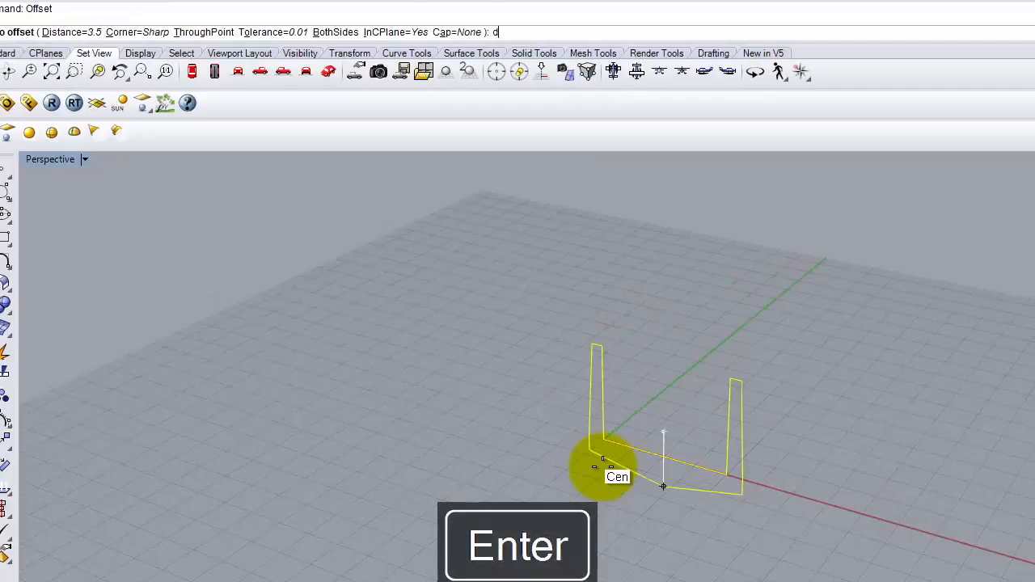
{"action": "left_click", "coordinate": [602, 467]}
{"action": "type", "text": "4'"}
{"action": "key", "text": "Return"}
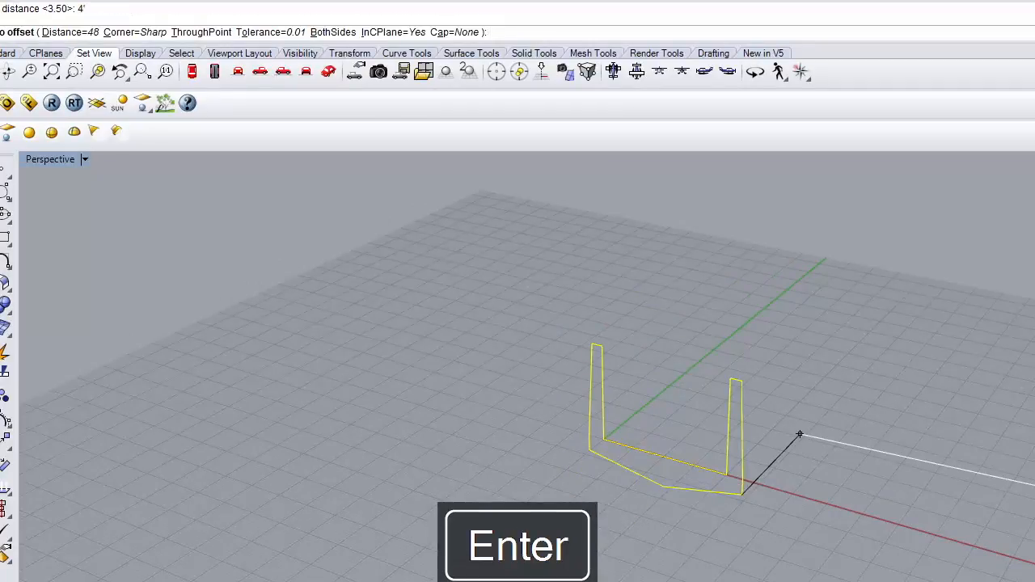
{"action": "left_click", "coordinate": [968, 323]}
{"action": "left_click", "coordinate": [825, 430]}
Step: Loft between the original and offset profiles with Normal style and the Do not simplify option
{"action": "left_click_drag", "start_coordinate": [911, 390], "coordinate": [719, 497]}
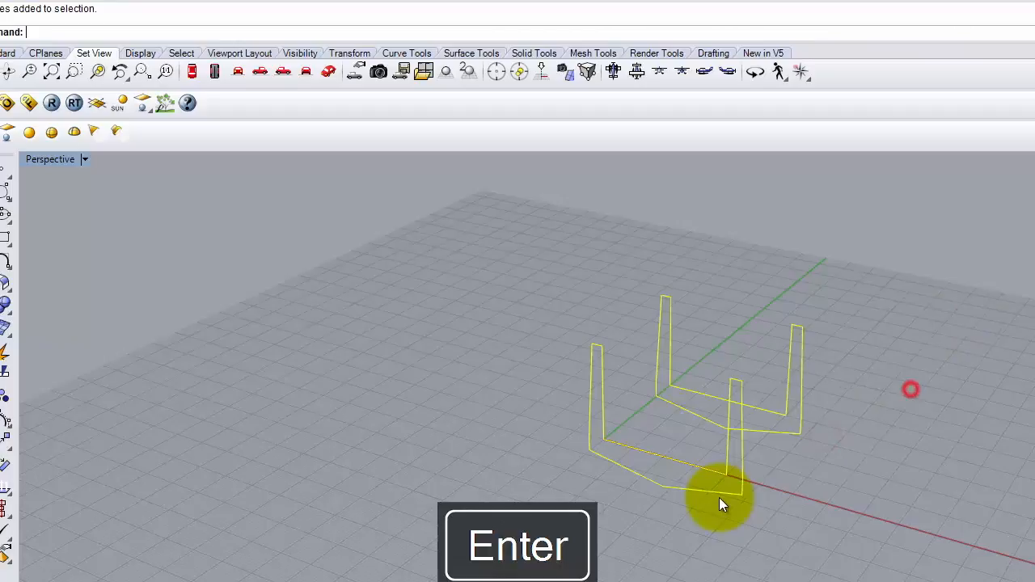
{"action": "type", "text": "Loft"}
{"action": "key", "text": "Return"}
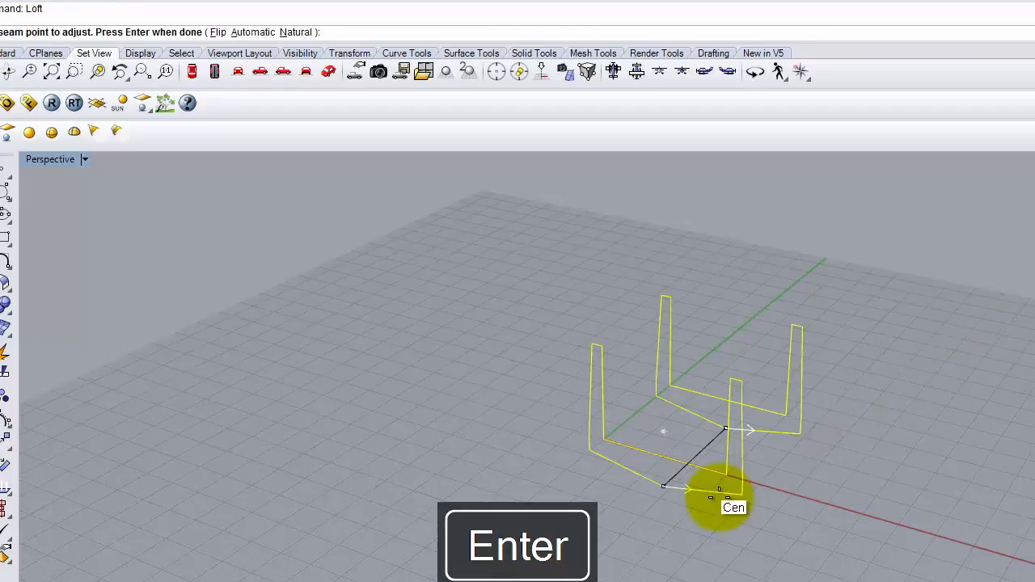
{"action": "key", "text": "Return"}
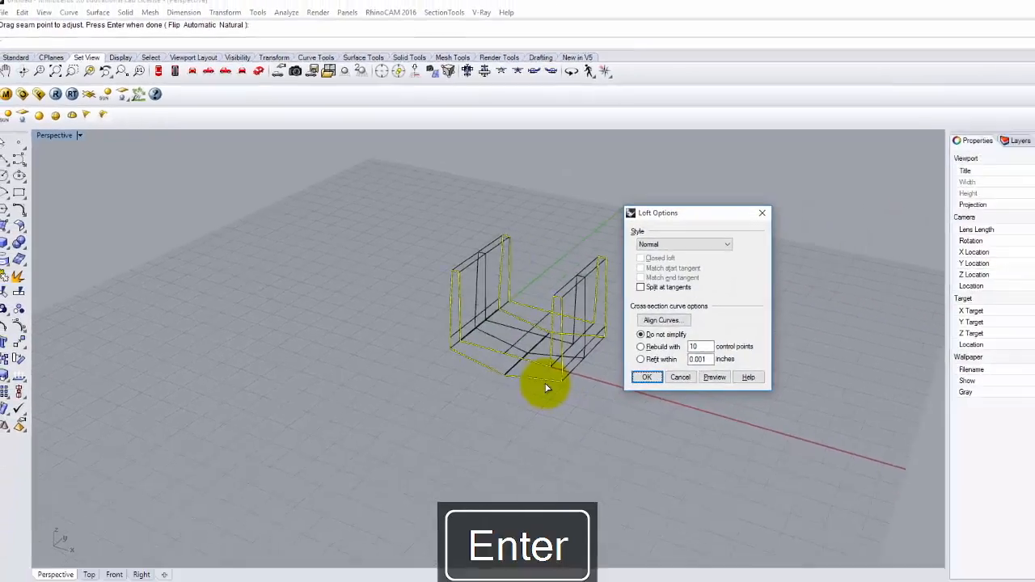
{"action": "key", "text": "Return"}
{"action": "key", "text": "Escape"}
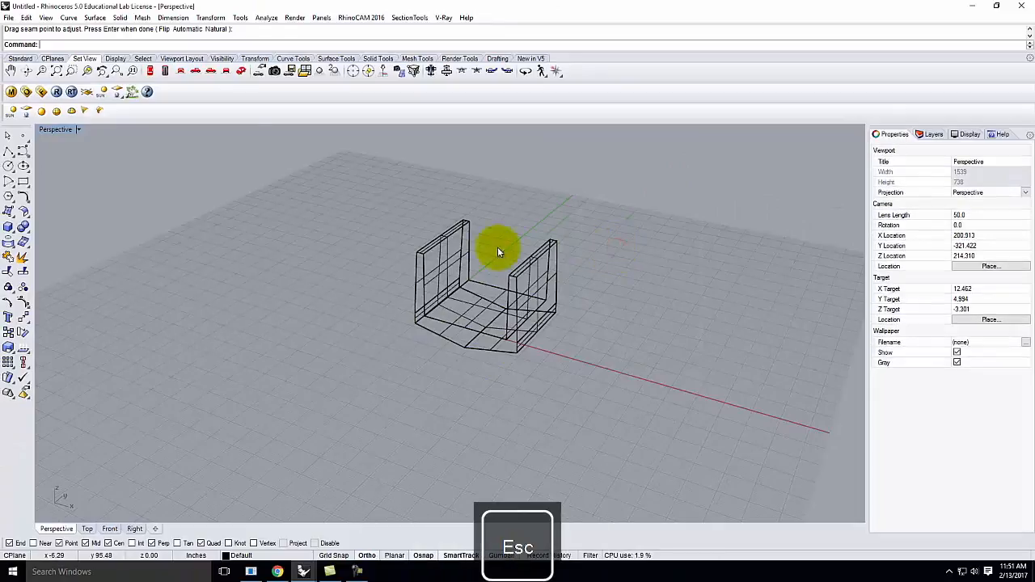
Step: Set the Perspective viewport's display mode to Shaded
{"action": "left_click", "coordinate": [79, 131]}
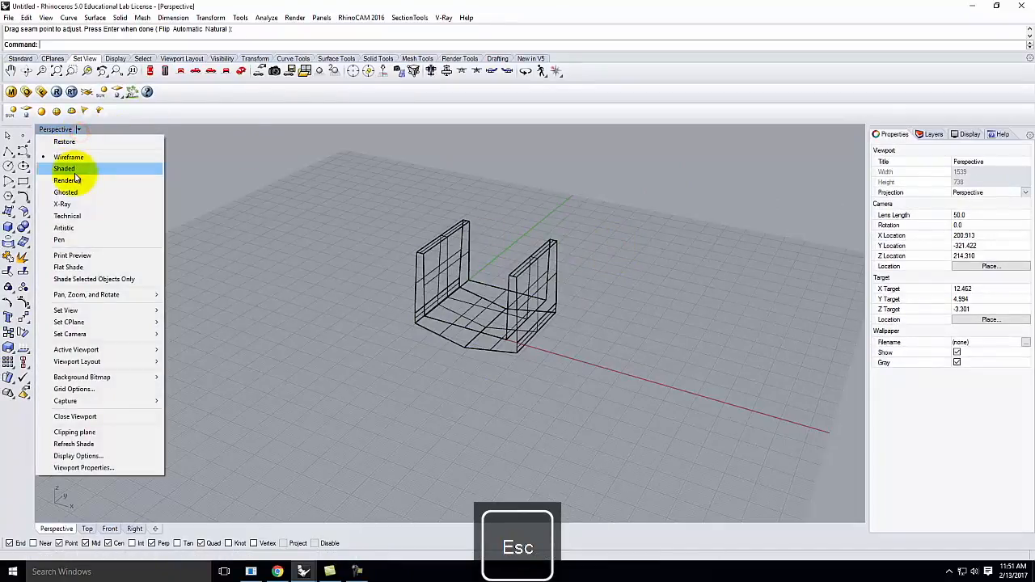
{"action": "left_click", "coordinate": [74, 169]}
{"action": "left_click", "coordinate": [278, 203]}
Step: Close the open front end of the loft with a Patch surface from the front profile curve
{"action": "scroll", "coordinate": [462, 300], "scroll_direction": "up", "scroll_amount": 5}
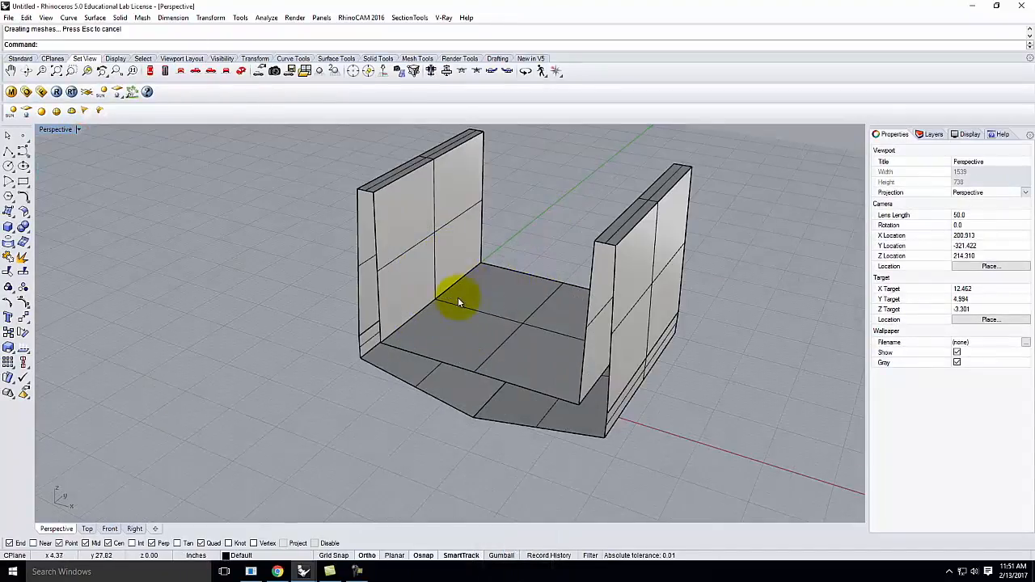
{"action": "left_click", "coordinate": [382, 296]}
{"action": "left_click", "coordinate": [410, 320]}
{"action": "type", "text": "Patch"}
{"action": "key", "text": "Return"}
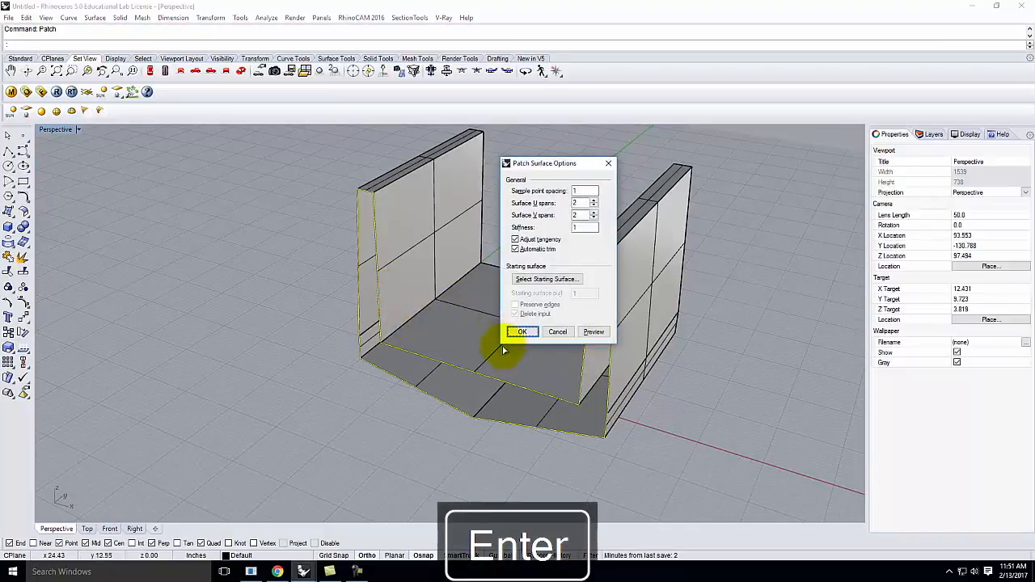
{"action": "left_click", "coordinate": [523, 332]}
Step: Copy the front patch surface from its upper corner to the matching corner at the back end of the loft
{"action": "left_click", "coordinate": [517, 398]}
{"action": "type", "text": "Copy"}
{"action": "key", "text": "Return"}
{"action": "scroll", "coordinate": [542, 259], "scroll_direction": "down", "scroll_amount": 2}
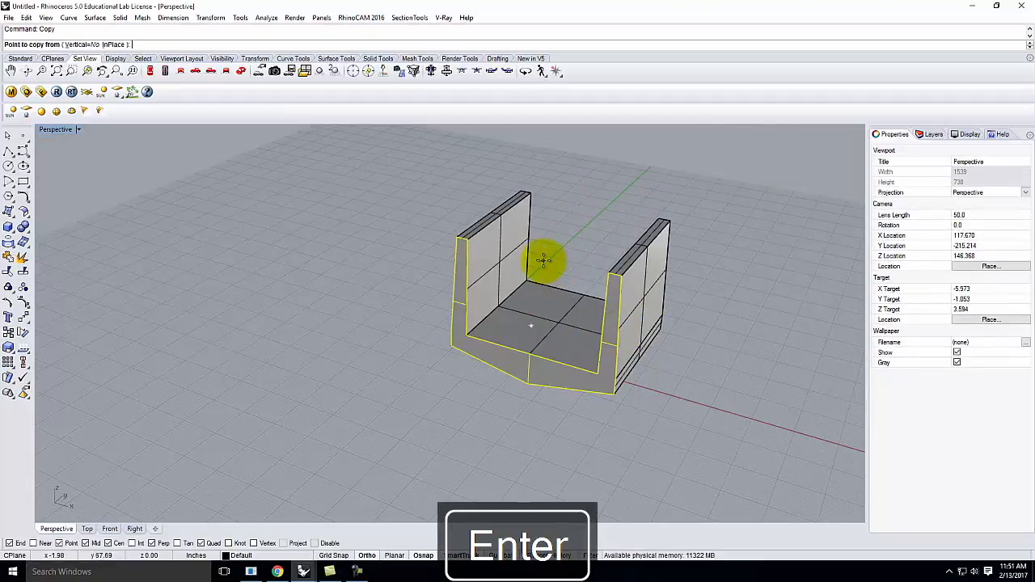
{"action": "left_click", "coordinate": [461, 236]}
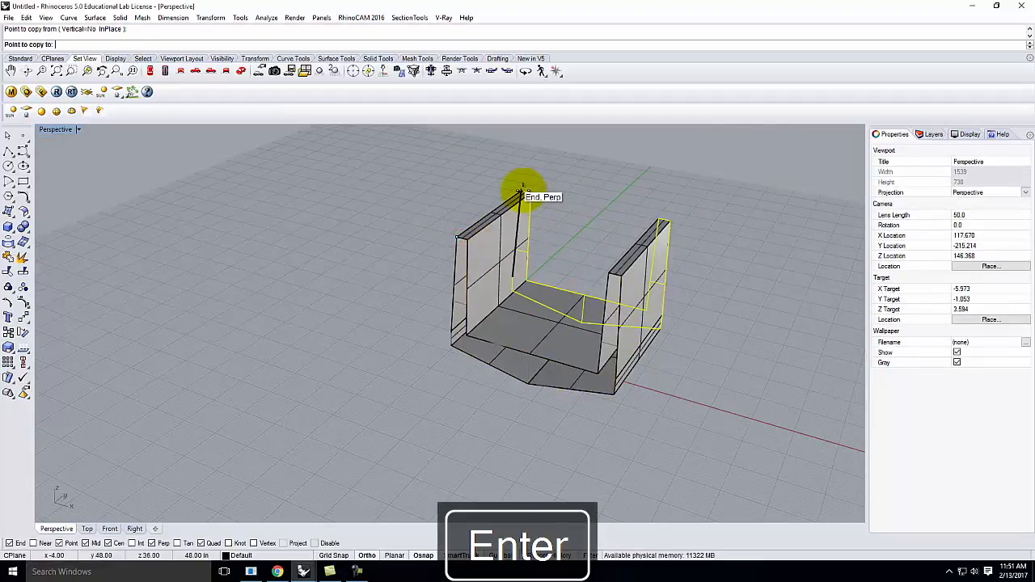
{"action": "key", "text": "Escape"}
Step: Rename the Default layer as Bridge
{"action": "scroll", "coordinate": [370, 308], "scroll_direction": "down", "scroll_amount": 3}
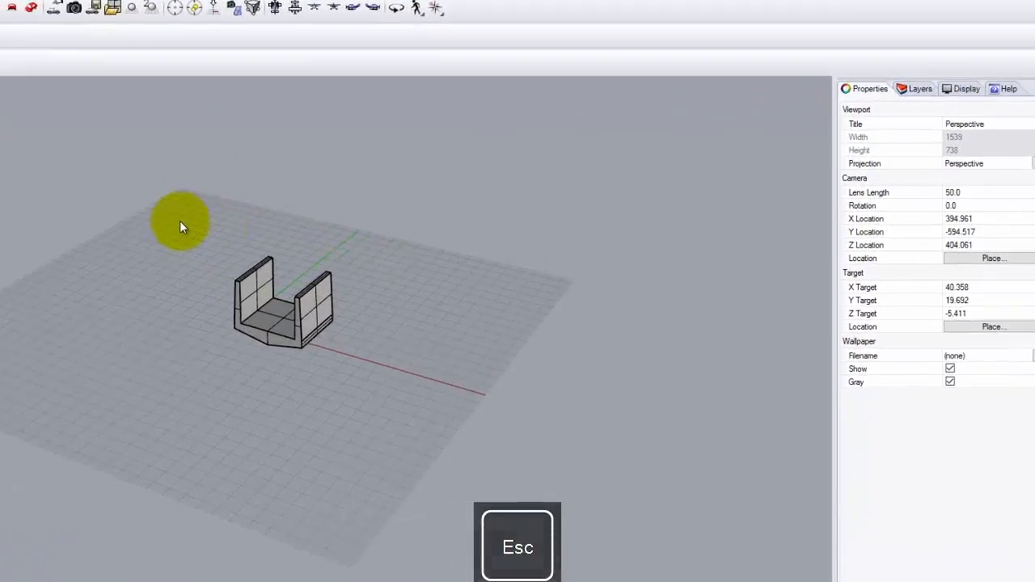
{"action": "left_click_drag", "start_coordinate": [362, 216], "coordinate": [583, 362]}
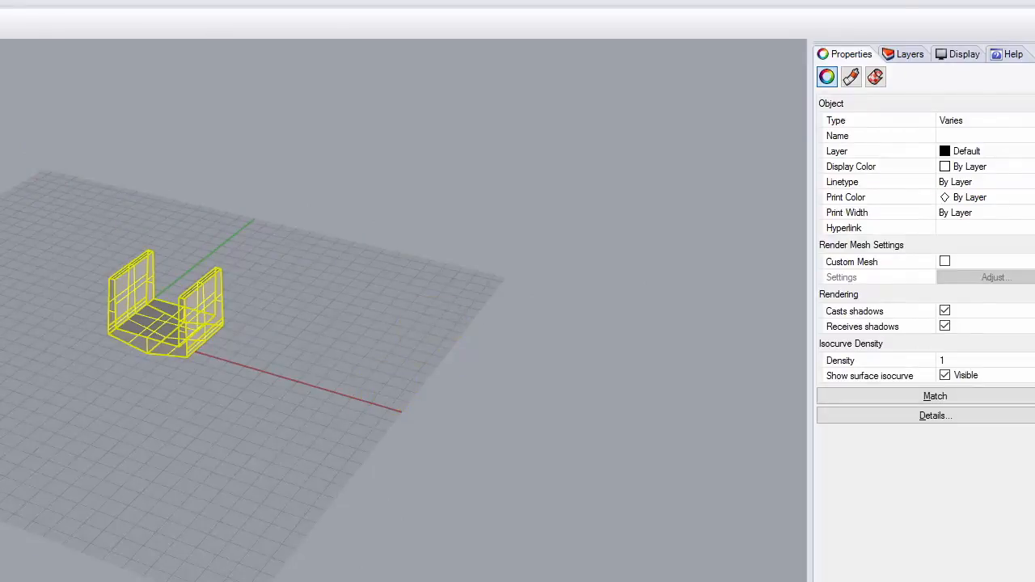
{"action": "left_click", "coordinate": [904, 53]}
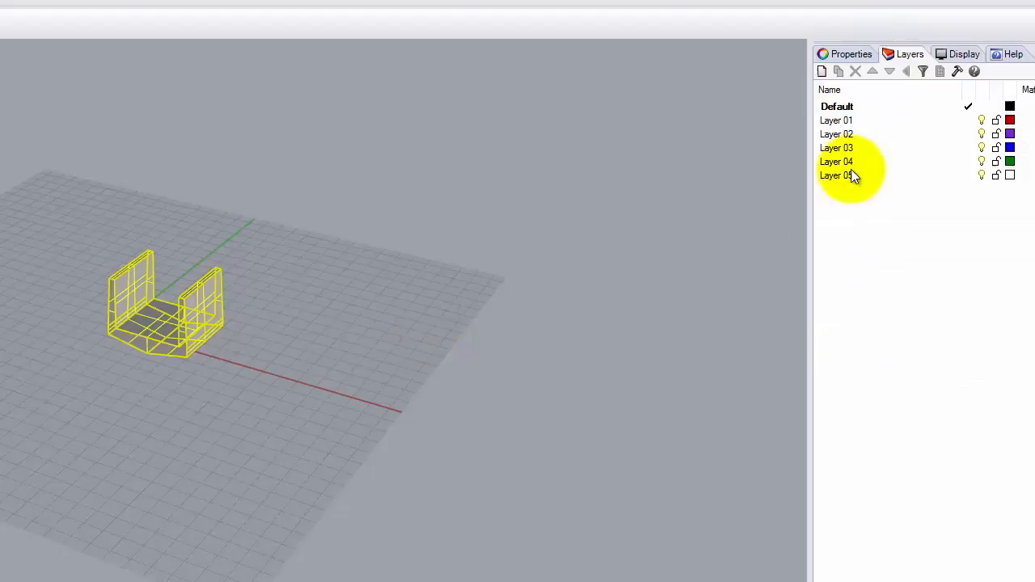
{"action": "left_click", "coordinate": [846, 110]}
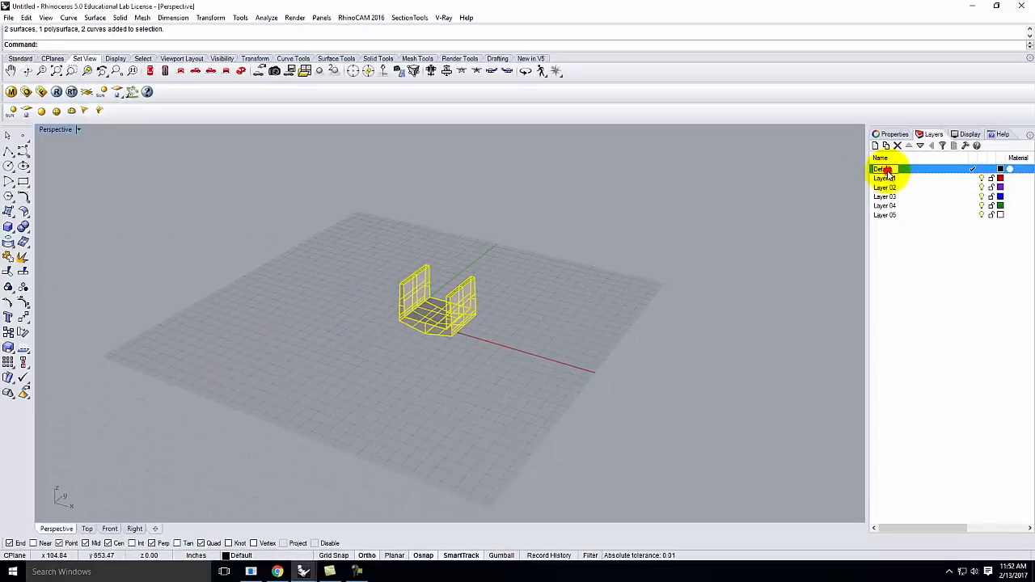
{"action": "left_click", "coordinate": [888, 170]}
{"action": "type", "text": "Bl"}
{"action": "type", "text": "idge"}
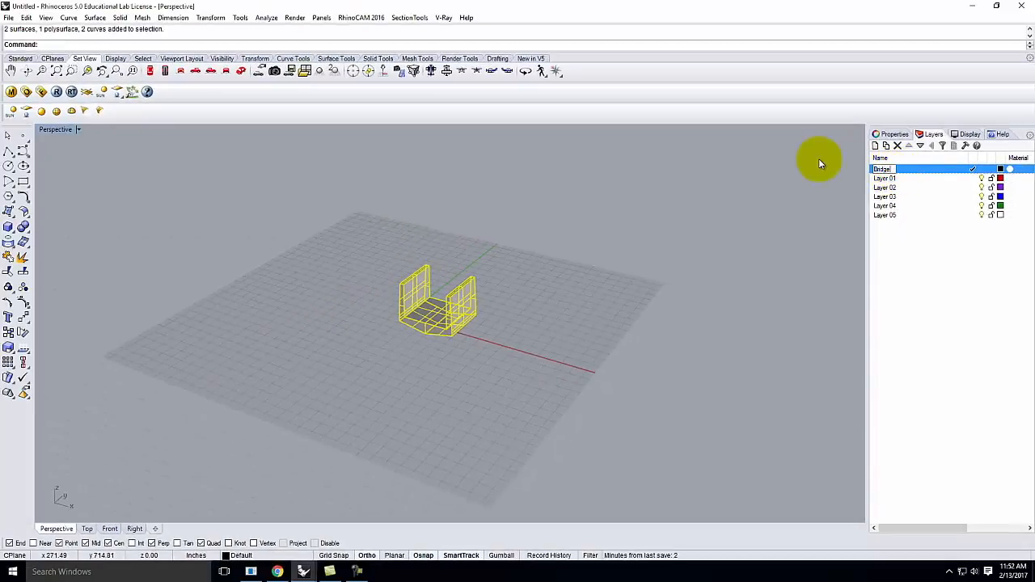
{"action": "left_click", "coordinate": [832, 180]}
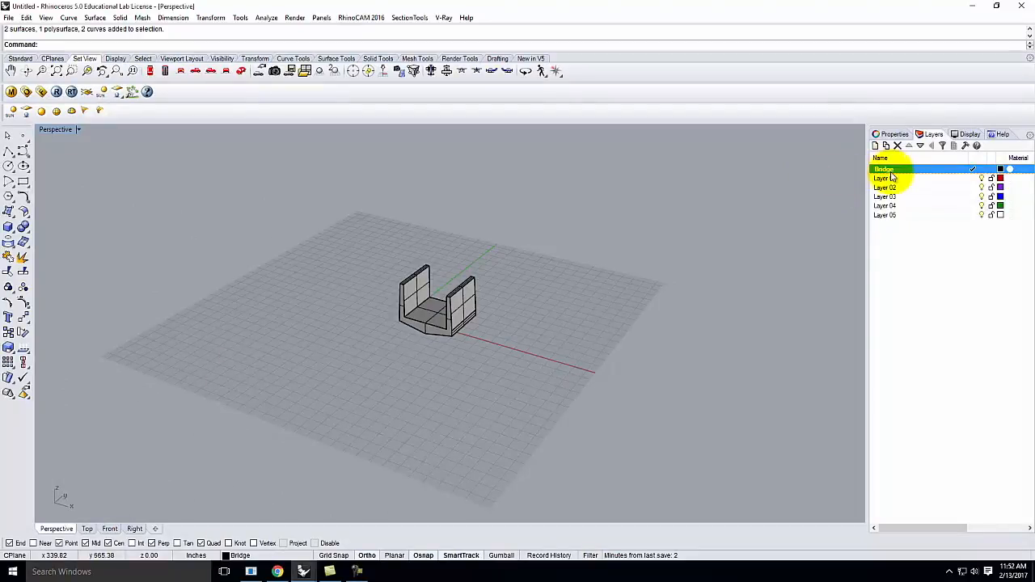
Step: Rename Layer 01 as Concrete and make it a sublayer of Bridge
{"action": "left_click", "coordinate": [893, 178]}
{"action": "left_click", "coordinate": [892, 180]}
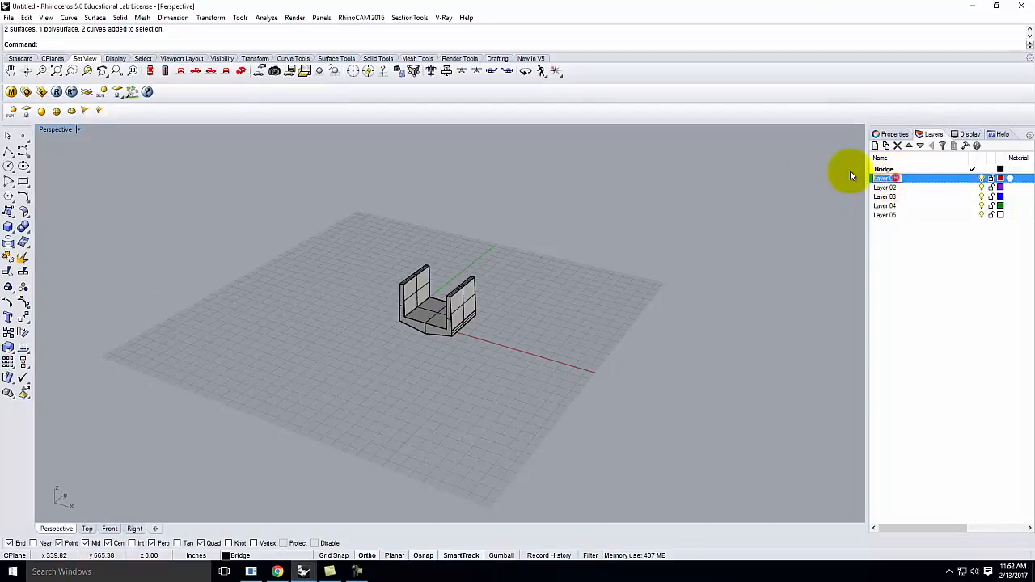
{"action": "type", "text": "Concrete"}
{"action": "key", "text": "Return"}
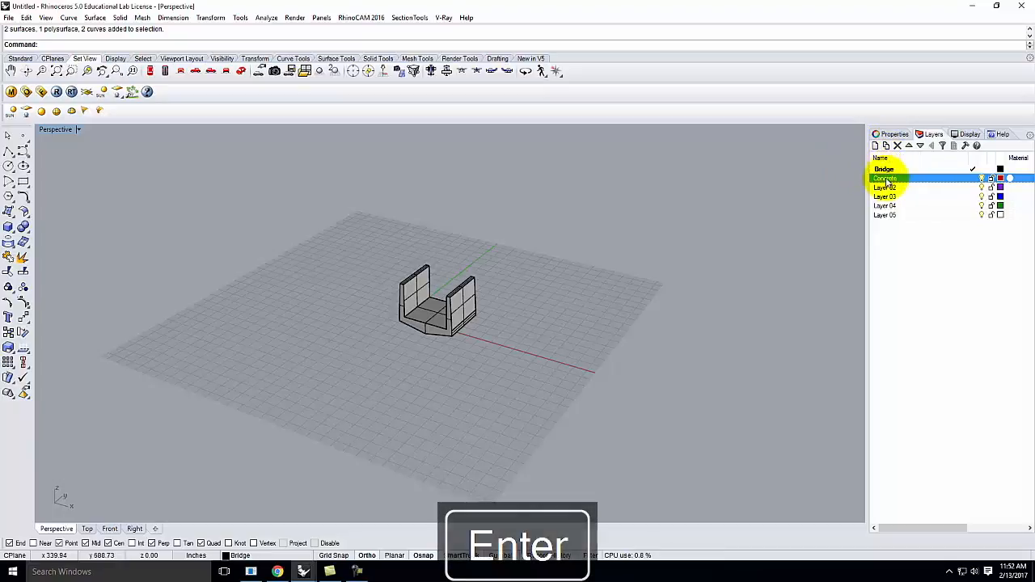
{"action": "left_click_drag", "start_coordinate": [887, 180], "coordinate": [892, 169]}
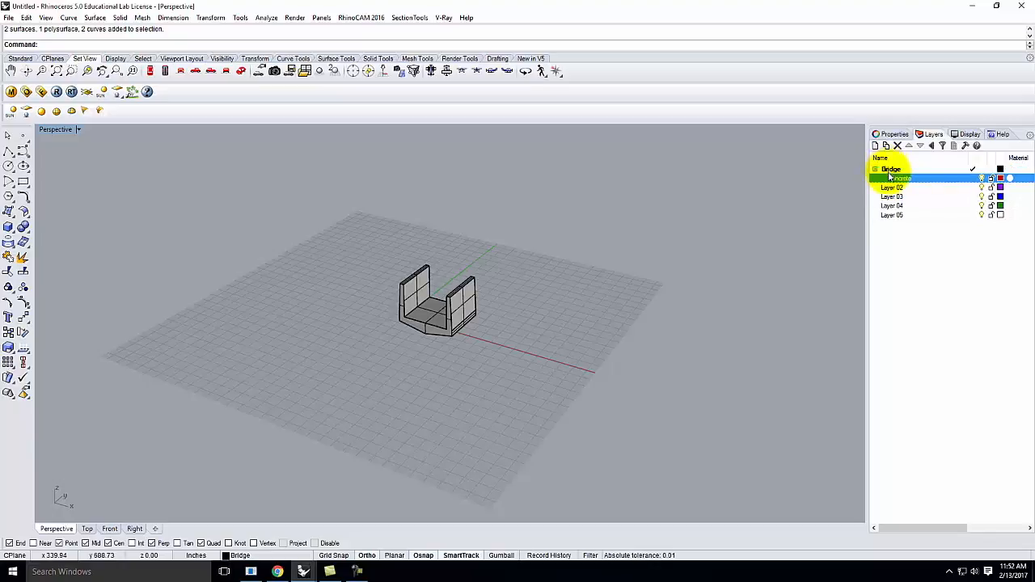
Step: Move all of the bridge geometry to the Concrete layer
{"action": "left_click_drag", "start_coordinate": [329, 208], "coordinate": [544, 363]}
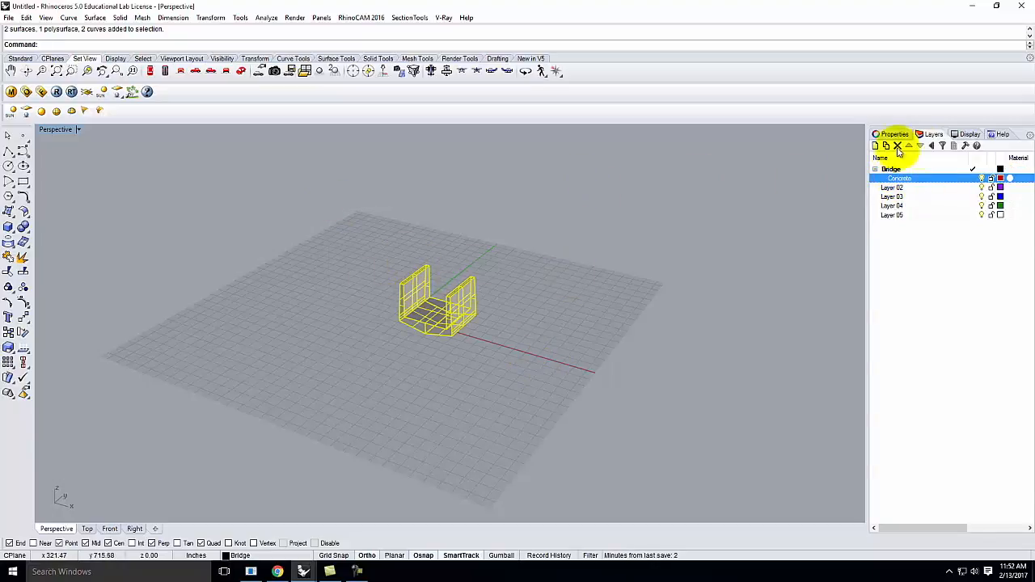
{"action": "right_click", "coordinate": [903, 179]}
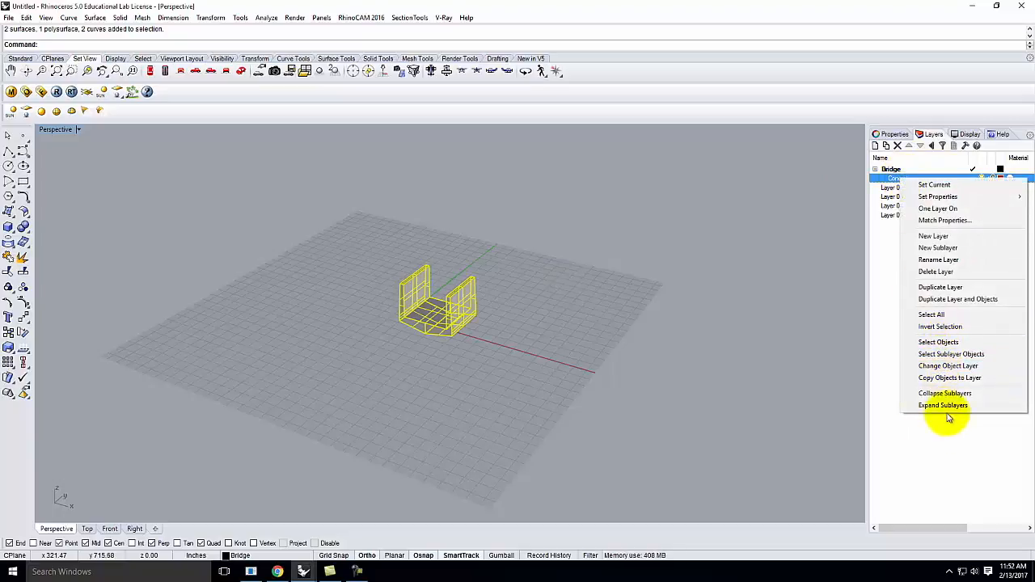
{"action": "left_click", "coordinate": [949, 368]}
{"action": "left_click", "coordinate": [728, 311]}
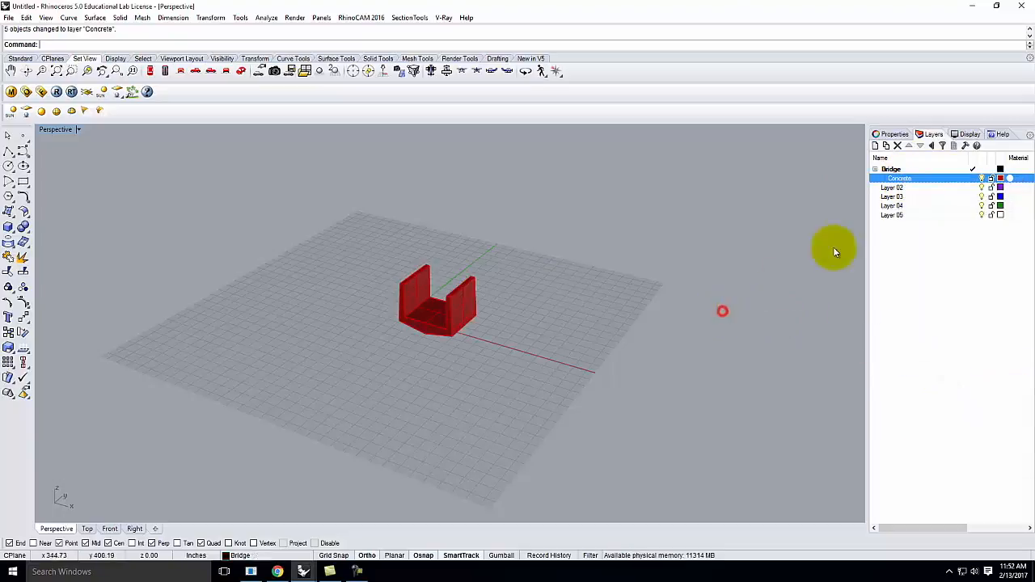
Step: Delete the unused layers Layer 02 through Layer 05
{"action": "left_click", "coordinate": [898, 187]}
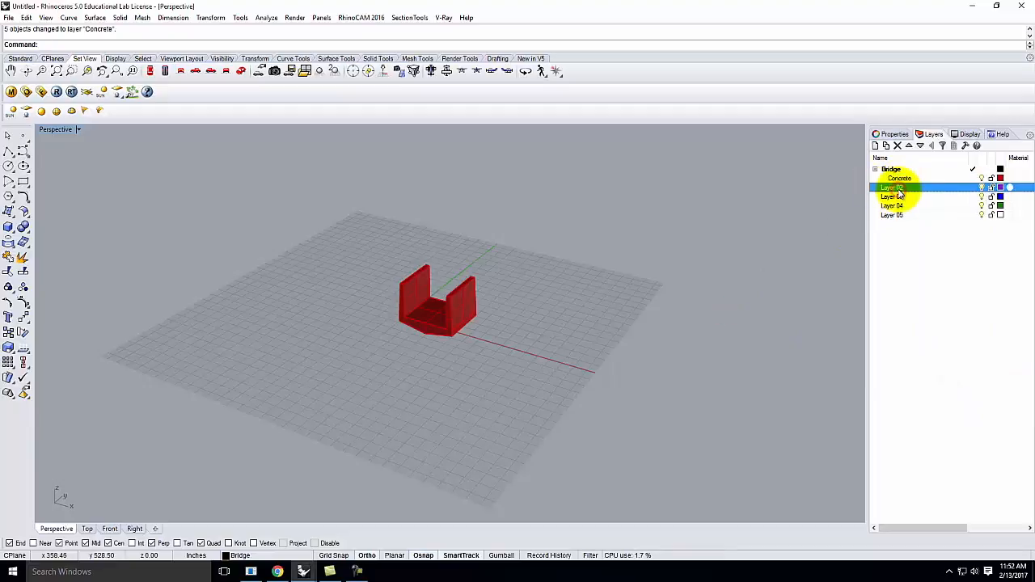
{"action": "left_click", "coordinate": [903, 215], "text": "shift"}
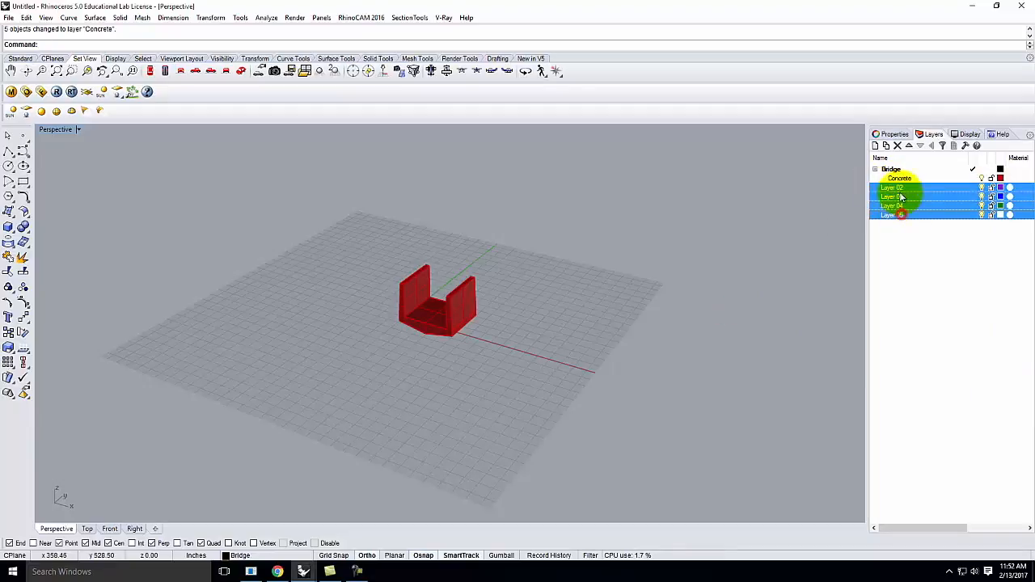
{"action": "left_click", "coordinate": [897, 146]}
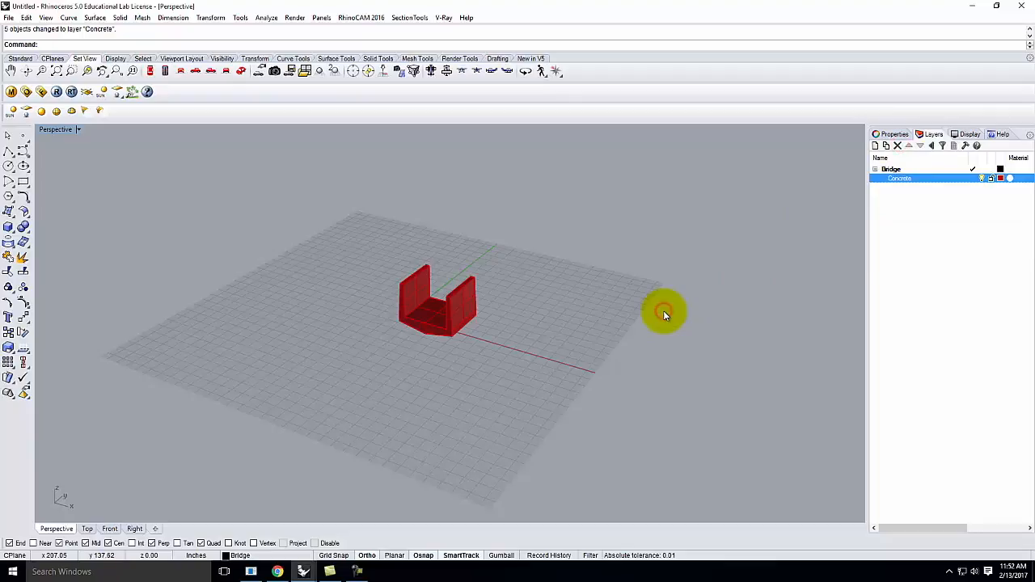
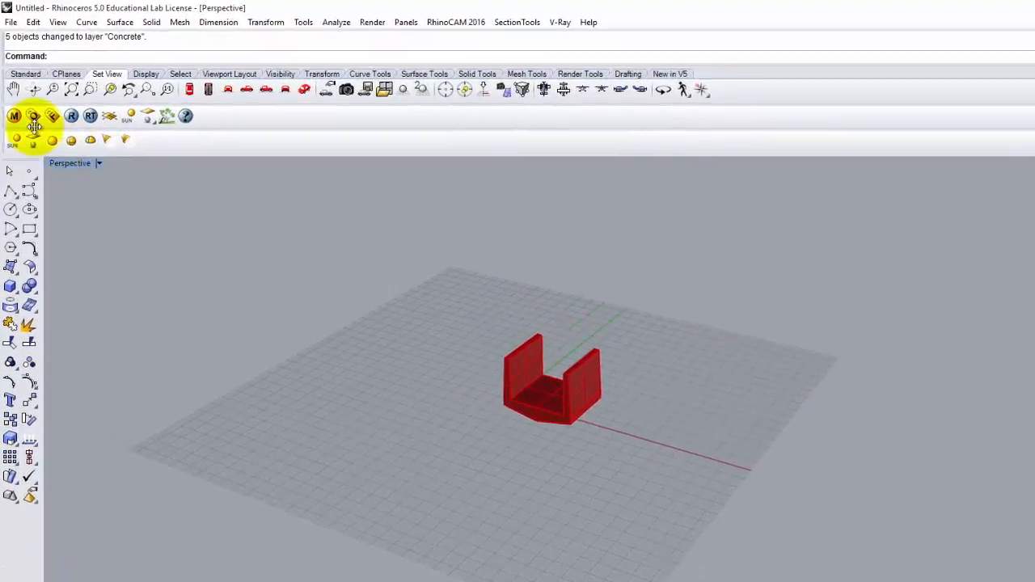
Step: Load the Concrete - Rough Board-Form.vismat material from the V-Ray Materials Concrete library into the scene materials
{"action": "left_click", "coordinate": [9, 93]}
{"action": "left_click", "coordinate": [71, 210]}
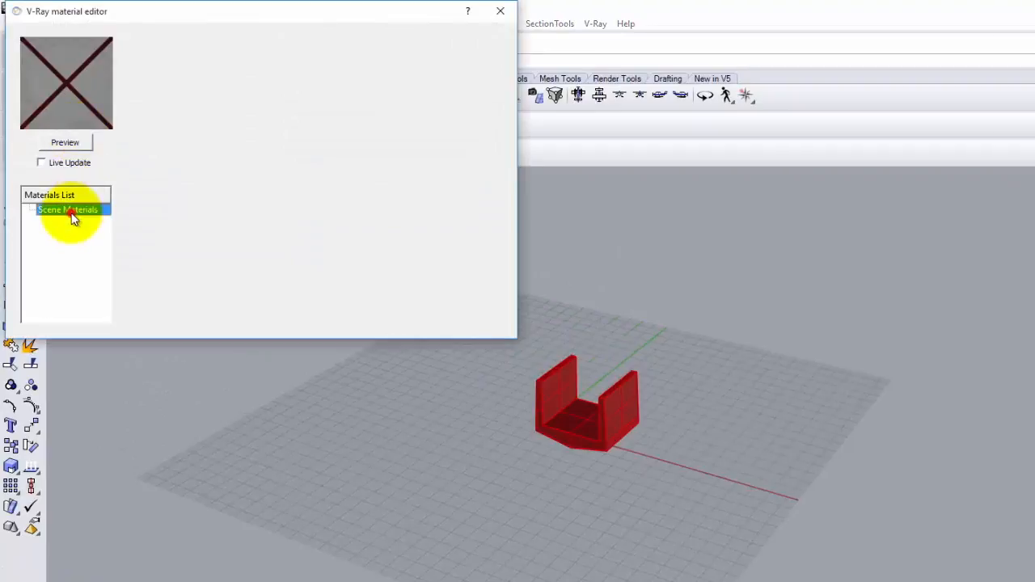
{"action": "right_click", "coordinate": [71, 212]}
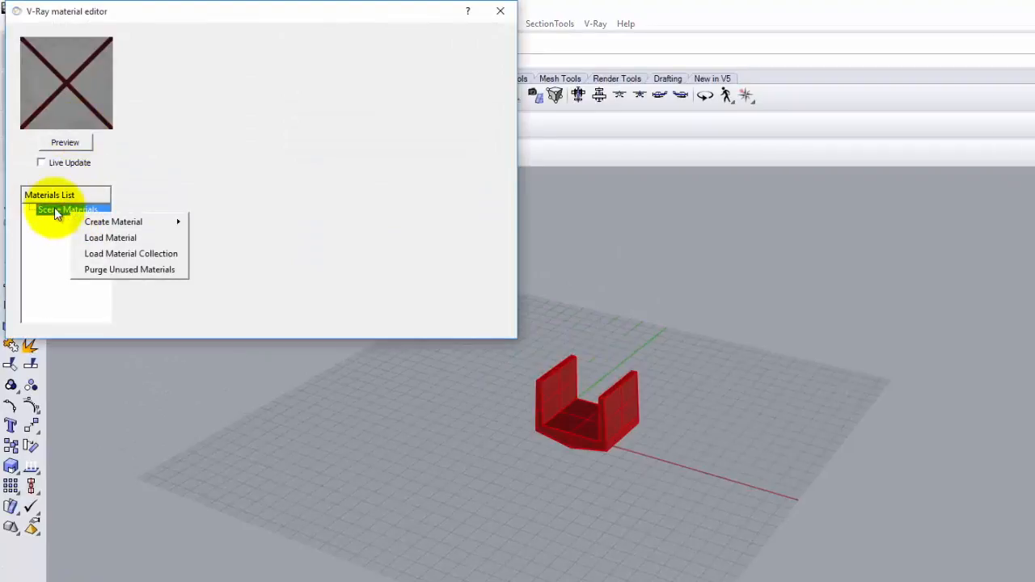
{"action": "left_click", "coordinate": [97, 239]}
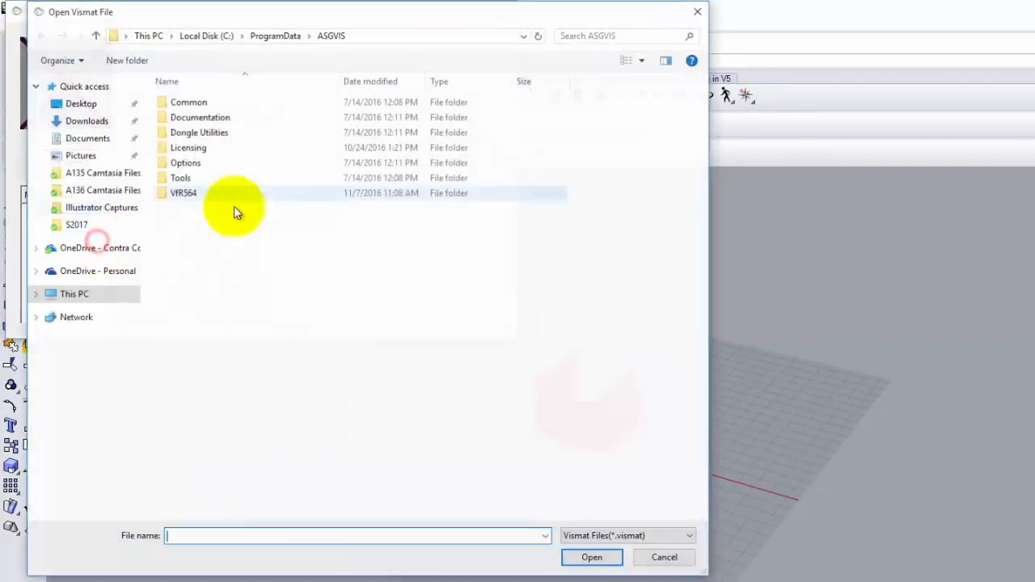
{"action": "left_click", "coordinate": [85, 248]}
{"action": "double_click", "coordinate": [186, 177]}
{"action": "double_click", "coordinate": [182, 218]}
{"action": "double_click", "coordinate": [194, 151]}
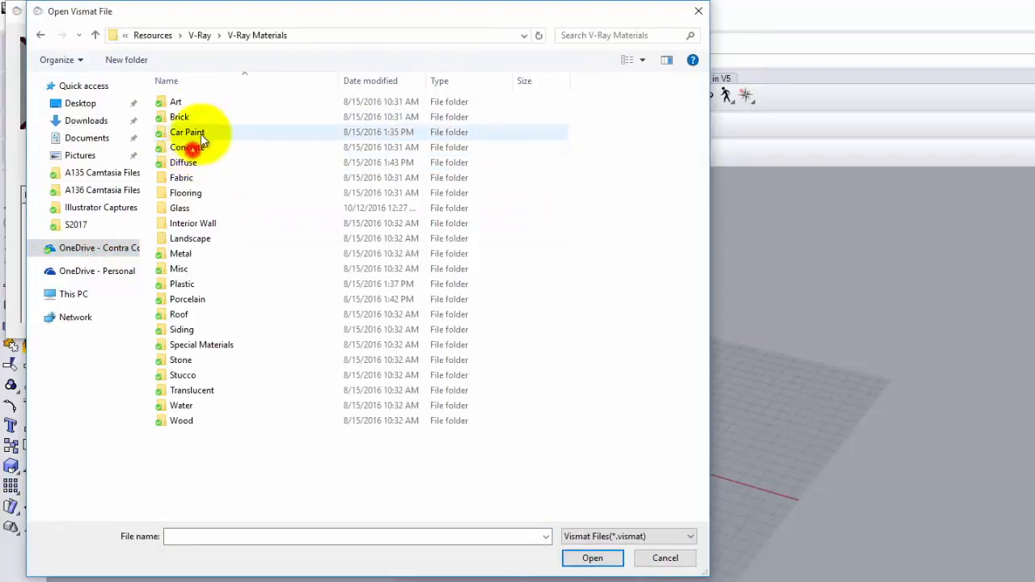
{"action": "double_click", "coordinate": [188, 147]}
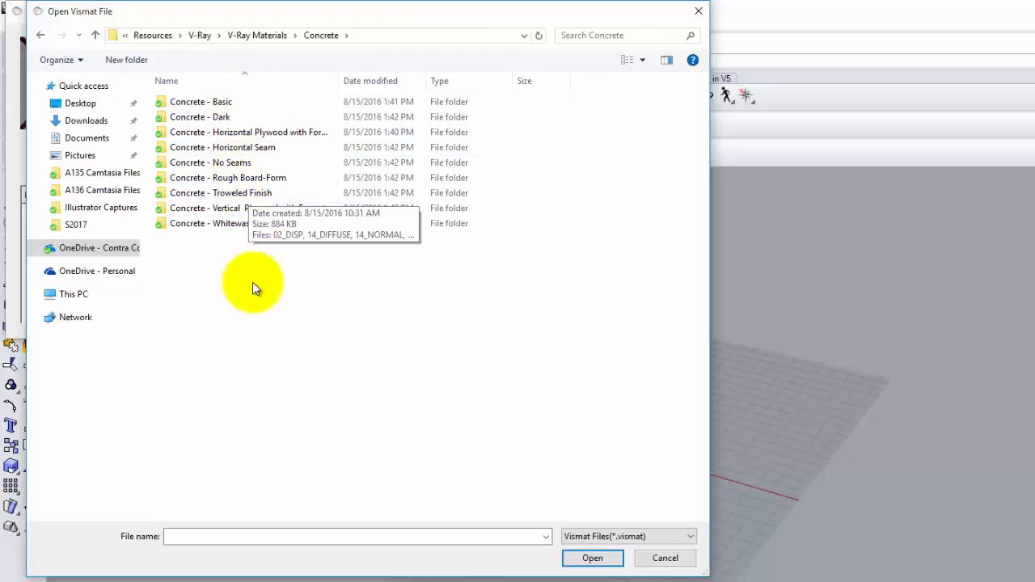
{"action": "double_click", "coordinate": [240, 179]}
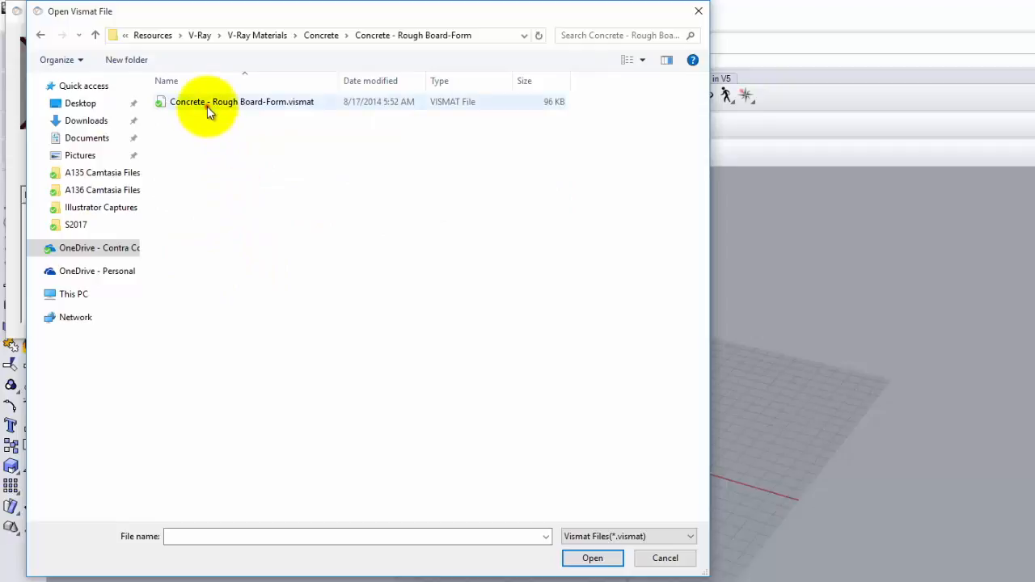
{"action": "double_click", "coordinate": [207, 103]}
Step: Apply the rough board-form concrete material to the Concrete layer and close the V-Ray material editor
{"action": "left_click", "coordinate": [74, 221]}
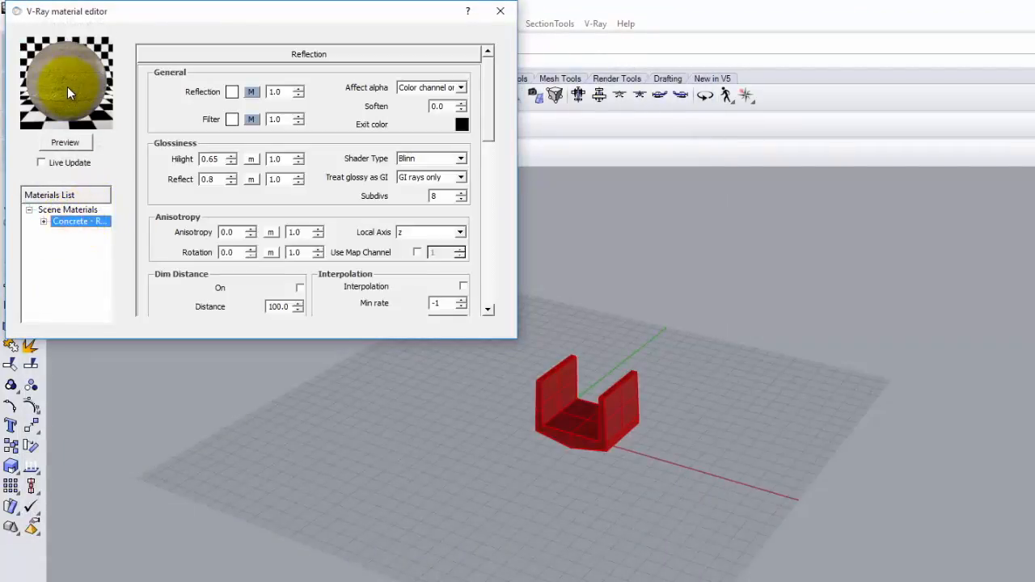
{"action": "right_click", "coordinate": [76, 226]}
{"action": "left_click", "coordinate": [141, 361]}
{"action": "left_click", "coordinate": [647, 322]}
{"action": "left_click", "coordinate": [698, 455]}
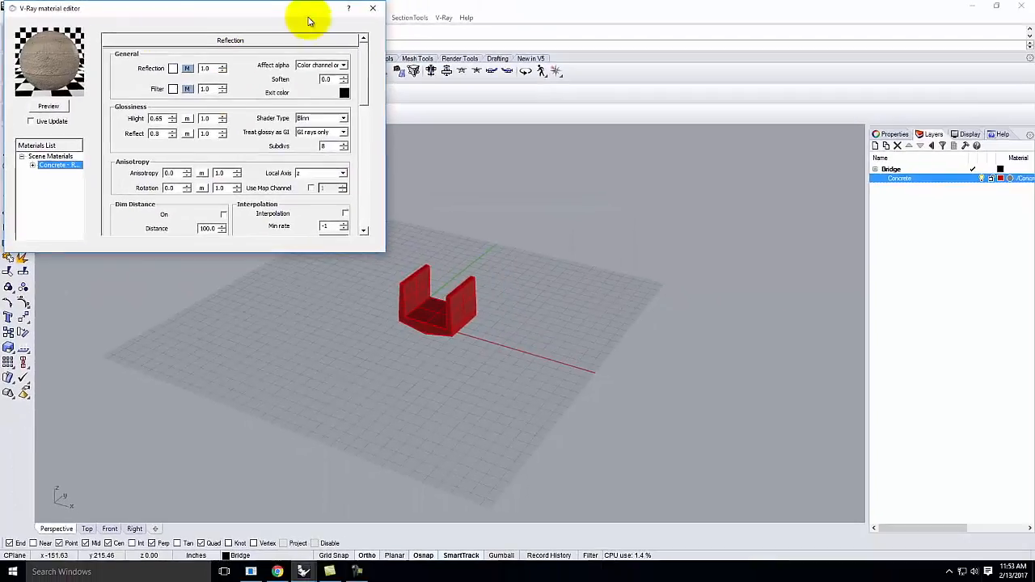
{"action": "left_click", "coordinate": [373, 8]}
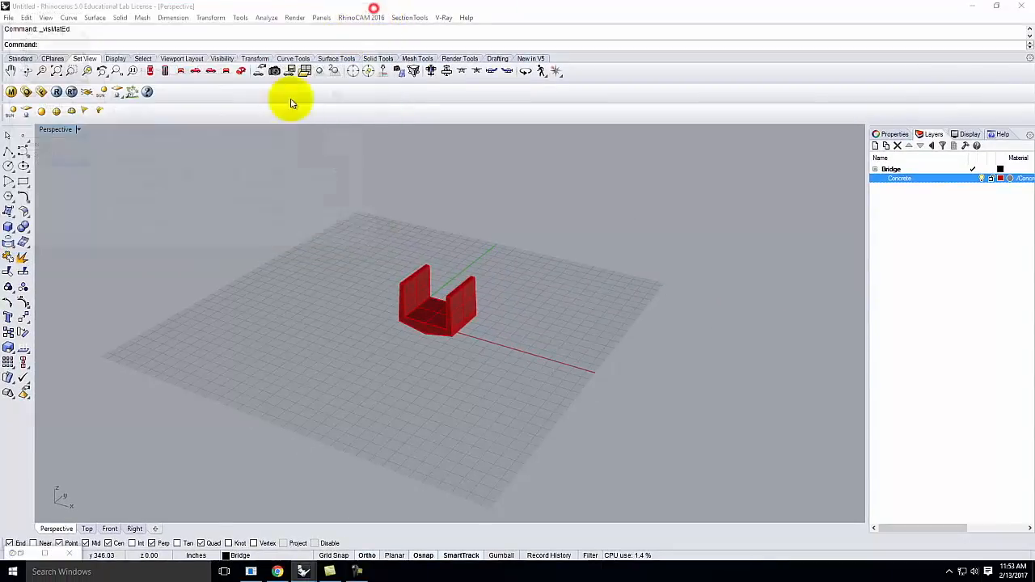
Step: Set the Perspective viewport to Rendered display and inspect the concrete texture on the bridge
{"action": "left_click", "coordinate": [79, 129]}
{"action": "left_click", "coordinate": [74, 179]}
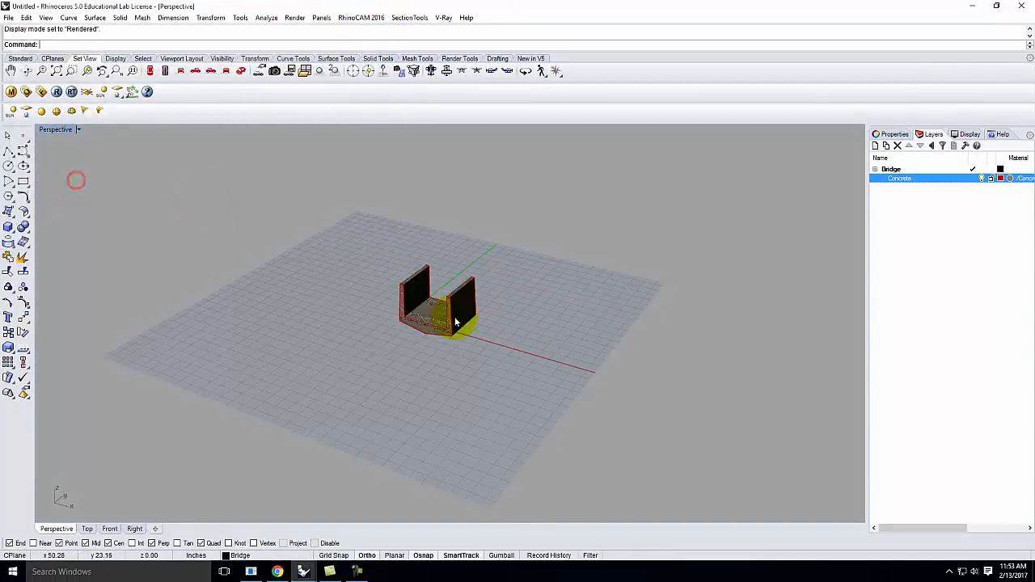
{"action": "scroll", "coordinate": [485, 340], "scroll_direction": "up", "scroll_amount": 3}
{"action": "left_click_drag", "start_coordinate": [257, 177], "coordinate": [582, 372]}
{"action": "key", "text": "Return"}
{"action": "type", "text": "s"}
{"action": "key", "text": "Return"}
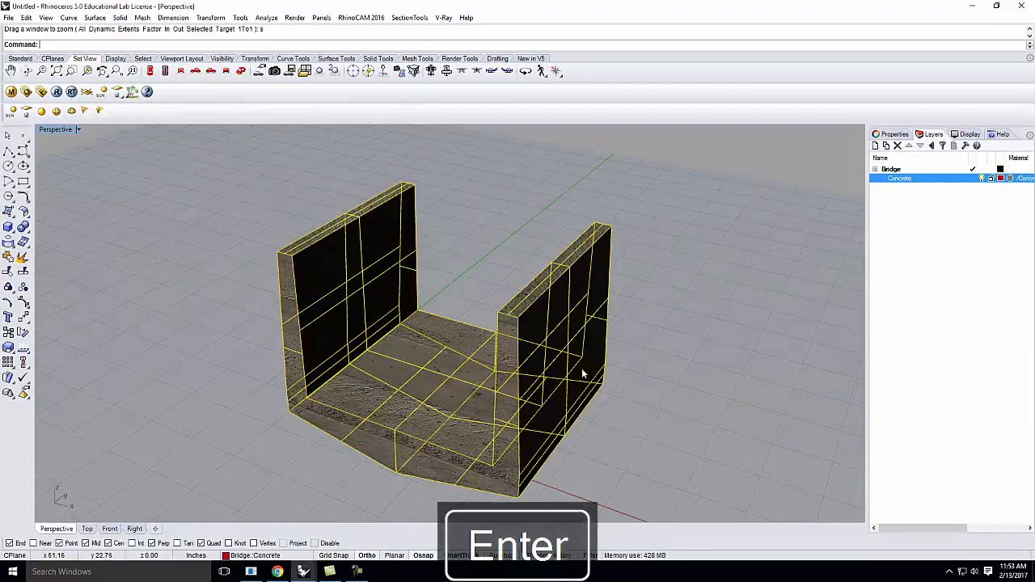
{"action": "left_click", "coordinate": [651, 341]}
{"action": "right_click_drag", "start_coordinate": [651, 342], "coordinate": [526, 303]}
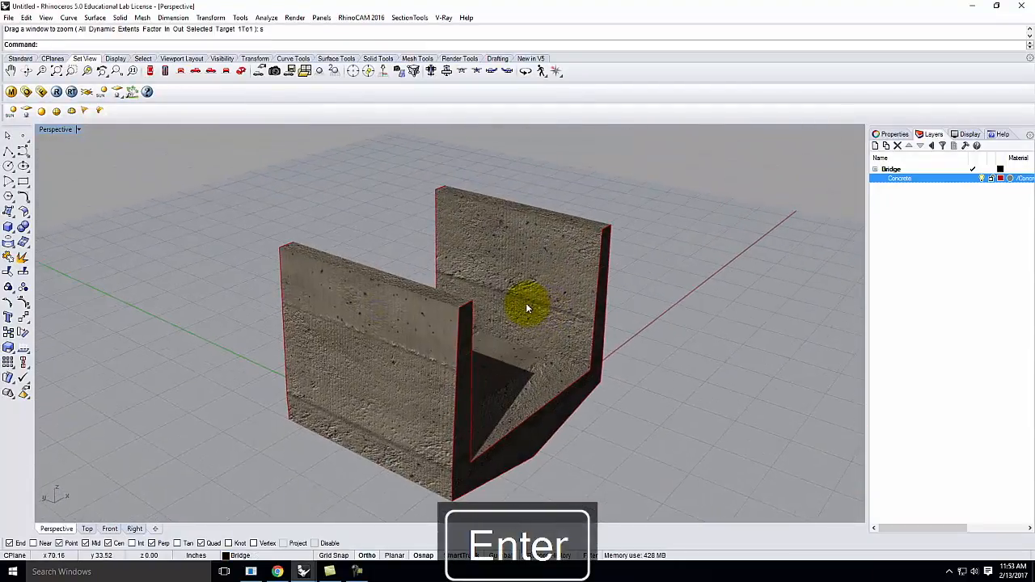
{"action": "scroll", "coordinate": [301, 335], "scroll_direction": "down", "scroll_amount": 2}
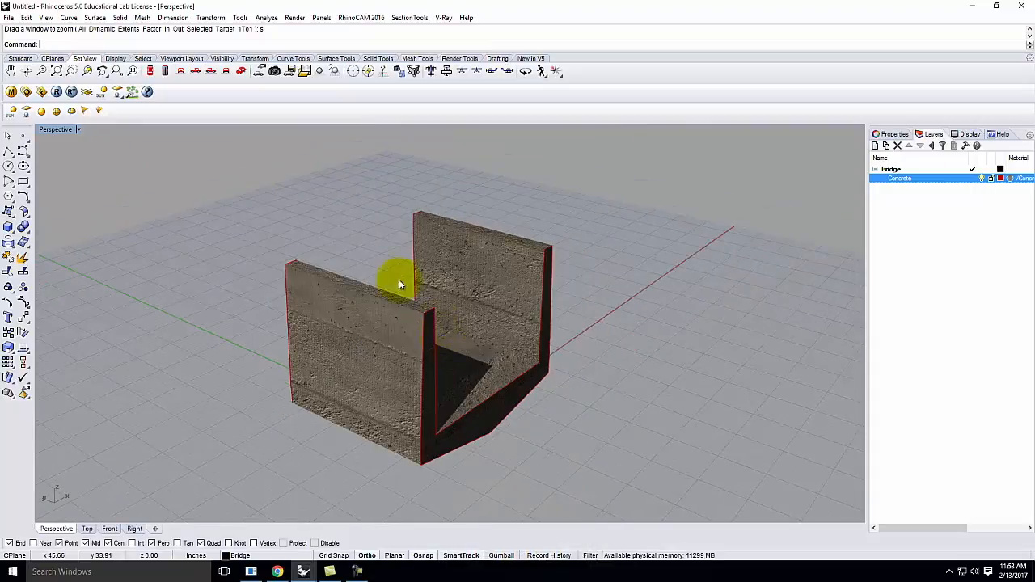
Step: Apply box texture mapping to all of the bridge geometry, using its bounding box in the World coordinate system
{"action": "left_click_drag", "start_coordinate": [213, 187], "coordinate": [493, 360]}
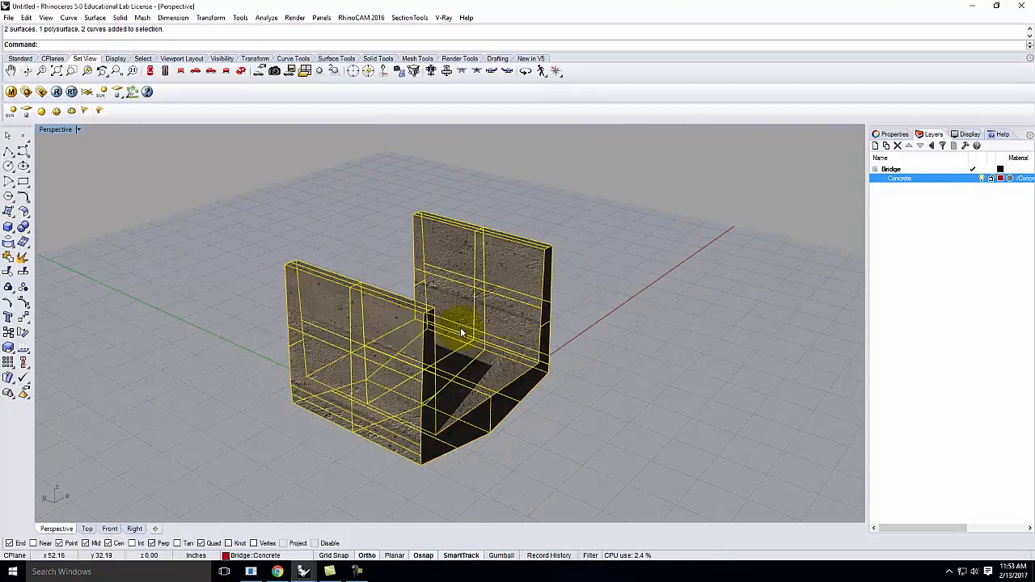
{"action": "left_click", "coordinate": [887, 134]}
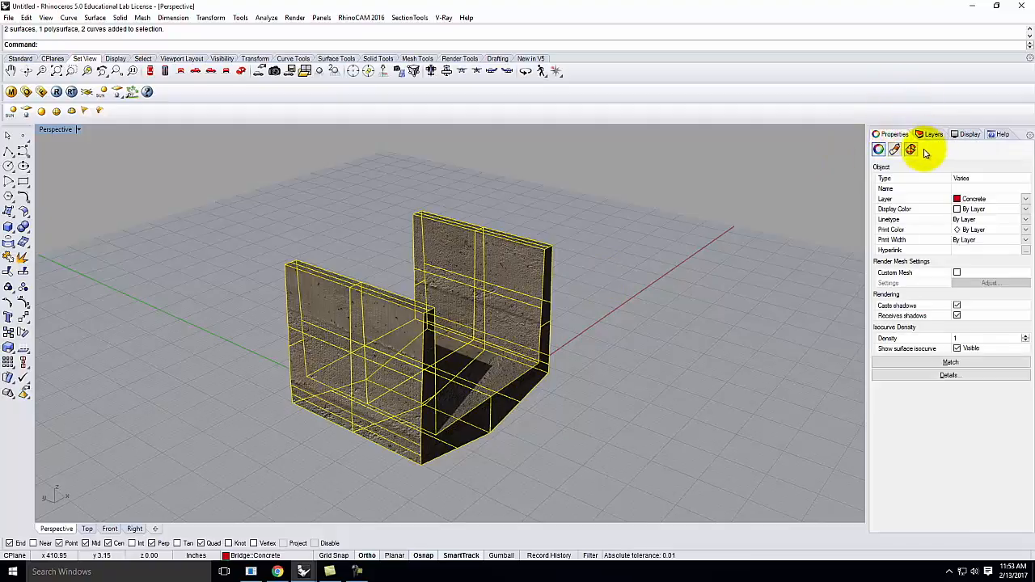
{"action": "left_click", "coordinate": [911, 150]}
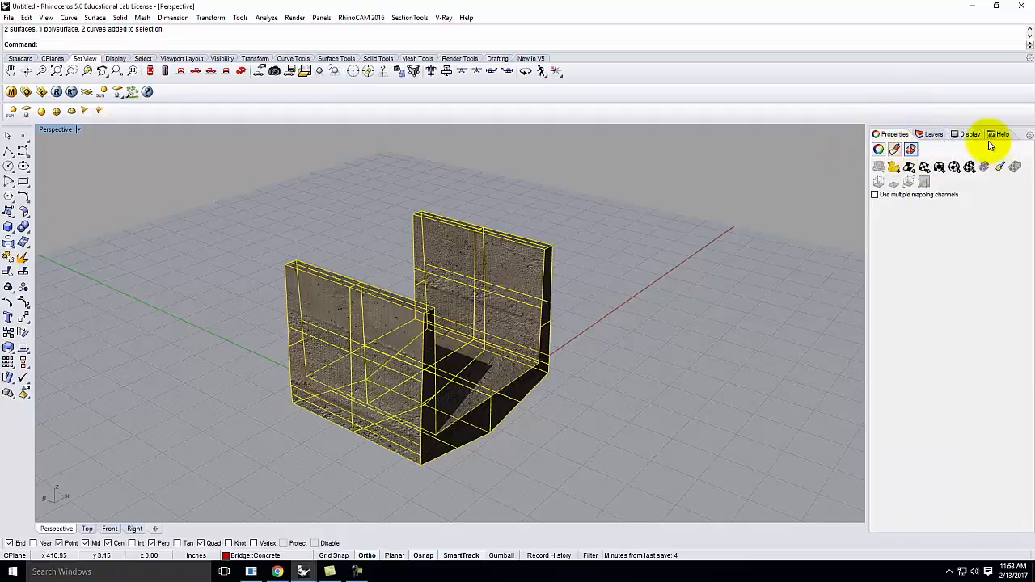
{"action": "left_click", "coordinate": [939, 167]}
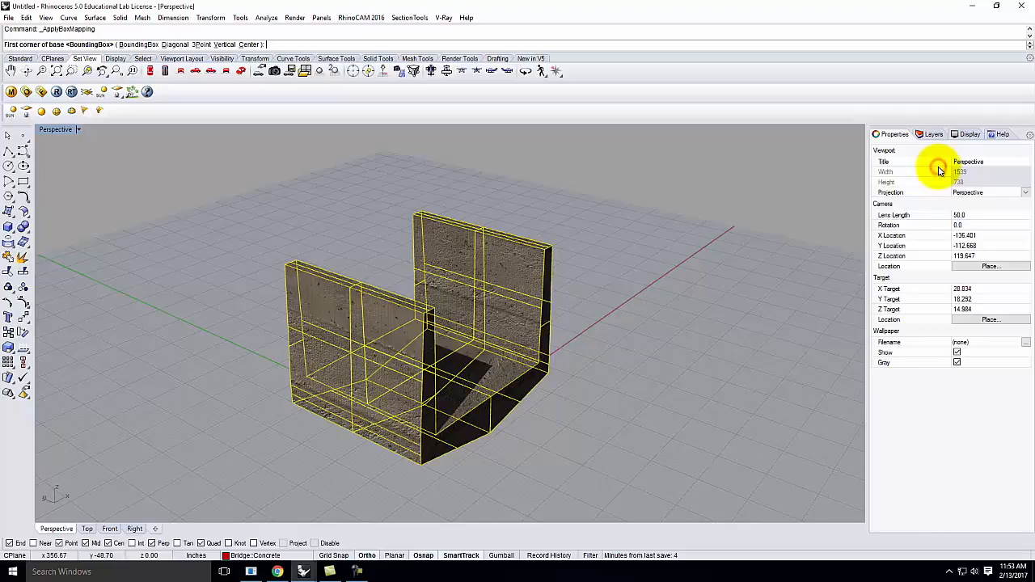
{"action": "left_click", "coordinate": [134, 46]}
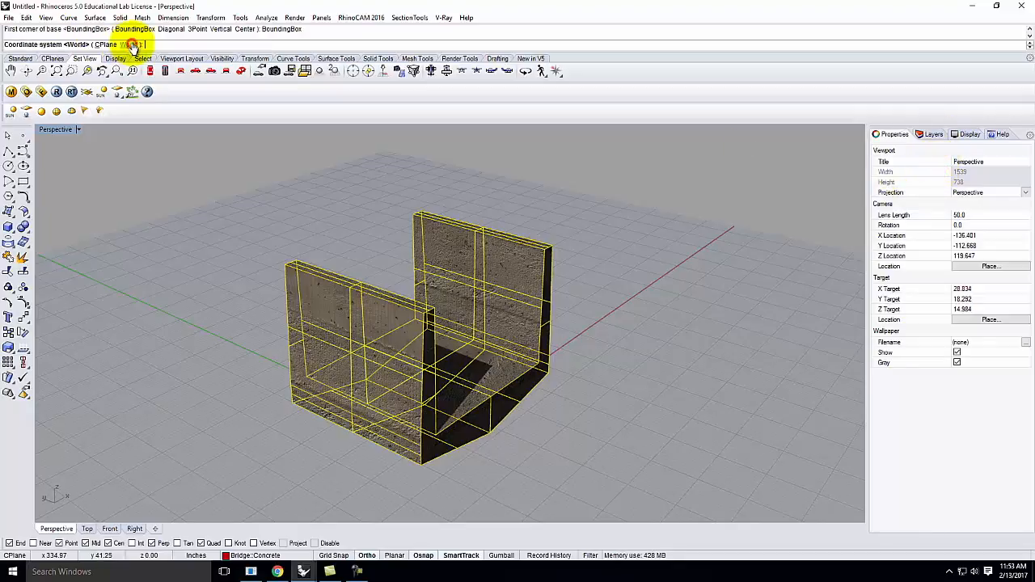
{"action": "left_click", "coordinate": [129, 44]}
{"action": "left_click", "coordinate": [59, 45]}
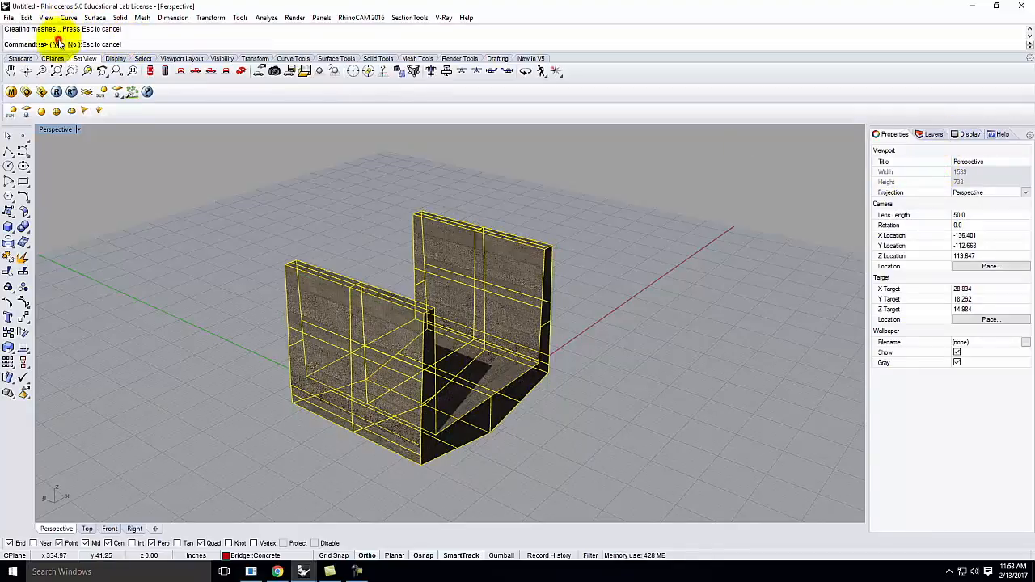
{"action": "left_click", "coordinate": [597, 224]}
{"action": "scroll", "coordinate": [528, 270], "scroll_direction": "down", "scroll_amount": 8}
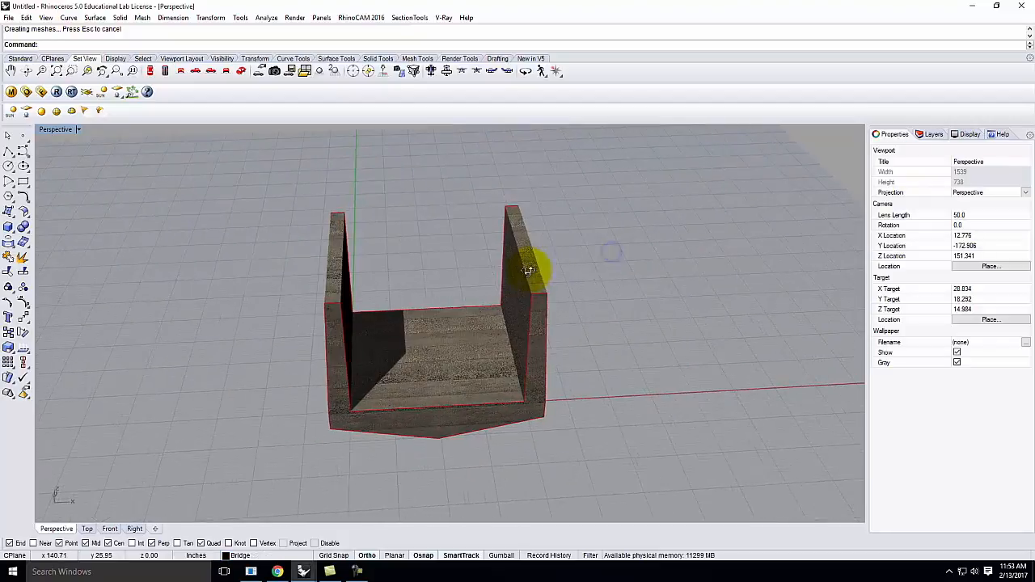
{"action": "right_click_drag", "start_coordinate": [536, 278], "coordinate": [567, 294]}
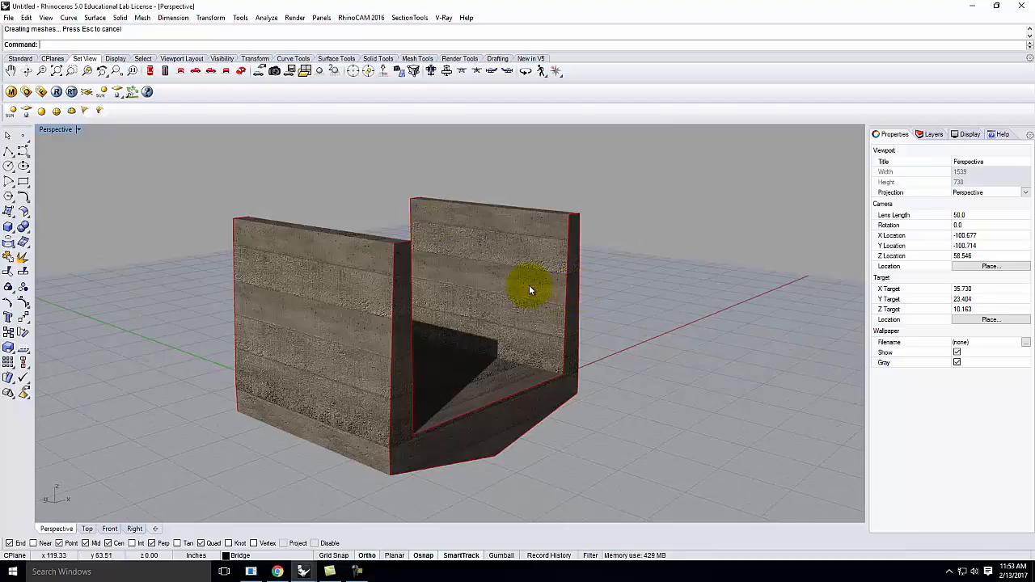
Step: Lock the UVW repeat of the bridge's box mapping and set it to 1.25 in all directions
{"action": "scroll", "coordinate": [154, 167], "scroll_direction": "down", "scroll_amount": 3}
{"action": "left_click_drag", "start_coordinate": [154, 168], "coordinate": [628, 315]}
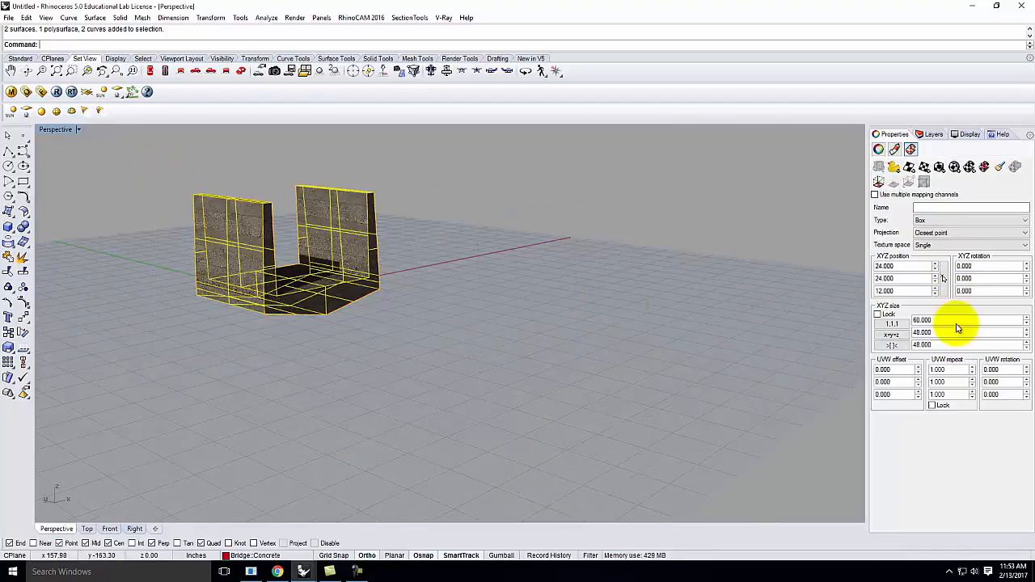
{"action": "left_click", "coordinate": [933, 405]}
{"action": "double_click", "coordinate": [954, 370]}
{"action": "type", "text": "1.25"}
{"action": "key", "text": "Tab"}
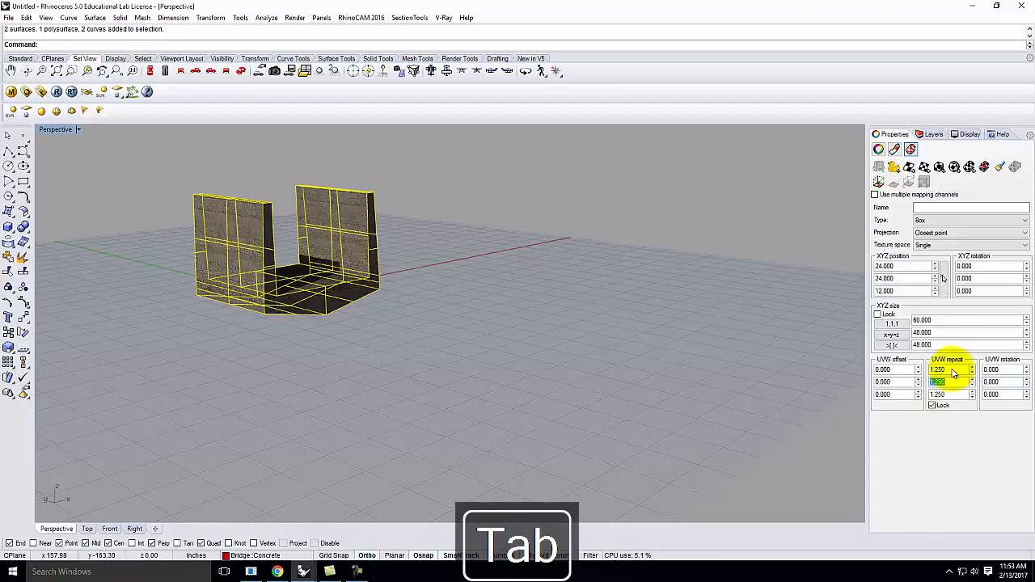
{"action": "left_click", "coordinate": [416, 305]}
{"action": "scroll", "coordinate": [254, 209], "scroll_direction": "up", "scroll_amount": 5}
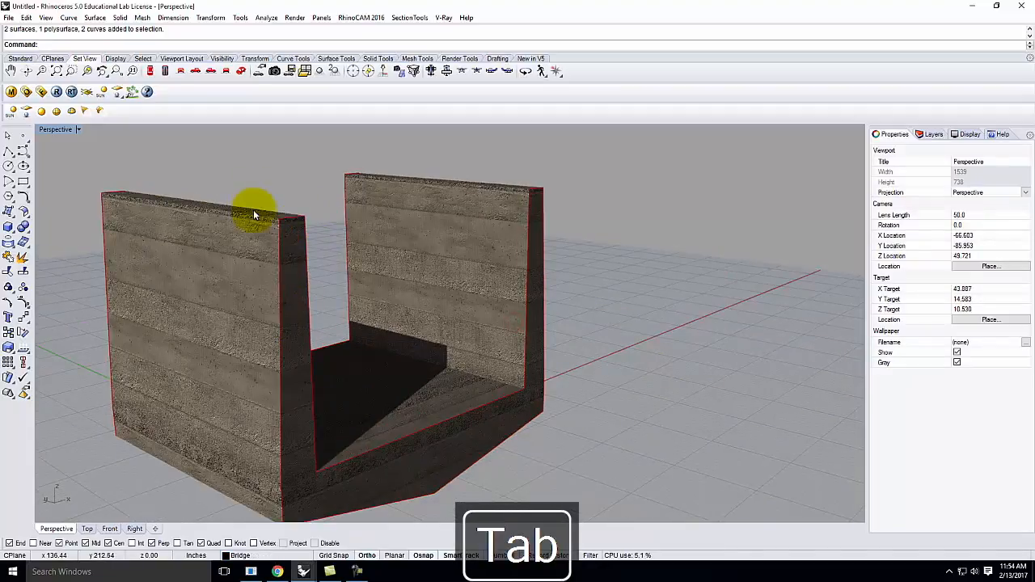
{"action": "right_click_drag", "start_coordinate": [368, 211], "coordinate": [292, 215]}
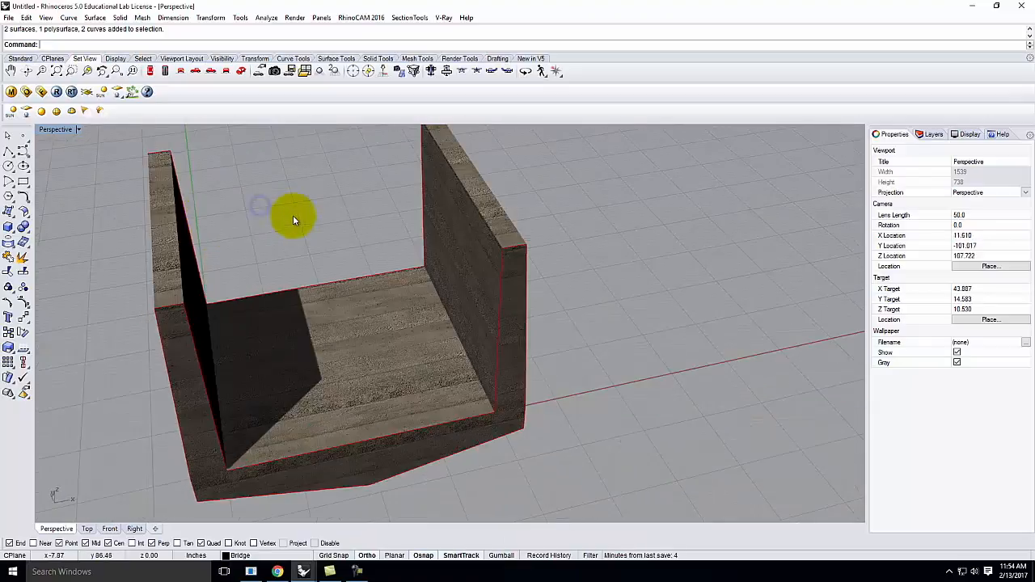
{"action": "scroll", "coordinate": [508, 288], "scroll_direction": "down", "scroll_amount": 3}
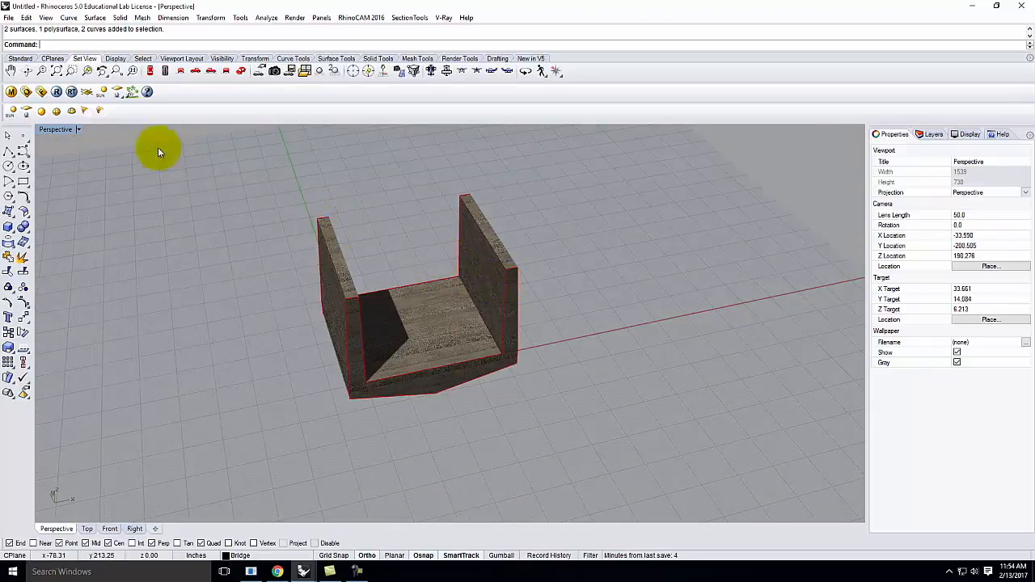
Step: Start saving the model under a new name and create a folder named Ex205 in Live - A136 Exercises
{"action": "left_click", "coordinate": [7, 16]}
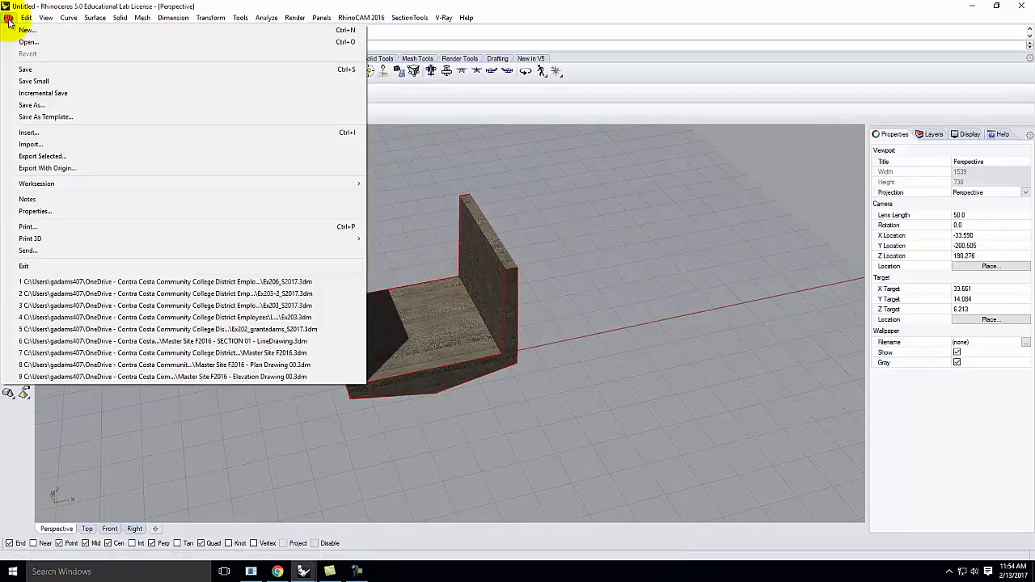
{"action": "left_click", "coordinate": [38, 106]}
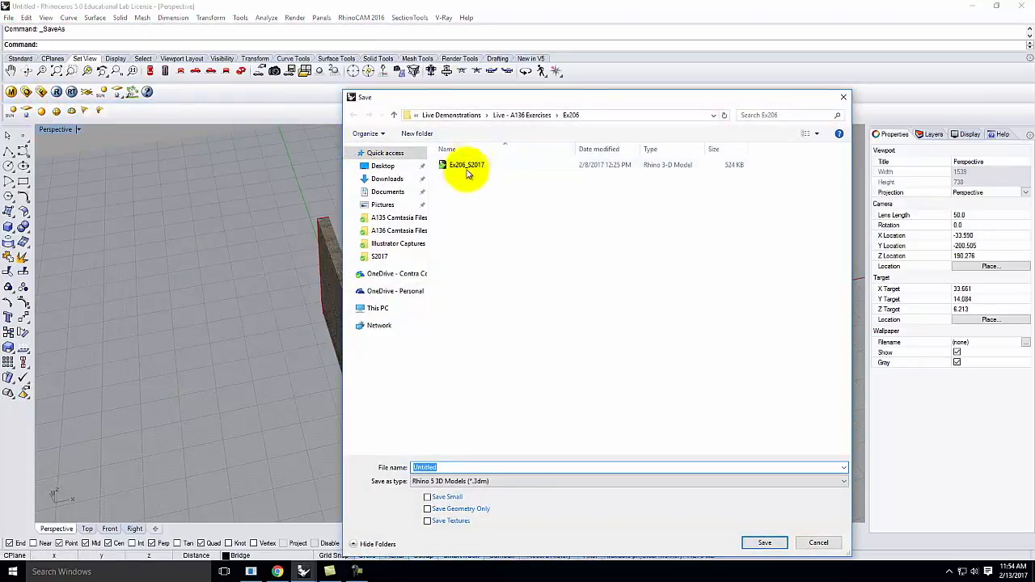
{"action": "left_click", "coordinate": [534, 113]}
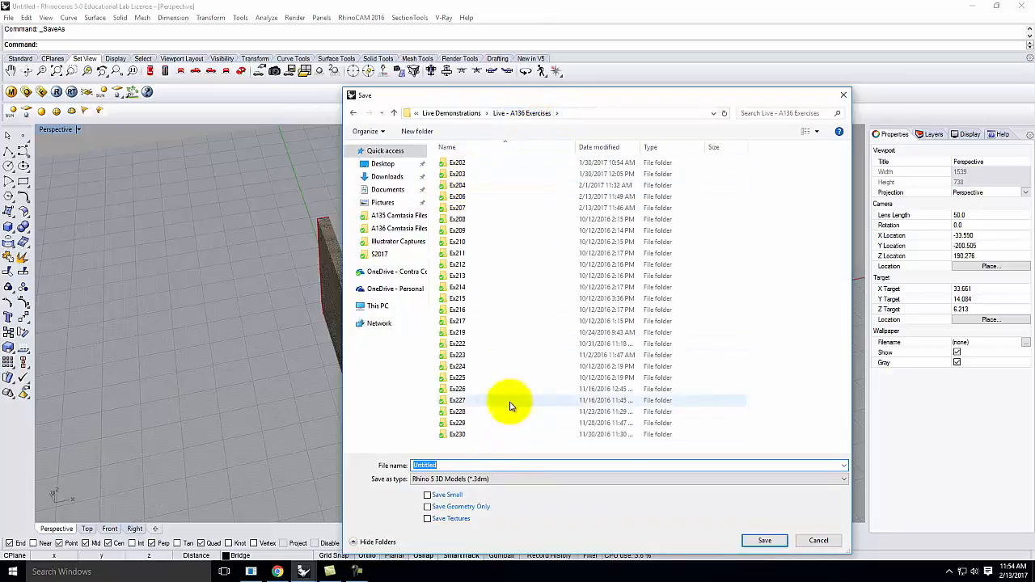
{"action": "left_click", "coordinate": [419, 132]}
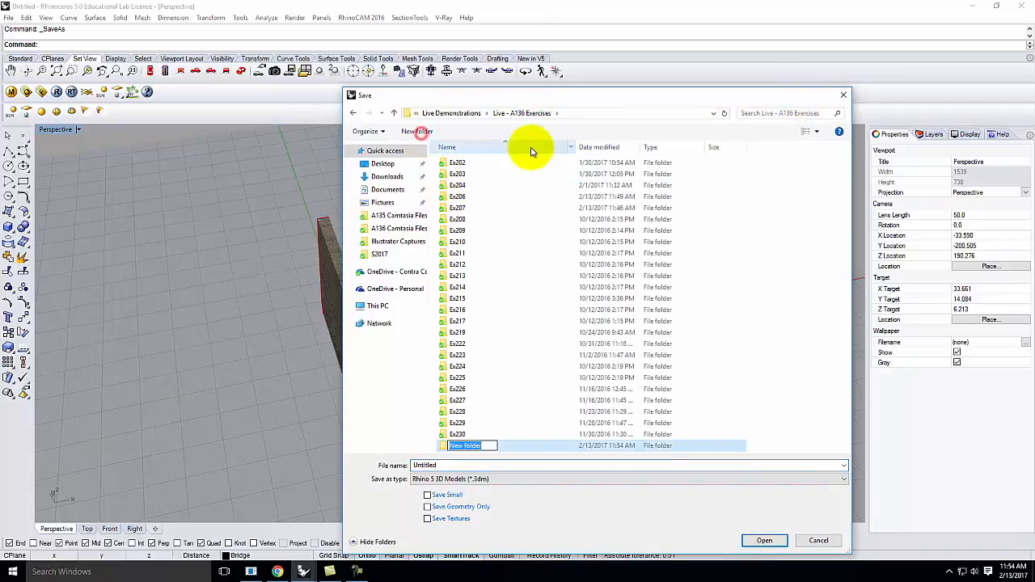
{"action": "type", "text": "Ex20"}
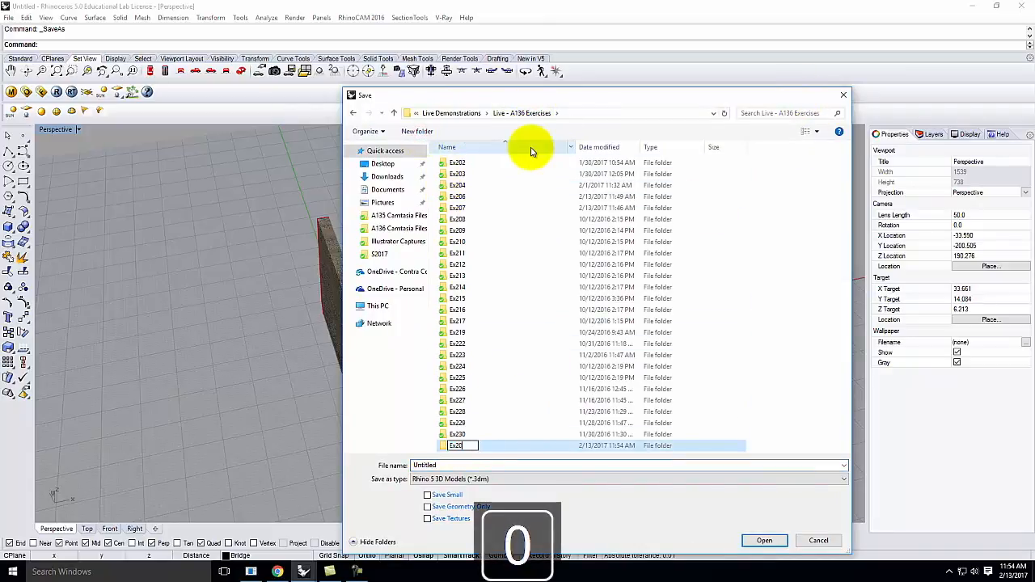
{"action": "type", "text": "5"}
{"action": "key", "text": "Return"}
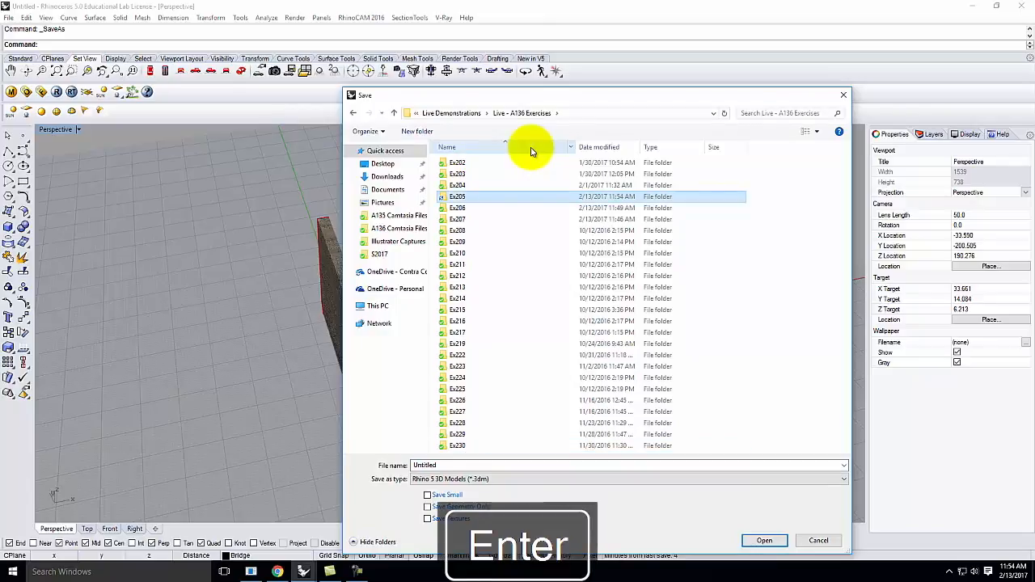
Step: Save the model as Bridge in the Live - A136 Exercises folder
{"action": "double_click", "coordinate": [450, 467]}
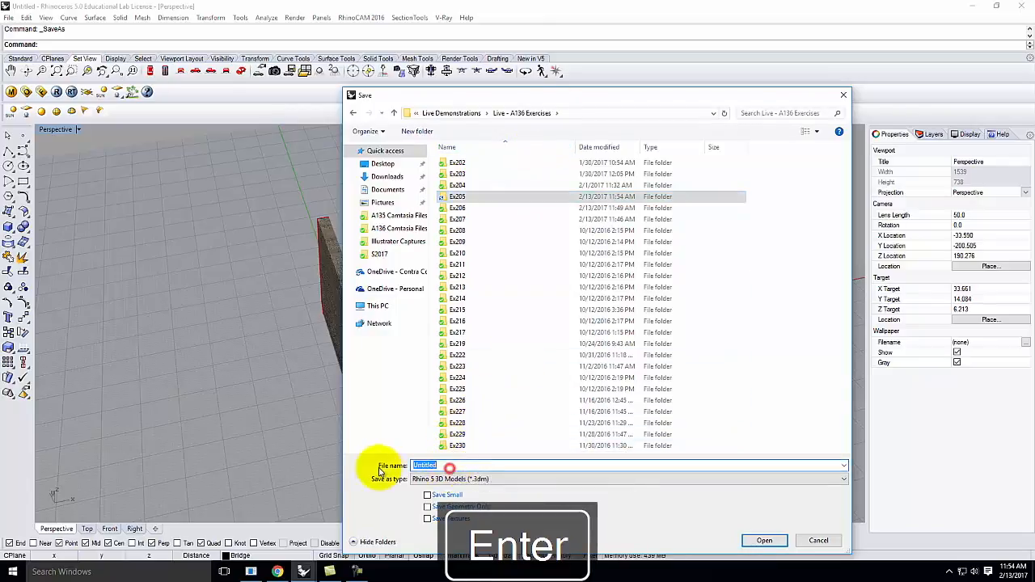
{"action": "type", "text": "Bridge"}
{"action": "left_click", "coordinate": [764, 540]}
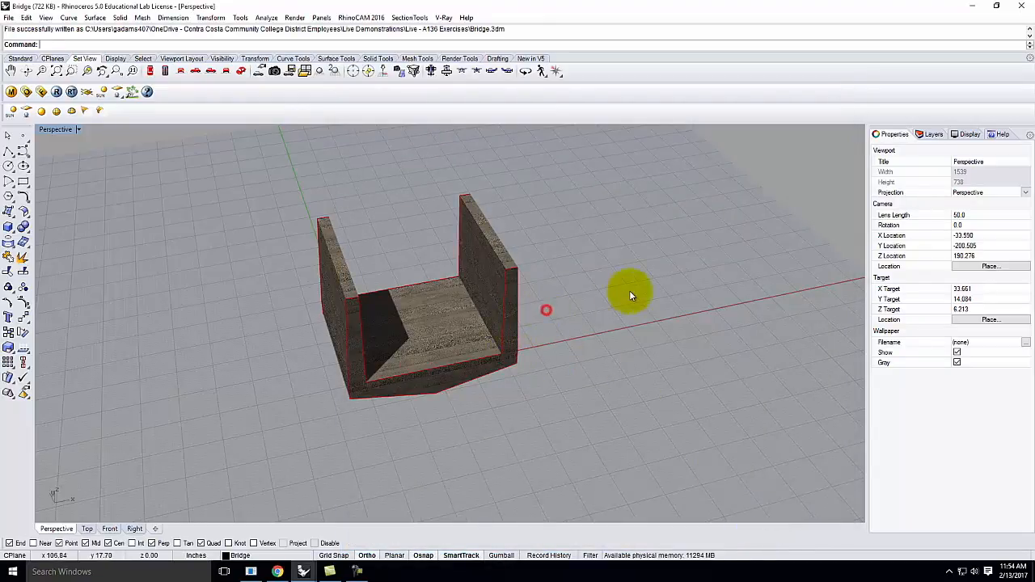
Step: Select all curves in the bridge model and delete them
{"action": "scroll", "coordinate": [527, 271], "scroll_direction": "up", "scroll_amount": 5}
{"action": "left_click", "coordinate": [484, 271]}
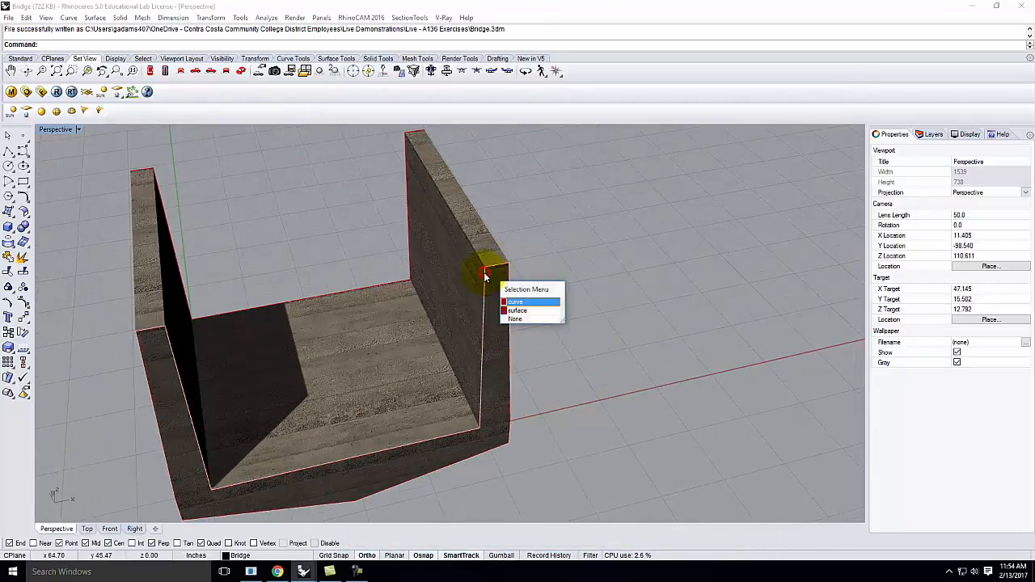
{"action": "left_click", "coordinate": [625, 268]}
{"action": "right_click_drag", "start_coordinate": [657, 249], "coordinate": [557, 280]}
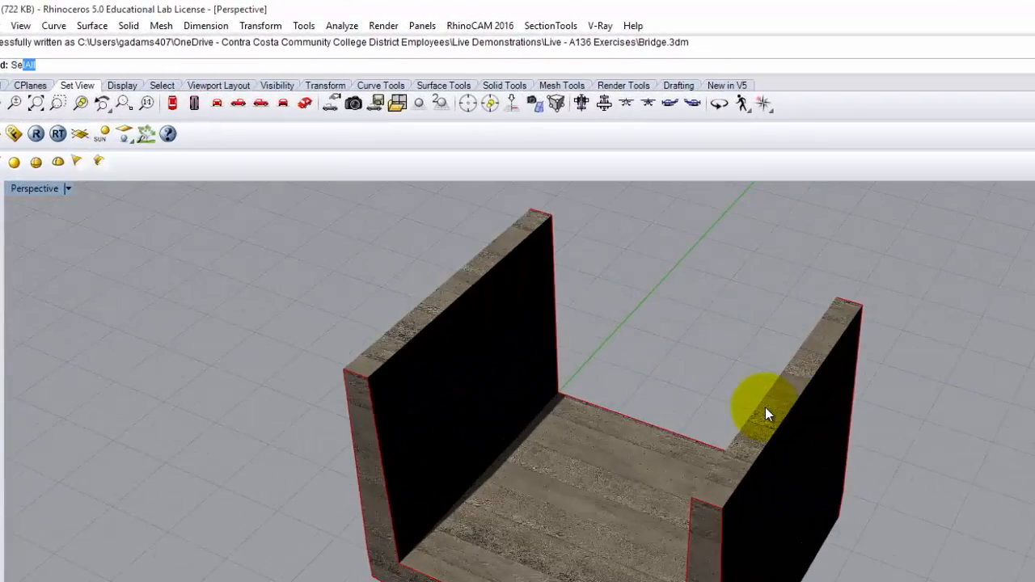
{"action": "type", "text": "Captives"}
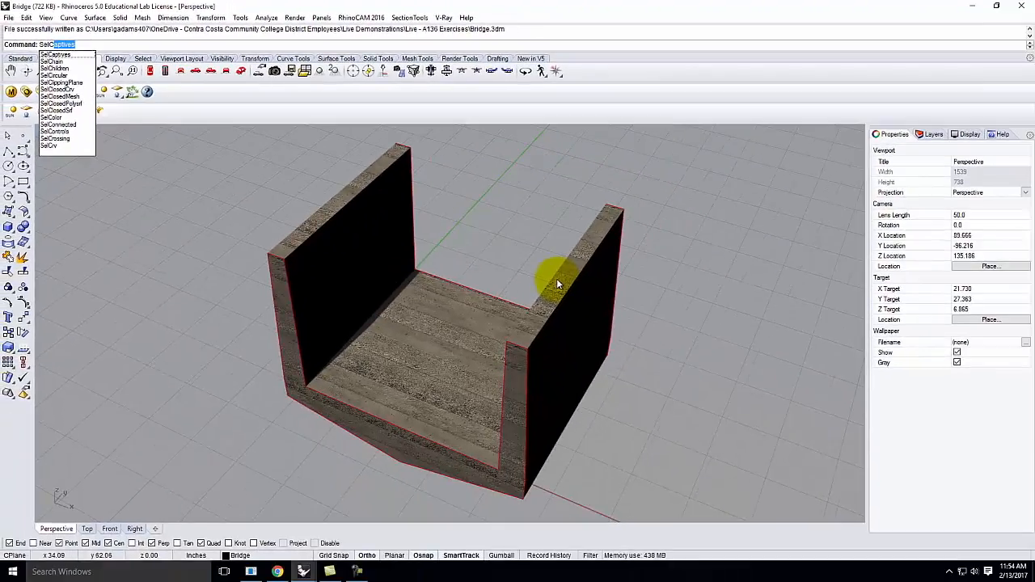
{"action": "left_click", "coordinate": [47, 147]}
{"action": "key", "text": "Delete"}
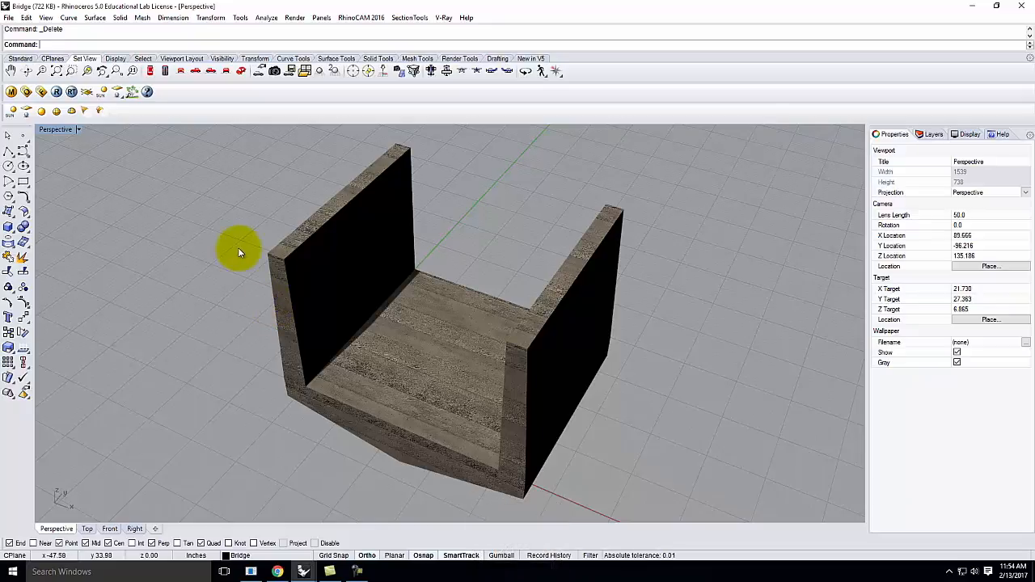
Step: Select the whole bridge and move it freehand away from the origin
{"action": "scroll", "coordinate": [279, 328], "scroll_direction": "down", "scroll_amount": 3}
{"action": "right_click_drag", "start_coordinate": [279, 332], "coordinate": [281, 271]}
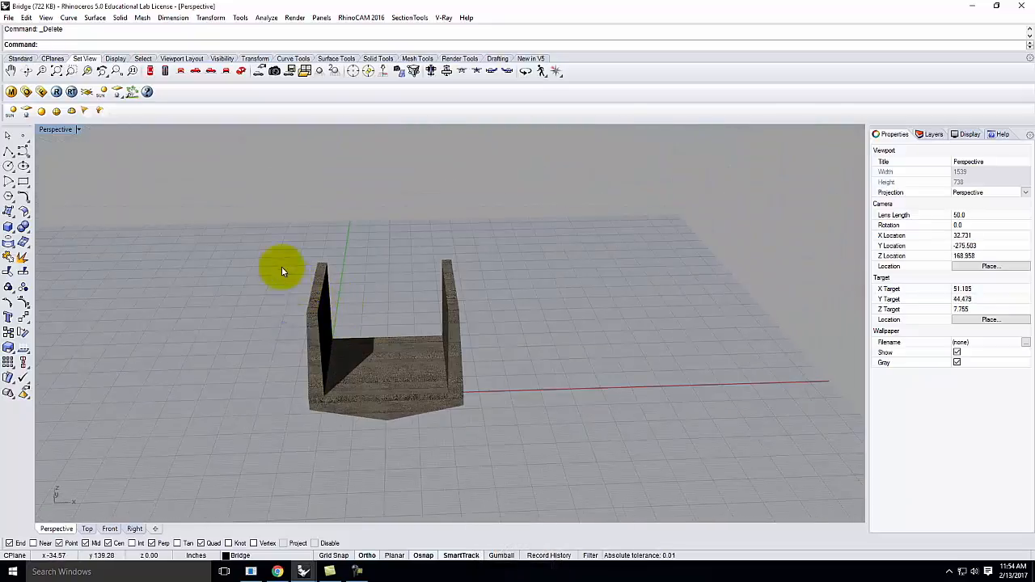
{"action": "left_click_drag", "start_coordinate": [268, 241], "coordinate": [506, 463]}
{"action": "scroll", "coordinate": [365, 375], "scroll_direction": "up", "scroll_amount": 4}
{"action": "right_click_drag", "start_coordinate": [451, 400], "coordinate": [197, 417]}
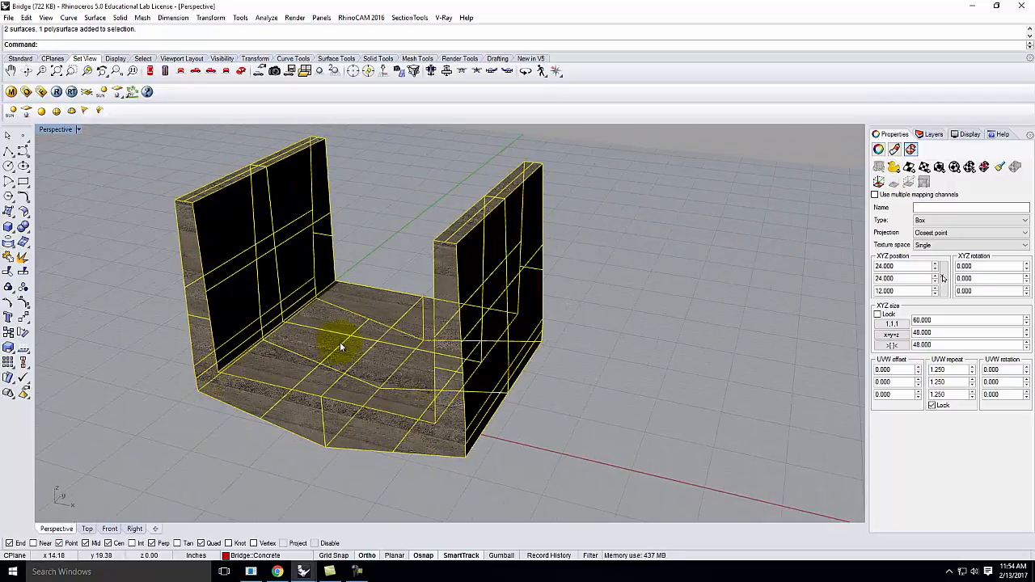
{"action": "left_click_drag", "start_coordinate": [282, 353], "coordinate": [623, 415]}
{"action": "left_click", "coordinate": [525, 393]}
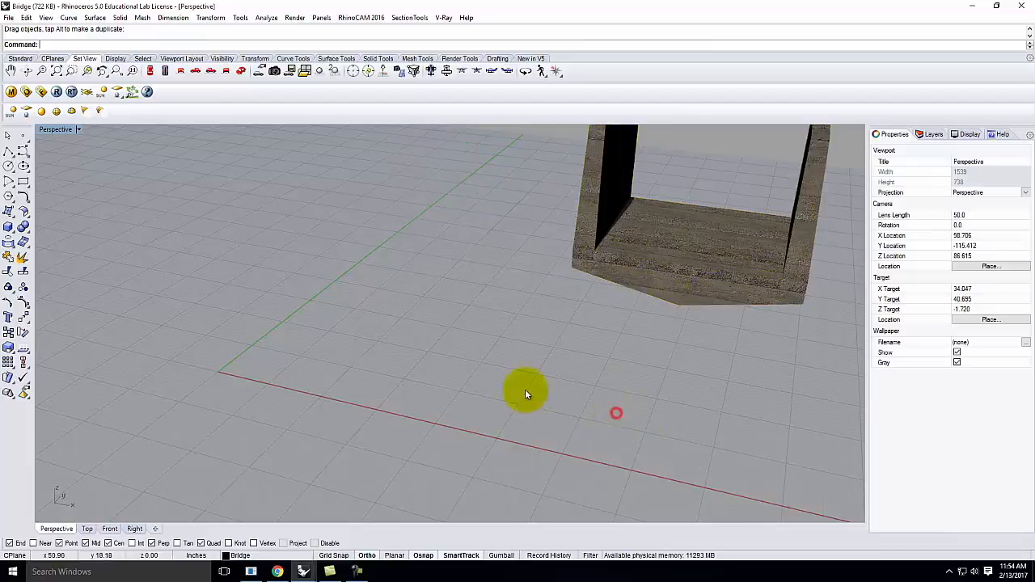
Step: Move the bridge from the front inner corner of its deck to 0,0,0 and save the model
{"action": "scroll", "coordinate": [387, 405], "scroll_direction": "down", "scroll_amount": 3}
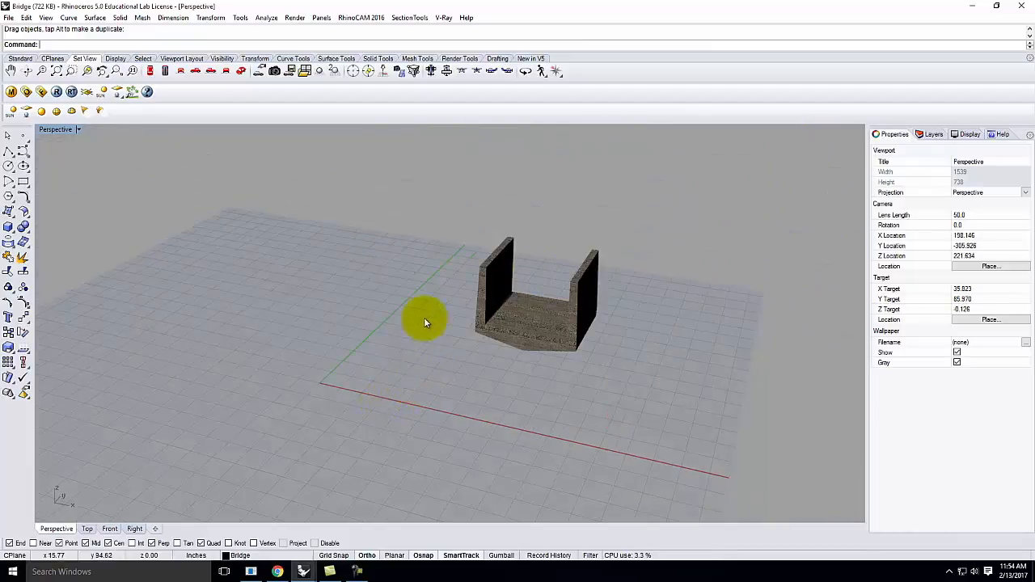
{"action": "left_click_drag", "start_coordinate": [661, 408], "coordinate": [657, 406]}
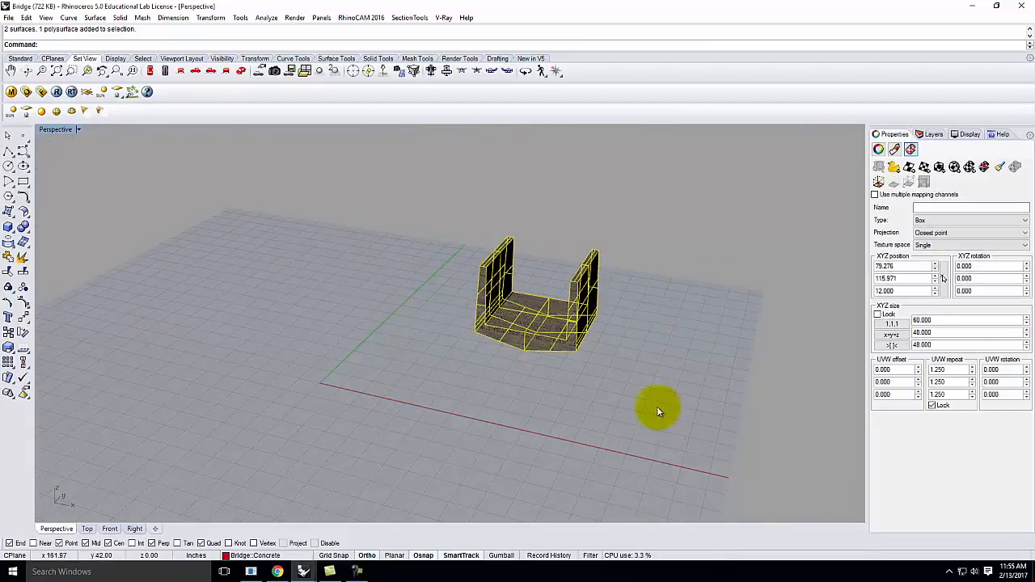
{"action": "key", "text": "Return"}
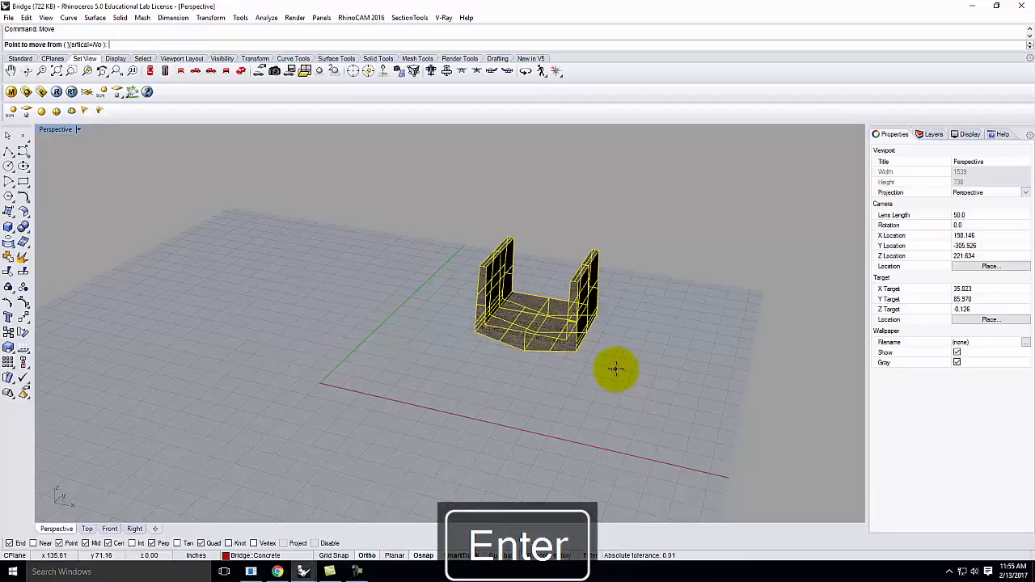
{"action": "scroll", "coordinate": [452, 348], "scroll_direction": "up", "scroll_amount": 5}
{"action": "left_click", "coordinate": [496, 296]}
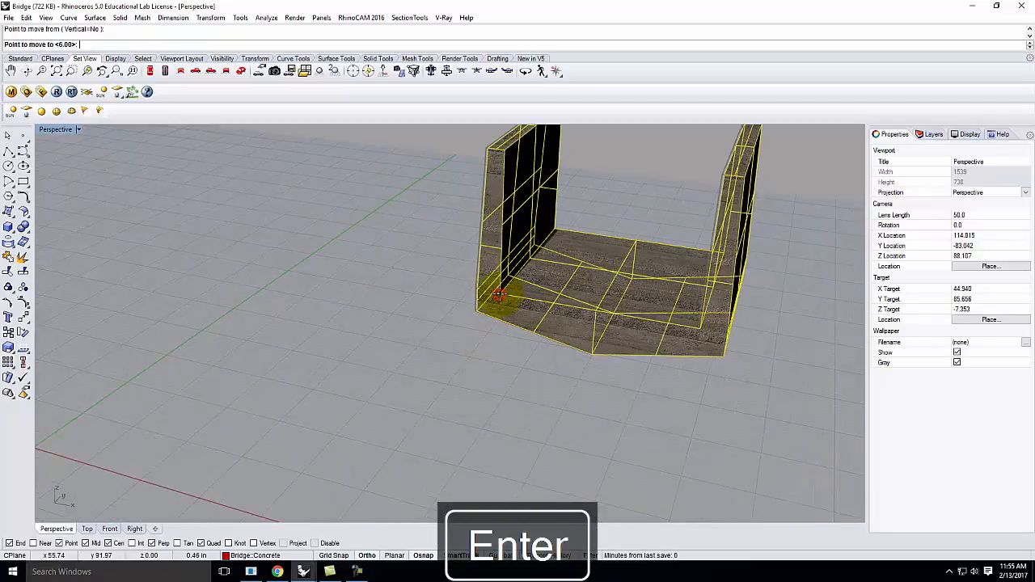
{"action": "type", "text": "0,0,0"}
{"action": "key", "text": "Return"}
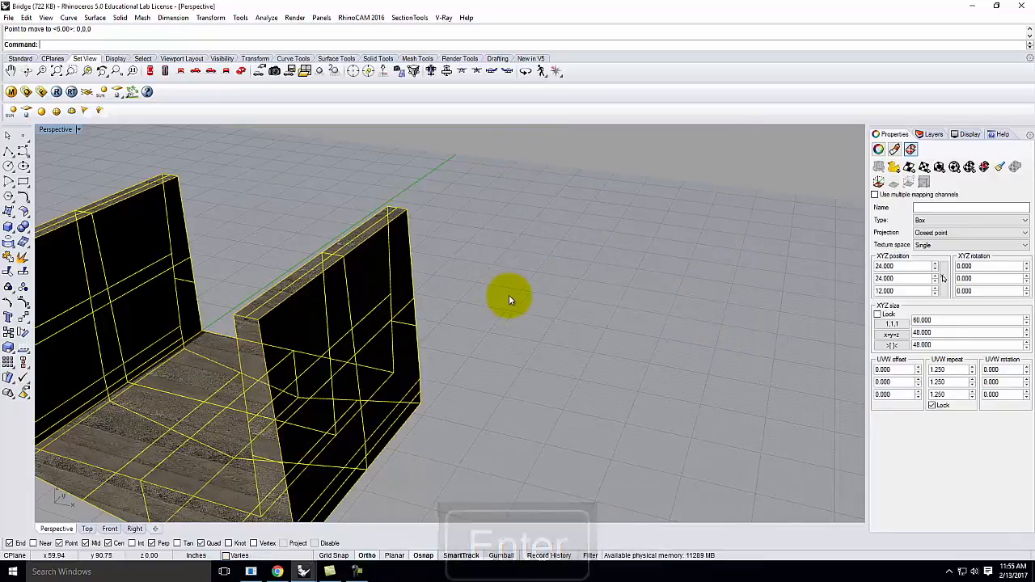
{"action": "scroll", "coordinate": [517, 291], "scroll_direction": "down", "scroll_amount": 5}
{"action": "left_click", "coordinate": [488, 245]}
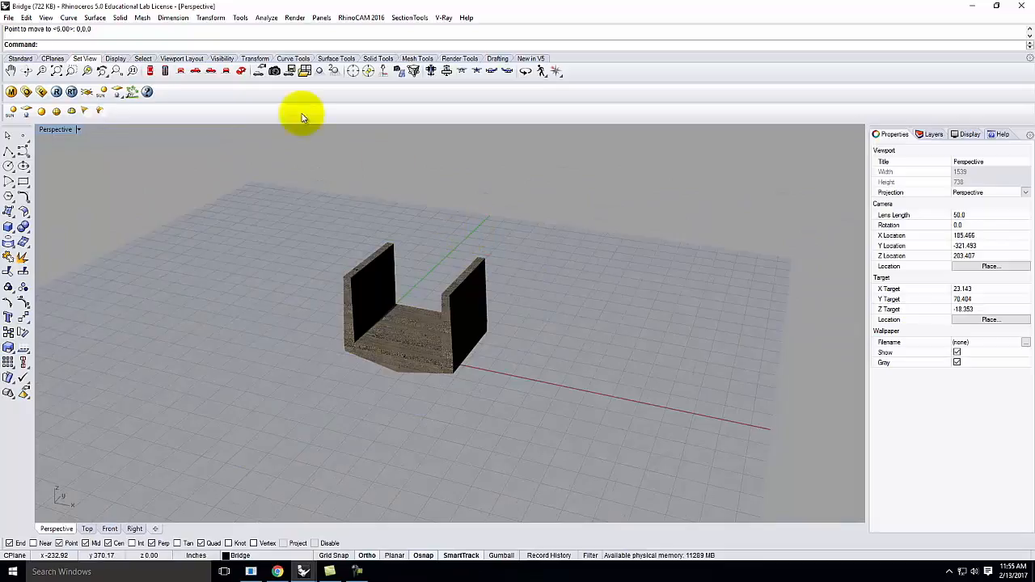
{"action": "left_click", "coordinate": [8, 17]}
{"action": "left_click", "coordinate": [25, 71]}
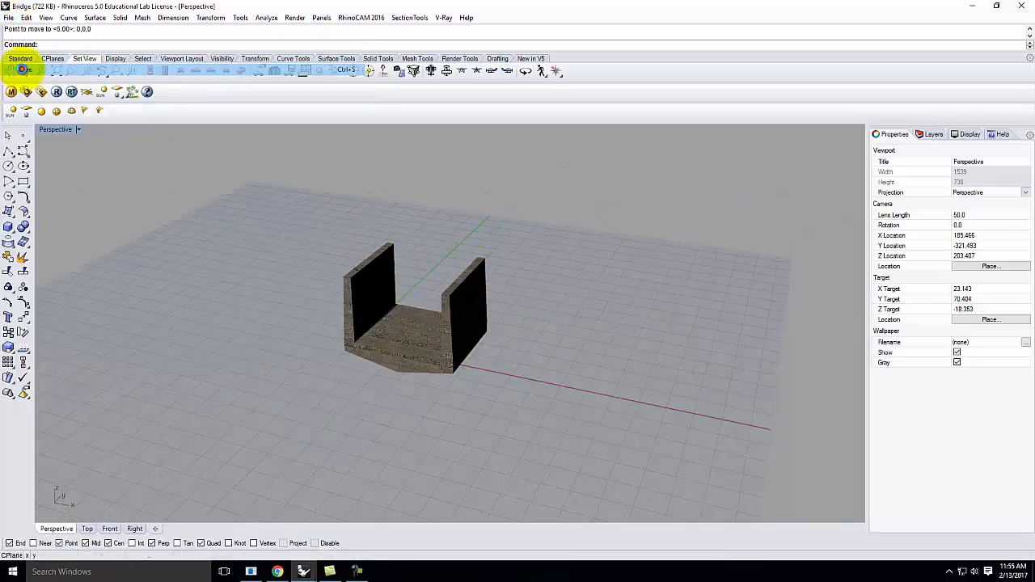
Step: Switch to the Final_Scene_ex207_S2017 file, maximize its Perspective viewport and start inserting a block instance
{"action": "left_click", "coordinate": [302, 570]}
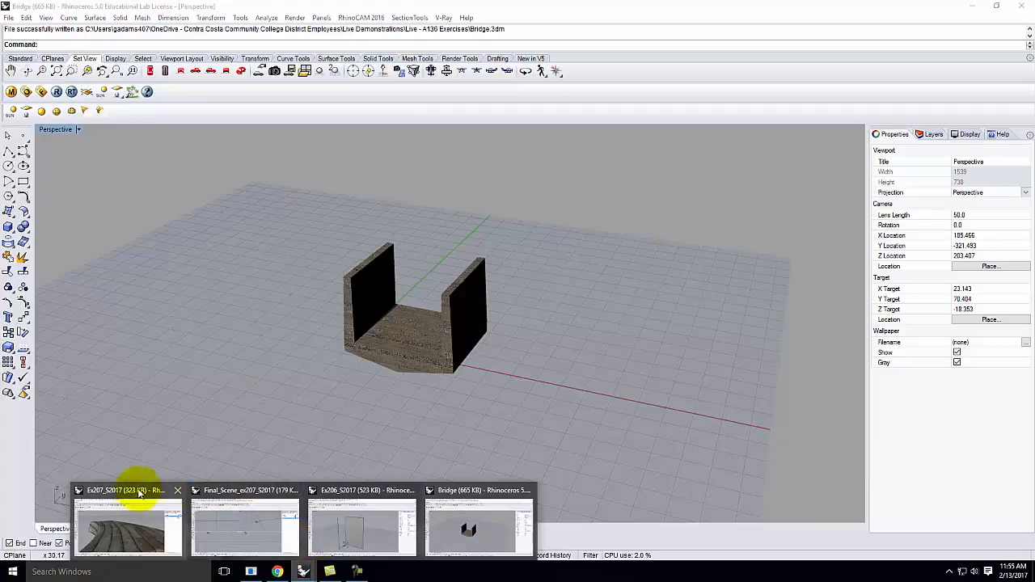
{"action": "left_click", "coordinate": [243, 528]}
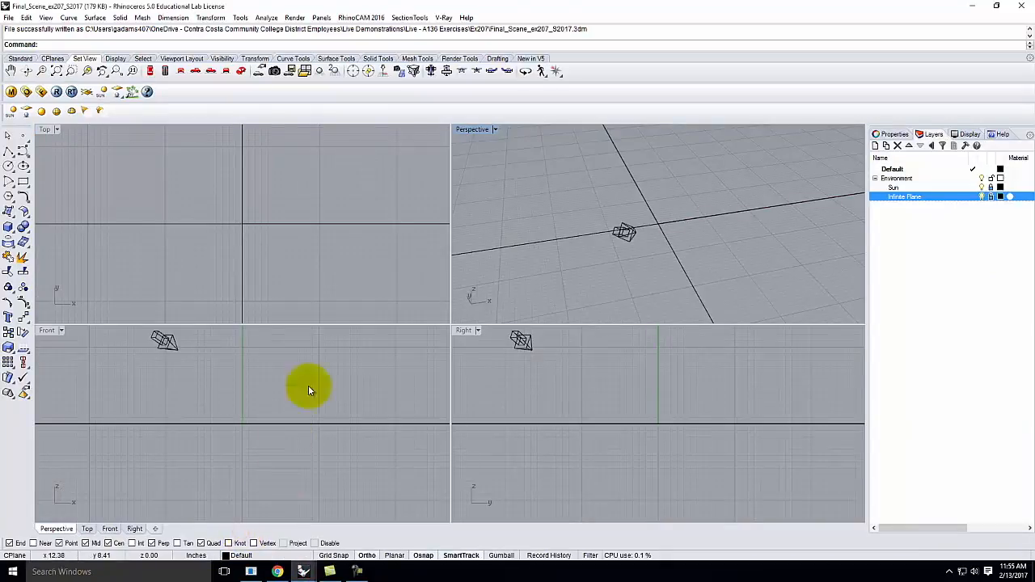
{"action": "double_click", "coordinate": [485, 129]}
{"action": "scroll", "coordinate": [289, 354], "scroll_direction": "down", "scroll_amount": 10}
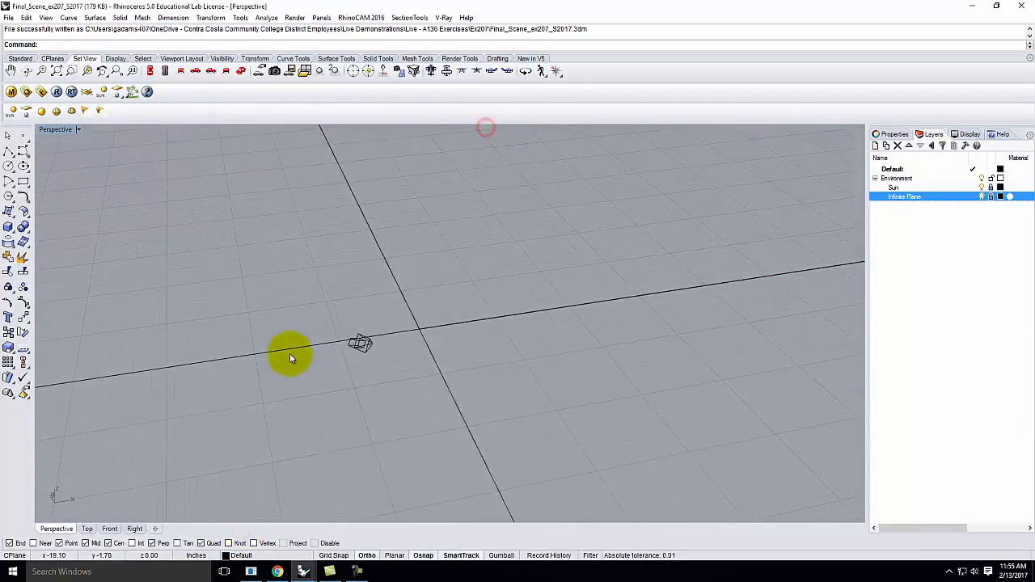
{"action": "left_click", "coordinate": [26, 18]}
{"action": "mouse_move", "coordinate": [81, 209]}
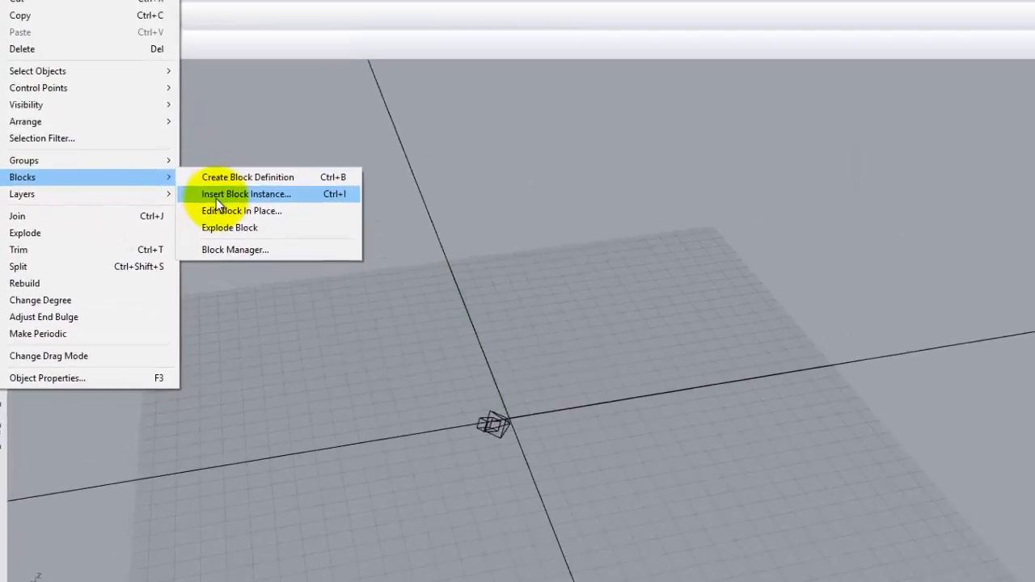
{"action": "left_click", "coordinate": [194, 220]}
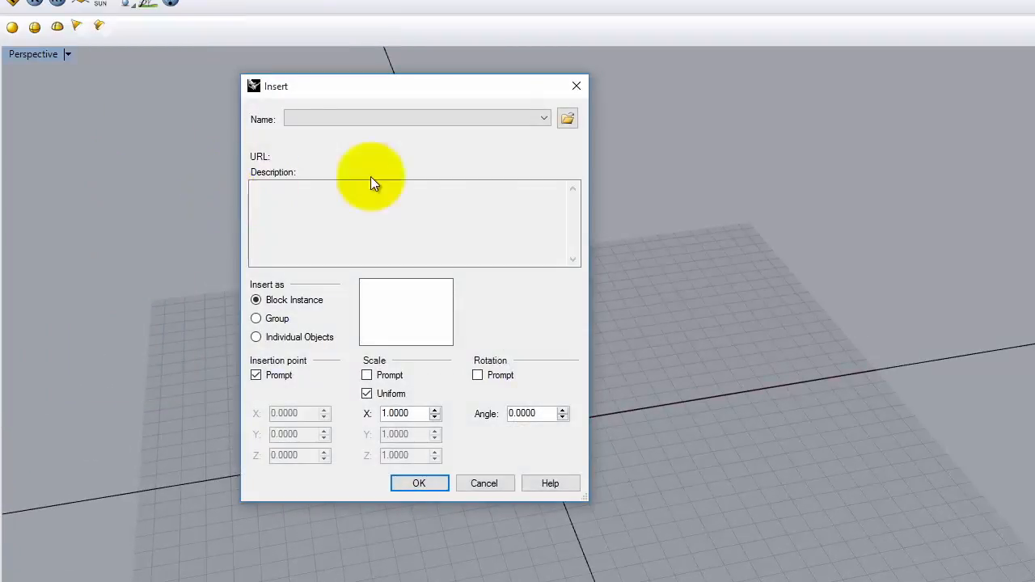
{"action": "left_click_drag", "start_coordinate": [356, 85], "coordinate": [456, 83]}
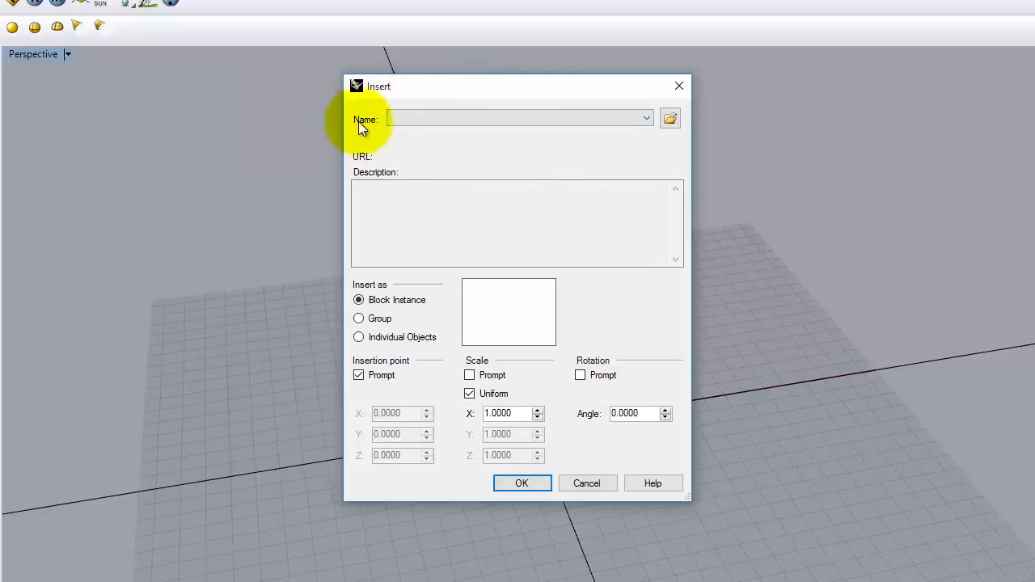
Step: Browse for the block's source file in Live Demonstrations > Live - A136 Exercises > Ex205
{"action": "left_click", "coordinate": [671, 119]}
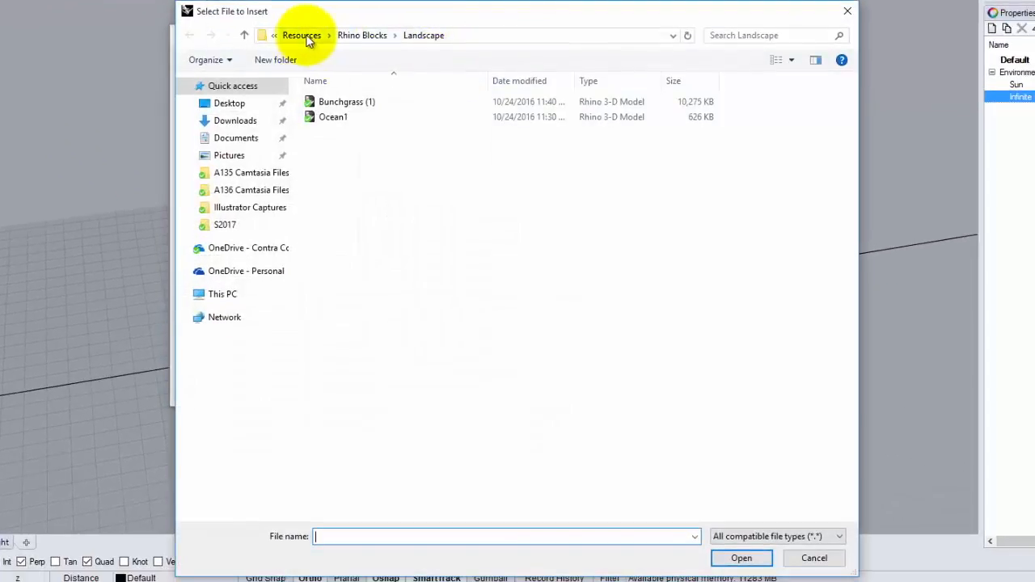
{"action": "left_click", "coordinate": [302, 36]}
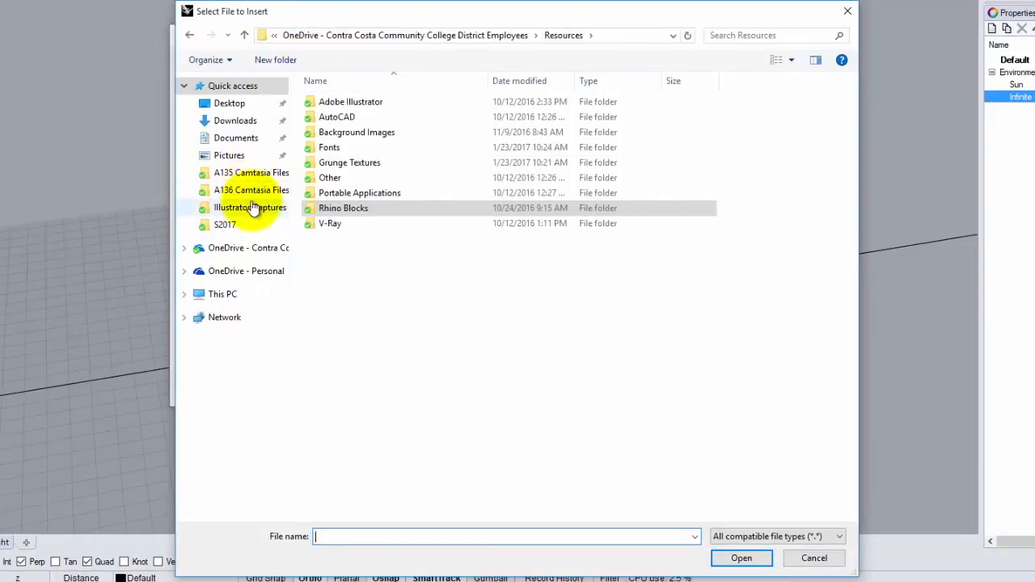
{"action": "left_click", "coordinate": [250, 248]}
{"action": "left_click", "coordinate": [353, 165]}
{"action": "double_click", "coordinate": [353, 165]}
{"action": "double_click", "coordinate": [340, 116]}
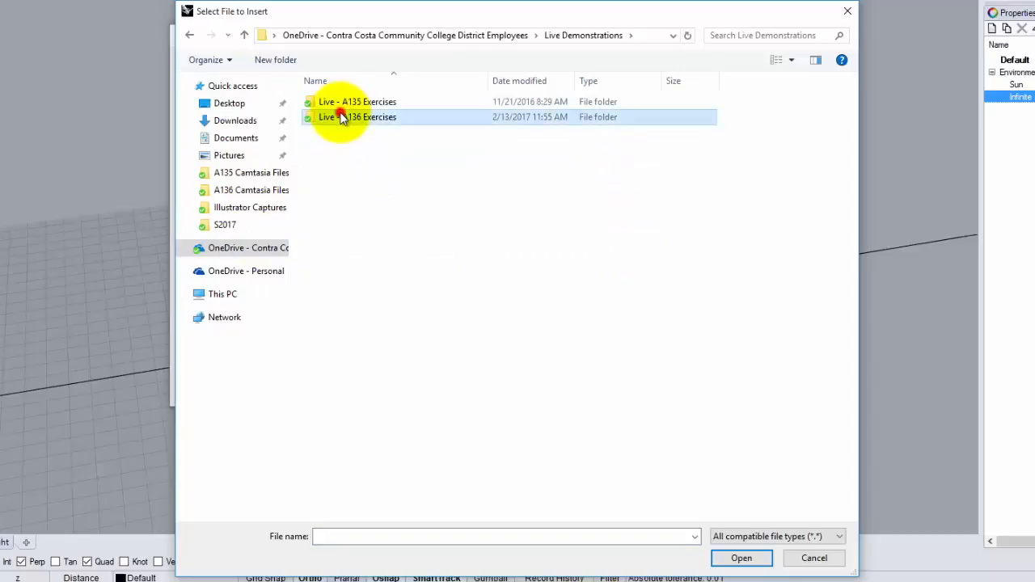
{"action": "double_click", "coordinate": [332, 148]}
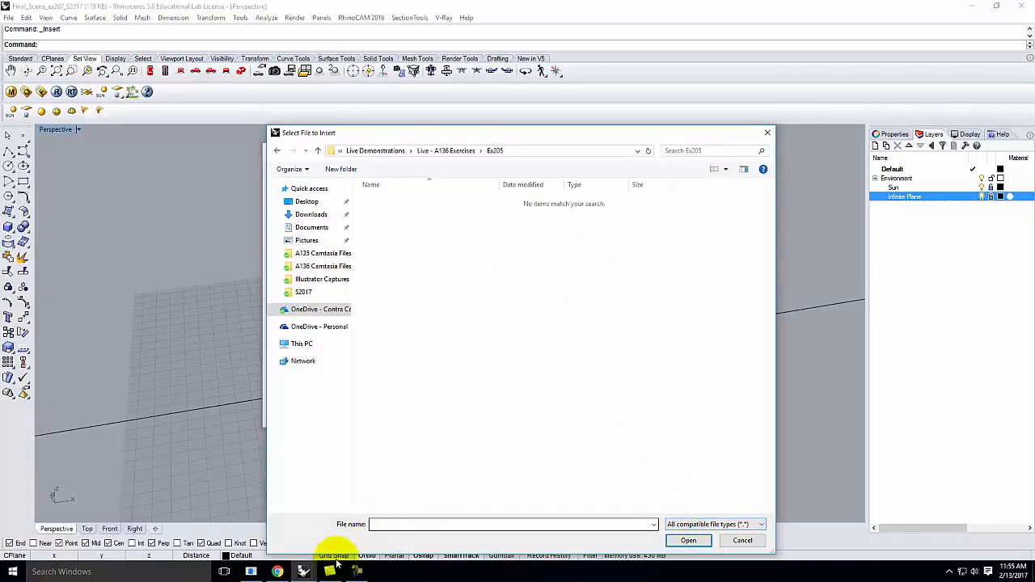
Step: Switch back to the Bridge file and save it as Bridge in the Ex205 folder
{"action": "mouse_move", "coordinate": [303, 570]}
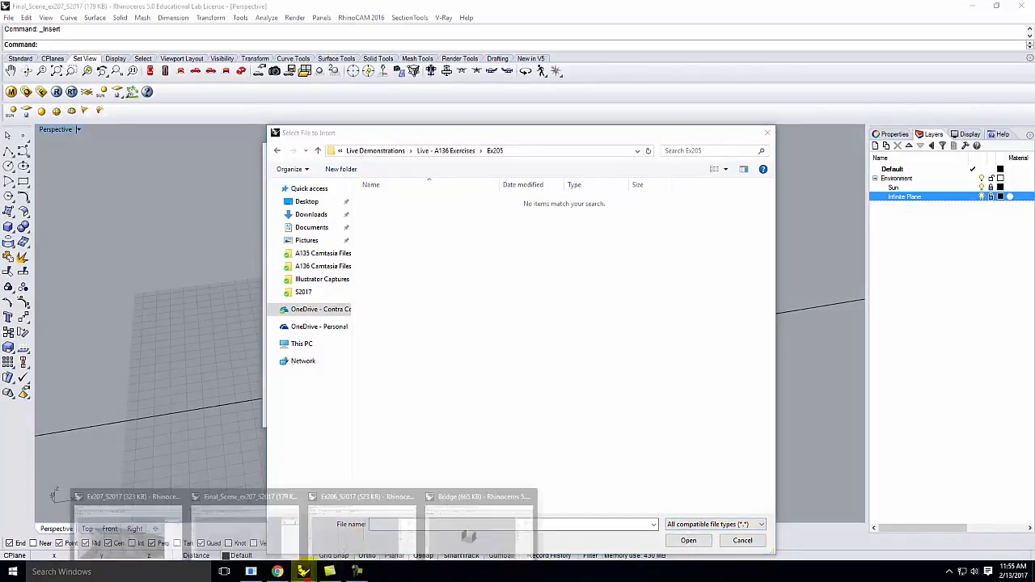
{"action": "left_click", "coordinate": [470, 534]}
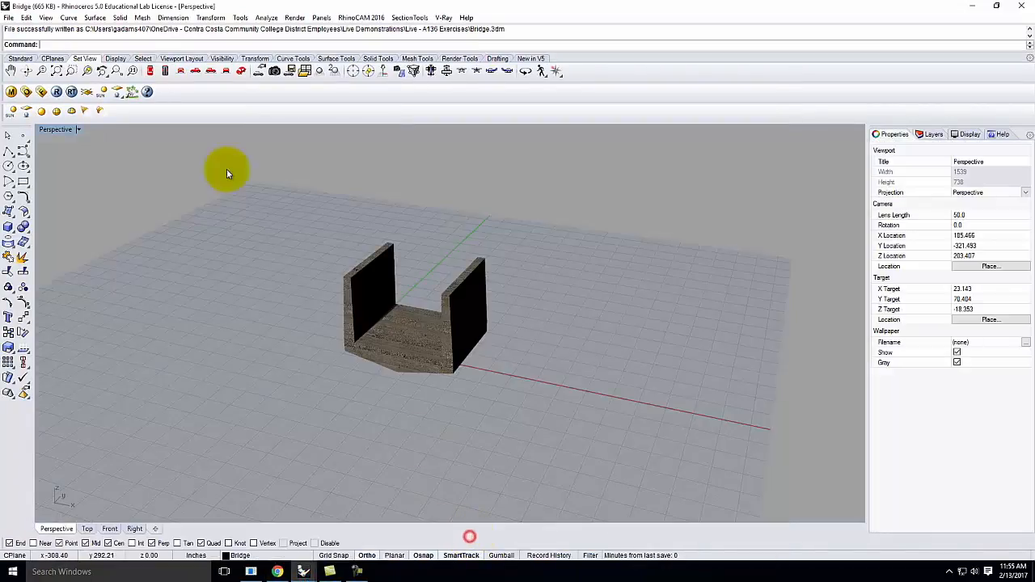
{"action": "left_click", "coordinate": [11, 17]}
{"action": "left_click", "coordinate": [49, 102]}
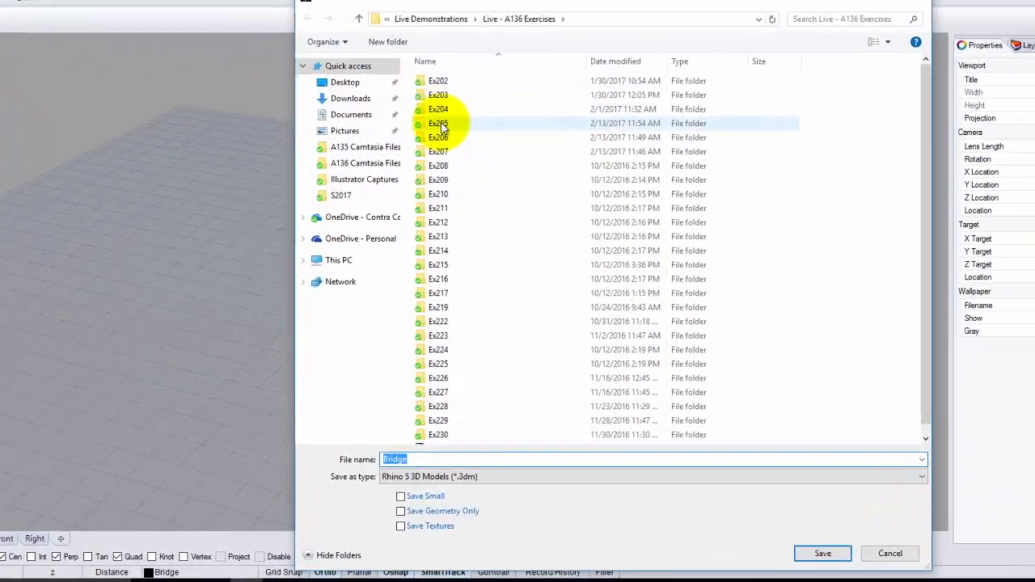
{"action": "double_click", "coordinate": [453, 171]}
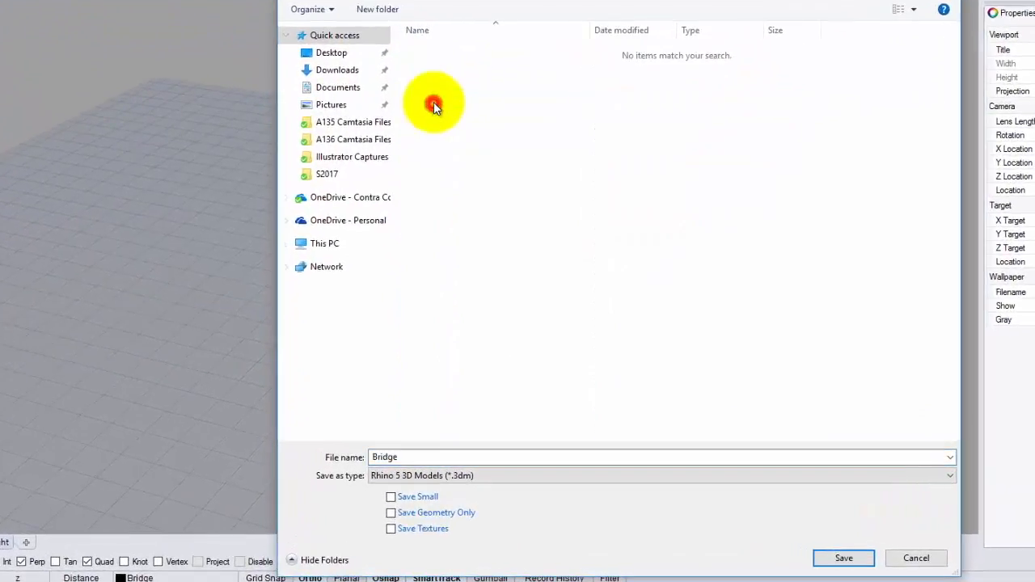
{"action": "left_click", "coordinate": [866, 558]}
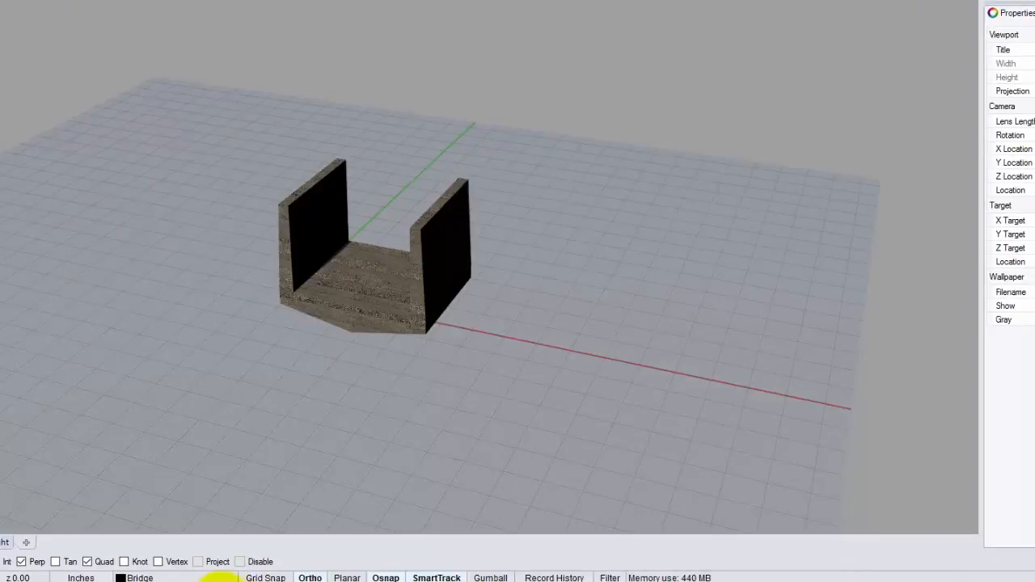
Step: Return to Final_Scene_ex207_S2017 and choose the Bridge file from Ex205 as the file to insert
{"action": "mouse_move", "coordinate": [207, 496]}
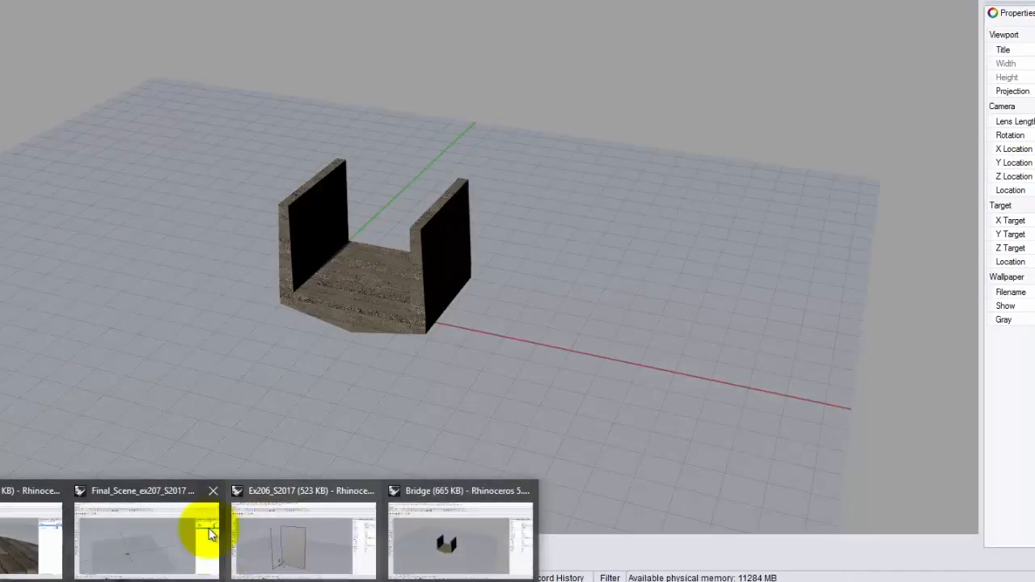
{"action": "left_click", "coordinate": [151, 538]}
{"action": "left_click", "coordinate": [322, 104]}
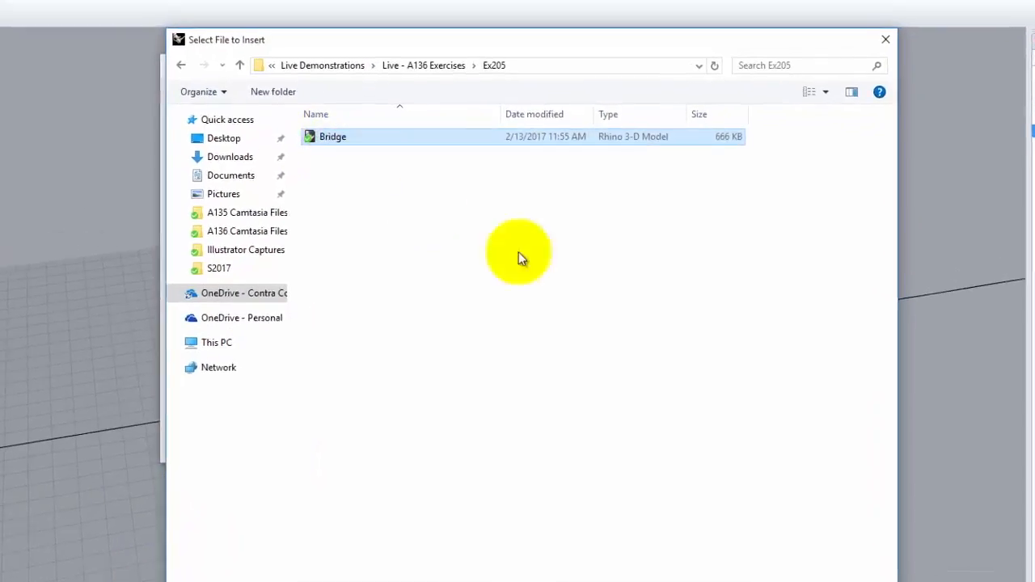
{"action": "left_click", "coordinate": [768, 578]}
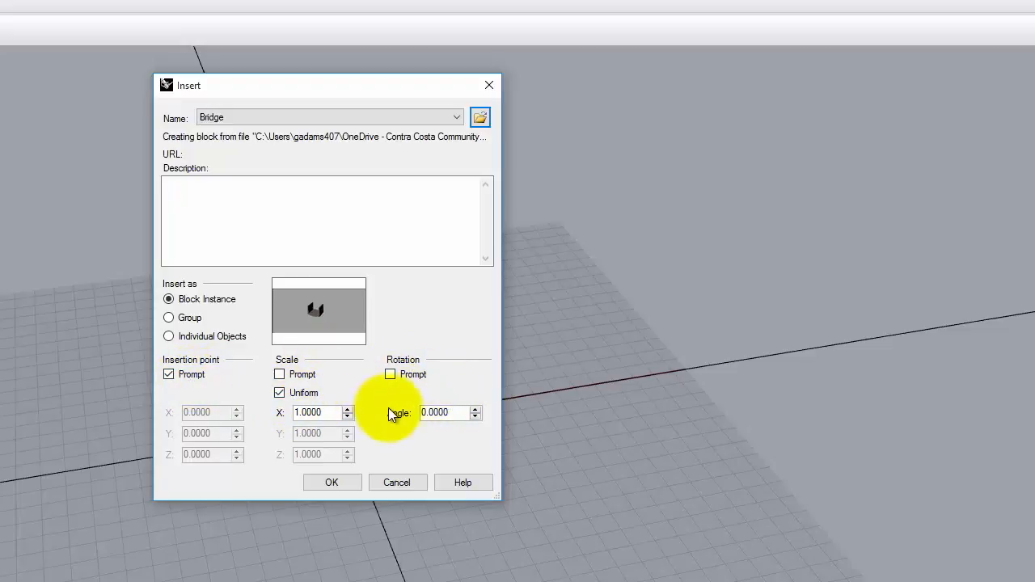
Step: Insert the Bridge file as a linked block with reference layer style and place it on the grid beside the origin
{"action": "left_click", "coordinate": [333, 482]}
{"action": "left_click_drag", "start_coordinate": [481, 107], "coordinate": [553, 119]}
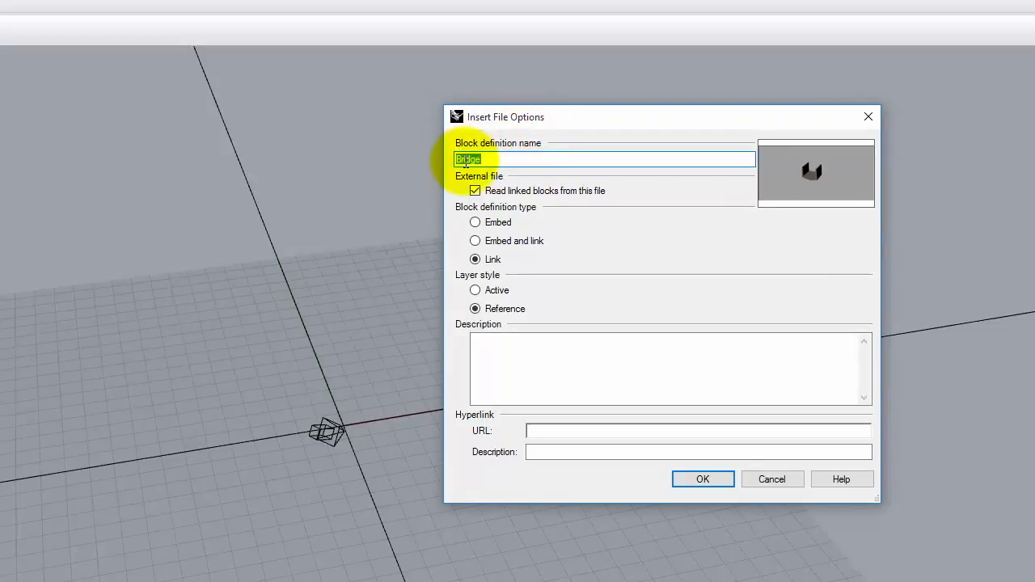
{"action": "mouse_move", "coordinate": [528, 200]}
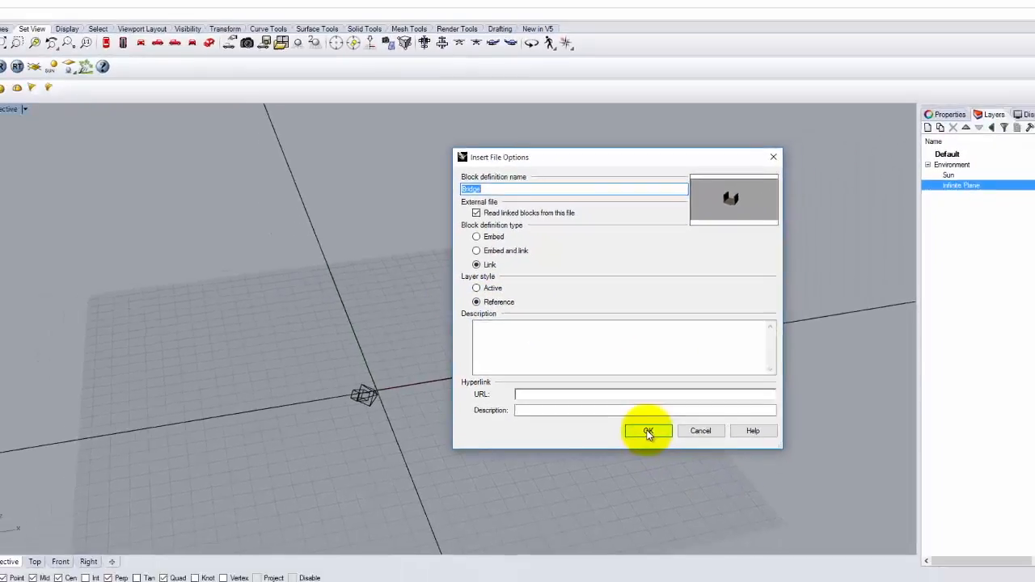
{"action": "left_click", "coordinate": [703, 479]}
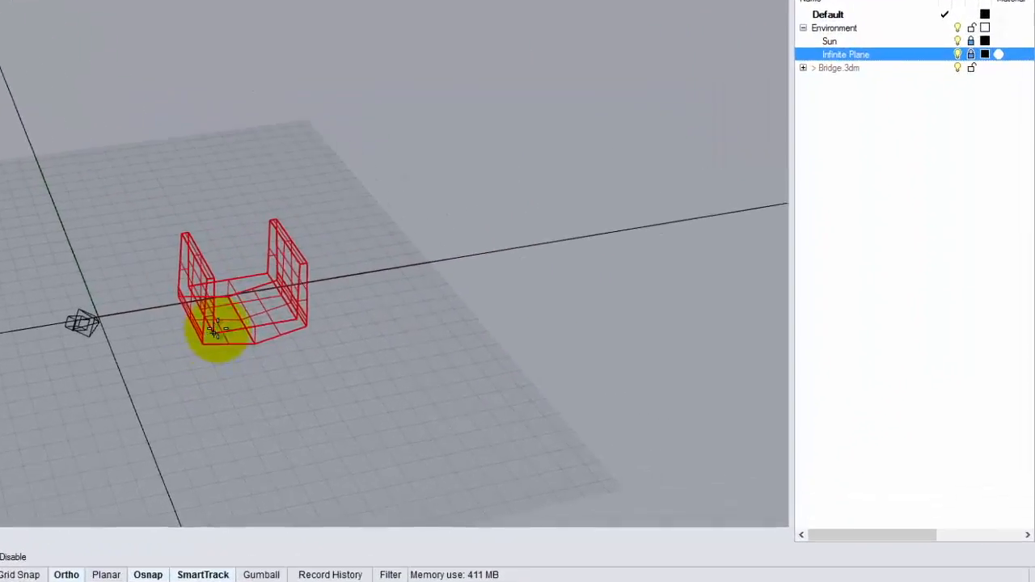
{"action": "left_click", "coordinate": [214, 327]}
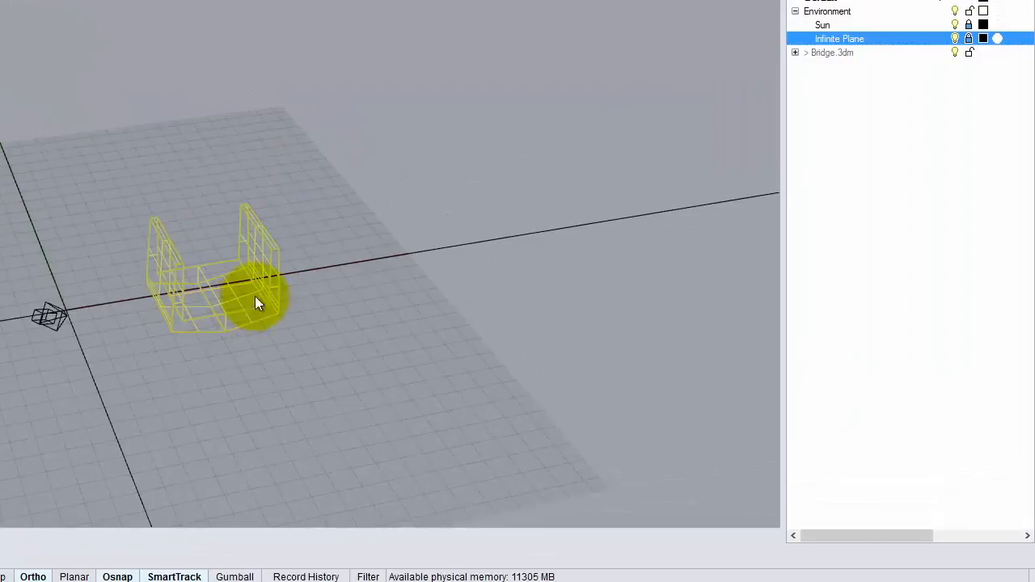
Step: Expand the Bridge.3dm reference layer and check its Bridge and Concrete sublayers
{"action": "left_click", "coordinate": [874, 101]}
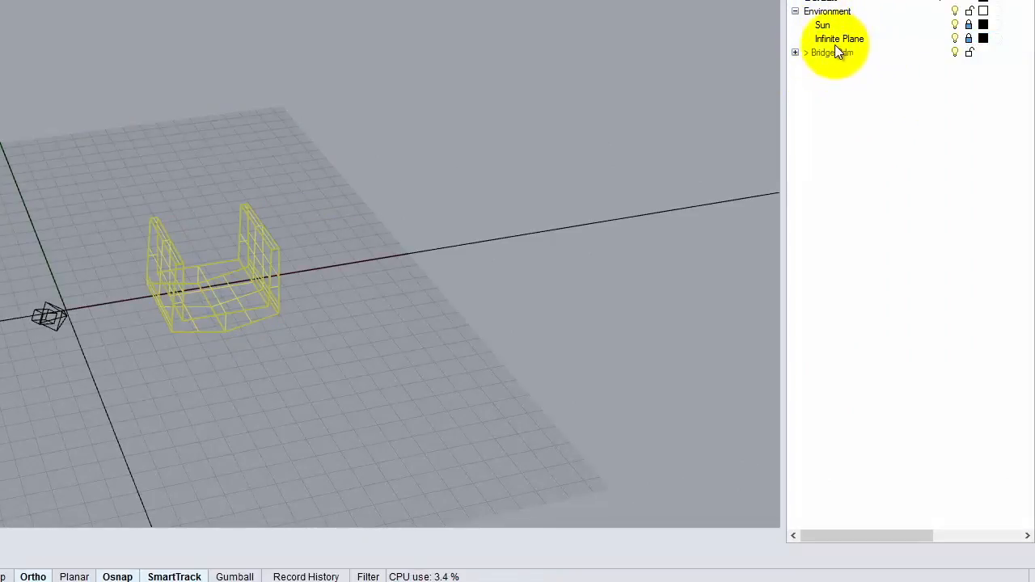
{"action": "left_click", "coordinate": [795, 52]}
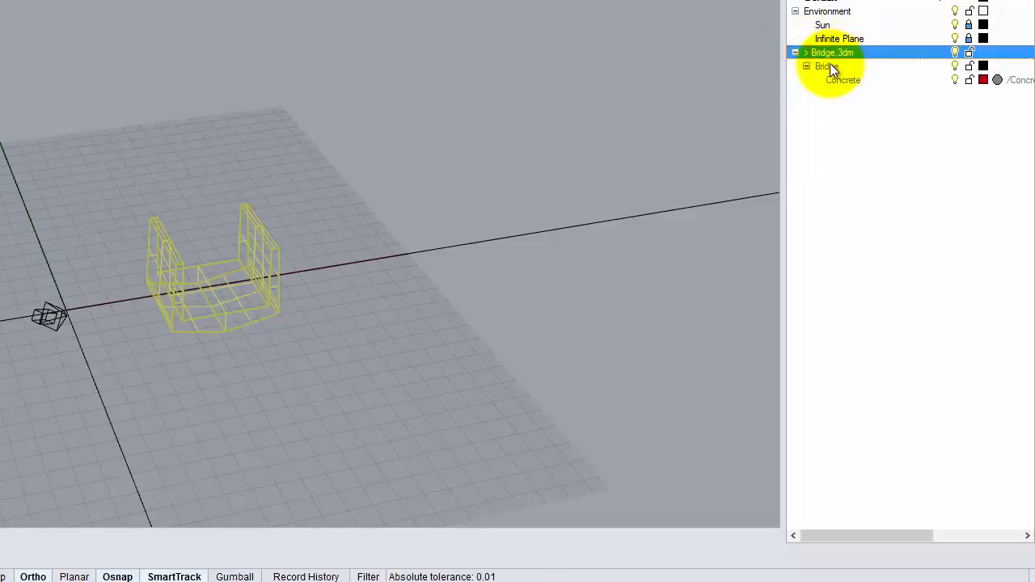
{"action": "left_click", "coordinate": [828, 68]}
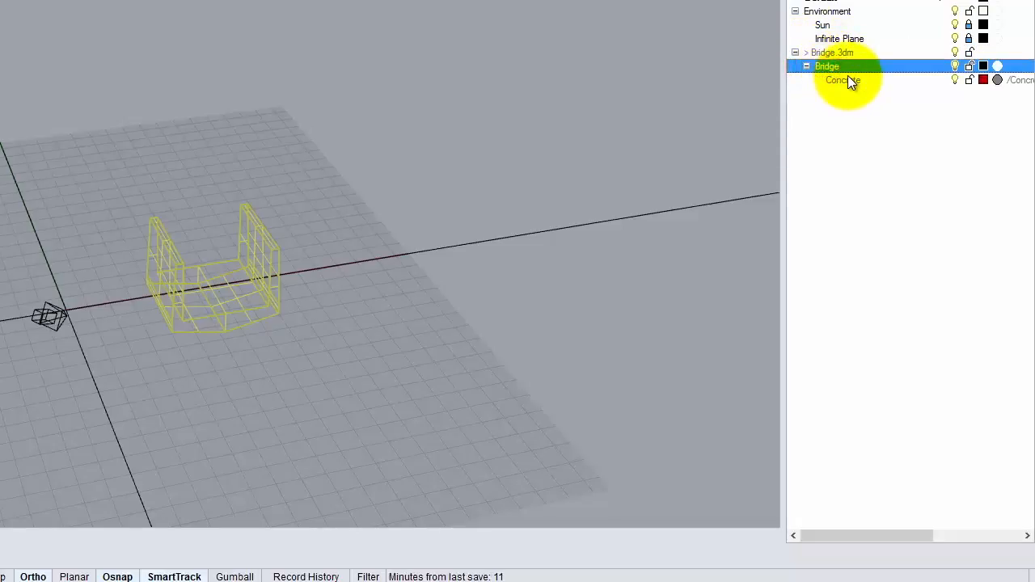
{"action": "left_click", "coordinate": [845, 81]}
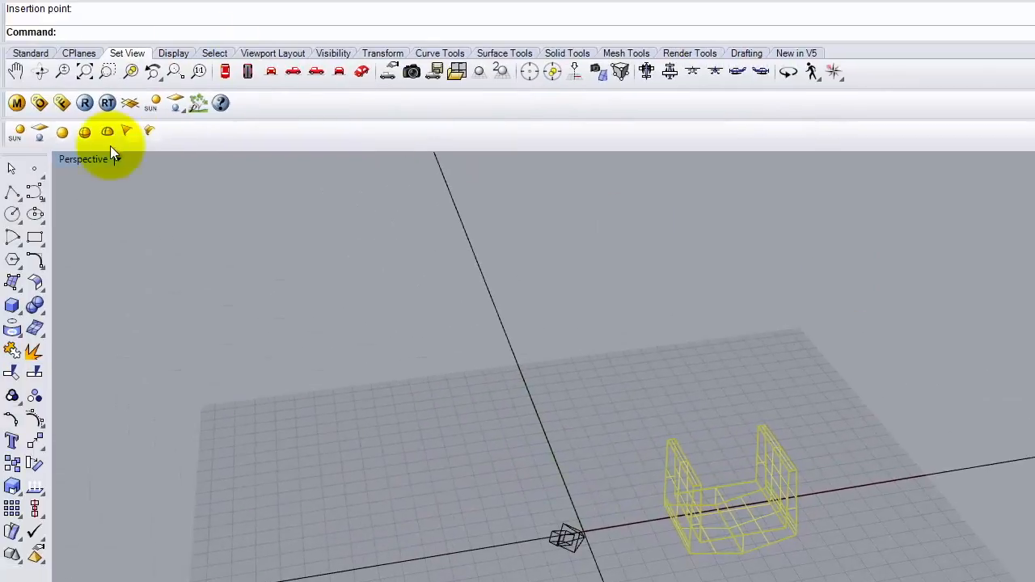
Step: Switch the Perspective viewport to rendered display and inspect the block's concrete texture up close
{"action": "left_click", "coordinate": [117, 160]}
{"action": "left_click", "coordinate": [128, 237]}
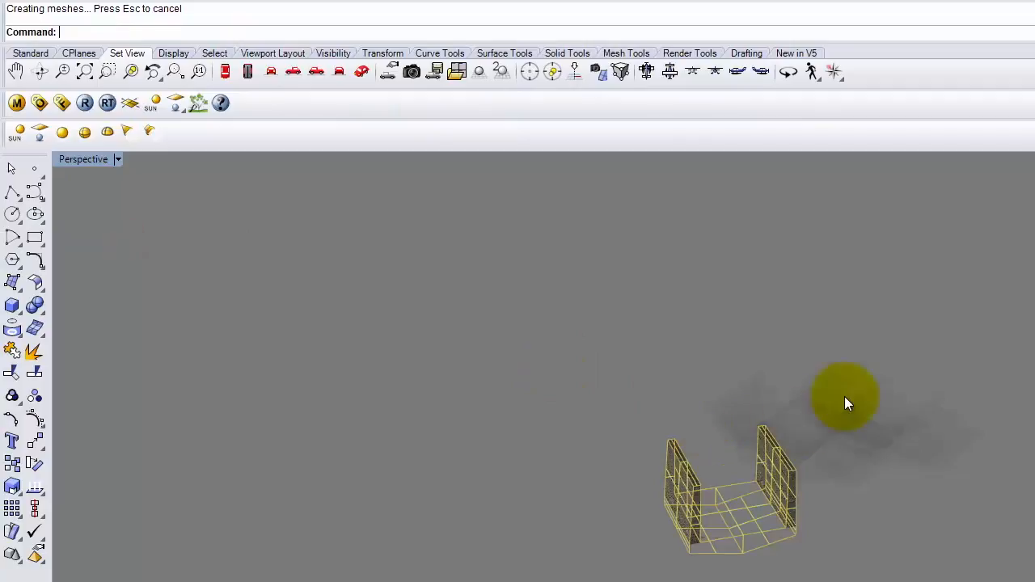
{"action": "right_click_drag", "start_coordinate": [943, 478], "coordinate": [742, 456]}
{"action": "scroll", "coordinate": [685, 506], "scroll_direction": "up", "scroll_amount": 6}
{"action": "right_click_drag", "start_coordinate": [652, 506], "coordinate": [758, 484]}
{"action": "scroll", "coordinate": [710, 446], "scroll_direction": "up", "scroll_amount": 5}
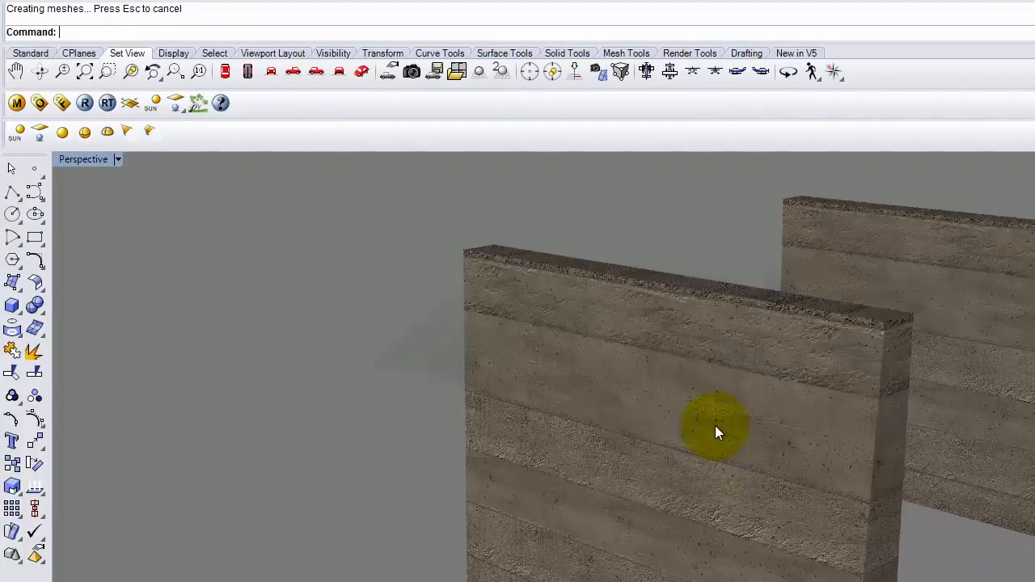
Step: Move the bridge block from a point on its deck edge to coordinates 0,0,10'
{"action": "left_click", "coordinate": [729, 435]}
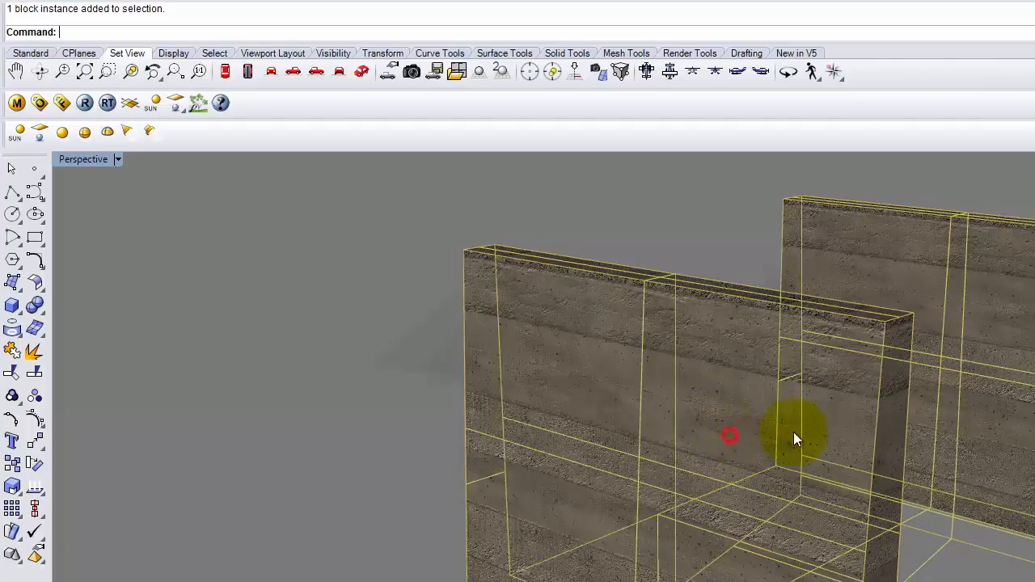
{"action": "scroll", "coordinate": [762, 477], "scroll_direction": "down", "scroll_amount": 5}
{"action": "key", "text": "Return"}
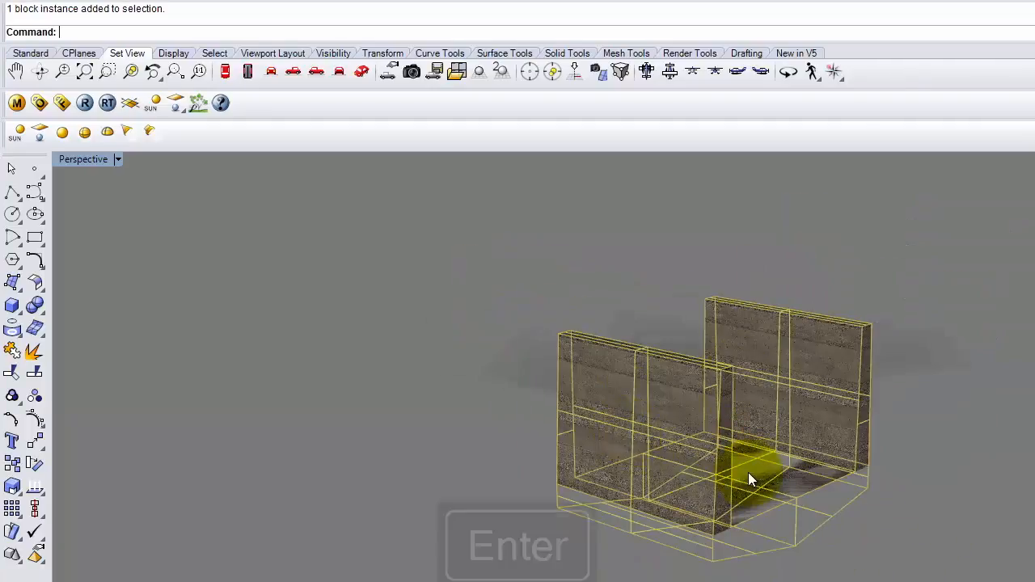
{"action": "left_click", "coordinate": [794, 485]}
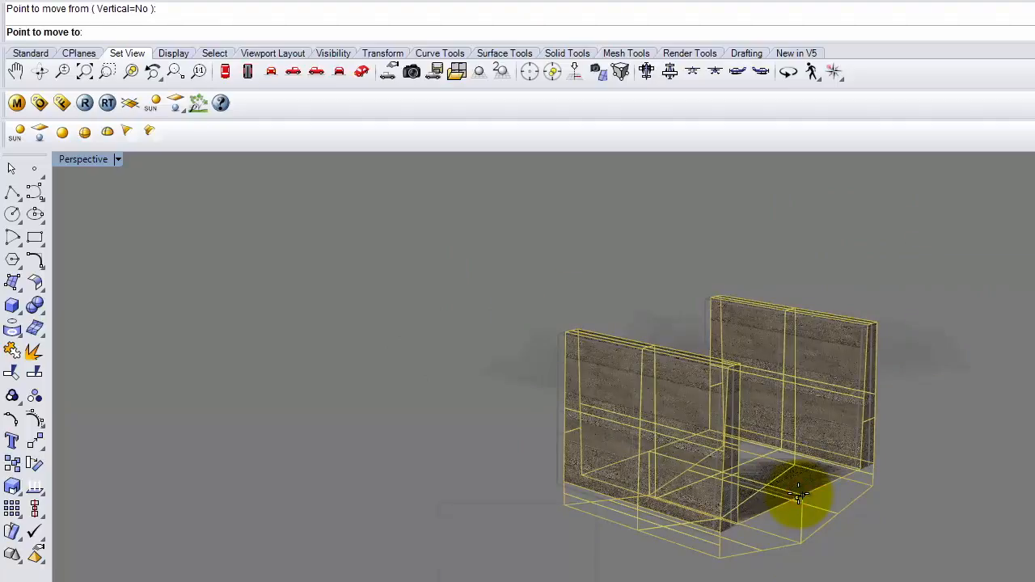
{"action": "type", "text": "0,0,10'"}
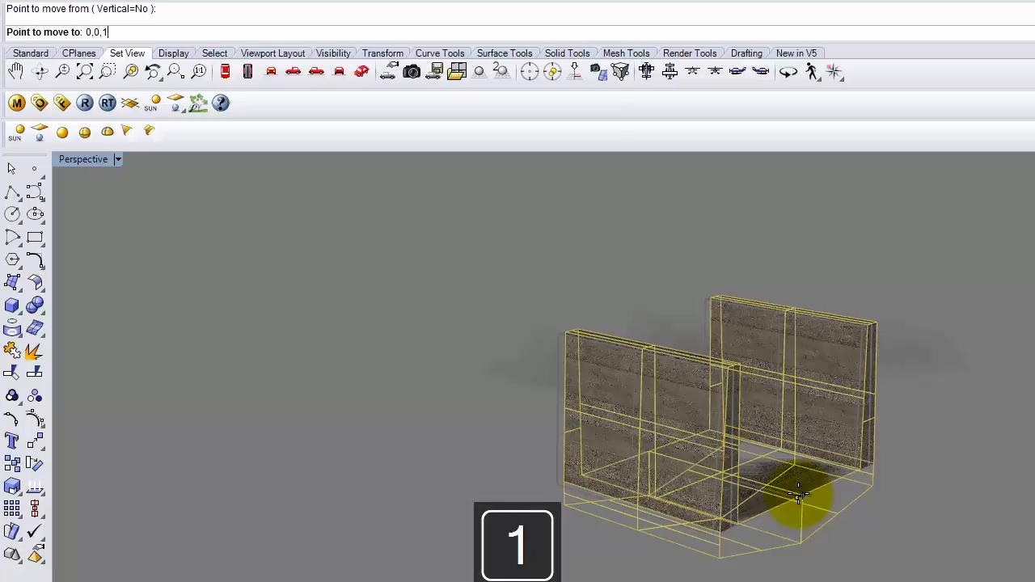
{"action": "key", "text": "Return"}
Step: Zoom the scene to its extents and close in on the bridge block above the ground plane
{"action": "type", "text": "z"}
{"action": "key", "text": "Return"}
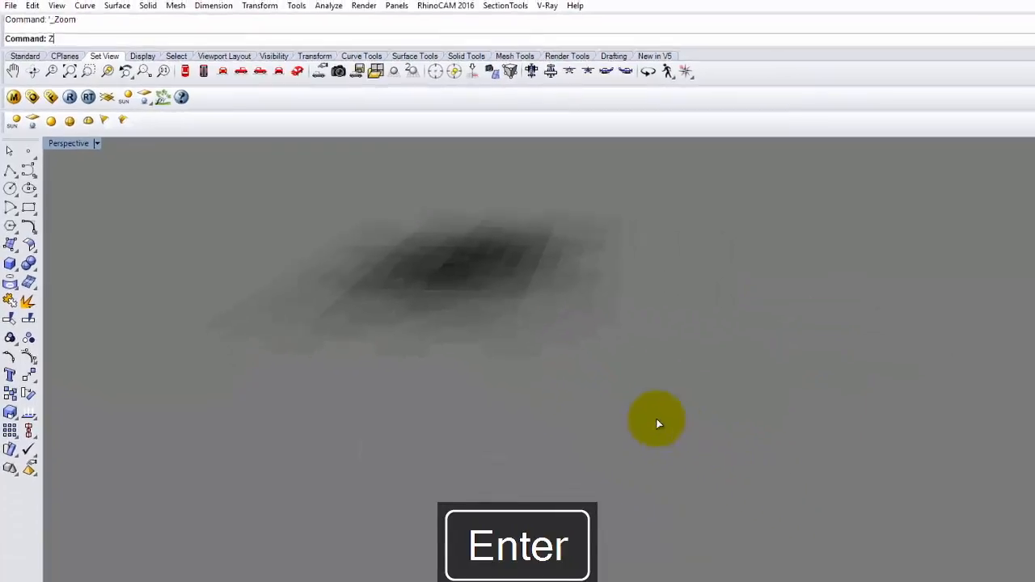
{"action": "type", "text": "e"}
{"action": "key", "text": "Return"}
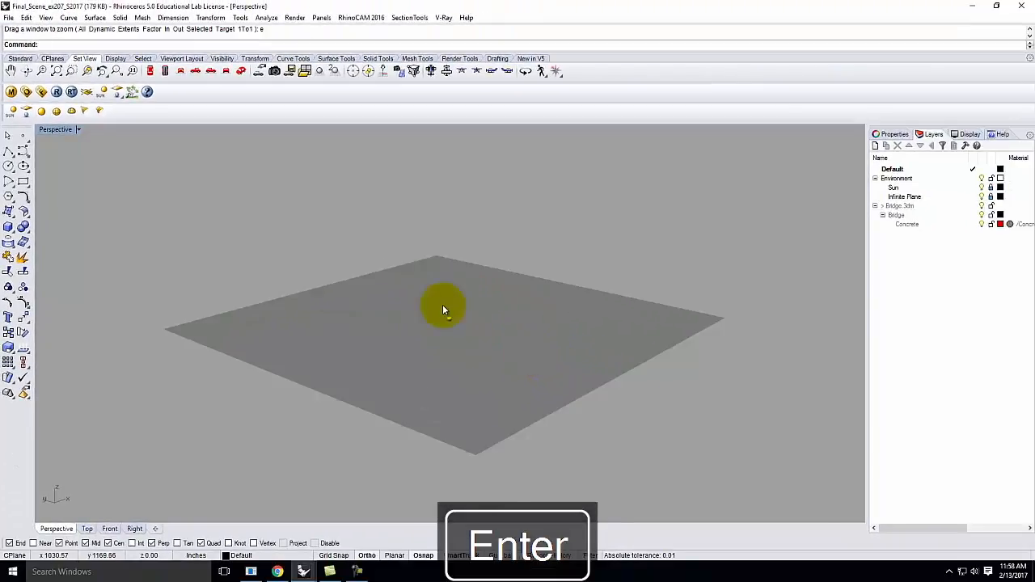
{"action": "scroll", "coordinate": [444, 311], "scroll_direction": "up", "scroll_amount": 14}
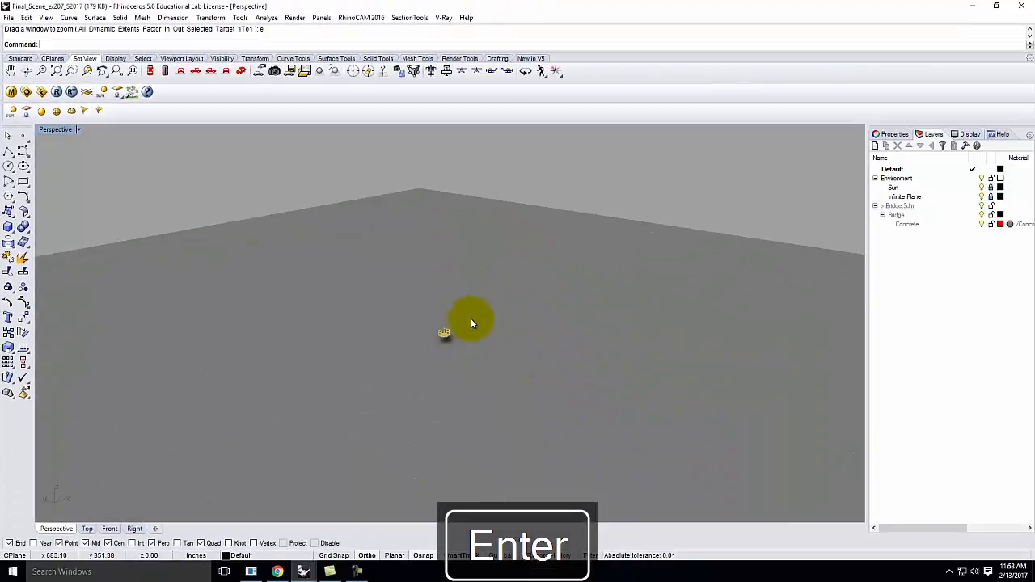
{"action": "right_click_drag", "start_coordinate": [470, 323], "coordinate": [492, 303]}
{"action": "scroll", "coordinate": [451, 306], "scroll_direction": "up", "scroll_amount": 8}
{"action": "left_click", "coordinate": [491, 301]}
{"action": "scroll", "coordinate": [490, 302], "scroll_direction": "up", "scroll_amount": 8}
{"action": "right_click_drag", "start_coordinate": [302, 419], "coordinate": [374, 391]}
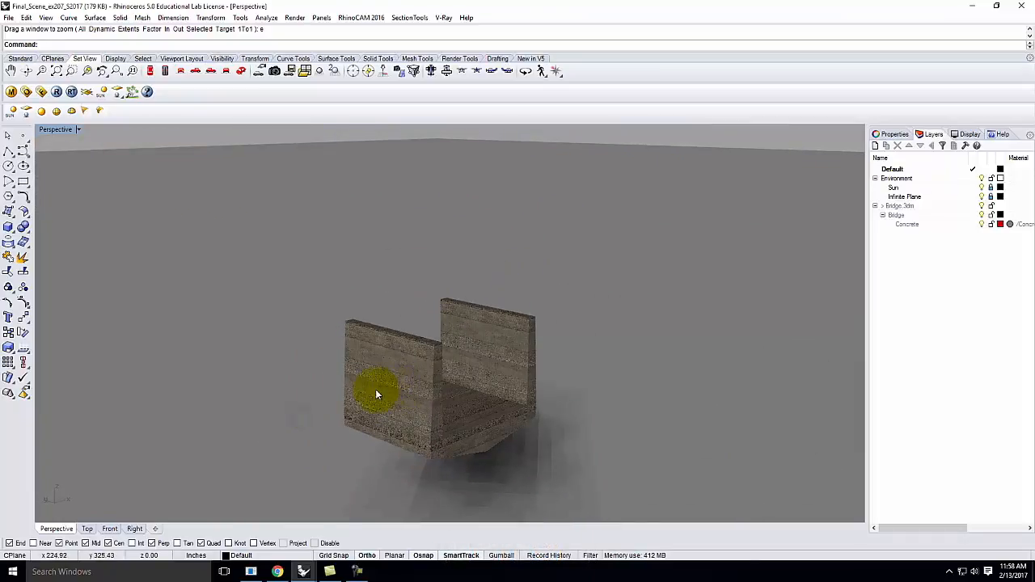
Step: Copy the bridge block repeatedly end to end from the front wall's top corner, extending it into one long continuous bridge
{"action": "left_click", "coordinate": [374, 389]}
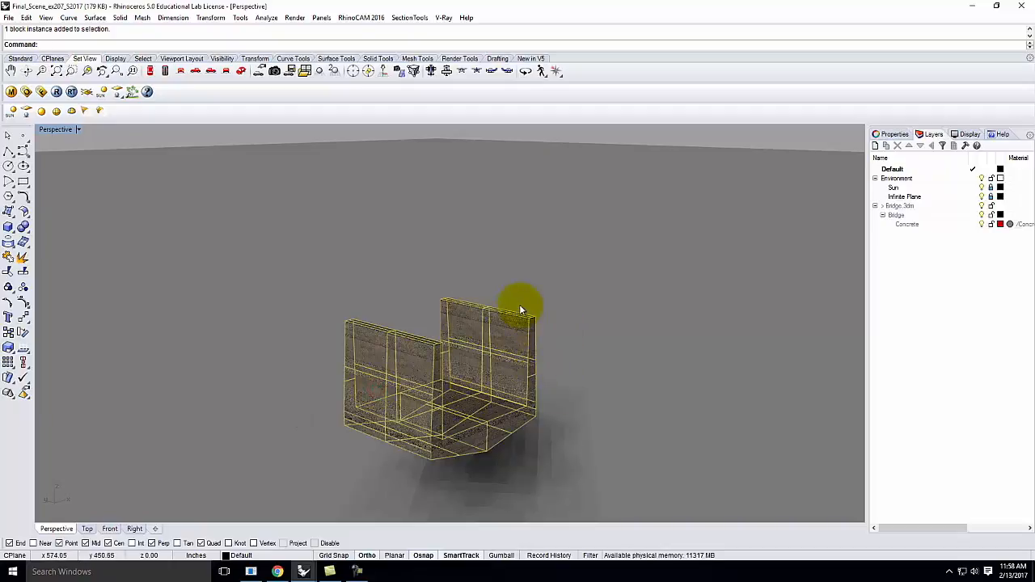
{"action": "type", "text": "copy"}
{"action": "key", "text": "Return"}
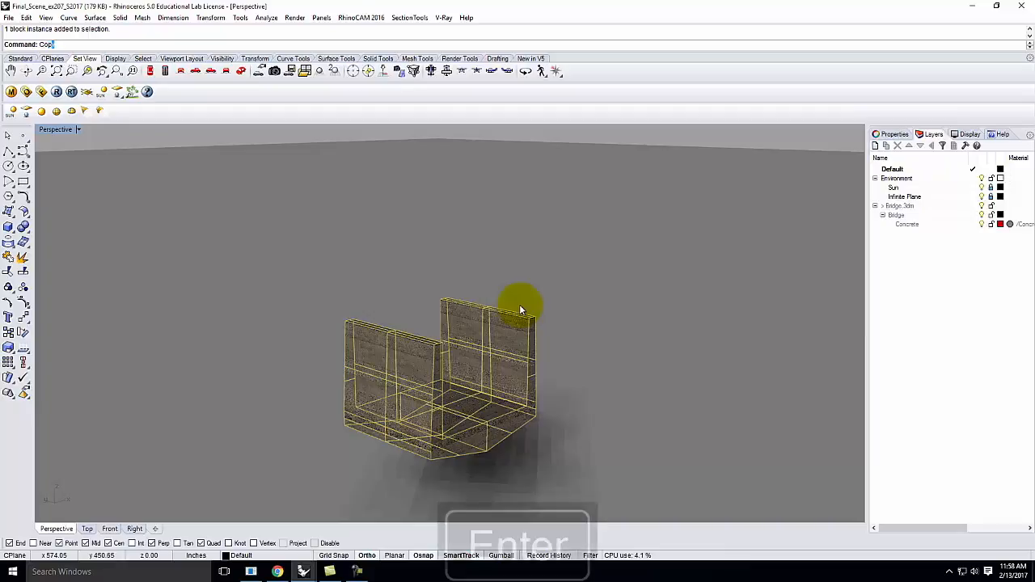
{"action": "scroll", "coordinate": [441, 340], "scroll_direction": "up", "scroll_amount": 4}
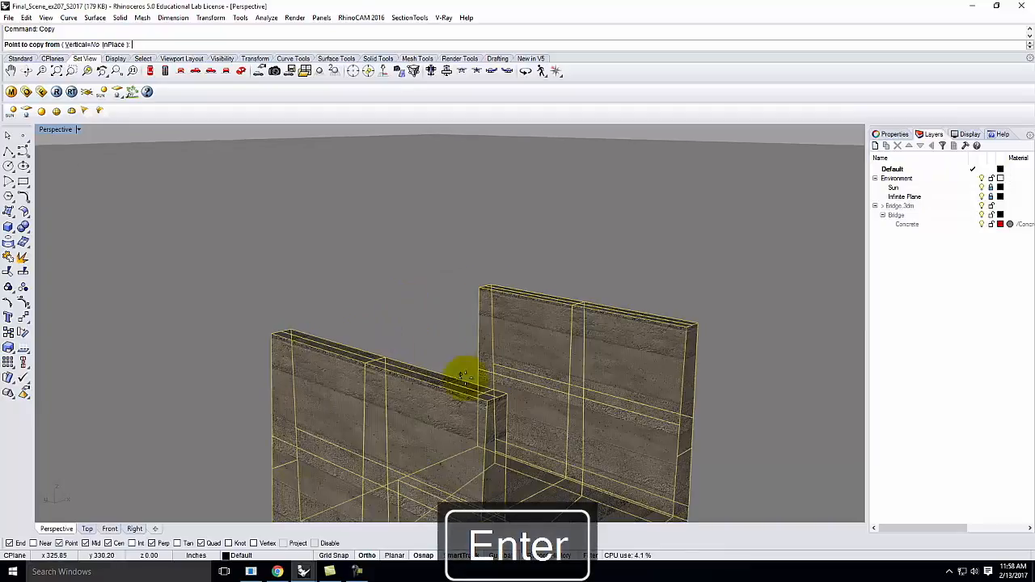
{"action": "left_click", "coordinate": [489, 404]}
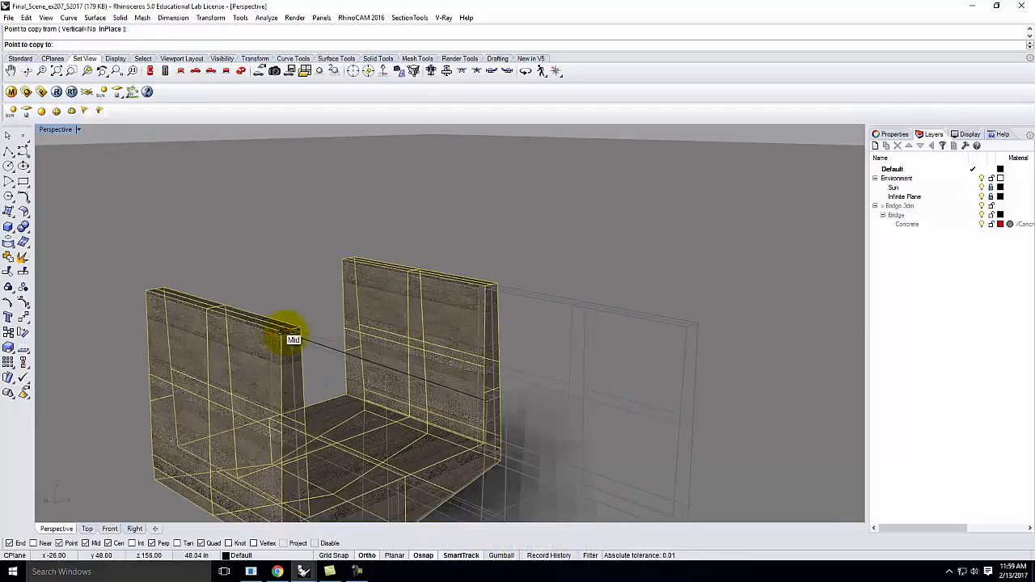
{"action": "left_click", "coordinate": [138, 294]}
{"action": "scroll", "coordinate": [402, 364], "scroll_direction": "down", "scroll_amount": 5}
{"action": "scroll", "coordinate": [203, 301], "scroll_direction": "up", "scroll_amount": 6}
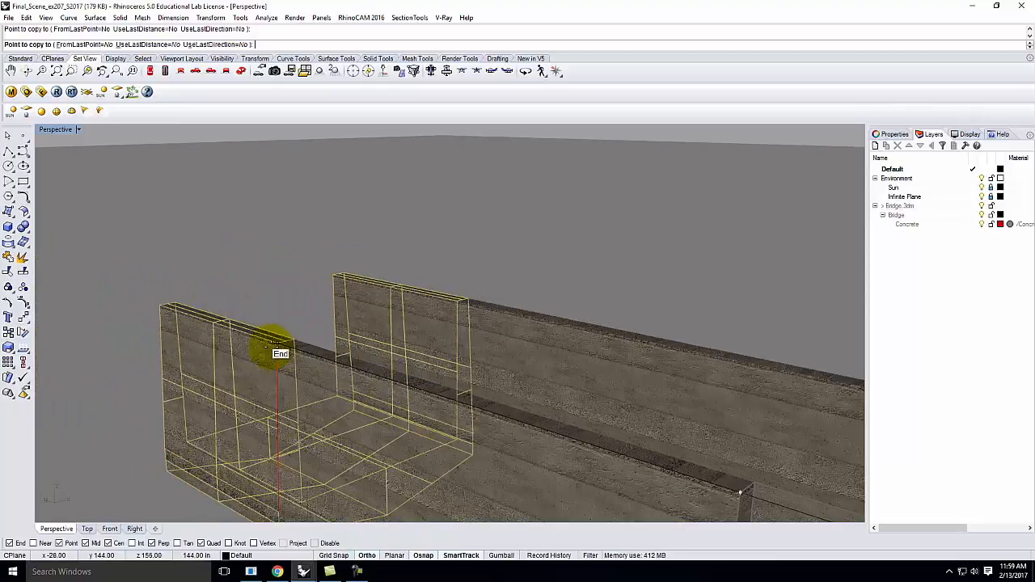
{"action": "scroll", "coordinate": [178, 303], "scroll_direction": "down", "scroll_amount": 3}
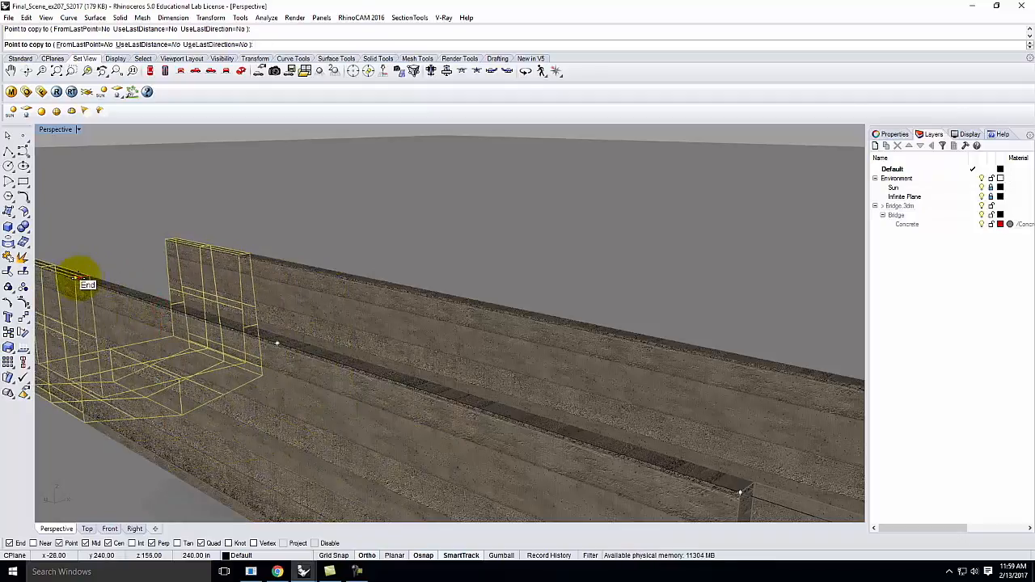
{"action": "left_click", "coordinate": [79, 277]}
{"action": "scroll", "coordinate": [254, 238], "scroll_direction": "down", "scroll_amount": 8}
{"action": "key", "text": "Escape"}
{"action": "key", "text": "Escape"}
Step: Save the final scene and switch back to the Bridge file with its single section in view
{"action": "mouse_move", "coordinate": [590, 323]}
{"action": "right_mouse_down"}
{"action": "mouse_move", "coordinate": [426, 323]}
{"action": "mouse_move", "coordinate": [541, 351]}
{"action": "mouse_move", "coordinate": [596, 324]}
{"action": "right_mouse_up"}
{"action": "scroll", "coordinate": [449, 354], "scroll_direction": "up", "scroll_amount": 5}
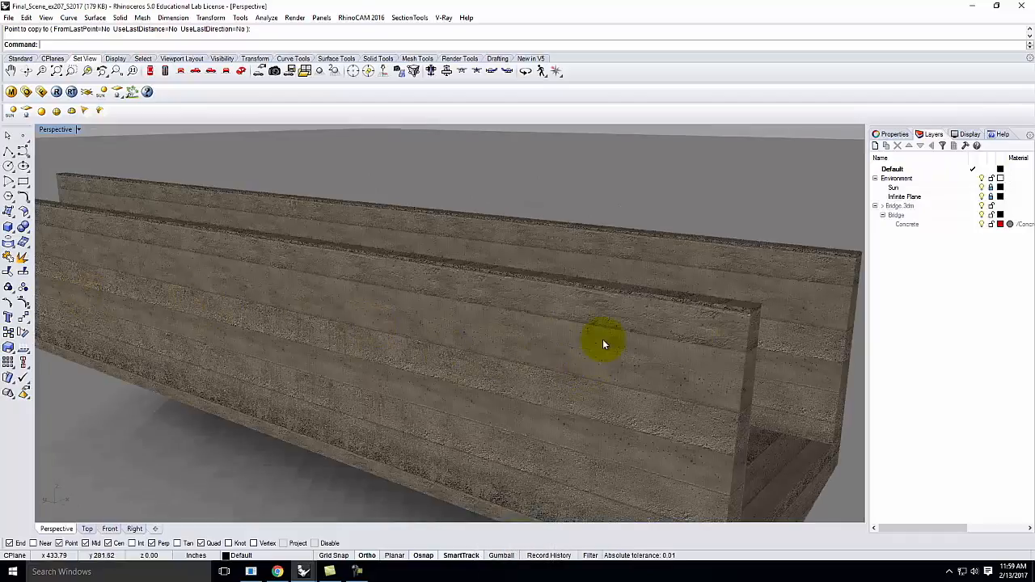
{"action": "scroll", "coordinate": [603, 339], "scroll_direction": "down", "scroll_amount": 5}
{"action": "right_click_drag", "start_coordinate": [602, 338], "coordinate": [578, 338]}
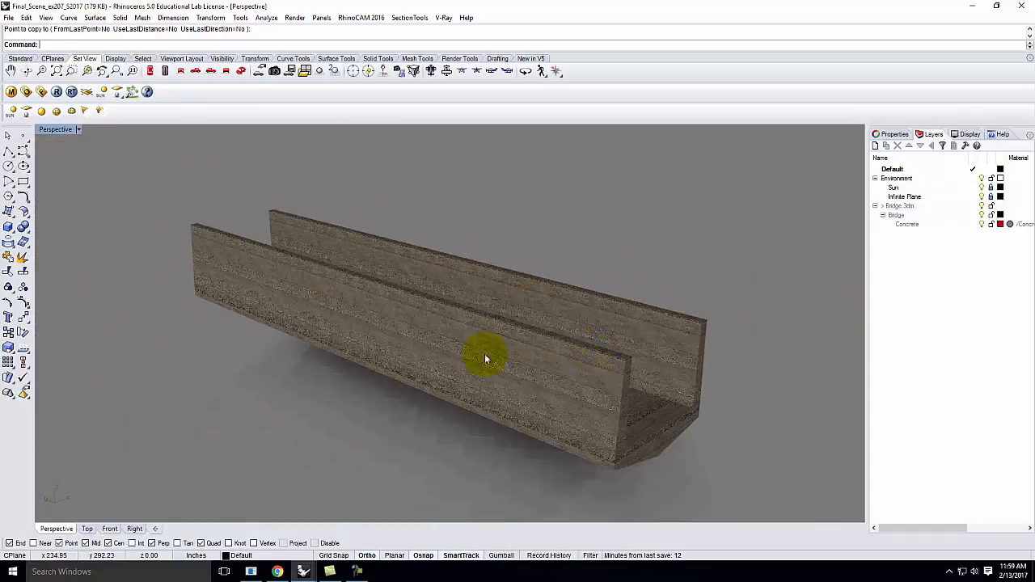
{"action": "left_click", "coordinate": [8, 17]}
{"action": "left_click", "coordinate": [42, 70]}
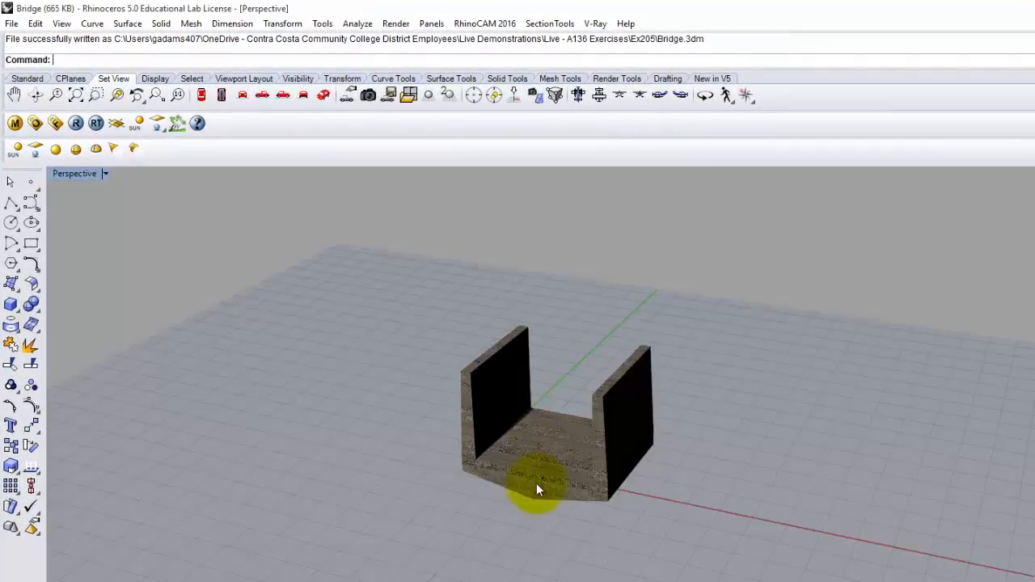
{"action": "scroll", "coordinate": [533, 469], "scroll_direction": "up", "scroll_amount": 5}
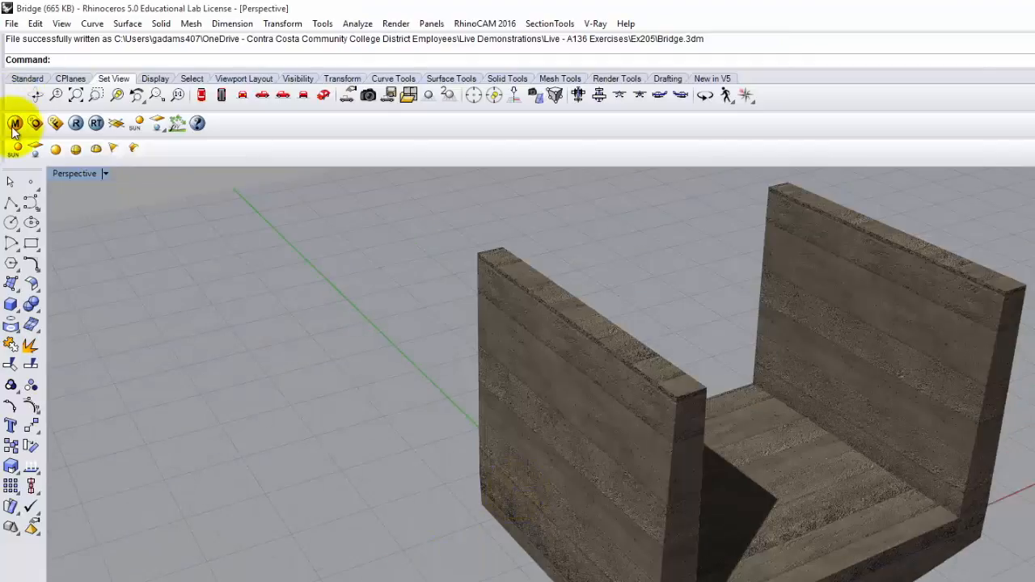
Step: Load the Concrete - Troweled Finish material from the V-Ray Materials Concrete folder into the V-Ray scene materials
{"action": "left_click", "coordinate": [15, 123]}
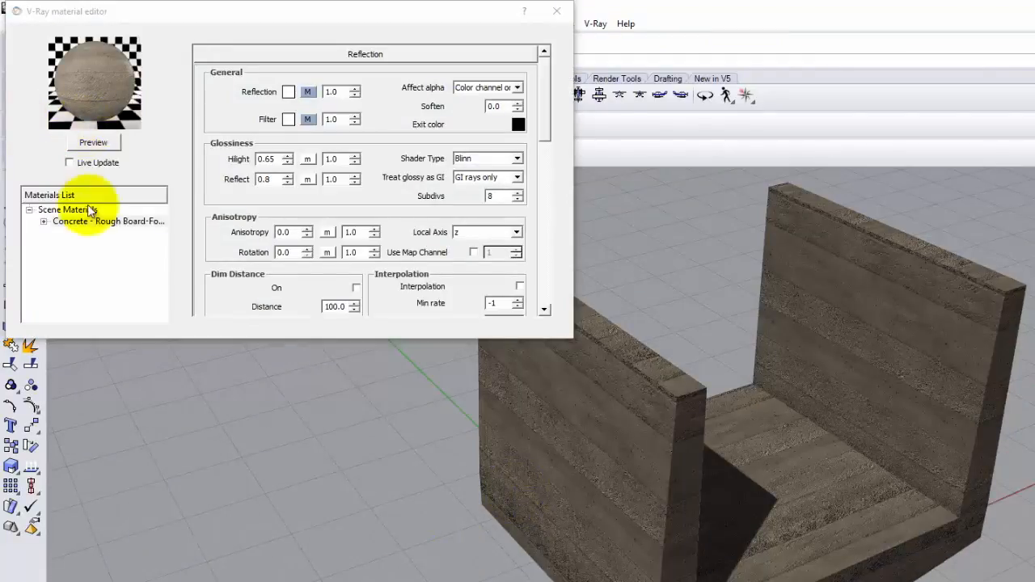
{"action": "left_click", "coordinate": [83, 210]}
{"action": "right_click", "coordinate": [83, 212]}
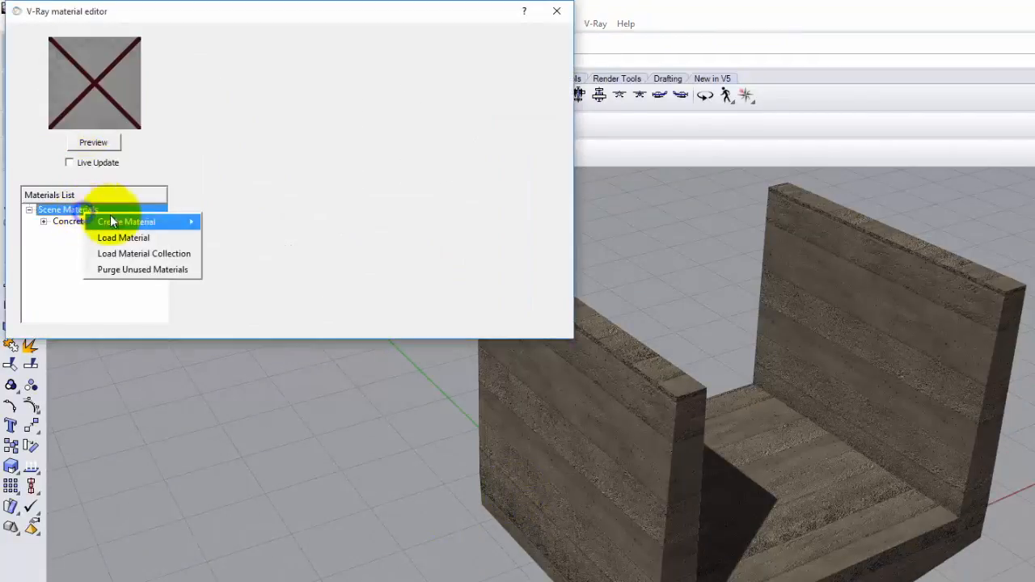
{"action": "left_click", "coordinate": [129, 235]}
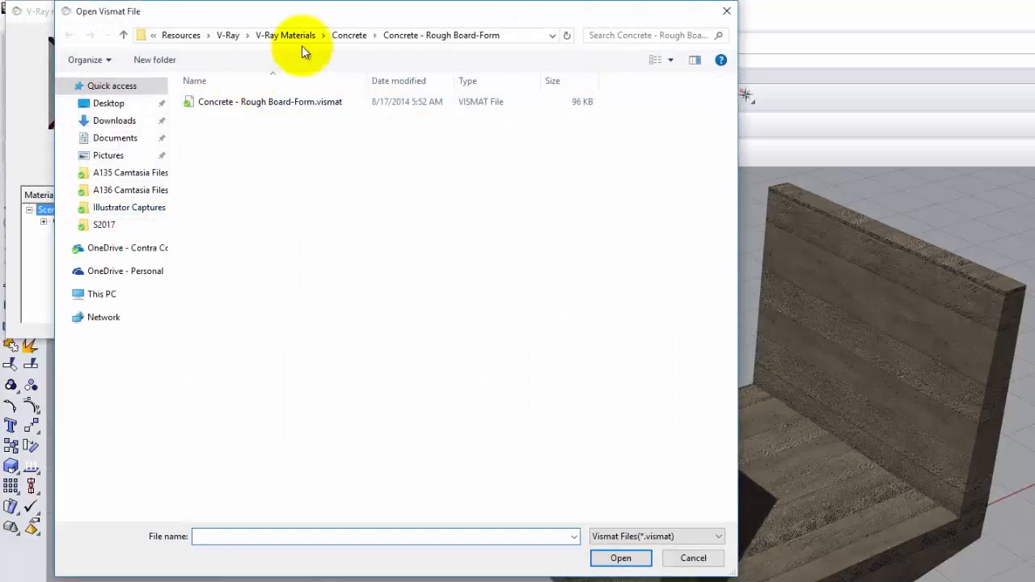
{"action": "left_click", "coordinate": [349, 34]}
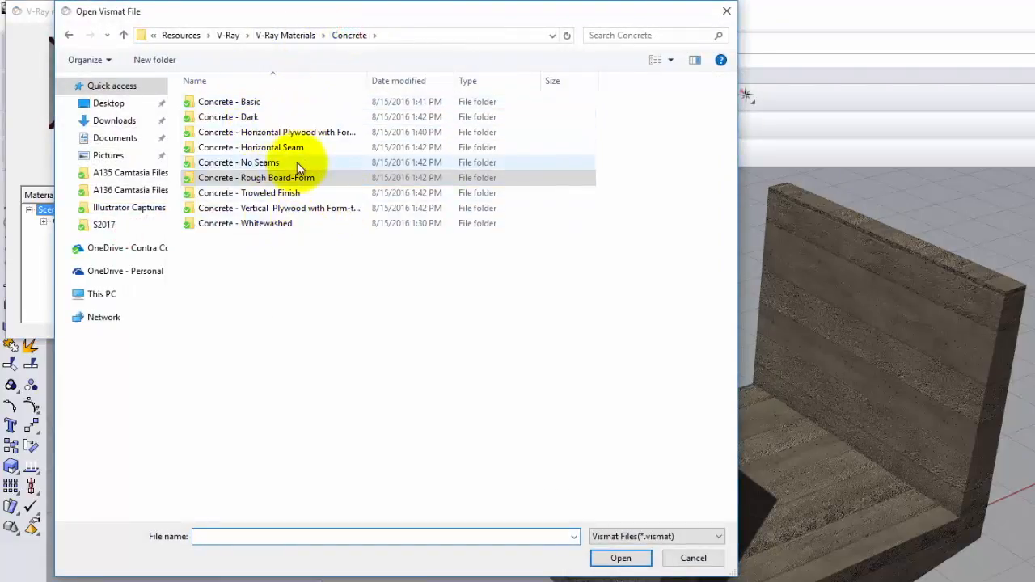
{"action": "double_click", "coordinate": [285, 192]}
{"action": "double_click", "coordinate": [260, 116]}
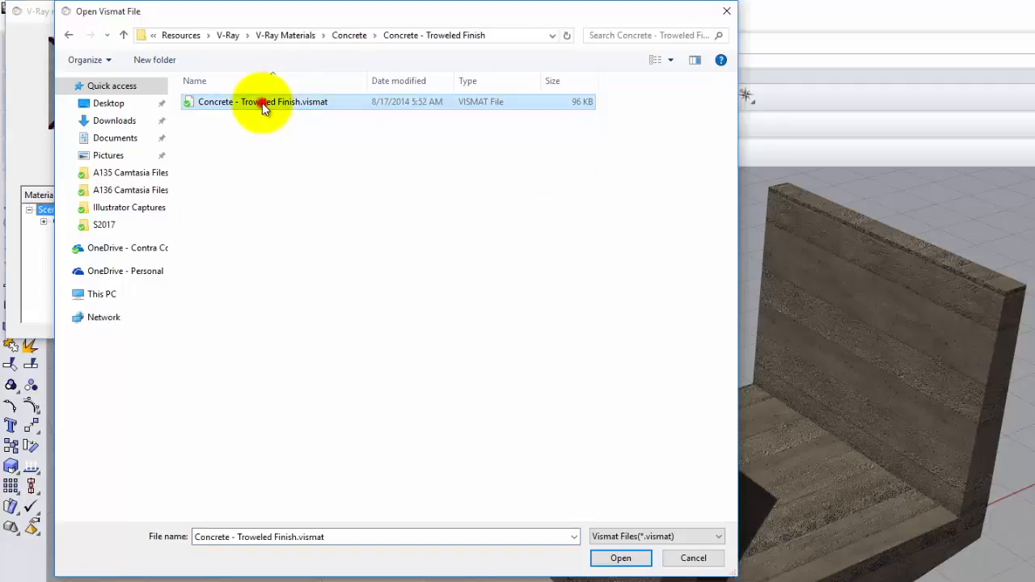
Step: Apply the Concrete - Troweled Finish material to the Concrete layer and close the material editor
{"action": "left_click", "coordinate": [105, 233]}
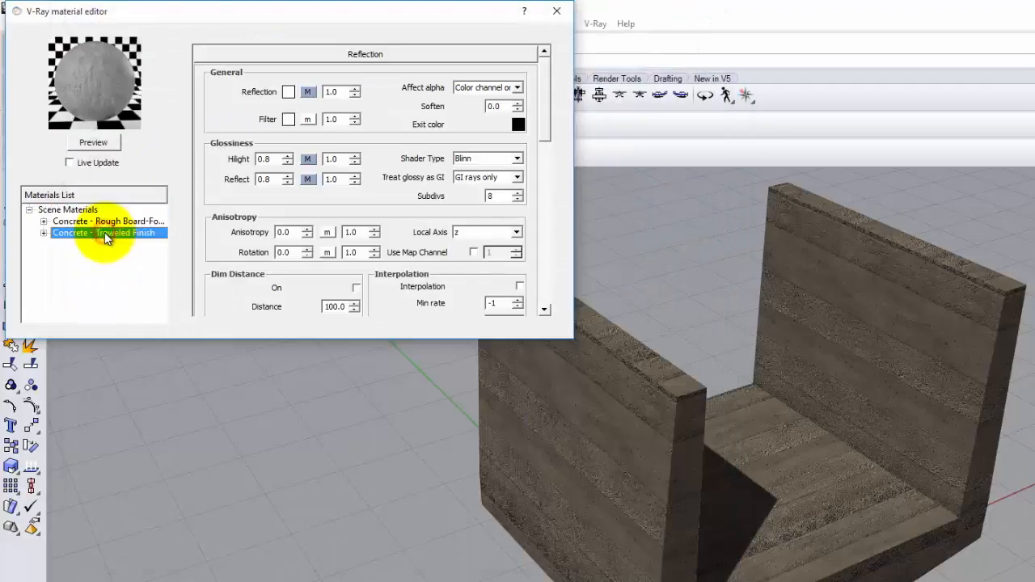
{"action": "right_click", "coordinate": [105, 233]}
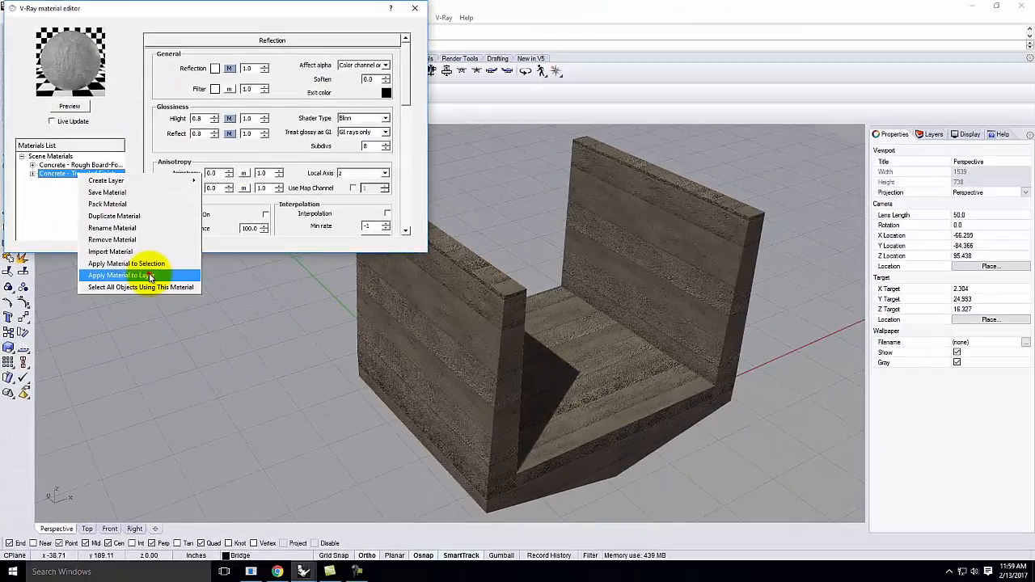
{"action": "left_click", "coordinate": [204, 369]}
{"action": "left_click", "coordinate": [474, 240]}
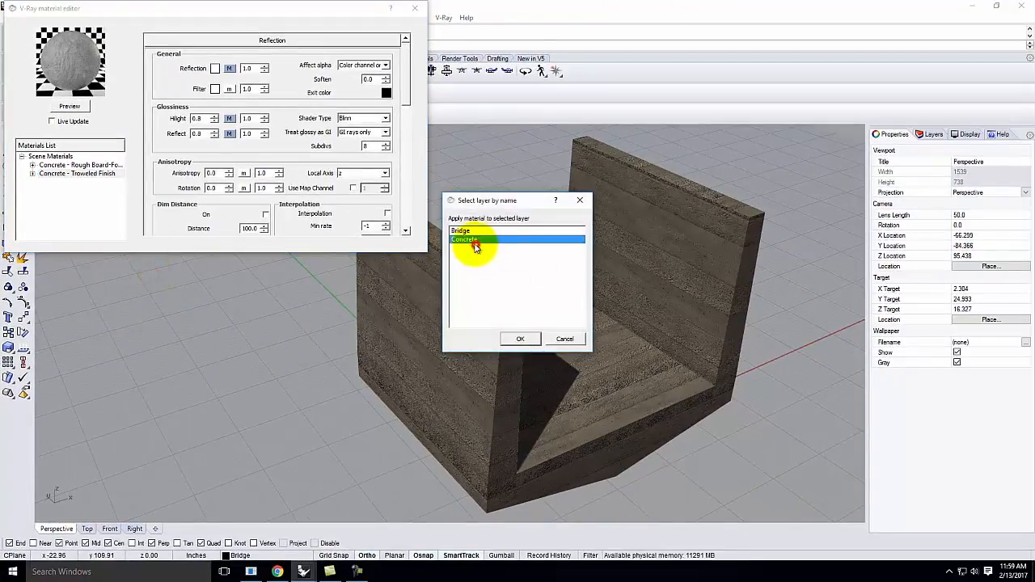
{"action": "left_click", "coordinate": [522, 339]}
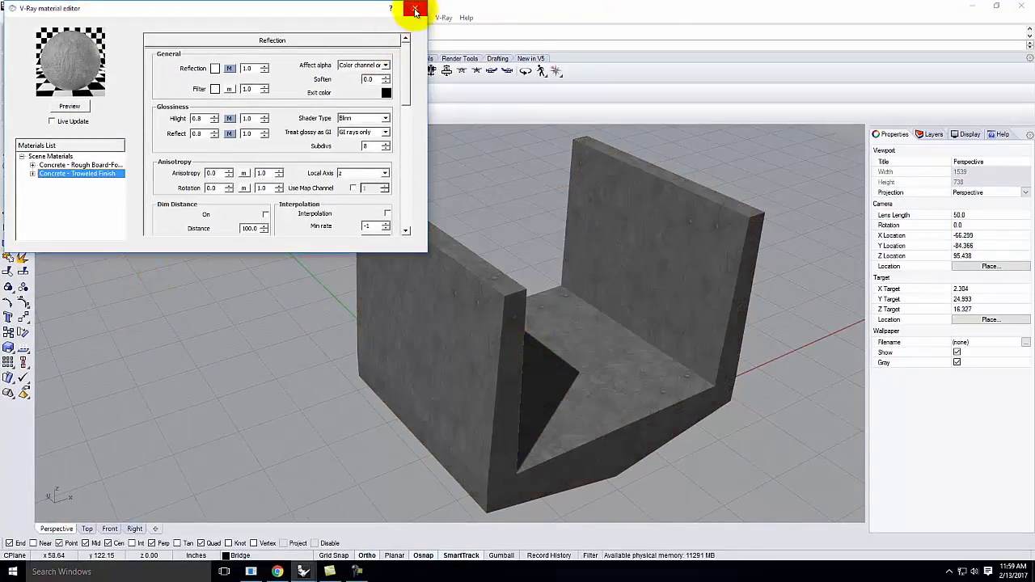
{"action": "left_click", "coordinate": [414, 8]}
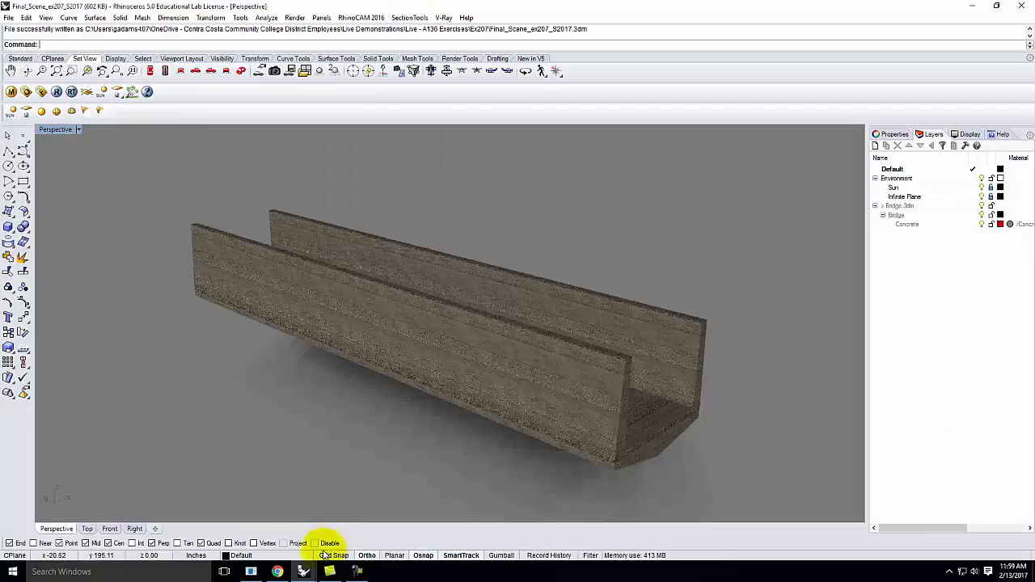
Step: Return to the Bridge file and save it with the new concrete material
{"action": "mouse_move", "coordinate": [304, 572]}
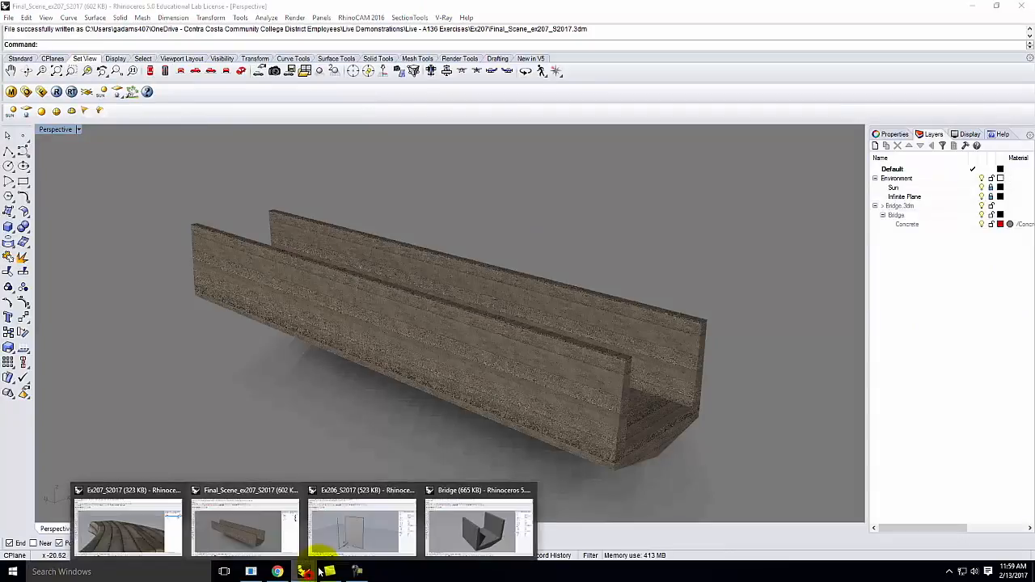
{"action": "left_click", "coordinate": [489, 488]}
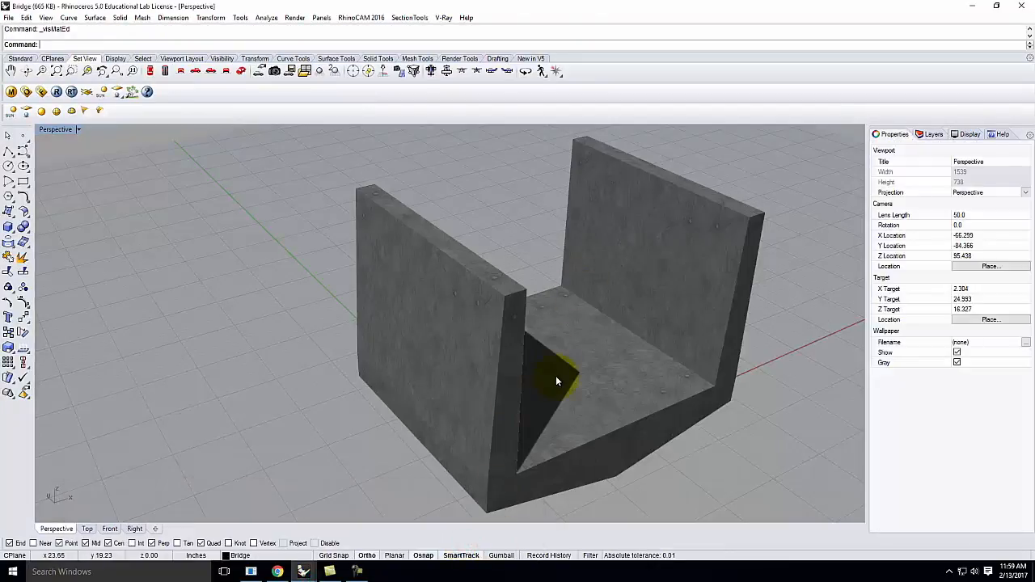
{"action": "left_click", "coordinate": [8, 17]}
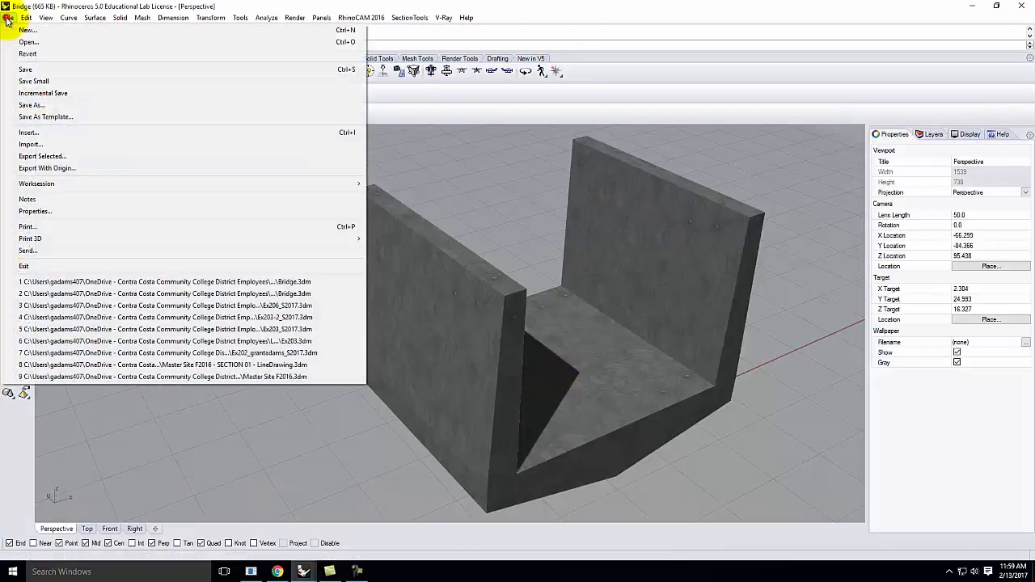
{"action": "left_click", "coordinate": [29, 71]}
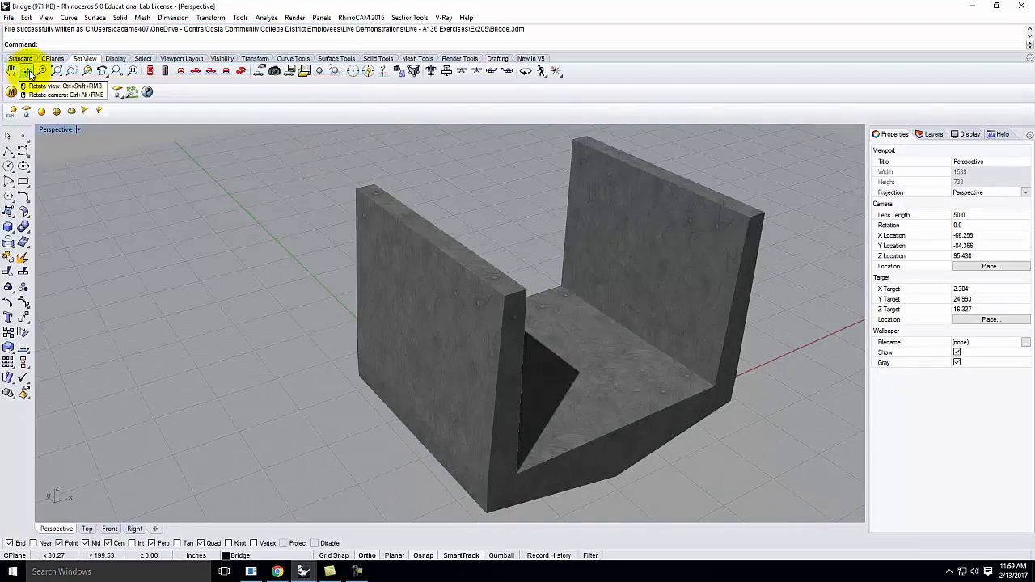
Step: Switch to the Final_Scene_ex207_S2017 file and update the linked Bridge block definition through the Block Manager
{"action": "mouse_move", "coordinate": [303, 571]}
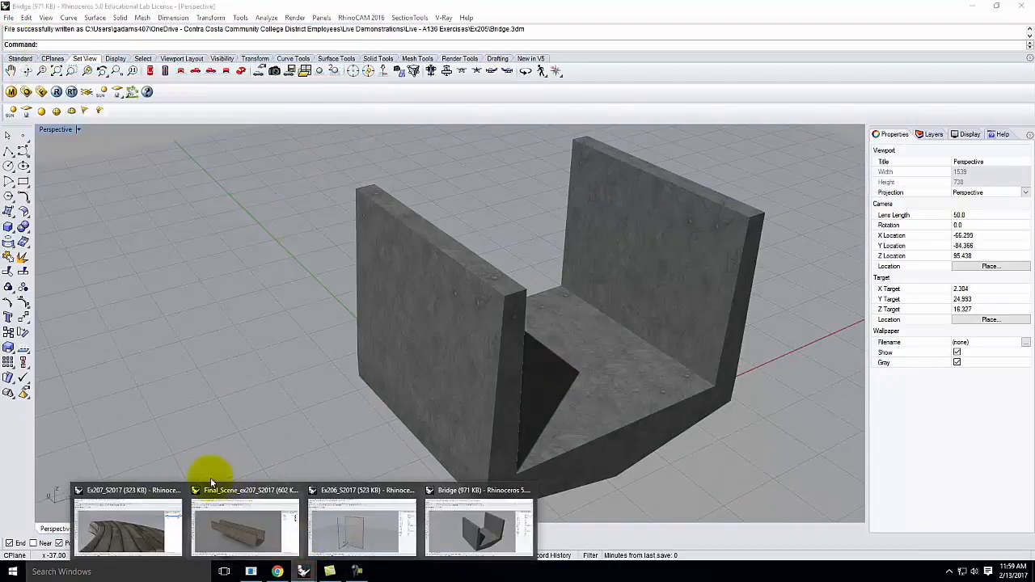
{"action": "left_click", "coordinate": [237, 534]}
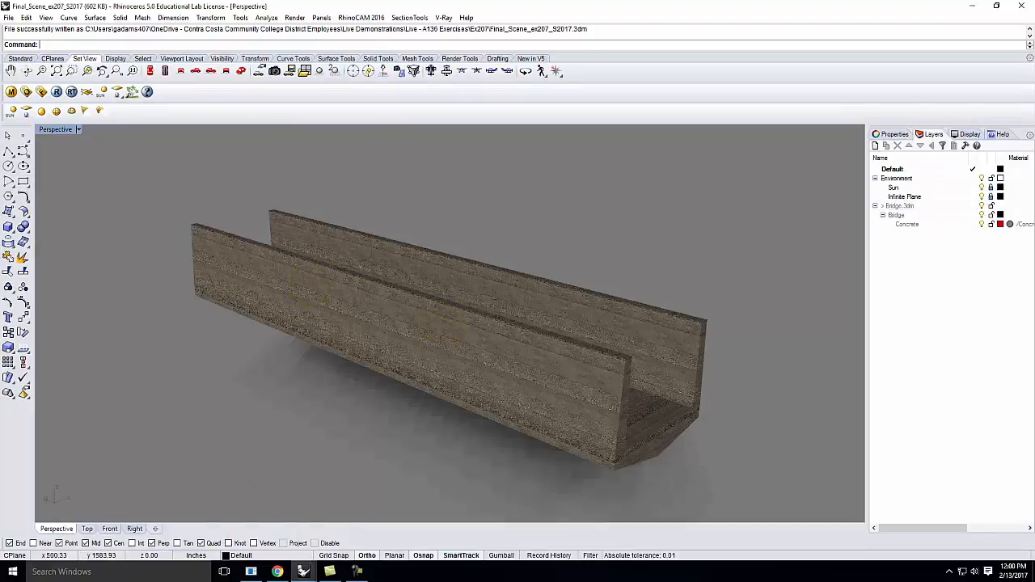
{"action": "left_click", "coordinate": [26, 18]}
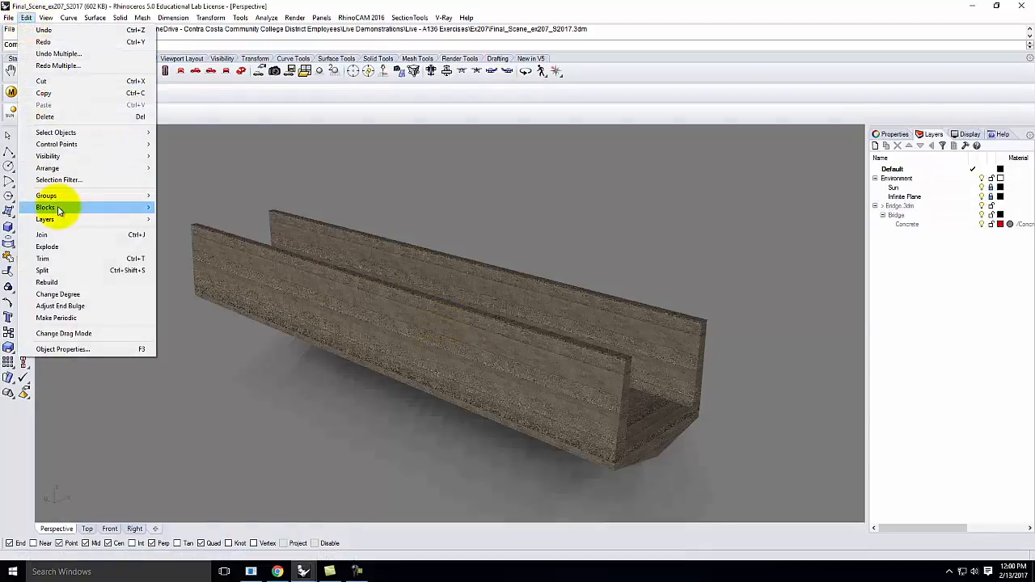
{"action": "mouse_move", "coordinate": [58, 211]}
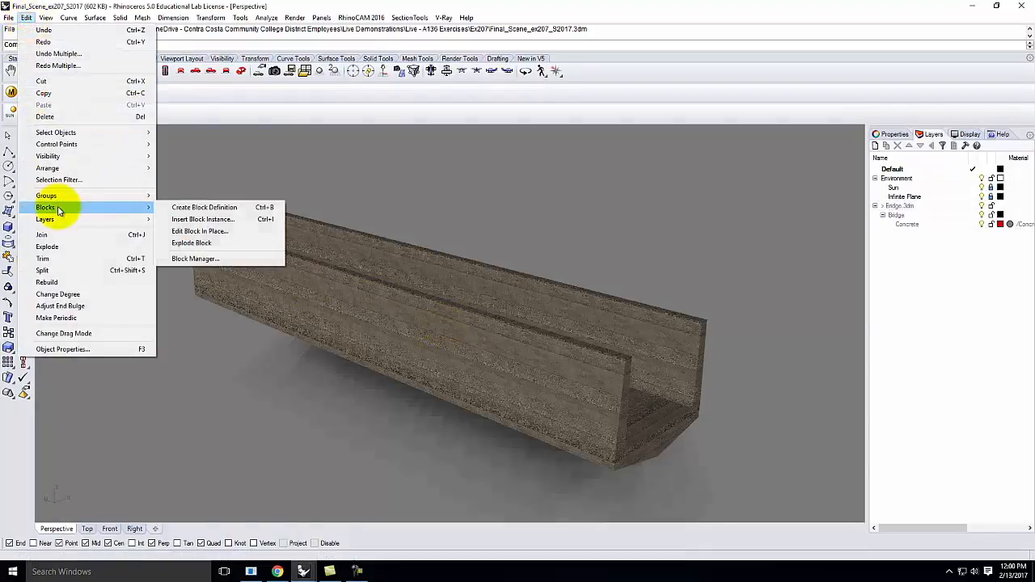
{"action": "left_click", "coordinate": [222, 259]}
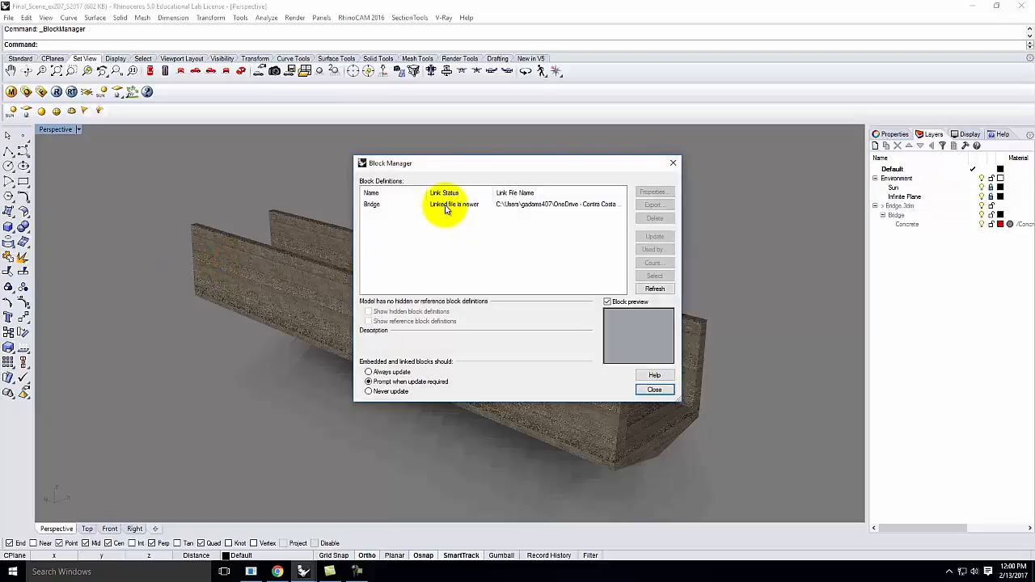
{"action": "left_click", "coordinate": [378, 205]}
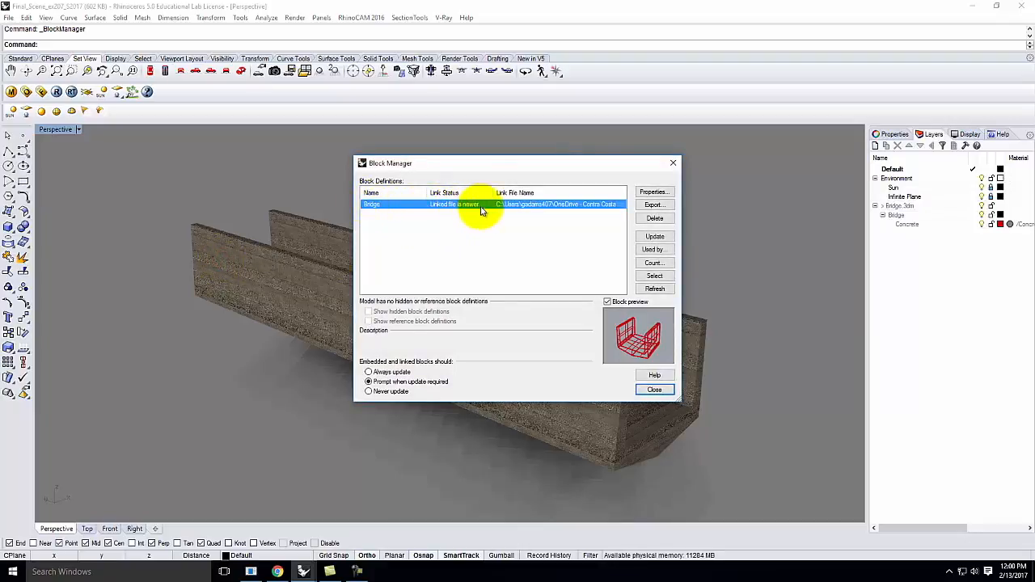
{"action": "left_click", "coordinate": [655, 237]}
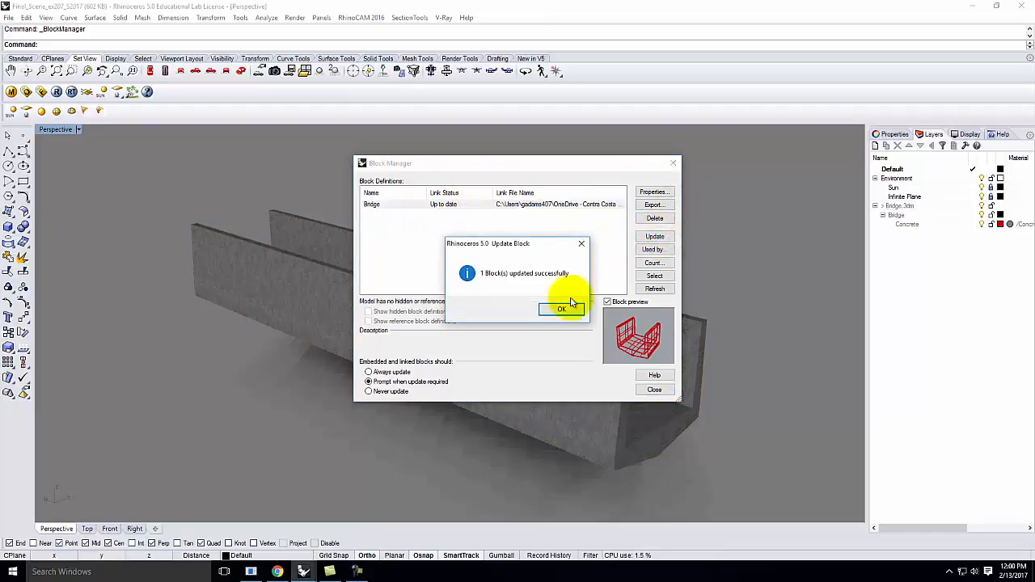
{"action": "left_click", "coordinate": [559, 308]}
{"action": "left_click", "coordinate": [654, 388]}
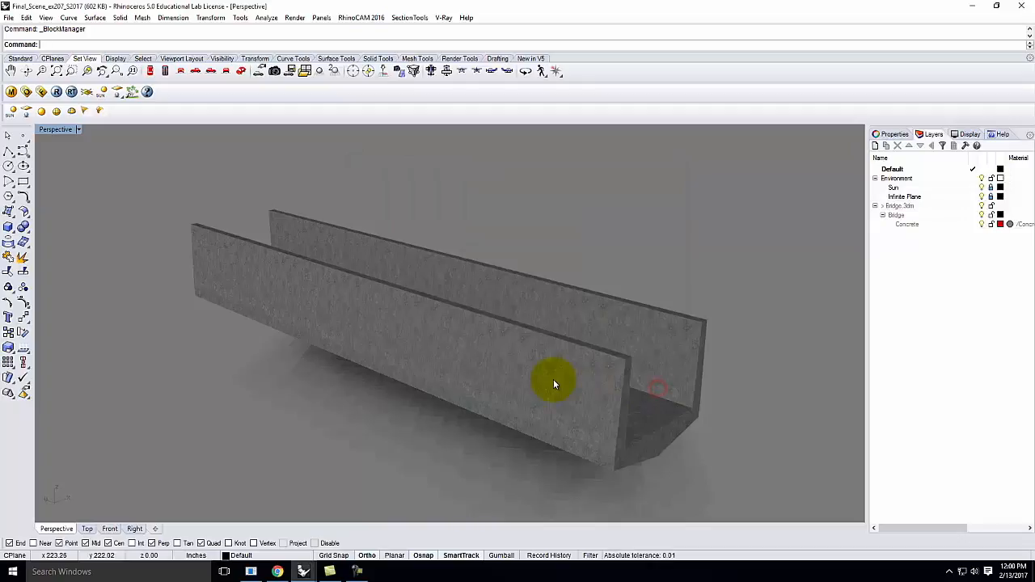
{"action": "scroll", "coordinate": [554, 381], "scroll_direction": "up", "scroll_amount": 3}
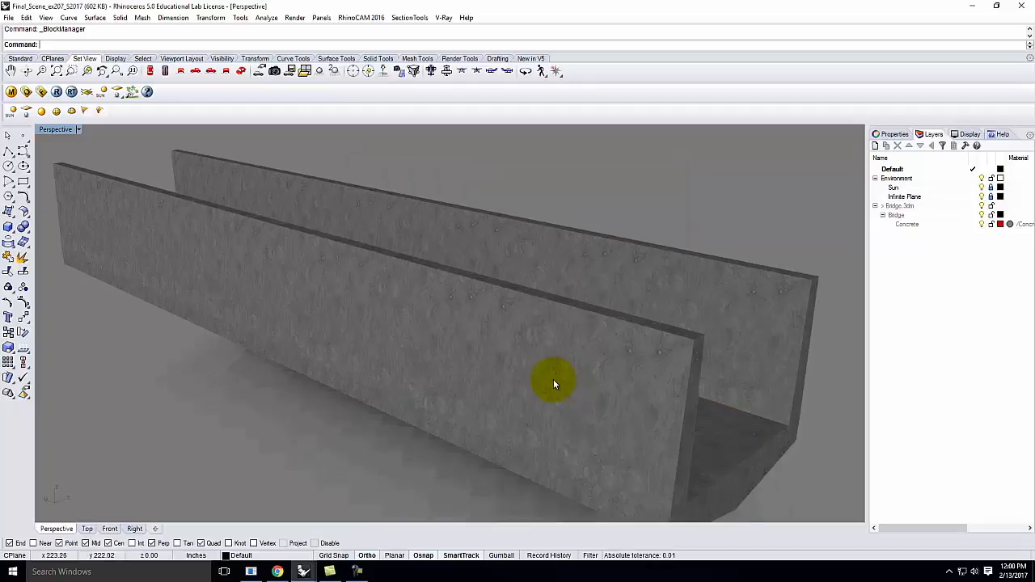
{"action": "scroll", "coordinate": [553, 383], "scroll_direction": "down", "scroll_amount": 2}
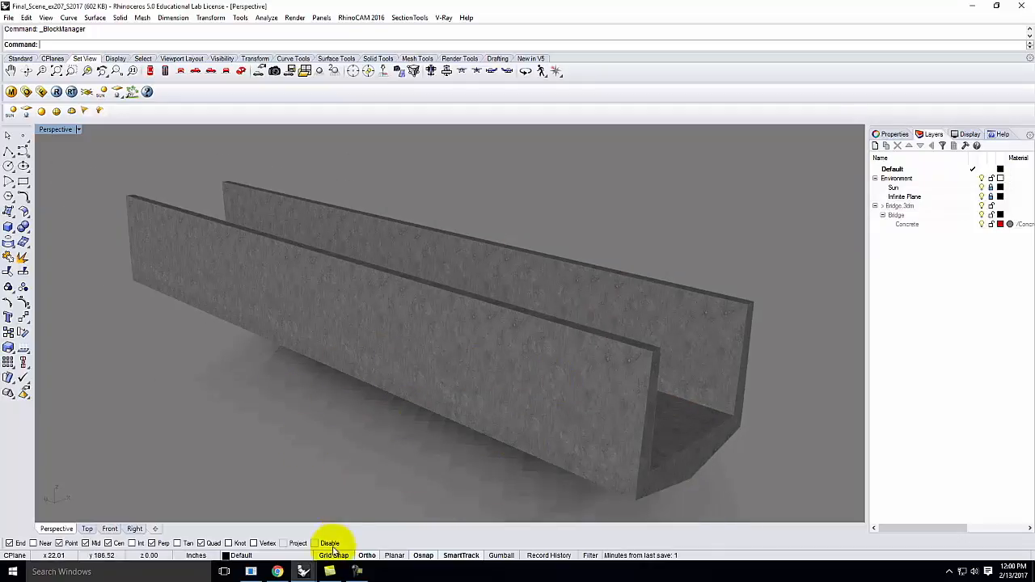
Step: Switch to the Bridge file and draw a long, narrow box crossing the section's width and extending past both side walls
{"action": "mouse_move", "coordinate": [303, 572]}
{"action": "left_click", "coordinate": [465, 530]}
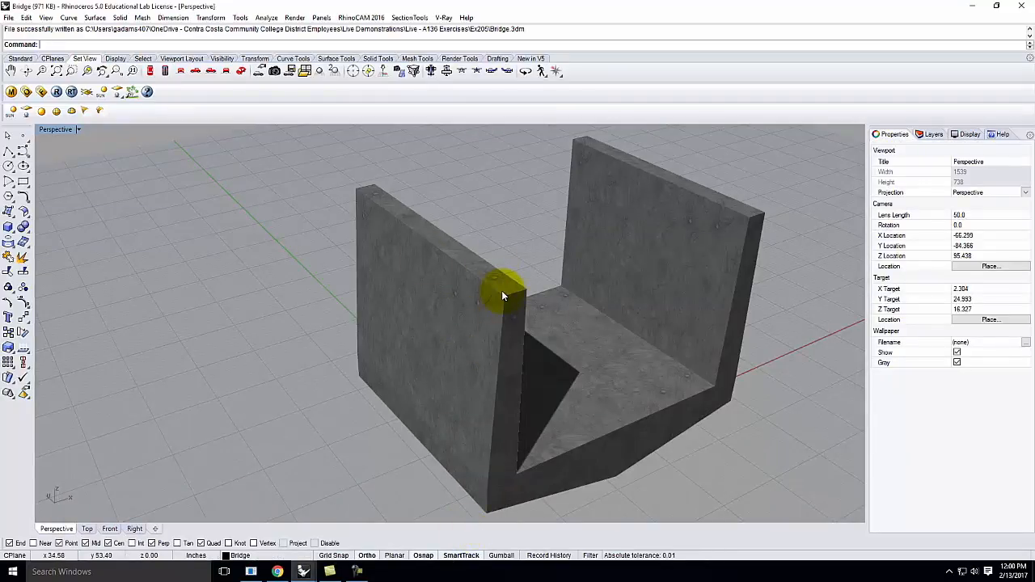
{"action": "left_click", "coordinate": [8, 227]}
{"action": "right_click_drag", "start_coordinate": [356, 316], "coordinate": [407, 310]}
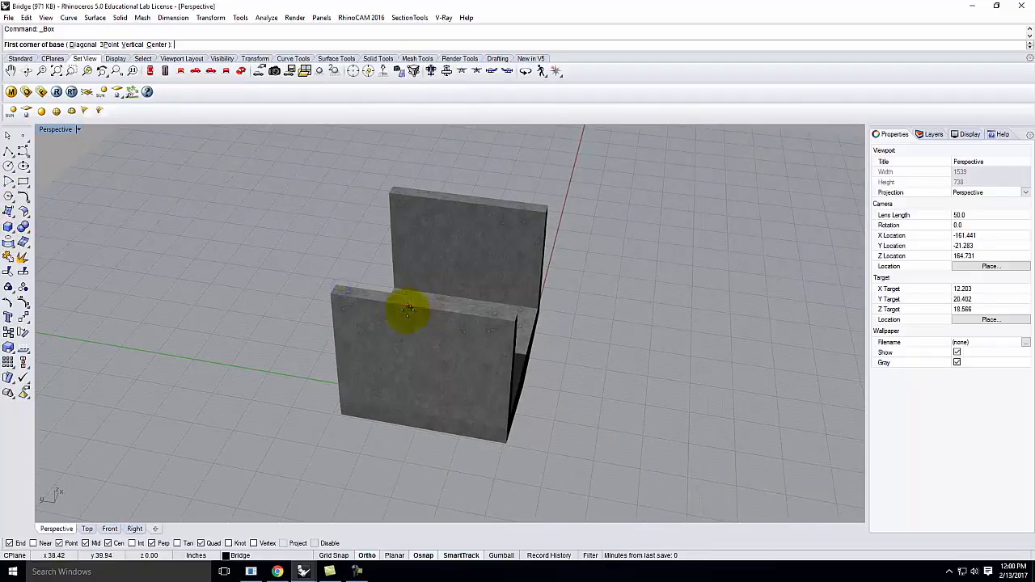
{"action": "right_click_drag", "start_coordinate": [312, 347], "coordinate": [436, 347]}
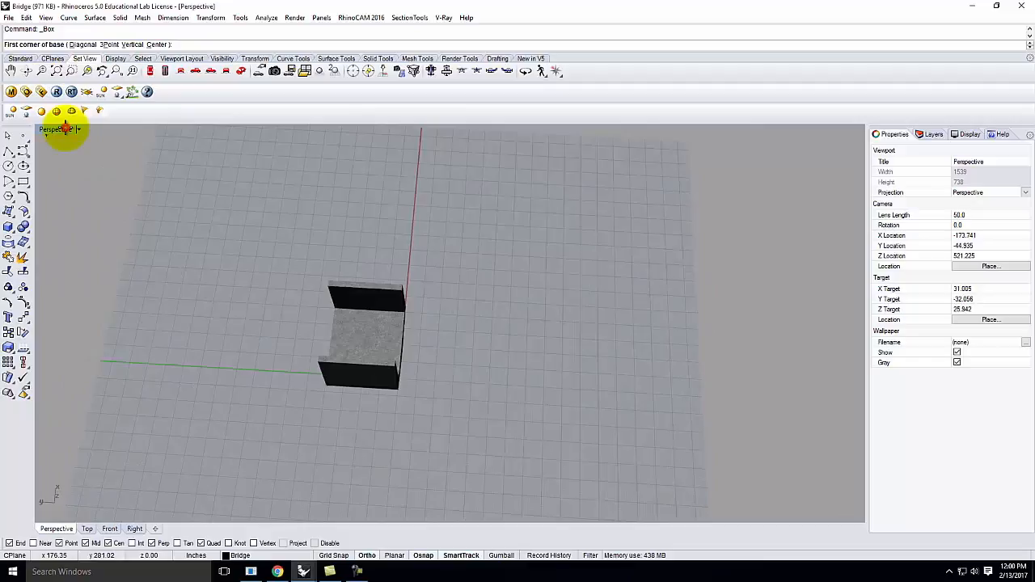
{"action": "double_click", "coordinate": [65, 129]}
{"action": "scroll", "coordinate": [231, 267], "scroll_direction": "down", "scroll_amount": 5}
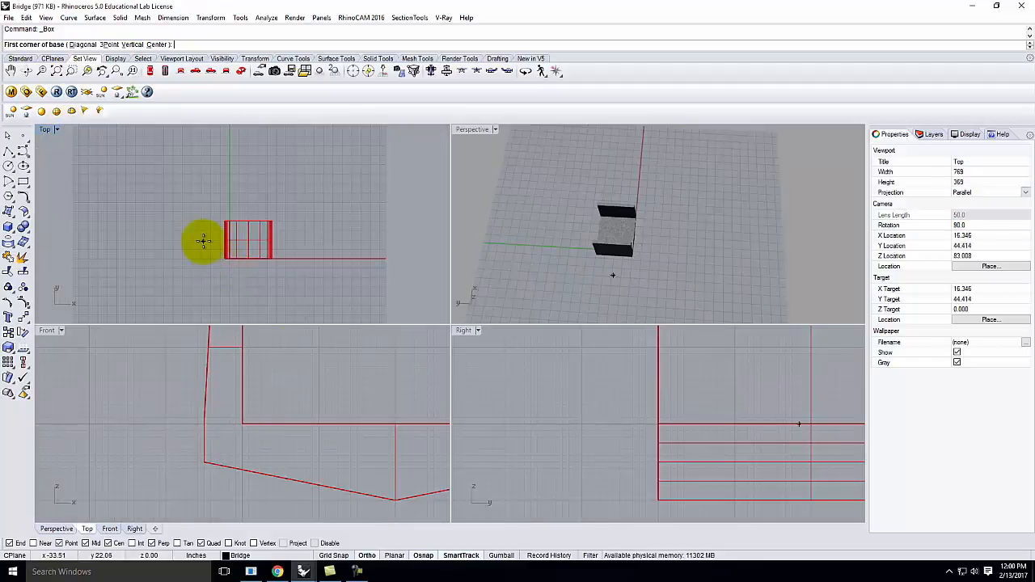
{"action": "left_click", "coordinate": [218, 248]}
{"action": "left_click", "coordinate": [283, 234]}
{"action": "right_click_drag", "start_coordinate": [659, 243], "coordinate": [666, 209]}
{"action": "left_click", "coordinate": [665, 209]}
{"action": "scroll", "coordinate": [652, 220], "scroll_direction": "up", "scroll_amount": 4}
Step: Move the box straight up in the Front view so its lower edge overlaps the tops of both walls
{"action": "left_click", "coordinate": [629, 220]}
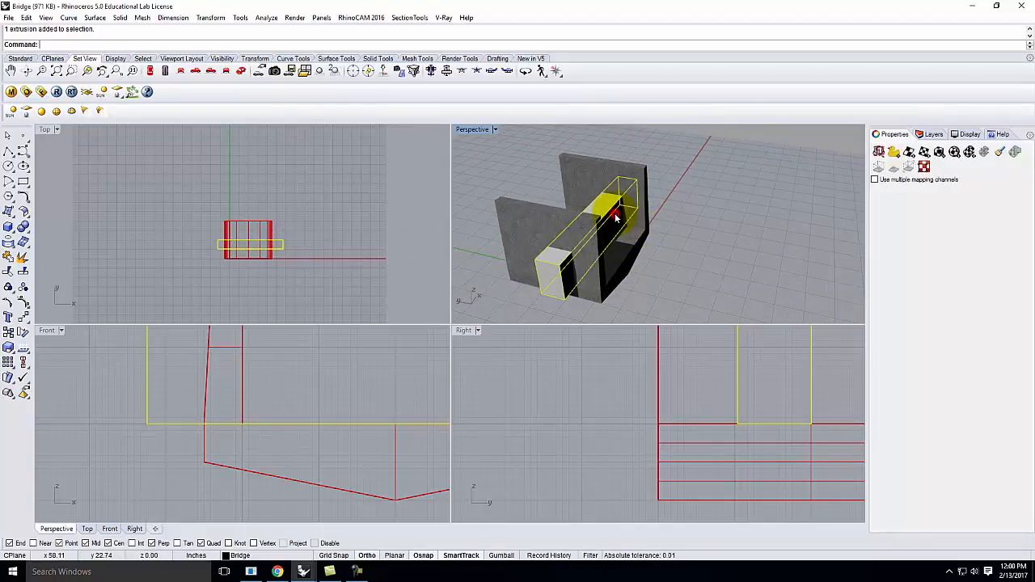
{"action": "scroll", "coordinate": [204, 420], "scroll_direction": "down", "scroll_amount": 5}
{"action": "left_click_drag", "start_coordinate": [182, 421], "coordinate": [191, 348]}
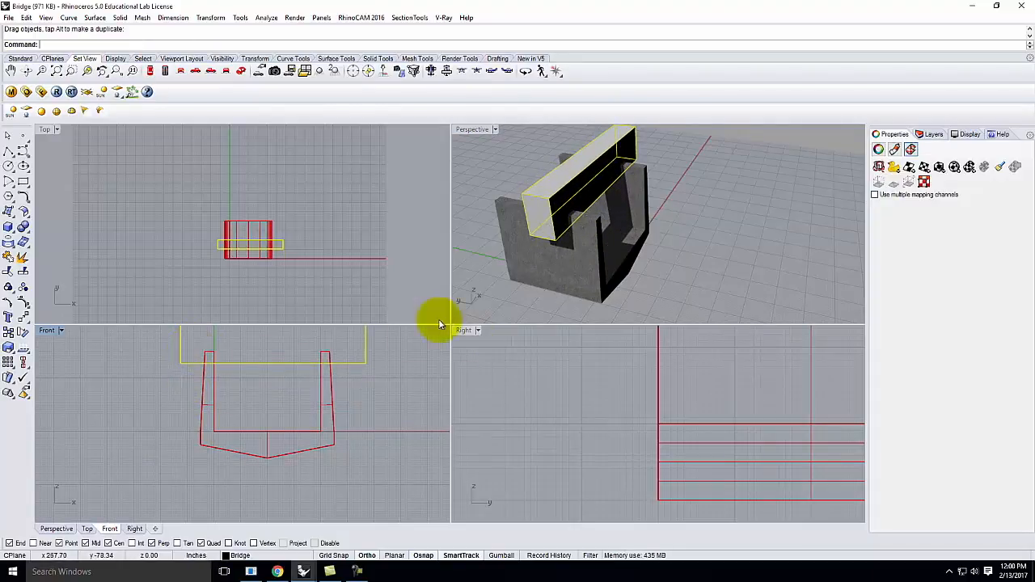
{"action": "left_click", "coordinate": [711, 238]}
{"action": "right_click_drag", "start_coordinate": [657, 235], "coordinate": [615, 211]}
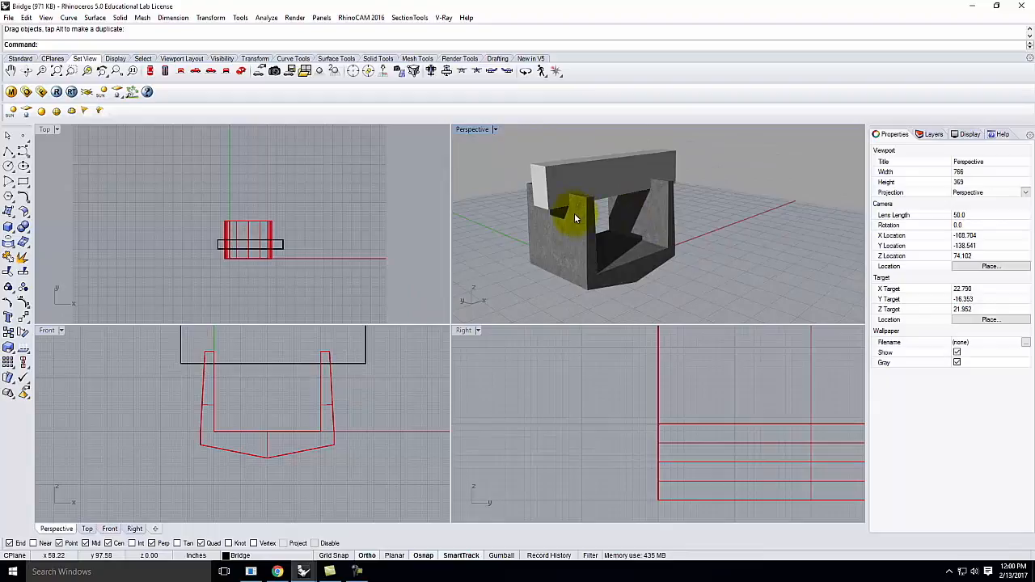
{"action": "scroll", "coordinate": [576, 219], "scroll_direction": "up", "scroll_amount": 3}
Step: Subtract the box from the bridge section with Boolean Difference to notch both wall tops, and maximize the Perspective view
{"action": "left_click", "coordinate": [588, 240]}
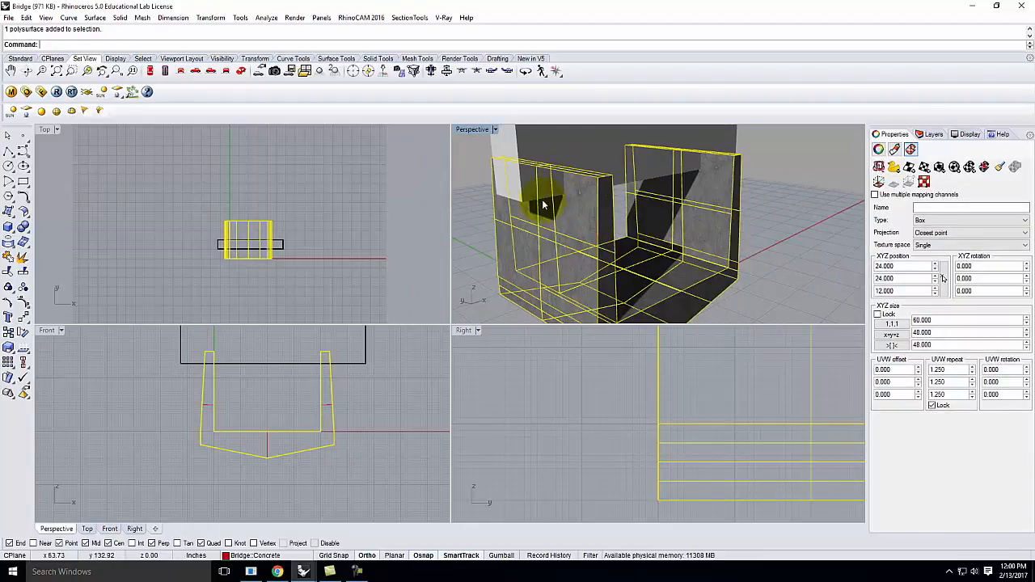
{"action": "key", "text": "Escape"}
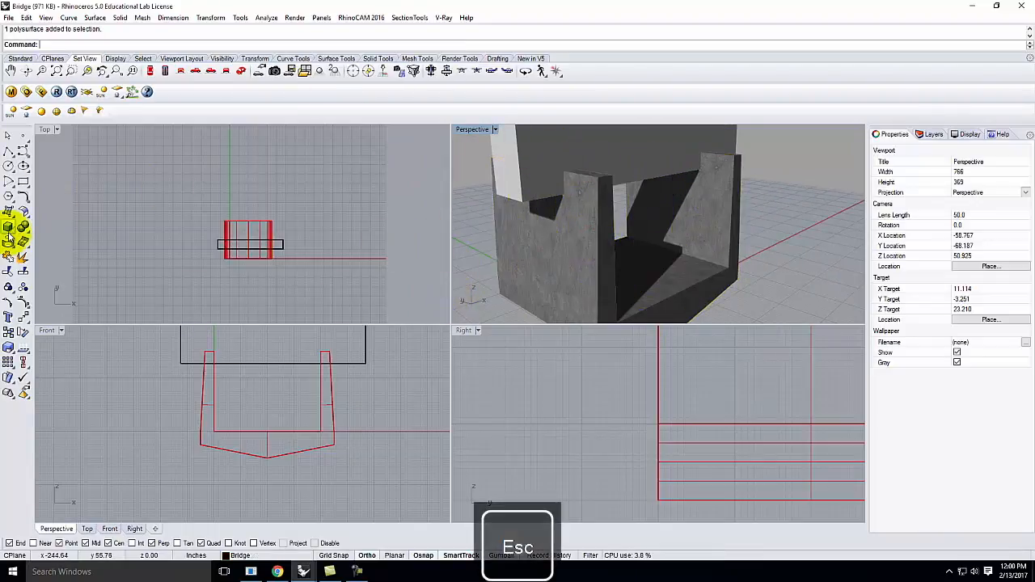
{"action": "left_click", "coordinate": [24, 229]}
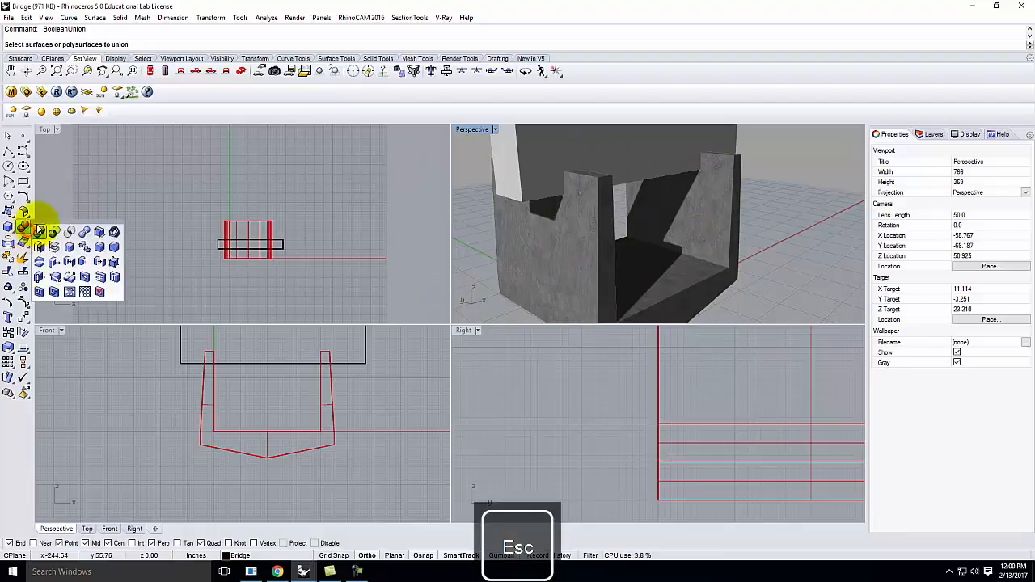
{"action": "left_click", "coordinate": [53, 234]}
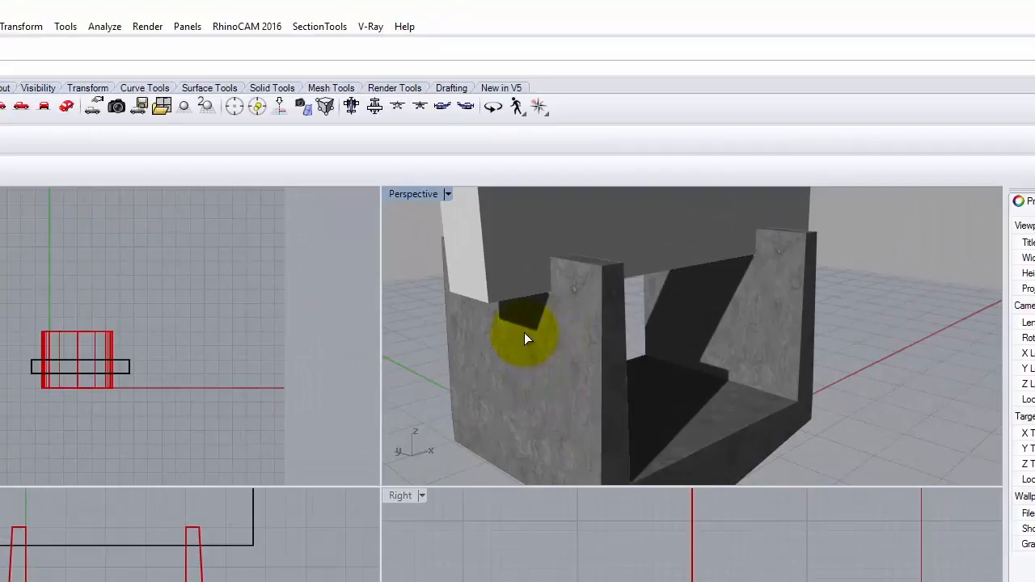
{"action": "left_click", "coordinate": [524, 338]}
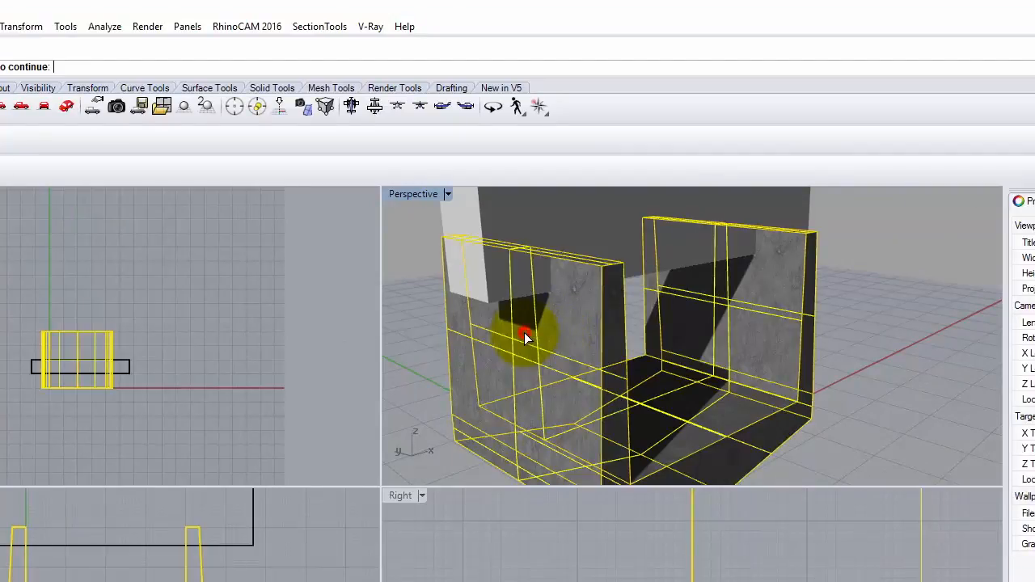
{"action": "key", "text": "Return"}
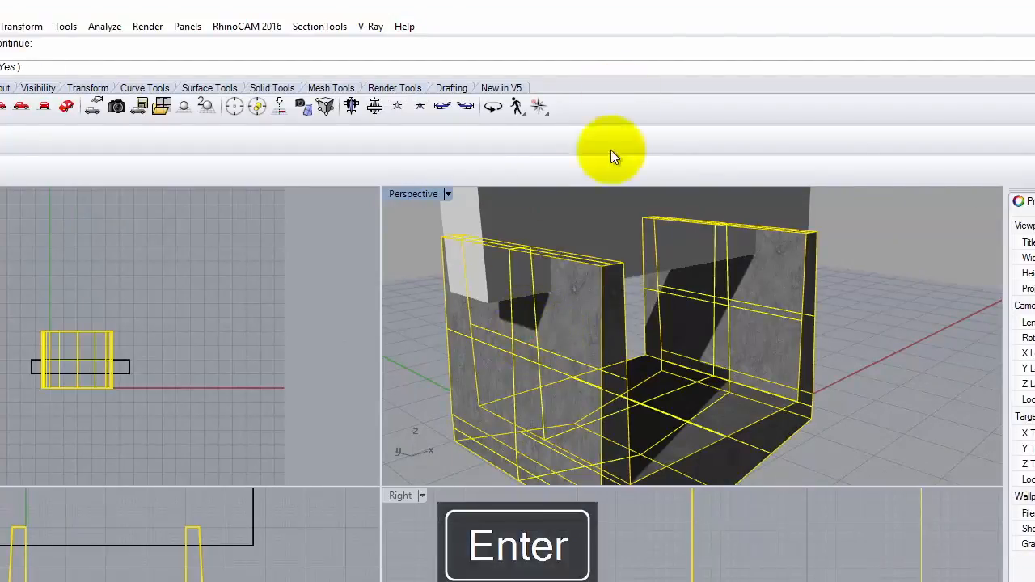
{"action": "left_click", "coordinate": [568, 209]}
{"action": "key", "text": "Return"}
{"action": "right_click_drag", "start_coordinate": [697, 290], "coordinate": [772, 347]}
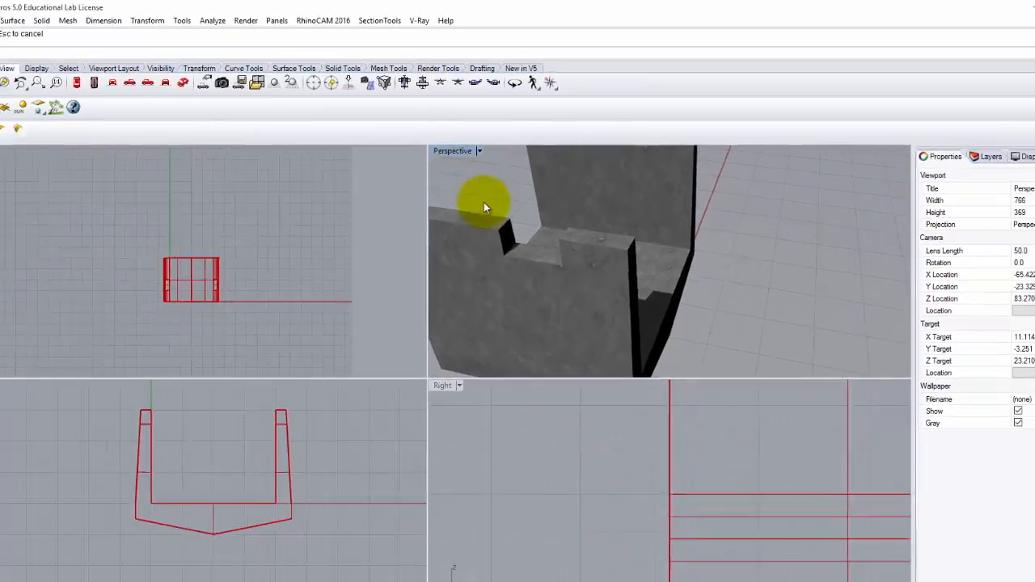
{"action": "double_click", "coordinate": [454, 153]}
{"action": "right_click_drag", "start_coordinate": [462, 148], "coordinate": [413, 350]}
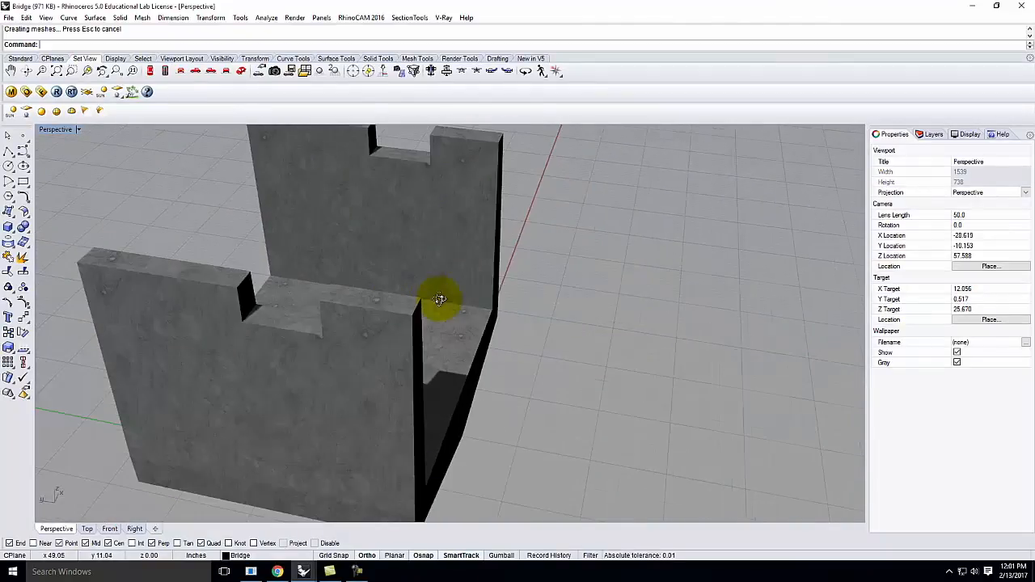
{"action": "right_click_drag", "start_coordinate": [439, 300], "coordinate": [490, 294]}
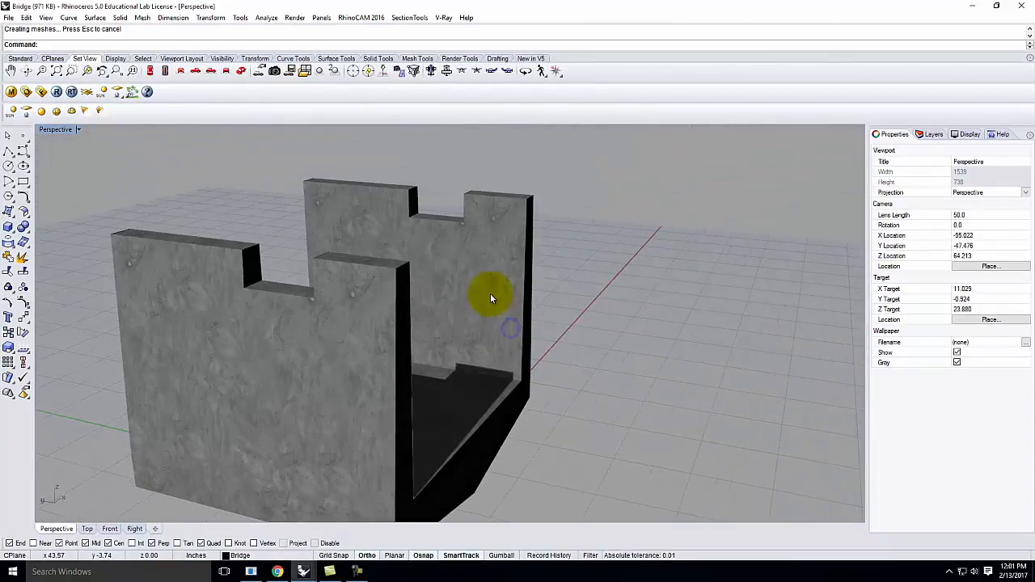
Step: Save the notched Bridge file and switch to the Final_Scene_ex207_S2017 file
{"action": "left_click", "coordinate": [10, 18]}
{"action": "left_click", "coordinate": [18, 70]}
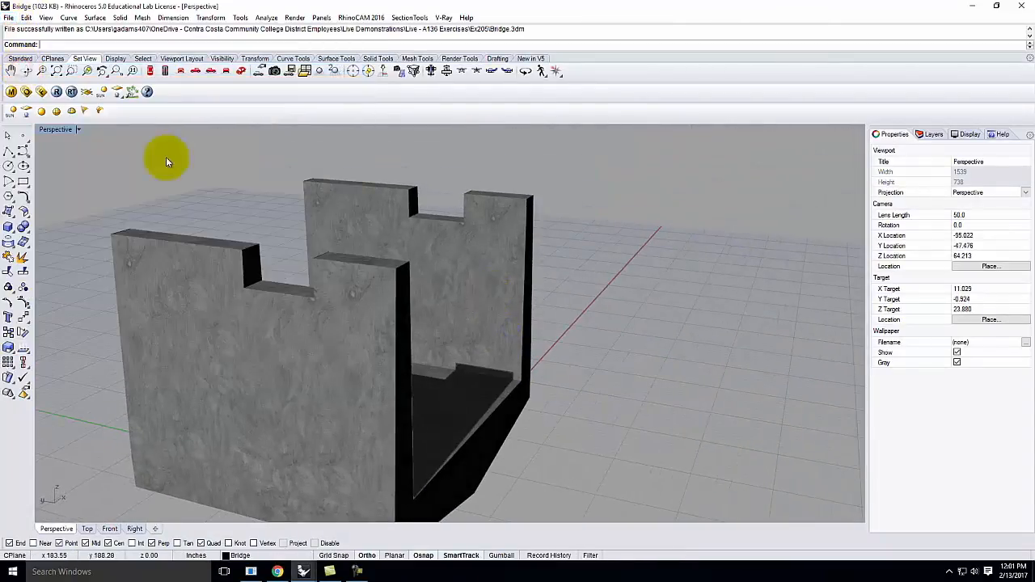
{"action": "left_click", "coordinate": [302, 569]}
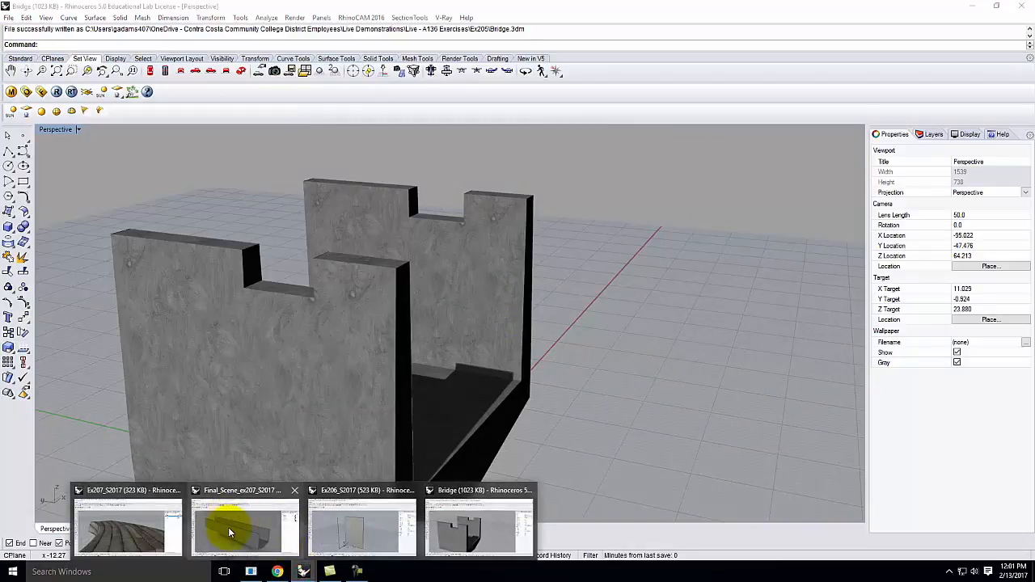
{"action": "left_click", "coordinate": [229, 530]}
Step: Update the linked Bridge block definition through the Block Manager, replacing the existing material for all conflicts, and inspect the bridge
{"action": "left_click", "coordinate": [26, 17]}
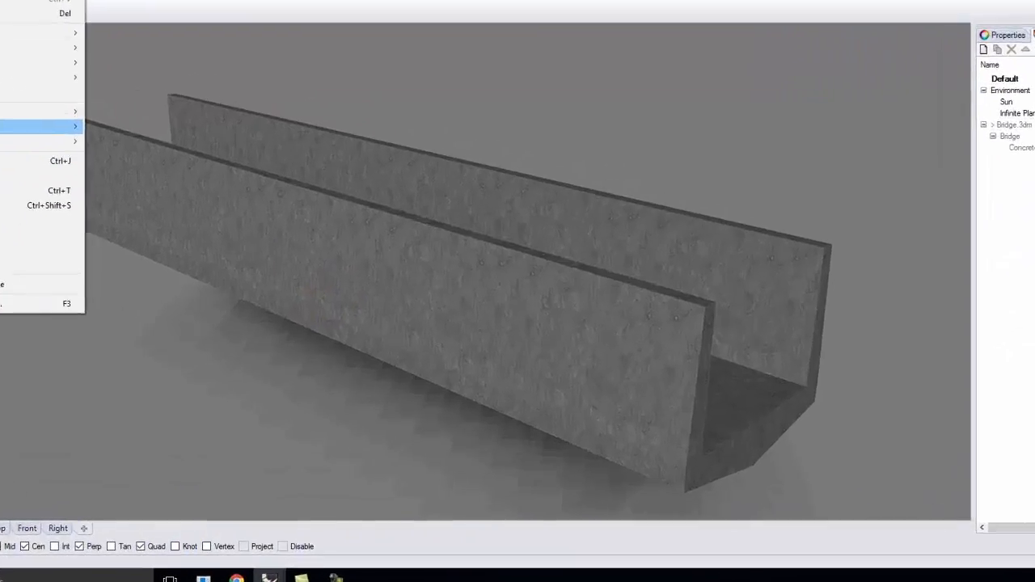
{"action": "mouse_move", "coordinate": [50, 207]}
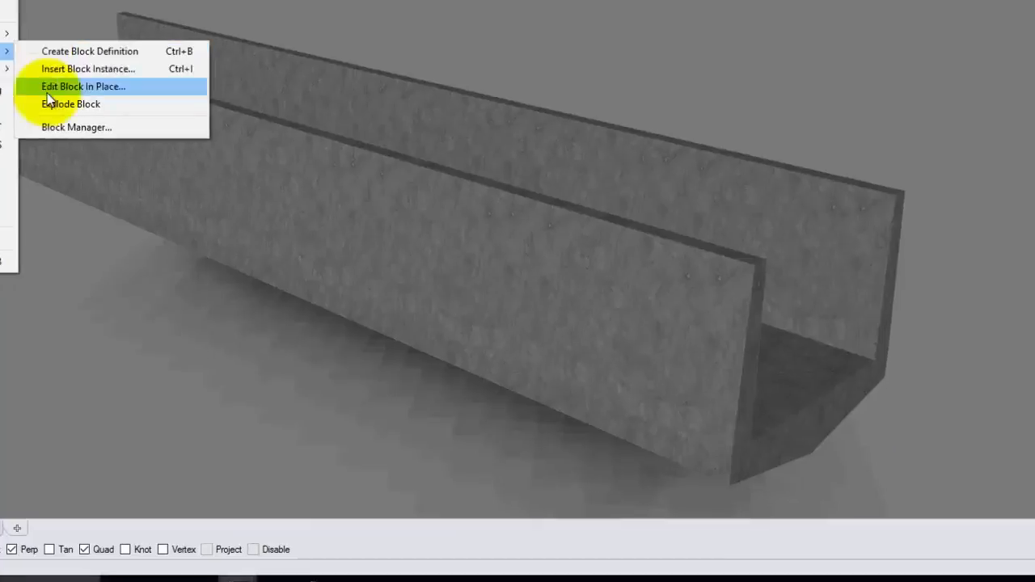
{"action": "left_click", "coordinate": [181, 256]}
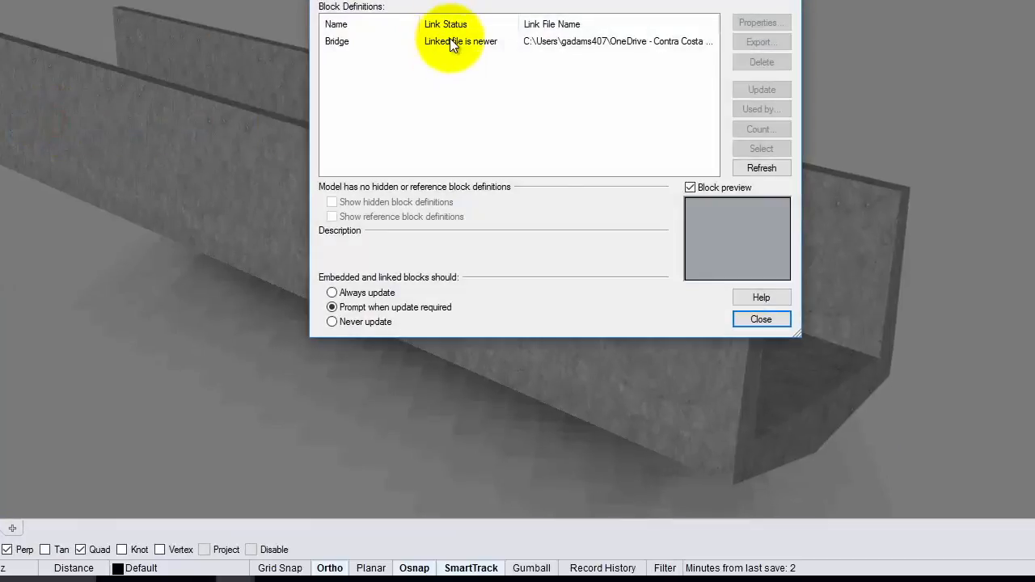
{"action": "left_click", "coordinate": [450, 41]}
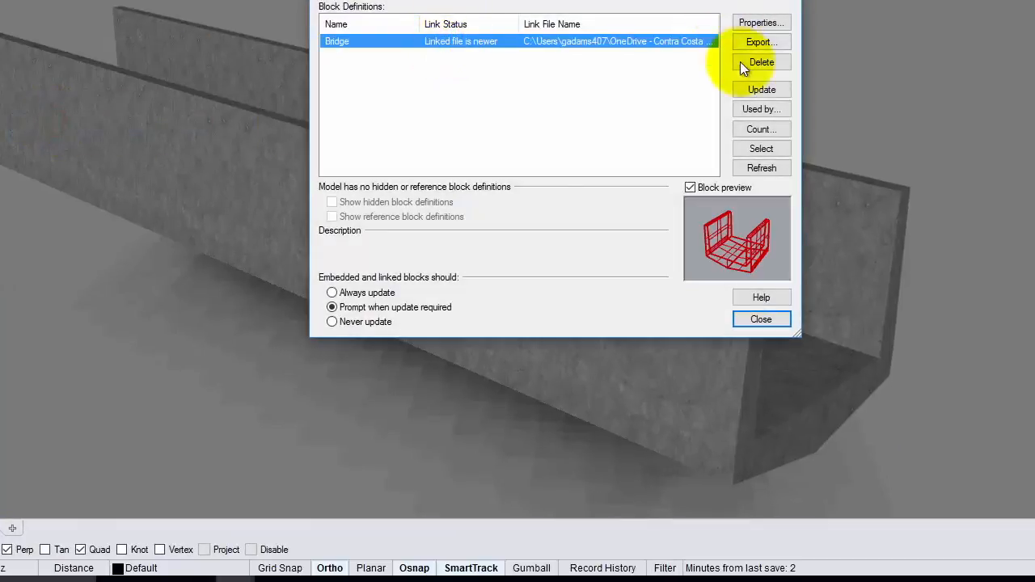
{"action": "left_click", "coordinate": [753, 89]}
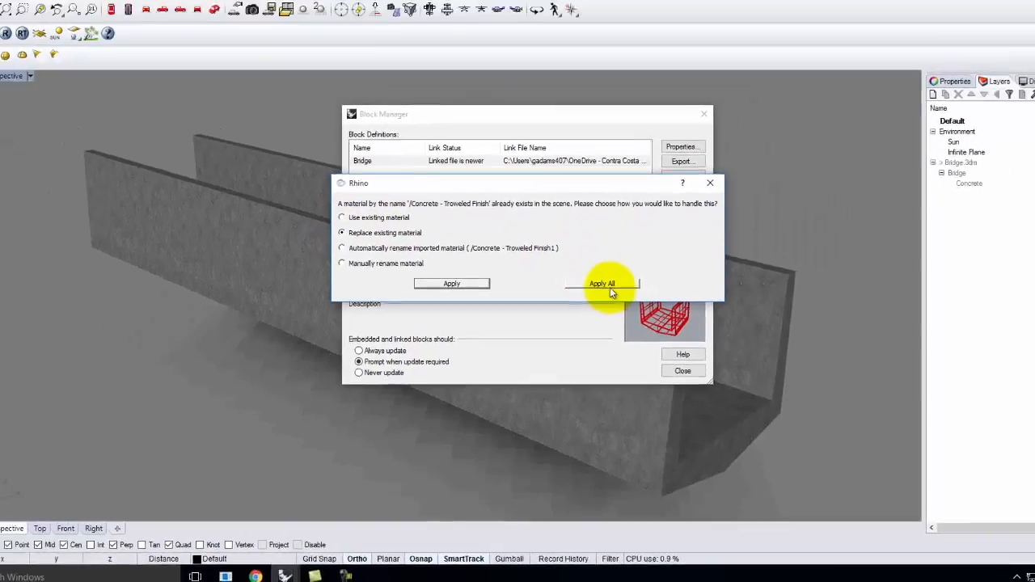
{"action": "left_click", "coordinate": [663, 206]}
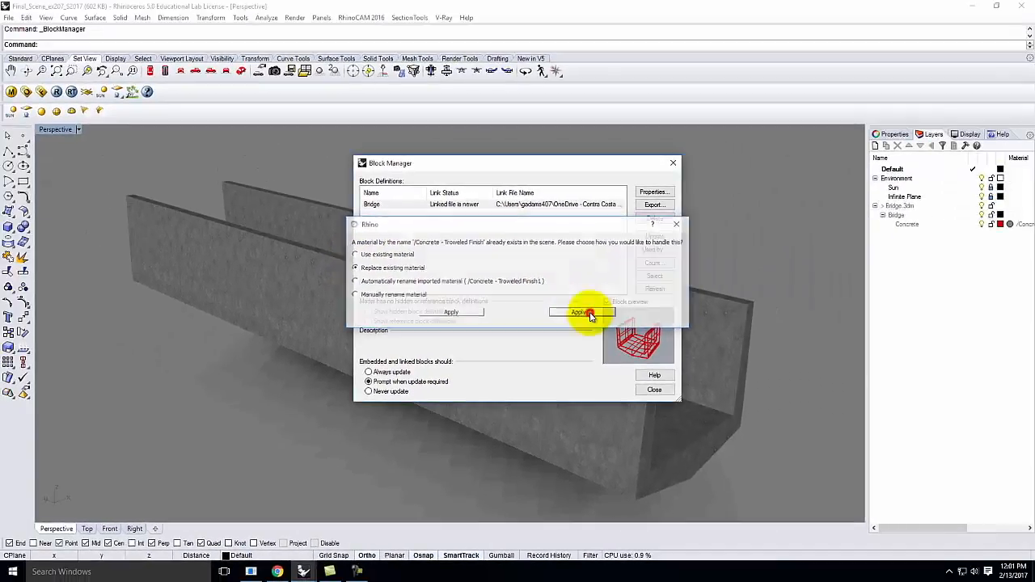
{"action": "left_click", "coordinate": [563, 310]}
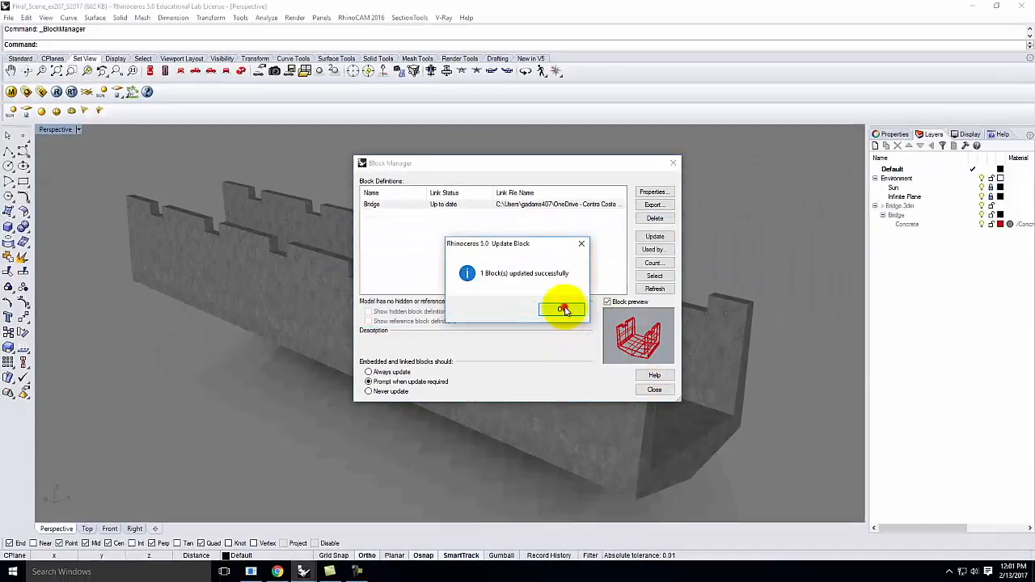
{"action": "left_click", "coordinate": [673, 162]}
{"action": "mouse_move", "coordinate": [652, 325]}
{"action": "right_mouse_down"}
{"action": "mouse_move", "coordinate": [601, 308]}
{"action": "mouse_move", "coordinate": [529, 313]}
{"action": "mouse_move", "coordinate": [668, 318]}
{"action": "right_mouse_up"}
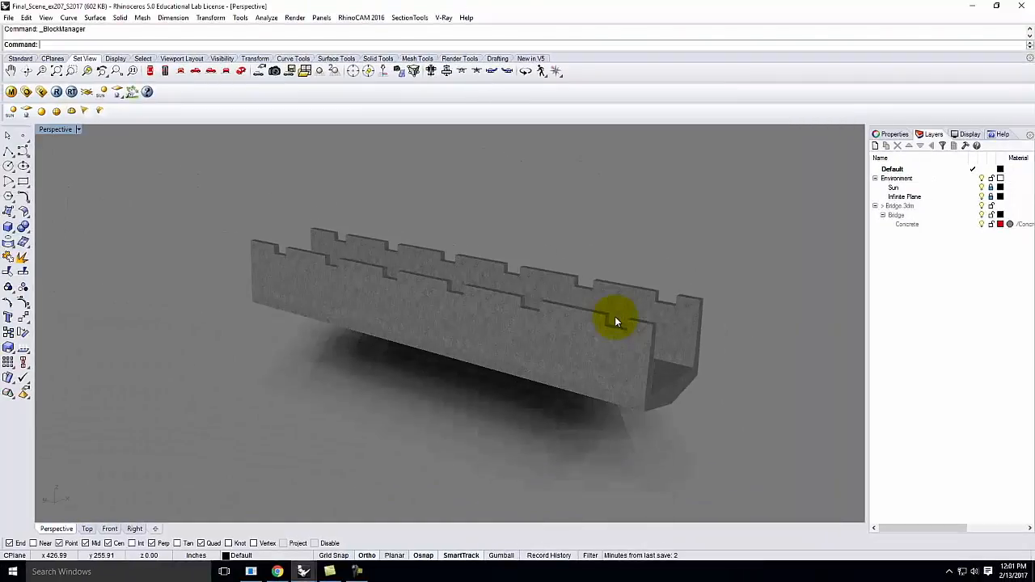
{"action": "mouse_move", "coordinate": [615, 322]}
{"action": "right_mouse_down"}
{"action": "mouse_move", "coordinate": [658, 316]}
{"action": "mouse_move", "coordinate": [608, 321]}
{"action": "right_mouse_up"}
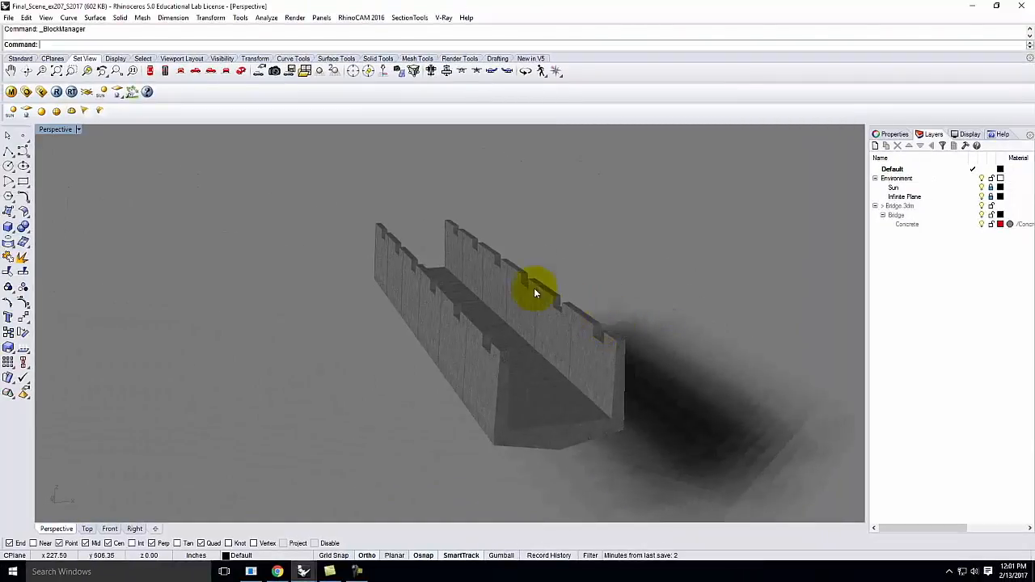
Step: Switch to the Ex206_S2017 file and rename its Default layer as Glass Window
{"action": "mouse_move", "coordinate": [303, 572]}
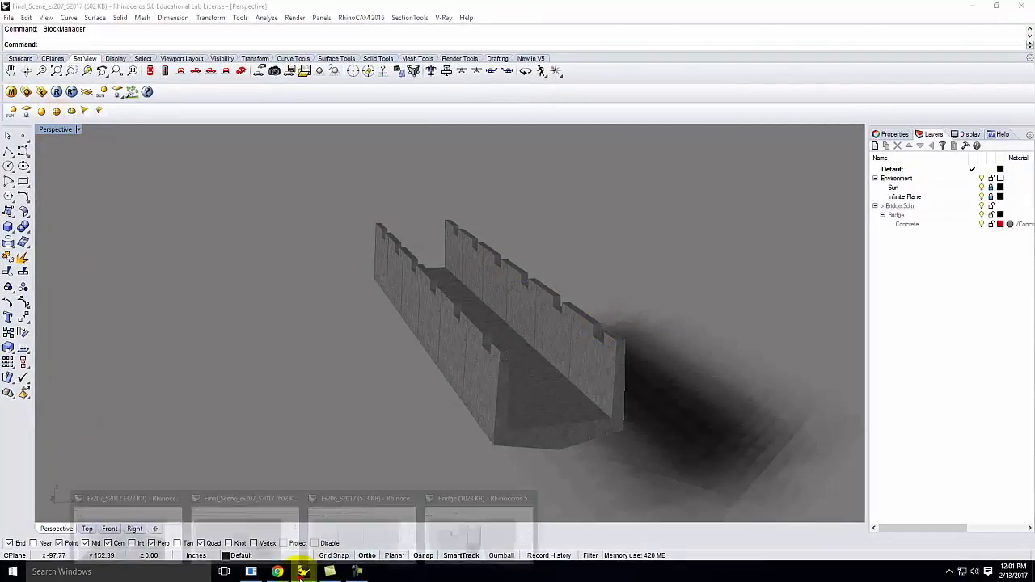
{"action": "left_click", "coordinate": [358, 532]}
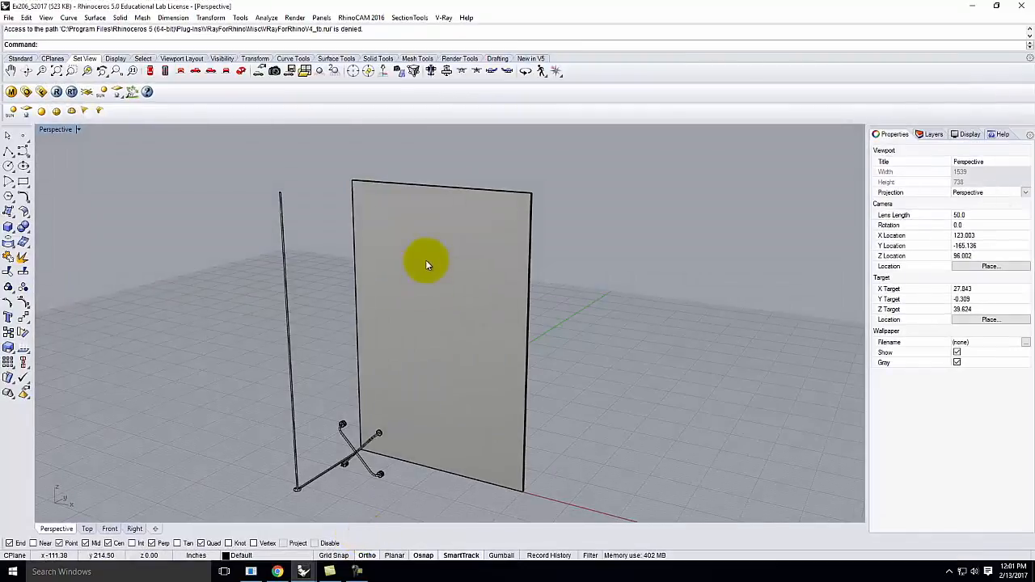
{"action": "right_click_drag", "start_coordinate": [359, 261], "coordinate": [458, 273]}
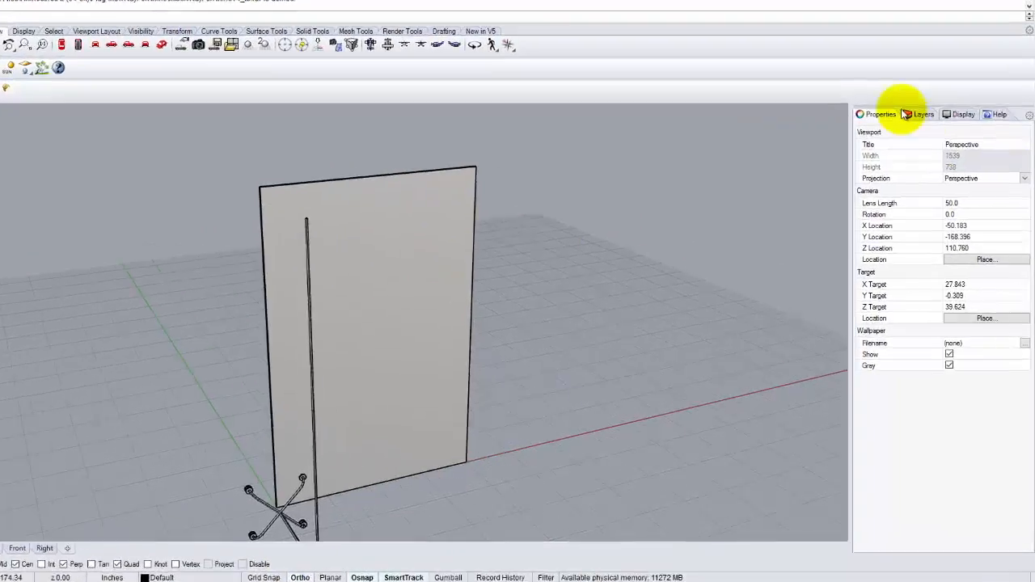
{"action": "left_click", "coordinate": [905, 114]}
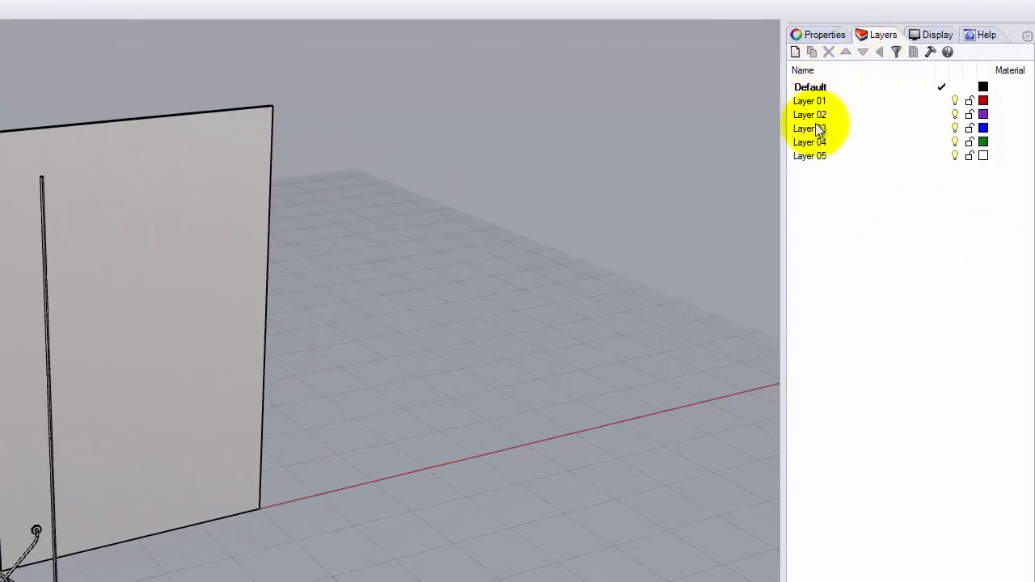
{"action": "left_click", "coordinate": [816, 89]}
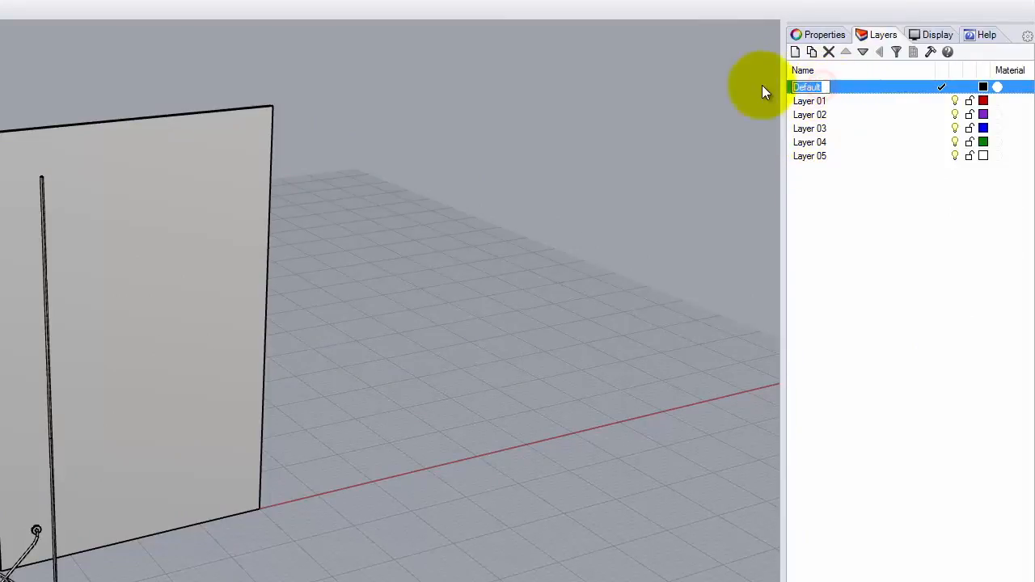
{"action": "type", "text": "Glass Window"}
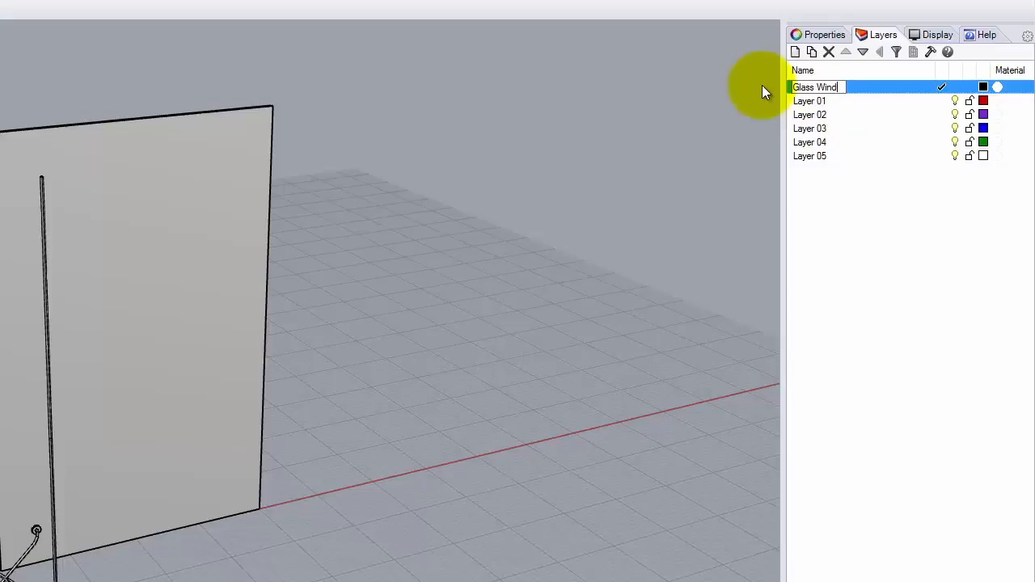
{"action": "left_click", "coordinate": [813, 100]}
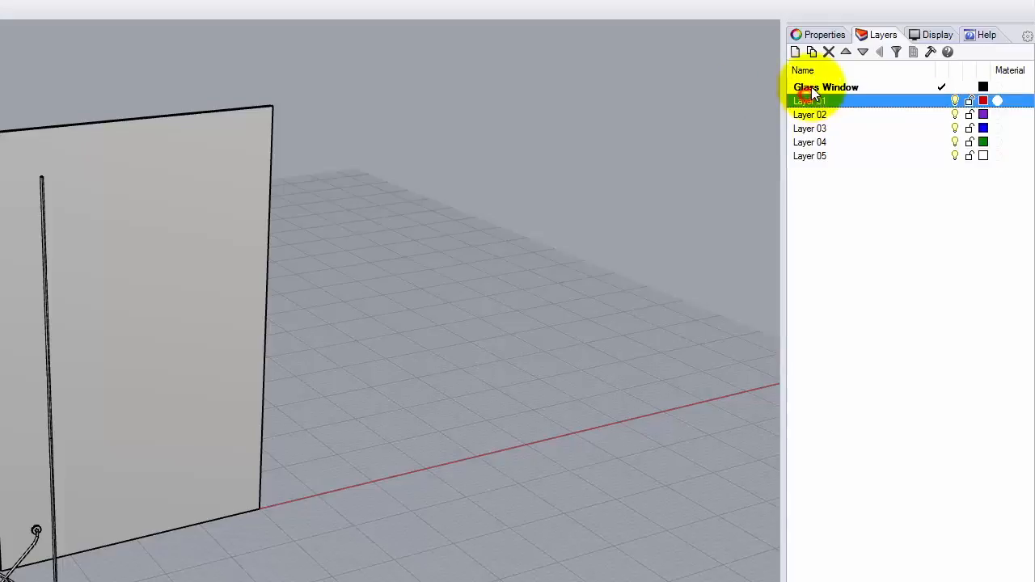
Step: Create two sublayers named Metal and Glass under the Glass Window layer
{"action": "left_click", "coordinate": [809, 87]}
{"action": "left_click", "coordinate": [812, 51]}
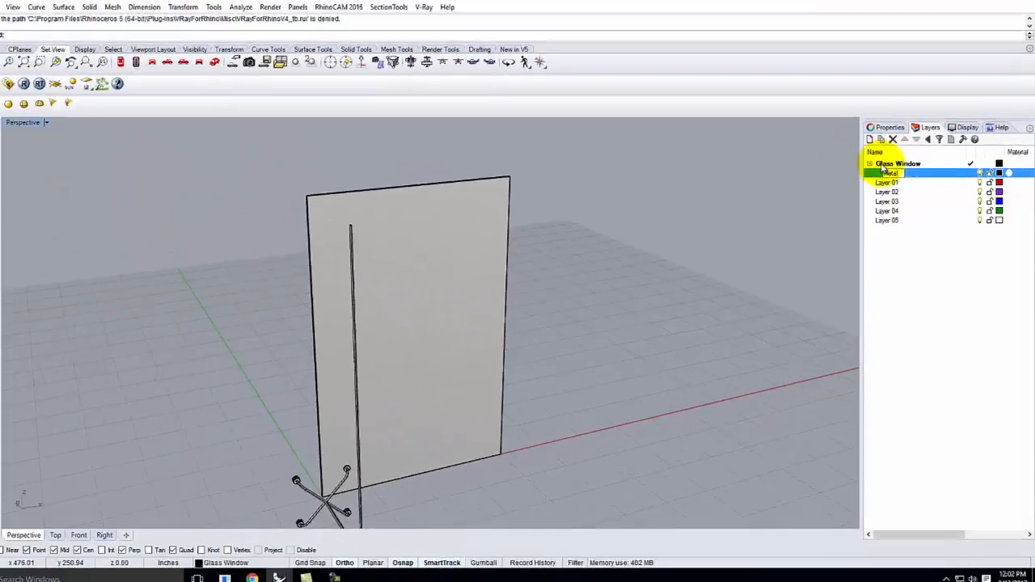
{"action": "left_click", "coordinate": [811, 52]}
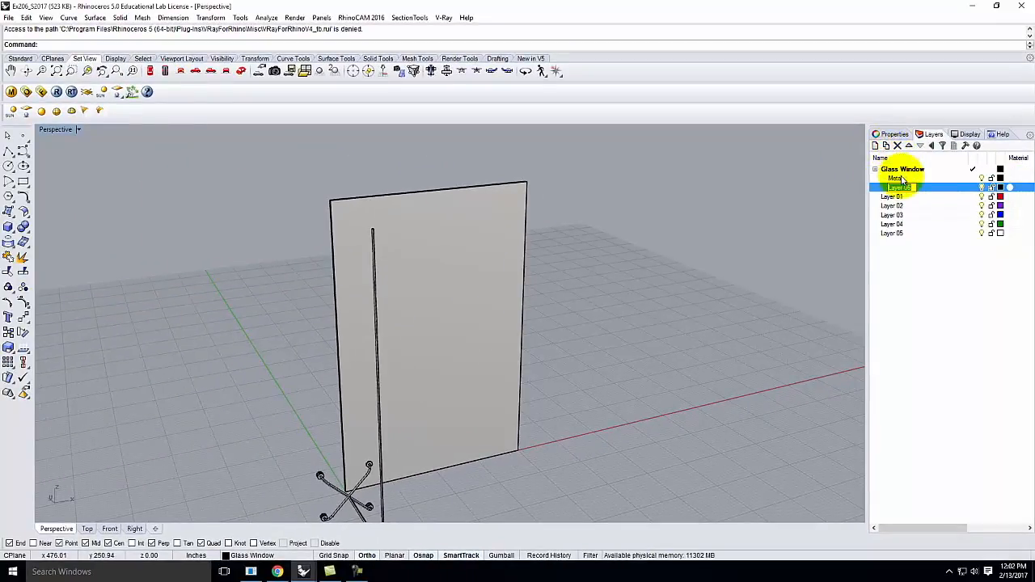
Step: Select the large rectangular pane and change its object layer to Glass
{"action": "left_click", "coordinate": [527, 244]}
{"action": "right_click", "coordinate": [902, 189]}
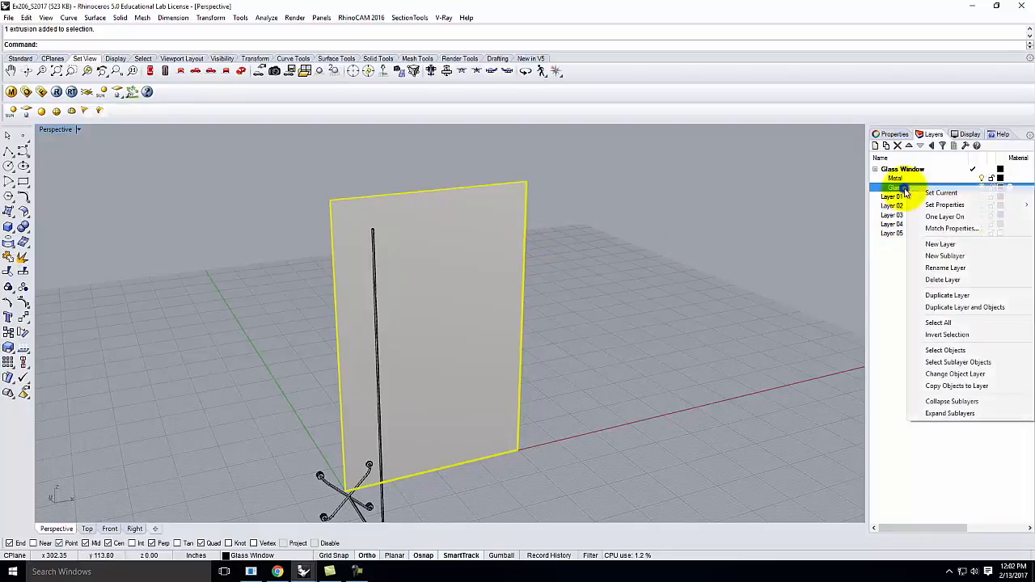
{"action": "left_click", "coordinate": [942, 373]}
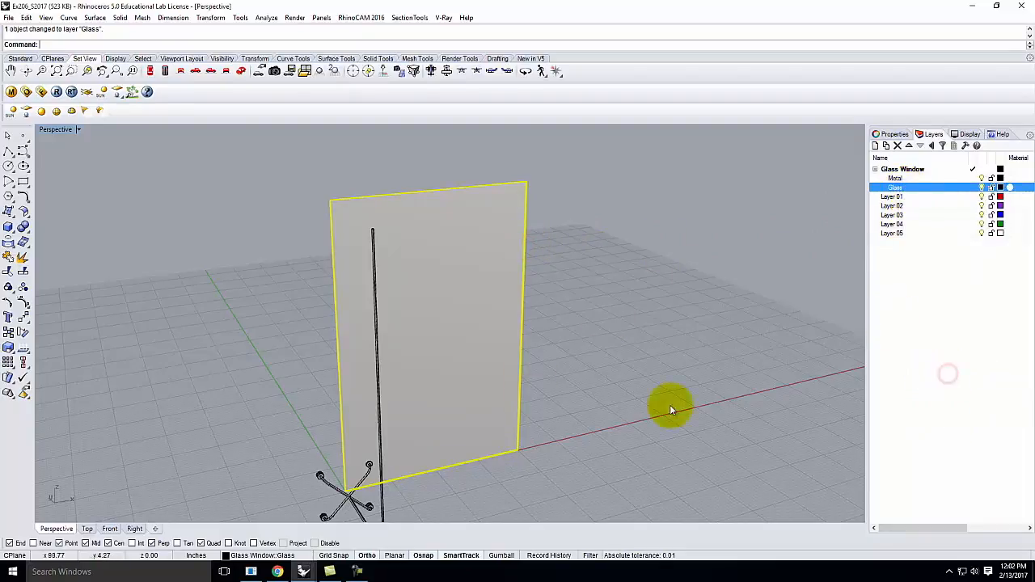
Step: Select the spider fitting and rods without the pane and change their object layer to Metal
{"action": "scroll", "coordinate": [670, 411], "scroll_direction": "down", "scroll_amount": 3}
{"action": "left_click", "coordinate": [450, 296]}
{"action": "left_click_drag", "start_coordinate": [412, 236], "coordinate": [531, 476]}
{"action": "right_click", "coordinate": [896, 179]}
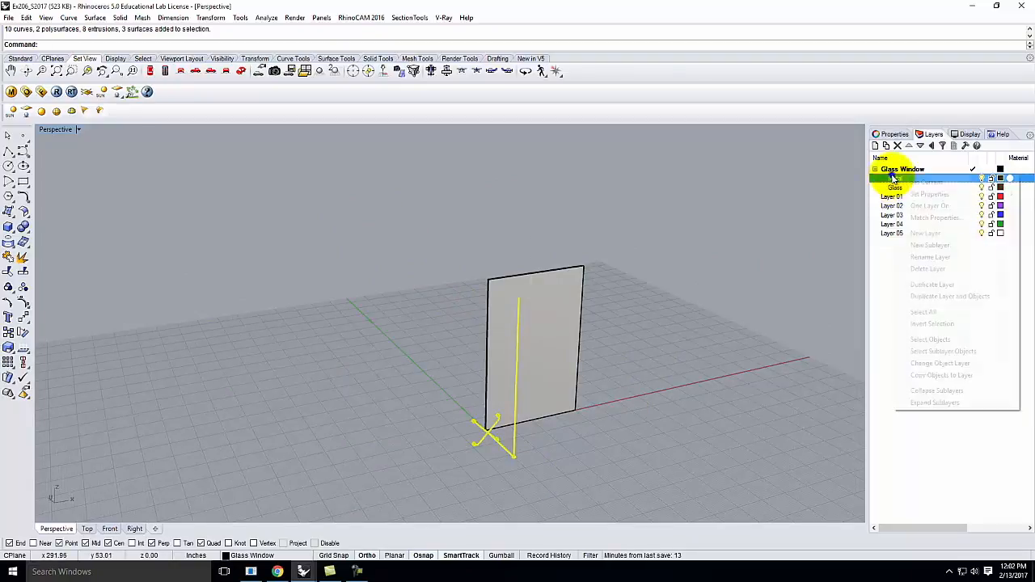
{"action": "left_click", "coordinate": [939, 364]}
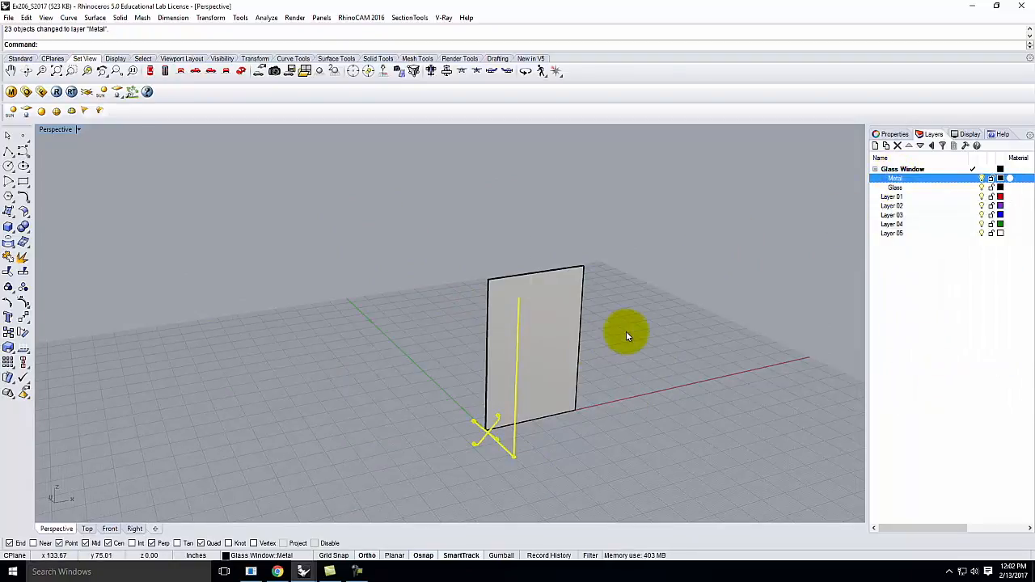
Step: Select the pane together with its metal hardware and check how their material is assigned in the object properties
{"action": "left_click_drag", "start_coordinate": [653, 420], "coordinate": [665, 478]}
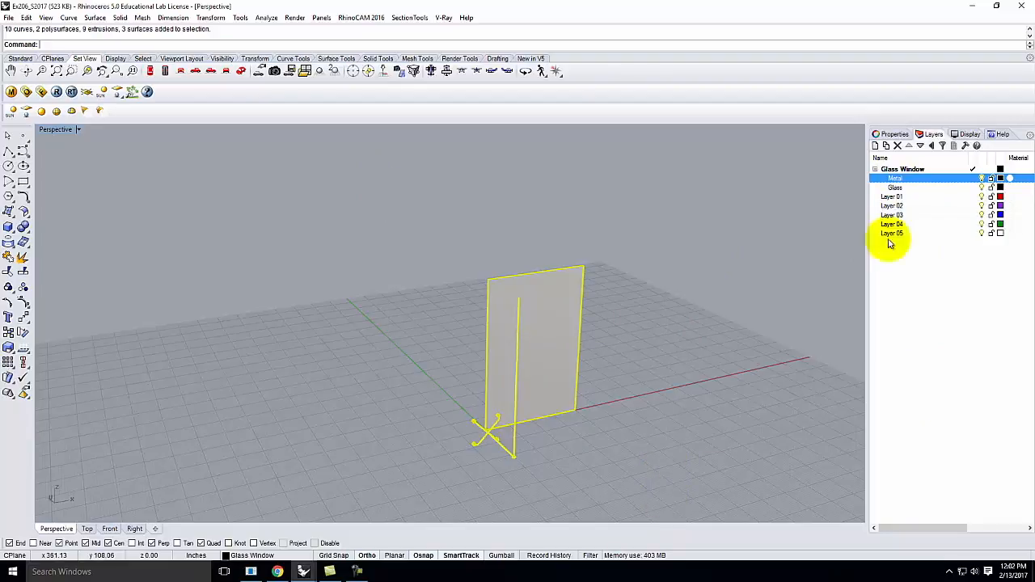
{"action": "left_click", "coordinate": [895, 134]}
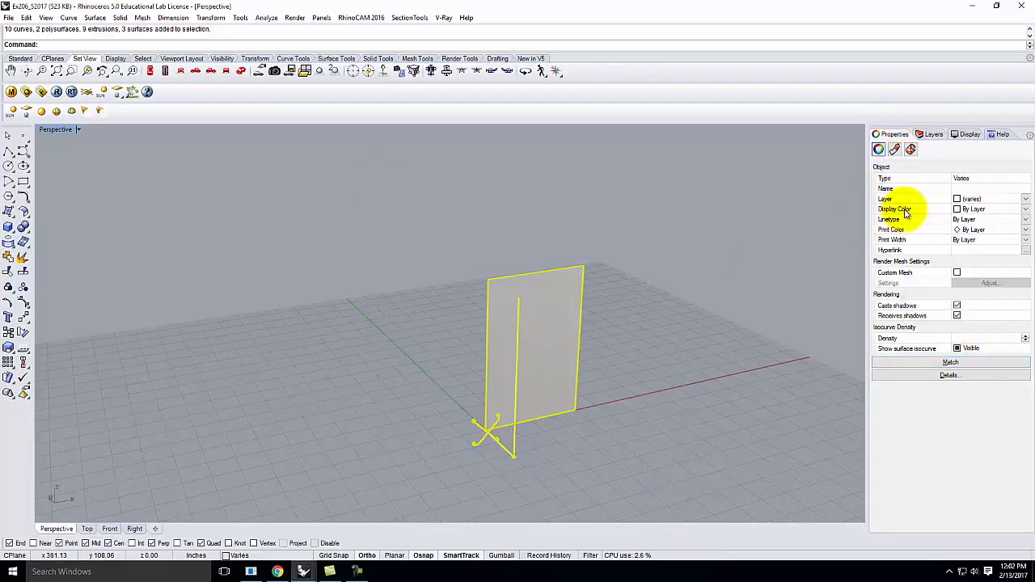
{"action": "left_click", "coordinate": [895, 150]}
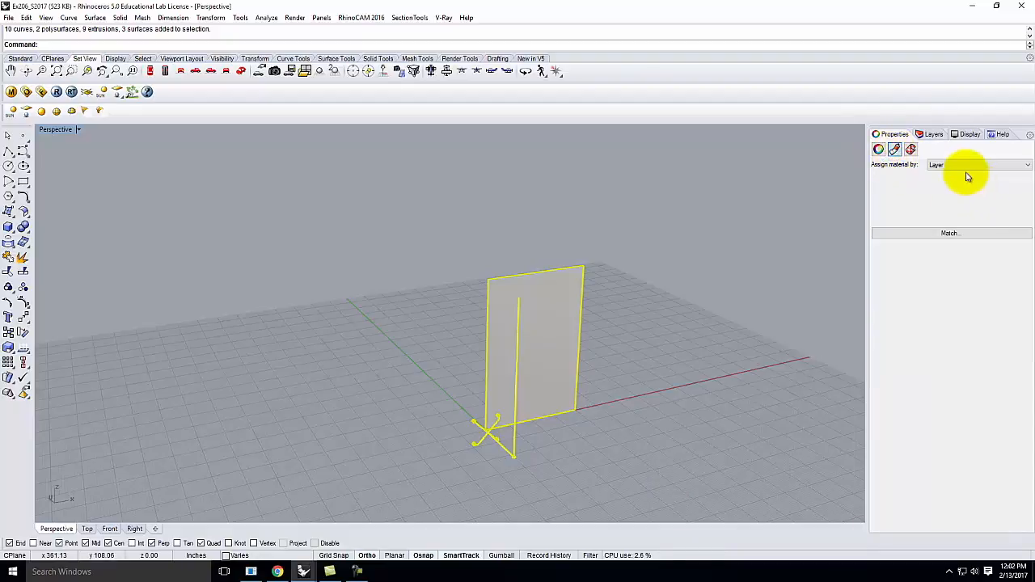
{"action": "left_click", "coordinate": [723, 216]}
{"action": "right_click_drag", "start_coordinate": [666, 270], "coordinate": [707, 285]}
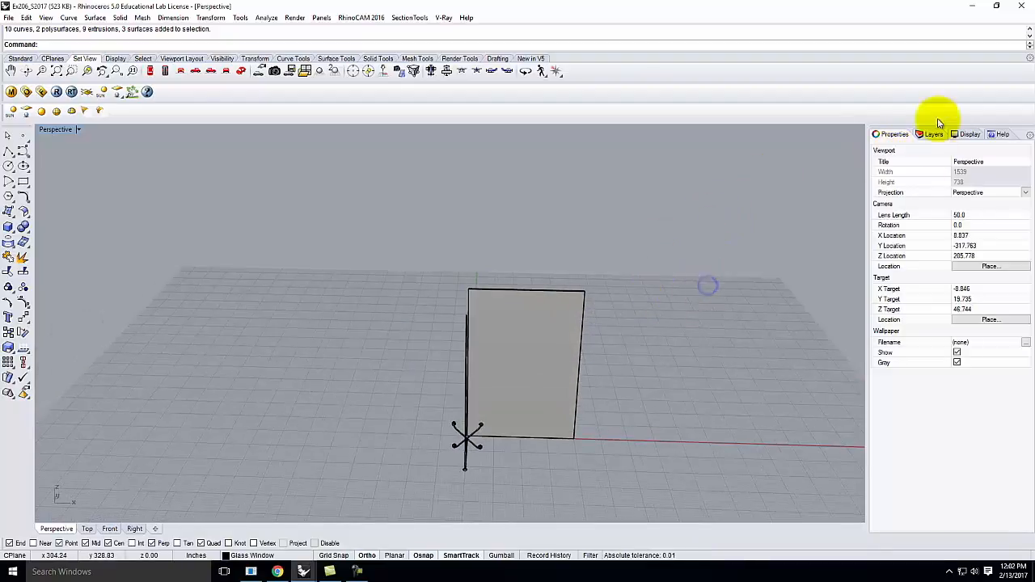
Step: Load the Silver.vismat material from the V-Ray Materials Metal library's Silver folder into the V-Ray scene materials
{"action": "left_click", "coordinate": [930, 133]}
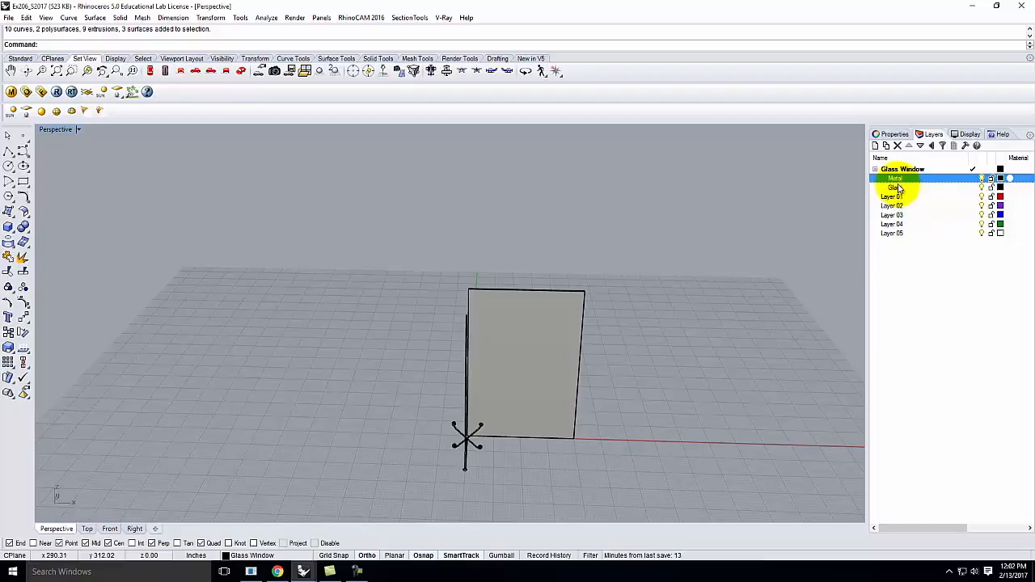
{"action": "left_click", "coordinate": [12, 93]}
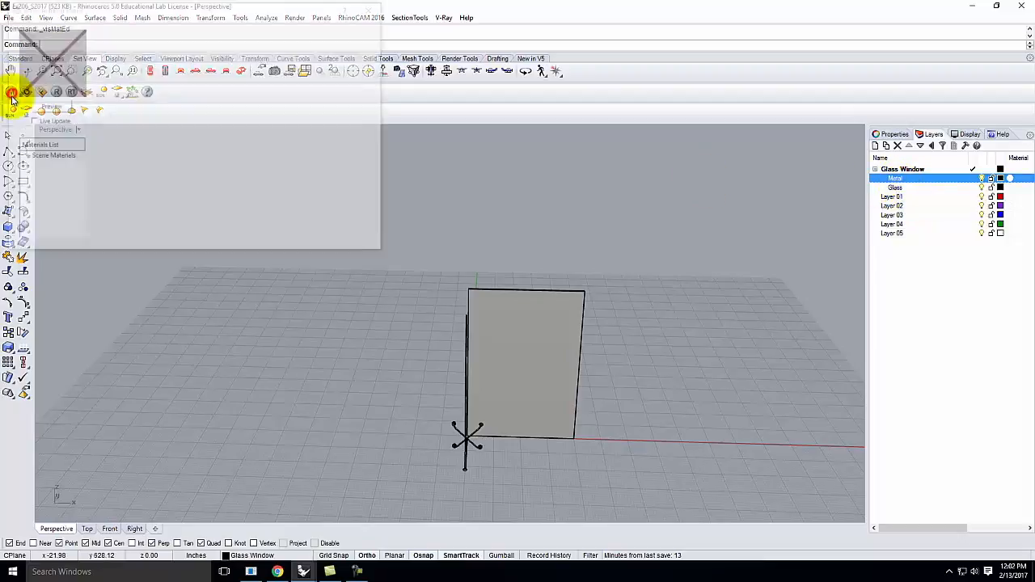
{"action": "right_click", "coordinate": [48, 156]}
{"action": "left_click", "coordinate": [78, 172]}
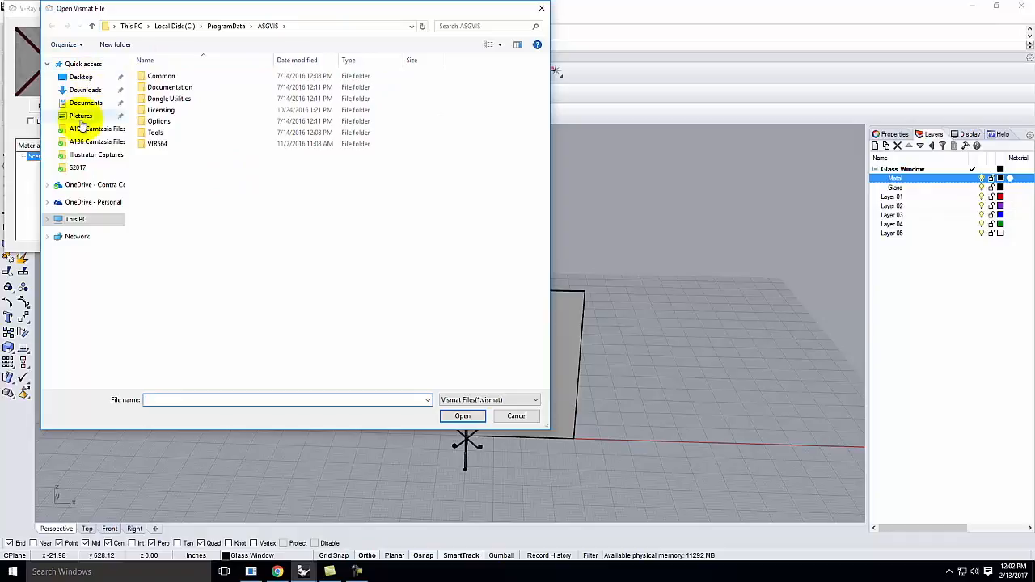
{"action": "left_click", "coordinate": [81, 185]}
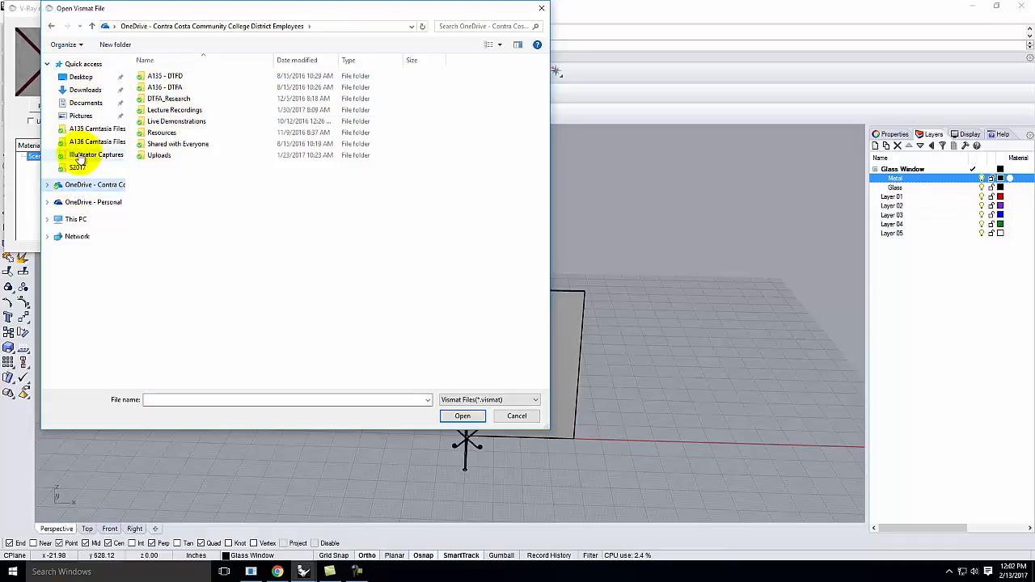
{"action": "double_click", "coordinate": [153, 132]}
{"action": "double_click", "coordinate": [156, 167]}
{"action": "double_click", "coordinate": [166, 110]}
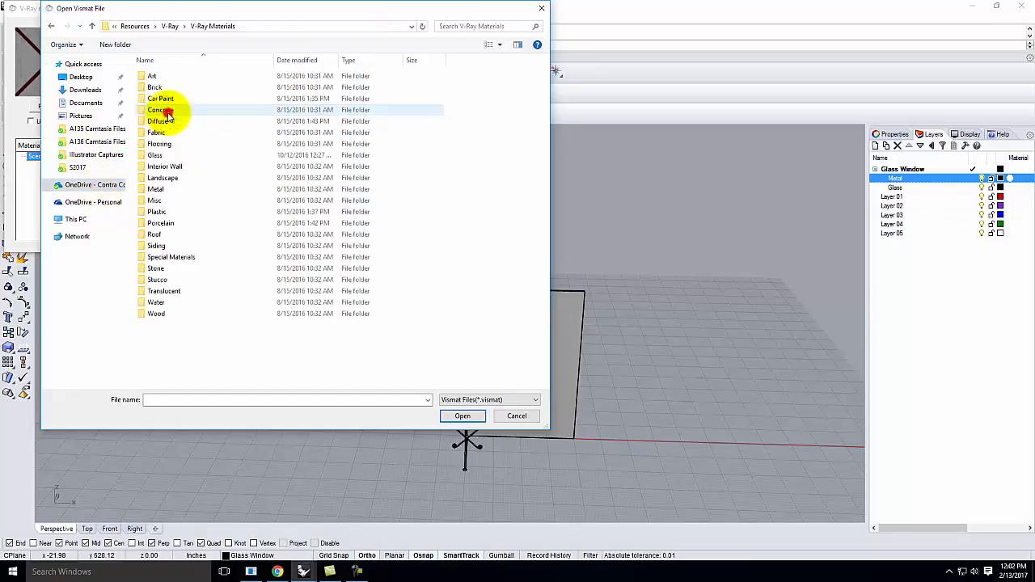
{"action": "double_click", "coordinate": [157, 189]}
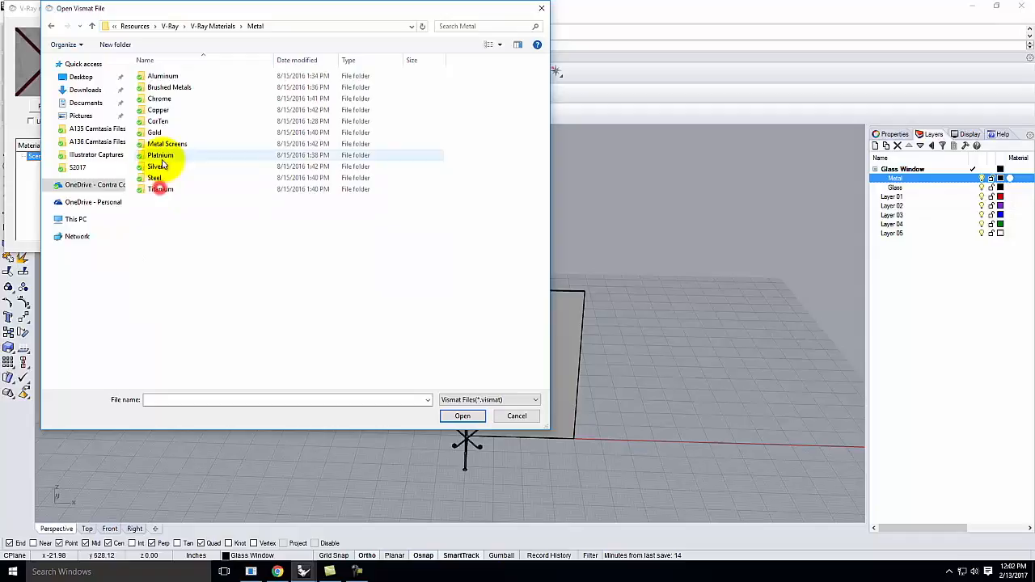
{"action": "double_click", "coordinate": [166, 167]}
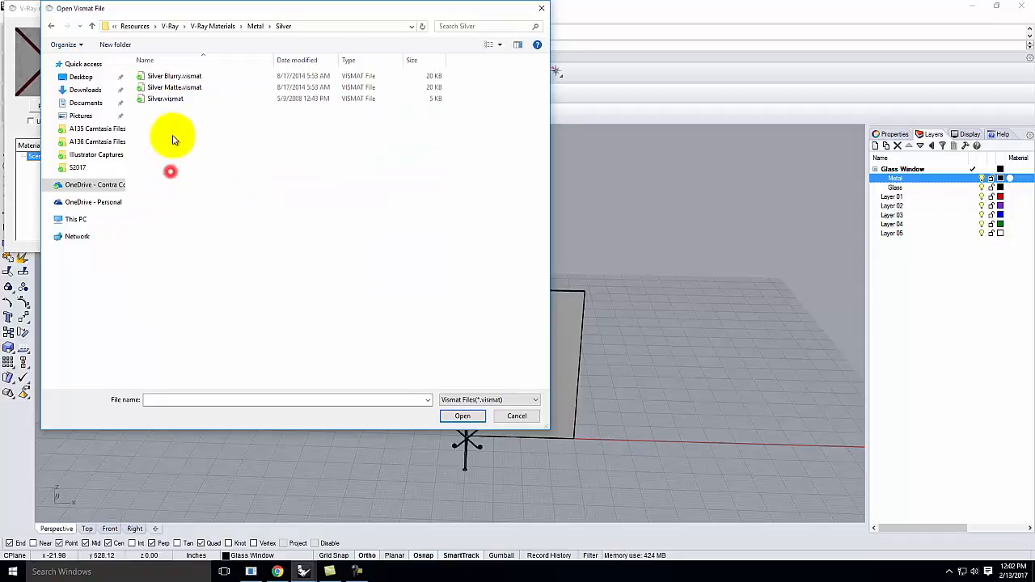
{"action": "double_click", "coordinate": [165, 99]}
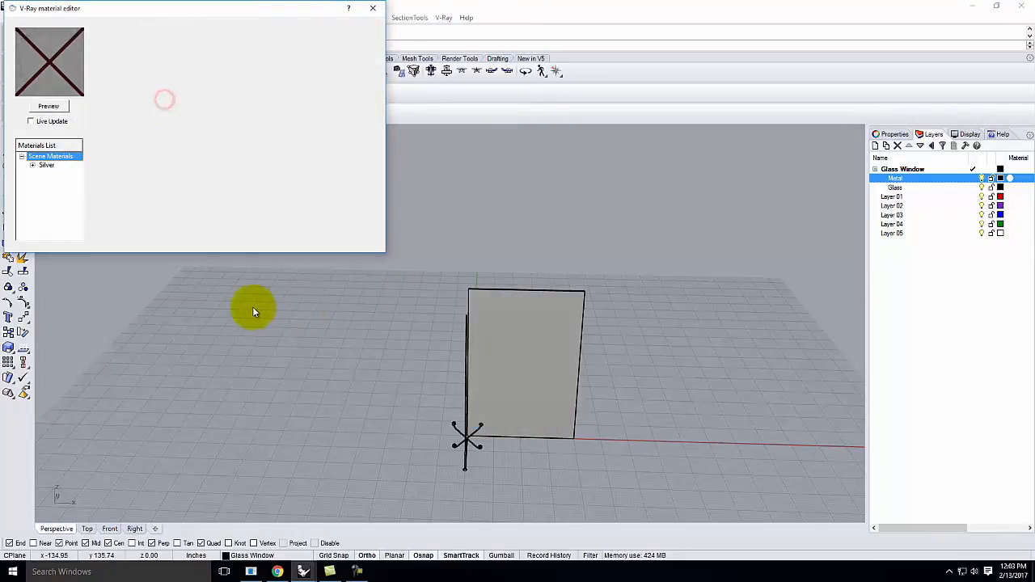
Step: Create a new Standard V-Ray material and set its diffuse color to light blue, RGB 114, 140, 239
{"action": "left_click", "coordinate": [906, 188]}
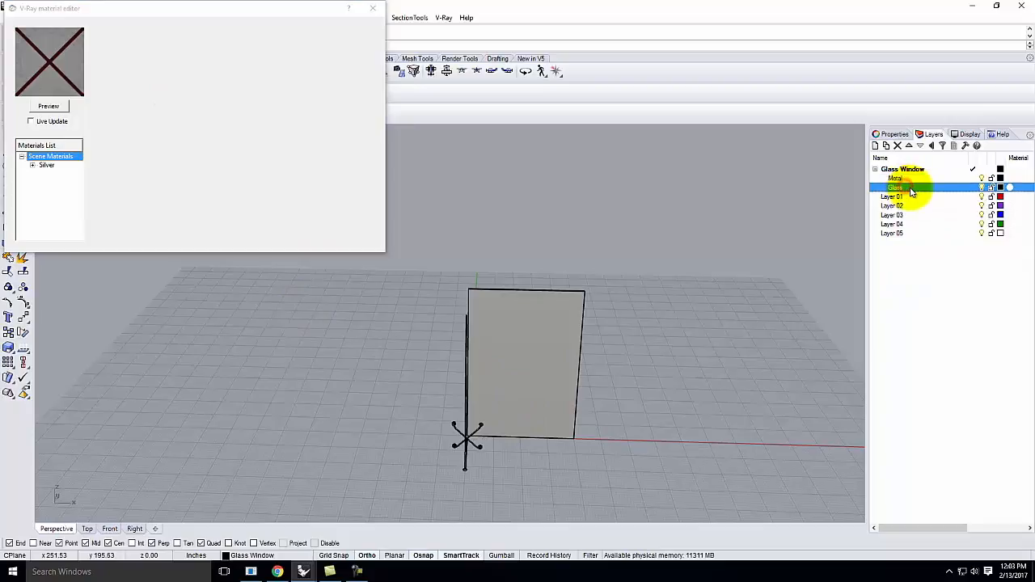
{"action": "right_click", "coordinate": [56, 161]}
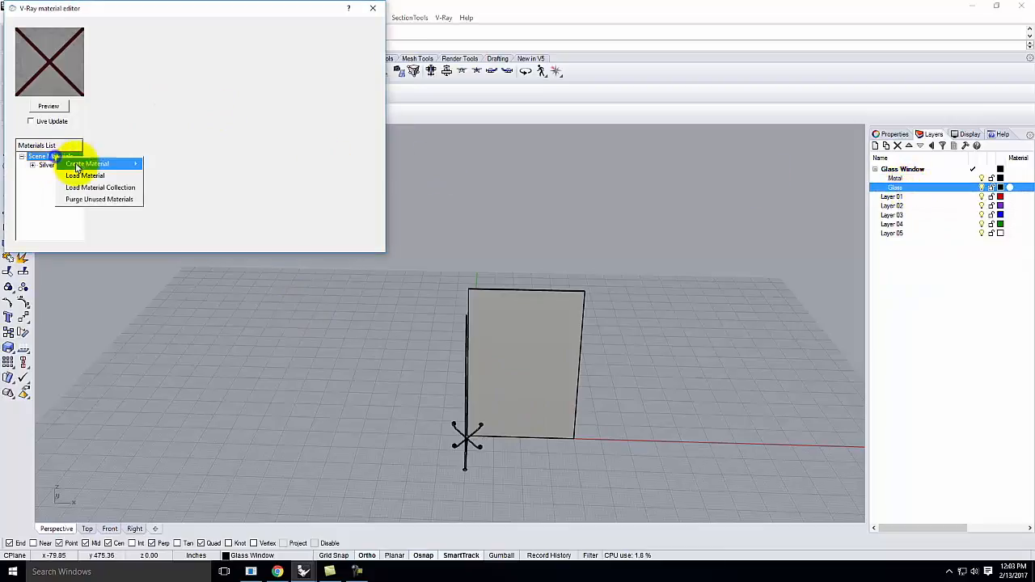
{"action": "mouse_move", "coordinate": [121, 165]}
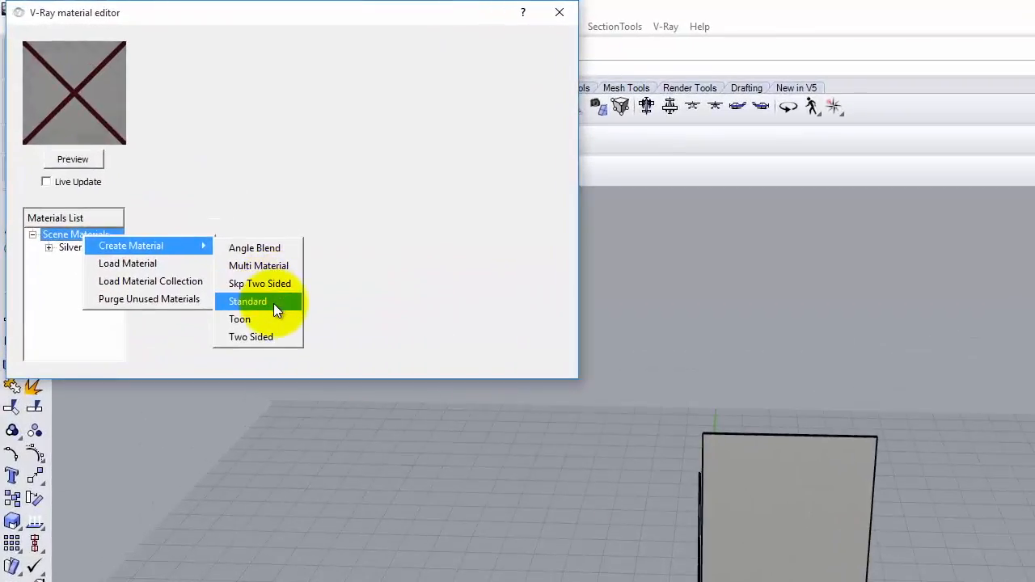
{"action": "left_click", "coordinate": [274, 303]}
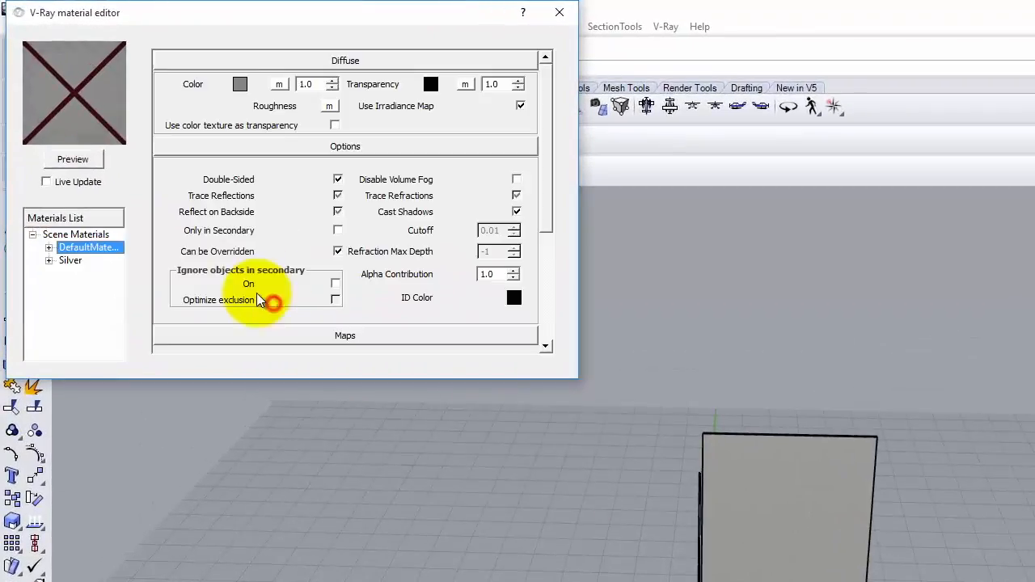
{"action": "left_click", "coordinate": [239, 84]}
{"action": "left_click", "coordinate": [434, 322]}
{"action": "left_click_drag", "start_coordinate": [495, 256], "coordinate": [490, 216]}
{"action": "left_click", "coordinate": [498, 447]}
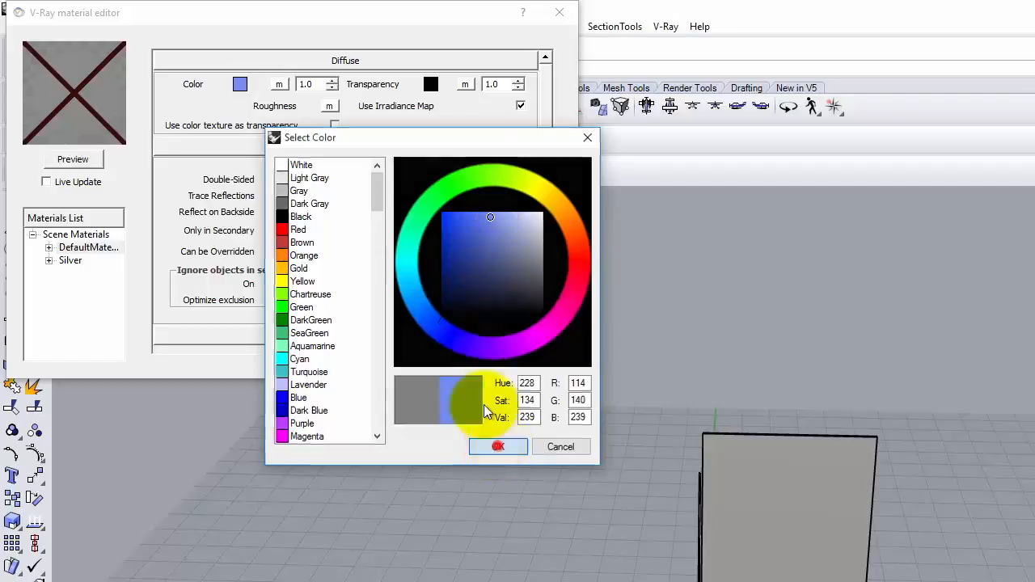
Step: Set the new material's transparency color to Dark Gray and update its preview
{"action": "left_click", "coordinate": [430, 85]}
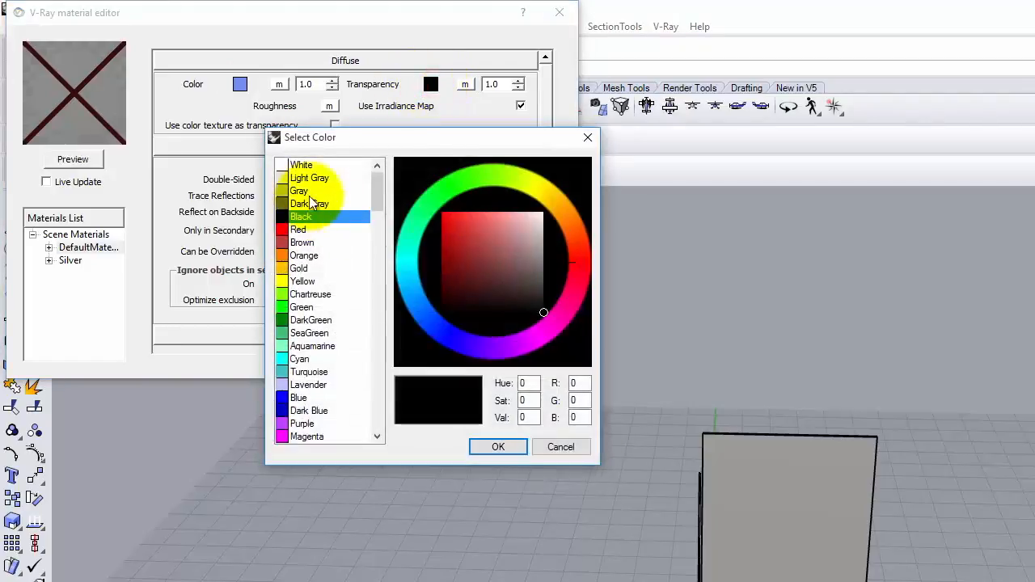
{"action": "left_click", "coordinate": [310, 204]}
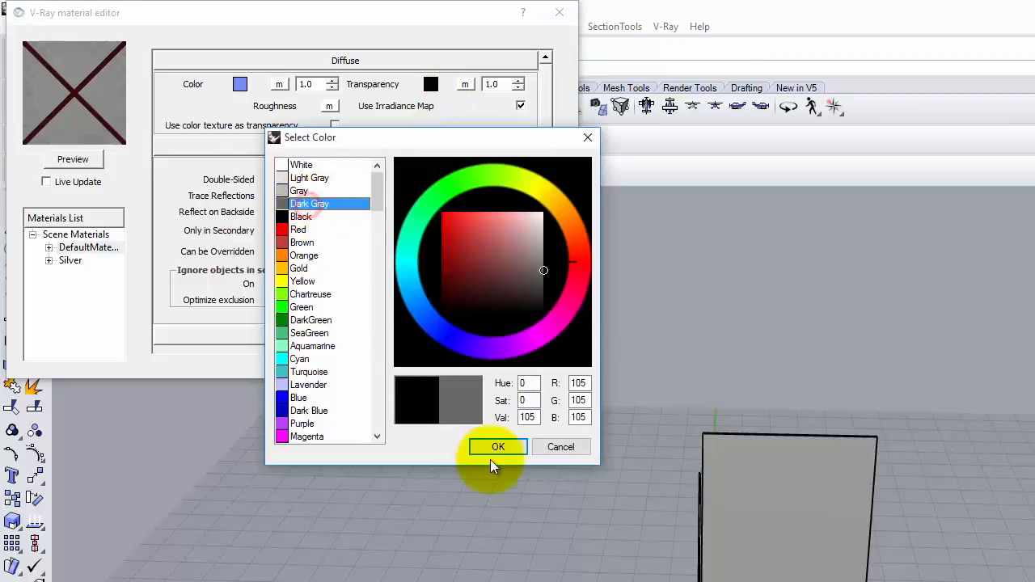
{"action": "left_click", "coordinate": [495, 447]}
{"action": "left_click", "coordinate": [71, 157]}
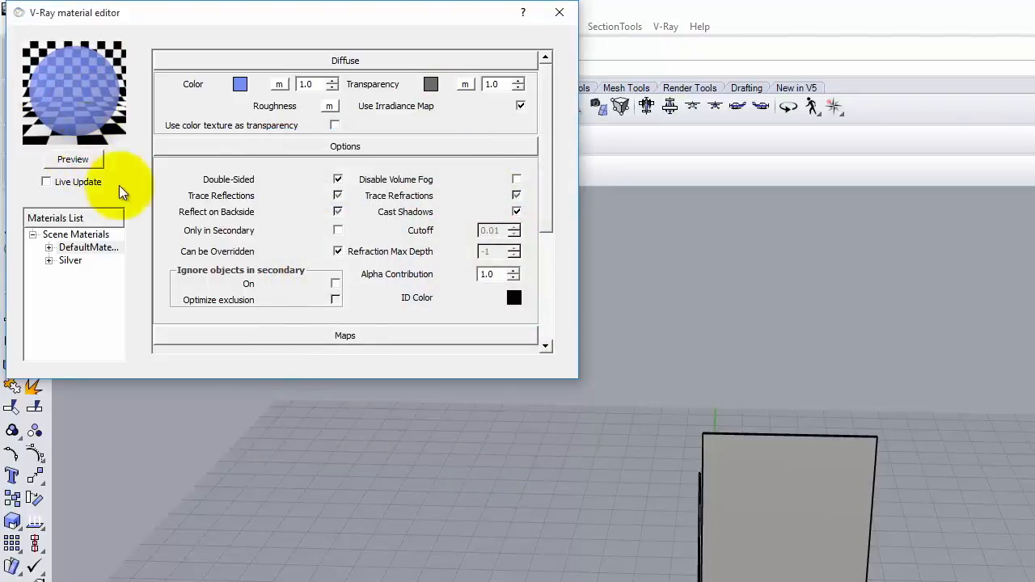
Step: Rename the new material Glass and apply it to the Glass layer
{"action": "double_click", "coordinate": [83, 251]}
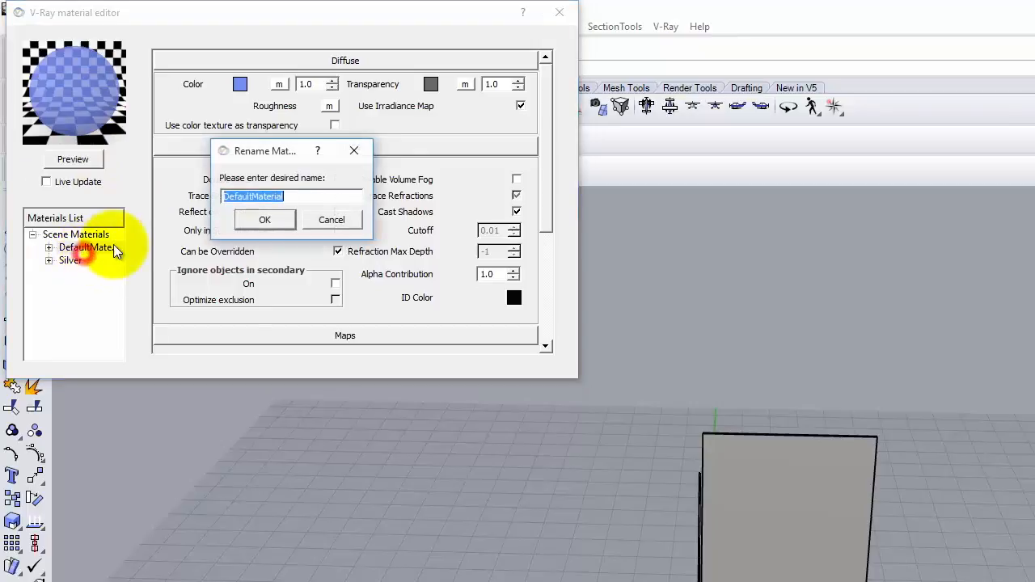
{"action": "type", "text": "Glass"}
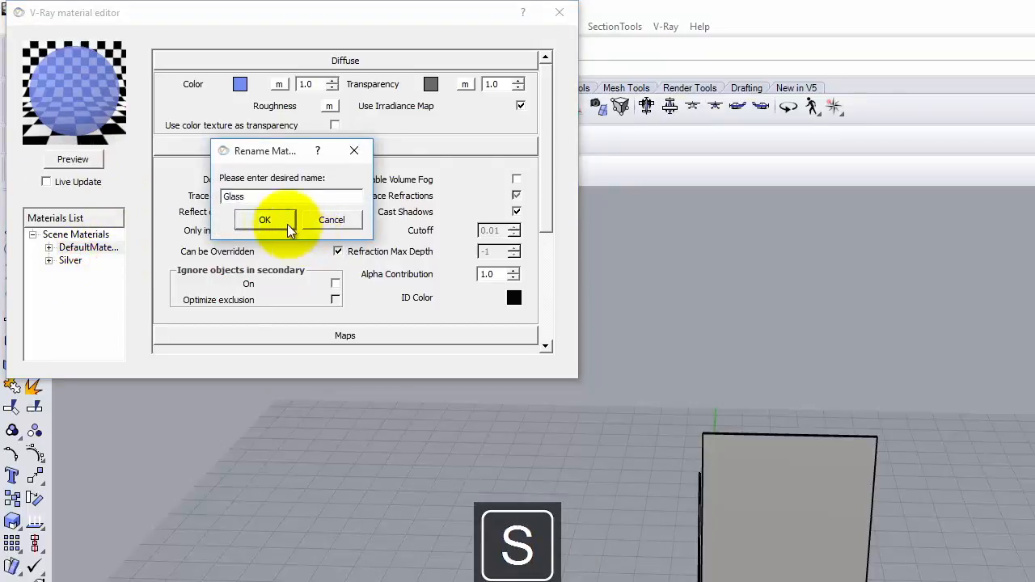
{"action": "left_click", "coordinate": [277, 221]}
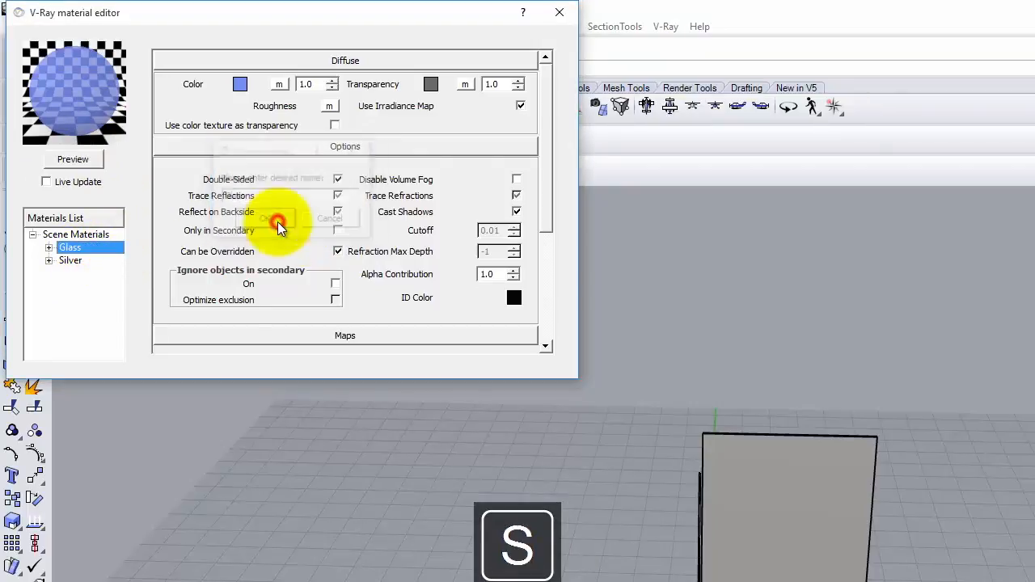
{"action": "right_click", "coordinate": [73, 250]}
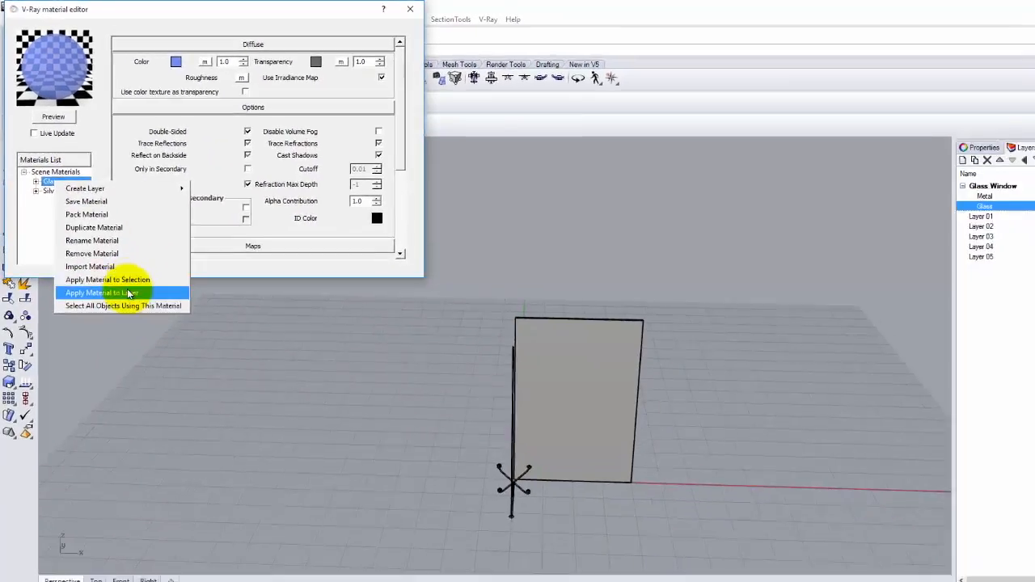
{"action": "left_click", "coordinate": [143, 357]}
{"action": "left_click", "coordinate": [463, 292]}
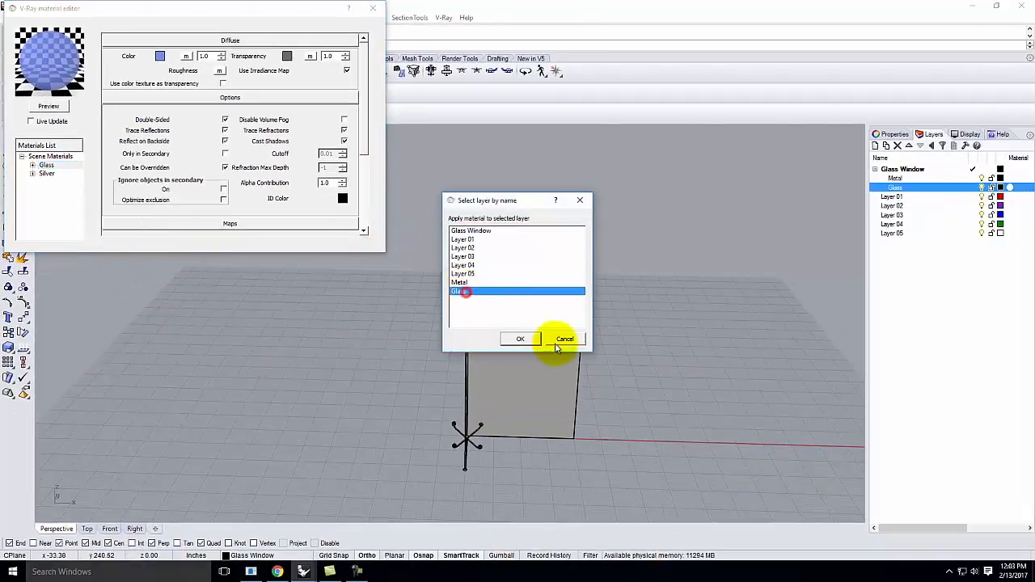
{"action": "left_click", "coordinate": [522, 339]}
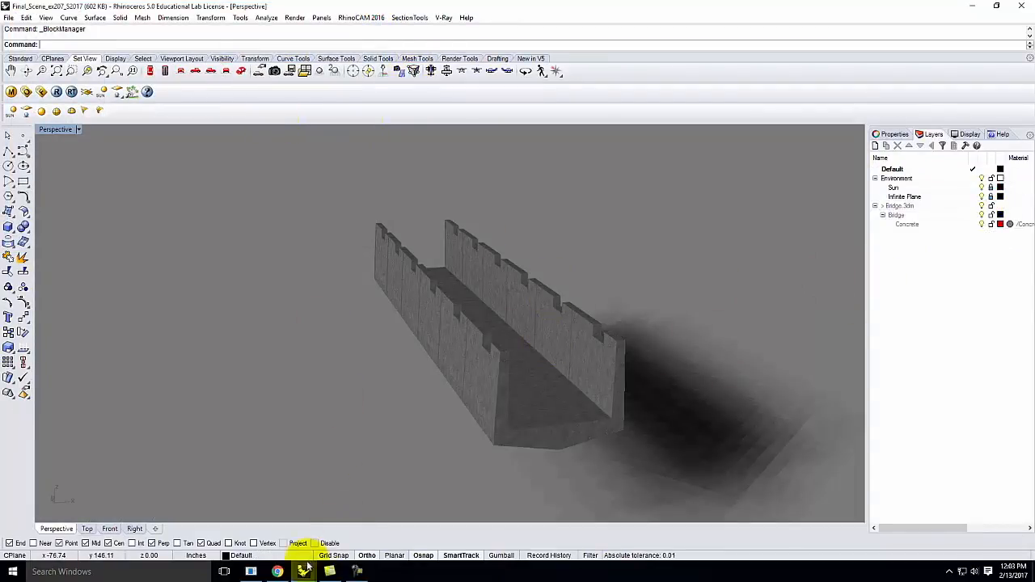
Step: Delete the unused layers Layer 01 through Layer 05 from the Ex206 window file
{"action": "mouse_move", "coordinate": [307, 568]}
{"action": "left_click", "coordinate": [389, 526]}
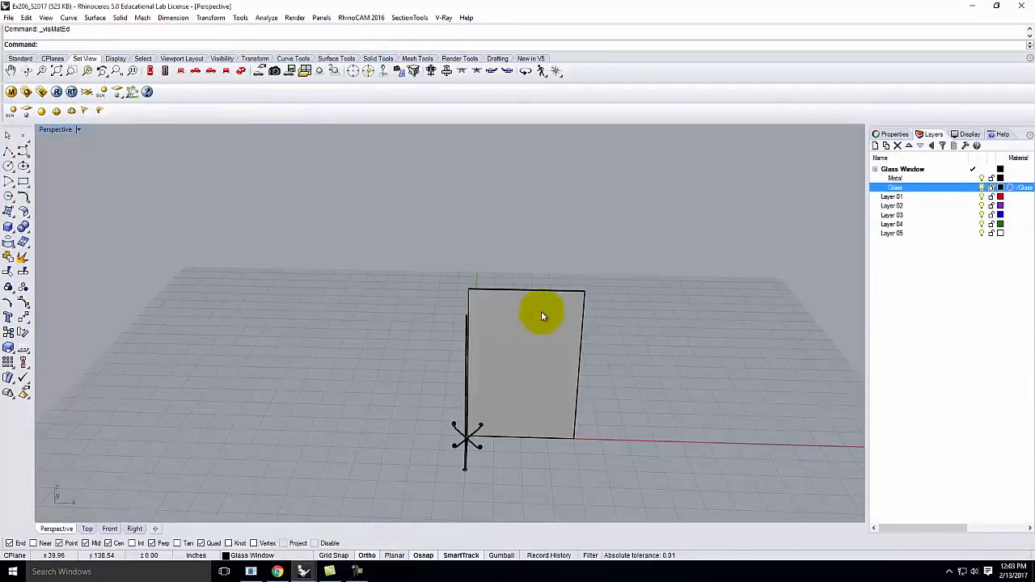
{"action": "right_click_drag", "start_coordinate": [465, 431], "coordinate": [522, 425]}
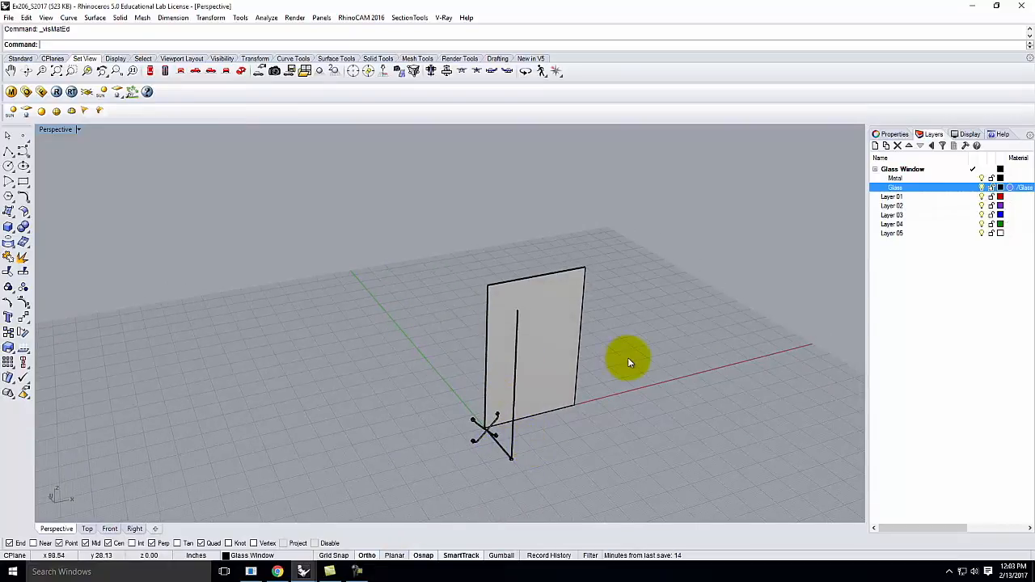
{"action": "left_click", "coordinate": [894, 197]}
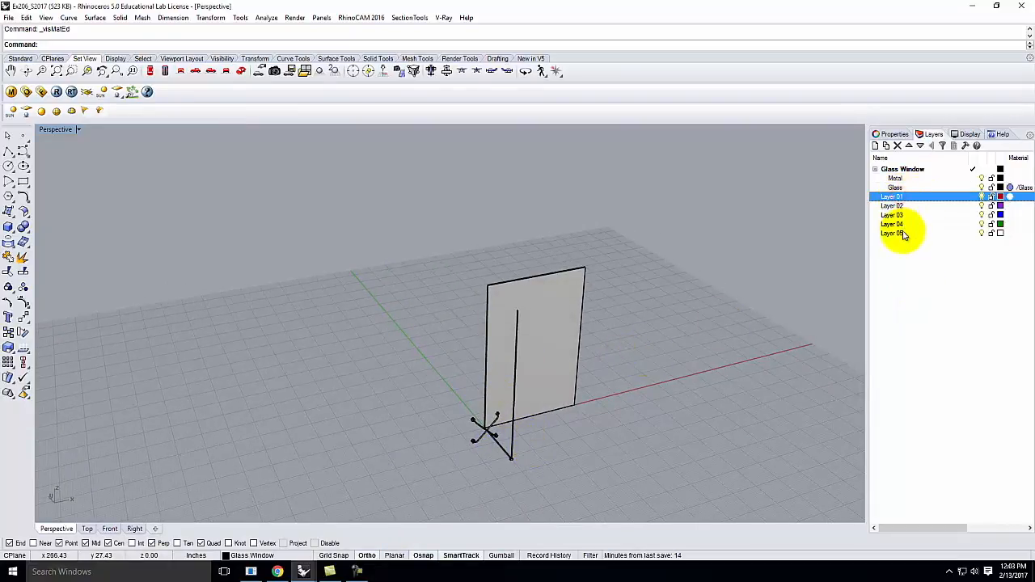
{"action": "left_click", "coordinate": [905, 235], "text": "shift"}
{"action": "left_click", "coordinate": [897, 145]}
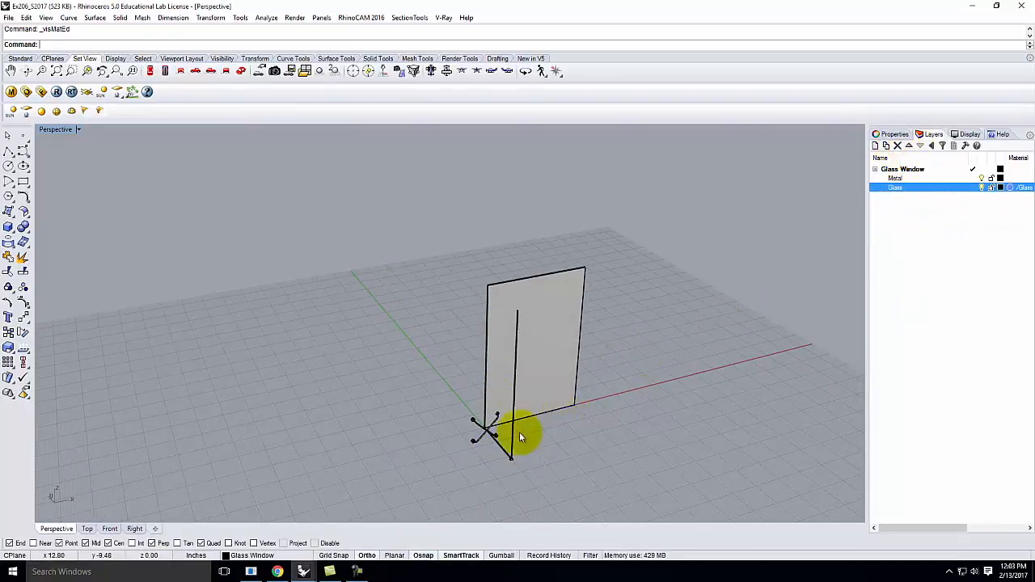
Step: Save the window model as a new Rhino 5 file named Glass Window in the Ex206 folder
{"action": "scroll", "coordinate": [483, 429], "scroll_direction": "up", "scroll_amount": 5}
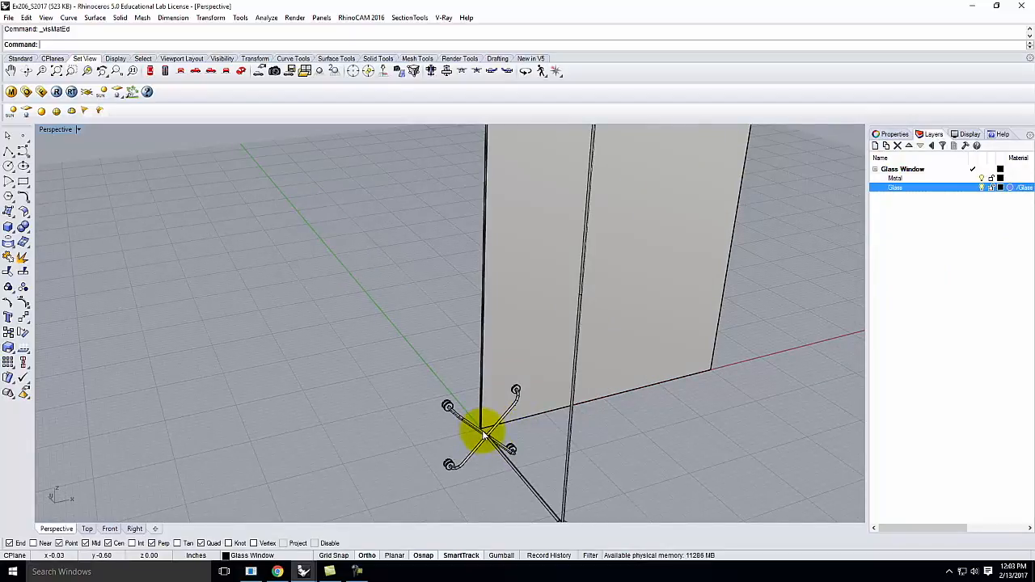
{"action": "scroll", "coordinate": [483, 435], "scroll_direction": "down", "scroll_amount": 6}
{"action": "left_click", "coordinate": [679, 369]}
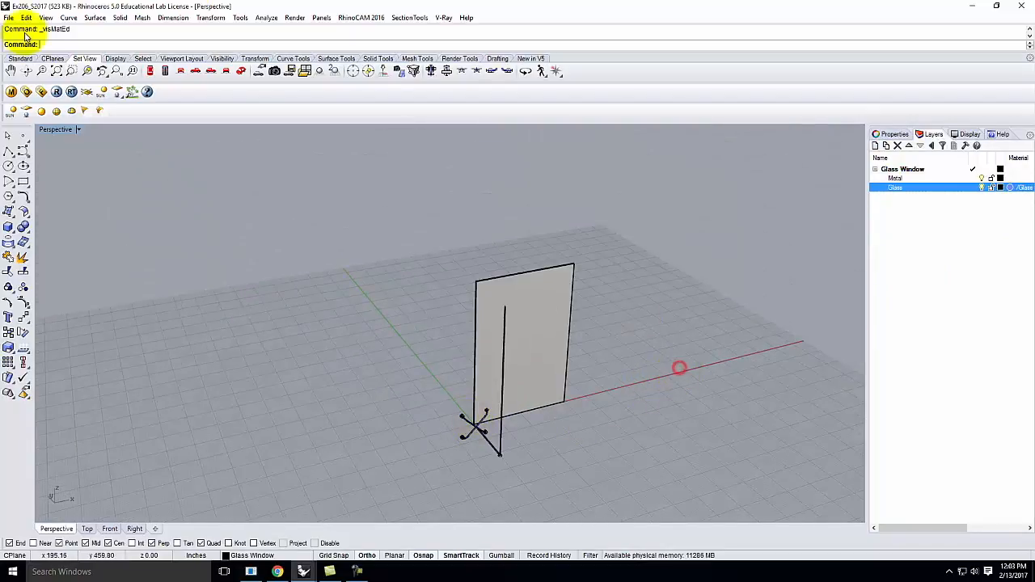
{"action": "left_click", "coordinate": [8, 18]}
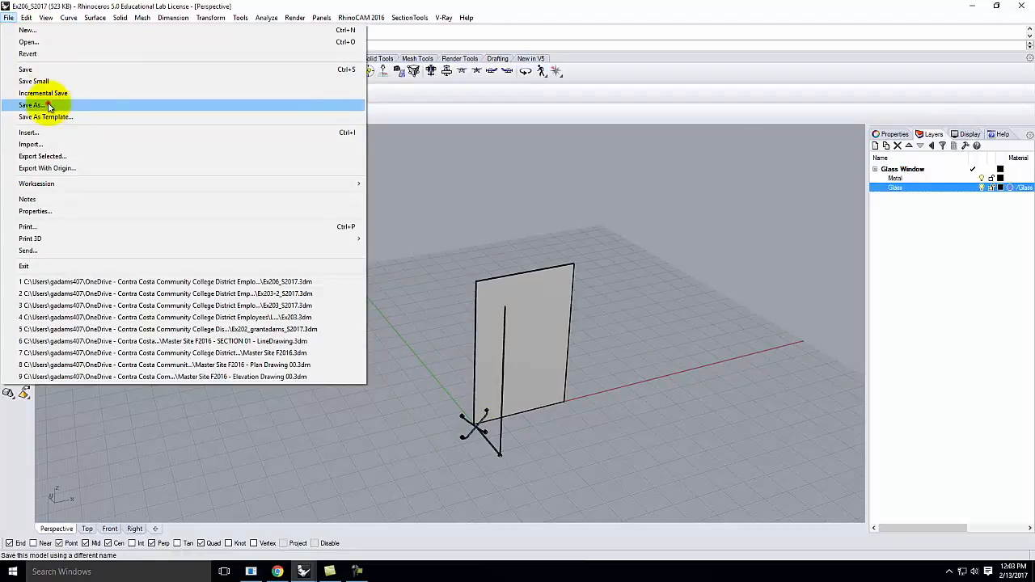
{"action": "left_click", "coordinate": [52, 103]}
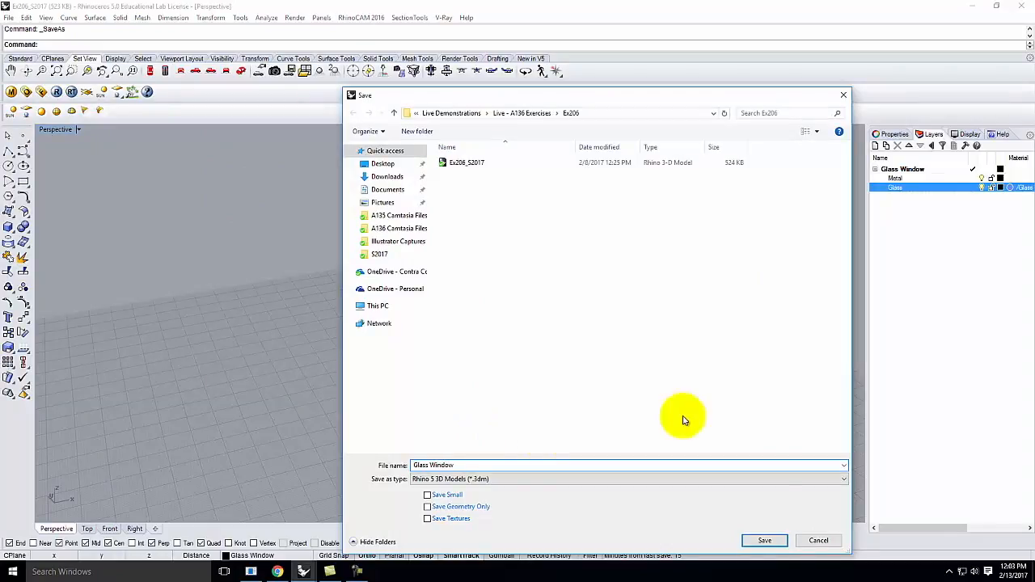
{"action": "left_click", "coordinate": [767, 541]}
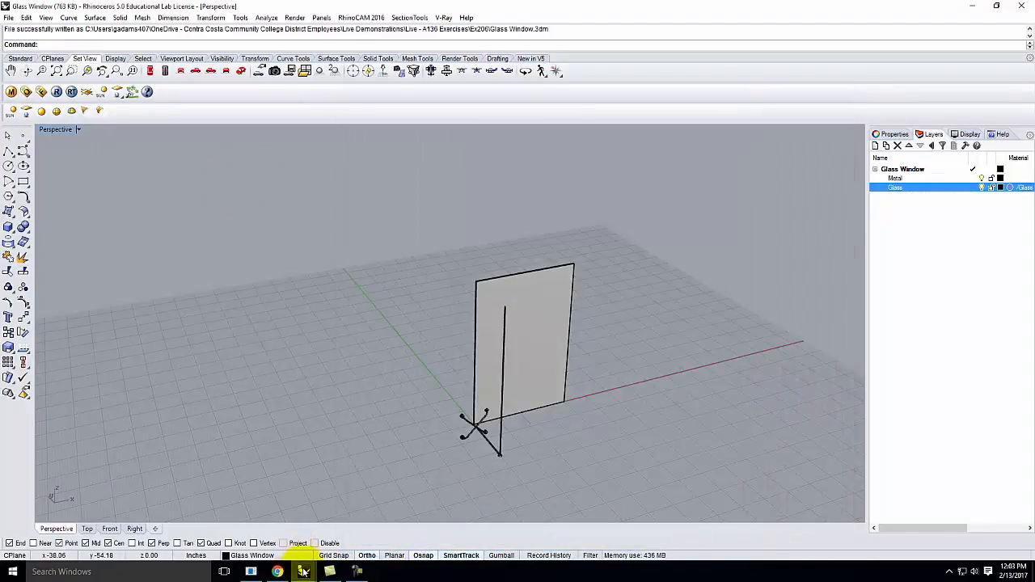
Step: Switch to the open Final_Scene_ex207_S2017 scene containing the bridge
{"action": "mouse_move", "coordinate": [303, 571]}
{"action": "left_click", "coordinate": [248, 533]}
{"action": "right_click_drag", "start_coordinate": [431, 277], "coordinate": [609, 360]}
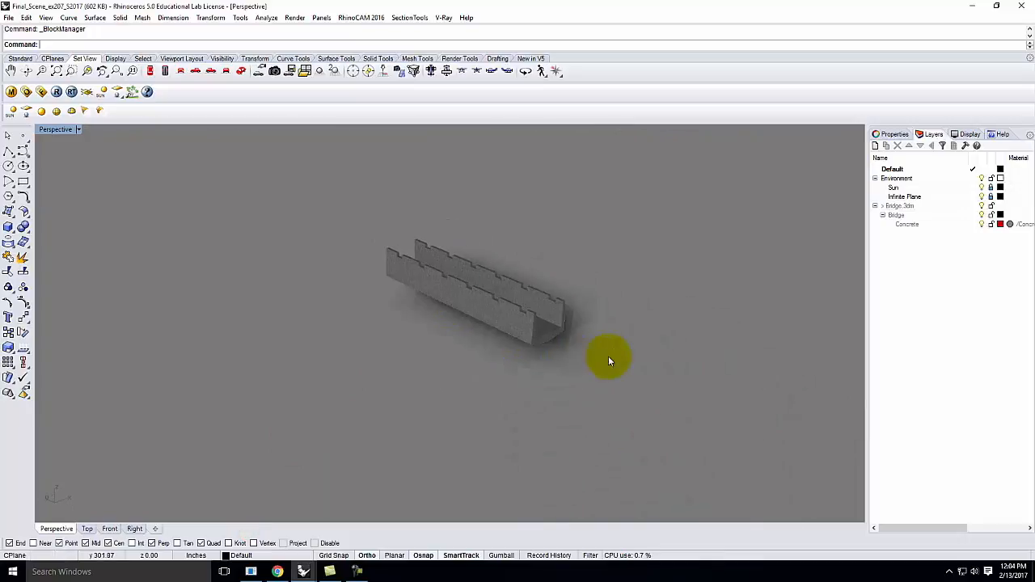
{"action": "right_click_drag", "start_coordinate": [152, 195], "coordinate": [339, 275]}
{"action": "right_click_drag", "start_coordinate": [326, 389], "coordinate": [333, 337]}
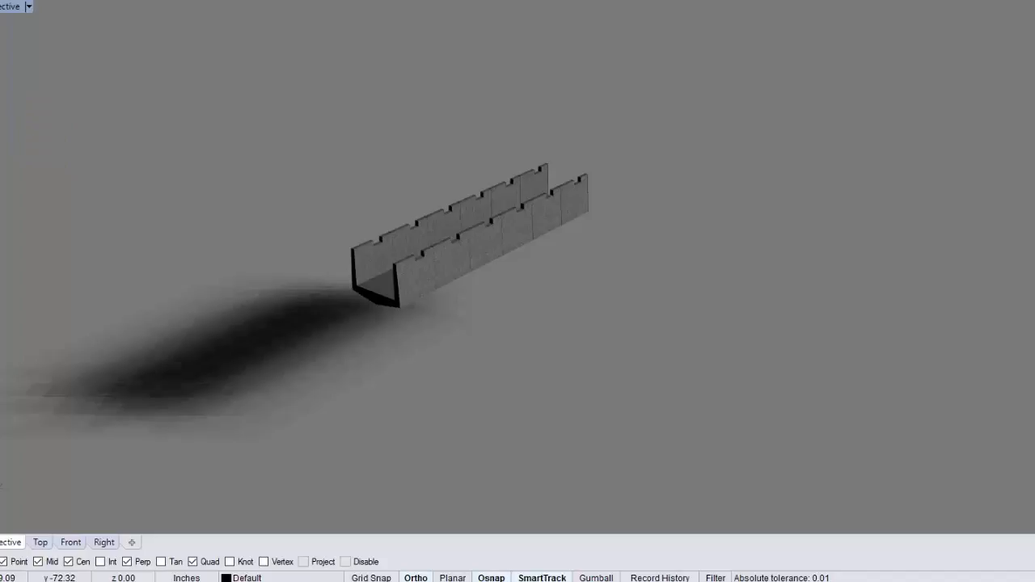
Step: Start inserting a block instance and choose the Glass Window file from the Ex206 folder as its source
{"action": "left_click", "coordinate": [0, 0]}
{"action": "mouse_move", "coordinate": [39, 116]}
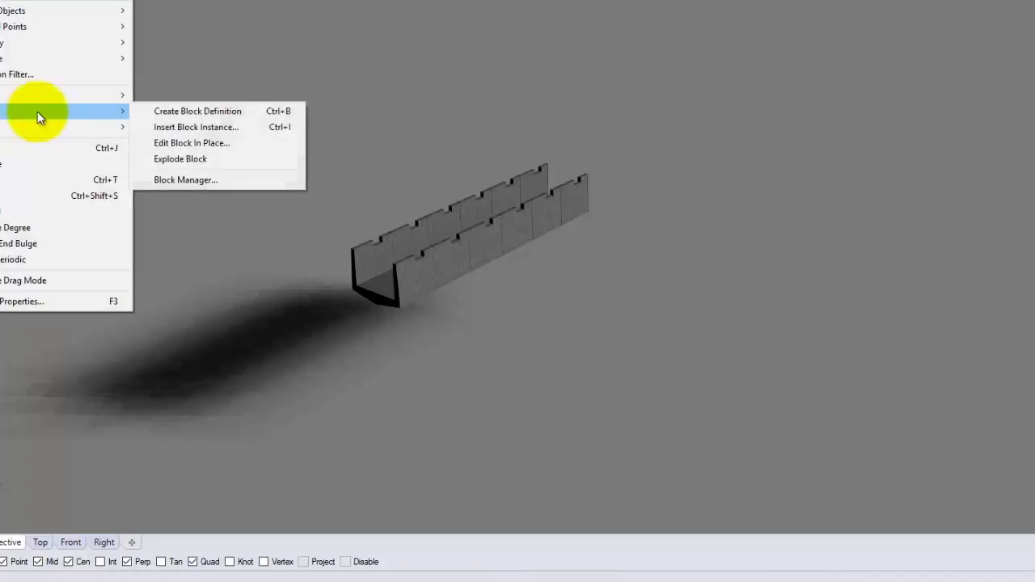
{"action": "left_click", "coordinate": [177, 128]}
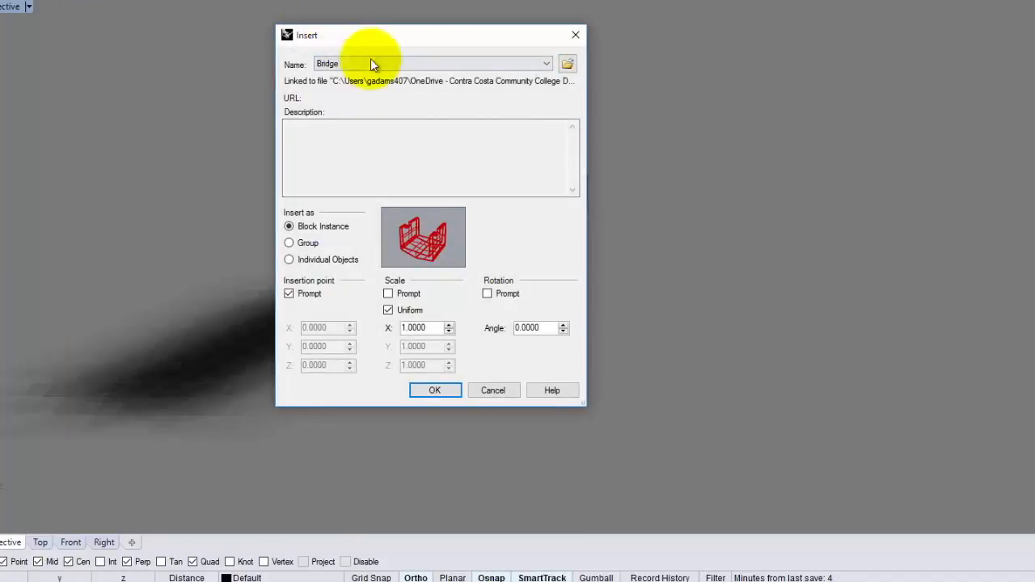
{"action": "left_click", "coordinate": [569, 64]}
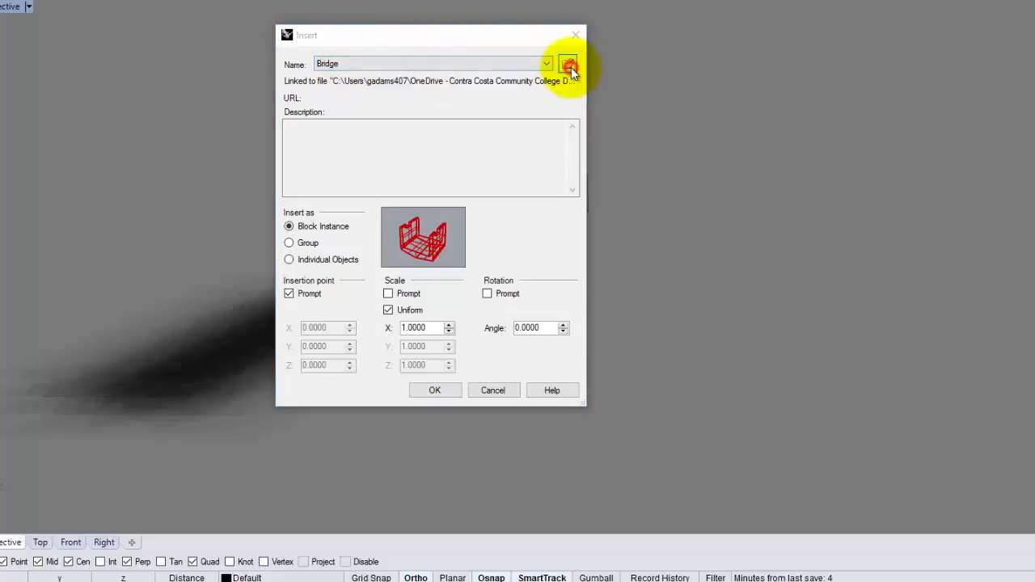
{"action": "left_click", "coordinate": [419, 35]}
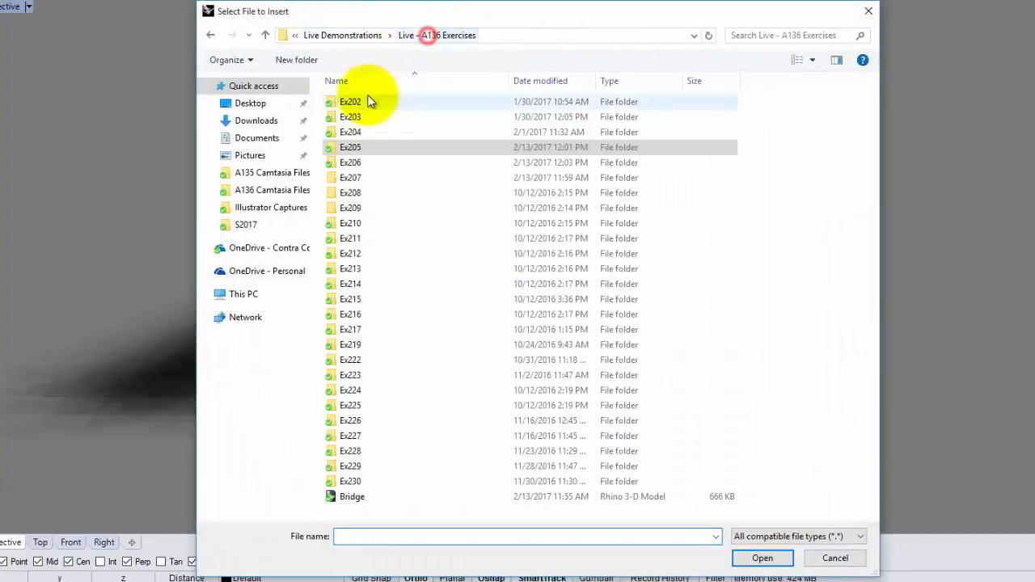
{"action": "double_click", "coordinate": [350, 160]}
{"action": "left_click", "coordinate": [366, 115]}
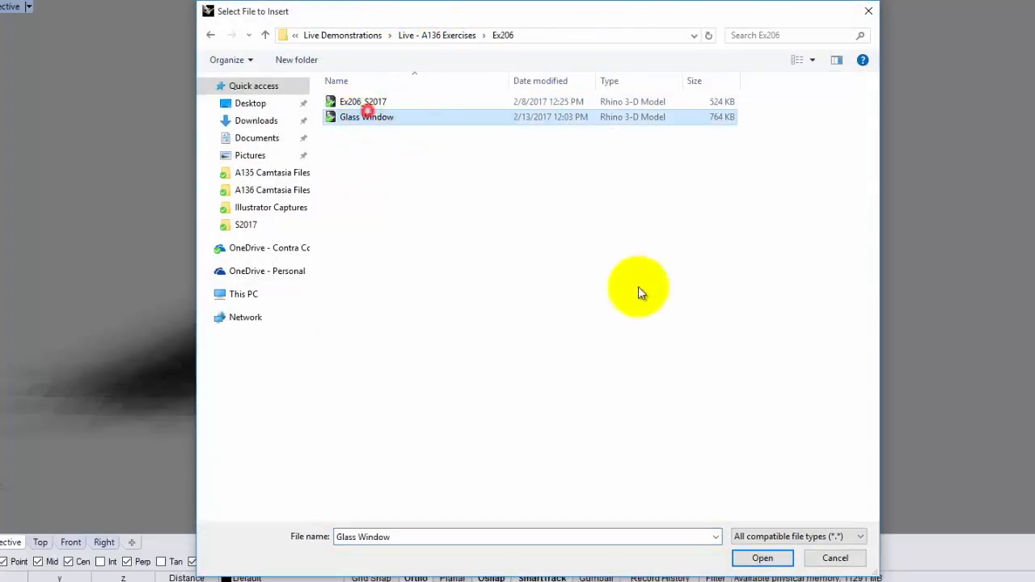
{"action": "left_click", "coordinate": [763, 558]}
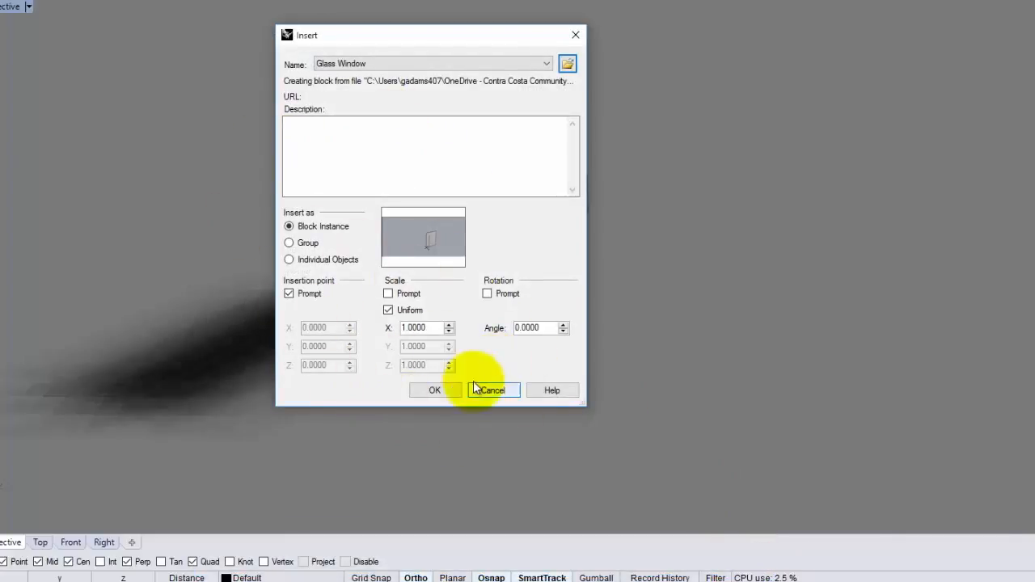
Step: Insert Glass Window as a linked block with reference layers and place it on the ground near the bridge's end
{"action": "left_click", "coordinate": [445, 389]}
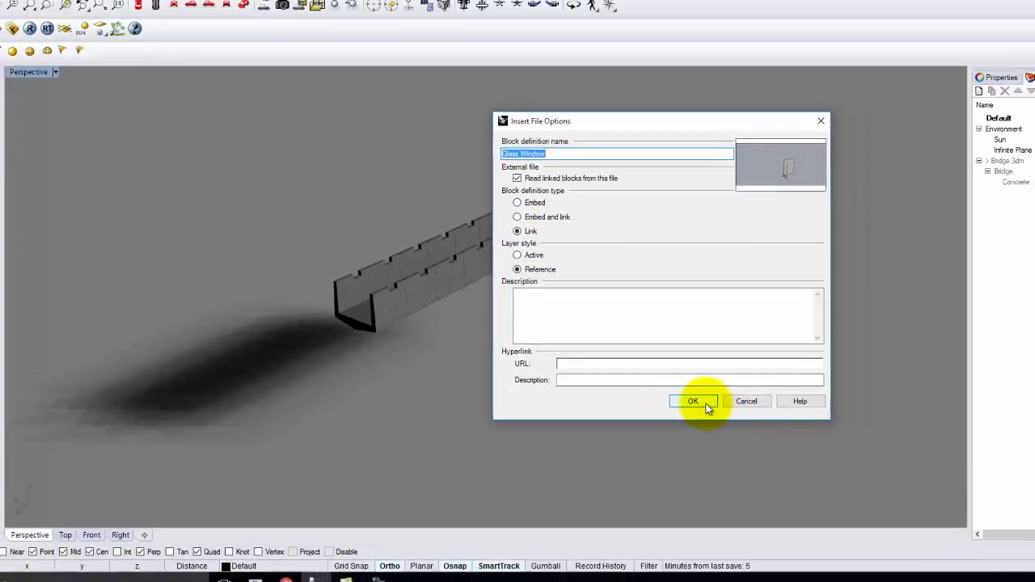
{"action": "left_click", "coordinate": [767, 387]}
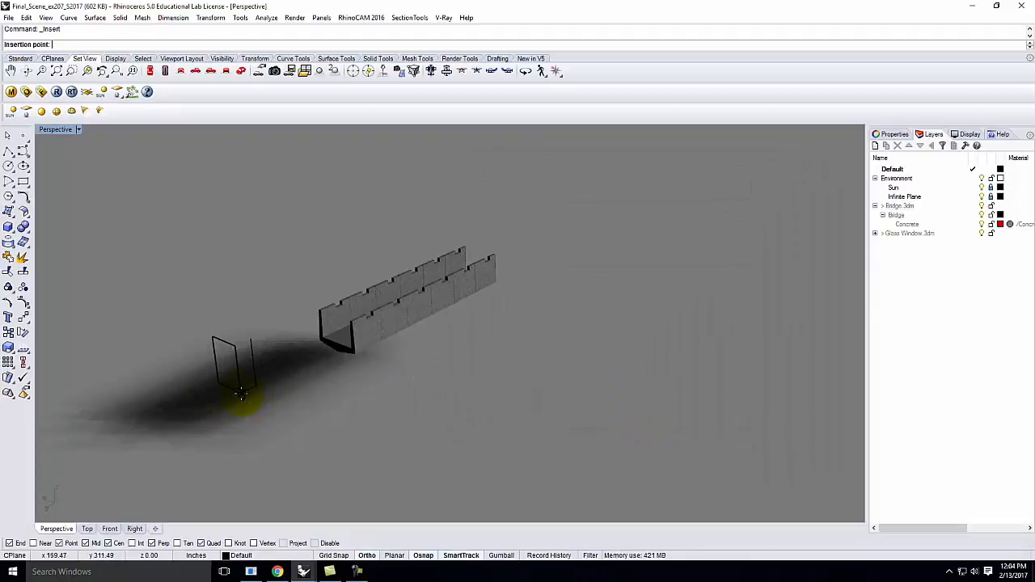
{"action": "left_click", "coordinate": [240, 395]}
Step: Rotate the window block a quarter turn about its lower bracket corner so the pane runs parallel to the bridge
{"action": "right_click_drag", "start_coordinate": [278, 413], "coordinate": [335, 404]}
{"action": "scroll", "coordinate": [231, 416], "scroll_direction": "up", "scroll_amount": 6}
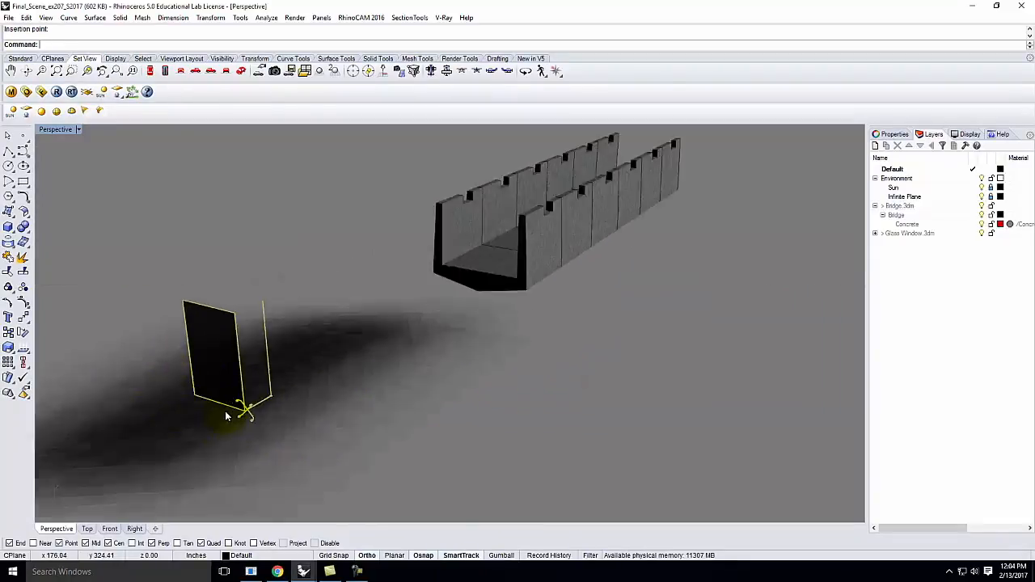
{"action": "scroll", "coordinate": [271, 415], "scroll_direction": "up", "scroll_amount": 2}
{"action": "type", "text": "rotate"}
{"action": "key", "text": "Return"}
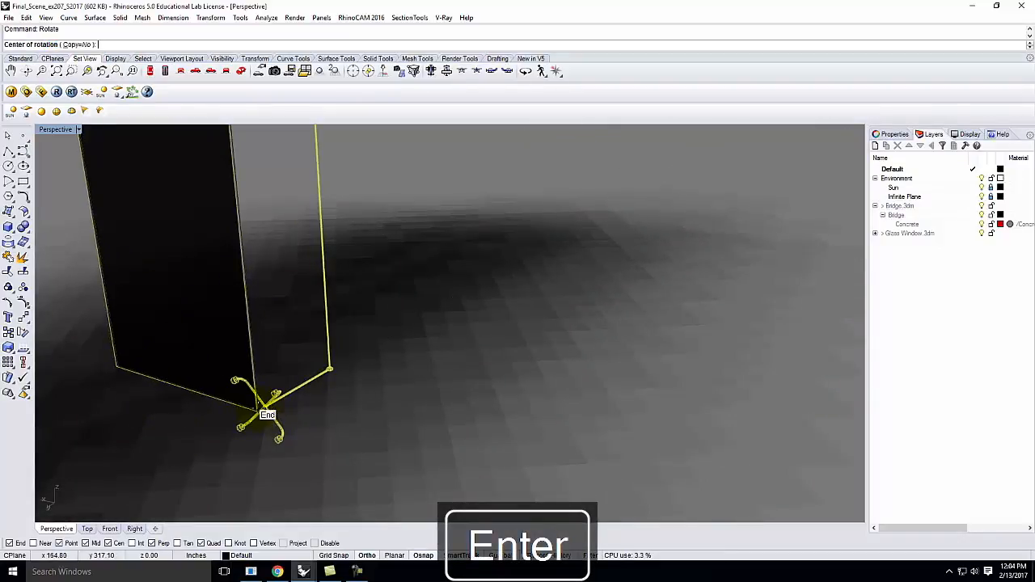
{"action": "left_click", "coordinate": [262, 411]}
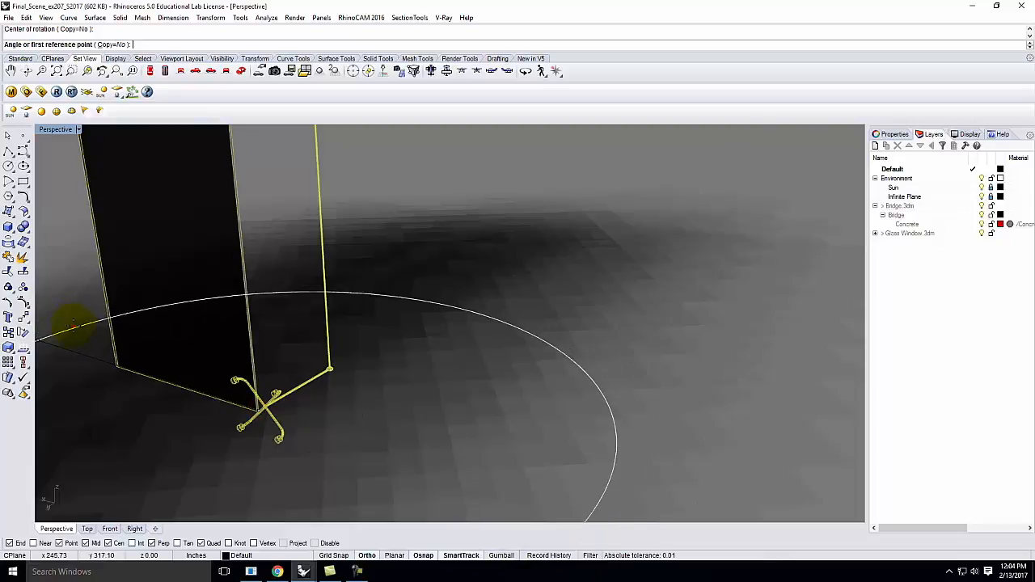
{"action": "left_click", "coordinate": [73, 326]}
{"action": "left_click", "coordinate": [388, 362]}
{"action": "scroll", "coordinate": [350, 404], "scroll_direction": "down", "scroll_amount": 6}
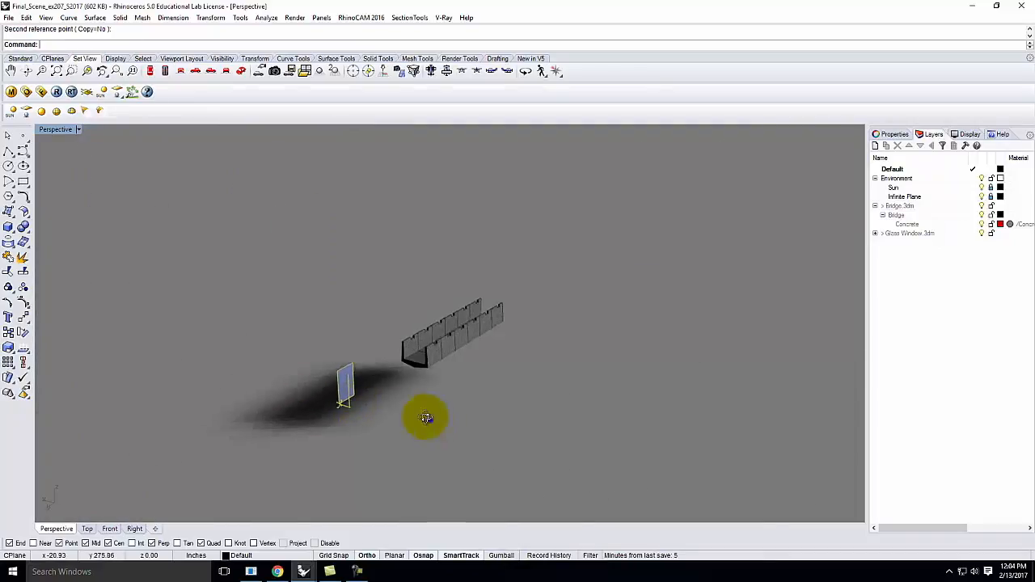
{"action": "scroll", "coordinate": [387, 405], "scroll_direction": "up", "scroll_amount": 3}
{"action": "right_click_drag", "start_coordinate": [351, 370], "coordinate": [430, 402]}
{"action": "right_click_drag", "start_coordinate": [566, 405], "coordinate": [506, 406]}
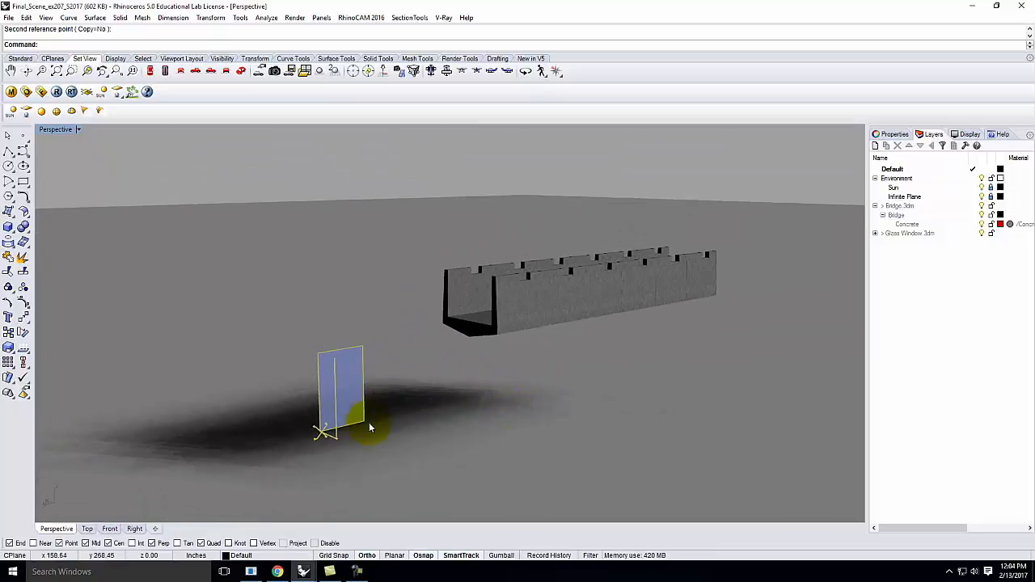
{"action": "scroll", "coordinate": [330, 418], "scroll_direction": "up", "scroll_amount": 3}
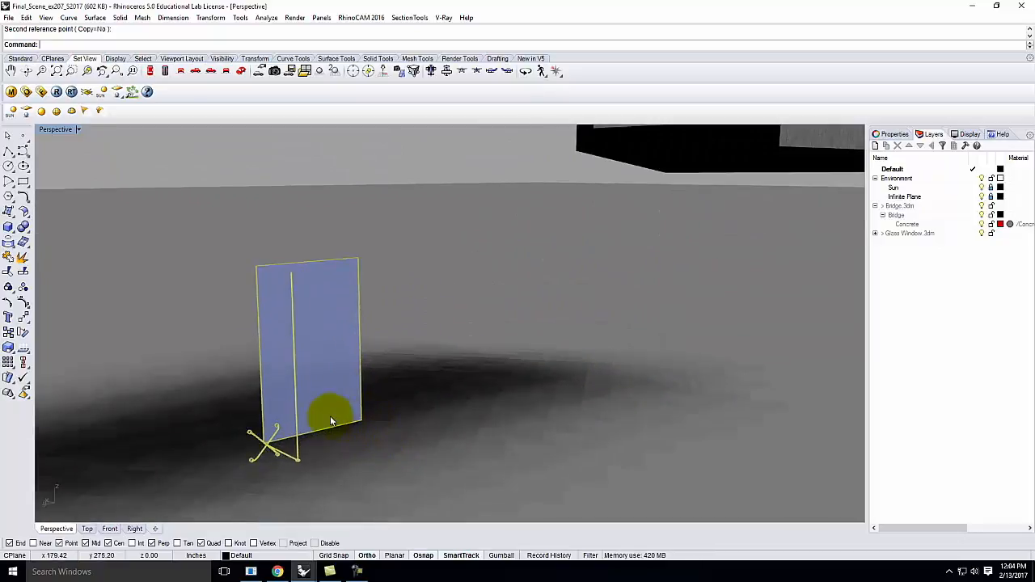
{"action": "left_click", "coordinate": [361, 172]}
{"action": "left_click", "coordinate": [338, 329]}
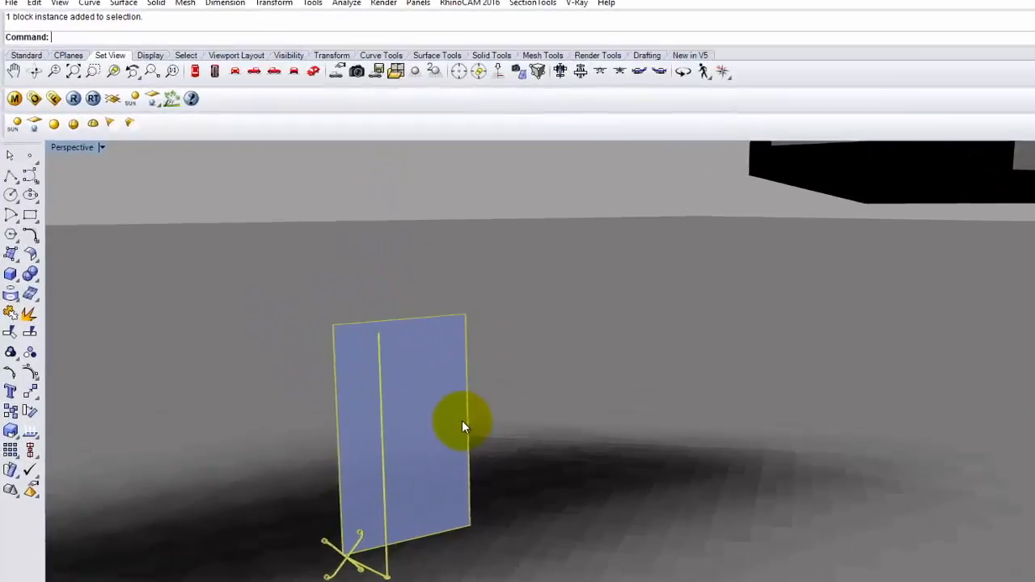
{"action": "type", "text": "array"}
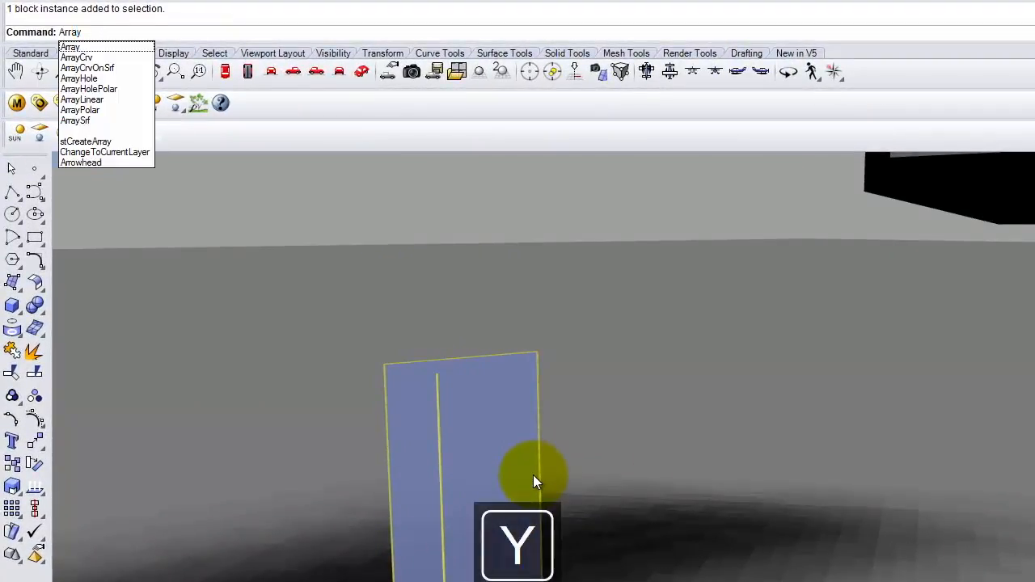
{"action": "key", "text": "Return"}
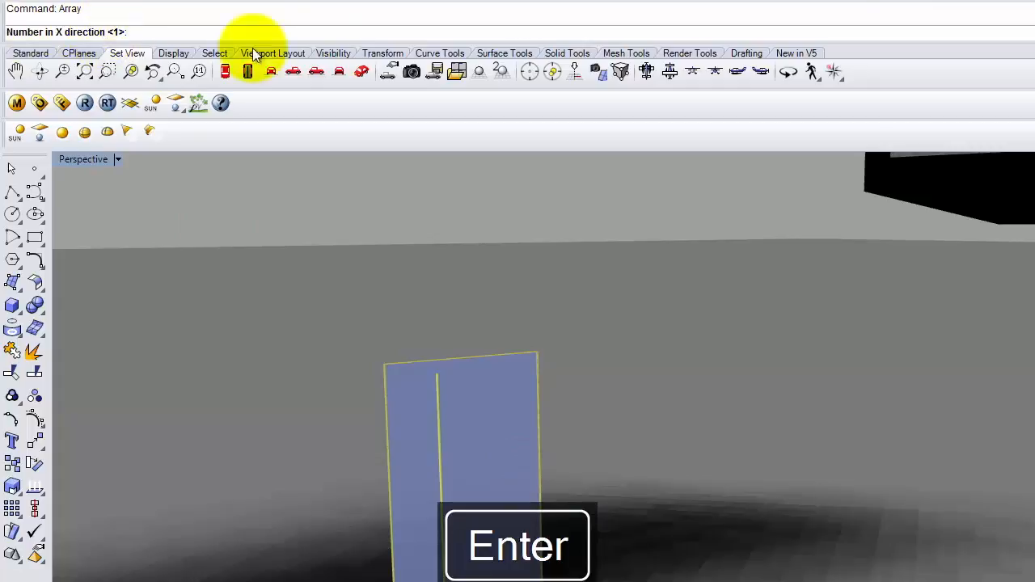
{"action": "type", "text": "20"}
{"action": "key", "text": "Return"}
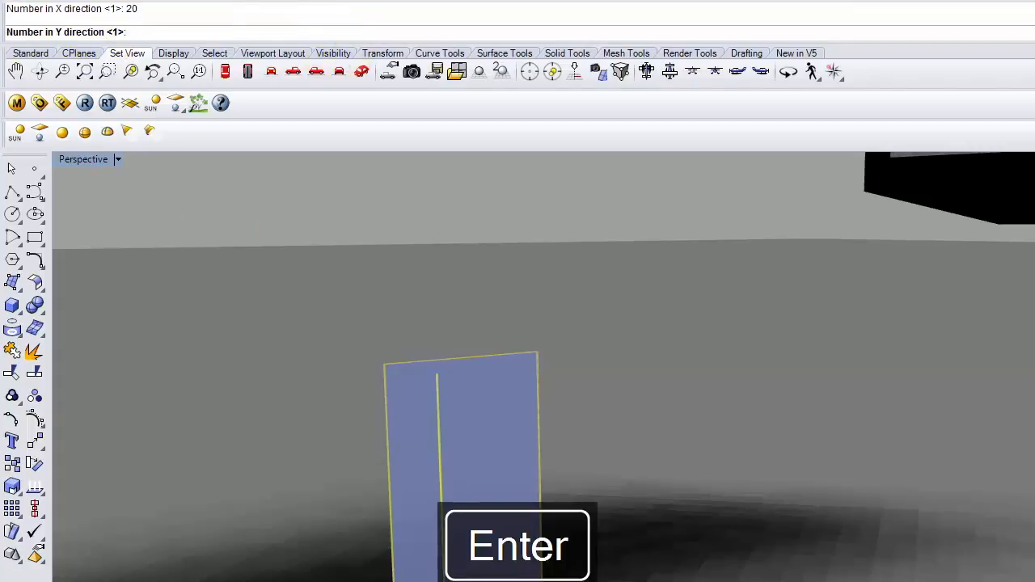
{"action": "type", "text": "10"}
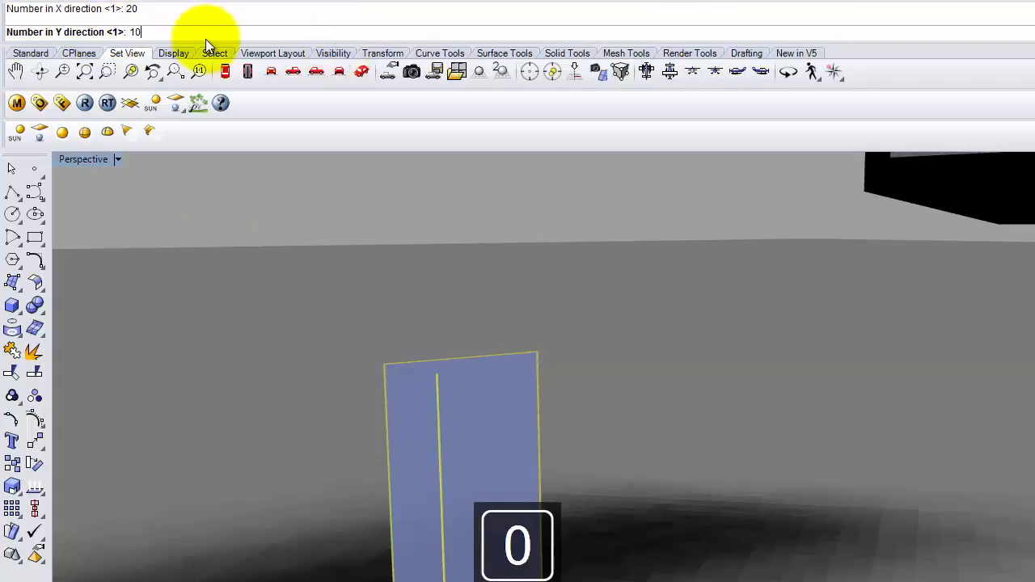
{"action": "key", "text": "Return"}
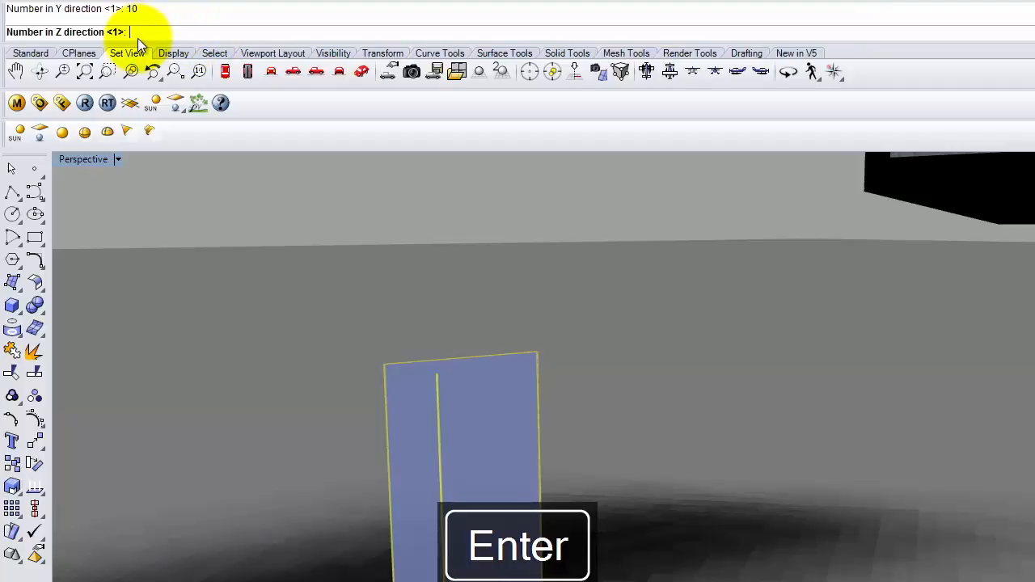
{"action": "key", "text": "Escape"}
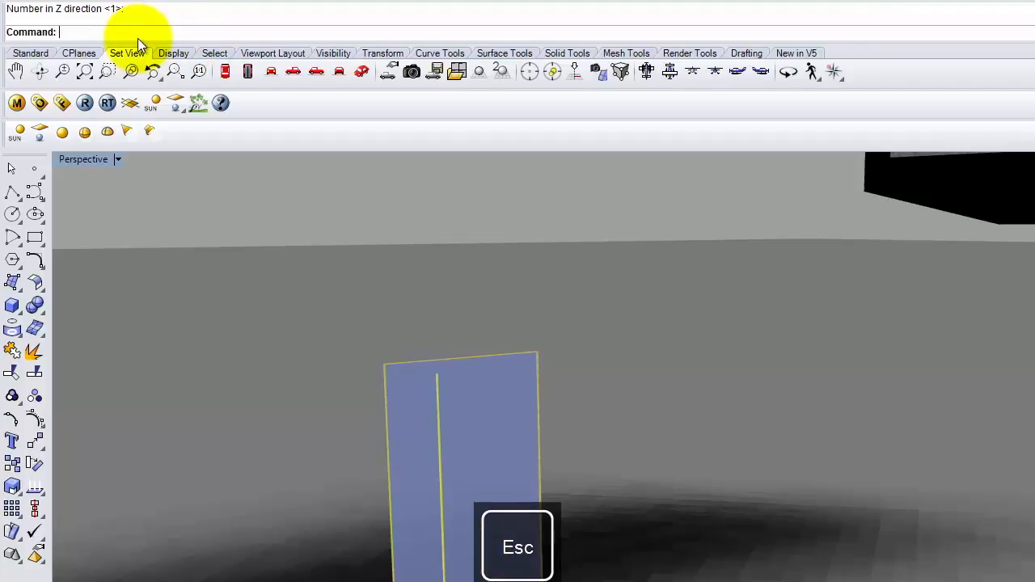
Step: Start a rectangular array of the window block with 1 copy in X, 20 in Y and 10 in Z
{"action": "type", "text": "array"}
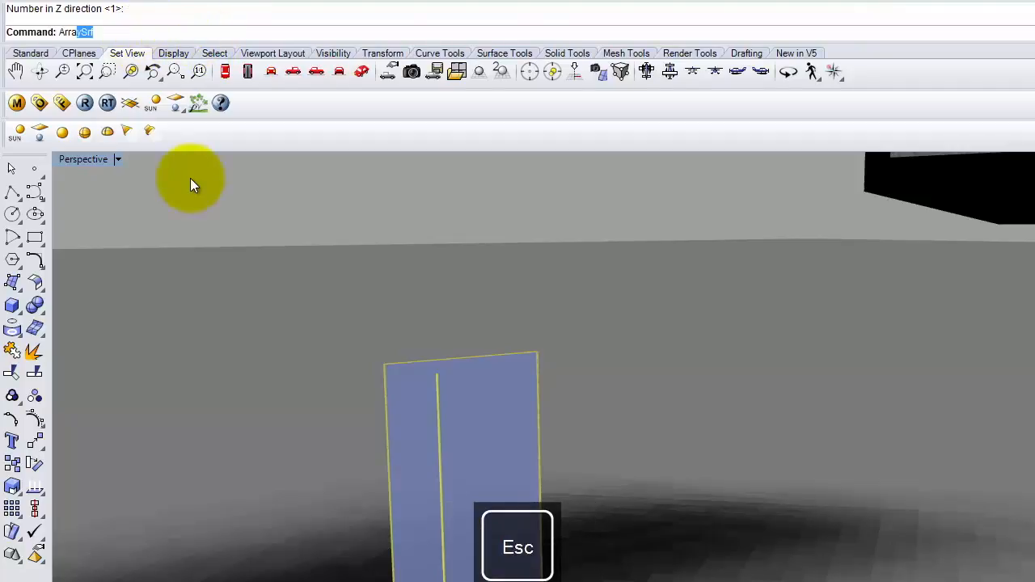
{"action": "key", "text": "Return"}
{"action": "right_click_drag", "start_coordinate": [259, 513], "coordinate": [344, 493]}
{"action": "scroll", "coordinate": [344, 494], "scroll_direction": "down", "scroll_amount": 8}
{"action": "right_click_drag", "start_coordinate": [530, 531], "coordinate": [472, 576]}
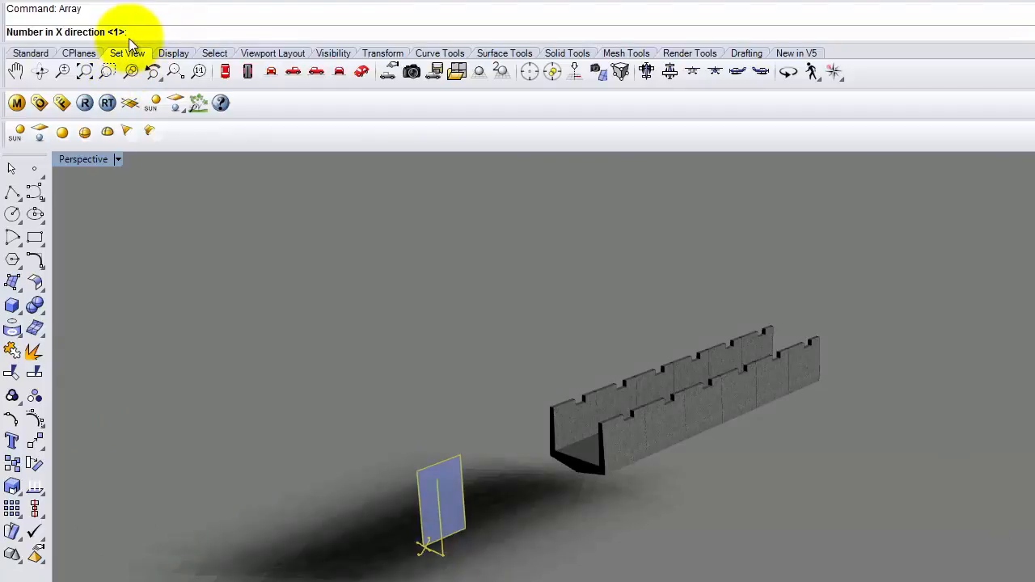
{"action": "key", "text": "Return"}
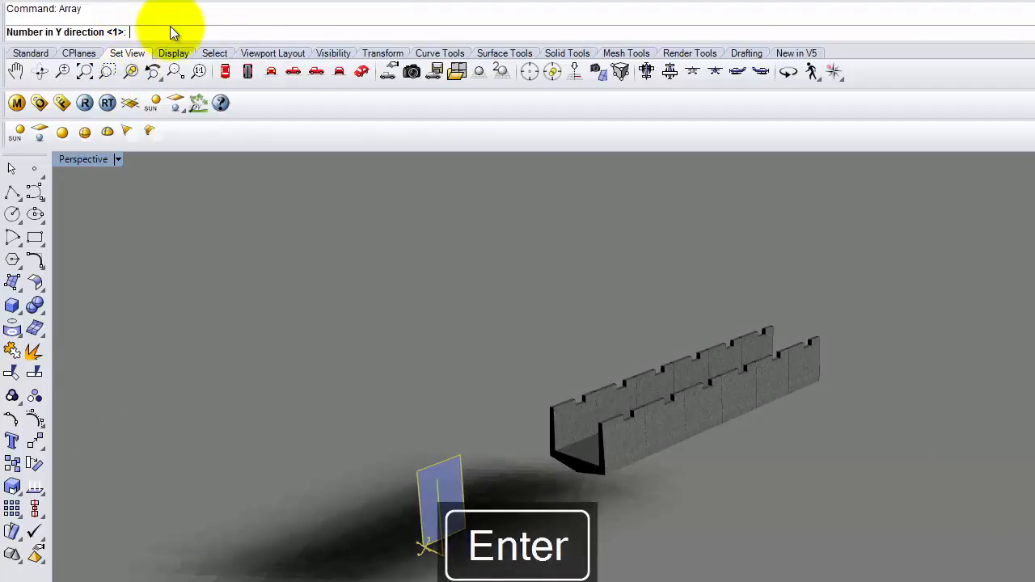
{"action": "type", "text": "20"}
{"action": "key", "text": "Return"}
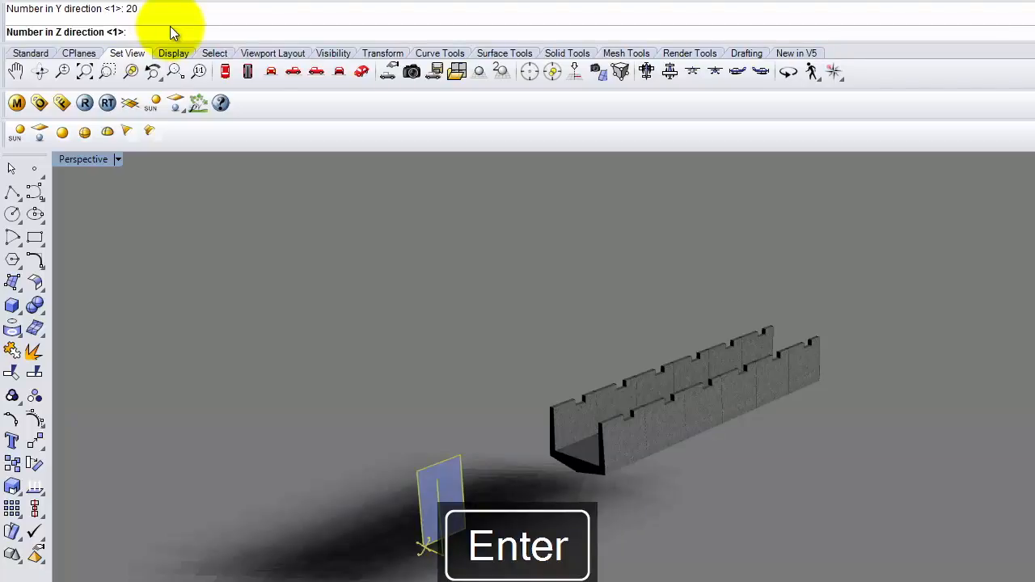
{"action": "type", "text": "10"}
{"action": "key", "text": "Return"}
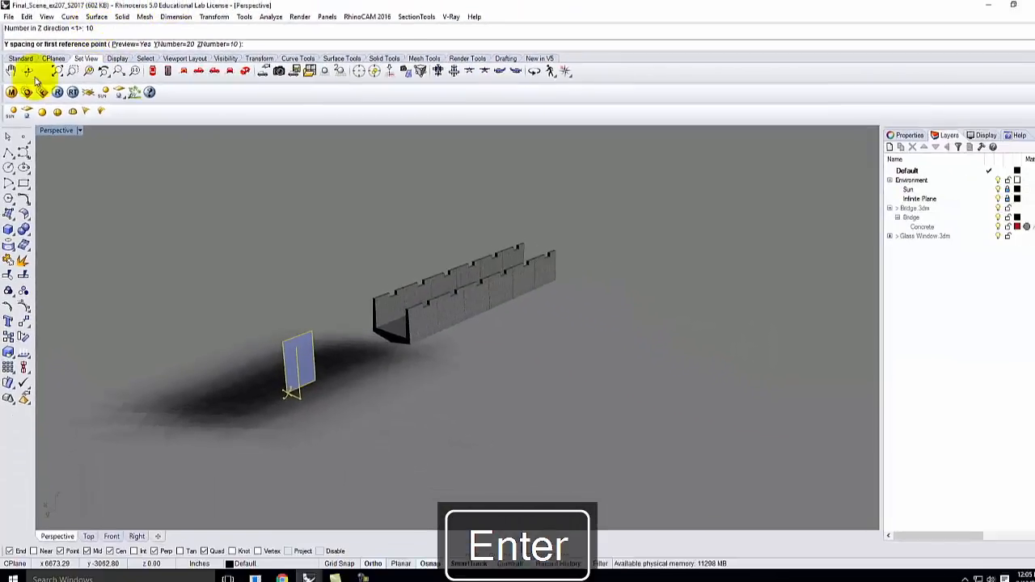
Step: Set the array's Y spacing to -48 inches by picking corner to corner across the pane's width toward the bridge
{"action": "scroll", "coordinate": [287, 389], "scroll_direction": "up", "scroll_amount": 10}
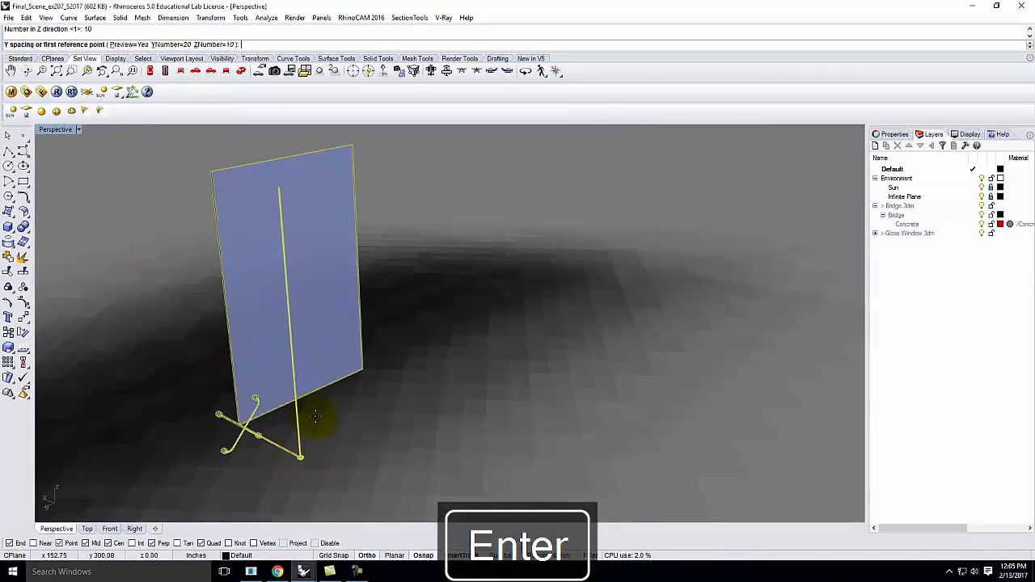
{"action": "scroll", "coordinate": [184, 445], "scroll_direction": "up", "scroll_amount": 8}
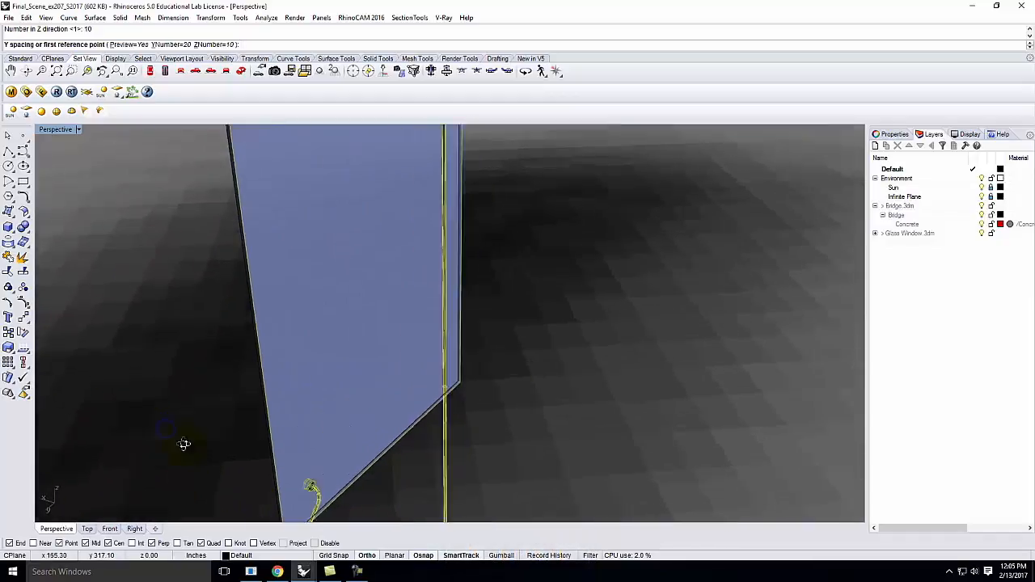
{"action": "left_click", "coordinate": [219, 212]}
{"action": "scroll", "coordinate": [242, 202], "scroll_direction": "down", "scroll_amount": 6}
{"action": "scroll", "coordinate": [312, 213], "scroll_direction": "up", "scroll_amount": 5}
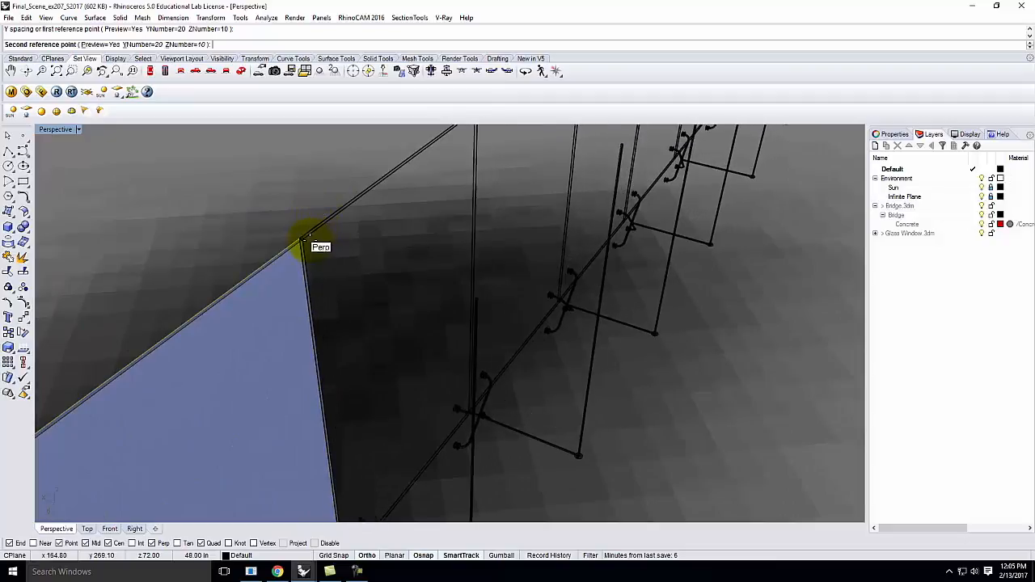
{"action": "left_click", "coordinate": [305, 240]}
{"action": "scroll", "coordinate": [296, 226], "scroll_direction": "down", "scroll_amount": 5}
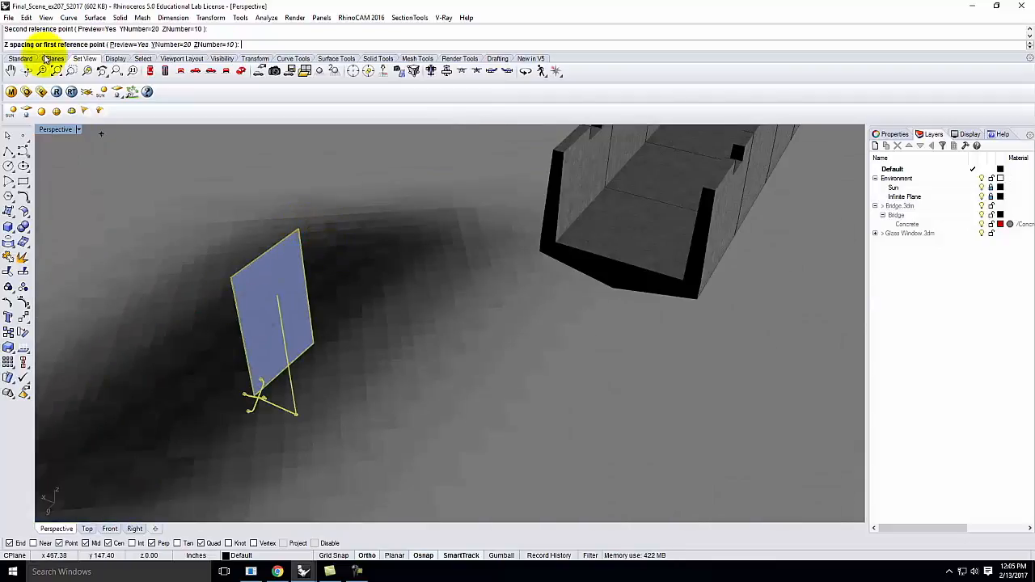
Step: Set the array's Z spacing to 72 inches by picking from the pane's lower corner to its upper corner
{"action": "scroll", "coordinate": [316, 348], "scroll_direction": "up", "scroll_amount": 5}
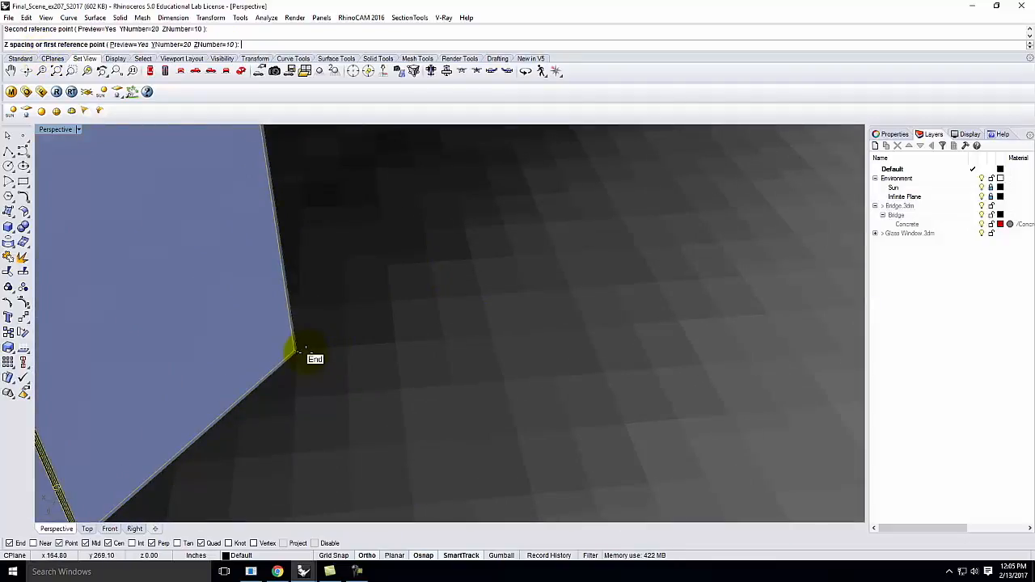
{"action": "left_click", "coordinate": [306, 350]}
{"action": "scroll", "coordinate": [303, 351], "scroll_direction": "down", "scroll_amount": 5}
{"action": "scroll", "coordinate": [308, 250], "scroll_direction": "up", "scroll_amount": 5}
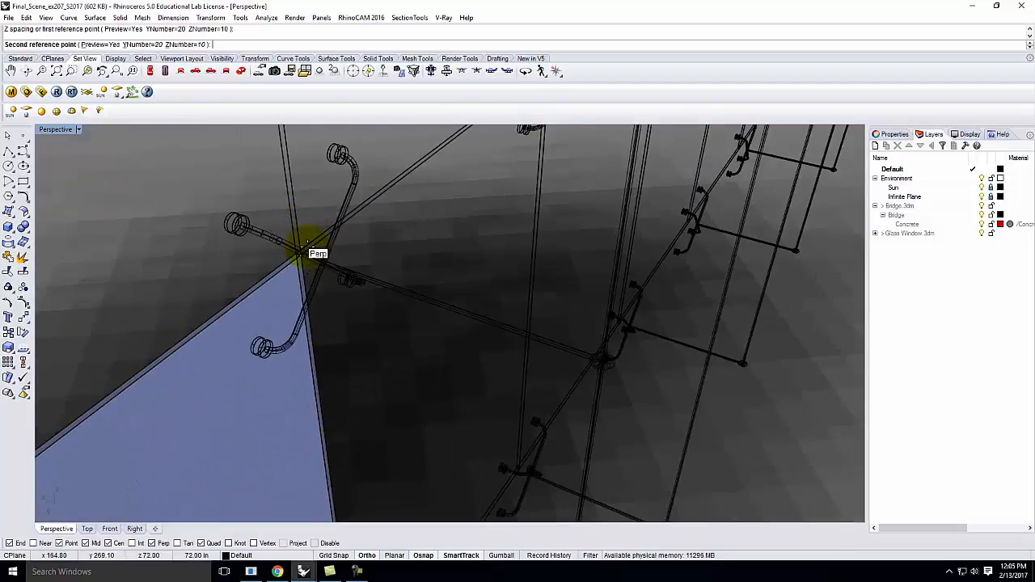
{"action": "left_click", "coordinate": [301, 258]}
Step: Change the window array to 40 copies in Y and 6 in Z, and accept it
{"action": "scroll", "coordinate": [243, 184], "scroll_direction": "down", "scroll_amount": 10}
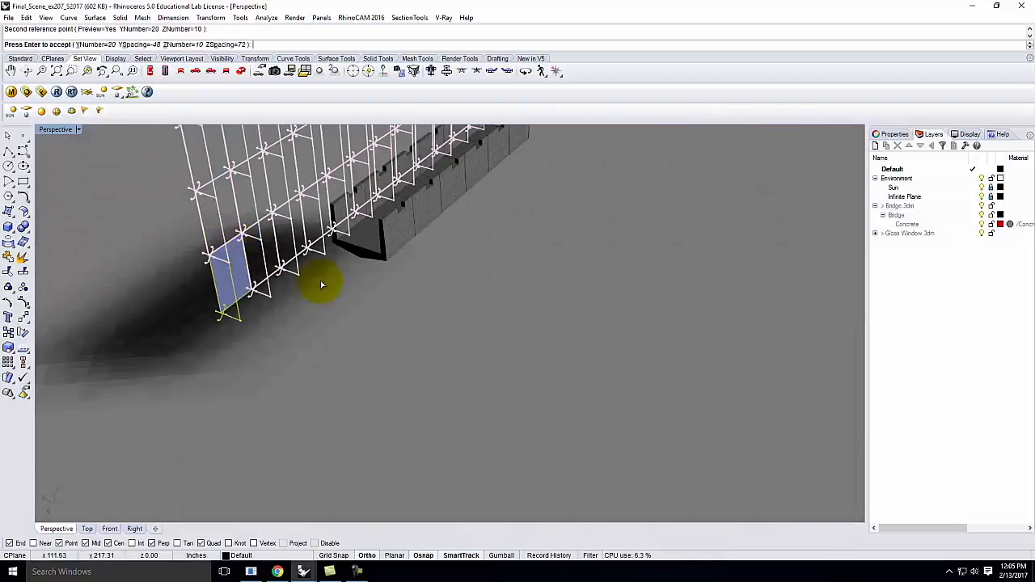
{"action": "right_click_drag", "start_coordinate": [388, 294], "coordinate": [354, 278]}
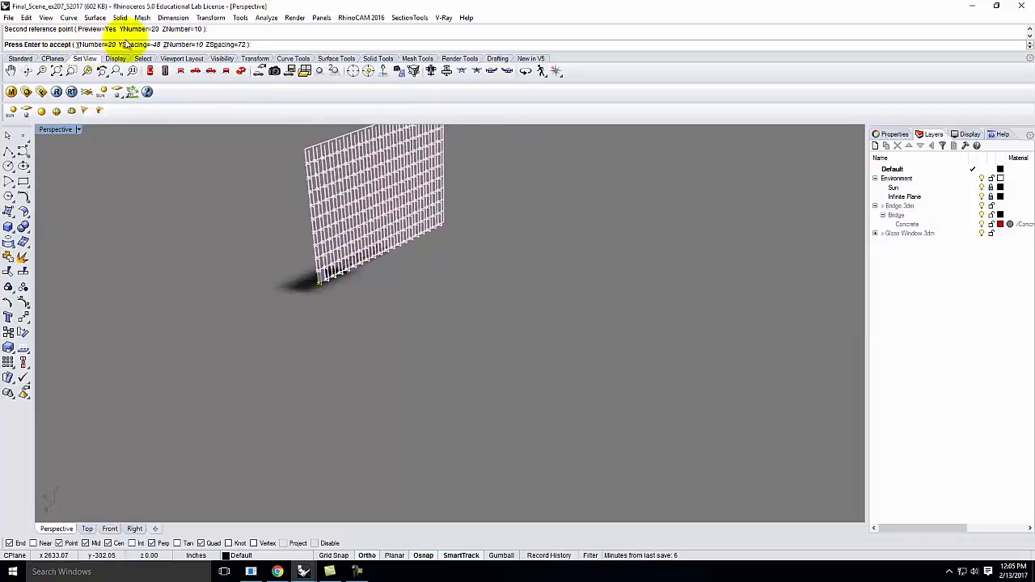
{"action": "left_click", "coordinate": [100, 45]}
{"action": "type", "text": "40"}
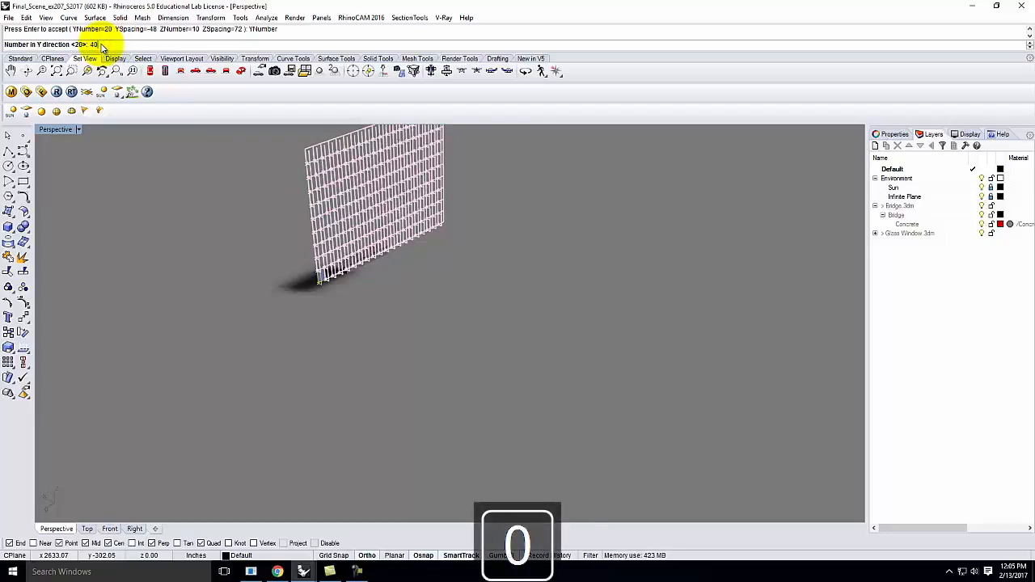
{"action": "key", "text": "Return"}
{"action": "scroll", "coordinate": [289, 301], "scroll_direction": "down", "scroll_amount": 3}
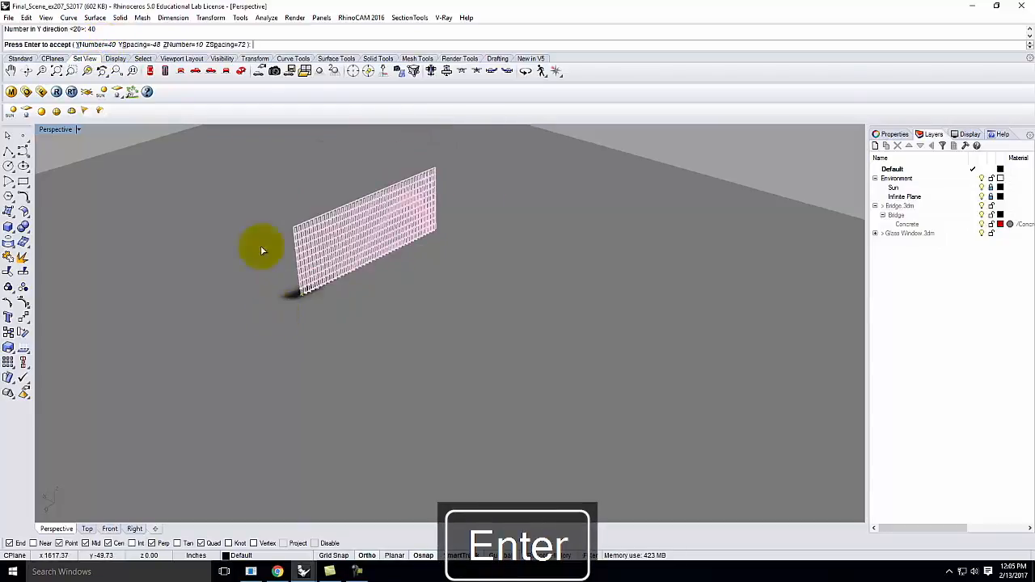
{"action": "left_click", "coordinate": [185, 45]}
{"action": "type", "text": "6"}
{"action": "key", "text": "Return"}
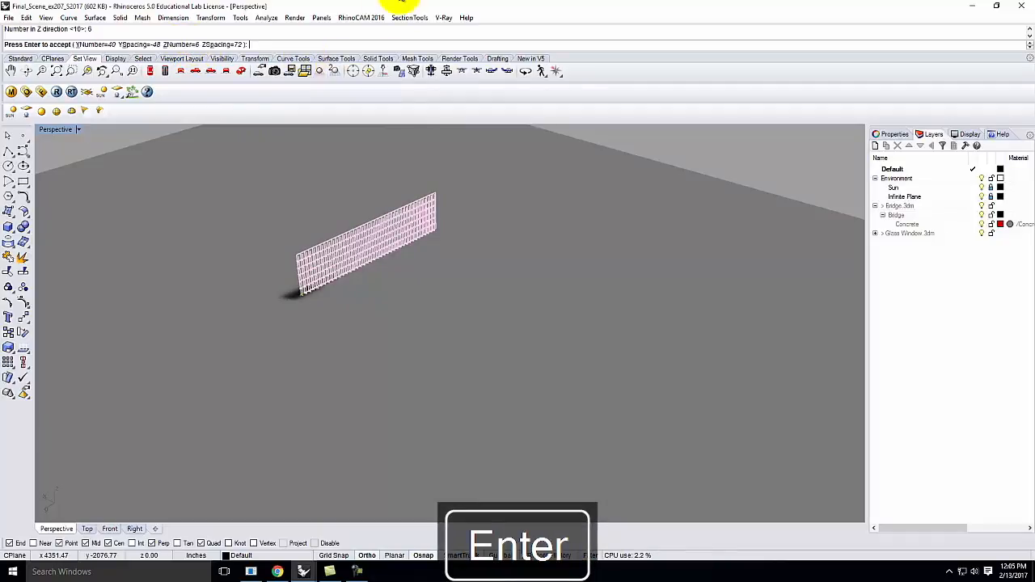
{"action": "scroll", "coordinate": [312, 277], "scroll_direction": "up", "scroll_amount": 5}
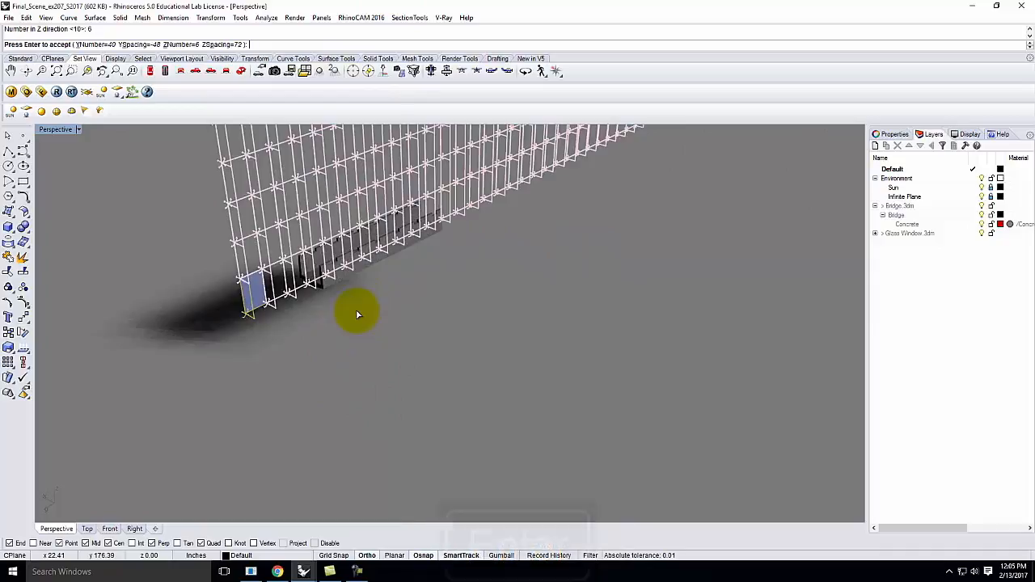
{"action": "key", "text": "Return"}
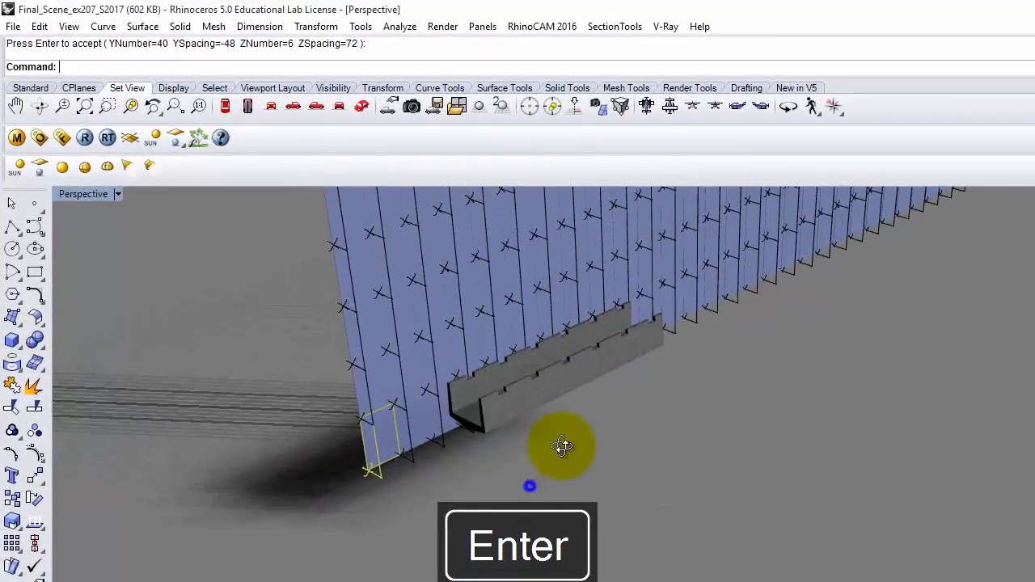
Step: Set the reflection/refraction background color to white in the V-Ray environment options
{"action": "right_click_drag", "start_coordinate": [562, 446], "coordinate": [563, 414]}
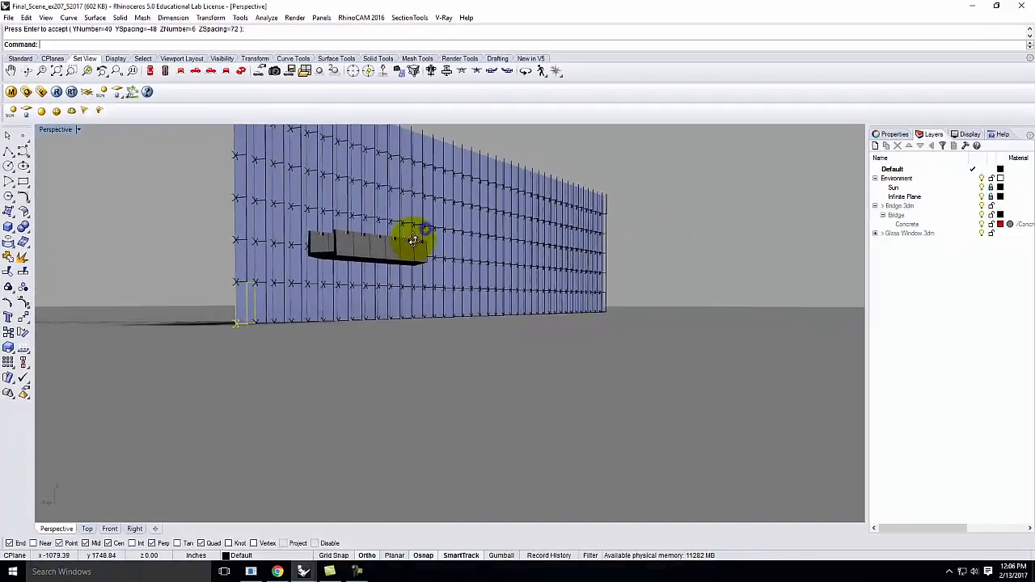
{"action": "right_click_drag", "start_coordinate": [412, 240], "coordinate": [362, 196]}
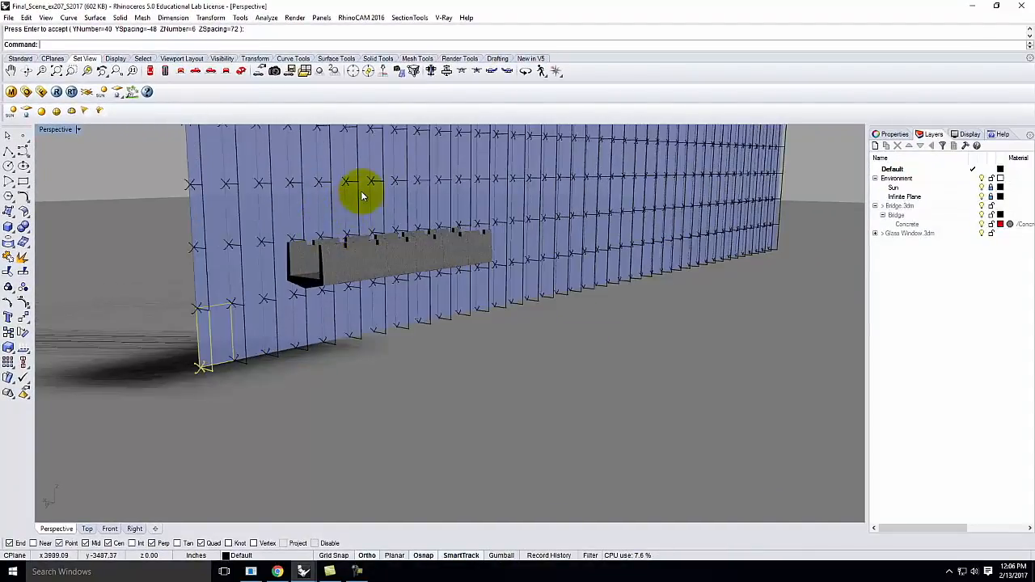
{"action": "scroll", "coordinate": [367, 204], "scroll_direction": "up", "scroll_amount": 2}
{"action": "scroll", "coordinate": [522, 264], "scroll_direction": "up", "scroll_amount": 5}
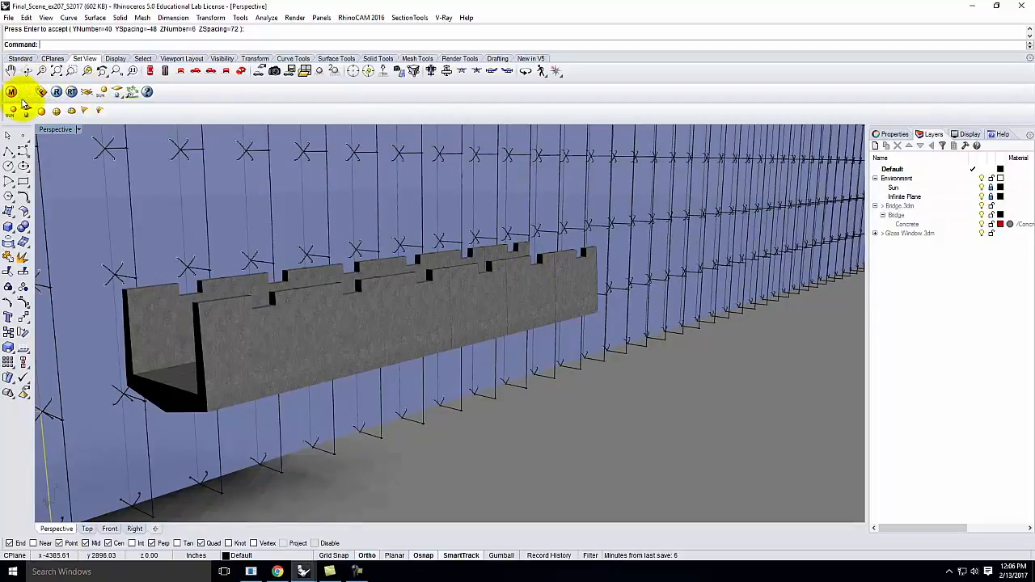
{"action": "left_click", "coordinate": [26, 93]}
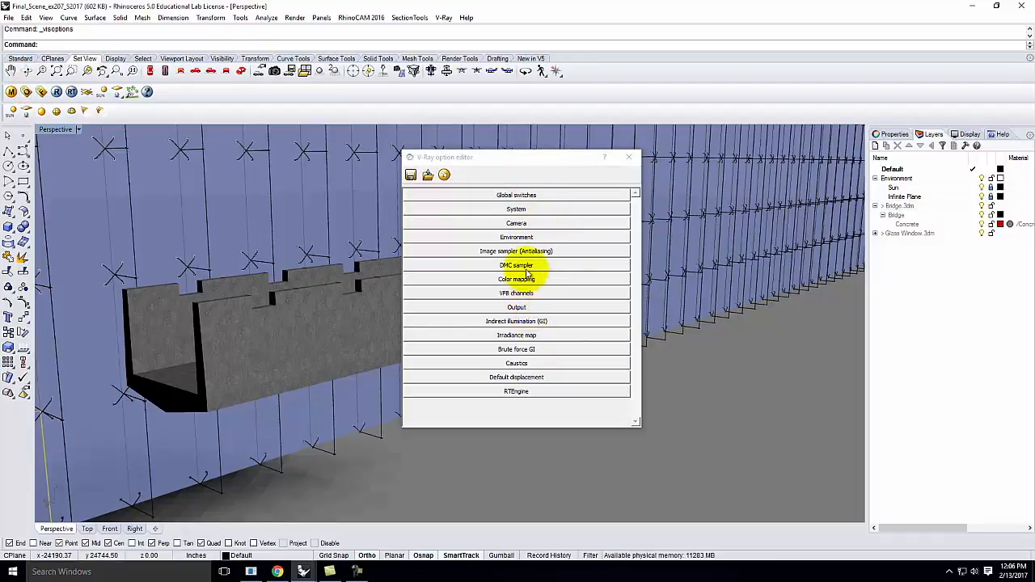
{"action": "left_click", "coordinate": [517, 237]}
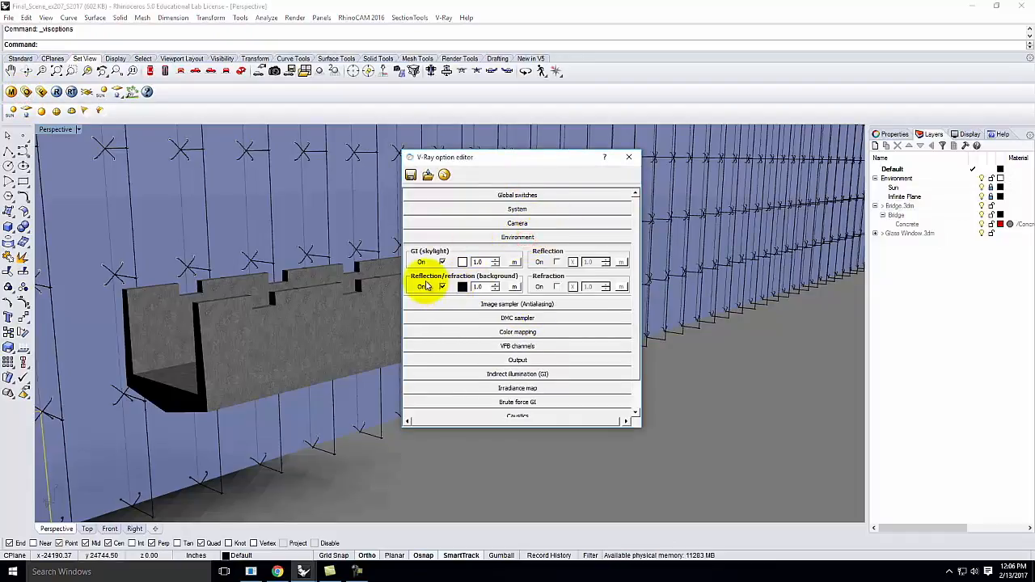
{"action": "left_click", "coordinate": [464, 288]}
{"action": "left_click", "coordinate": [200, 109]}
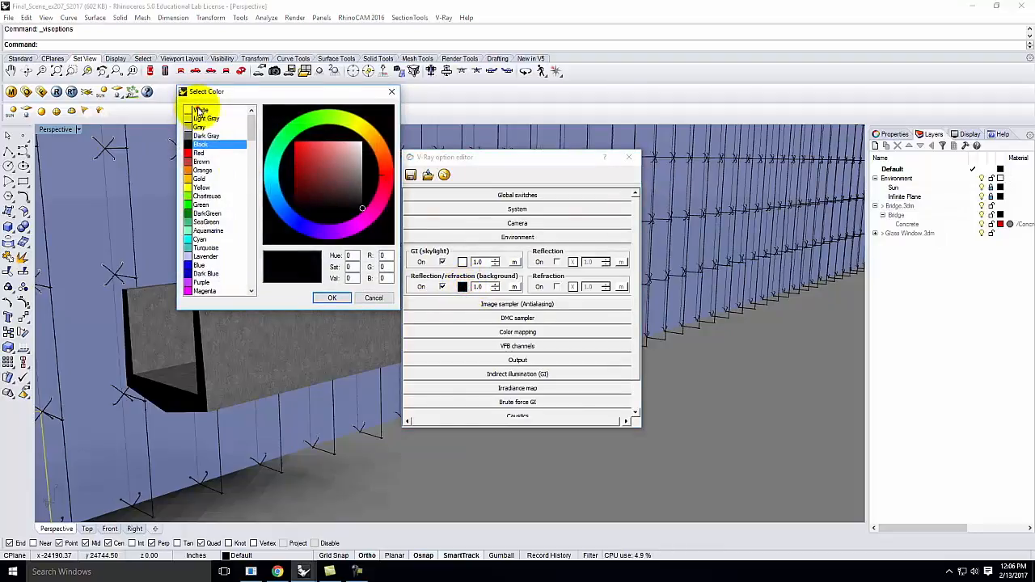
{"action": "left_click", "coordinate": [333, 299]}
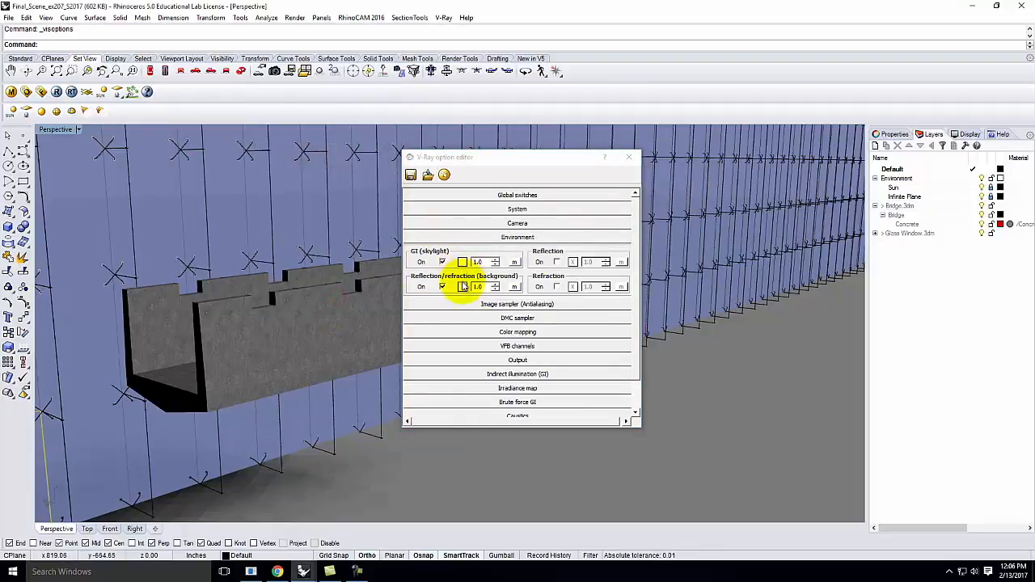
Step: Check the V-Ray output size settings and render the perspective view of the bridge against the glass wall
{"action": "left_click", "coordinate": [518, 237]}
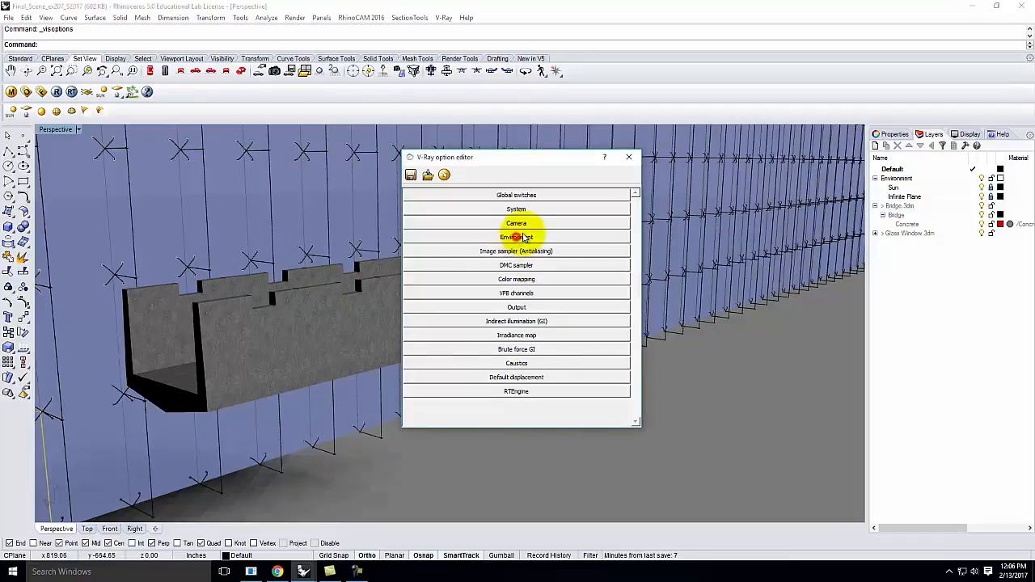
{"action": "left_click", "coordinate": [513, 308]}
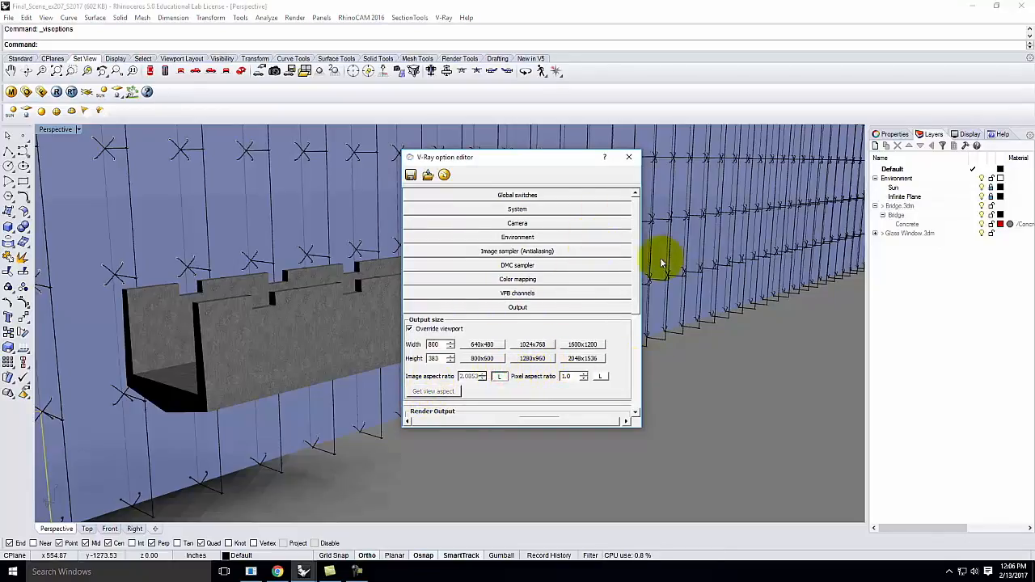
{"action": "left_click", "coordinate": [628, 157]}
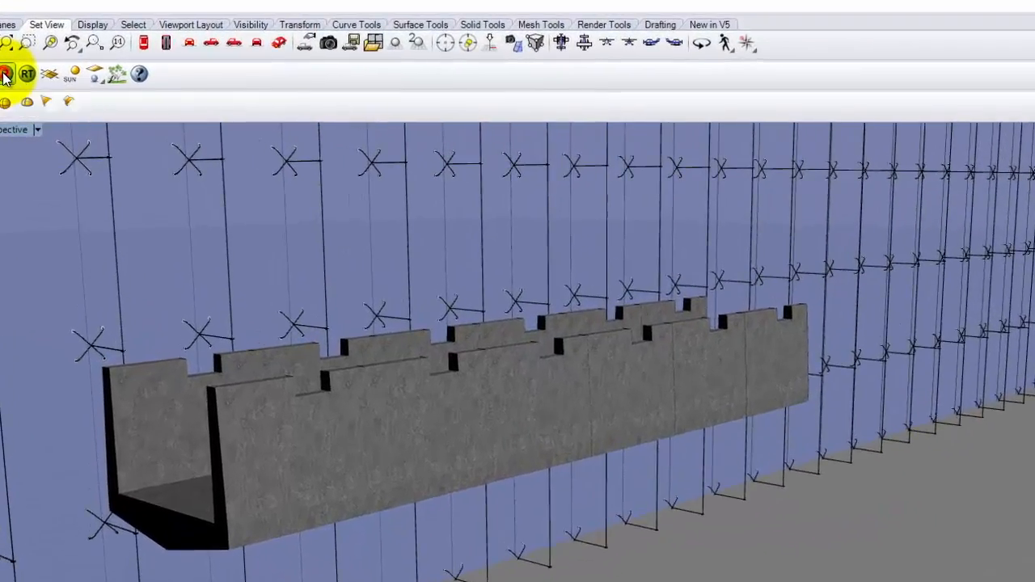
{"action": "left_click", "coordinate": [6, 75]}
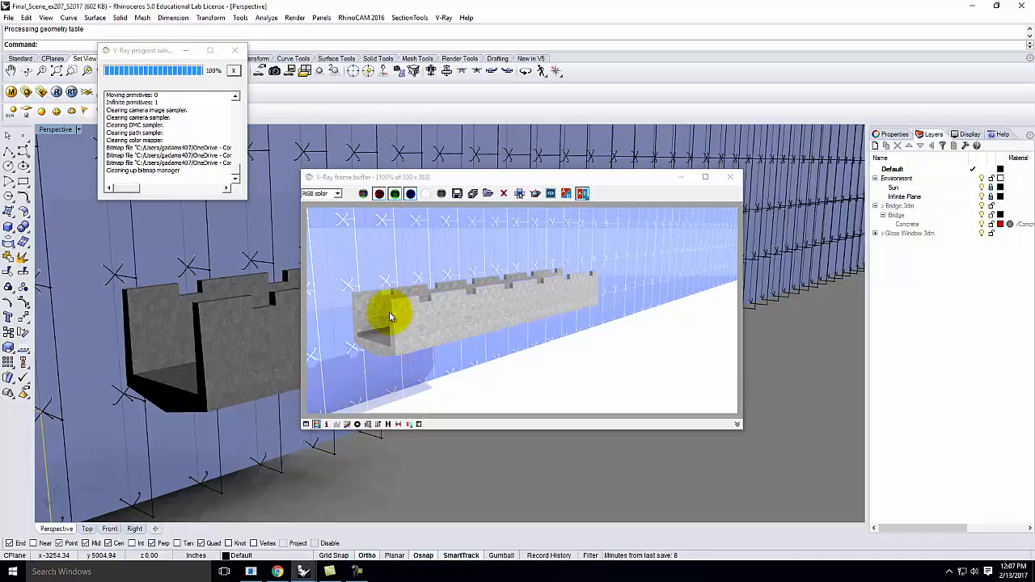
{"action": "left_click", "coordinate": [458, 194]}
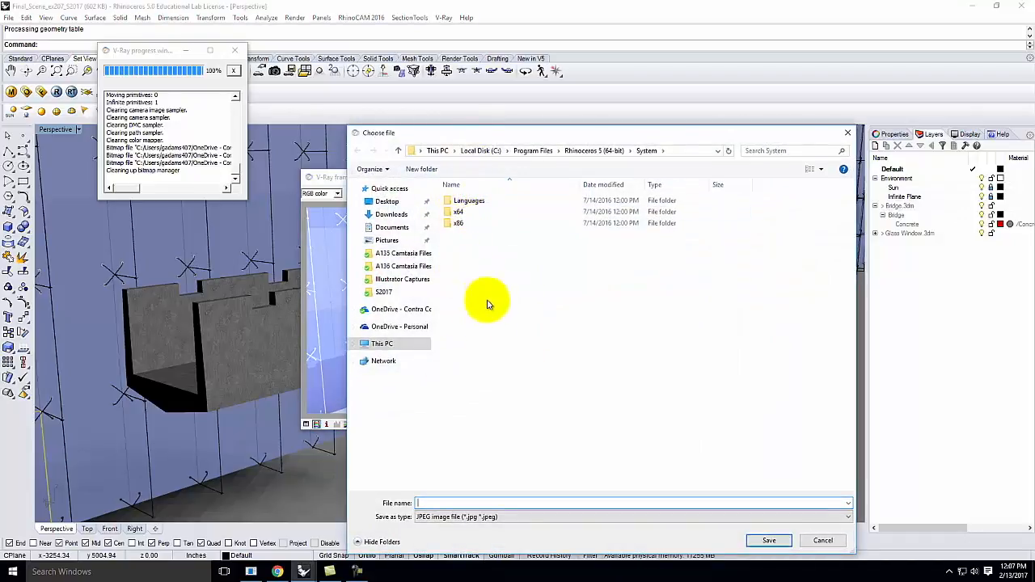
{"action": "left_click", "coordinate": [824, 541]}
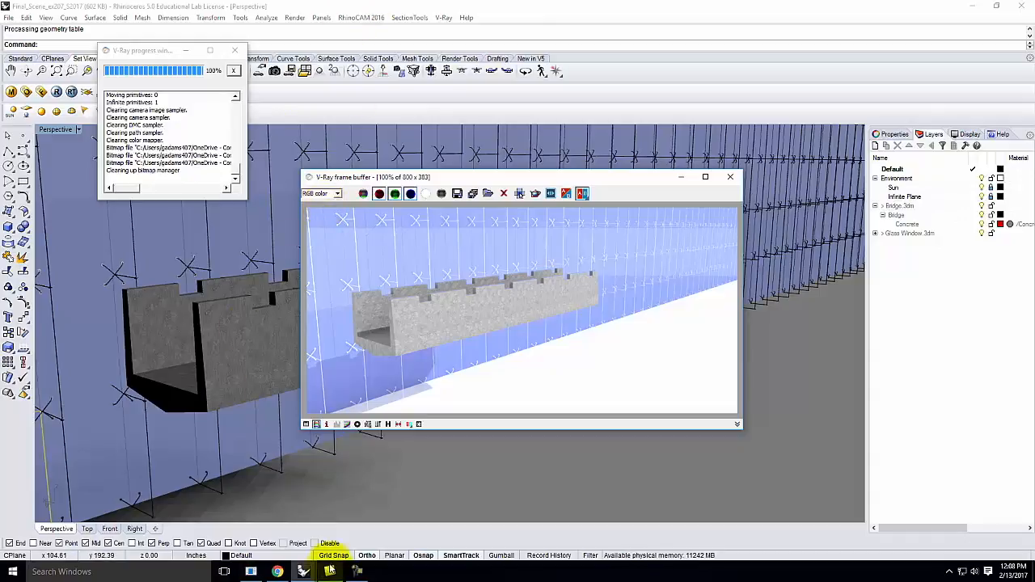
{"action": "mouse_move", "coordinate": [348, 574]}
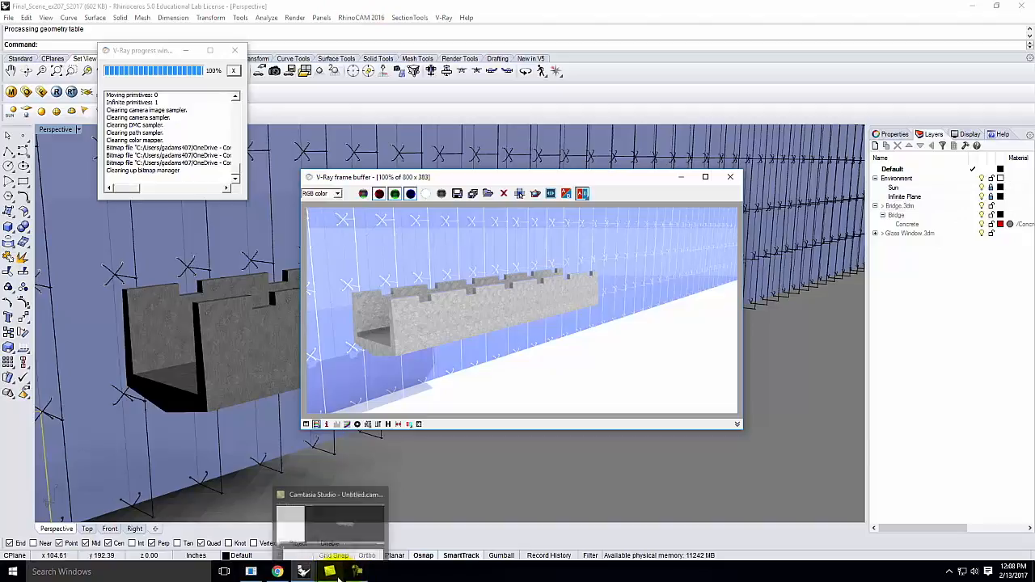